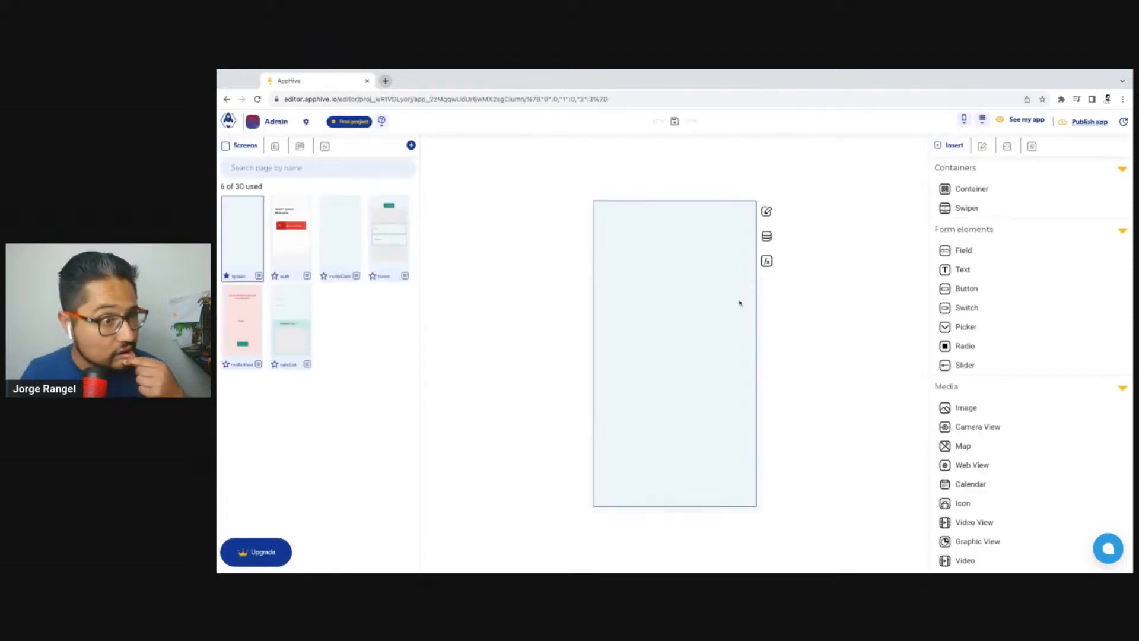
Step: Leave the Admin app and its Booking cars project, open the Custom... app in the other project, and show its splash screen
{"action": "left_click", "coordinate": [226, 102]}
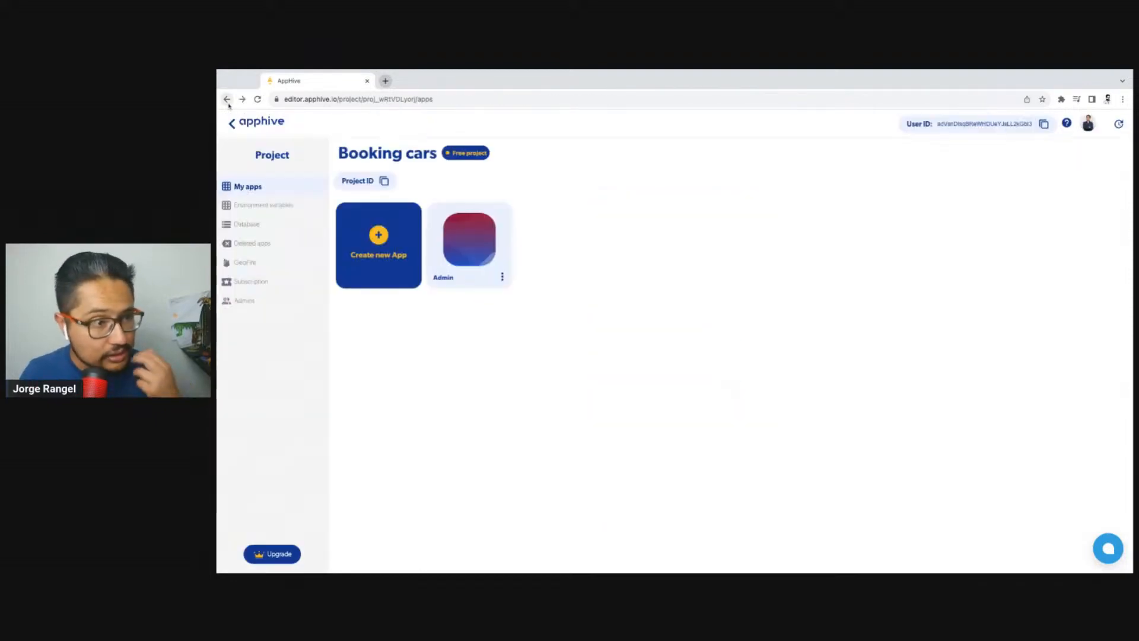
{"action": "left_click", "coordinate": [227, 102]}
{"action": "left_click", "coordinate": [917, 311]}
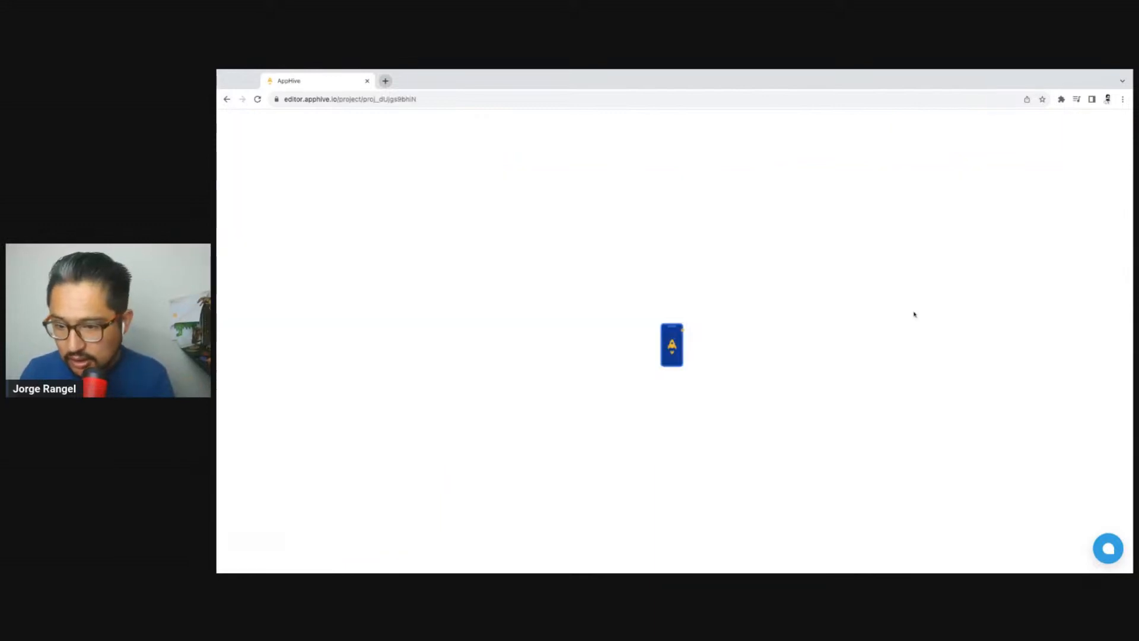
{"action": "left_click", "coordinate": [511, 238]}
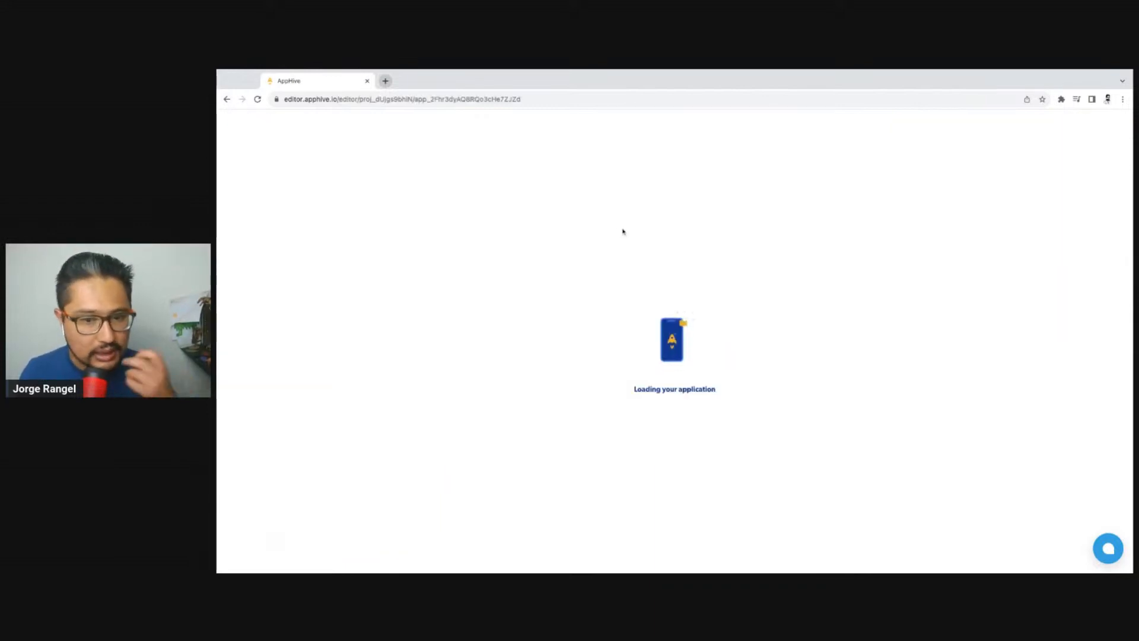
{"action": "left_click", "coordinate": [283, 244]}
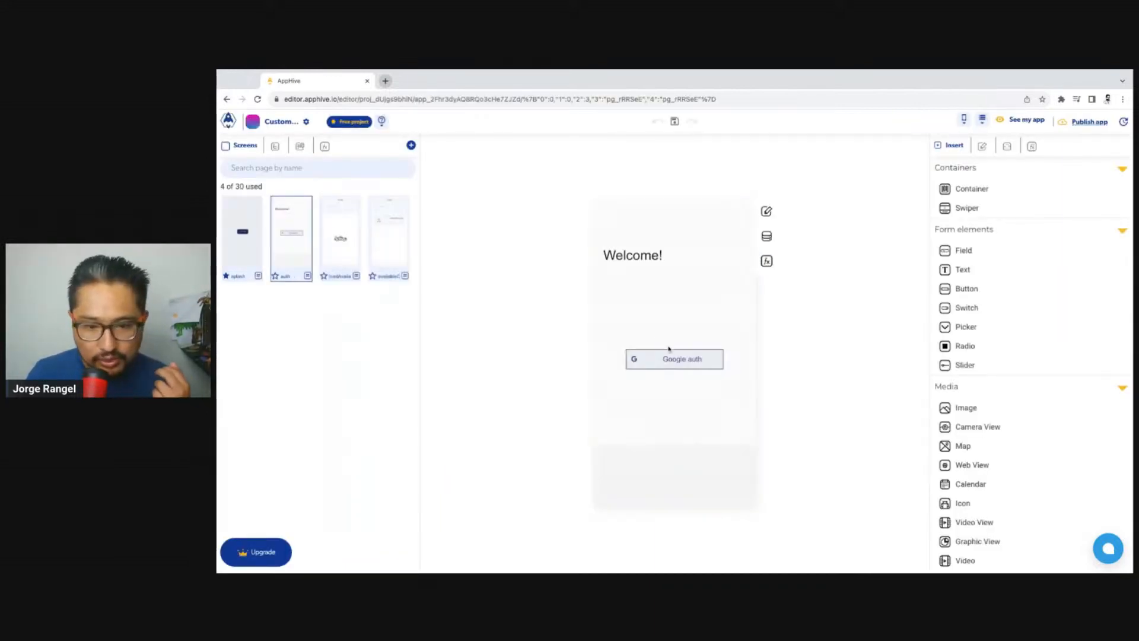
{"action": "left_click", "coordinate": [251, 245]}
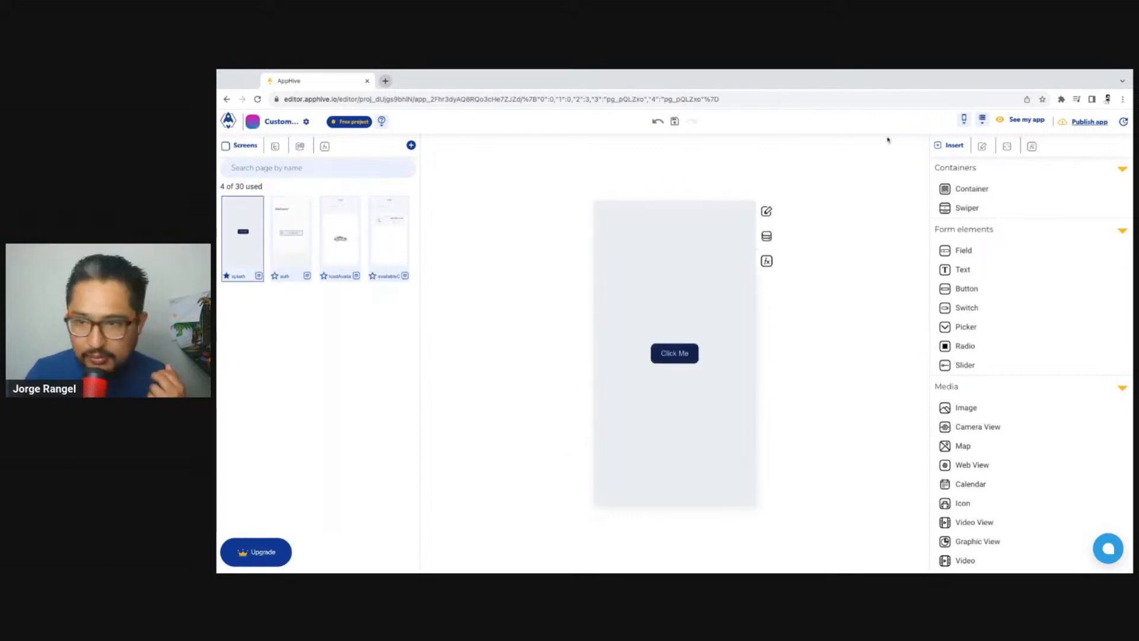
Step: Preview the app in its web version, check the car list on the HOME screen, and return to the editor
{"action": "left_click", "coordinate": [1015, 121]}
{"action": "left_click", "coordinate": [949, 320]}
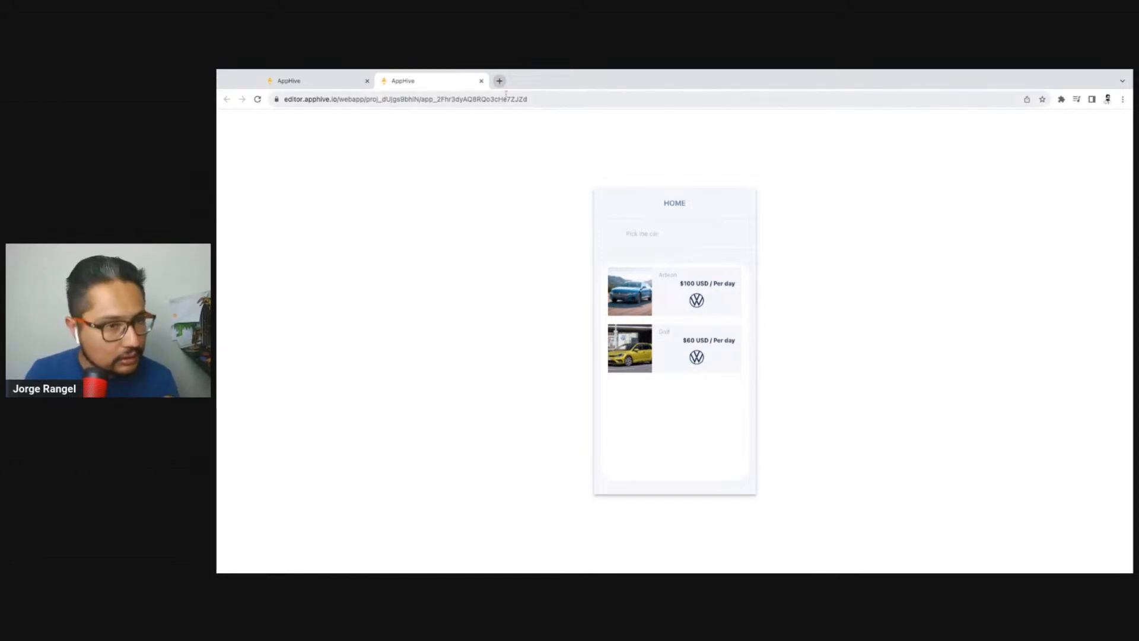
{"action": "left_click", "coordinate": [482, 81]}
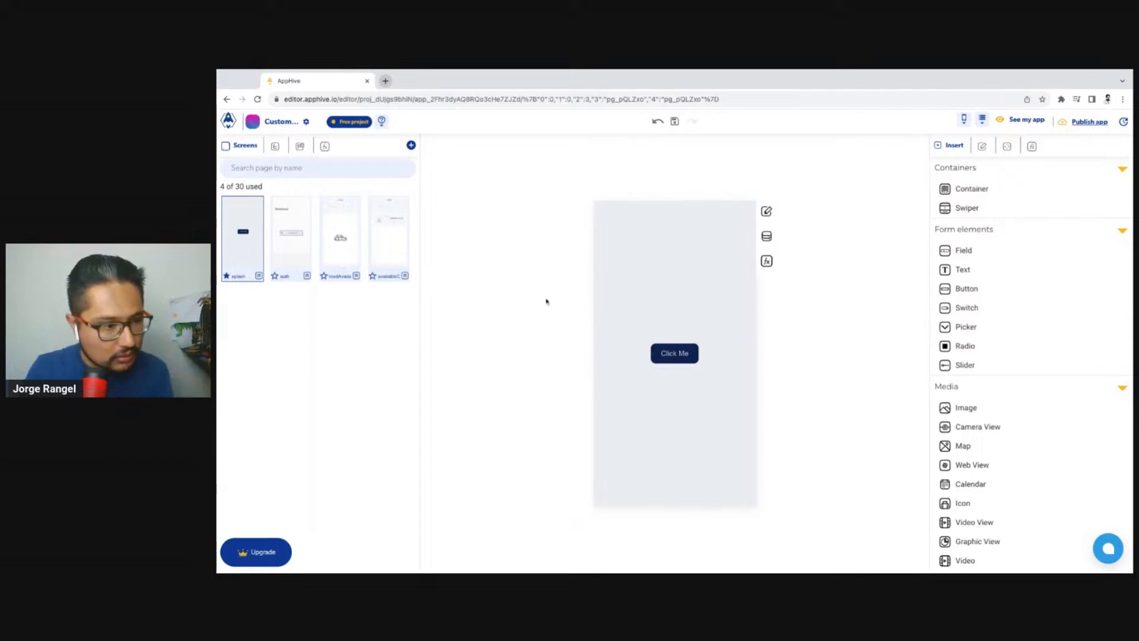
Step: Check the functions of the Click Me button on the splash screen and delete the button
{"action": "left_click", "coordinate": [679, 356]}
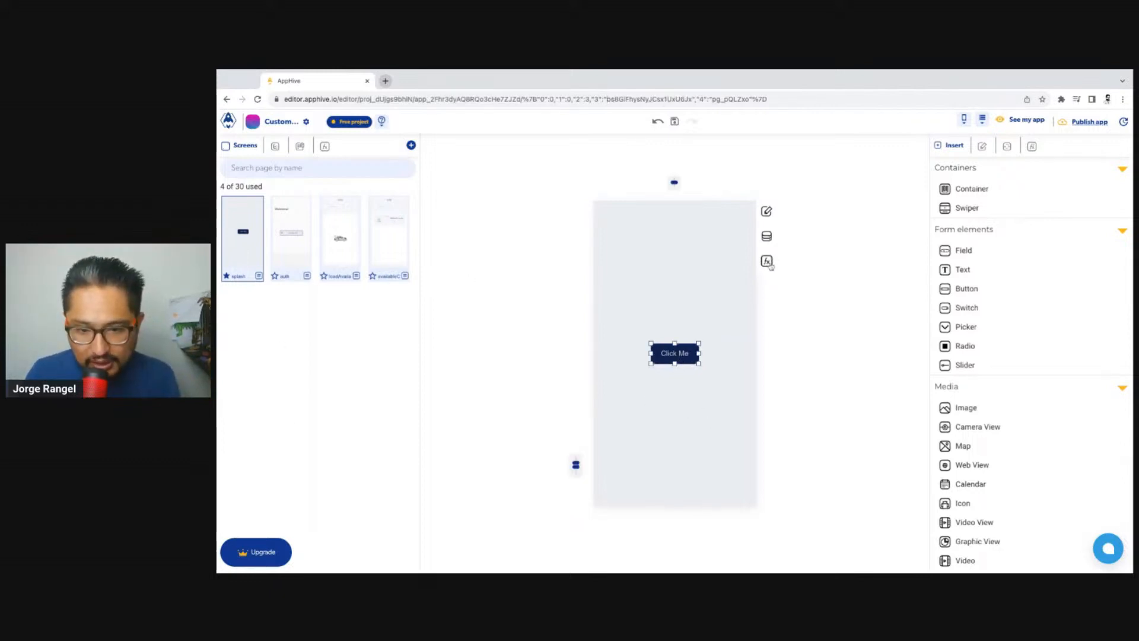
{"action": "left_click", "coordinate": [767, 261]}
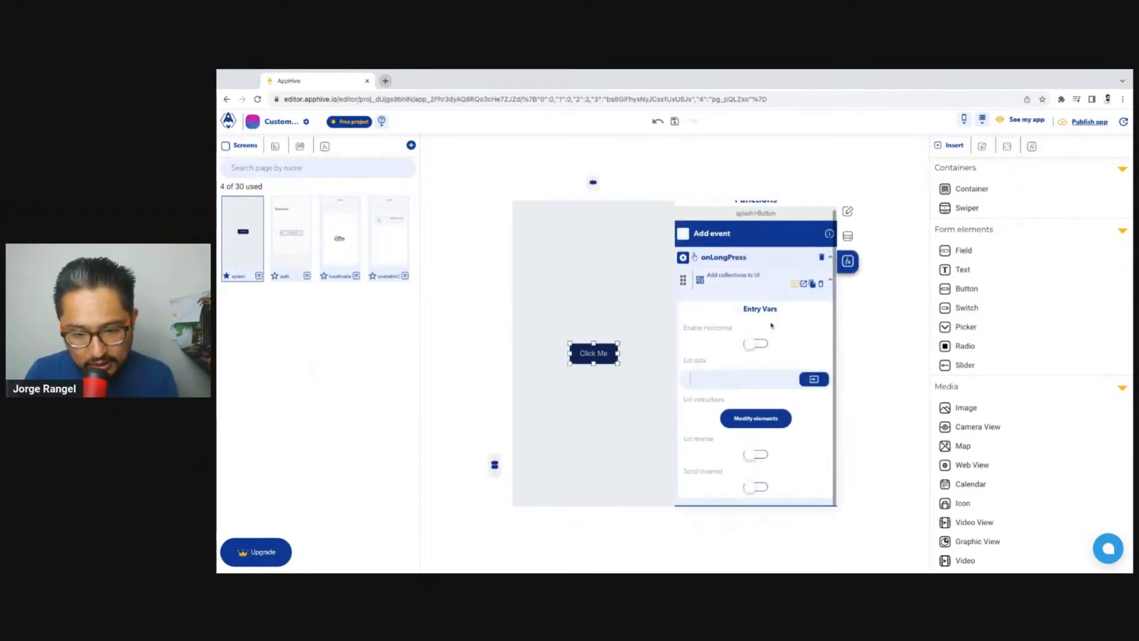
{"action": "left_click", "coordinate": [578, 376]}
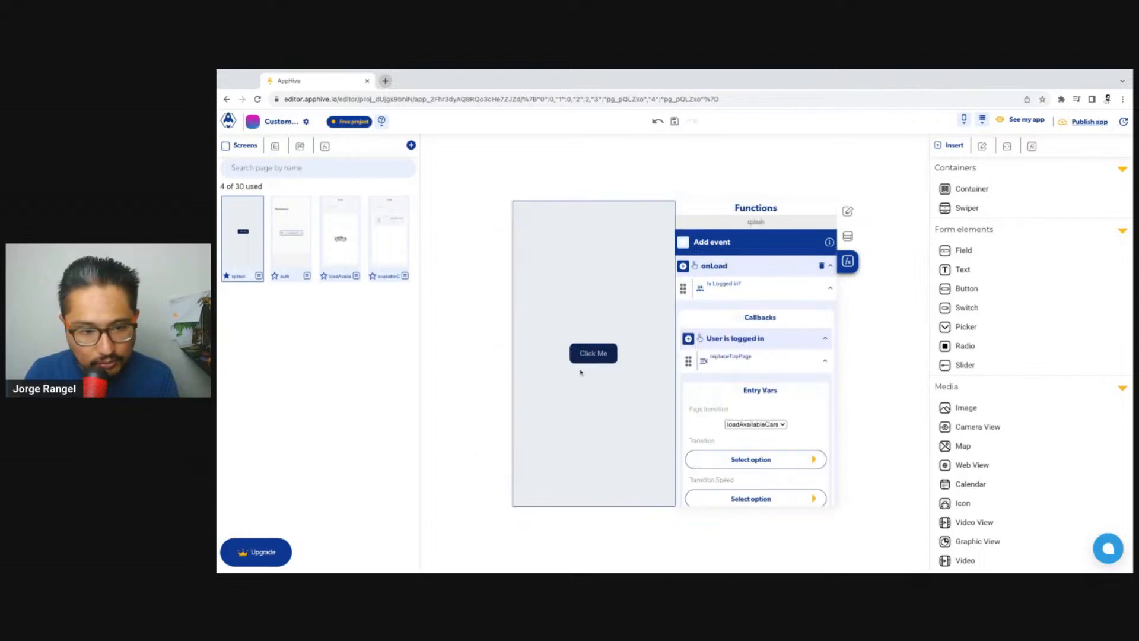
{"action": "left_click", "coordinate": [601, 355]}
{"action": "left_click", "coordinate": [590, 425]}
{"action": "left_click", "coordinate": [603, 354]}
{"action": "key", "text": "Delete"}
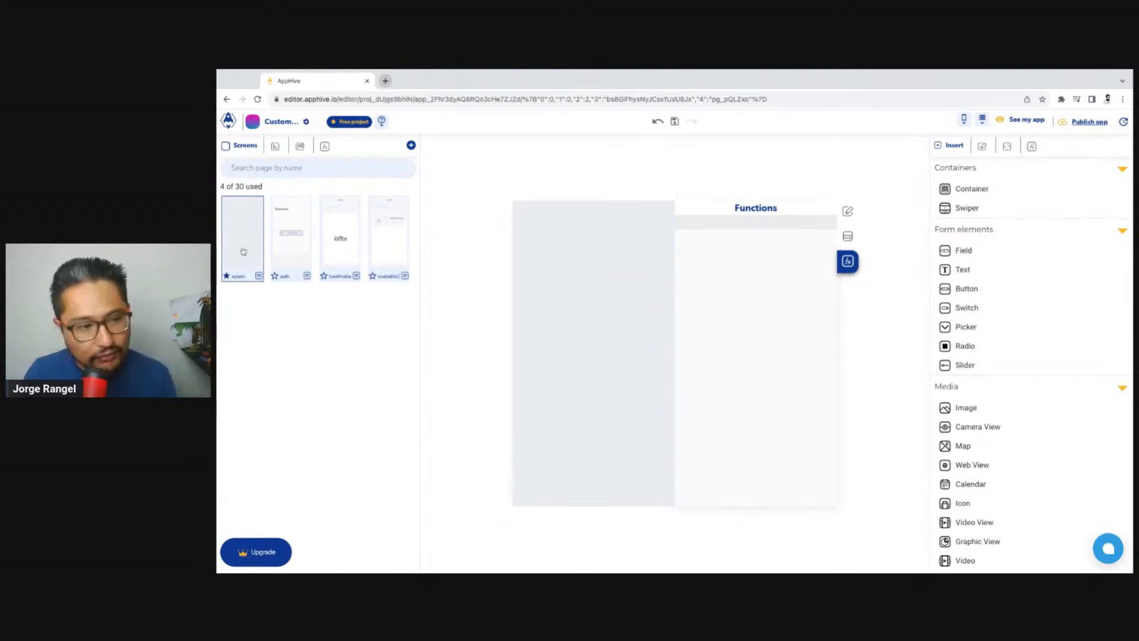
Step: Review the splash screen's onLoad login check and the page transitions in its logged-in and not-logged-in callbacks
{"action": "left_click", "coordinate": [593, 336]}
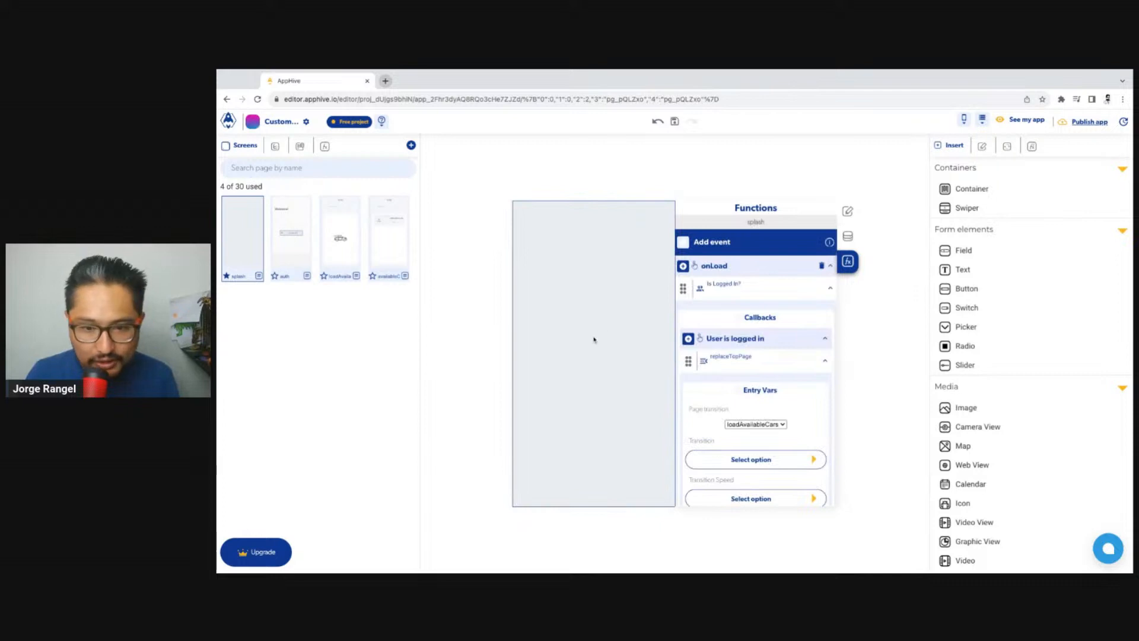
{"action": "scroll", "coordinate": [751, 347], "scroll_direction": "down", "scroll_amount": 3}
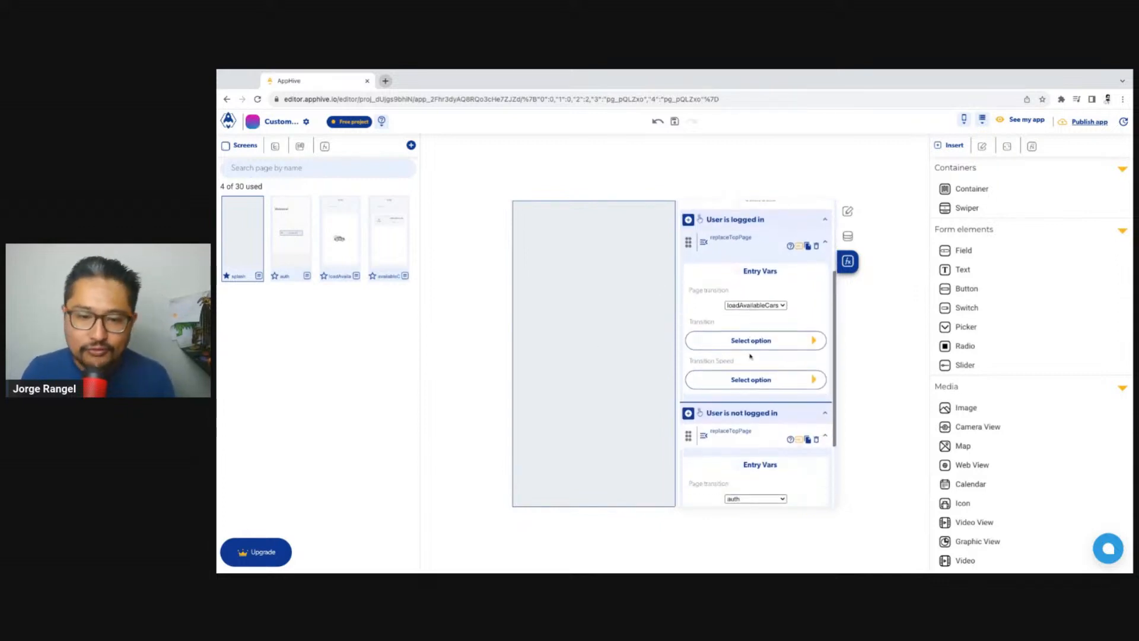
{"action": "scroll", "coordinate": [757, 329], "scroll_direction": "down", "scroll_amount": 1}
{"action": "scroll", "coordinate": [757, 335], "scroll_direction": "up", "scroll_amount": 4}
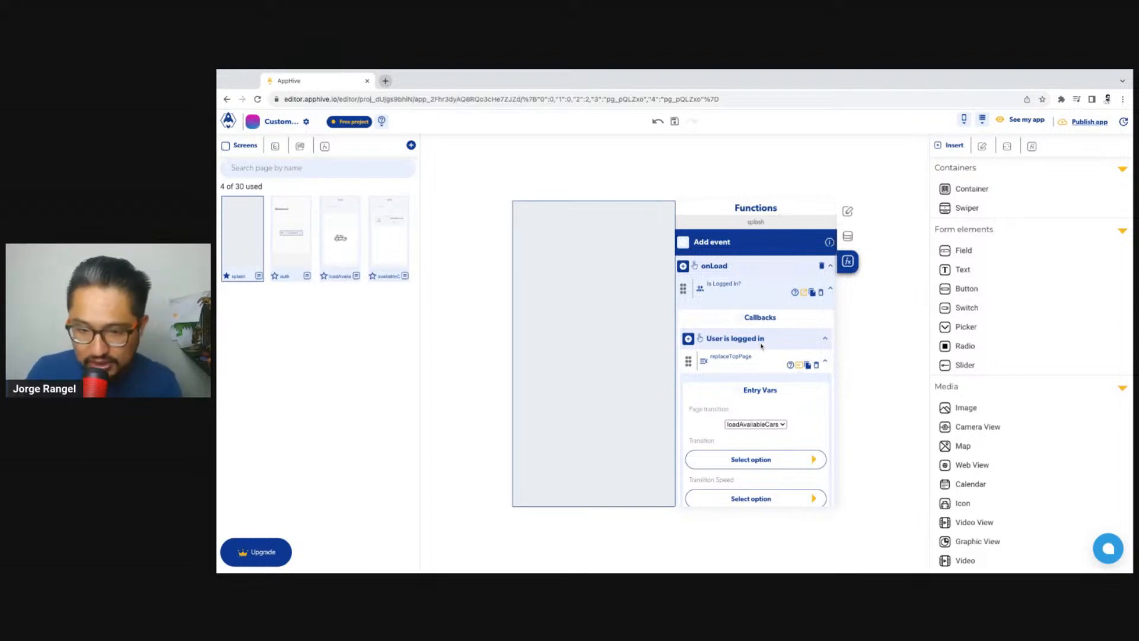
{"action": "scroll", "coordinate": [761, 346], "scroll_direction": "down", "scroll_amount": 4}
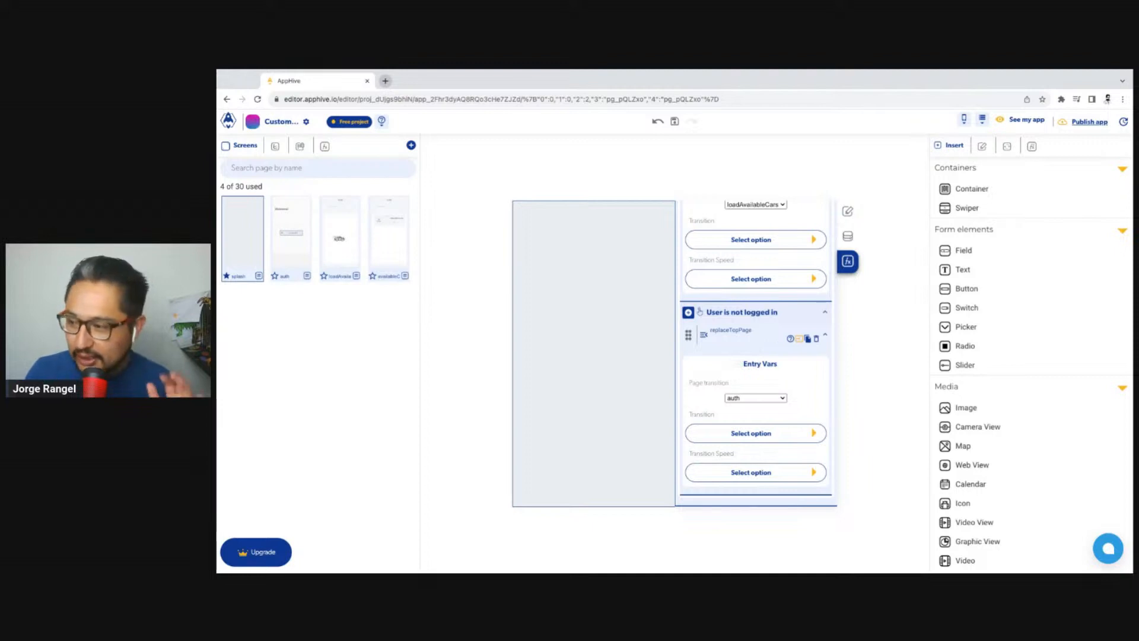
{"action": "scroll", "coordinate": [723, 293], "scroll_direction": "up", "scroll_amount": 6}
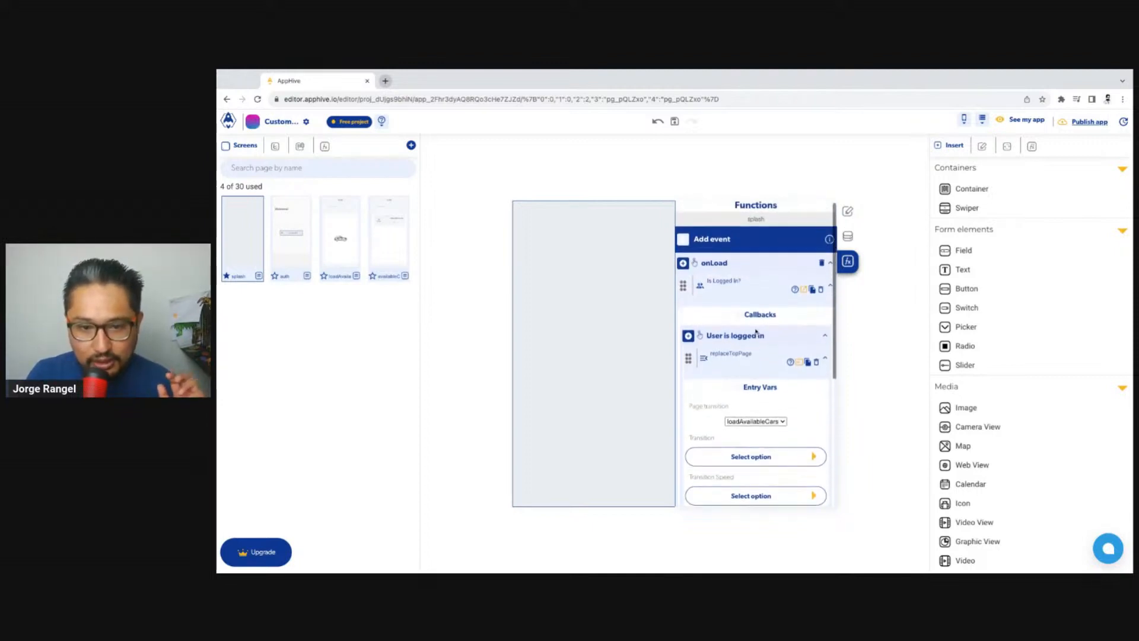
{"action": "scroll", "coordinate": [714, 292], "scroll_direction": "down", "scroll_amount": 3}
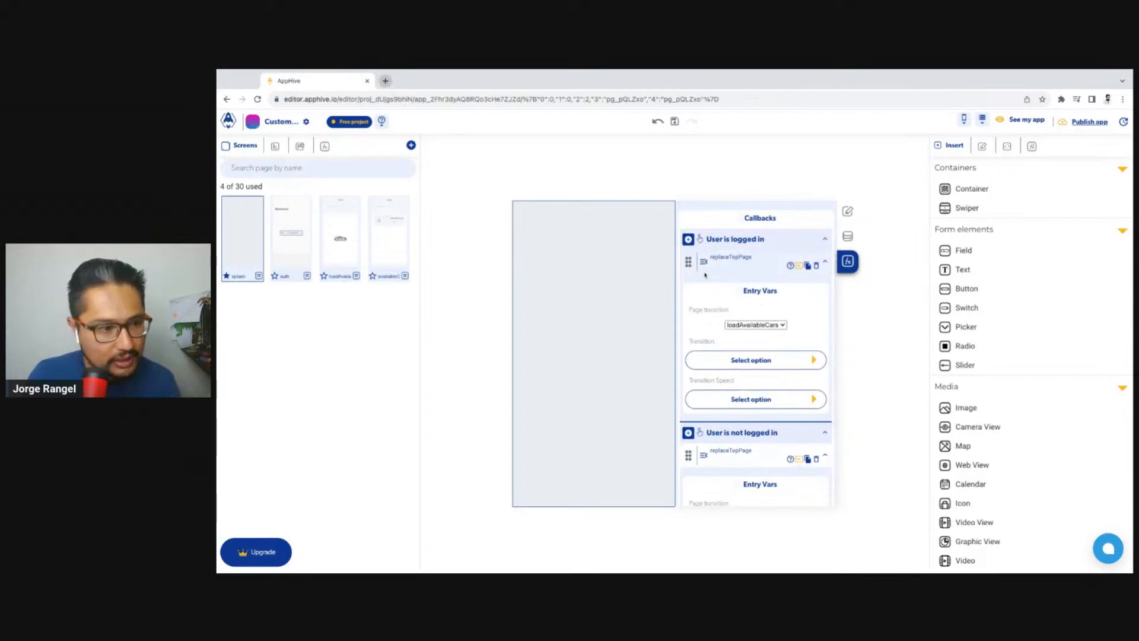
{"action": "scroll", "coordinate": [764, 399], "scroll_direction": "down", "scroll_amount": 1}
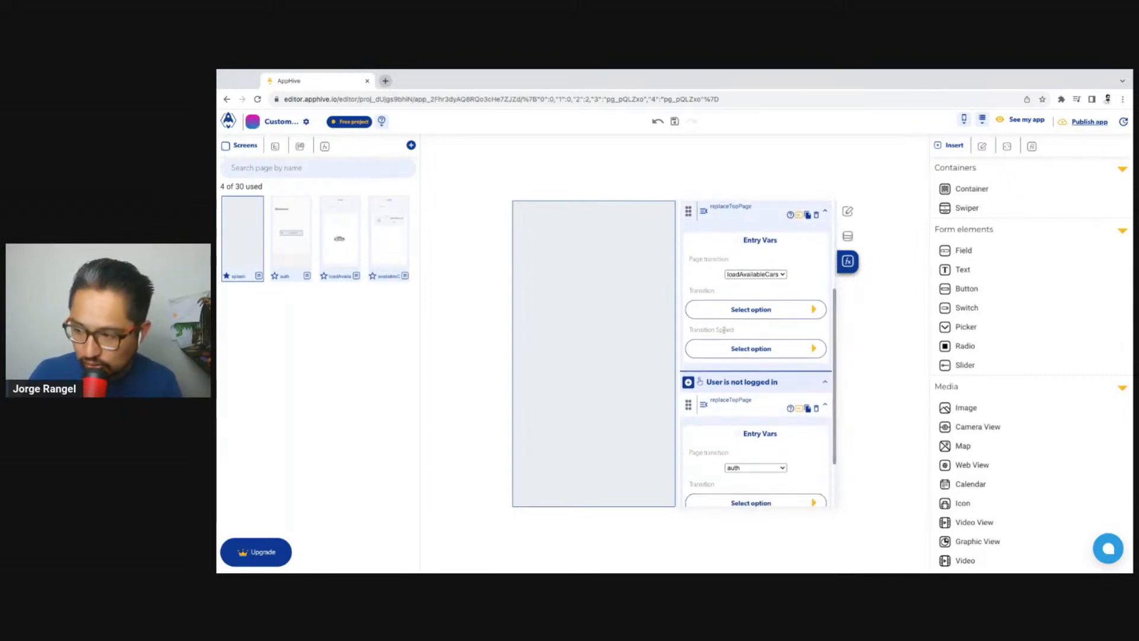
Step: Look through the auth screen with its Google auth button, the car loading screen, and the available cars screen
{"action": "left_click", "coordinate": [291, 243]}
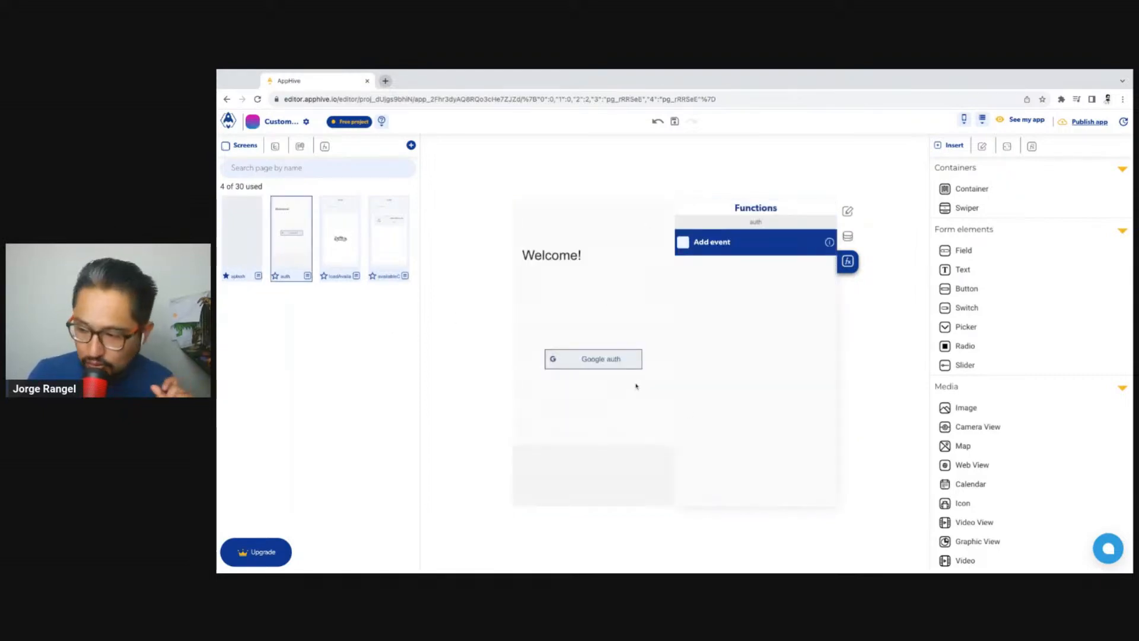
{"action": "left_click", "coordinate": [848, 261]}
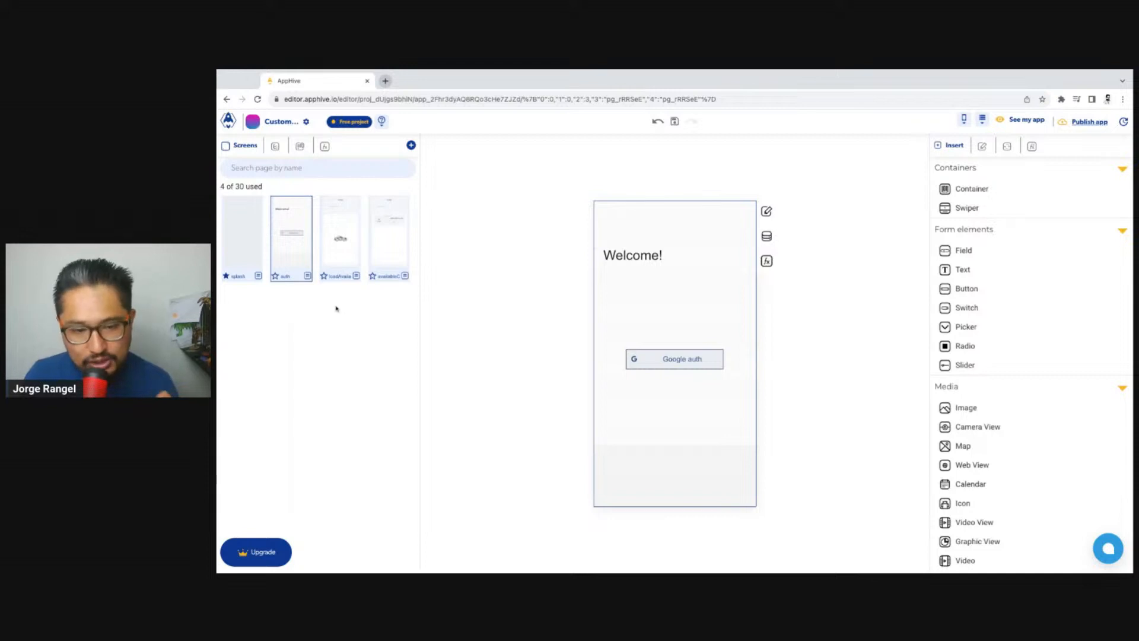
{"action": "left_click", "coordinate": [680, 362]}
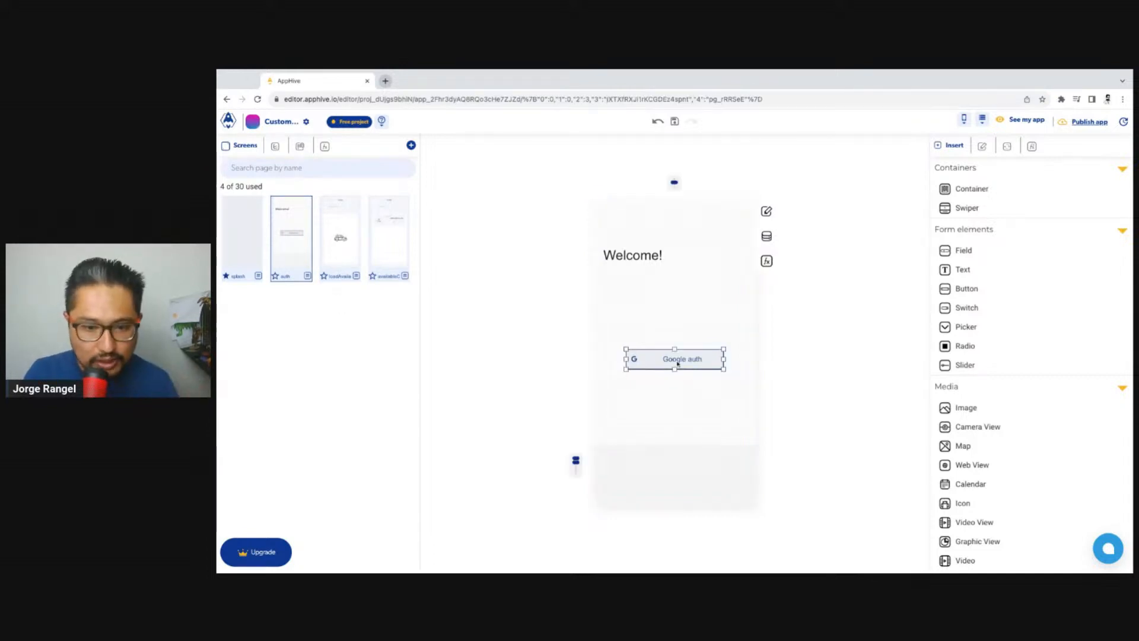
{"action": "left_click", "coordinate": [341, 248]}
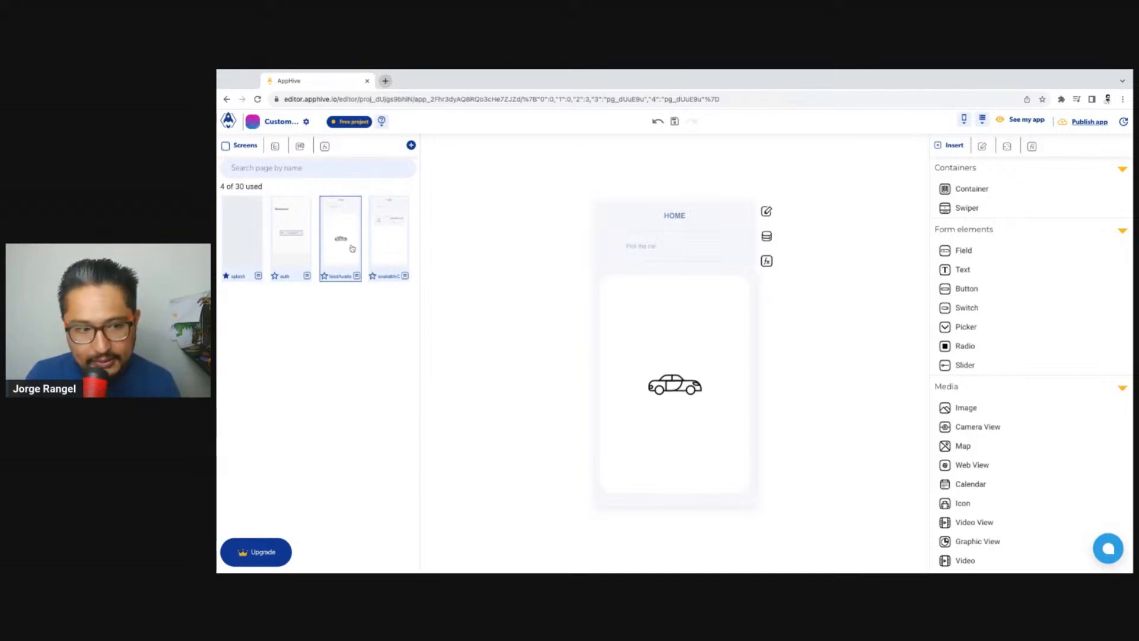
{"action": "left_click", "coordinate": [406, 243]}
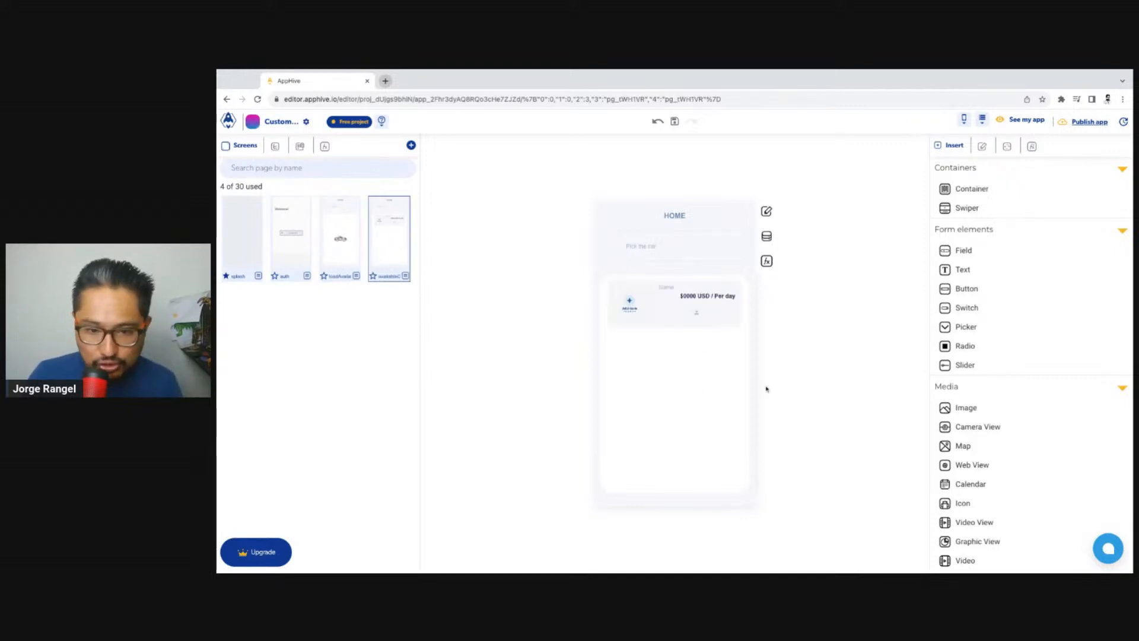
Step: Preview the web app again, examine the header area around the HOME title, and return to the editor with the preview left open
{"action": "left_click", "coordinate": [1020, 120]}
{"action": "left_click", "coordinate": [931, 314]}
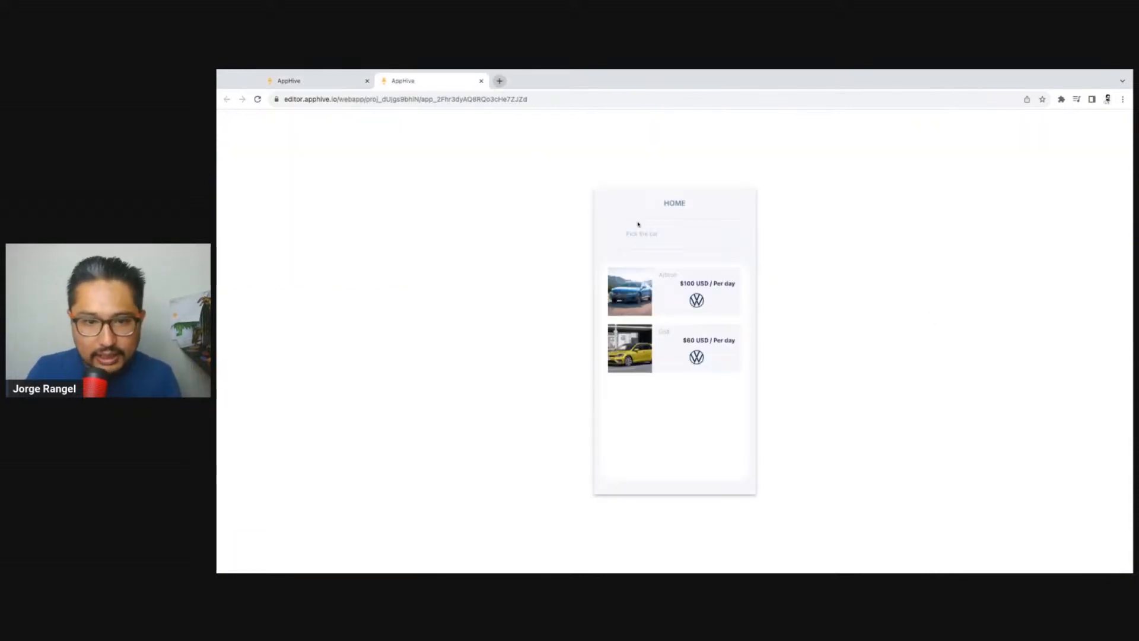
{"action": "double_click", "coordinate": [671, 204]}
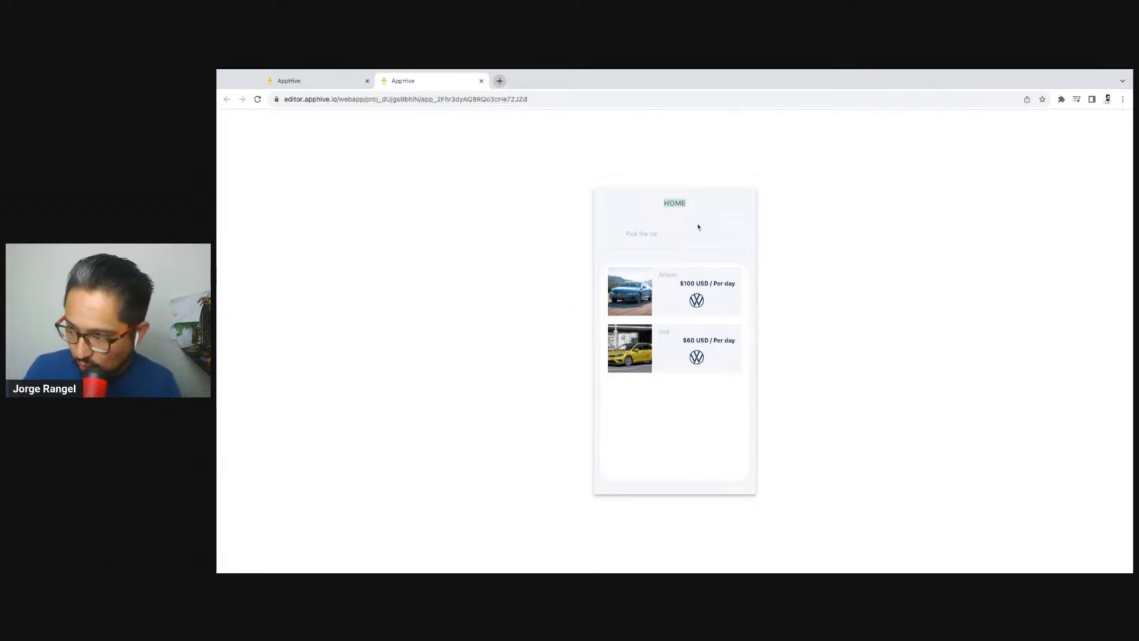
{"action": "left_click", "coordinate": [827, 303]}
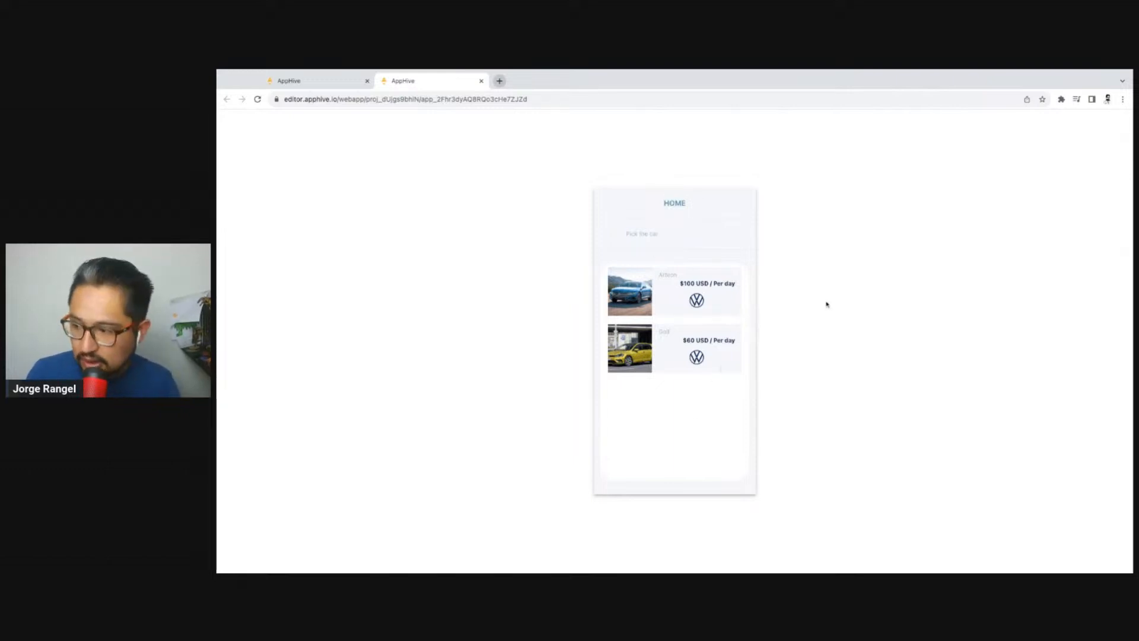
{"action": "left_click", "coordinate": [300, 80]}
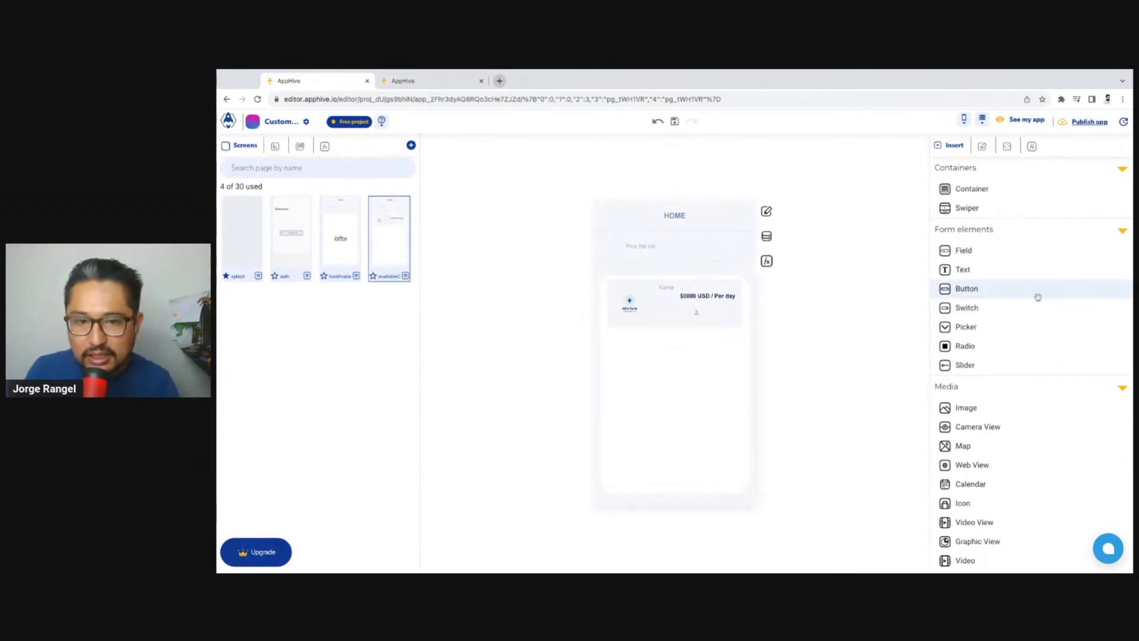
Step: Add a button to the right of the HOME title on the available cars screen and enable an icon for it
{"action": "left_click_drag", "start_coordinate": [1013, 296], "coordinate": [727, 216]}
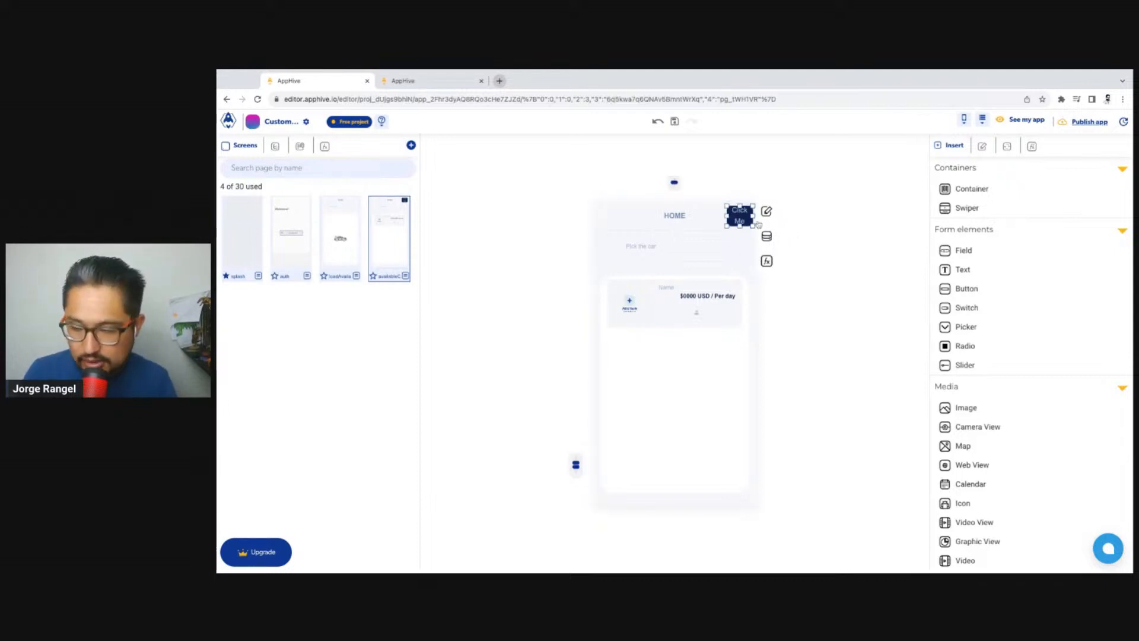
{"action": "left_click", "coordinate": [770, 244]}
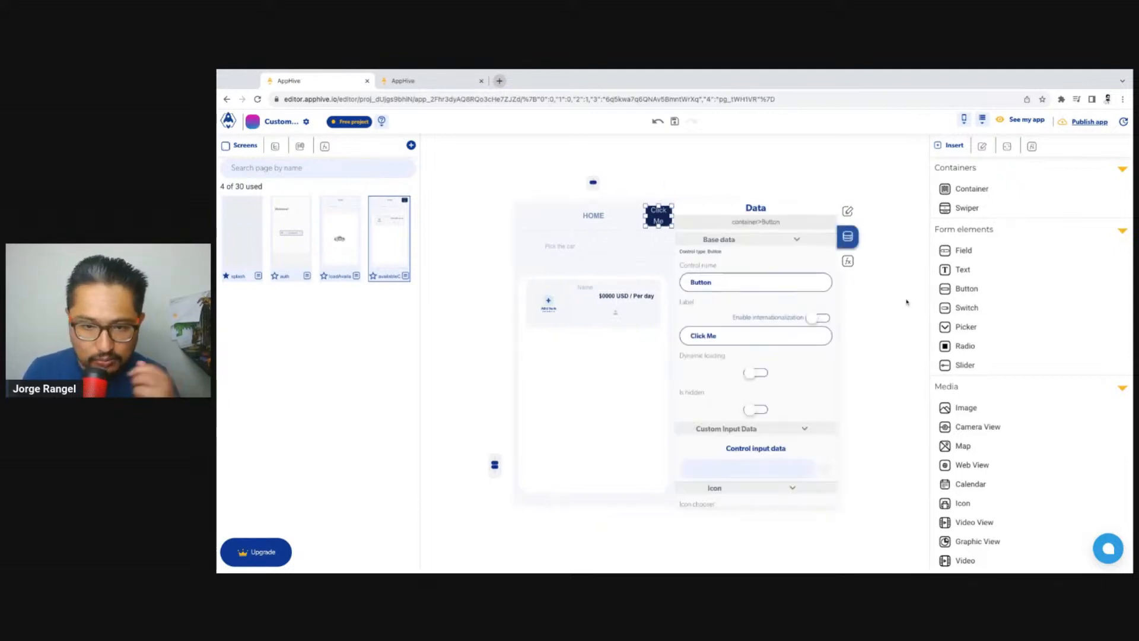
{"action": "scroll", "coordinate": [798, 356], "scroll_direction": "down", "scroll_amount": 2}
{"action": "left_click", "coordinate": [718, 435]}
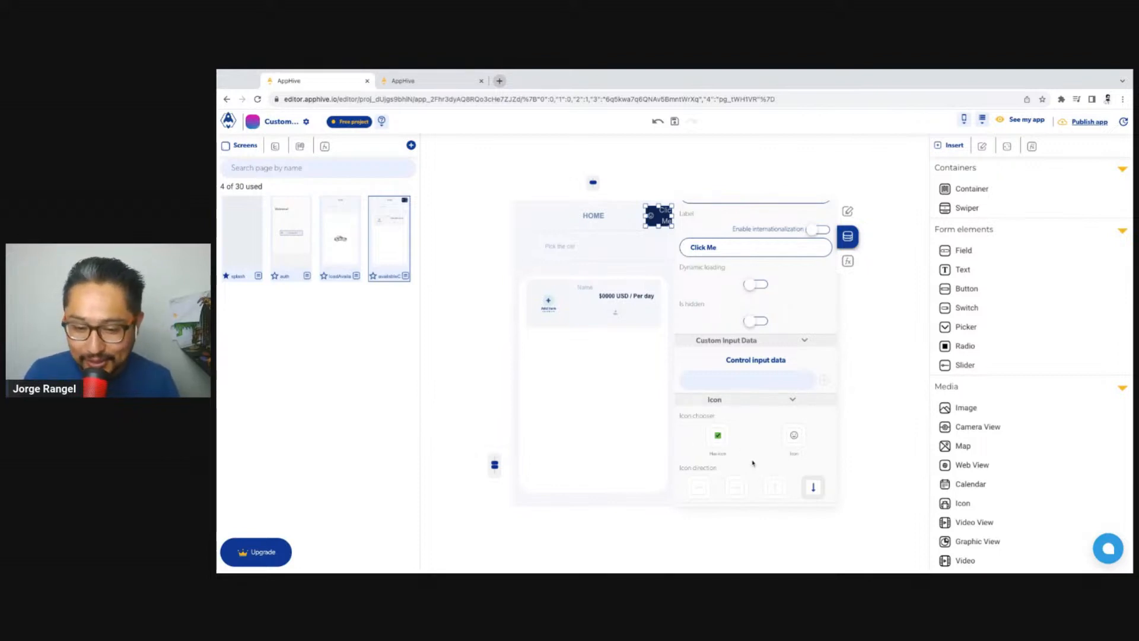
Step: Search the Material Icons for "exit" and set the first matching icon on the new header button
{"action": "left_click", "coordinate": [793, 434]}
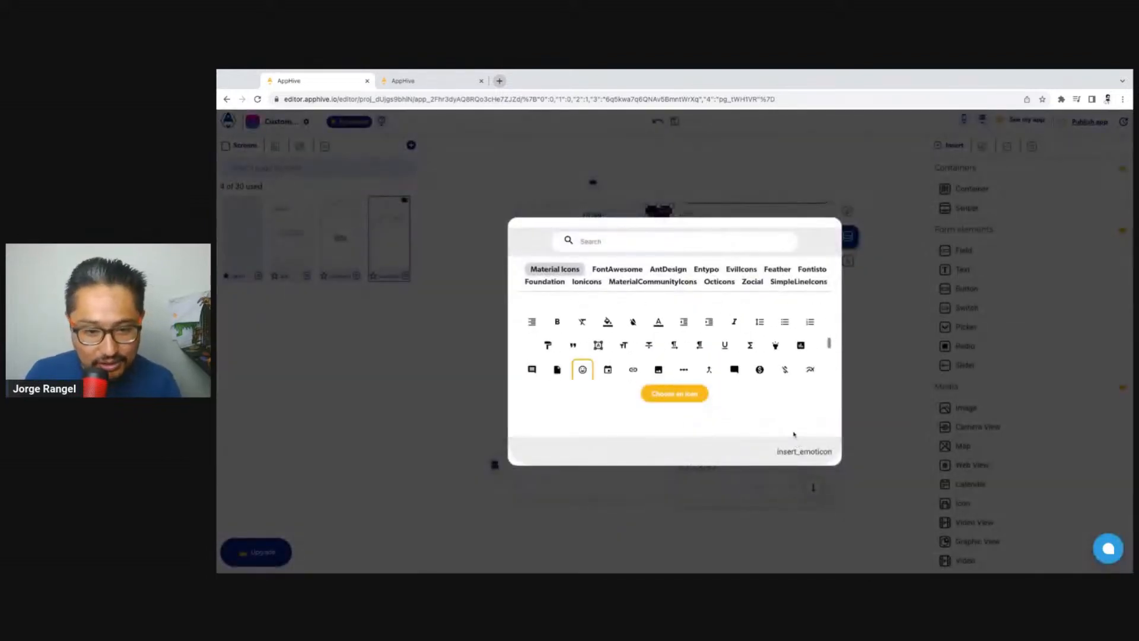
{"action": "left_click", "coordinate": [604, 242]}
{"action": "type", "text": "e"}
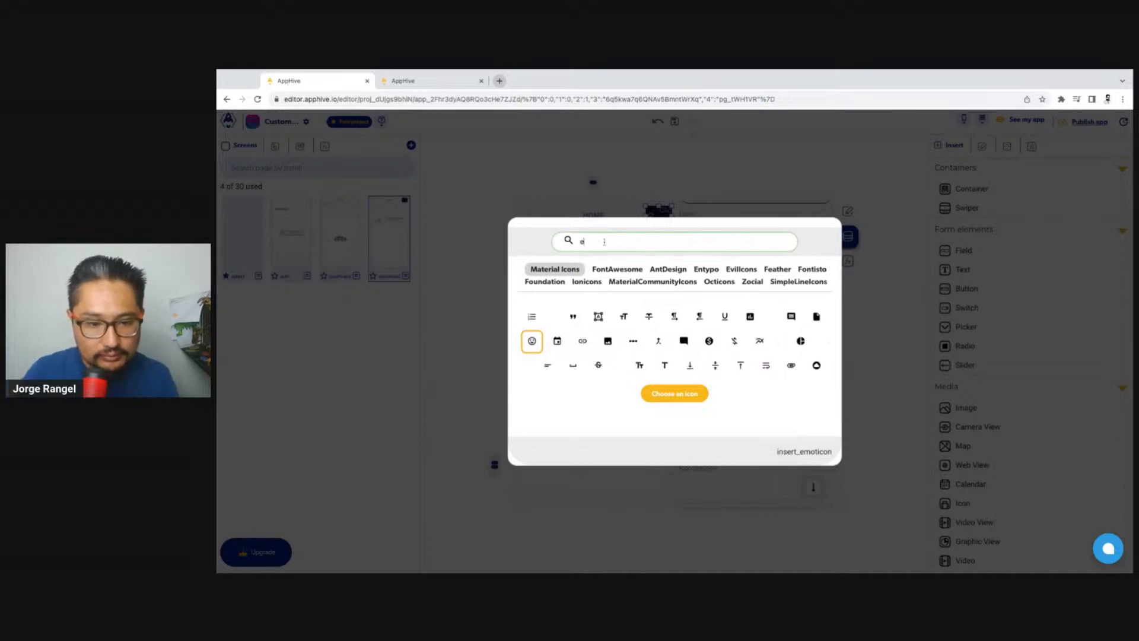
{"action": "type", "text": "xit"}
{"action": "left_click", "coordinate": [532, 315]}
{"action": "left_click", "coordinate": [675, 394]}
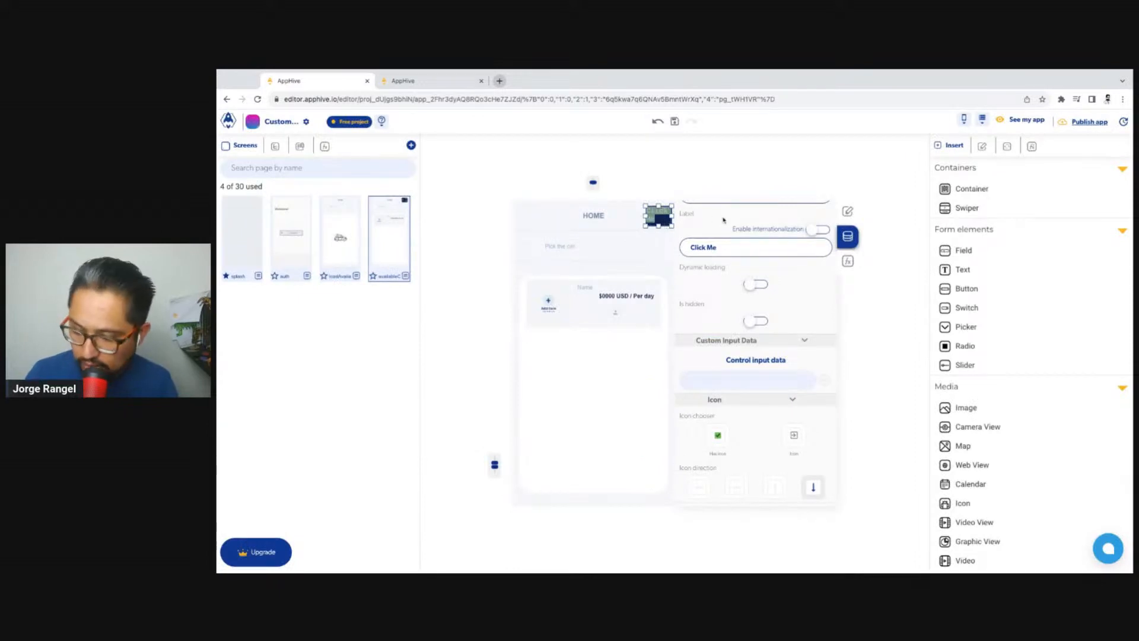
Step: Clear the header button's Click Me label and narrow the button to about 32 px
{"action": "left_click", "coordinate": [608, 211]}
{"action": "left_click", "coordinate": [655, 215]}
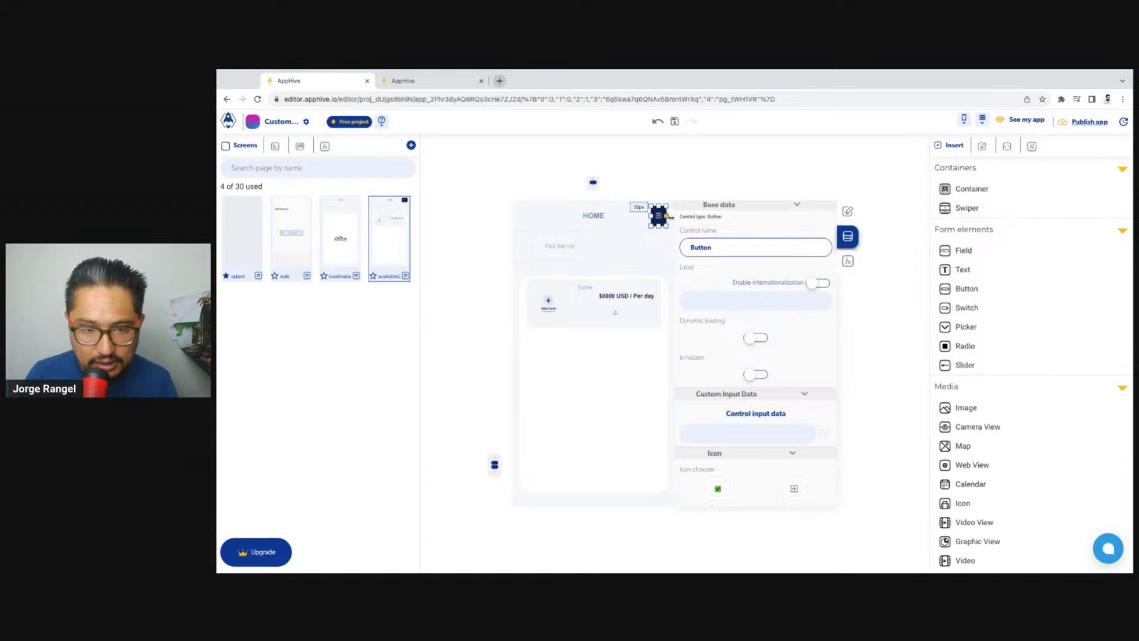
{"action": "left_click", "coordinate": [705, 173]}
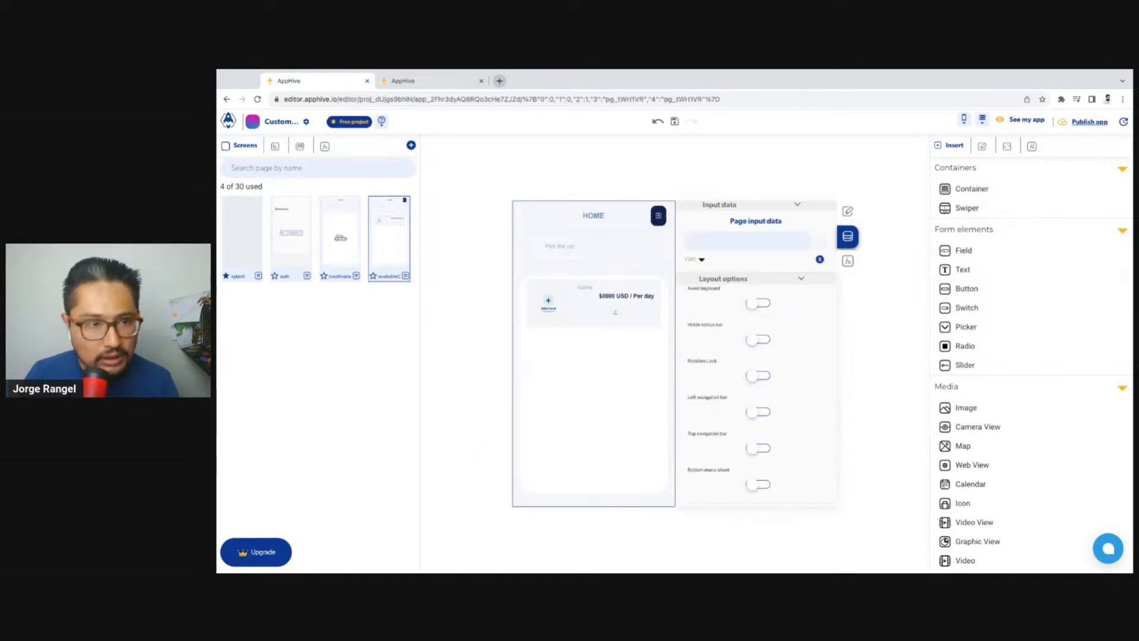
Step: Reload the web app preview, check the new button in the HOME header, and return to the editor
{"action": "key", "text": "ctrl+Tab"}
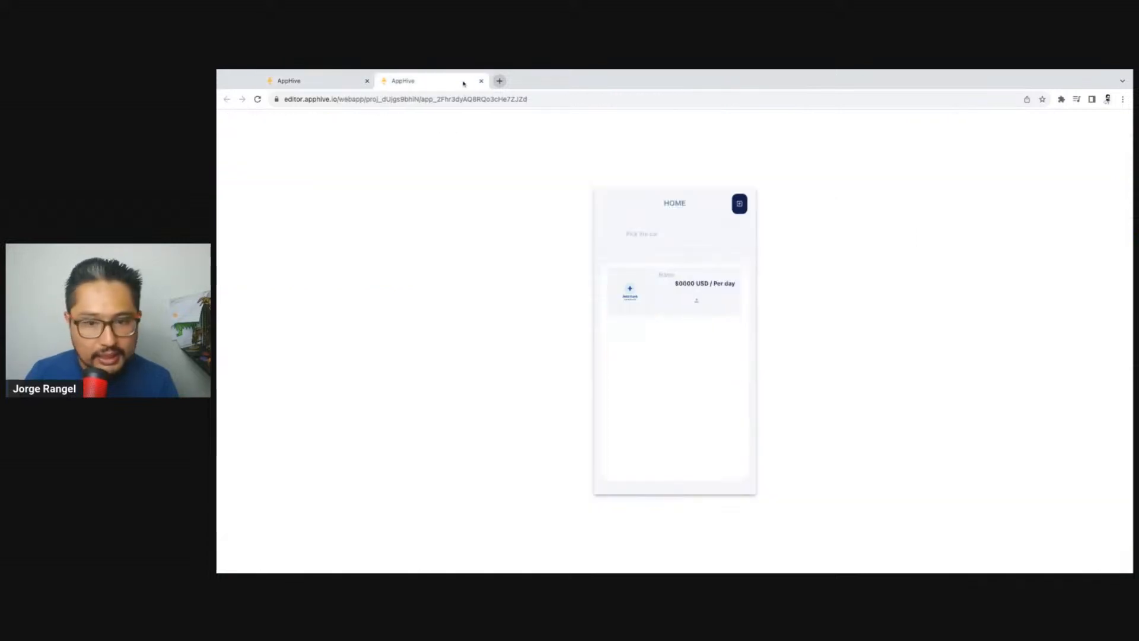
{"action": "left_click", "coordinate": [257, 102]}
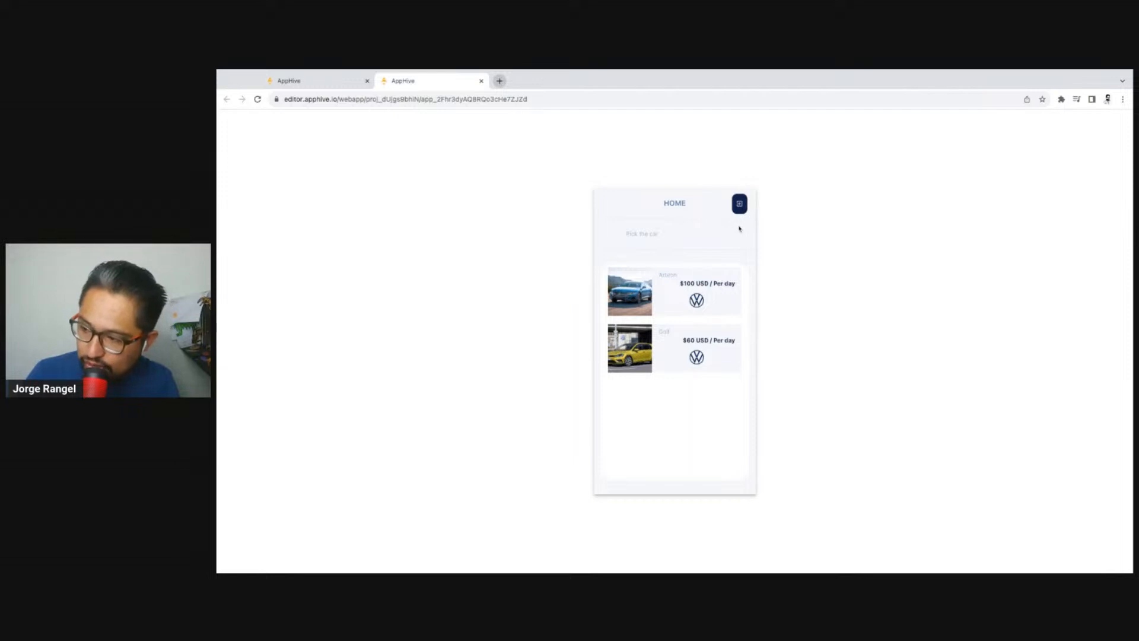
{"action": "left_click", "coordinate": [305, 82]}
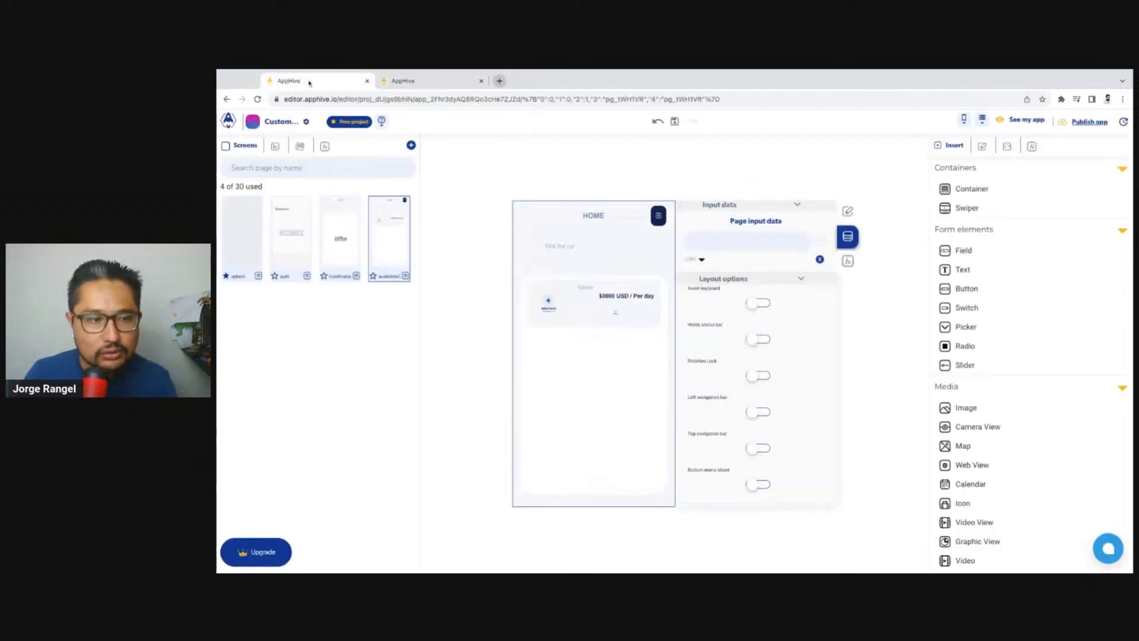
Step: Give the header button an onPress event that runs the Logout function, found by searching the functions for "log"
{"action": "left_click", "coordinate": [659, 215]}
{"action": "left_click", "coordinate": [848, 261]}
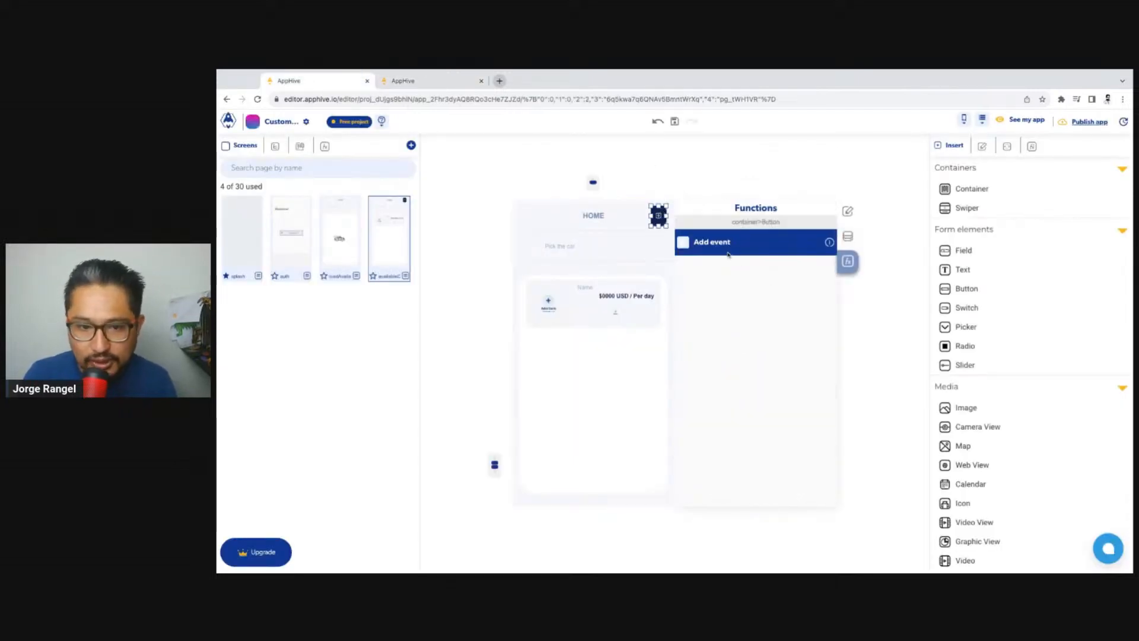
{"action": "left_click", "coordinate": [689, 243]}
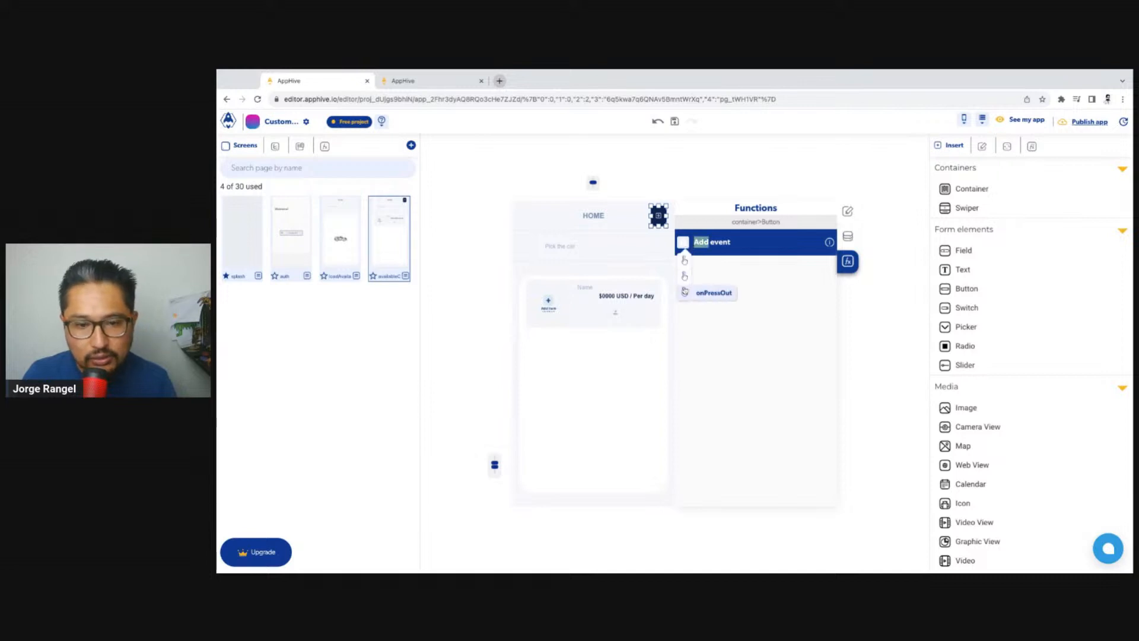
{"action": "left_click", "coordinate": [703, 276]}
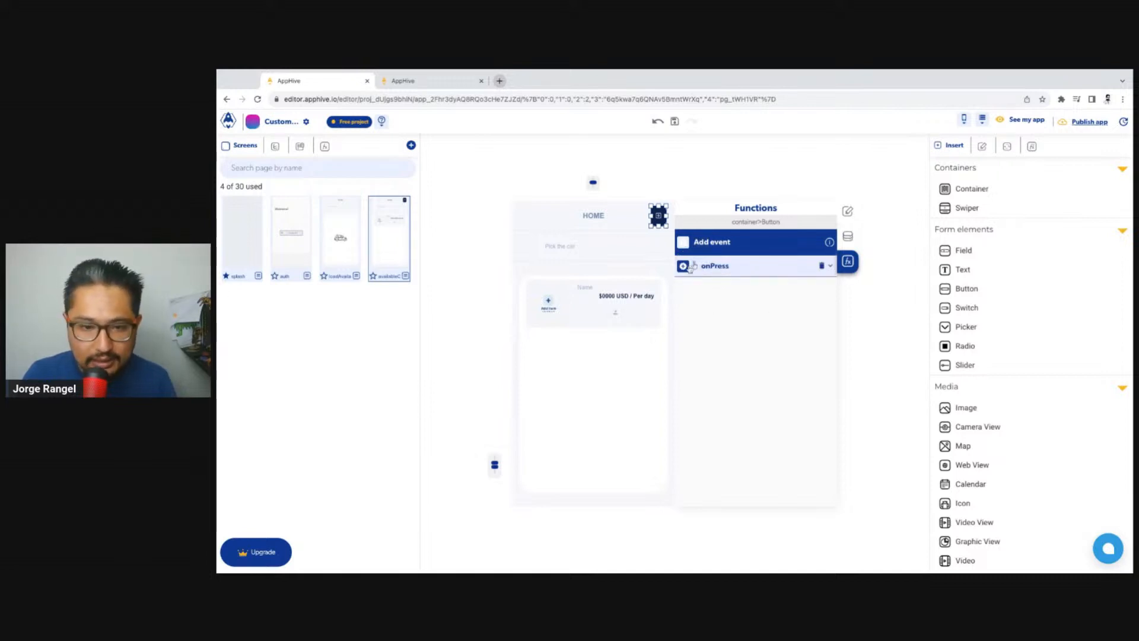
{"action": "left_click", "coordinate": [683, 266]}
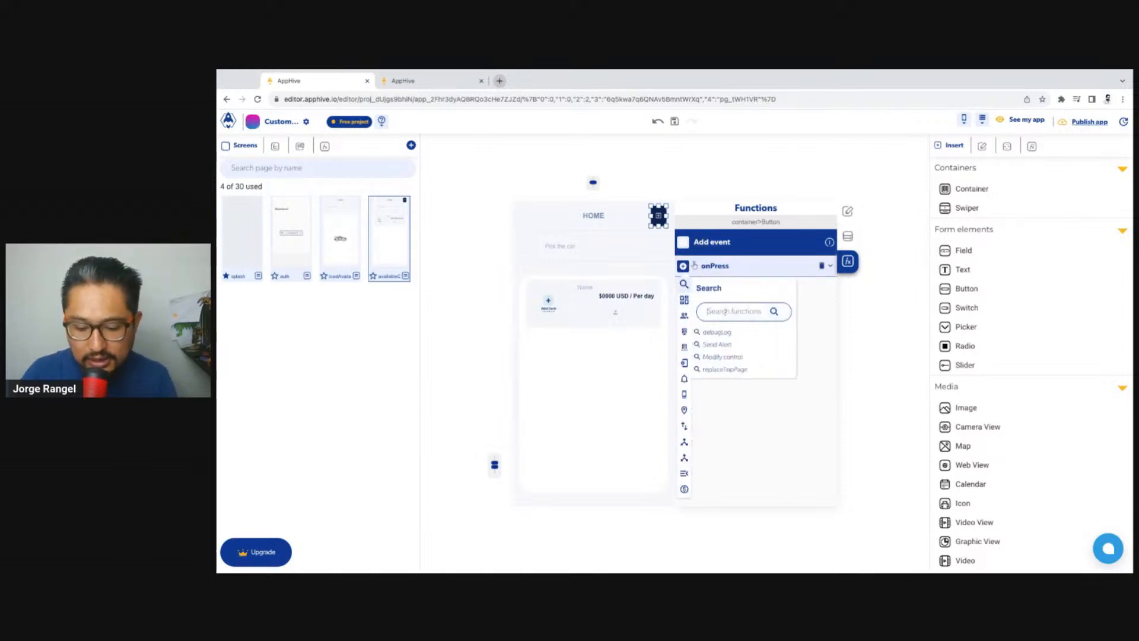
{"action": "type", "text": "log"}
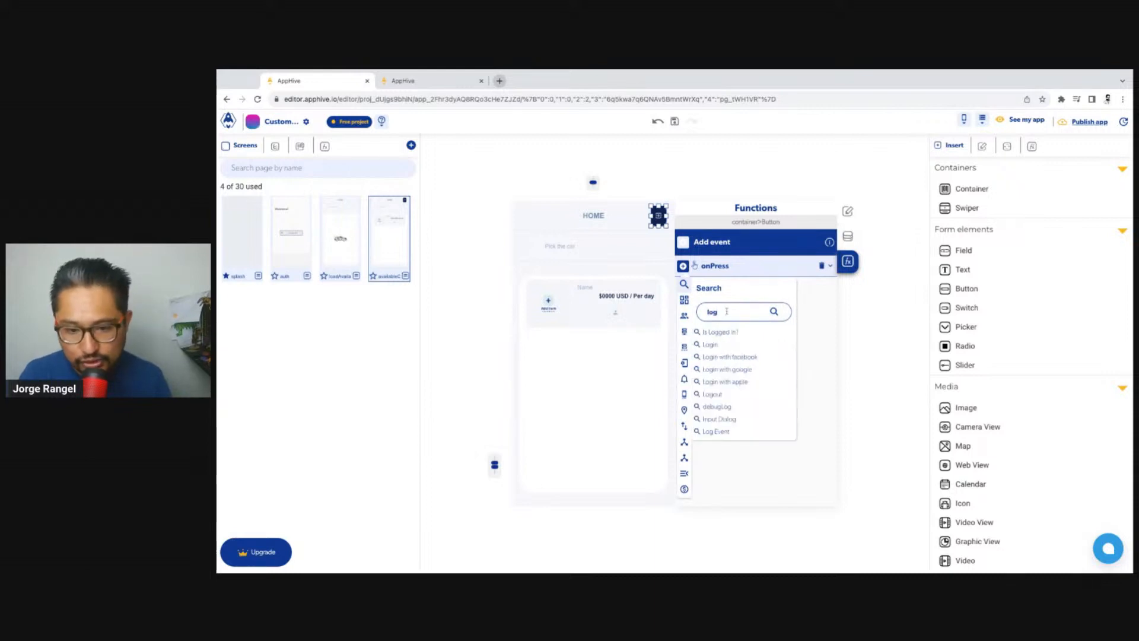
{"action": "left_click", "coordinate": [712, 394]}
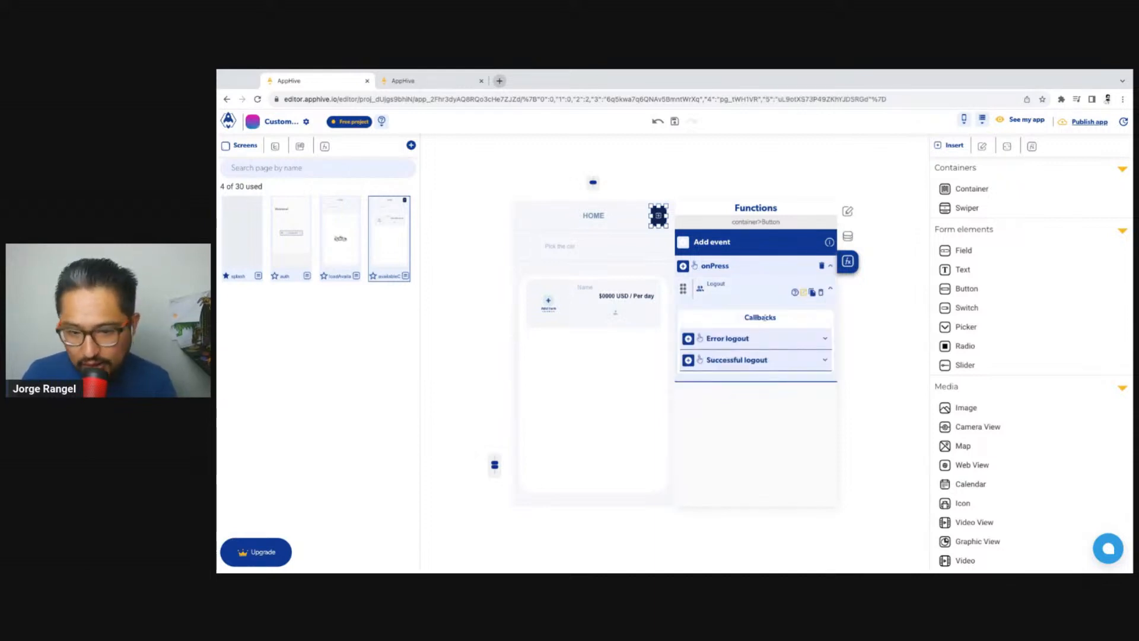
Step: Add a replaceTopPage function to the Successful logout callback with splash as the destination page
{"action": "left_click", "coordinate": [687, 360]}
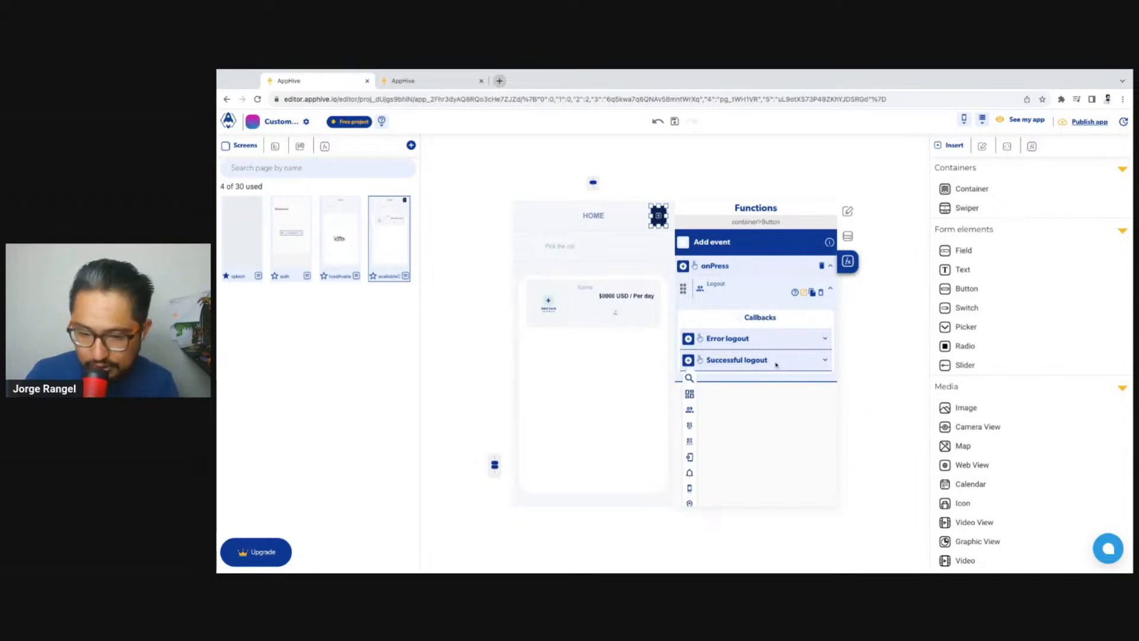
{"action": "left_click", "coordinate": [690, 382]}
{"action": "left_click", "coordinate": [758, 405]}
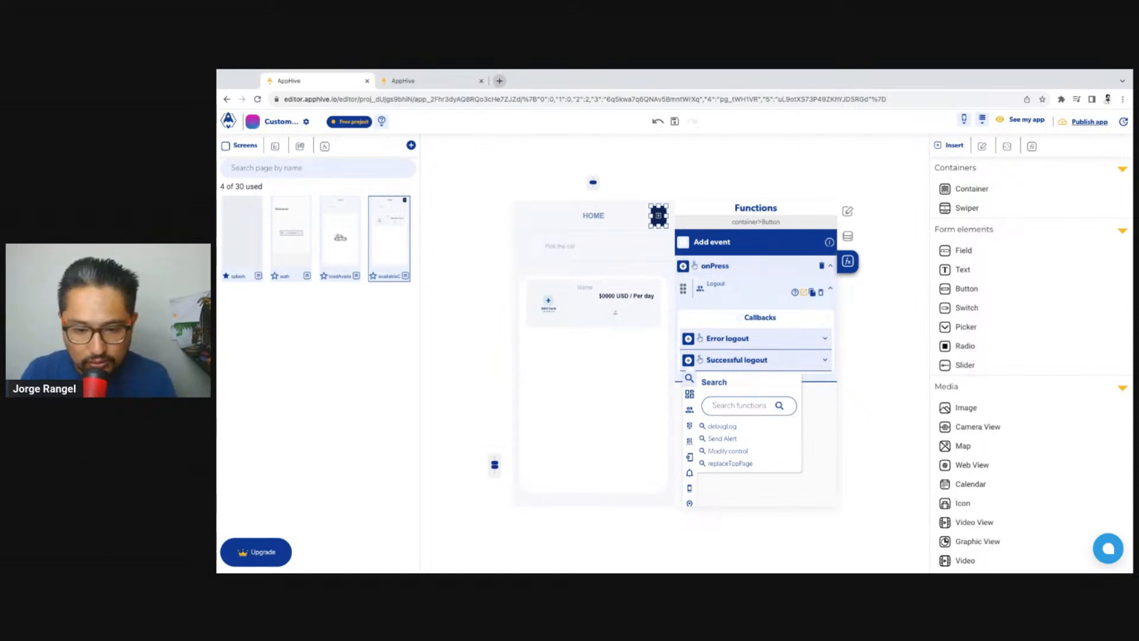
{"action": "type", "text": "repla"}
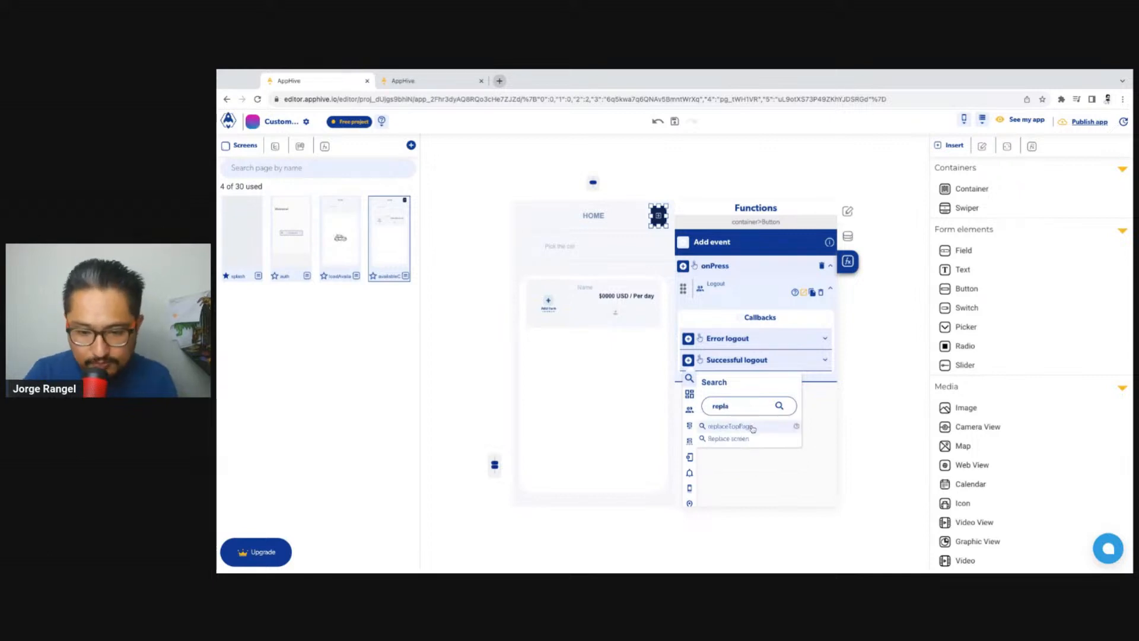
{"action": "left_click", "coordinate": [750, 427]}
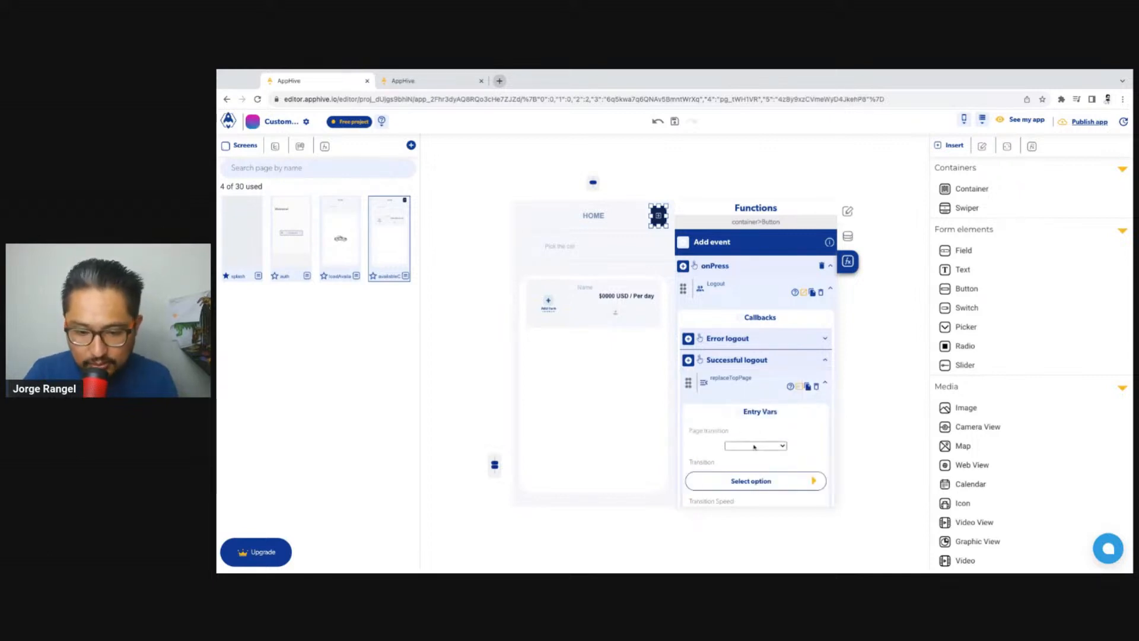
{"action": "left_click", "coordinate": [754, 447]}
{"action": "left_click", "coordinate": [716, 408]}
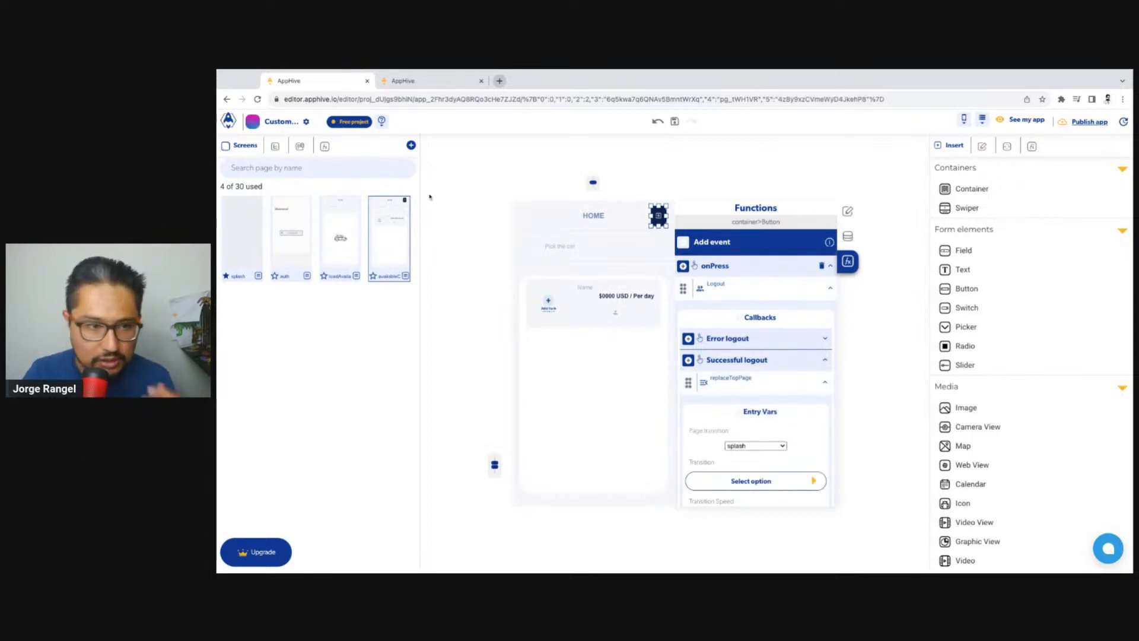
Step: Test the header button's logout in the web app preview and sign back in with Google auth
{"action": "left_click", "coordinate": [442, 86]}
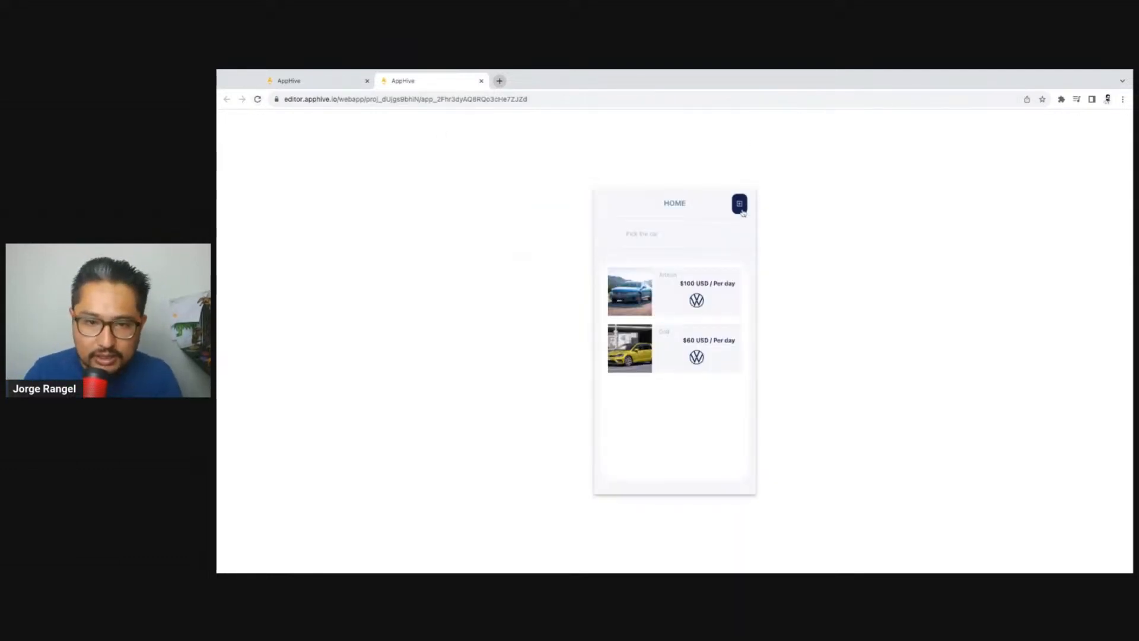
{"action": "left_click", "coordinate": [739, 204]}
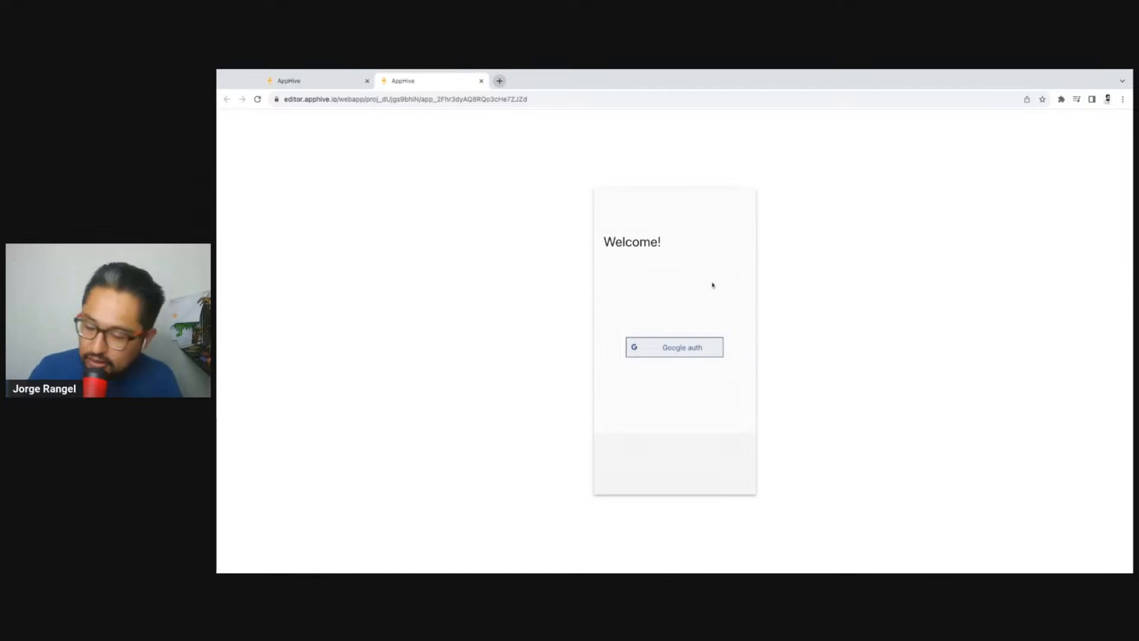
{"action": "left_click", "coordinate": [693, 348]}
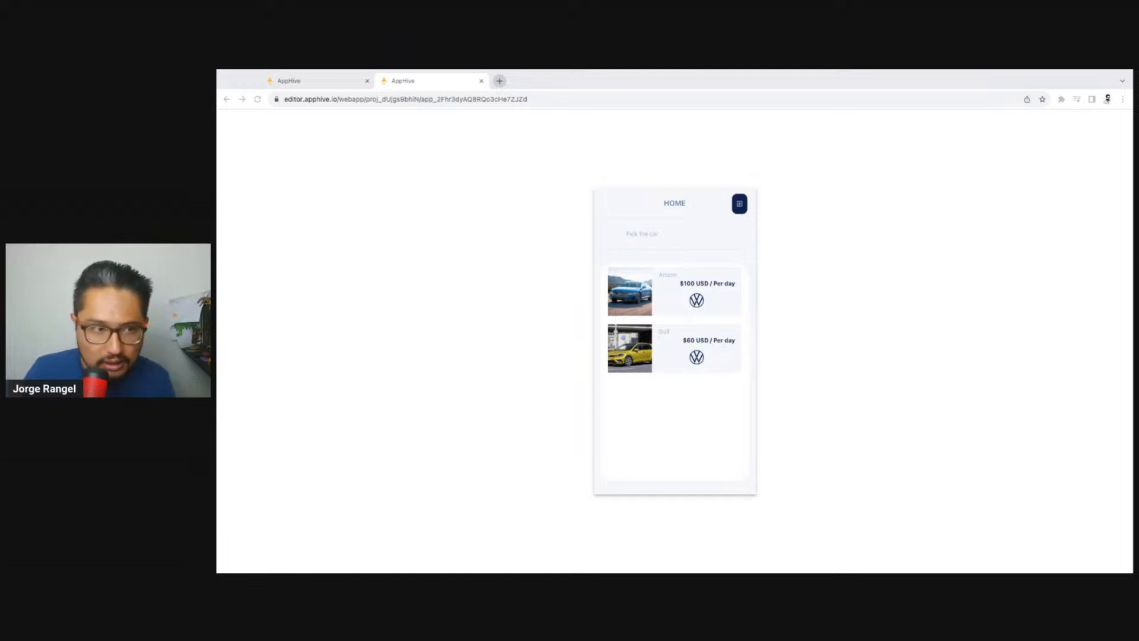
Step: Examine the CarsAvailable collection's fields and stored records in the cloud database editor, then close it
{"action": "left_click", "coordinate": [309, 86]}
{"action": "left_click", "coordinate": [982, 120]}
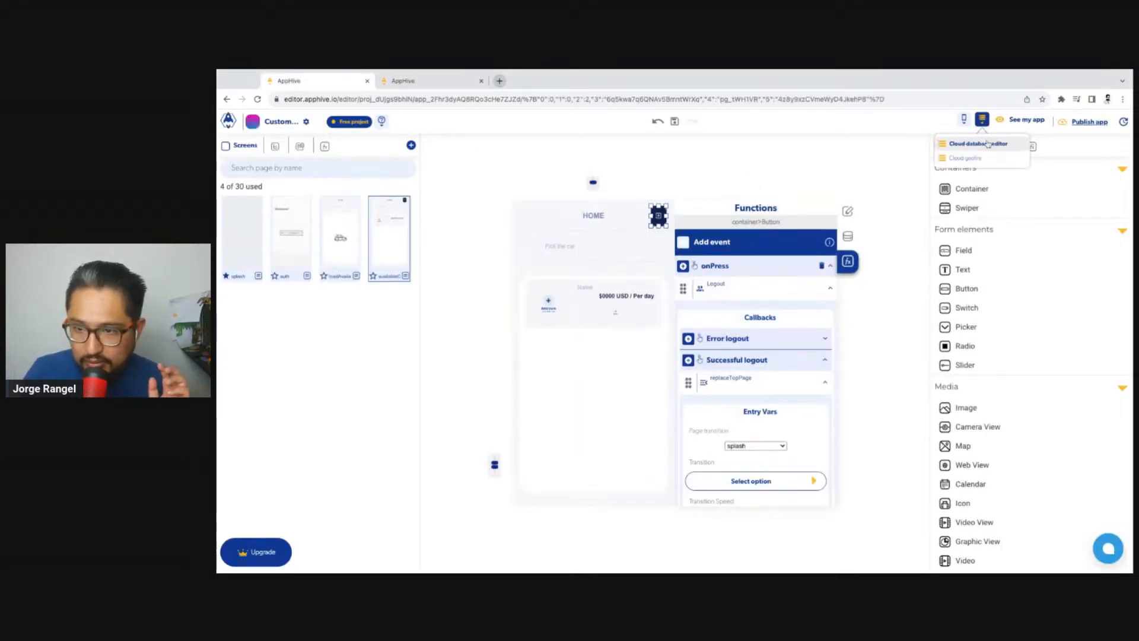
{"action": "left_click", "coordinate": [992, 144]}
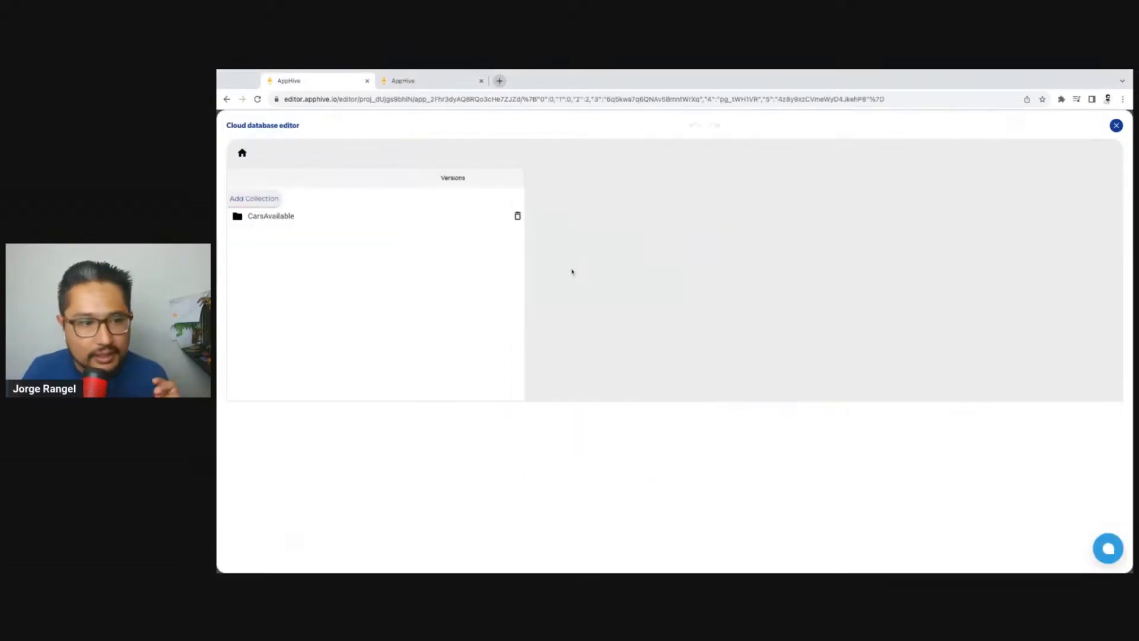
{"action": "left_click", "coordinate": [295, 219]}
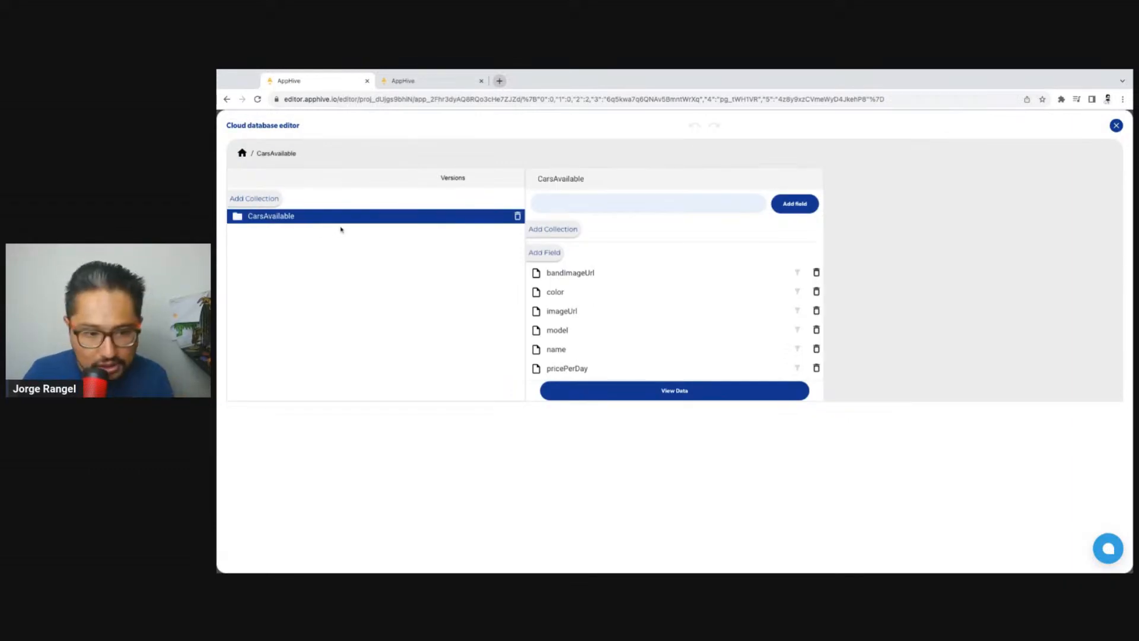
{"action": "left_click", "coordinate": [712, 389]}
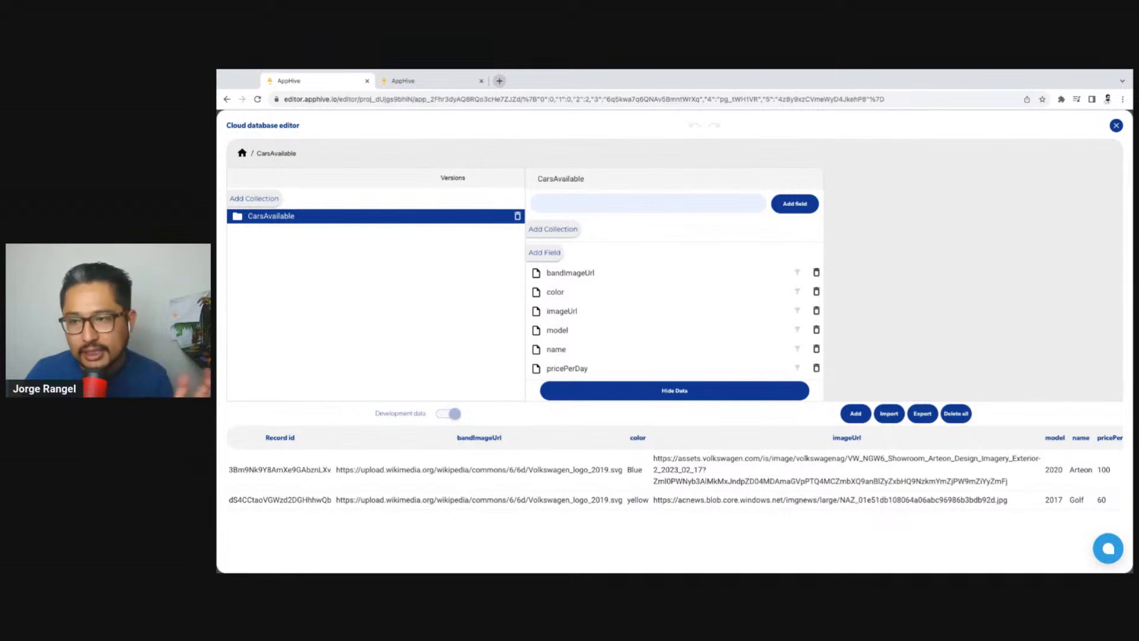
{"action": "left_click", "coordinate": [1116, 126]}
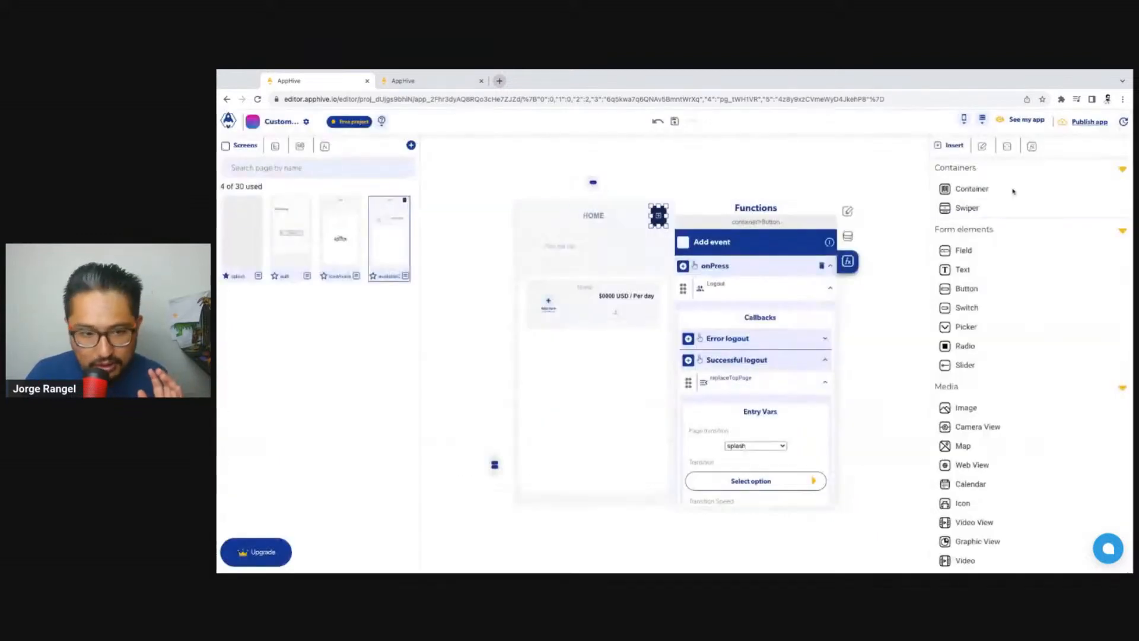
Step: Review the car list in the reloaded web app preview and the header button's logout functions in the editor
{"action": "left_click", "coordinate": [416, 83]}
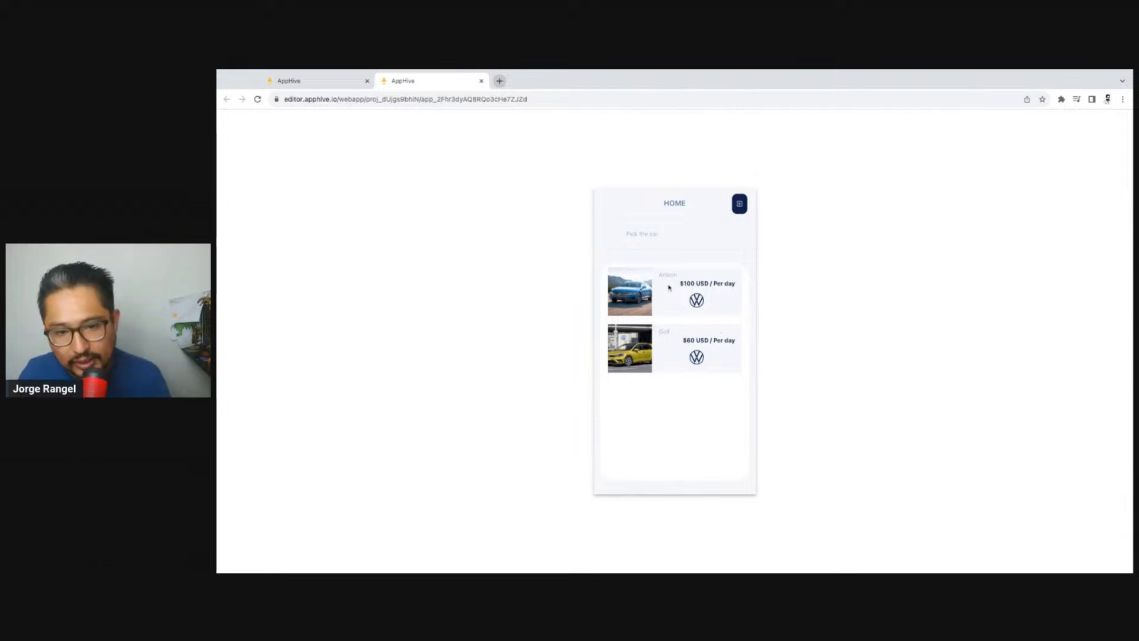
{"action": "left_click", "coordinate": [278, 80]}
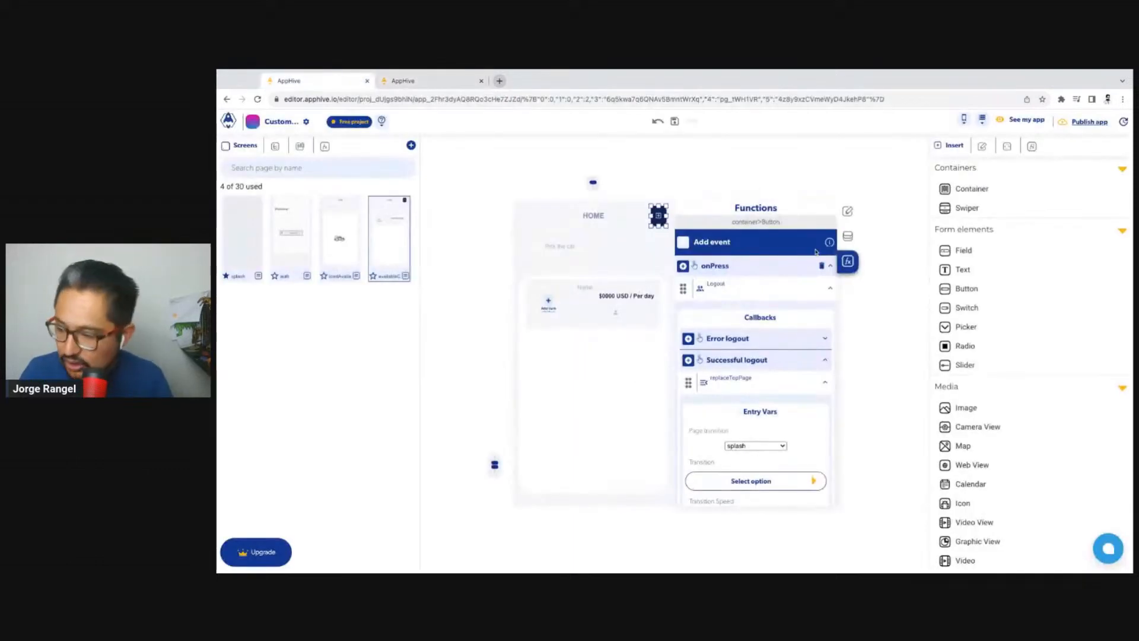
{"action": "scroll", "coordinate": [816, 256], "scroll_direction": "down", "scroll_amount": 1}
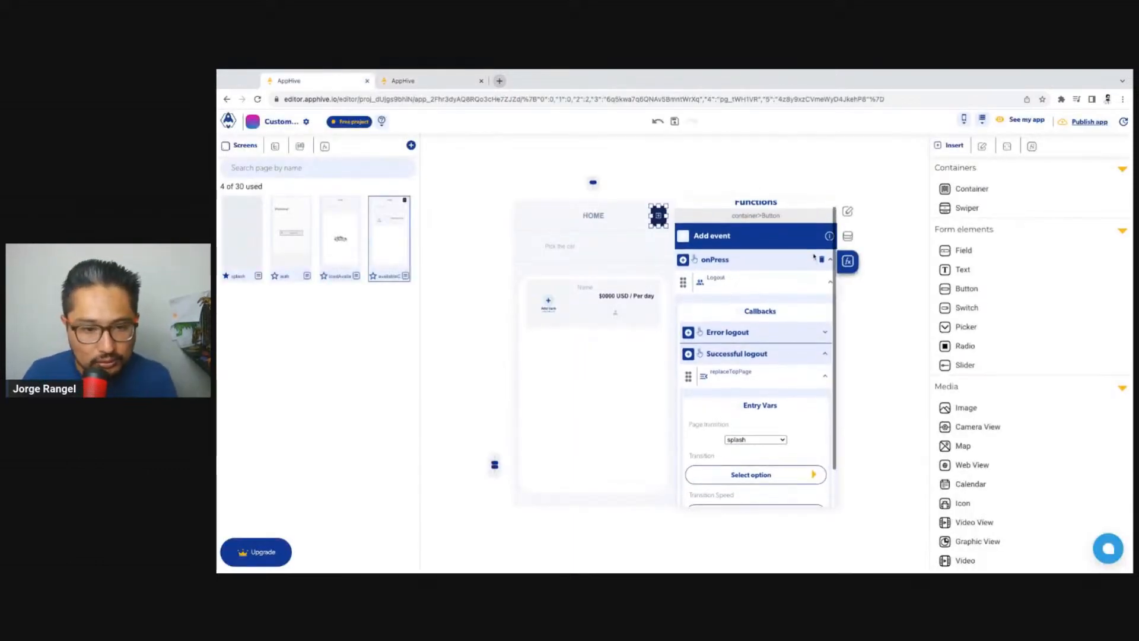
{"action": "left_click", "coordinate": [407, 87]}
{"action": "left_click", "coordinate": [256, 102]}
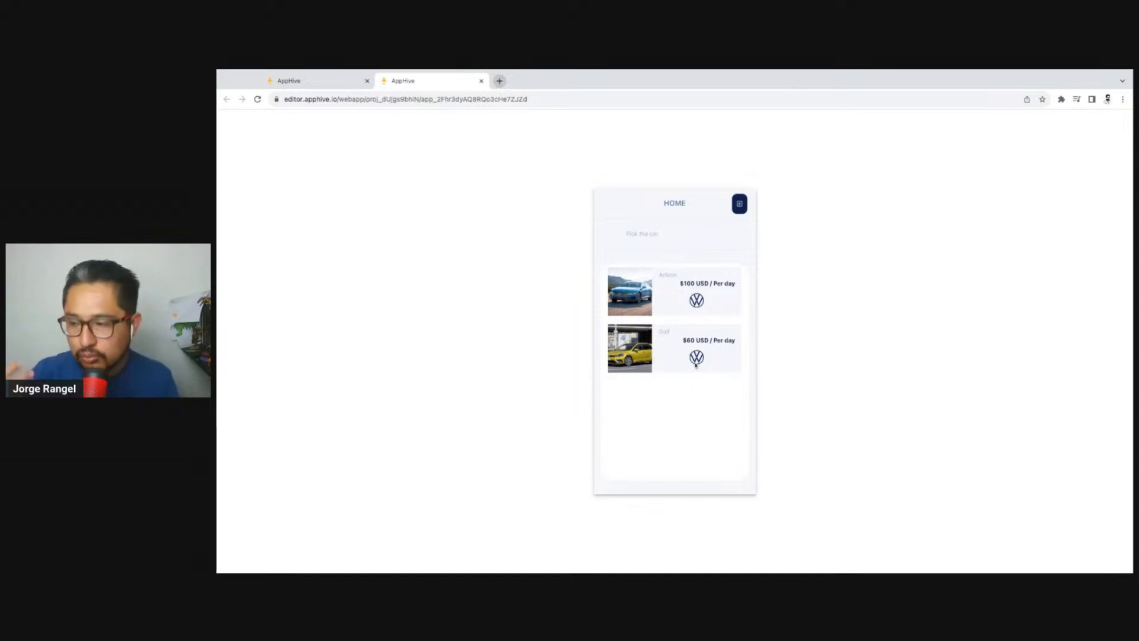
{"action": "left_click", "coordinate": [342, 87]}
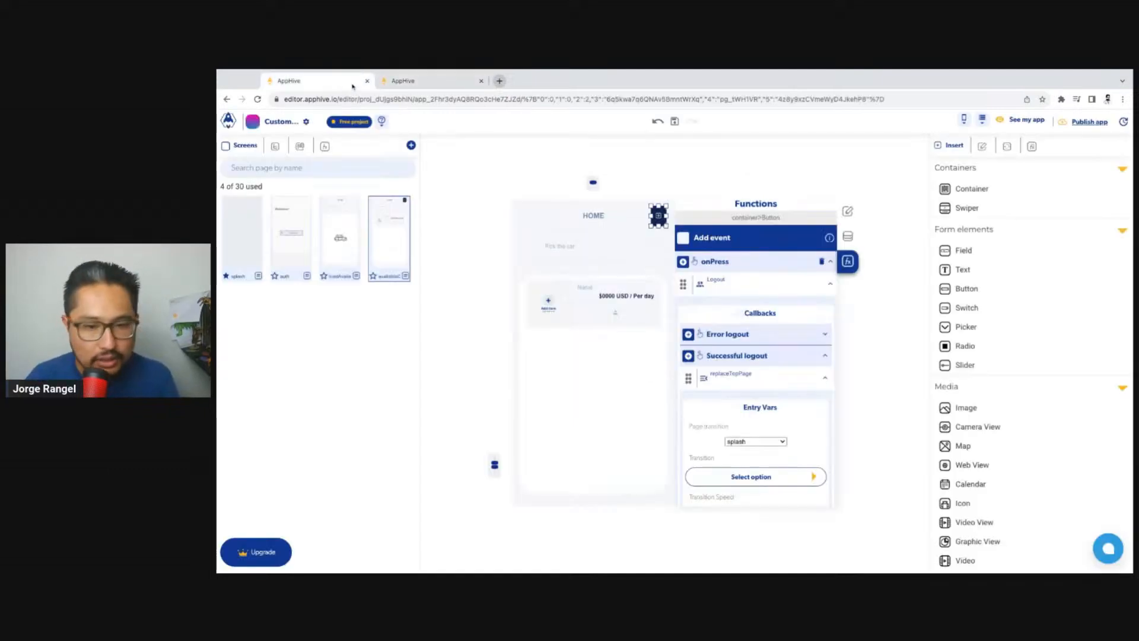
{"action": "scroll", "coordinate": [792, 384], "scroll_direction": "down", "scroll_amount": 1}
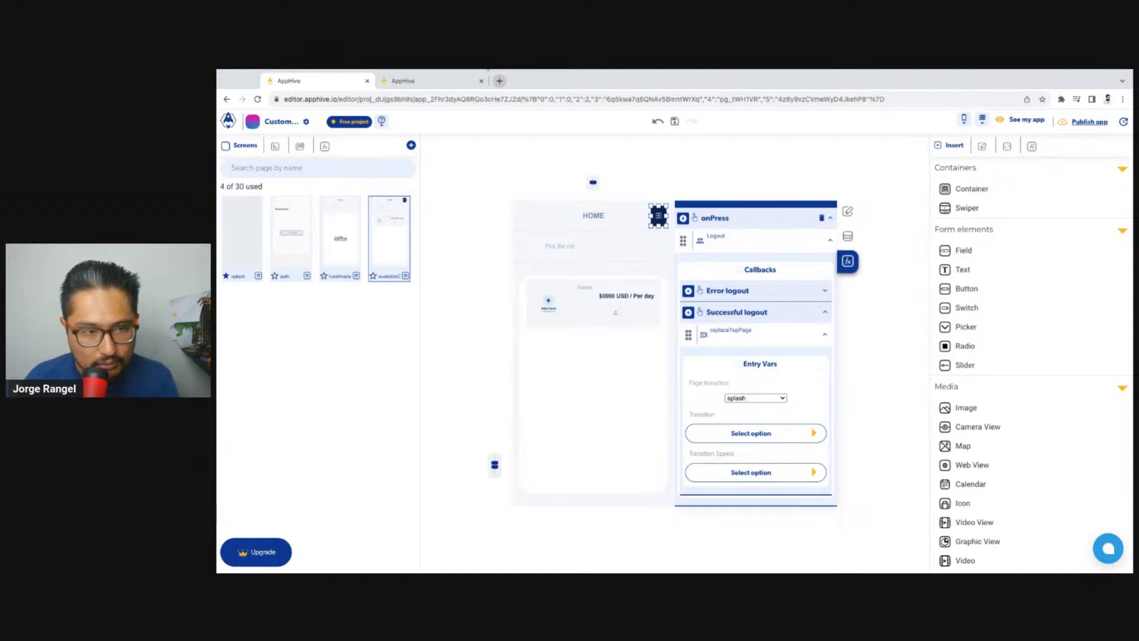
{"action": "left_click", "coordinate": [418, 81]}
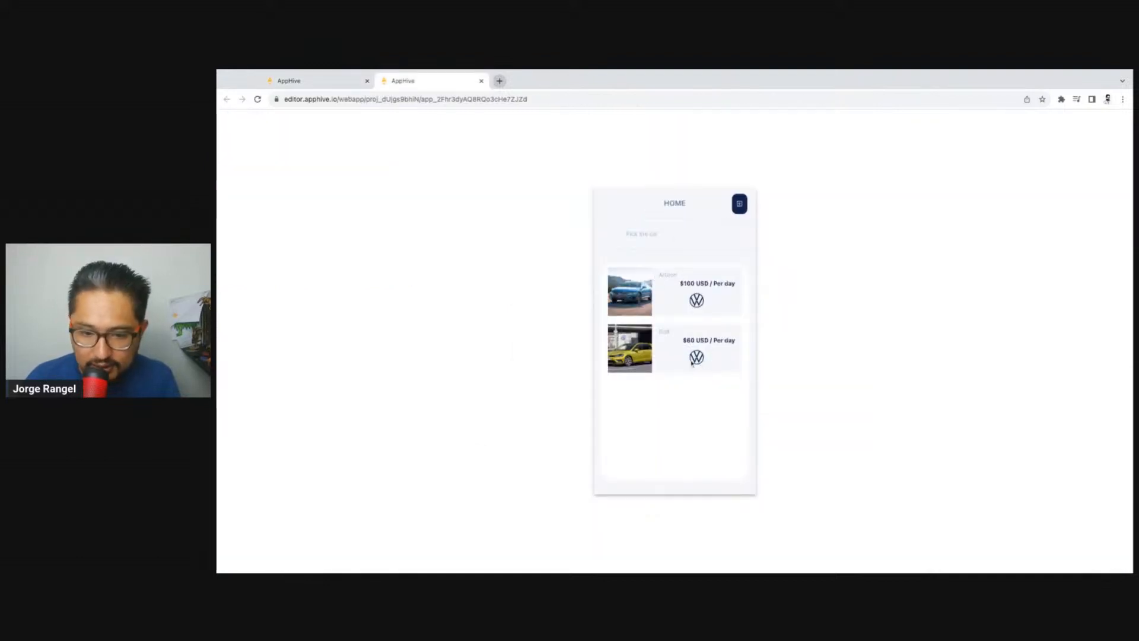
{"action": "left_click", "coordinate": [316, 80]}
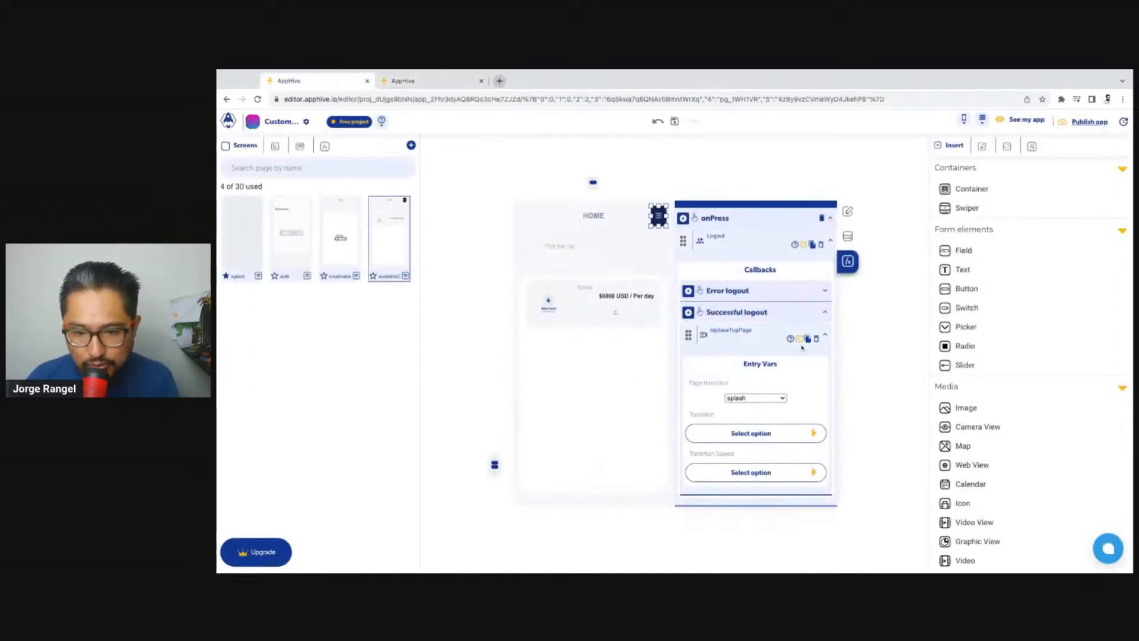
{"action": "scroll", "coordinate": [801, 347], "scroll_direction": "up", "scroll_amount": 1}
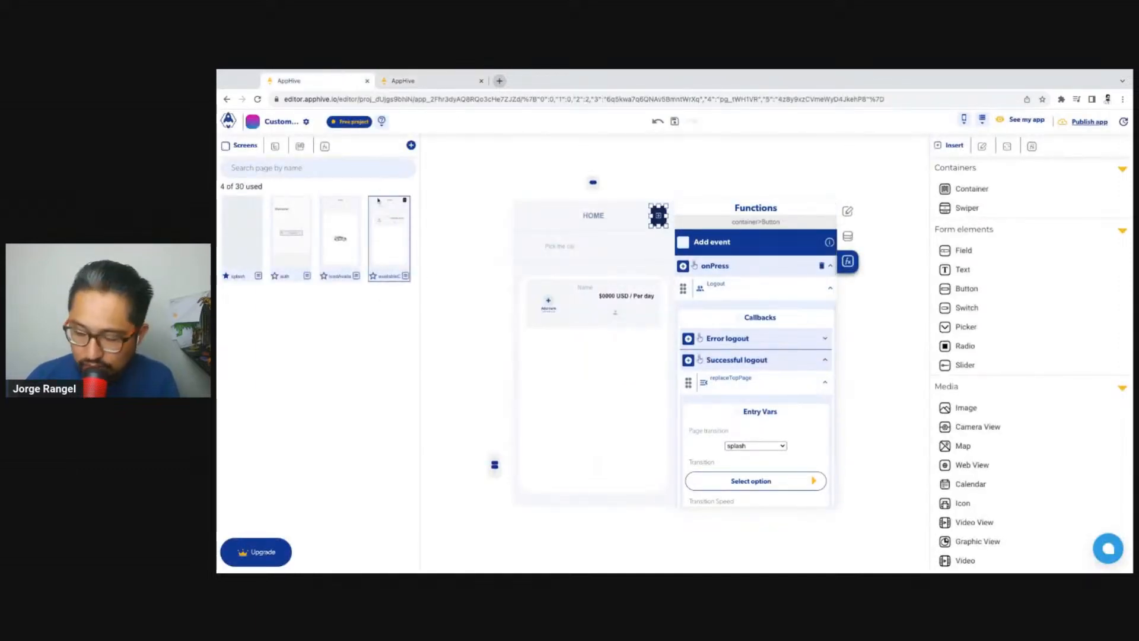
Step: Add an empty screen to the app and set its background color to light gray
{"action": "left_click", "coordinate": [412, 146]}
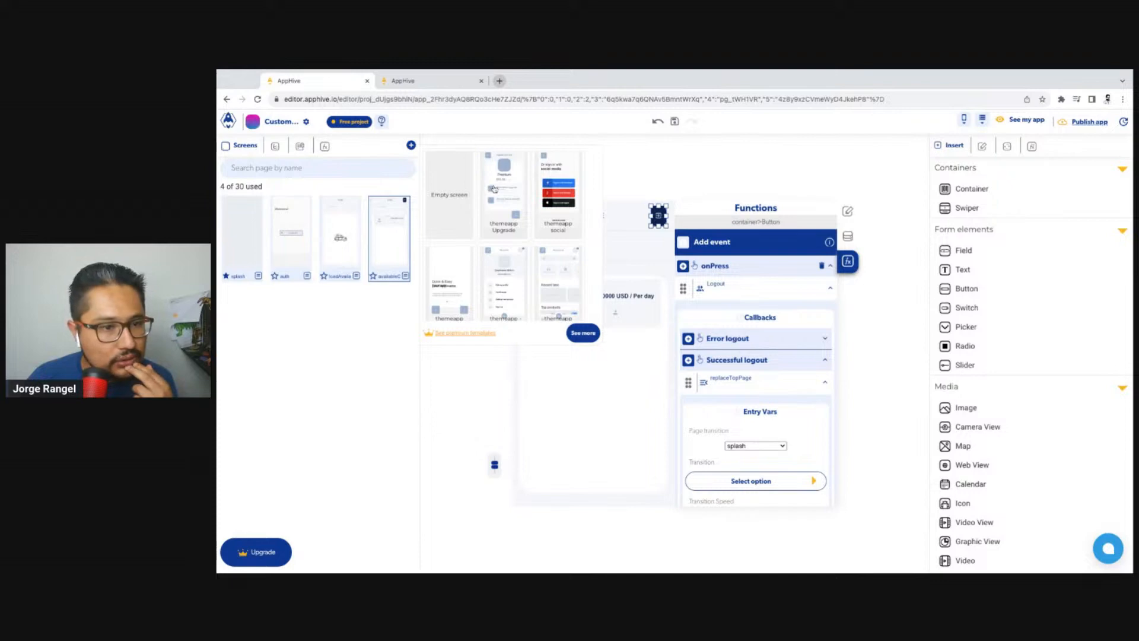
{"action": "left_click", "coordinate": [441, 196]}
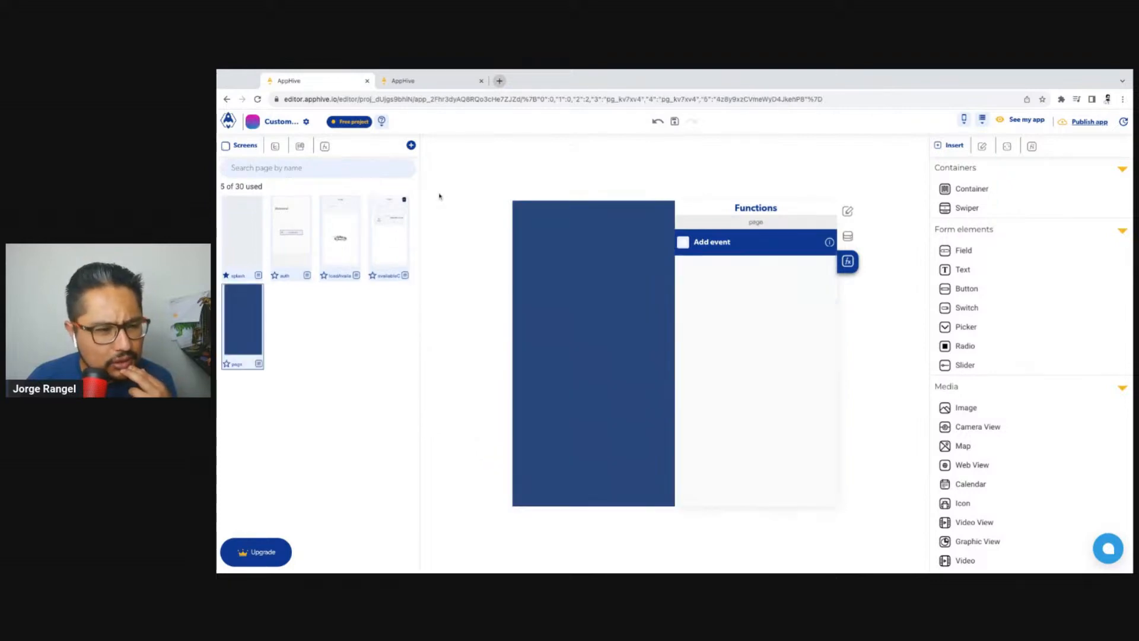
{"action": "left_click", "coordinate": [847, 211]}
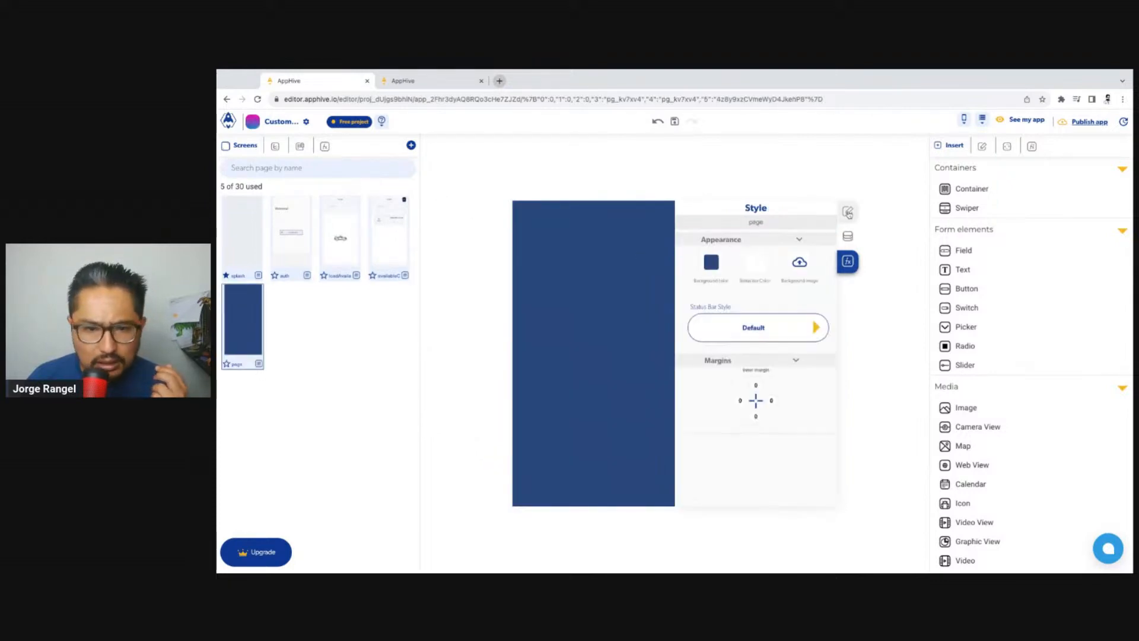
{"action": "left_click", "coordinate": [710, 262]}
{"action": "left_click", "coordinate": [626, 323]}
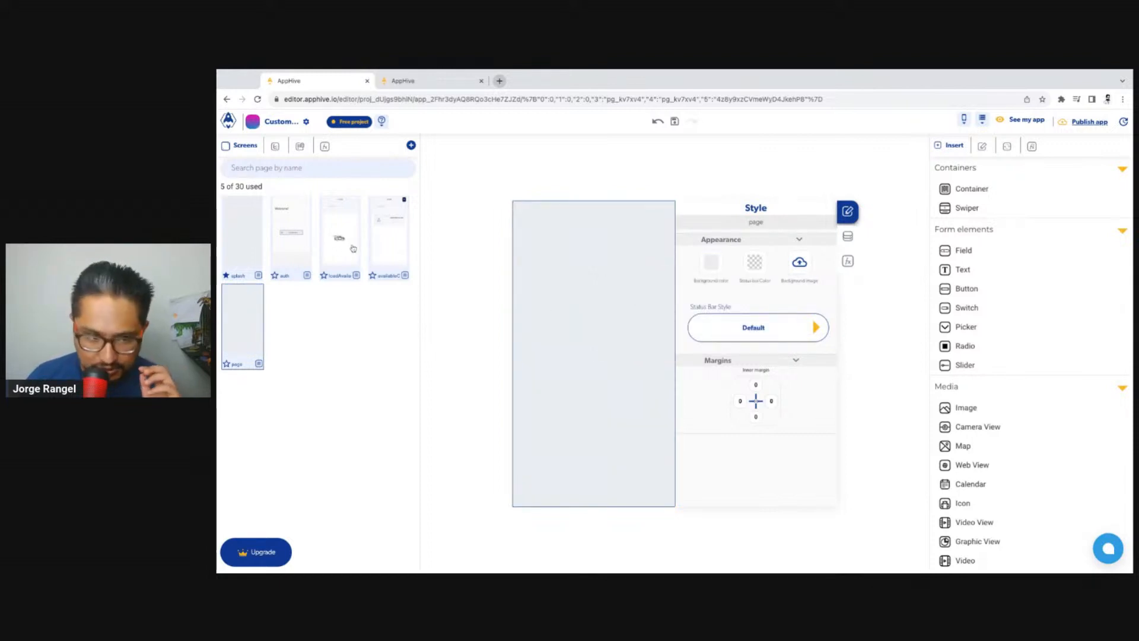
Step: Check the available cars screen in the editor and the web app preview, and rename the new empty screen carDetailsLoader
{"action": "left_click", "coordinate": [402, 236]}
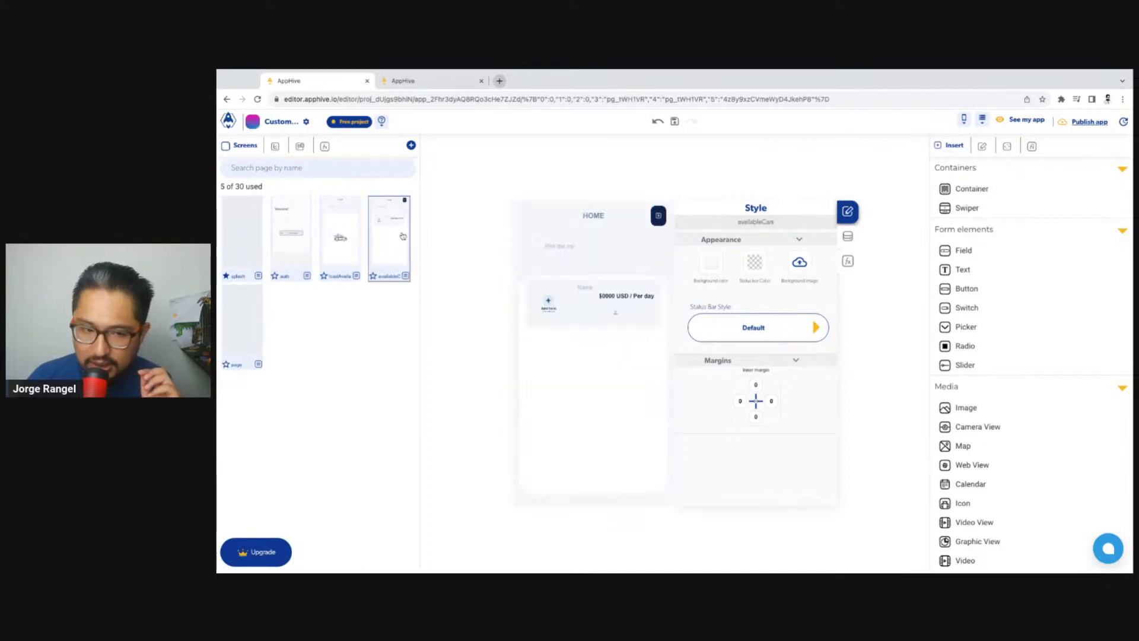
{"action": "left_click", "coordinate": [472, 77]}
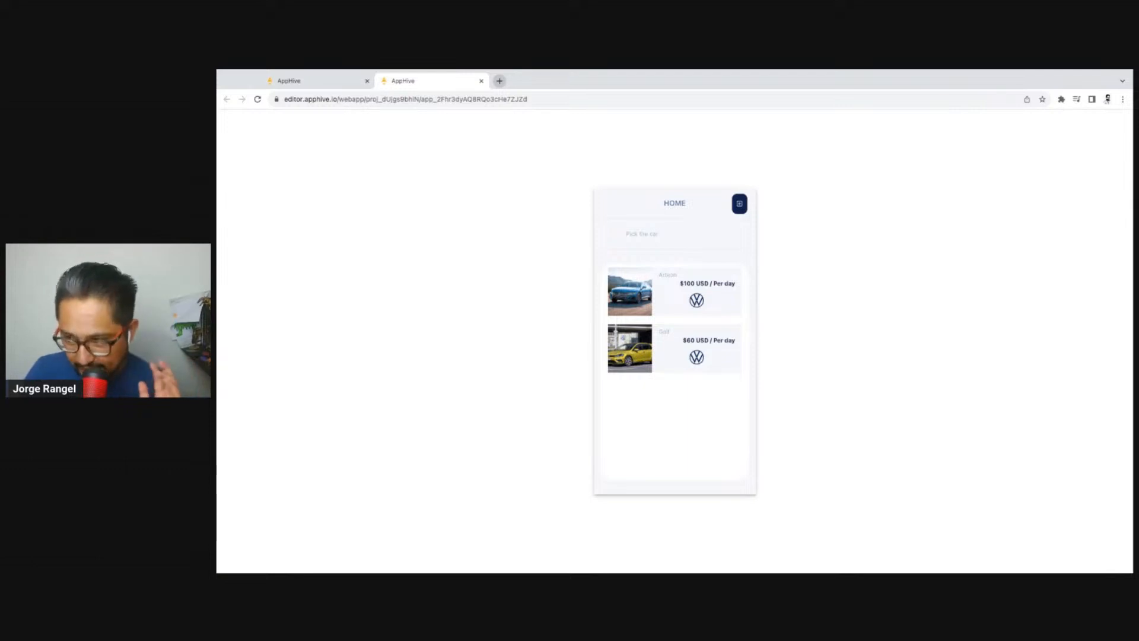
{"action": "left_click", "coordinate": [369, 84]}
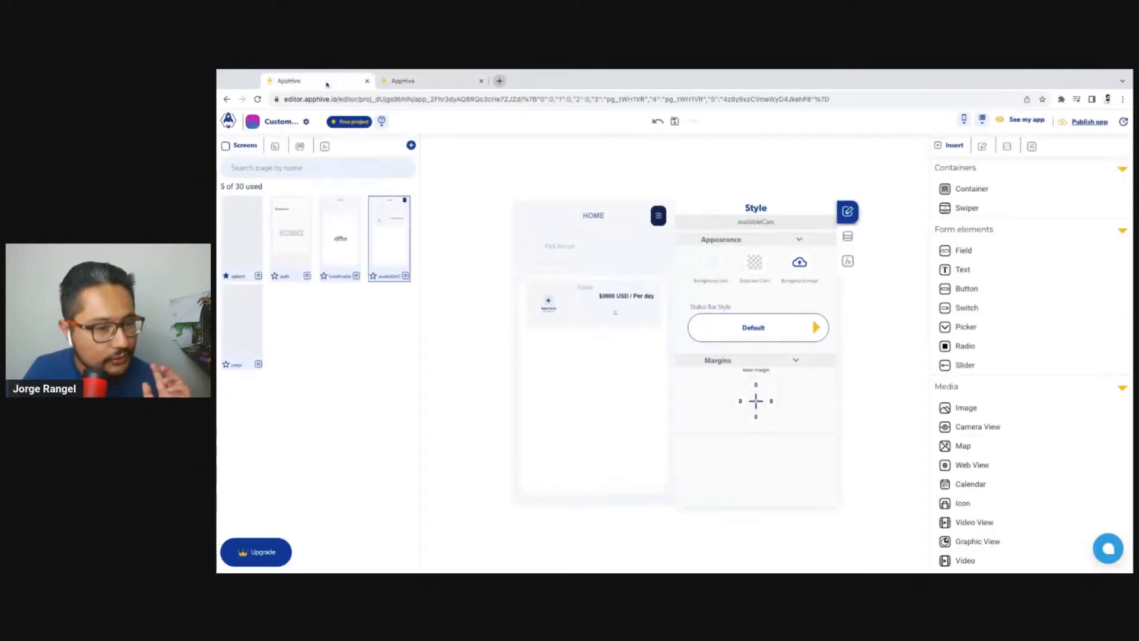
{"action": "left_click", "coordinate": [243, 350]}
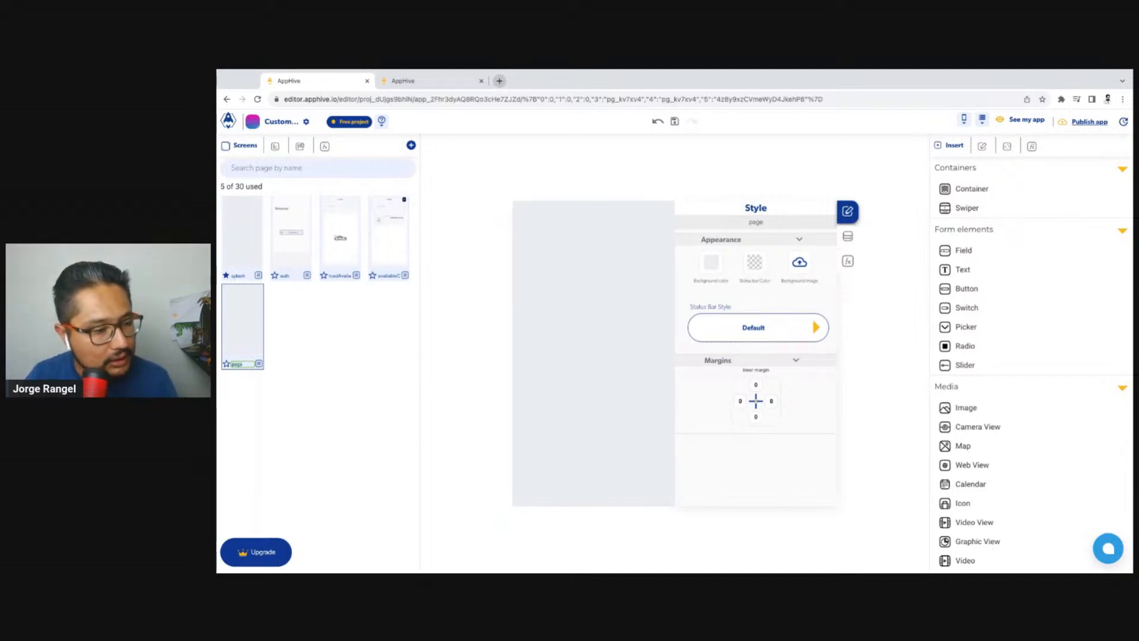
{"action": "type", "text": "carDetailsLoad"}
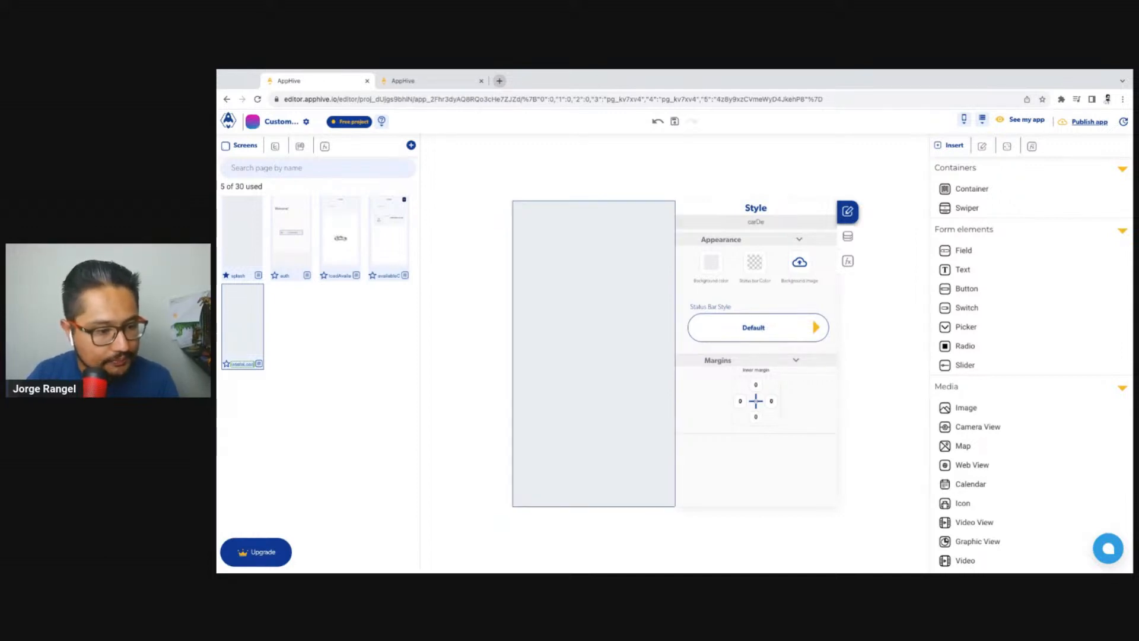
{"action": "left_click", "coordinate": [538, 340]}
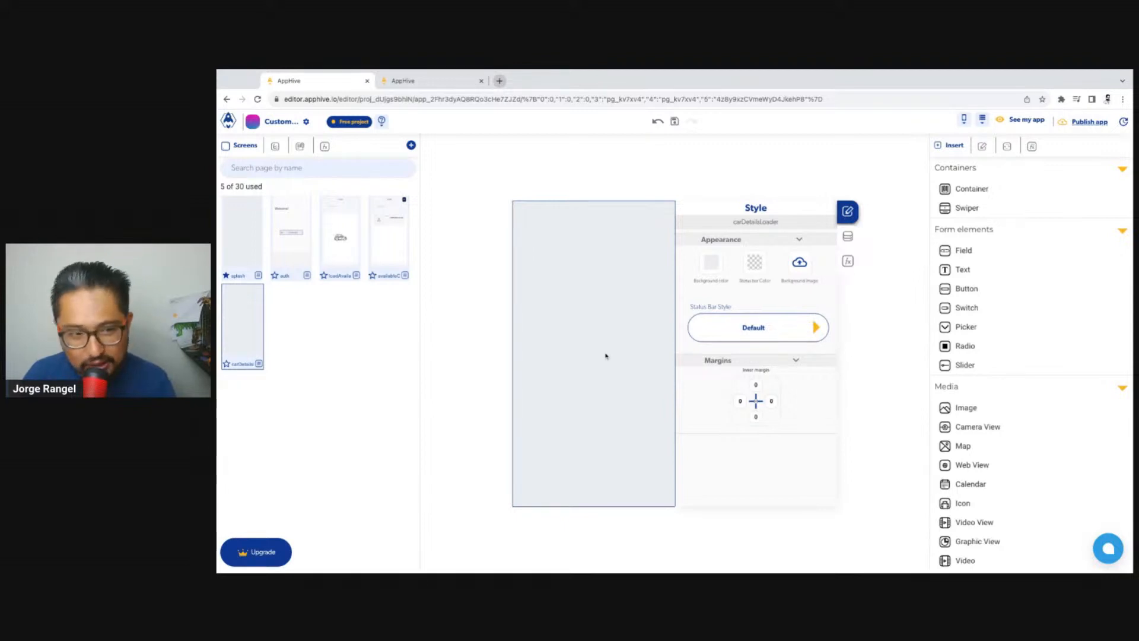
Step: Examine the onLoad functions of the loadAvailableCars and availableCars screens, including the database callbacks and the page data they pass
{"action": "left_click", "coordinate": [351, 261]}
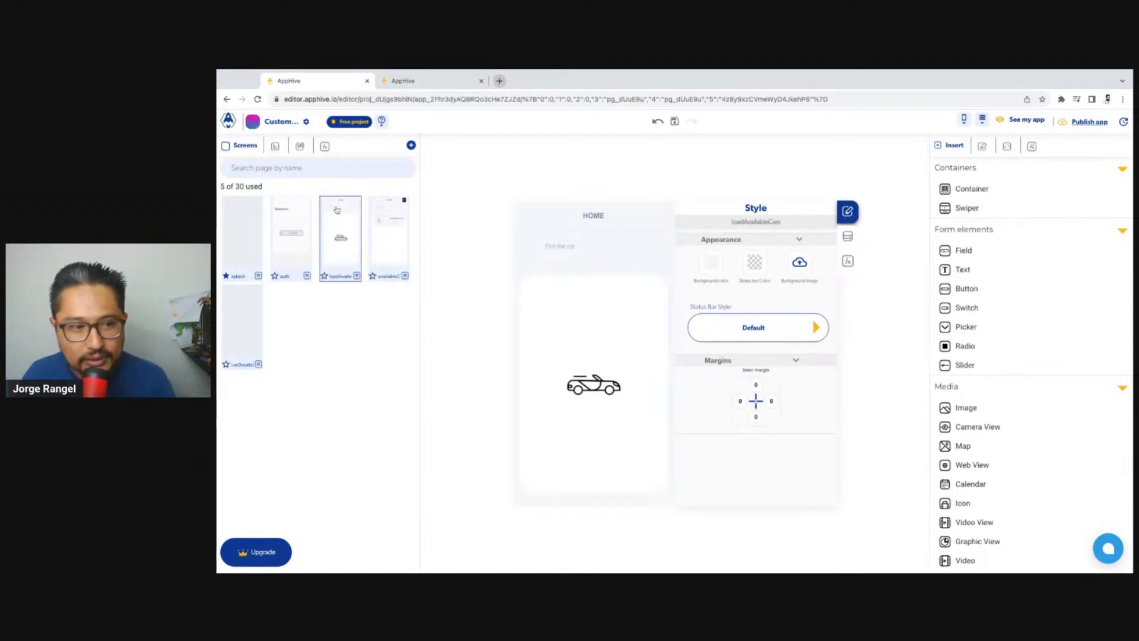
{"action": "left_click", "coordinate": [402, 246]}
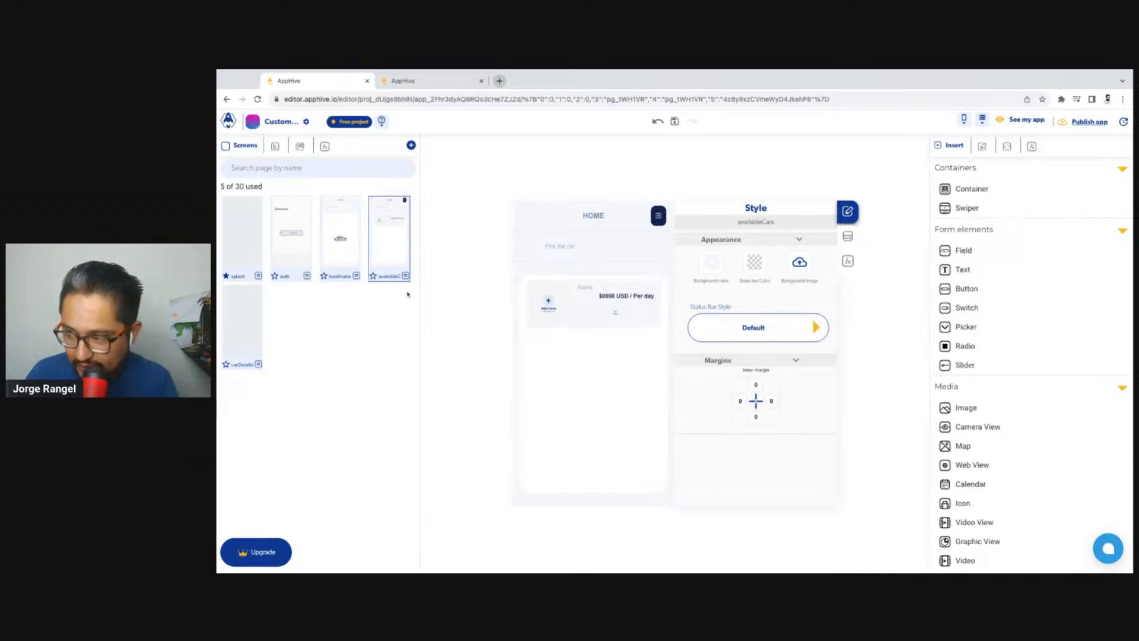
{"action": "left_click", "coordinate": [354, 221]}
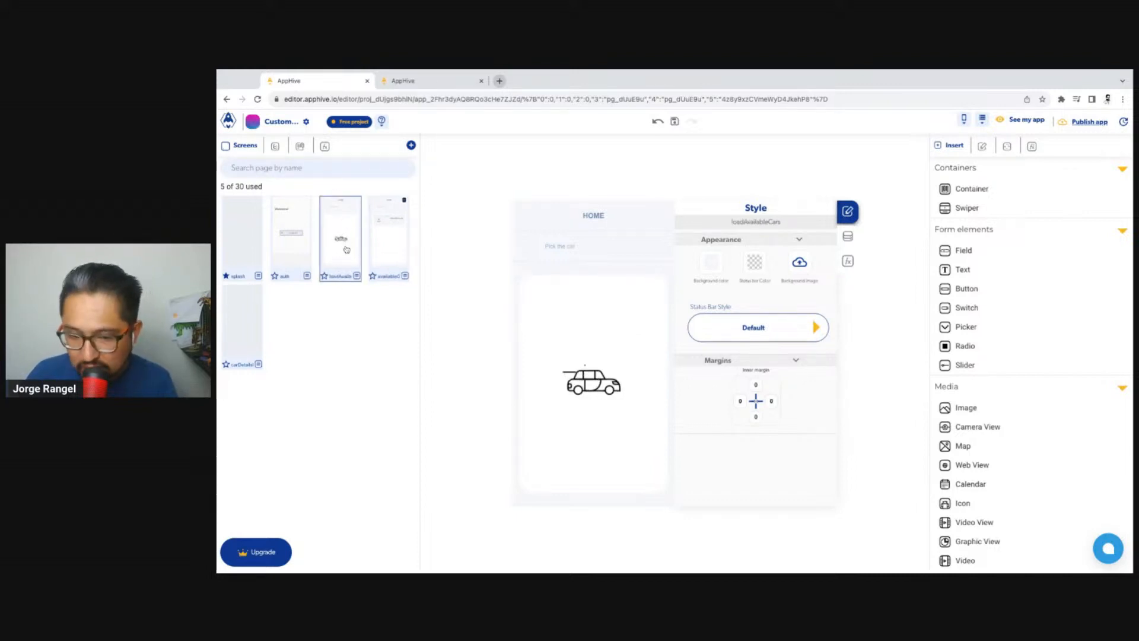
{"action": "left_click", "coordinate": [849, 263]}
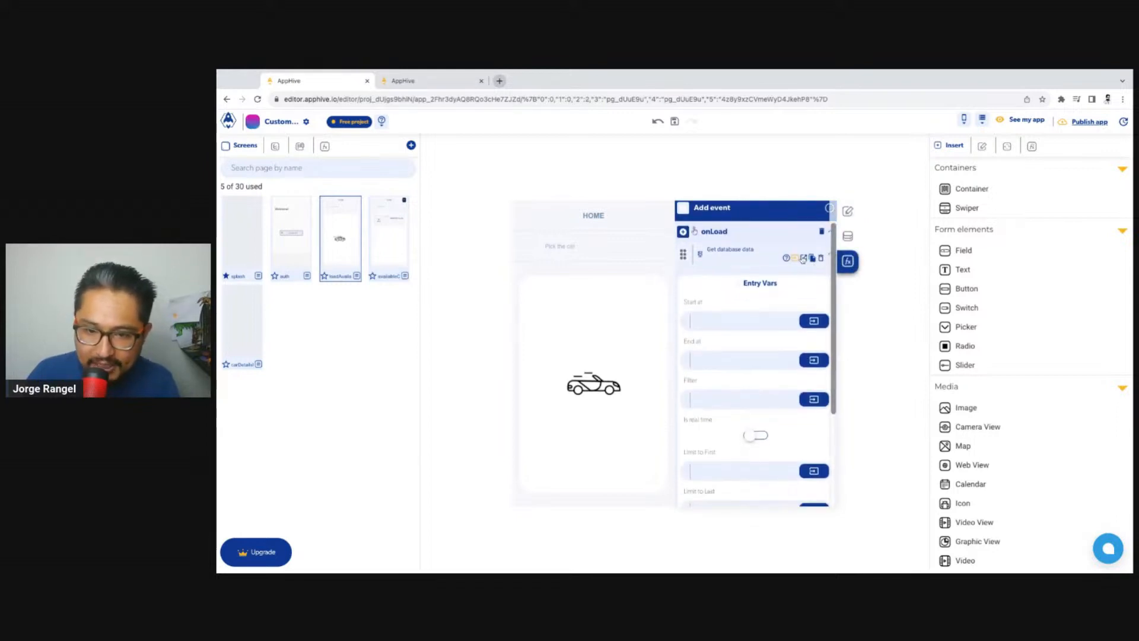
{"action": "left_click", "coordinate": [803, 259]}
{"action": "scroll", "coordinate": [720, 405], "scroll_direction": "down", "scroll_amount": 2}
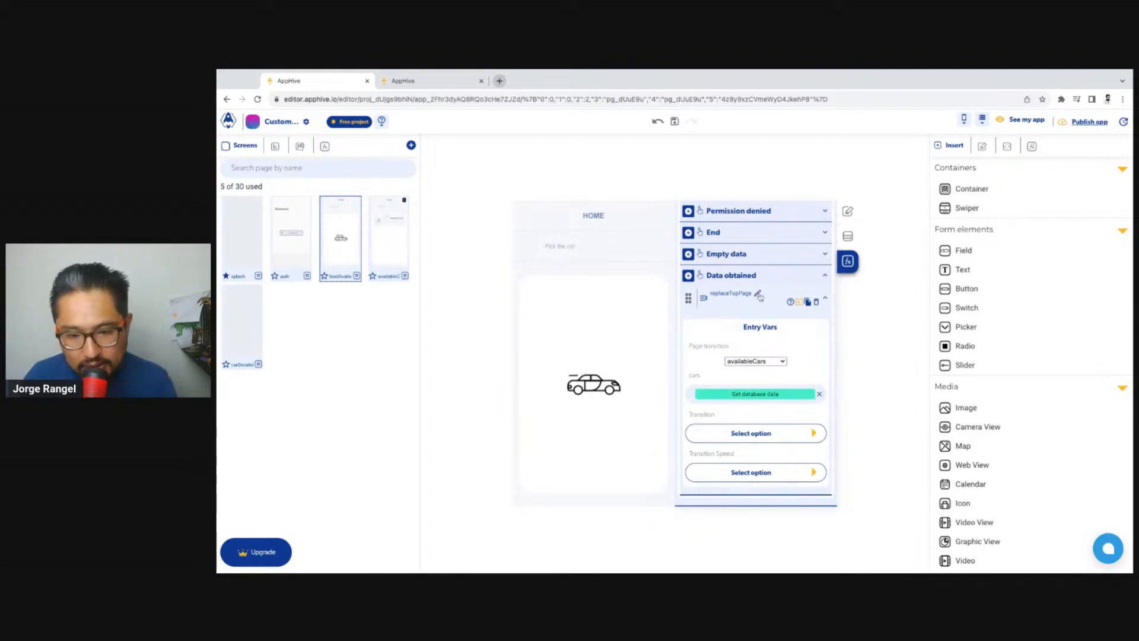
{"action": "left_click", "coordinate": [397, 253]}
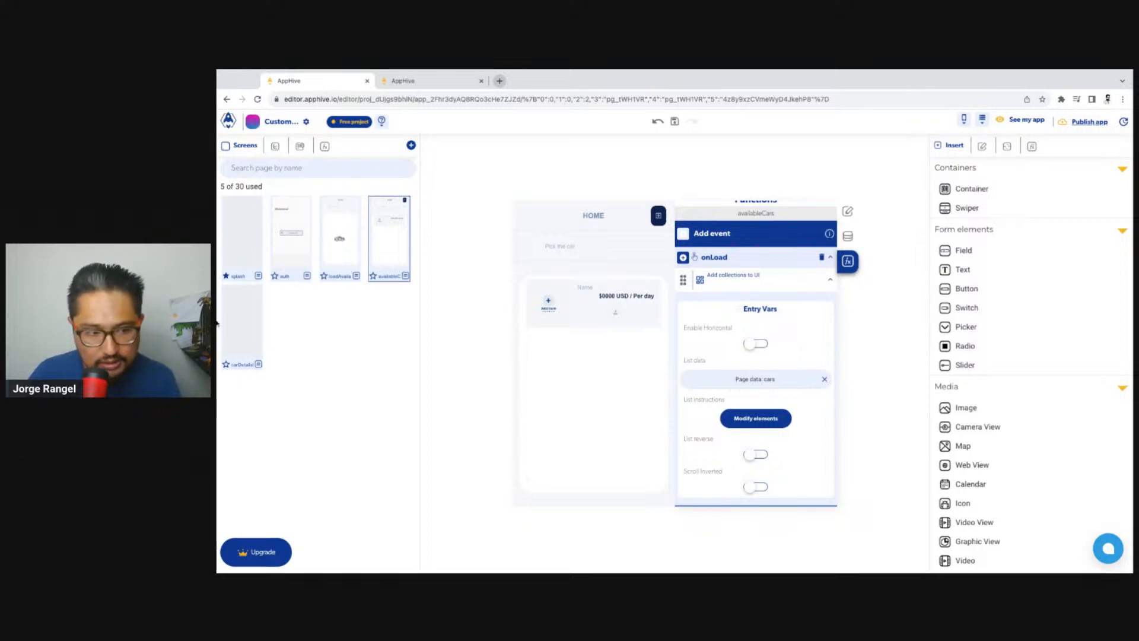
{"action": "left_click", "coordinate": [341, 245]}
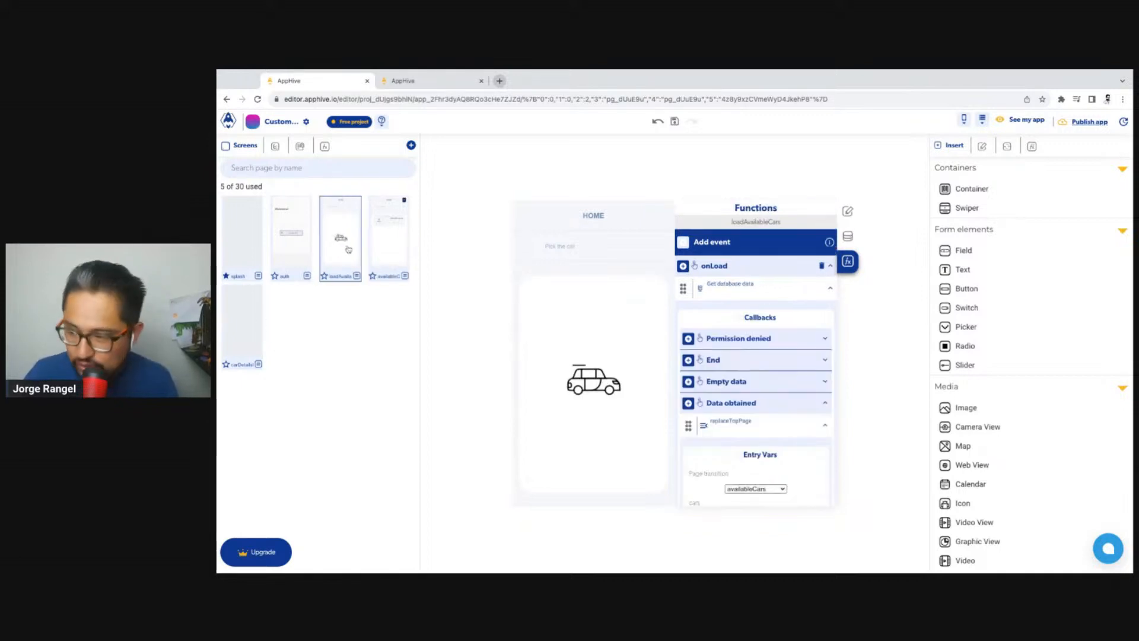
{"action": "left_click", "coordinate": [388, 241]}
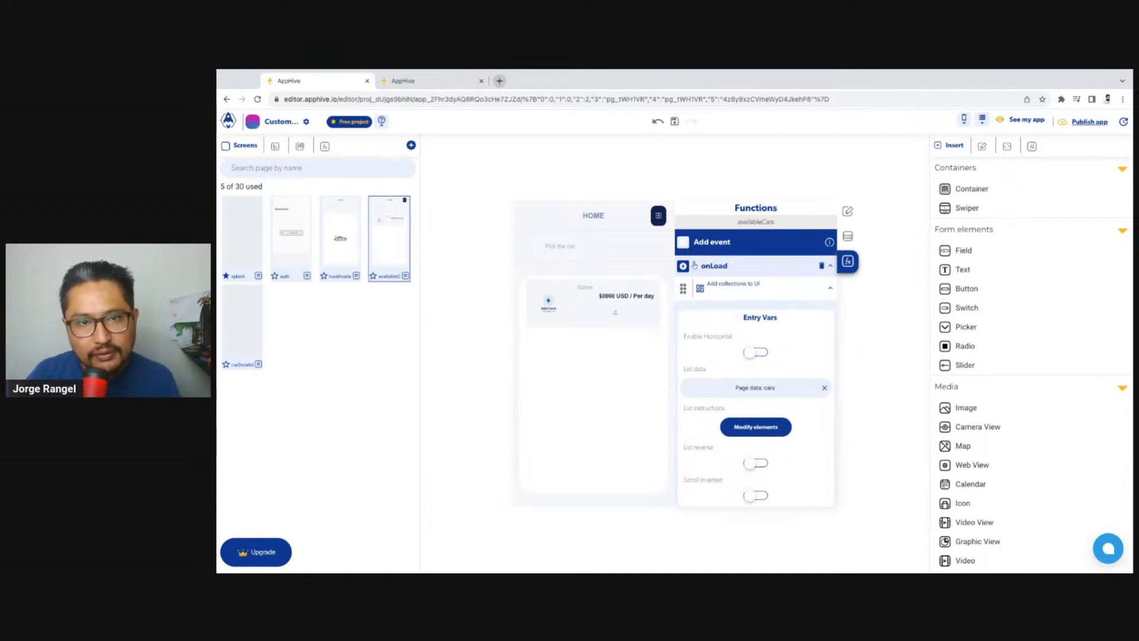
Step: Add an onLoad event to the carDetailsLoader screen with the Get database data function
{"action": "left_click", "coordinate": [240, 340]}
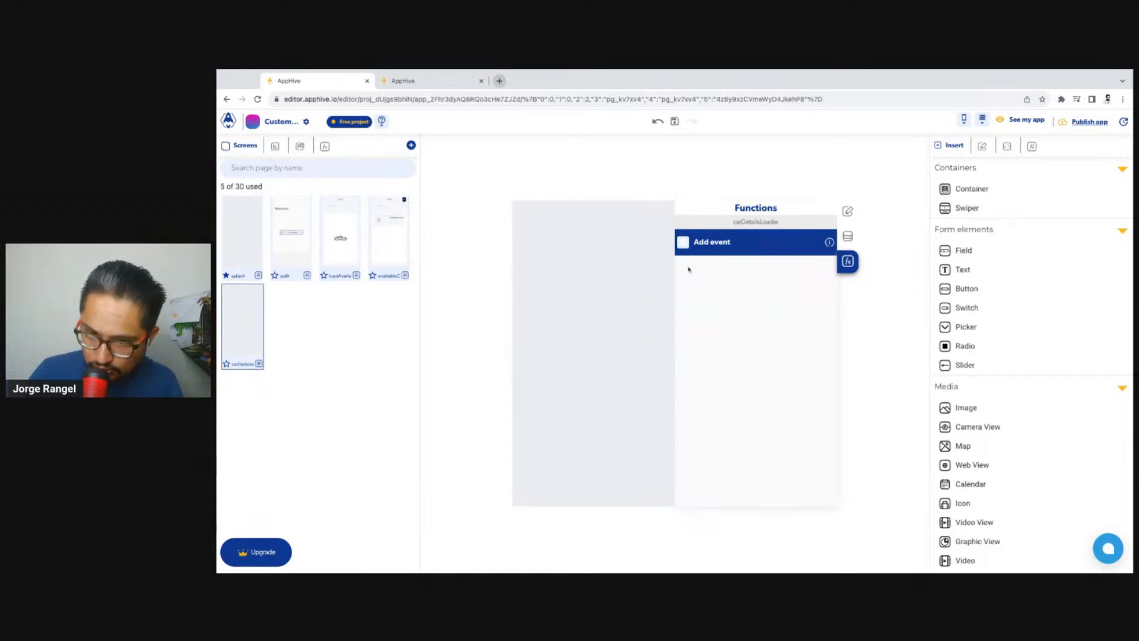
{"action": "left_click", "coordinate": [684, 245]}
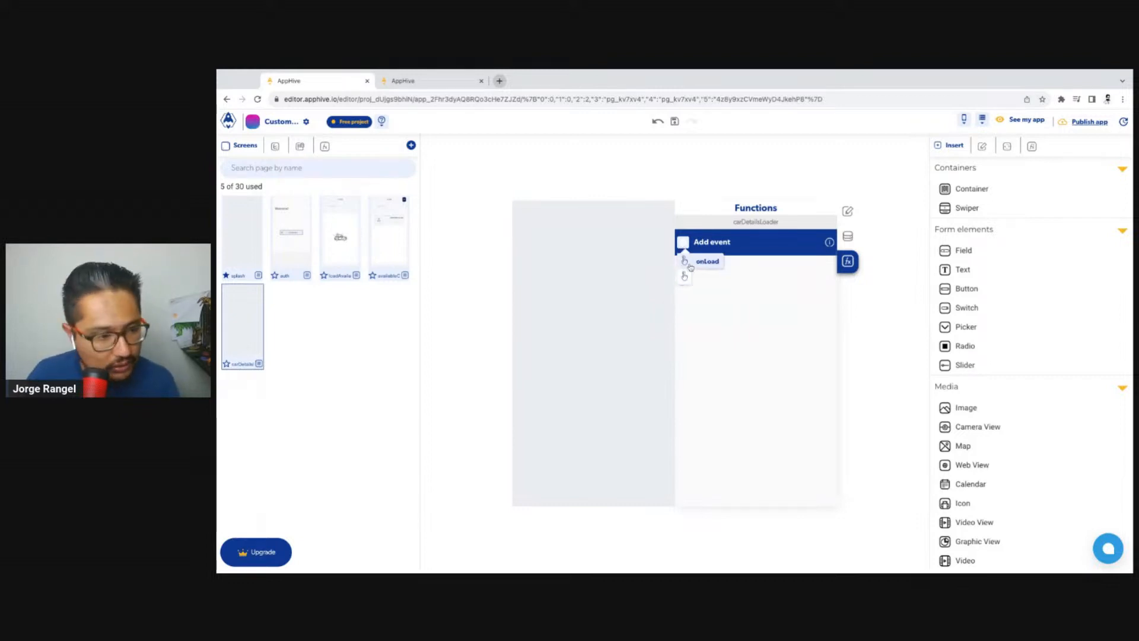
{"action": "left_click", "coordinate": [684, 261]}
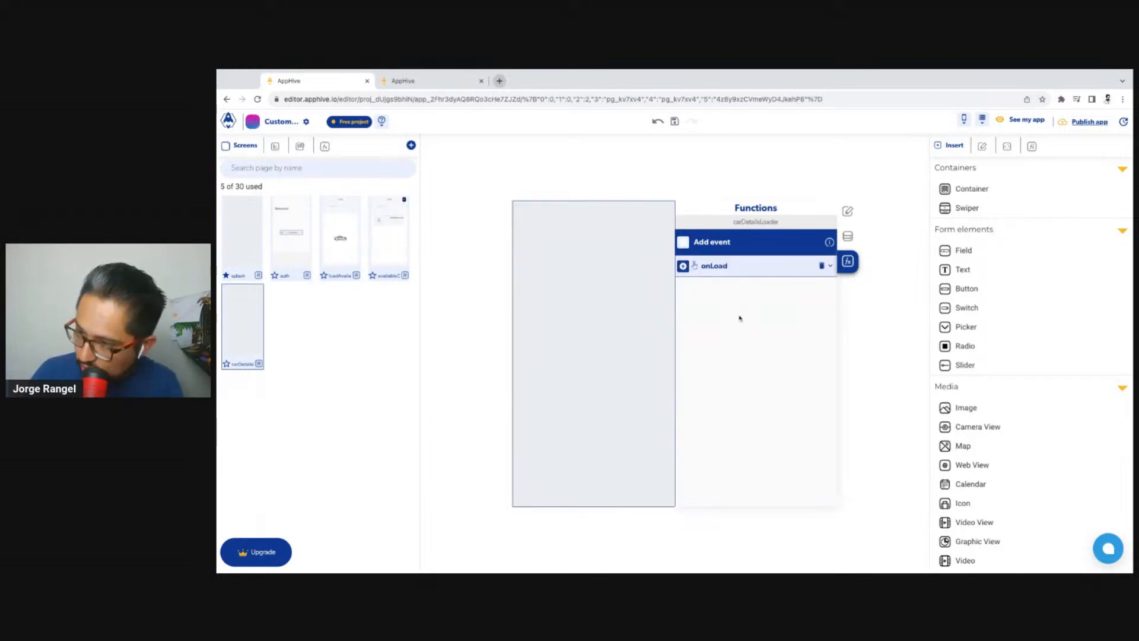
{"action": "left_click", "coordinate": [683, 266]}
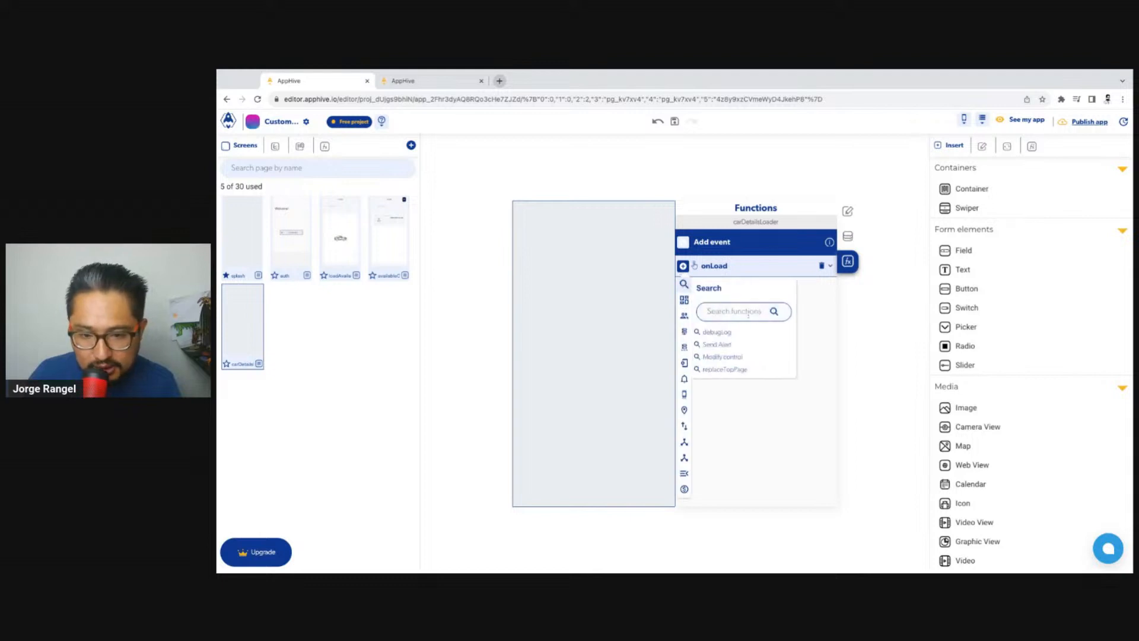
{"action": "left_click", "coordinate": [748, 314]}
{"action": "type", "text": "d"}
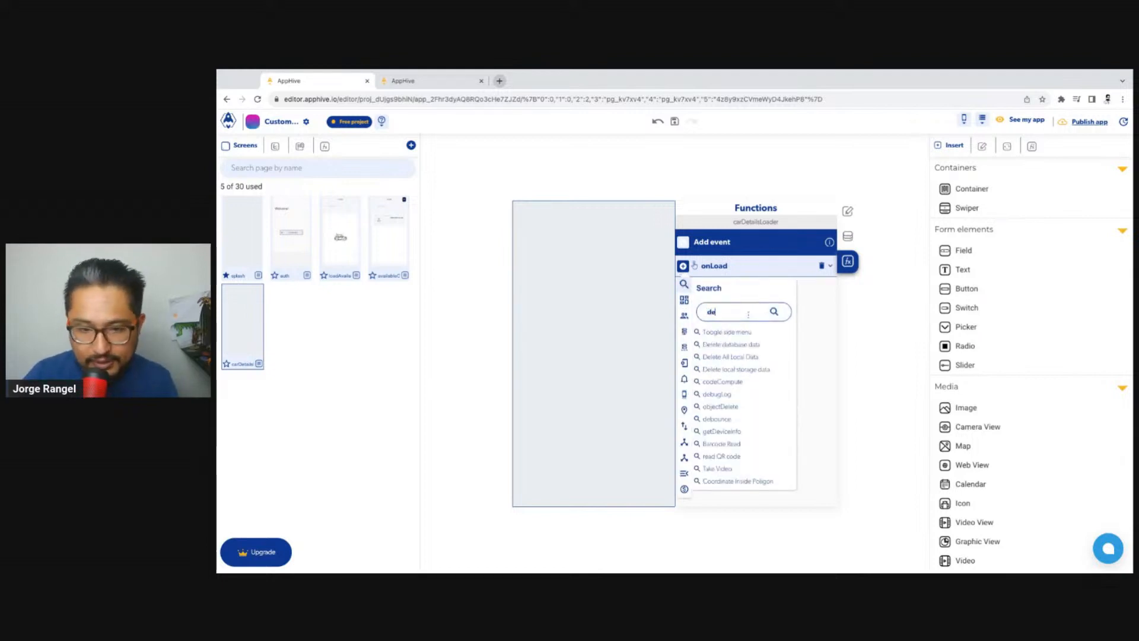
{"action": "type", "text": "ata"}
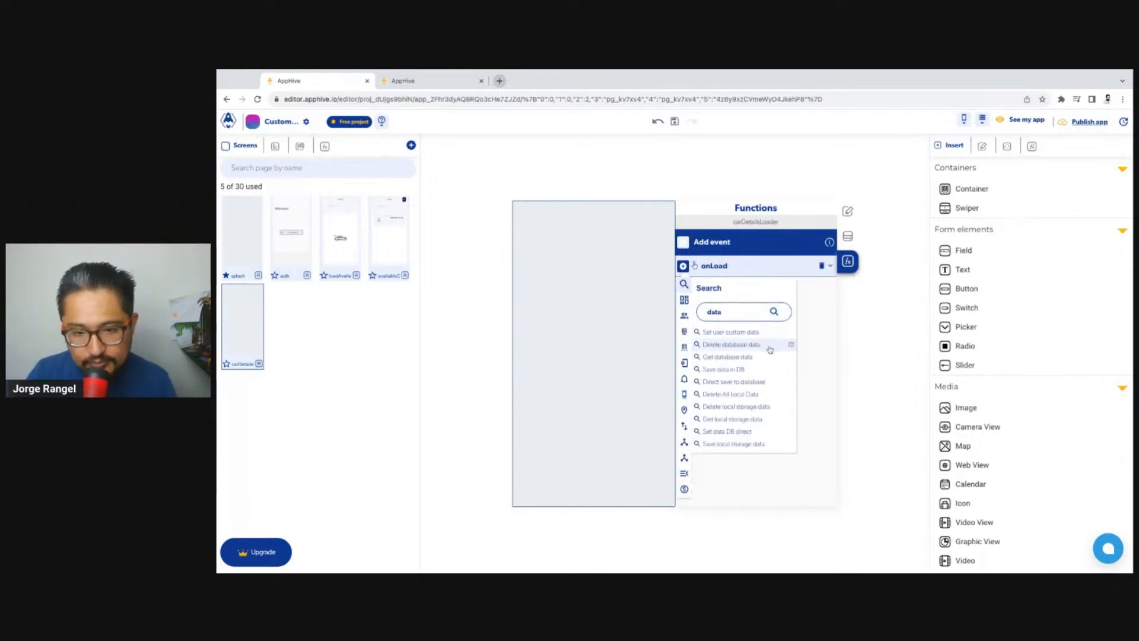
{"action": "left_click", "coordinate": [728, 357]}
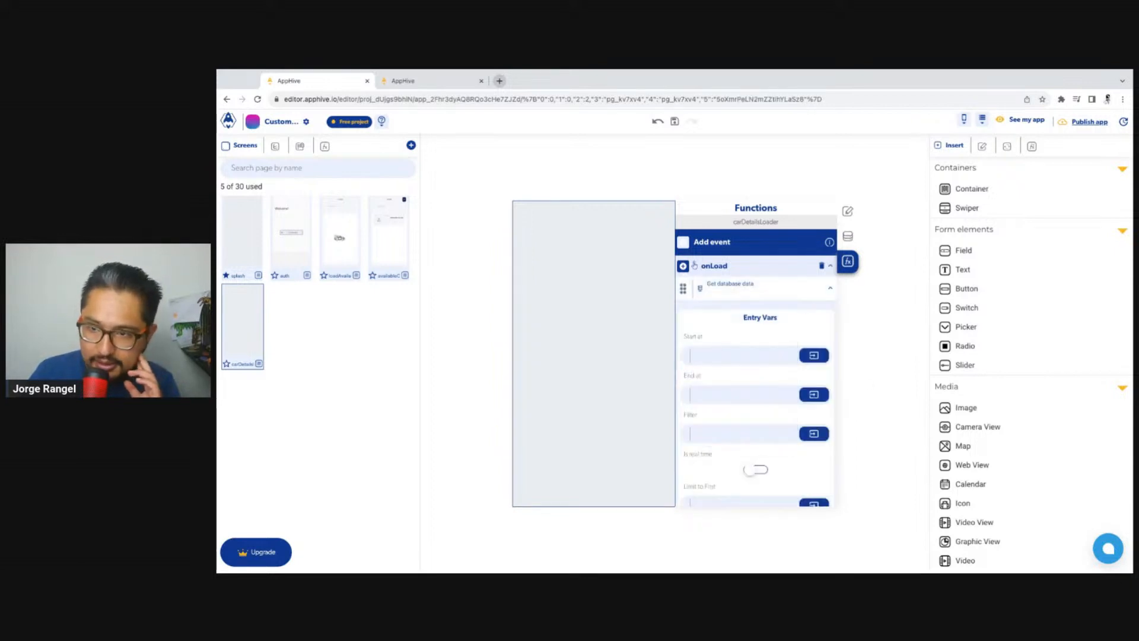
Step: Review the CarsAvailable fields in the cloud database editor and create a new collection named CarsDetails
{"action": "left_click", "coordinate": [982, 121]}
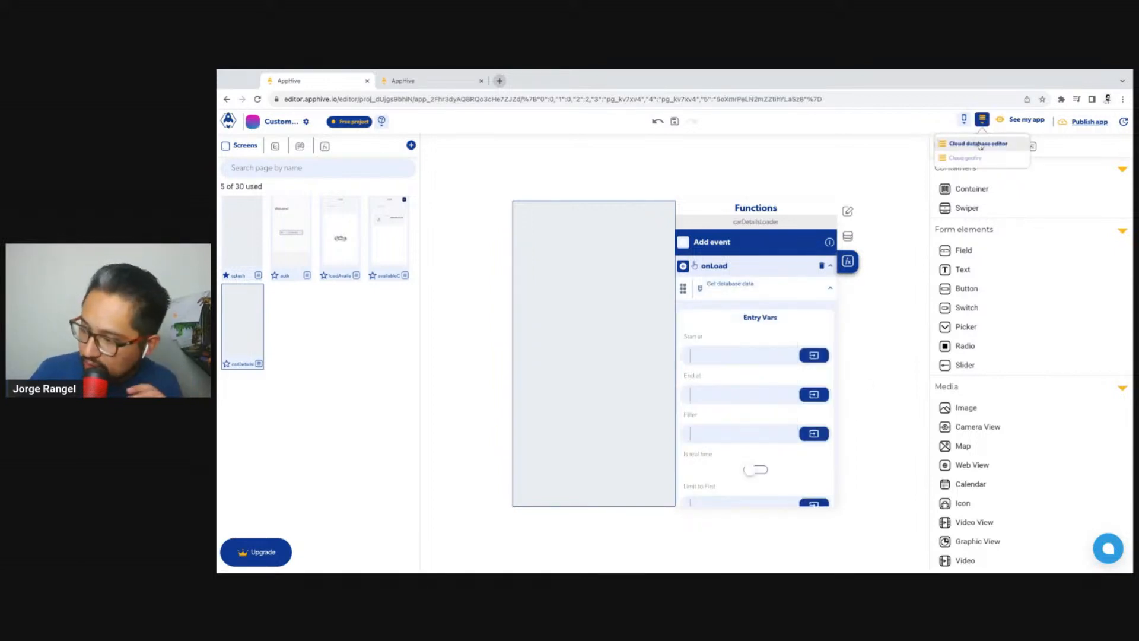
{"action": "left_click", "coordinate": [979, 144]}
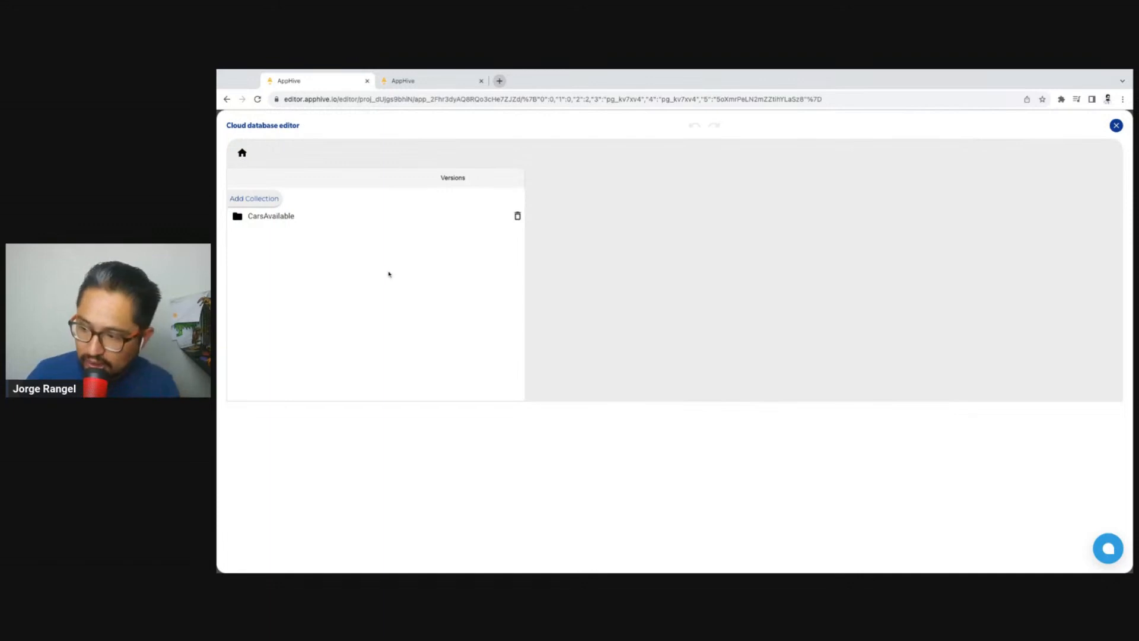
{"action": "left_click", "coordinate": [249, 217]}
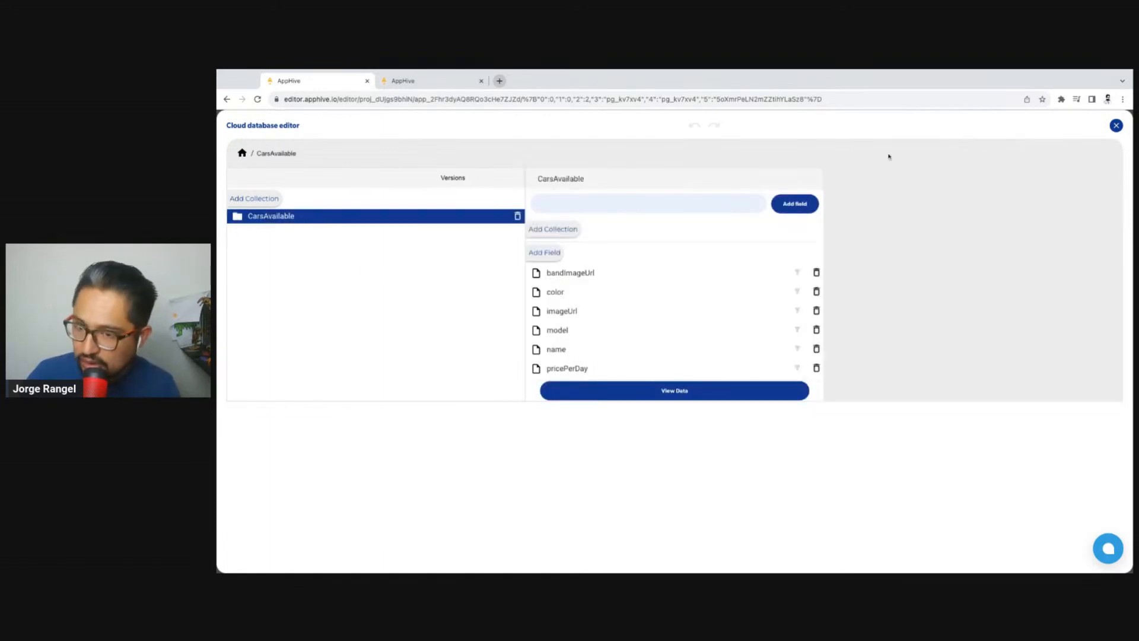
{"action": "left_click", "coordinate": [1116, 125]}
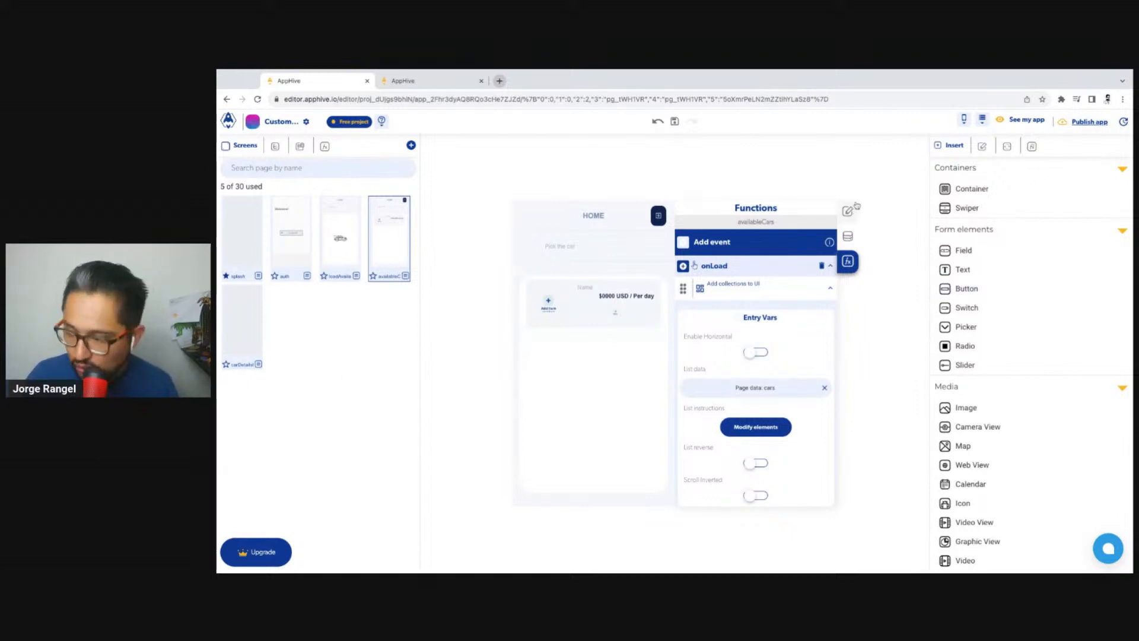
{"action": "left_click", "coordinate": [982, 120]}
{"action": "left_click", "coordinate": [978, 144]}
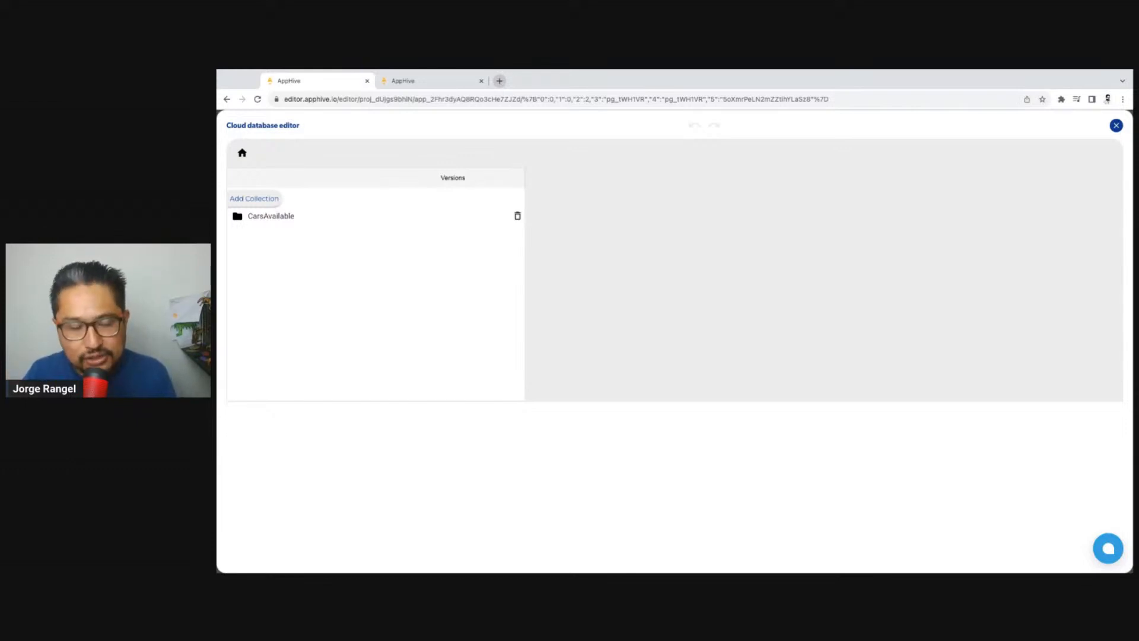
{"action": "left_click", "coordinate": [257, 198]}
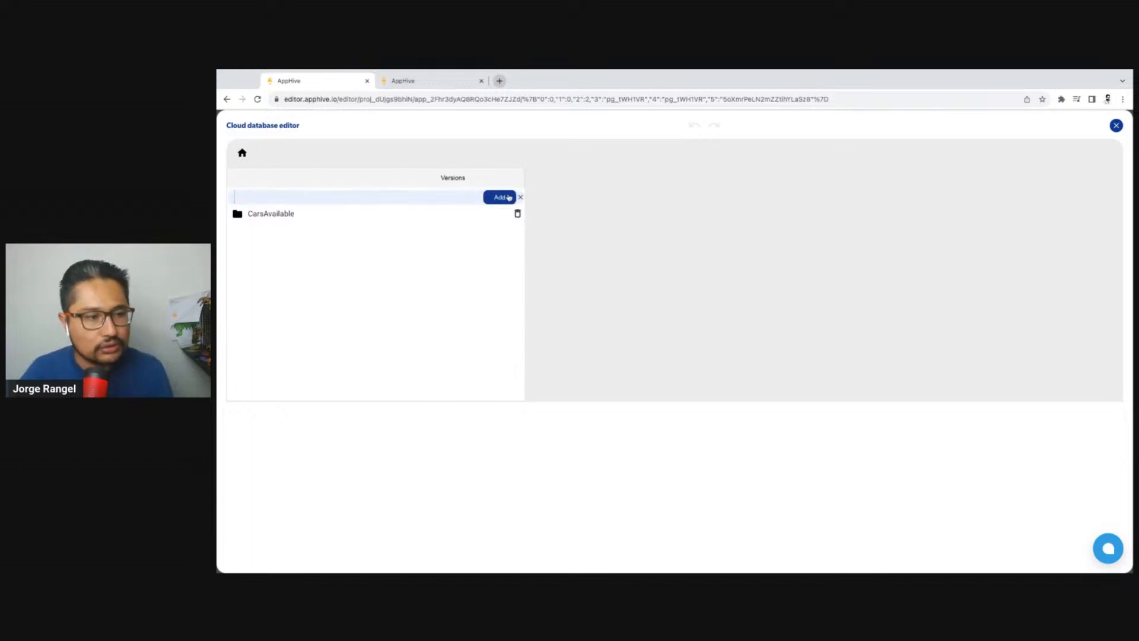
{"action": "type", "text": "CarsDetails"}
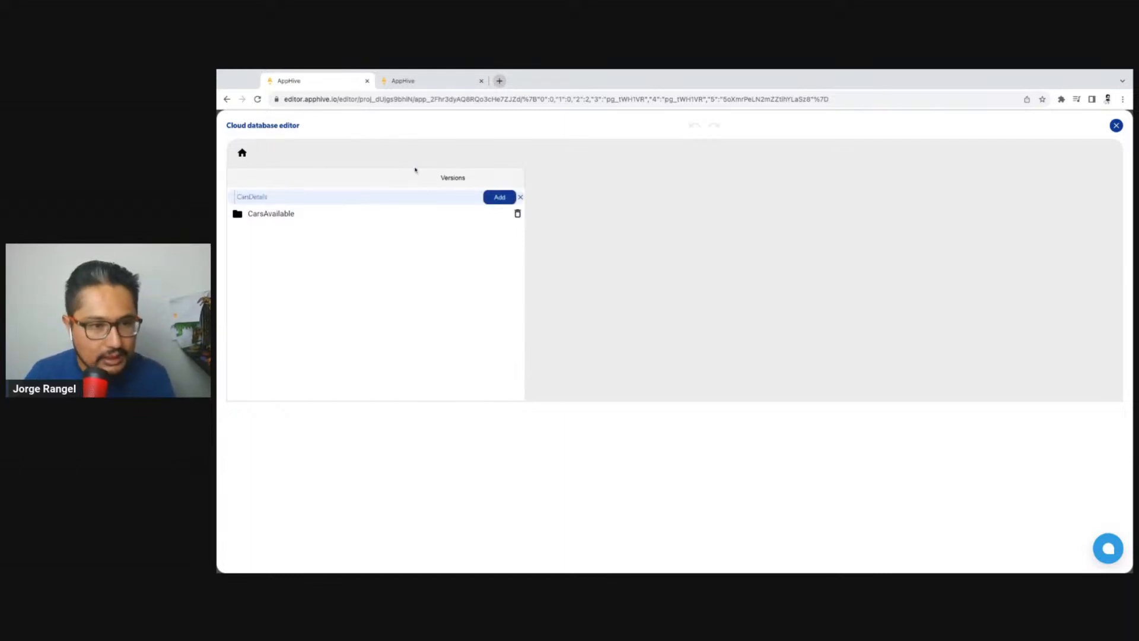
{"action": "left_click", "coordinate": [498, 201]}
Step: Review the CarsAvailable records and copy the bandImageUrl field name from that collection into CarsDetails as a new field
{"action": "left_click", "coordinate": [332, 216]}
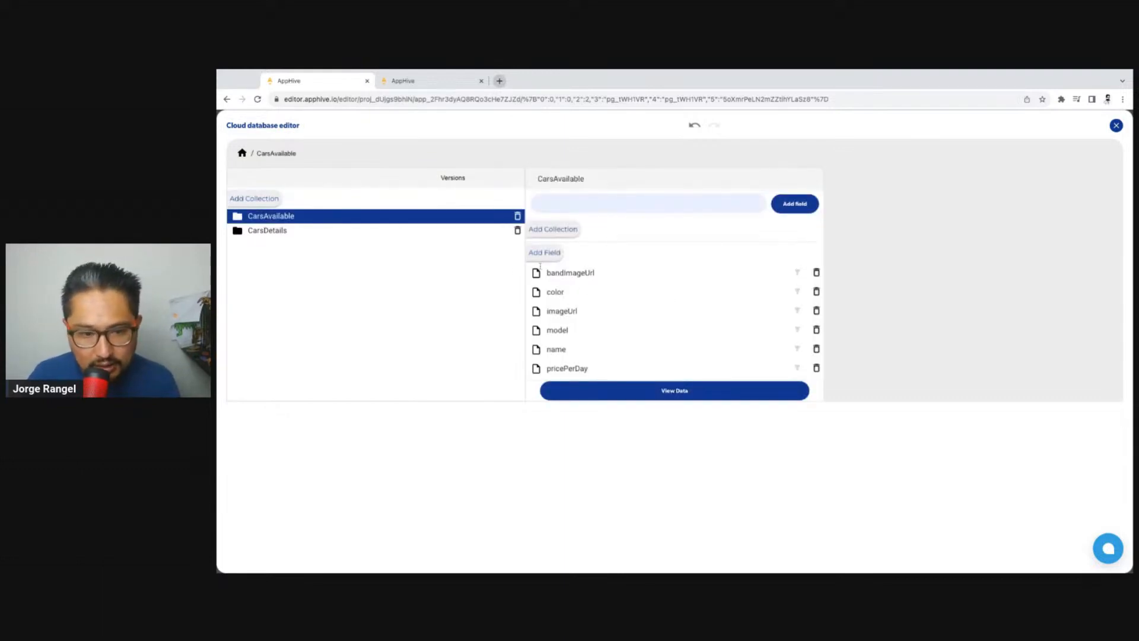
{"action": "left_click", "coordinate": [654, 394]}
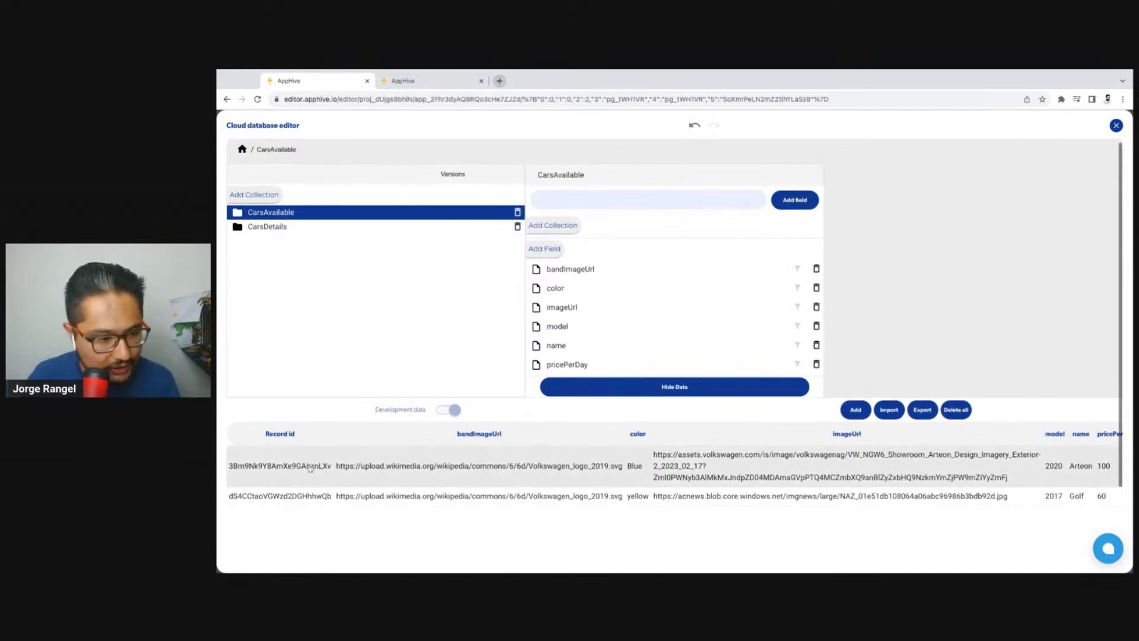
{"action": "left_click", "coordinate": [267, 228]}
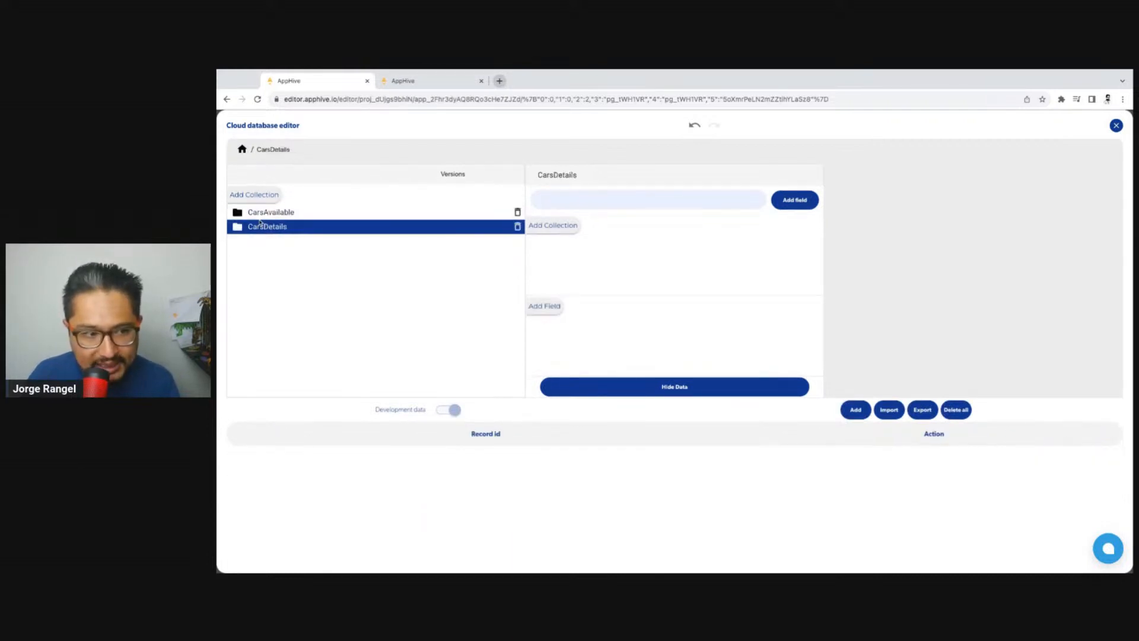
{"action": "left_click", "coordinate": [297, 213]}
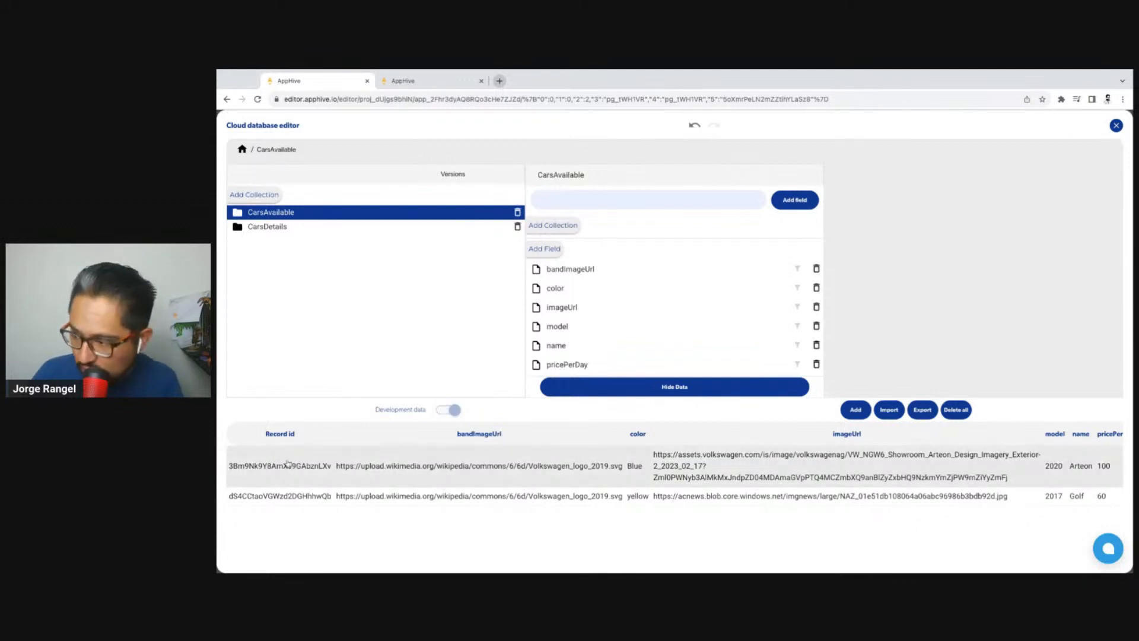
{"action": "double_click", "coordinate": [574, 270]}
{"action": "key", "text": "ctrl+c"}
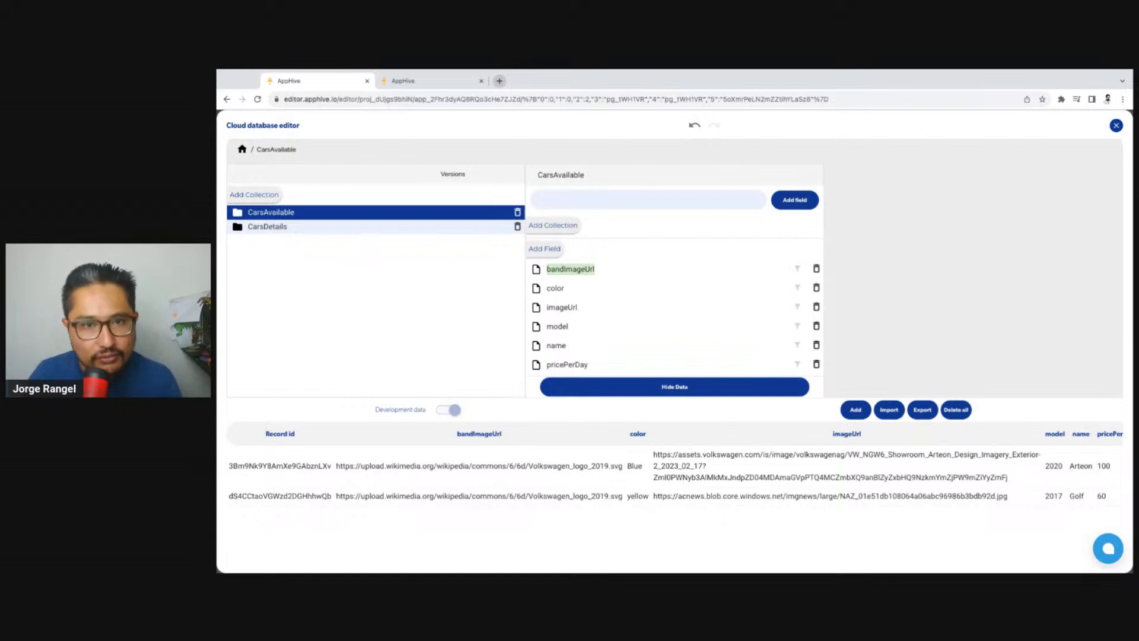
{"action": "left_click", "coordinate": [475, 227]}
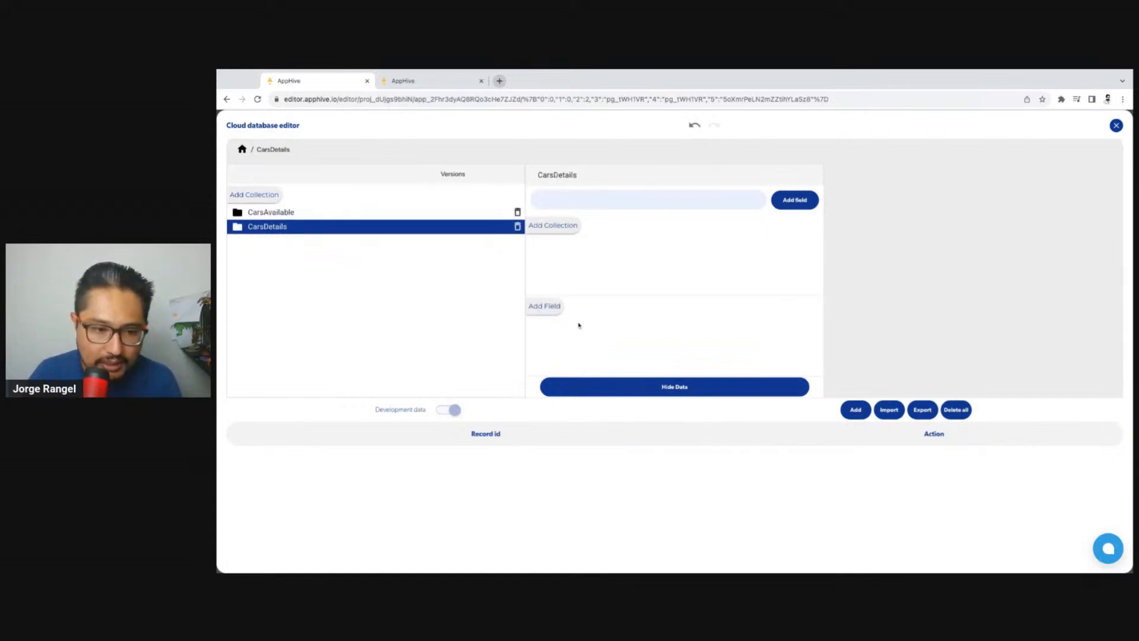
{"action": "key", "text": "ctrl+v"}
{"action": "left_click", "coordinate": [797, 306]}
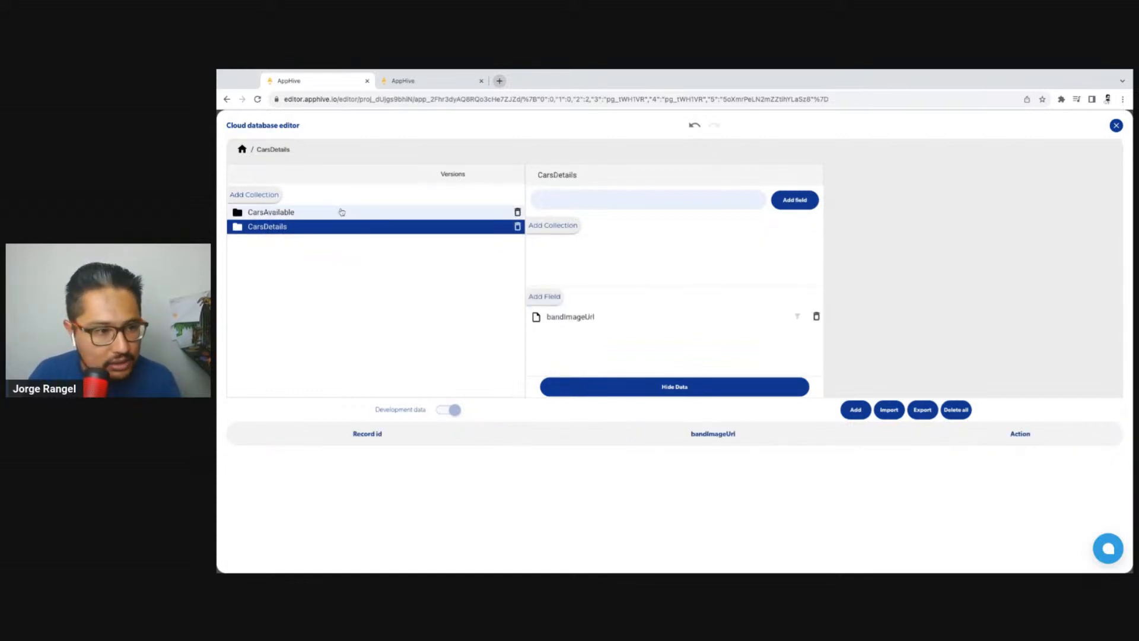
Step: Check the field names in CarsAvailable and add a color field to the CarsDetails collection
{"action": "left_click", "coordinate": [340, 212]}
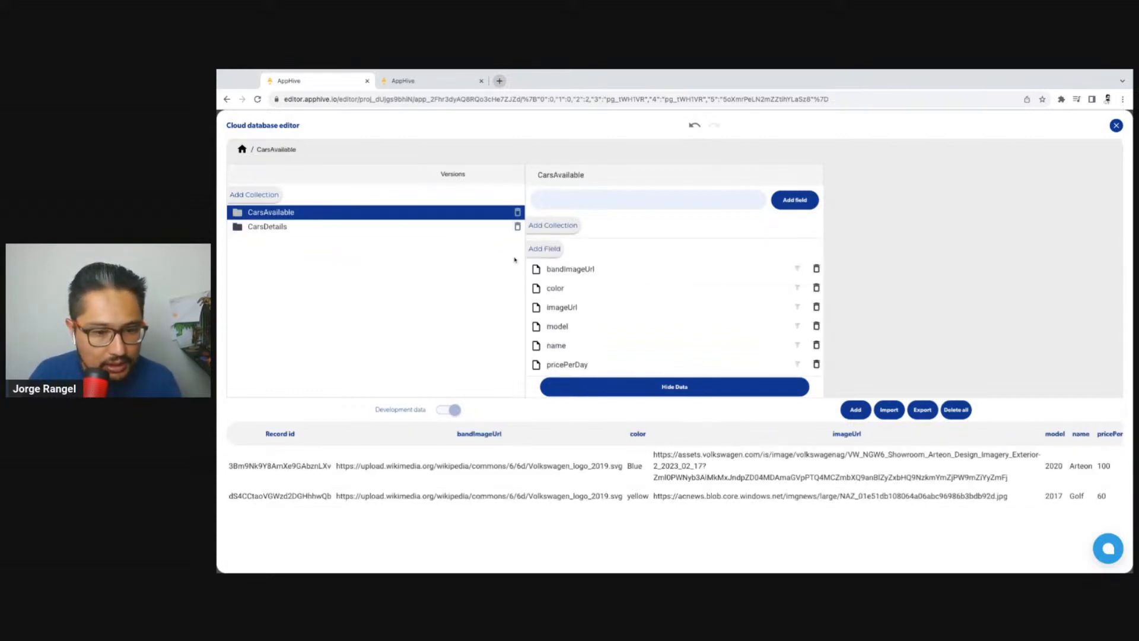
{"action": "left_click", "coordinate": [259, 228]}
{"action": "left_click", "coordinate": [545, 298]}
{"action": "type", "text": "color"}
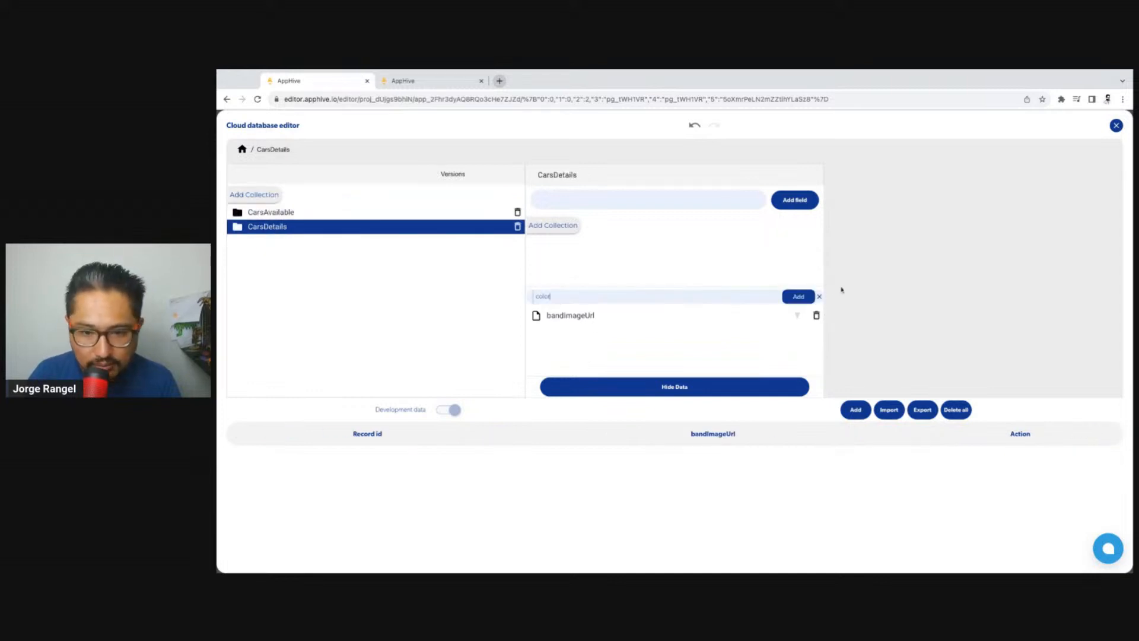
{"action": "left_click", "coordinate": [799, 297]}
Step: Look up the next field in CarsAvailable and add an imageUrl field to the CarsDetails collection
{"action": "left_click", "coordinate": [330, 214]}
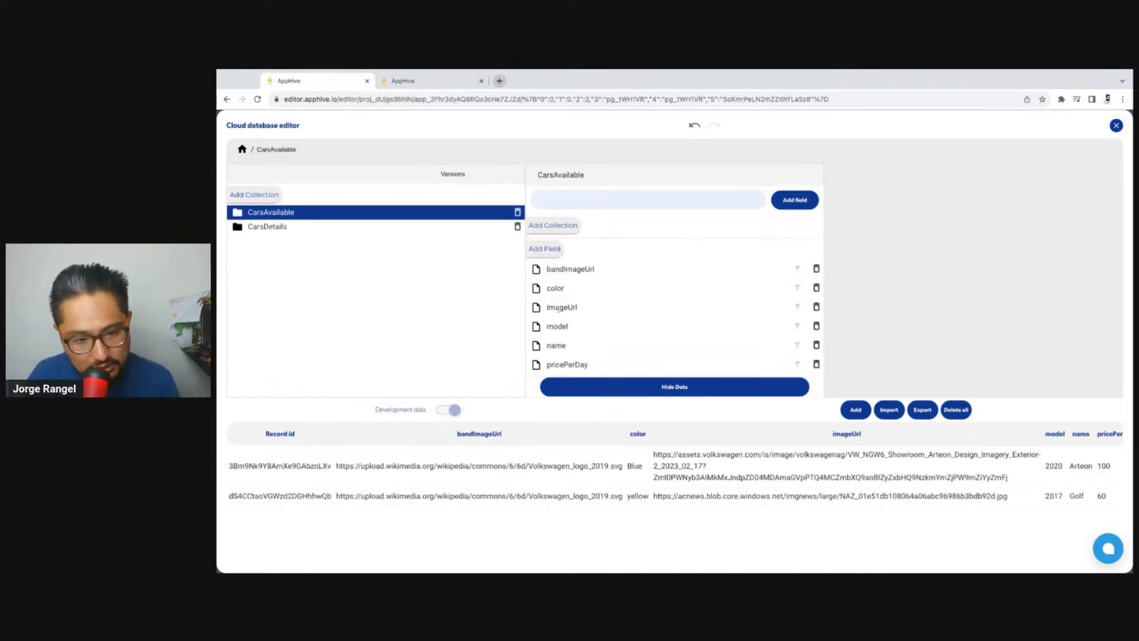
{"action": "left_click", "coordinate": [300, 228]}
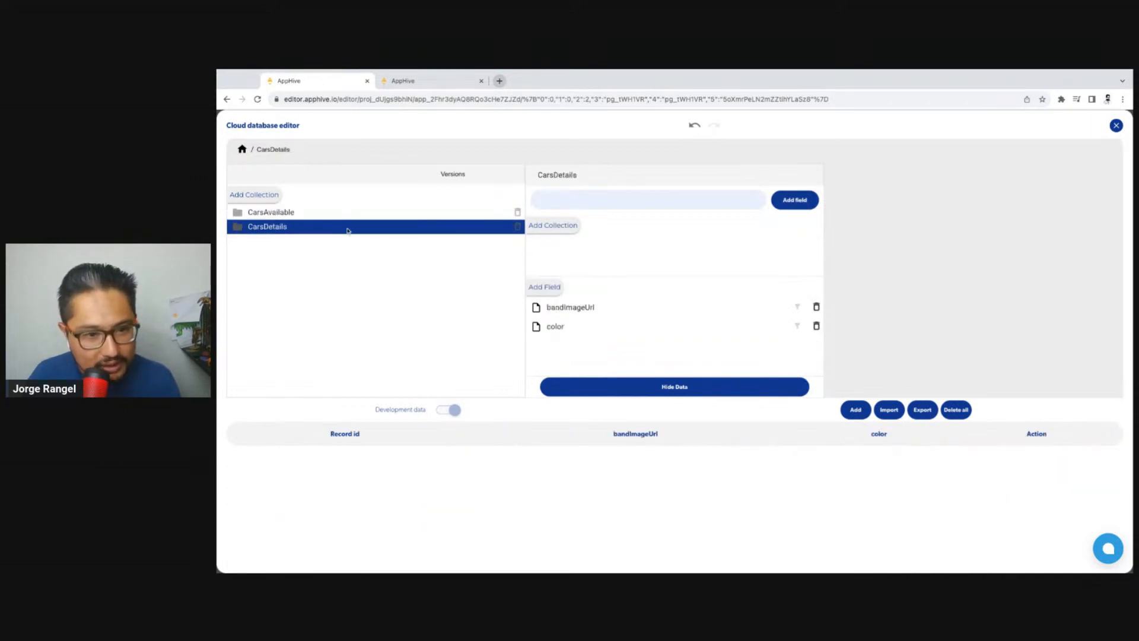
{"action": "left_click", "coordinate": [544, 285]}
{"action": "type", "text": "imageUrl"}
{"action": "left_click", "coordinate": [798, 287]}
Step: Check the remaining CarsAvailable fields and add a model field to the CarsDetails collection
{"action": "left_click", "coordinate": [271, 212]}
{"action": "scroll", "coordinate": [606, 315], "scroll_direction": "down", "scroll_amount": 1}
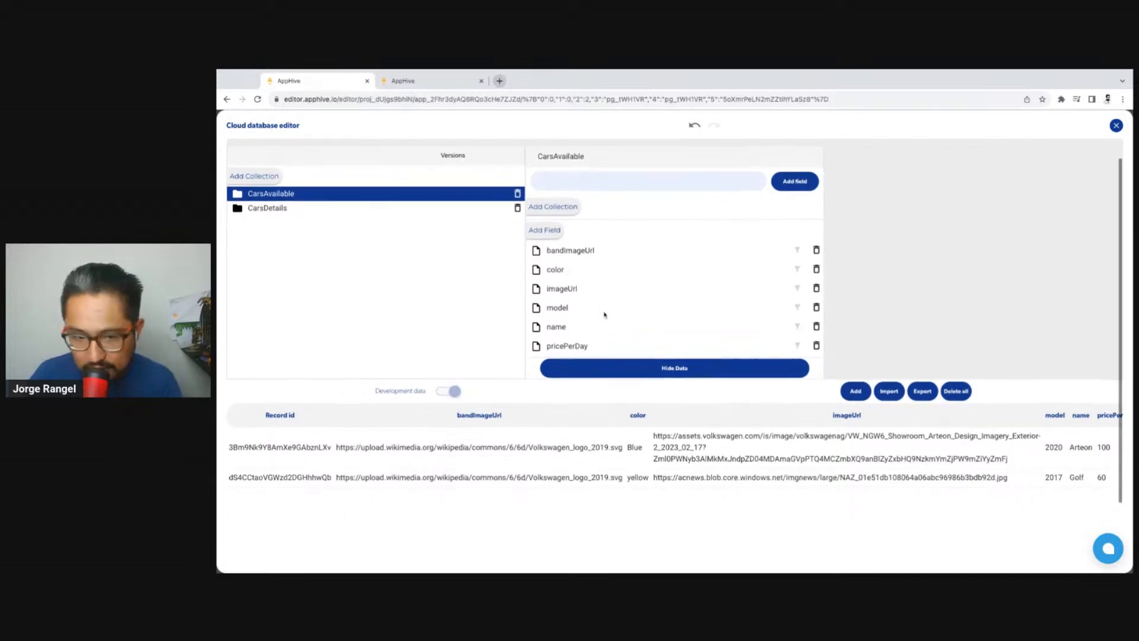
{"action": "left_click", "coordinate": [282, 210]}
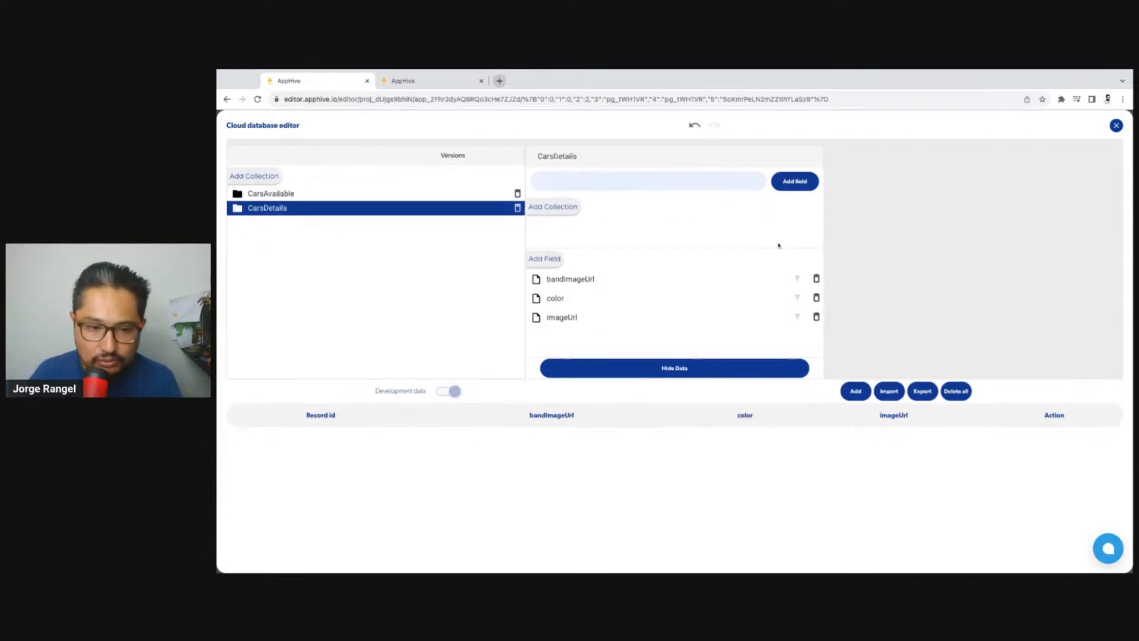
{"action": "left_click", "coordinate": [541, 259]}
{"action": "type", "text": "model"}
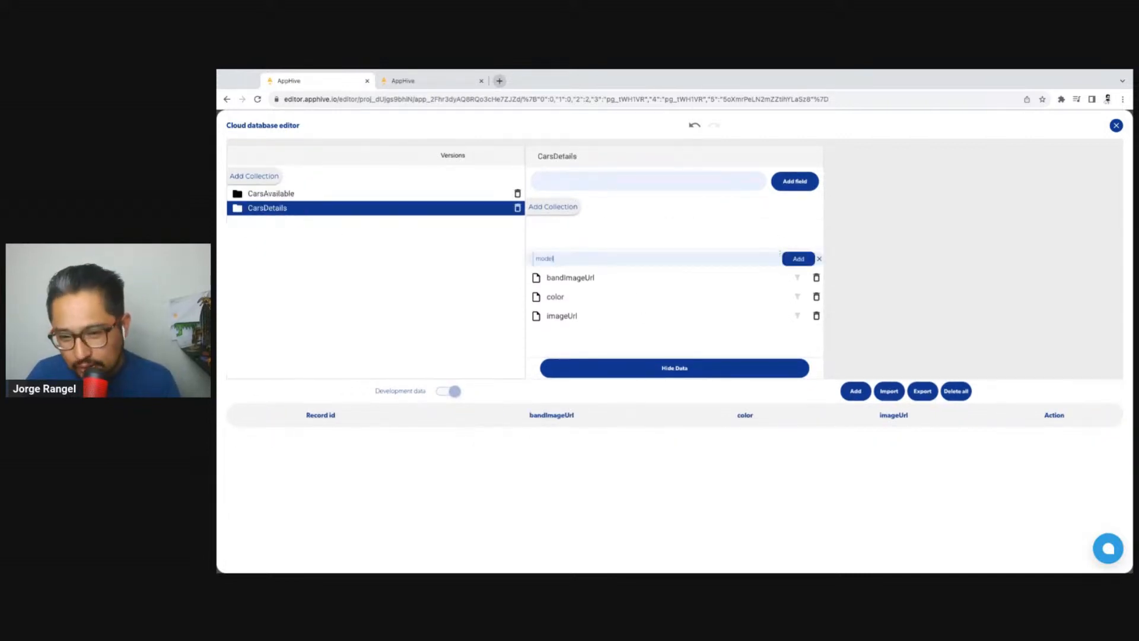
{"action": "left_click", "coordinate": [807, 263]}
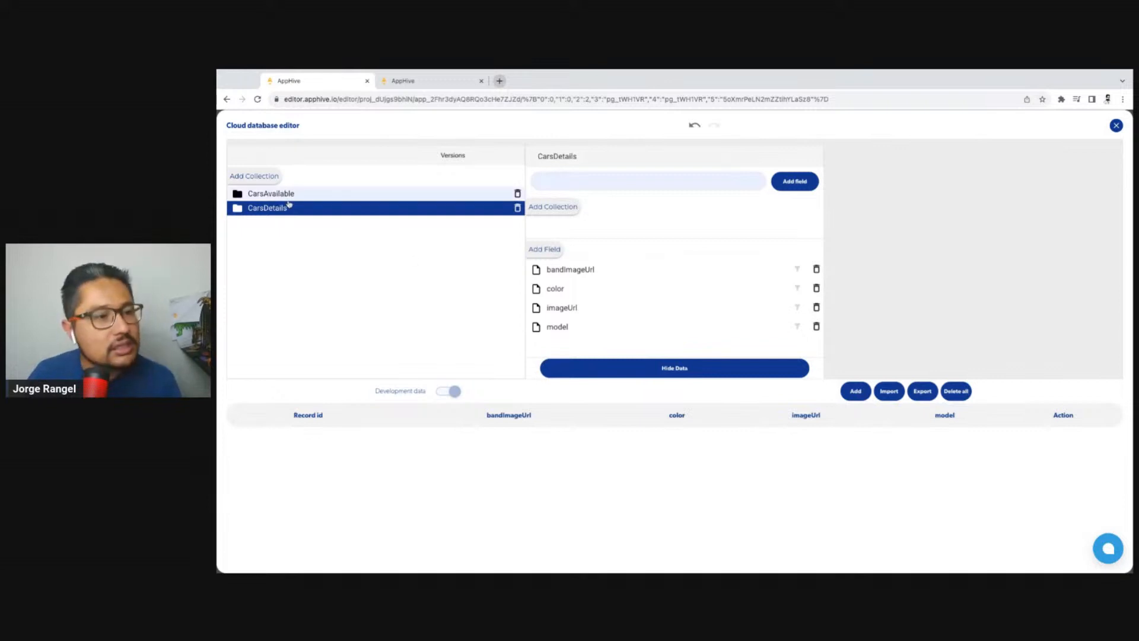
Step: Look up the field following model in CarsAvailable and add a name field to CarsDetails
{"action": "left_click", "coordinate": [323, 197]}
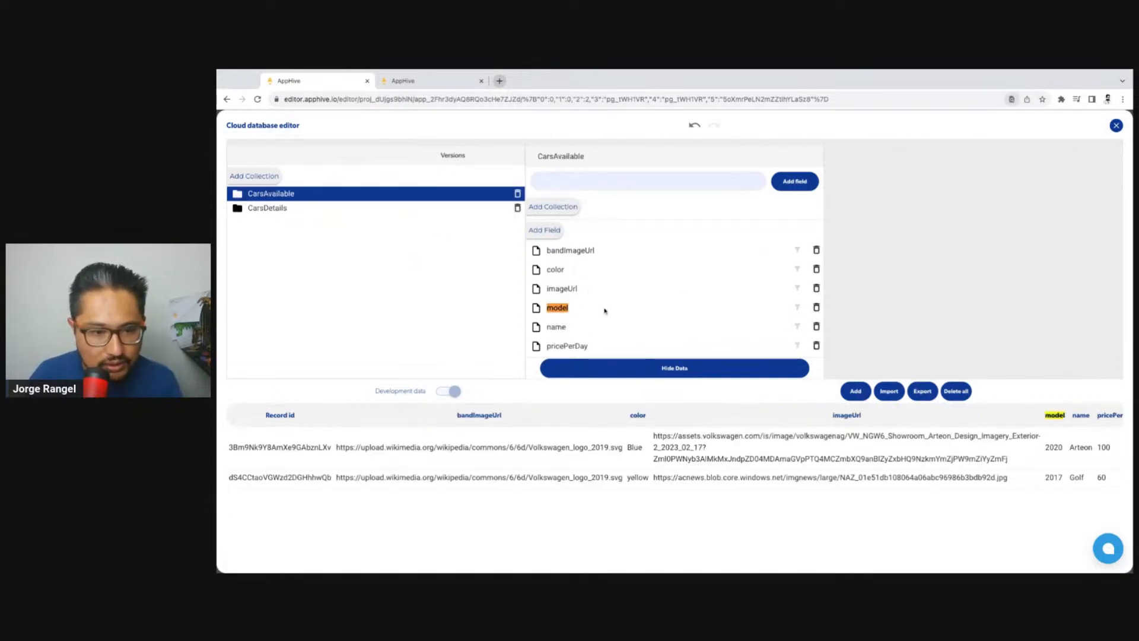
{"action": "left_click", "coordinate": [337, 213]}
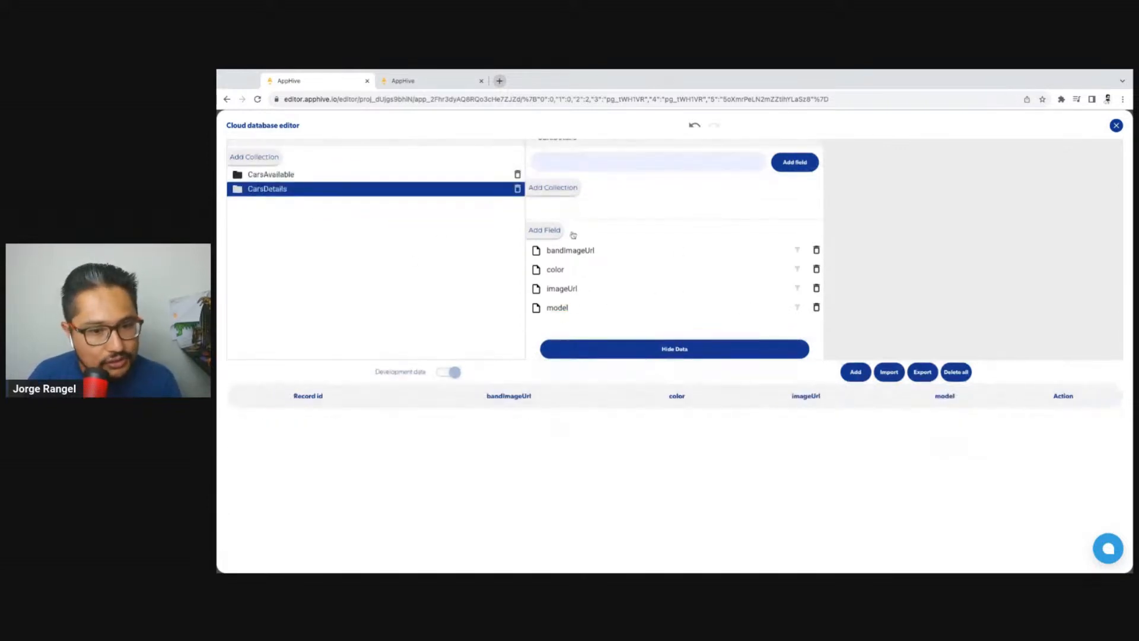
{"action": "left_click", "coordinate": [553, 231]}
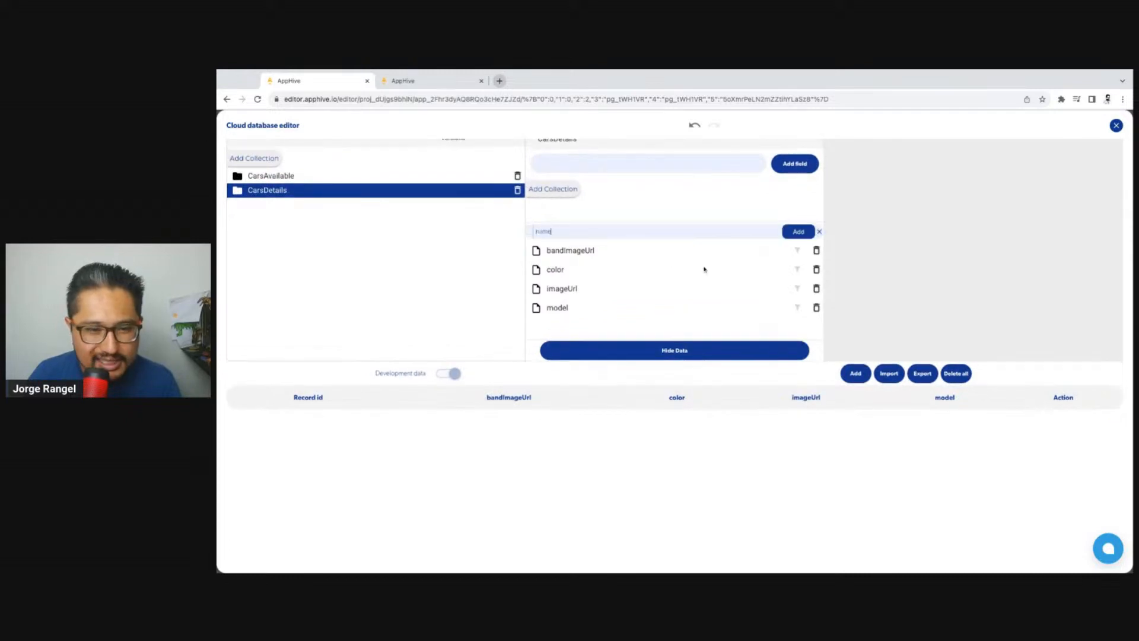
{"action": "left_click", "coordinate": [791, 231]}
Step: Copy the pricePerDay field name from CarsAvailable and add it as a field in CarsDetails
{"action": "left_click", "coordinate": [270, 184]}
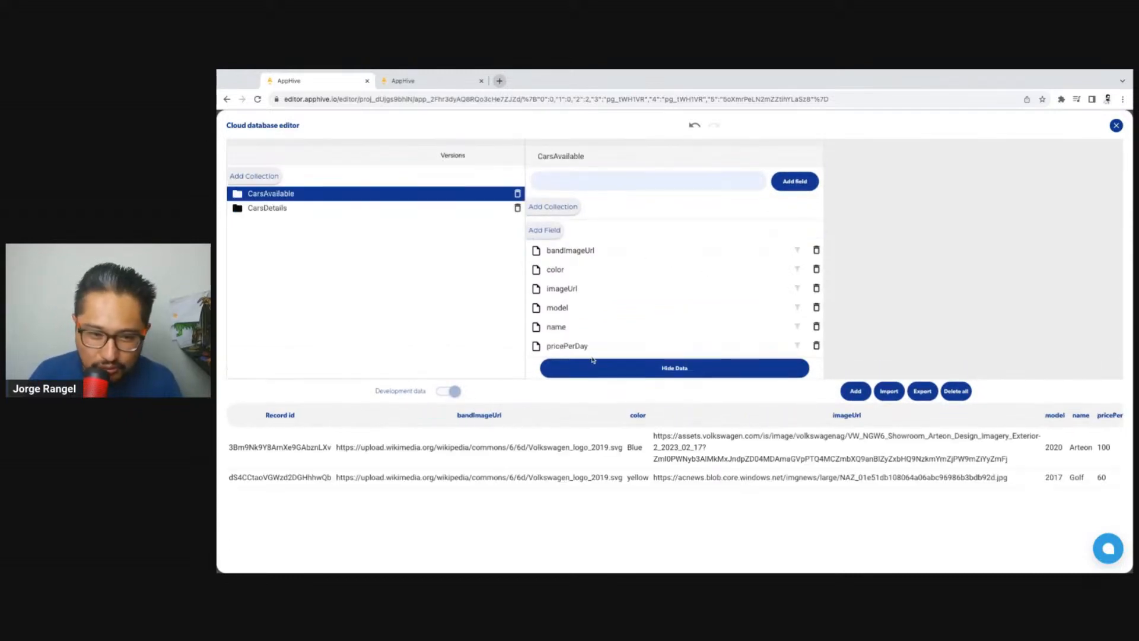
{"action": "scroll", "coordinate": [593, 350], "scroll_direction": "down", "scroll_amount": 1}
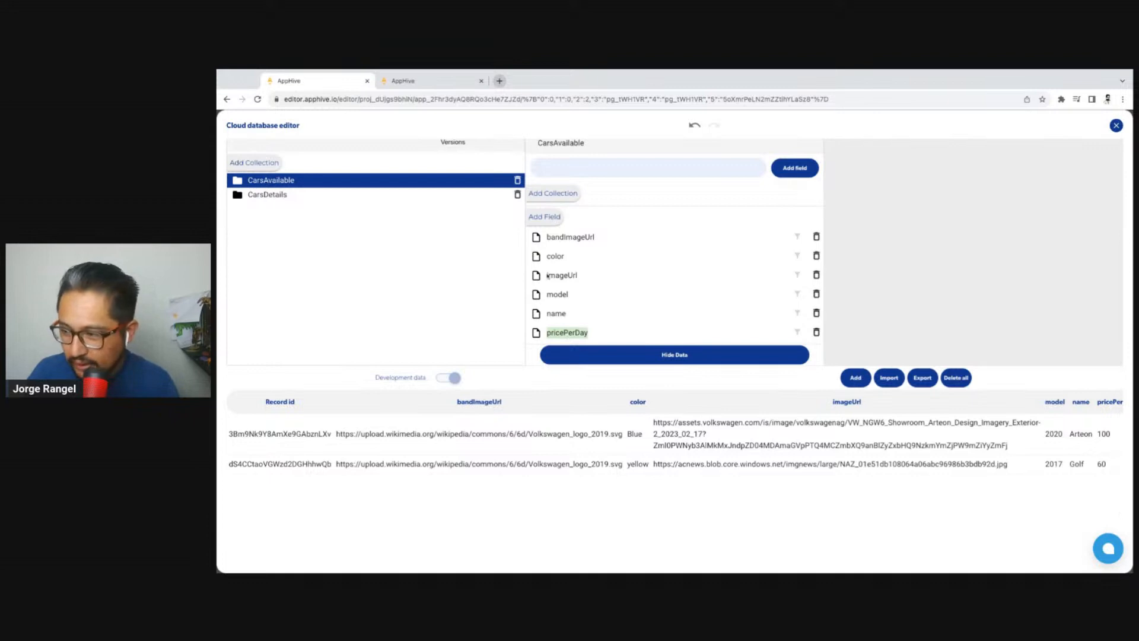
{"action": "left_click", "coordinate": [277, 196]}
{"action": "left_click", "coordinate": [541, 218]}
{"action": "type", "text": "pricePerDay"}
{"action": "left_click", "coordinate": [792, 228]}
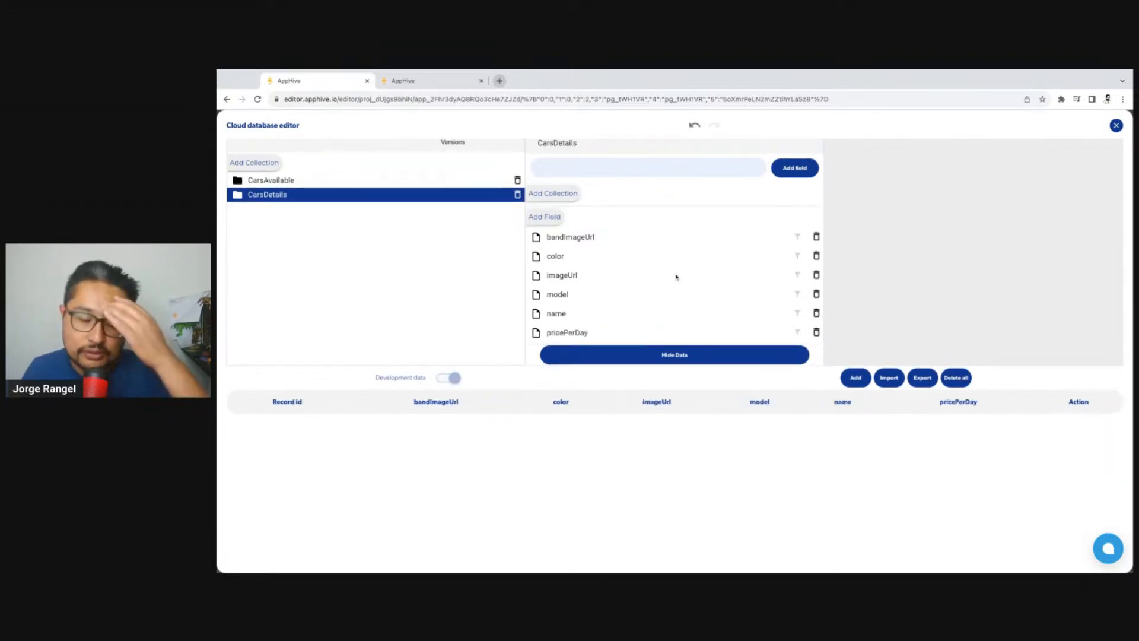
{"action": "scroll", "coordinate": [677, 276], "scroll_direction": "up", "scroll_amount": 2}
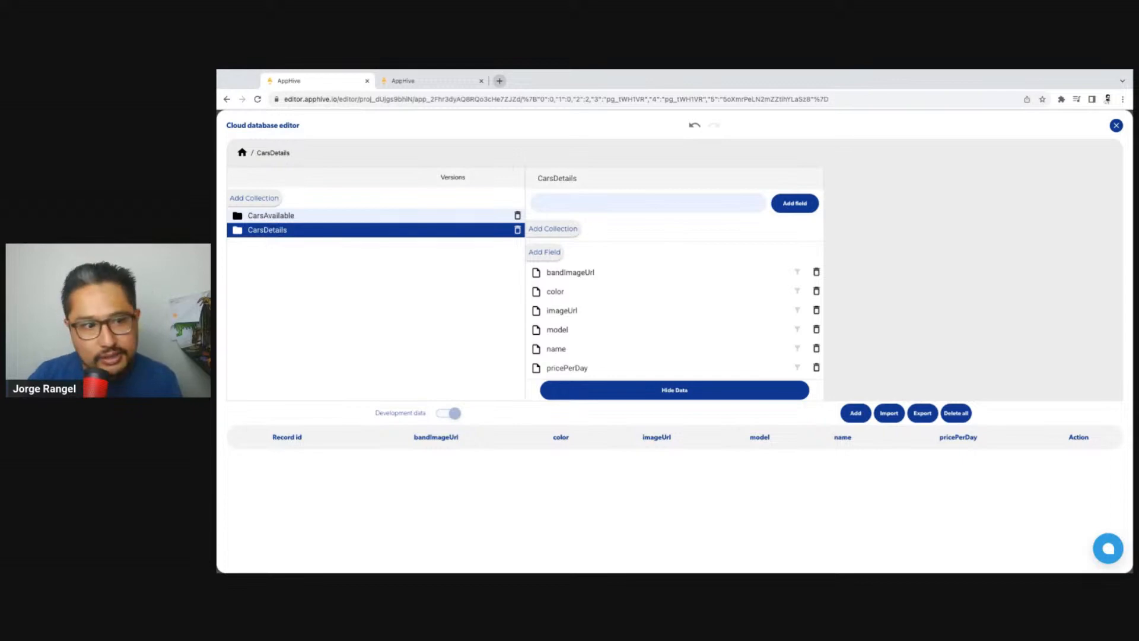
Step: Compare the fields of CarsAvailable and CarsDetails, and export the CarsAvailable records
{"action": "left_click", "coordinate": [351, 220]}
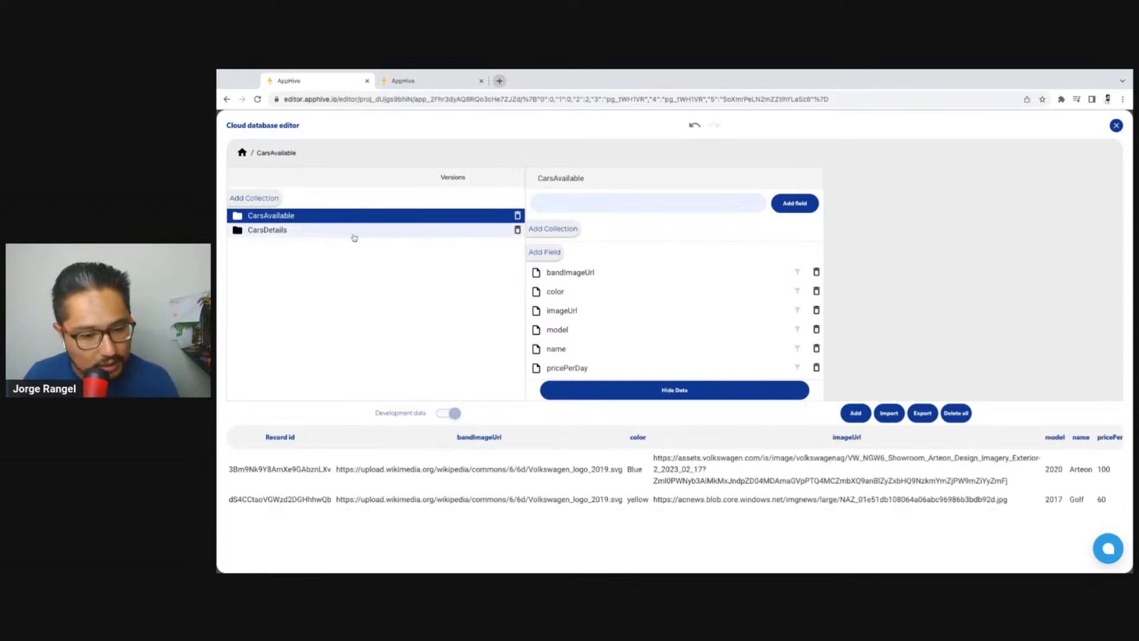
{"action": "left_click", "coordinate": [353, 233]}
{"action": "left_click", "coordinate": [342, 222]}
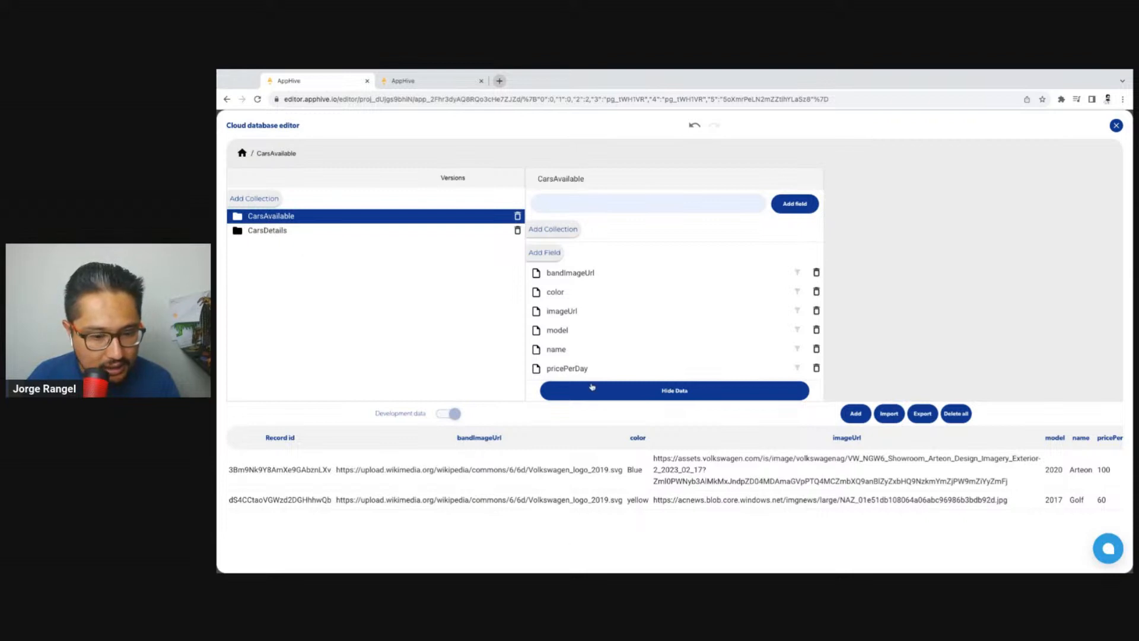
{"action": "left_click", "coordinate": [321, 237]}
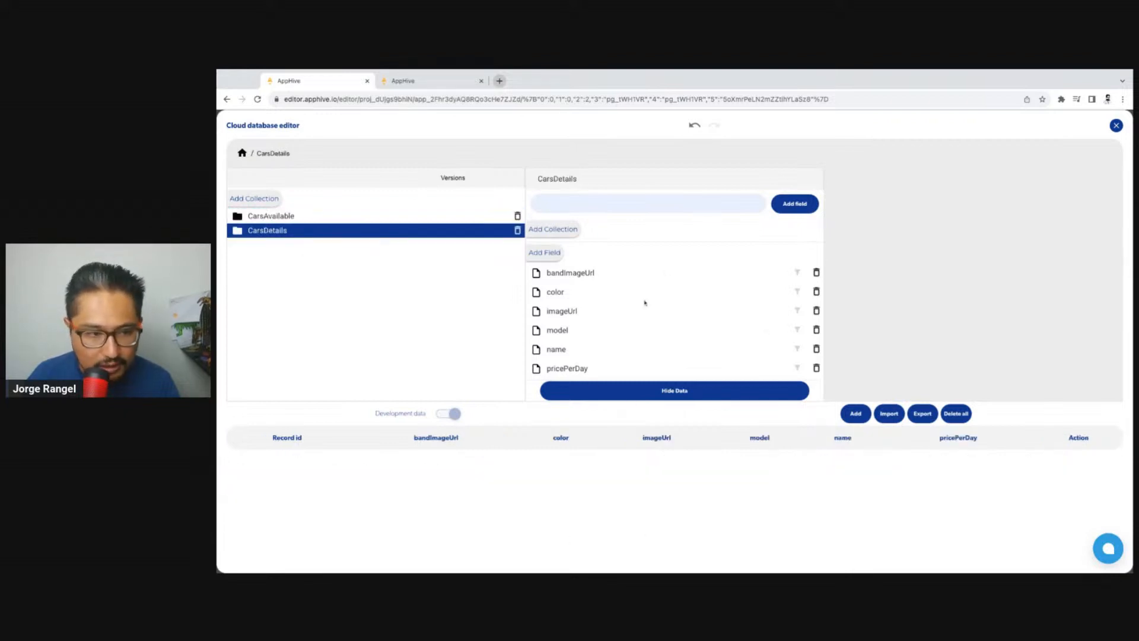
{"action": "left_click", "coordinate": [369, 217]}
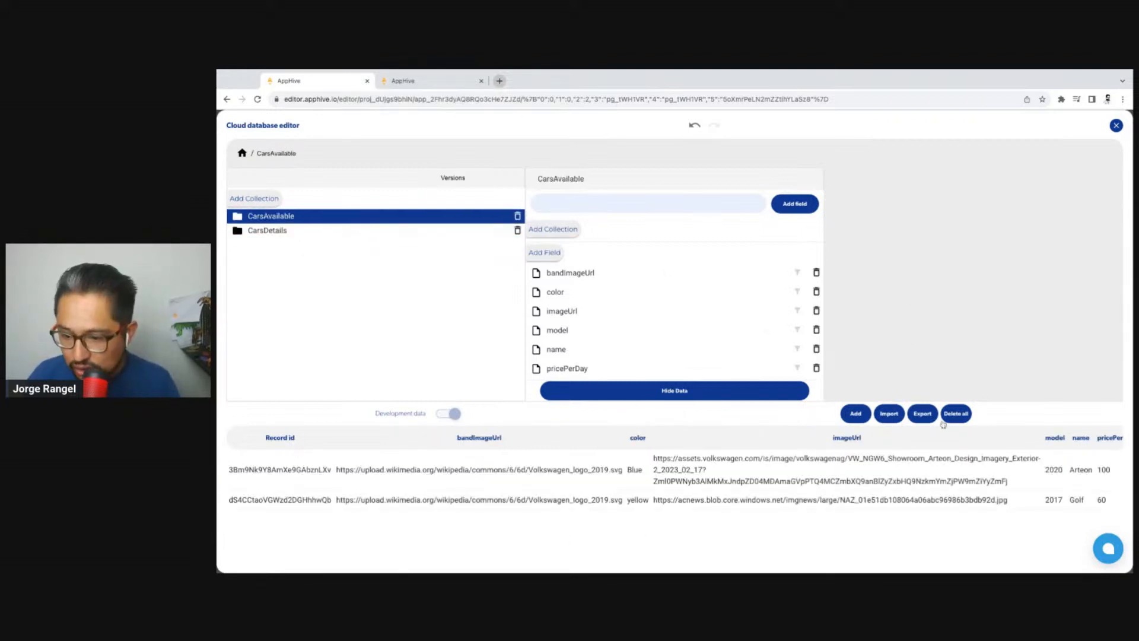
{"action": "left_click", "coordinate": [922, 414]}
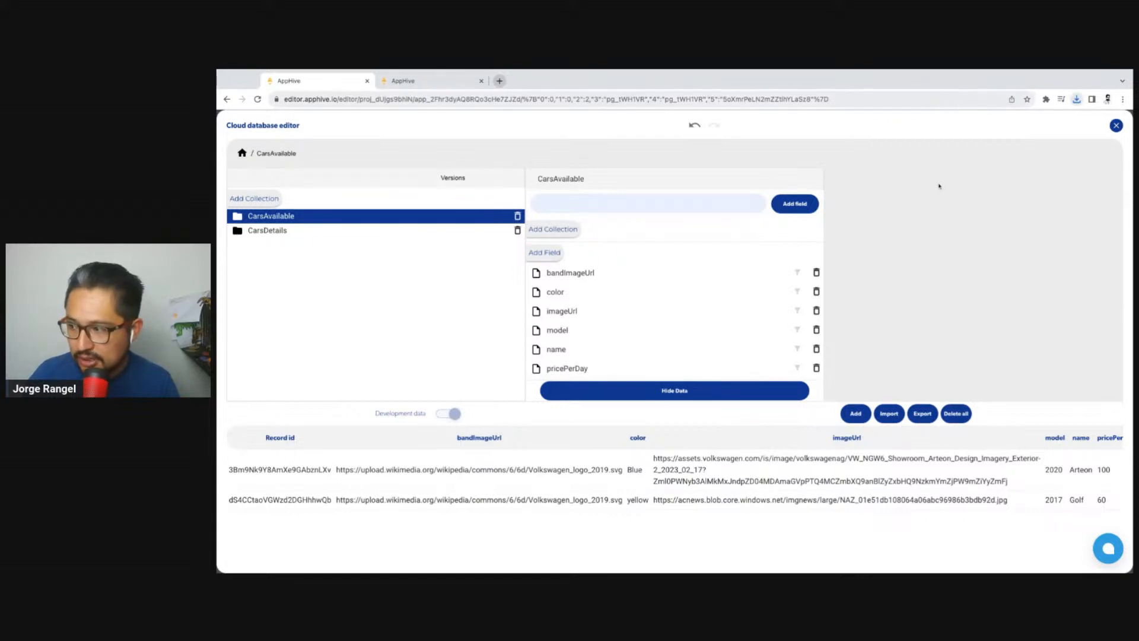
Step: Import the exported CarsAvailable records into CarsDetails and compare the records of both collections
{"action": "left_click", "coordinate": [281, 232]}
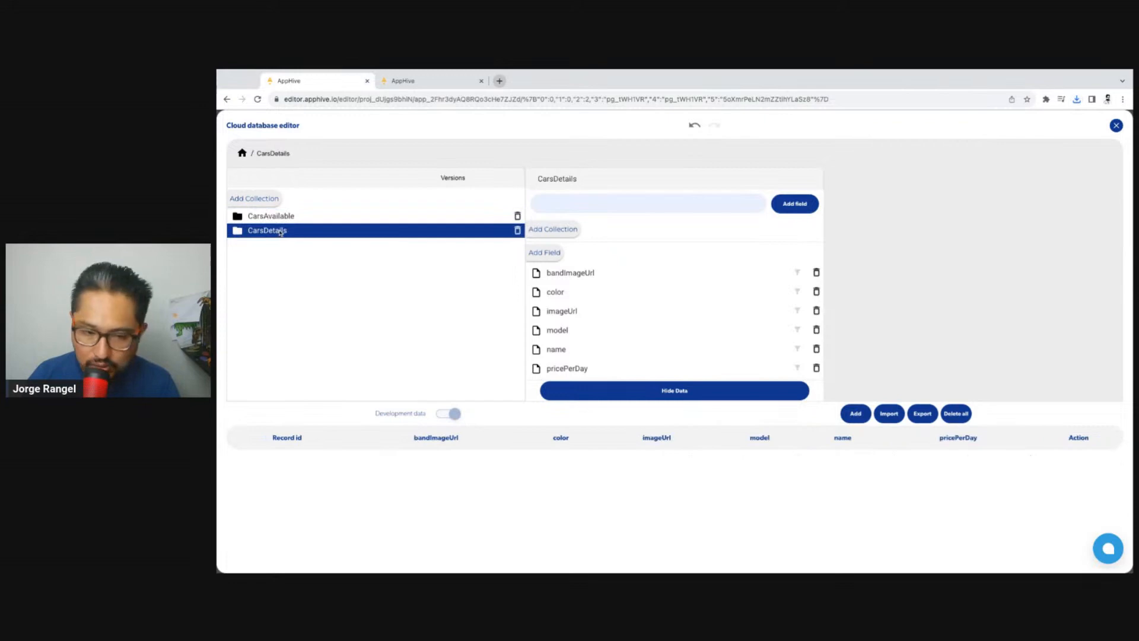
{"action": "left_click", "coordinate": [890, 420]}
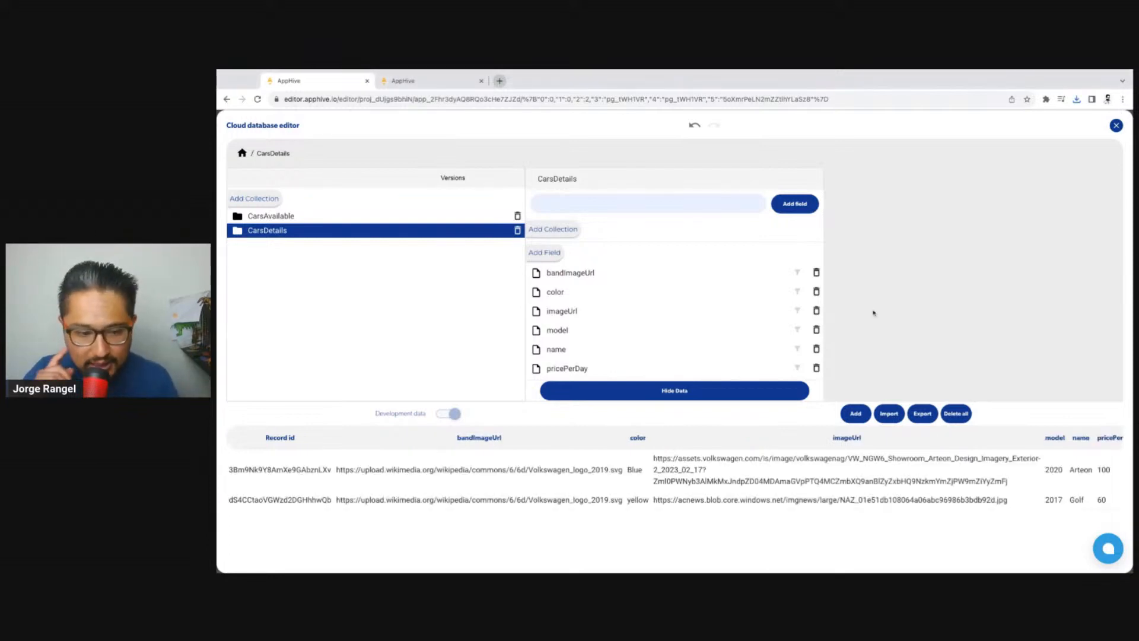
{"action": "left_click", "coordinate": [311, 216]}
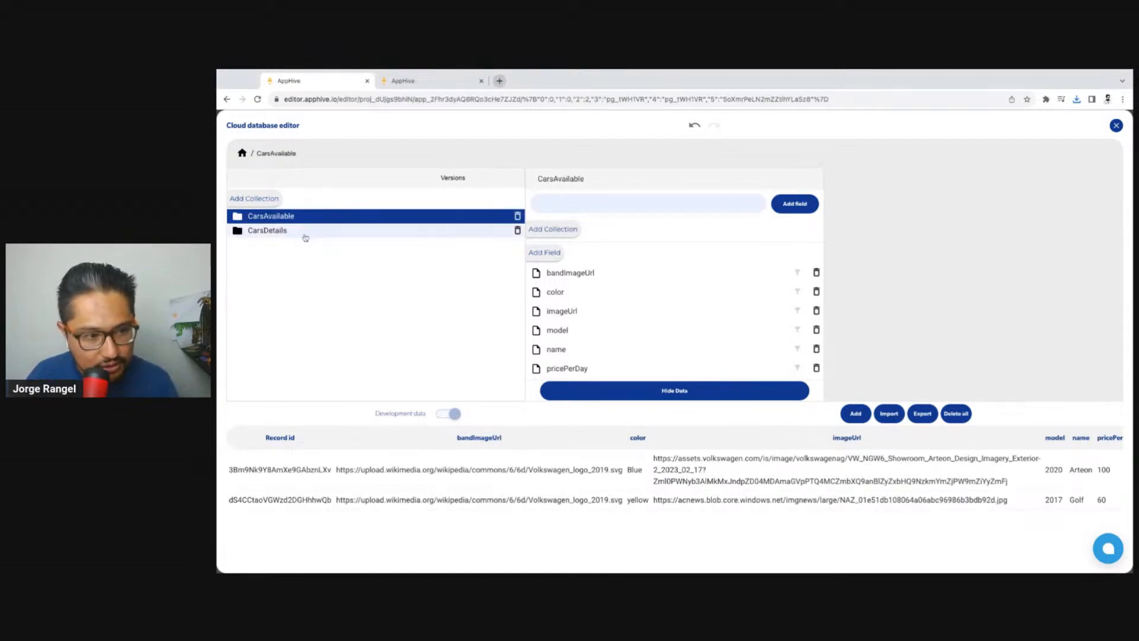
{"action": "left_click", "coordinate": [302, 232]}
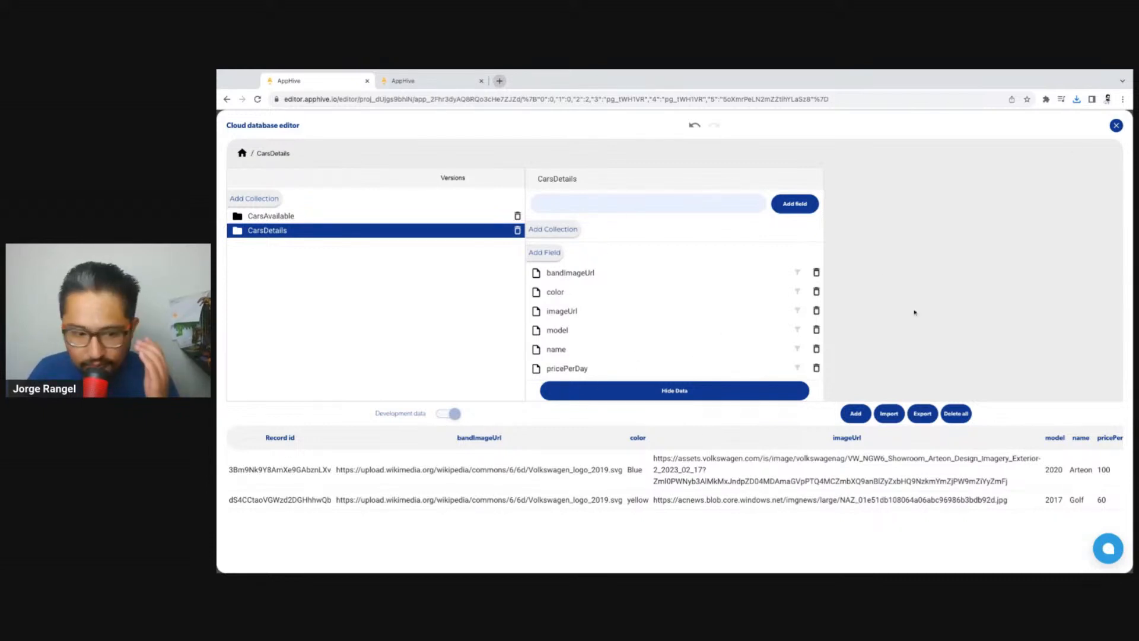
Step: Set the database path of the Get database data function in carDetailsLoader's onLoad event to the CarsDetails collection
{"action": "left_click", "coordinate": [1114, 126]}
{"action": "left_click", "coordinate": [229, 335]}
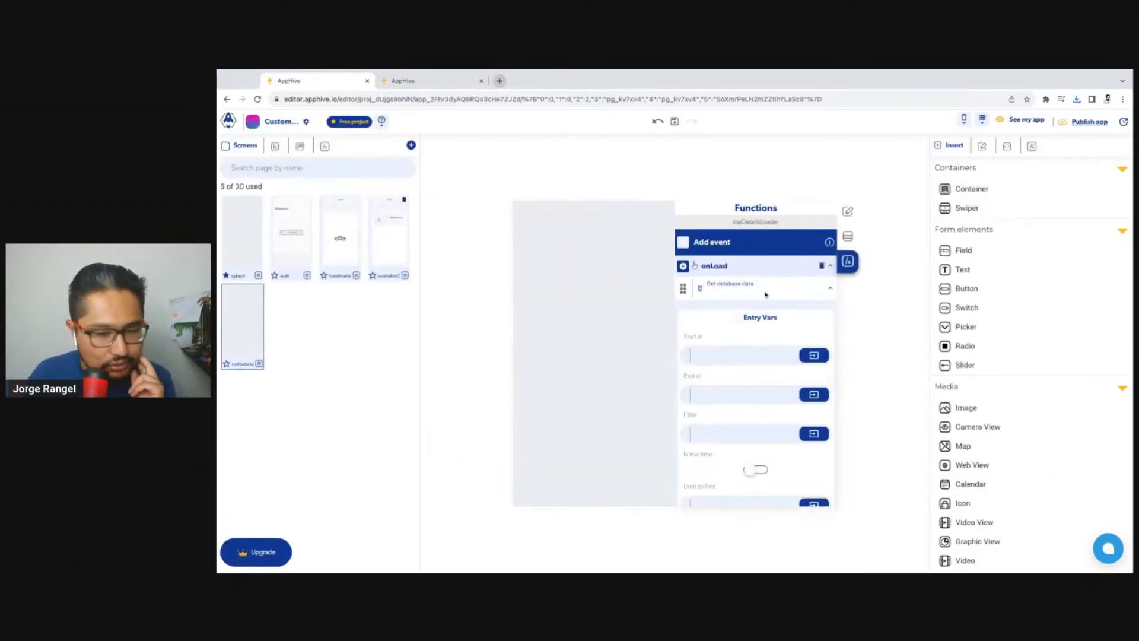
{"action": "scroll", "coordinate": [771, 320], "scroll_direction": "down", "scroll_amount": 3}
{"action": "scroll", "coordinate": [742, 356], "scroll_direction": "down", "scroll_amount": 3}
{"action": "left_click", "coordinate": [781, 442]}
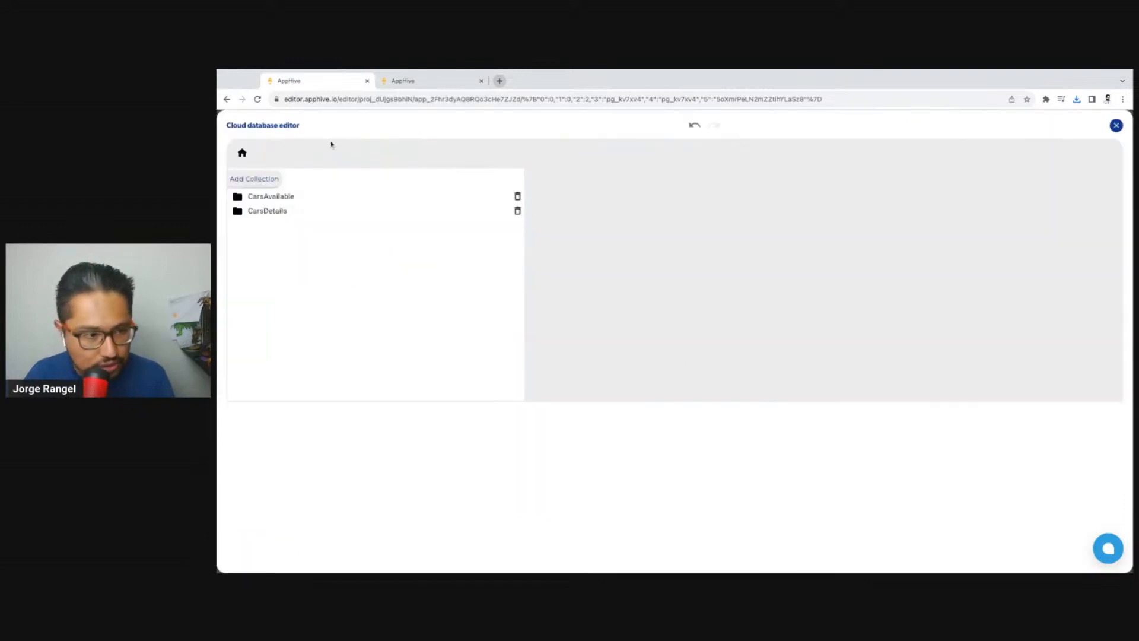
{"action": "left_click", "coordinate": [274, 212]}
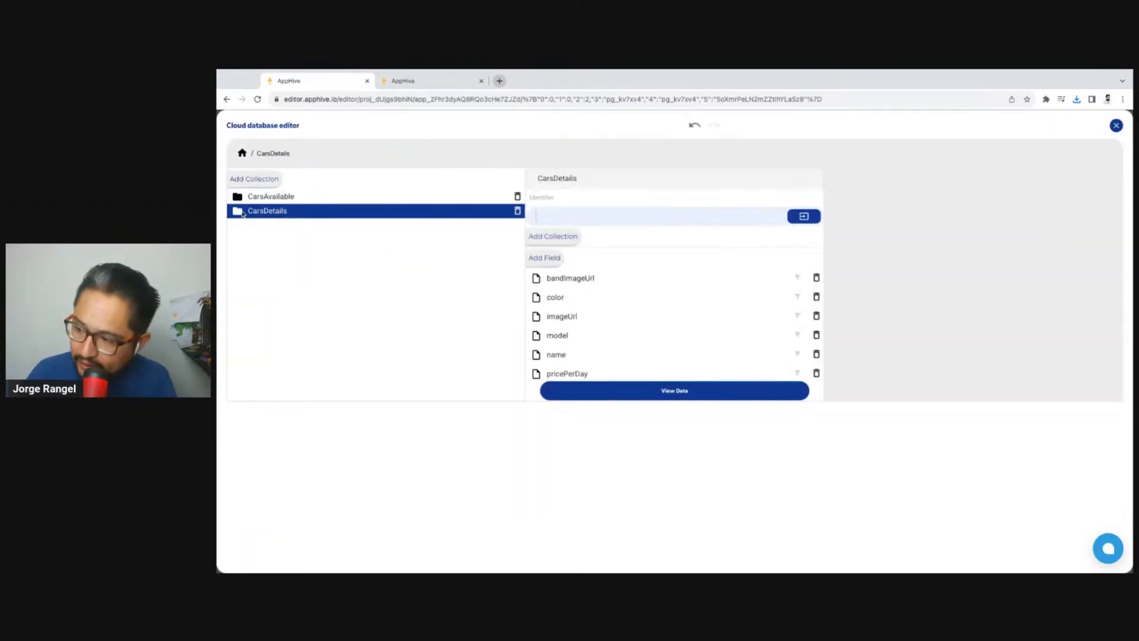
{"action": "left_click", "coordinate": [1115, 127]}
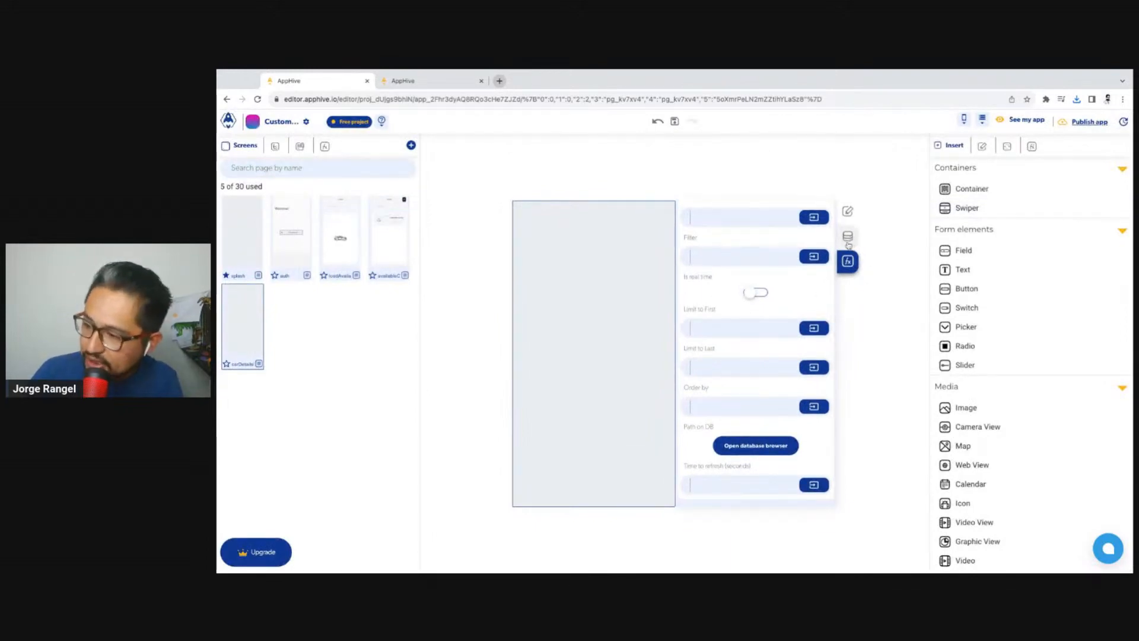
Step: Add carId as page input data on the carDetailsLoader screen
{"action": "left_click", "coordinate": [848, 238]}
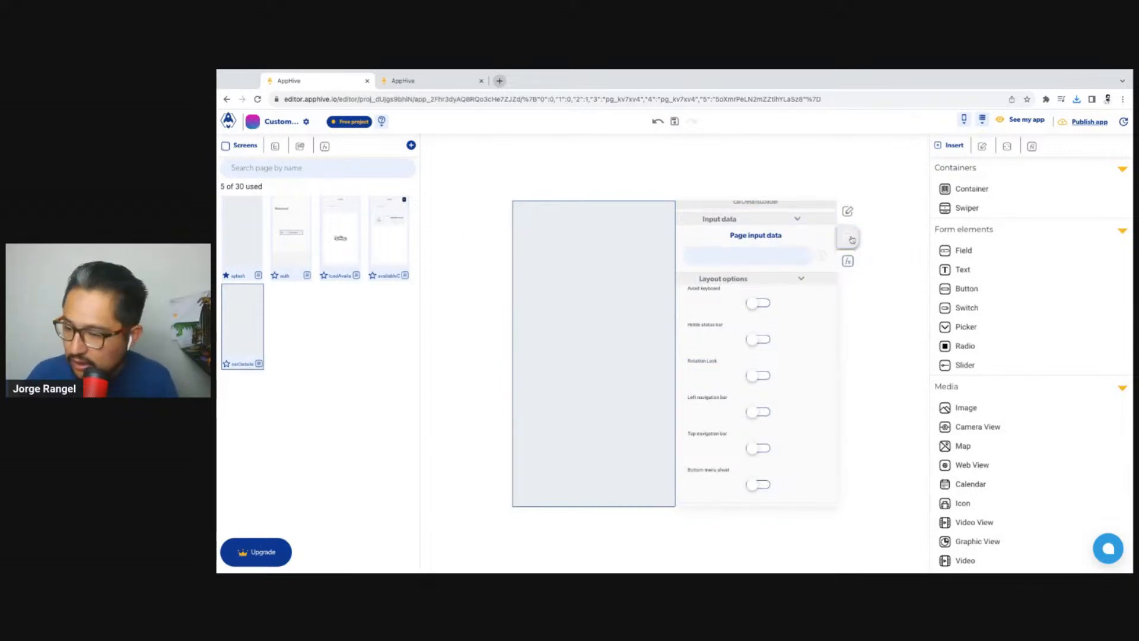
{"action": "left_click", "coordinate": [740, 257]}
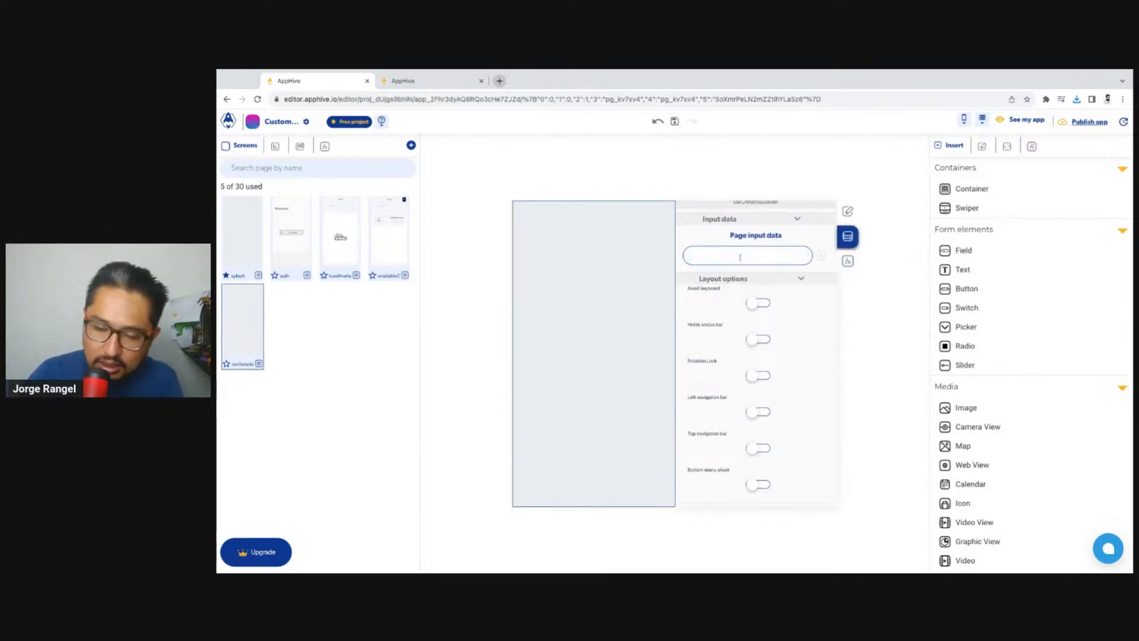
{"action": "type", "text": "carId"}
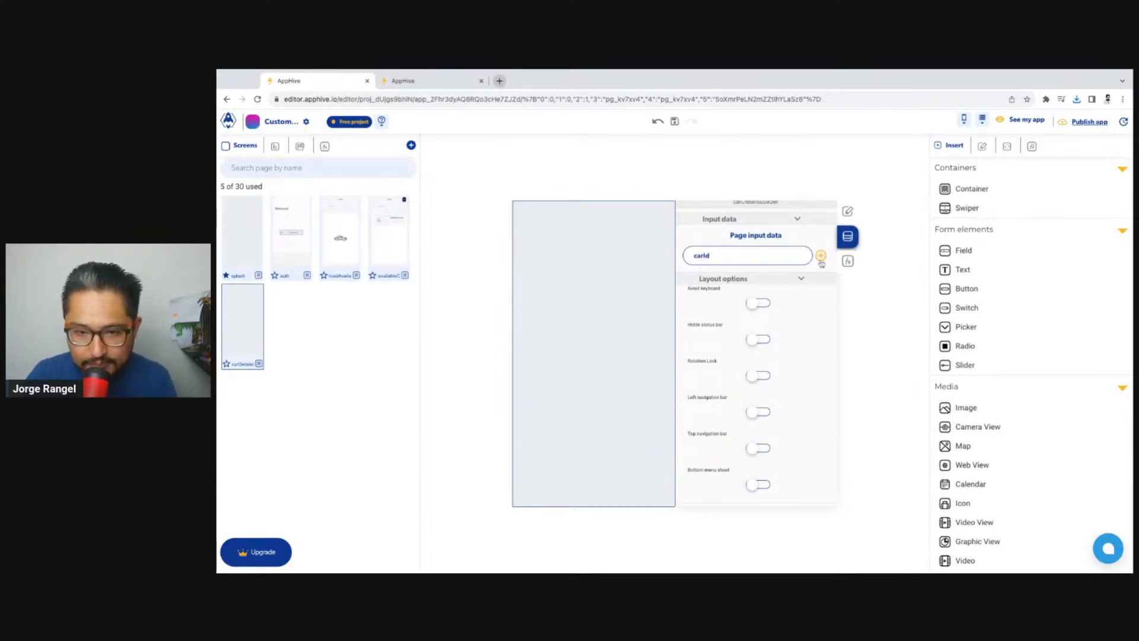
{"action": "left_click", "coordinate": [820, 257]}
{"action": "scroll", "coordinate": [807, 275], "scroll_direction": "up", "scroll_amount": 1}
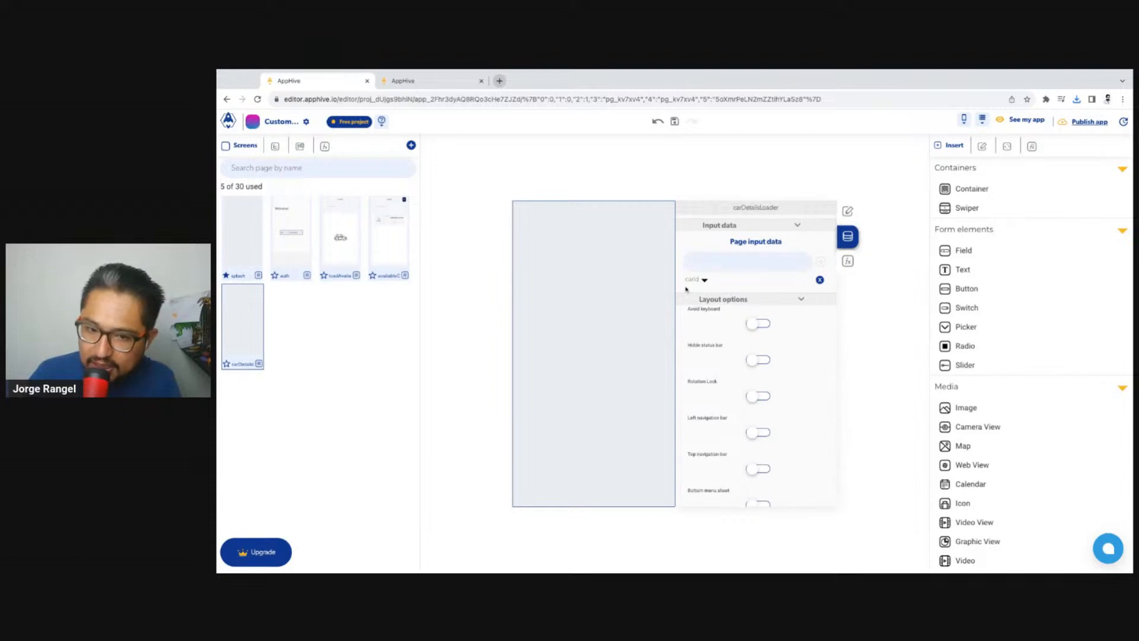
Step: Set the CarsDetails identifier in the Get database data path to the carId page data
{"action": "left_click", "coordinate": [848, 261]}
{"action": "scroll", "coordinate": [765, 347], "scroll_direction": "down", "scroll_amount": 5}
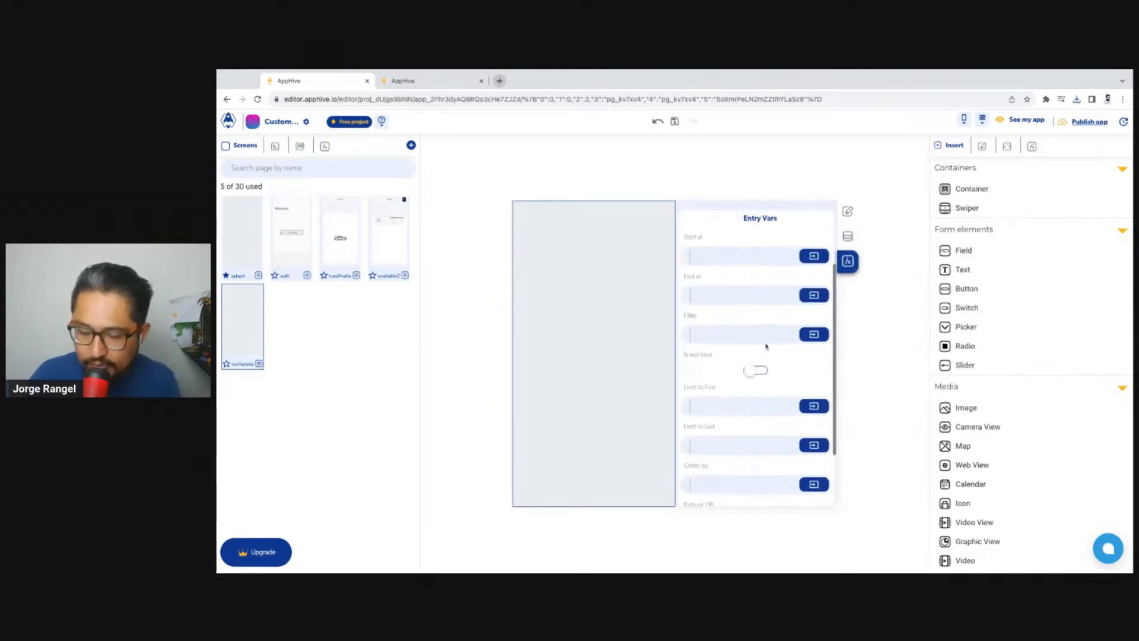
{"action": "left_click", "coordinate": [770, 448]}
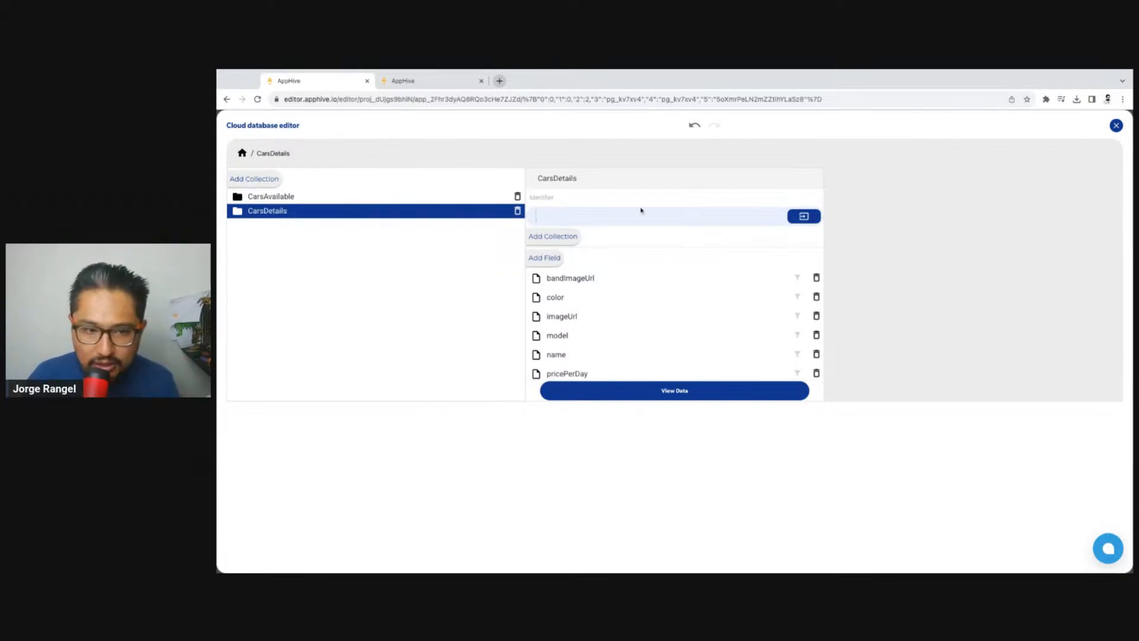
{"action": "left_click", "coordinate": [805, 217]}
{"action": "left_click", "coordinate": [789, 241]}
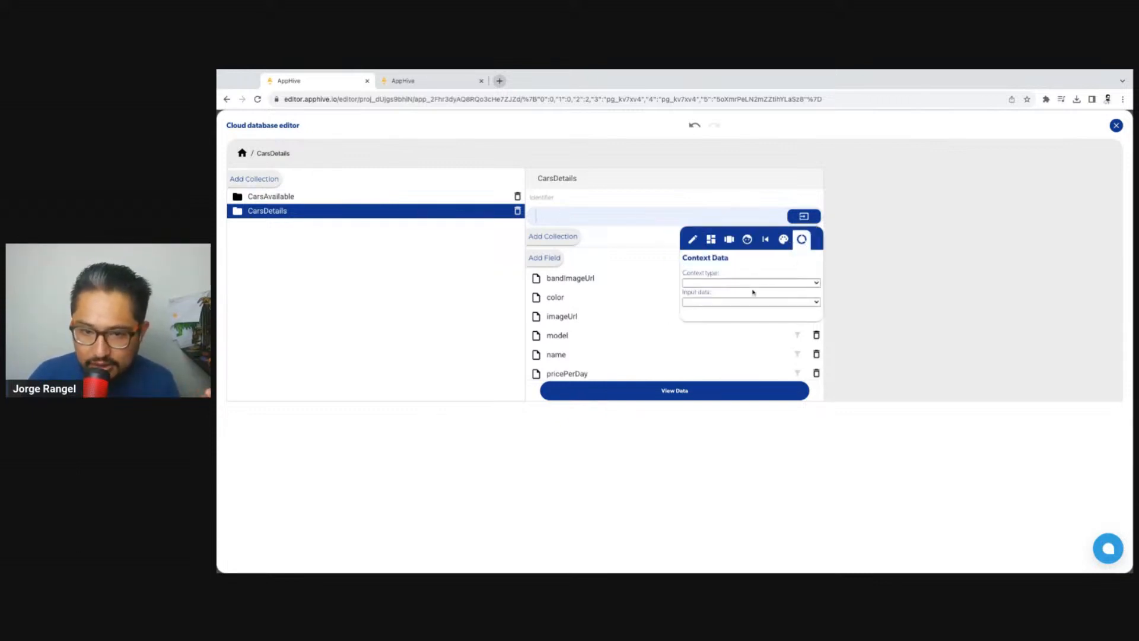
{"action": "left_click", "coordinate": [743, 286]}
{"action": "left_click", "coordinate": [734, 327]}
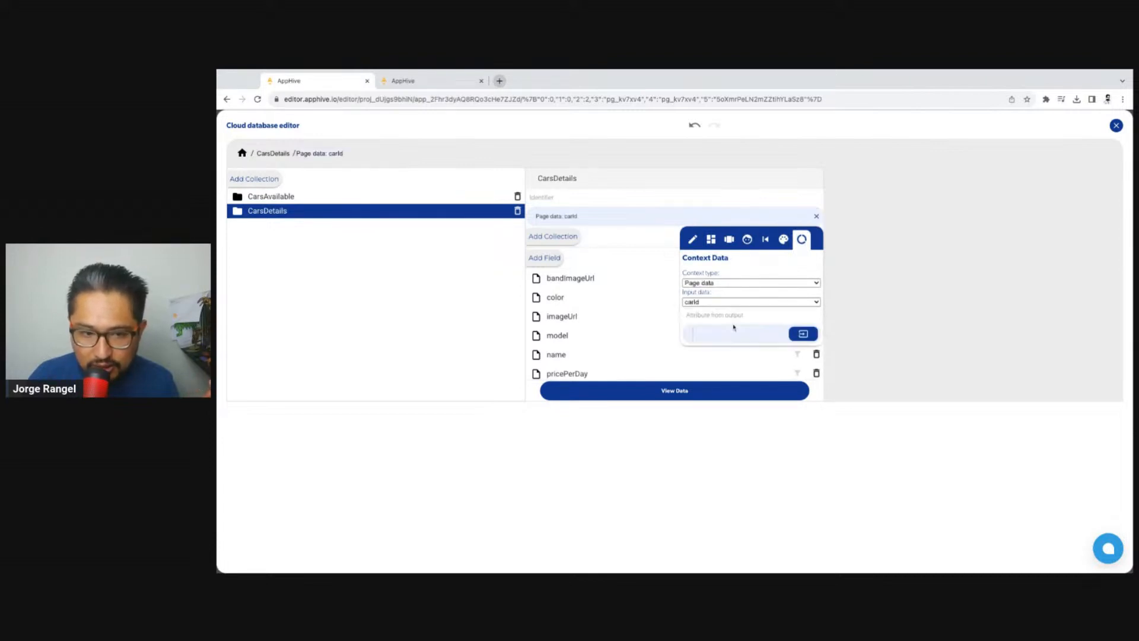
{"action": "left_click", "coordinate": [650, 230]}
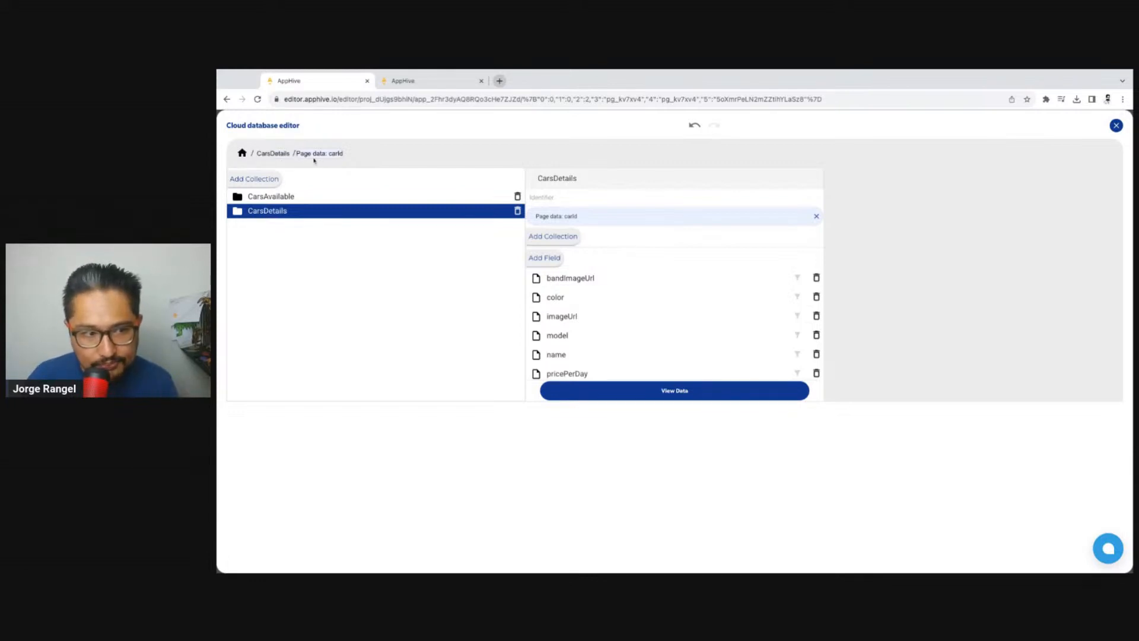
{"action": "left_click", "coordinate": [1116, 125]}
Step: Add a debugLog function to the Data obtained callback, with the Get database data output as its content
{"action": "left_click", "coordinate": [804, 292]}
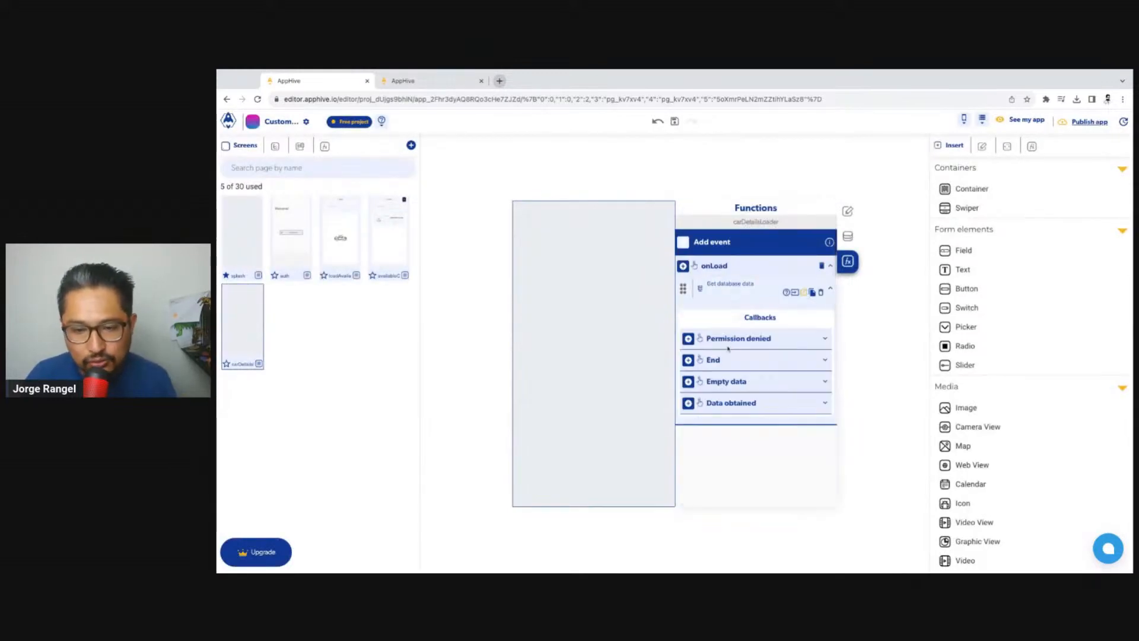
{"action": "left_click", "coordinate": [688, 405]}
{"action": "left_click", "coordinate": [689, 421]}
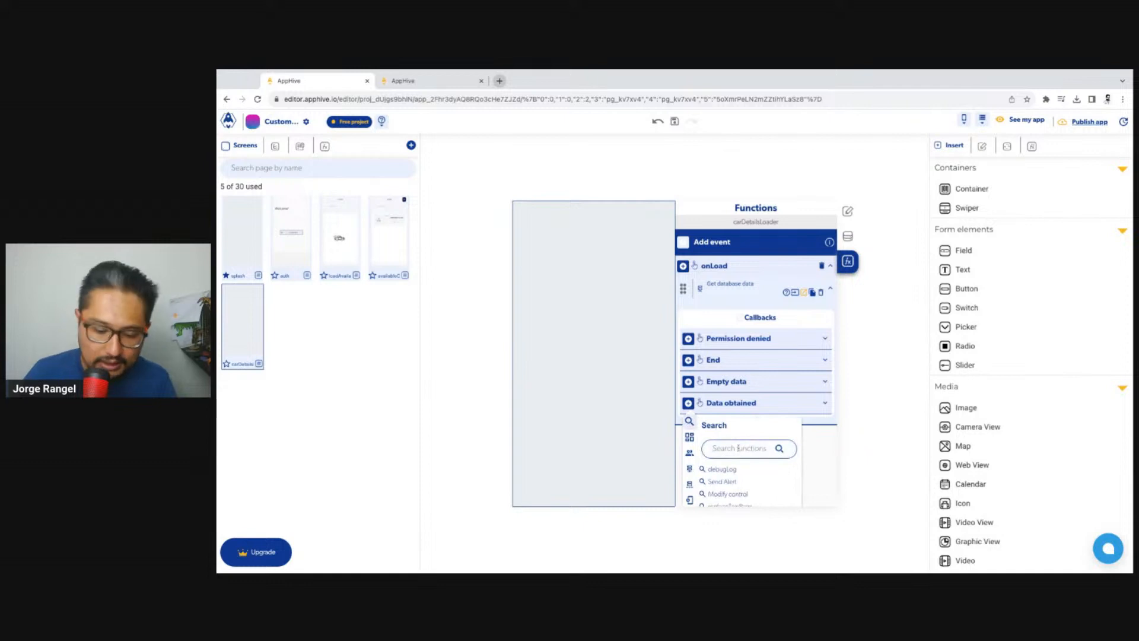
{"action": "type", "text": "deb"}
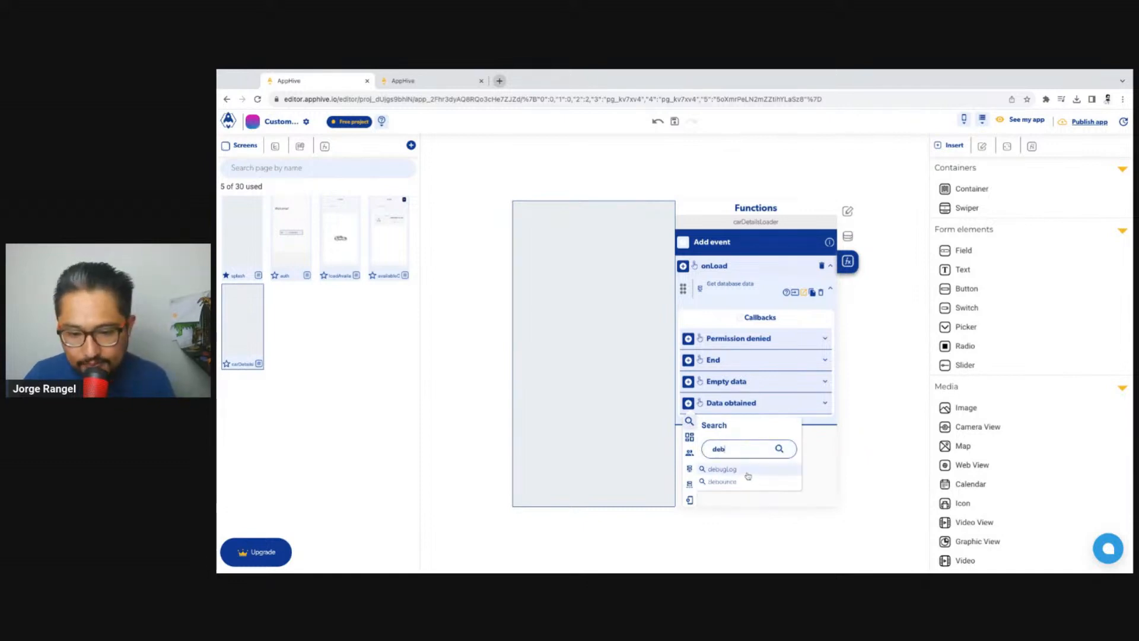
{"action": "left_click", "coordinate": [722, 468]}
{"action": "left_click", "coordinate": [810, 494]}
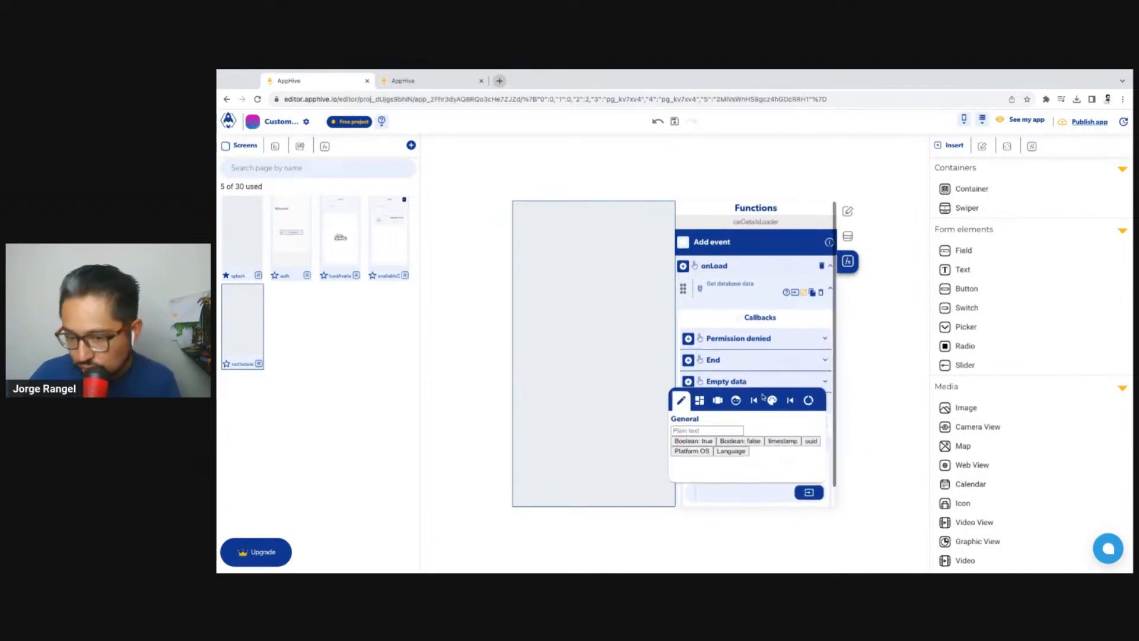
{"action": "left_click", "coordinate": [793, 401]}
{"action": "left_click", "coordinate": [771, 438]}
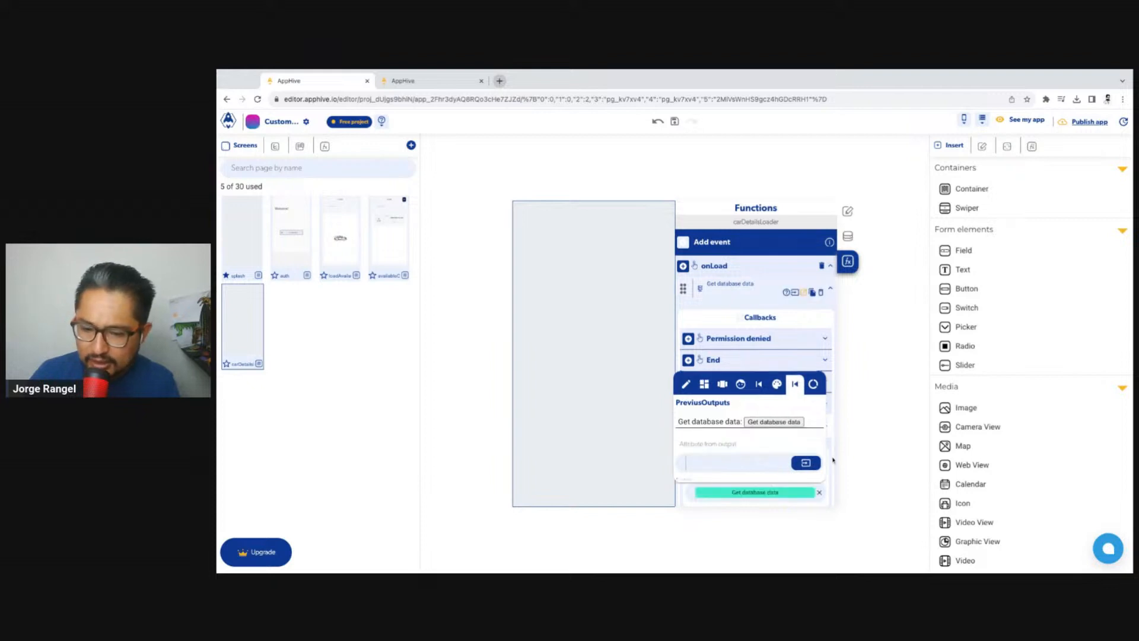
{"action": "left_click", "coordinate": [833, 461]}
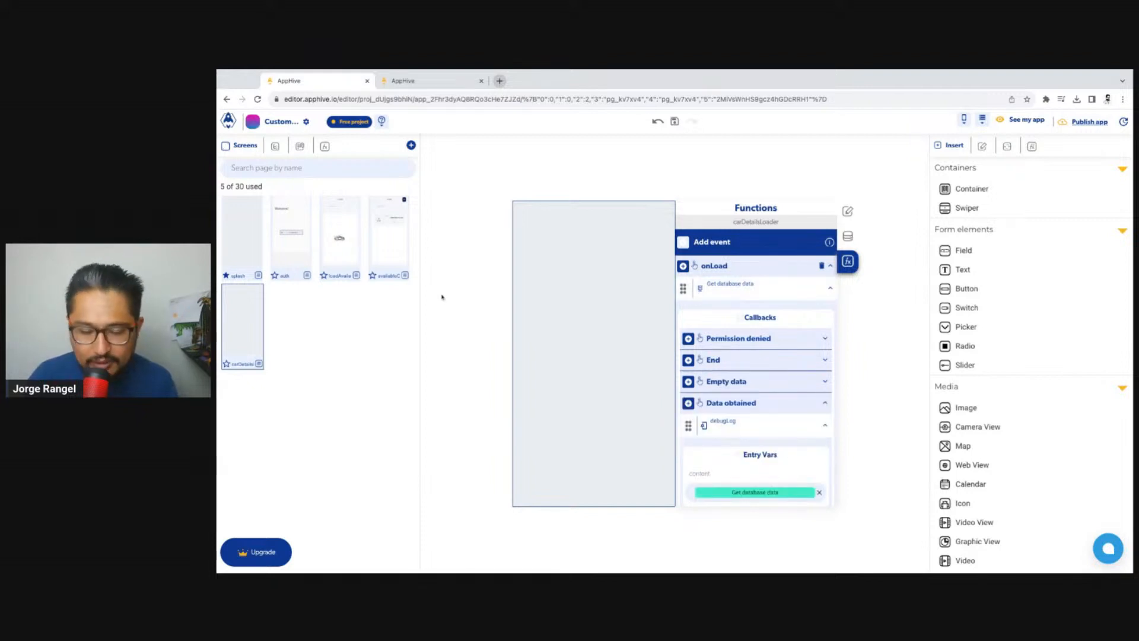
Step: Add an onPress event to the car card's outer container in the list item functions of the availableCars screen
{"action": "left_click", "coordinate": [393, 246]}
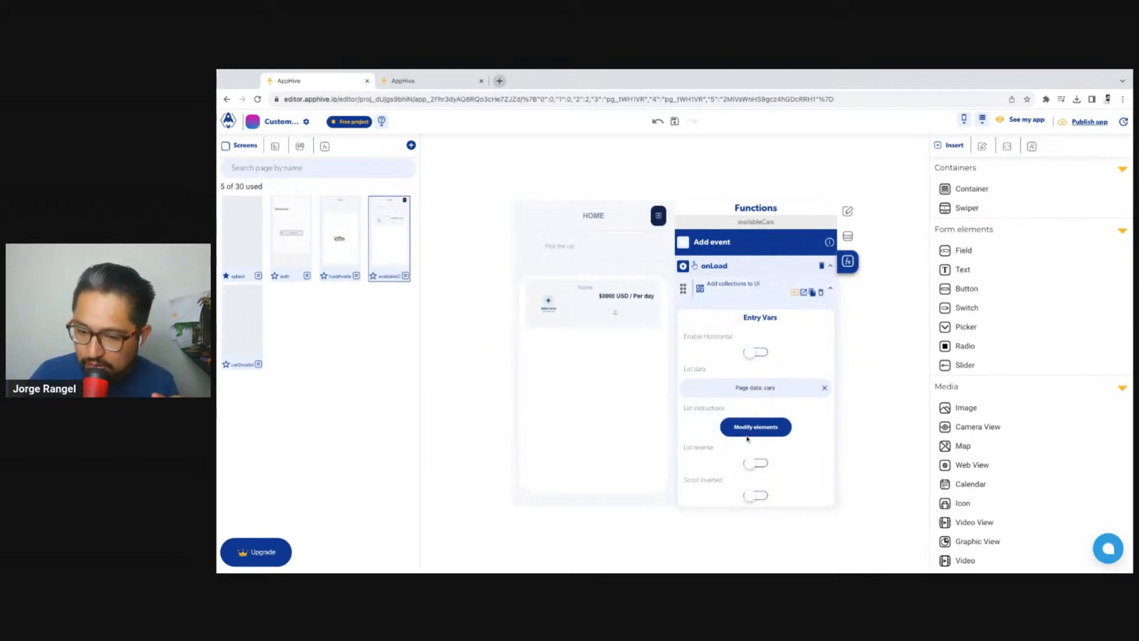
{"action": "left_click", "coordinate": [415, 80]}
{"action": "left_click", "coordinate": [257, 99]}
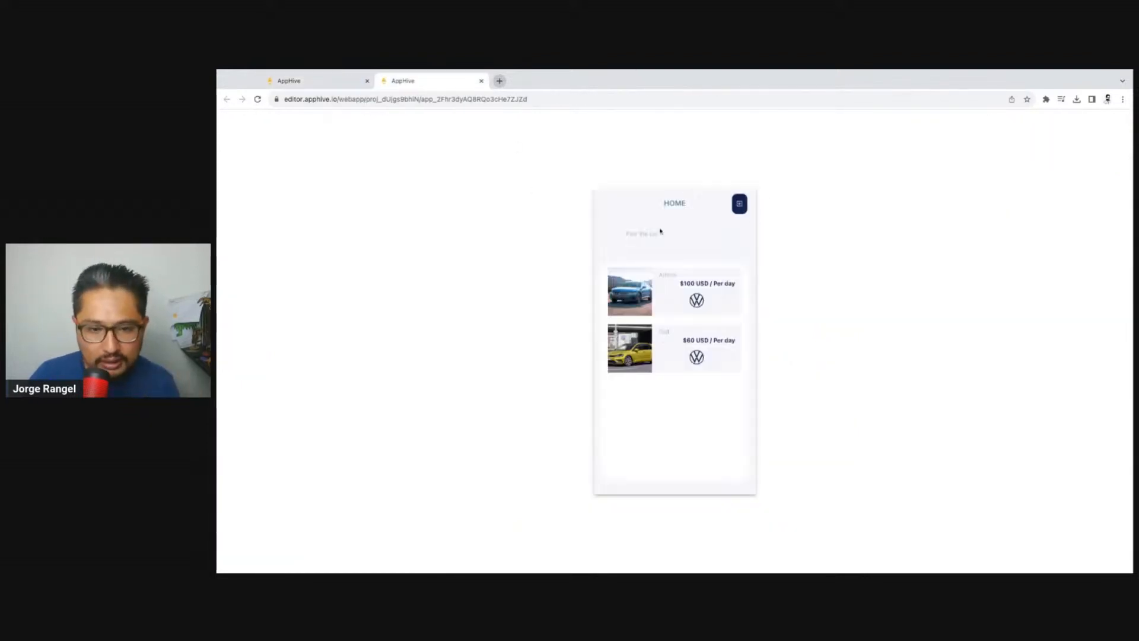
{"action": "left_click", "coordinate": [326, 83]}
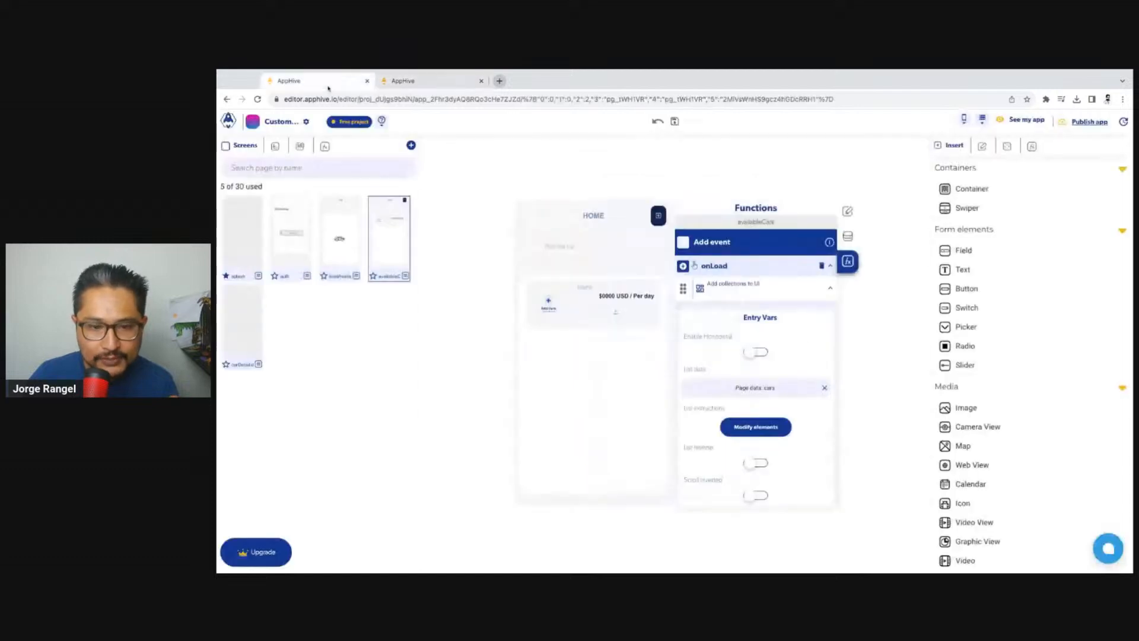
{"action": "left_click", "coordinate": [786, 426]}
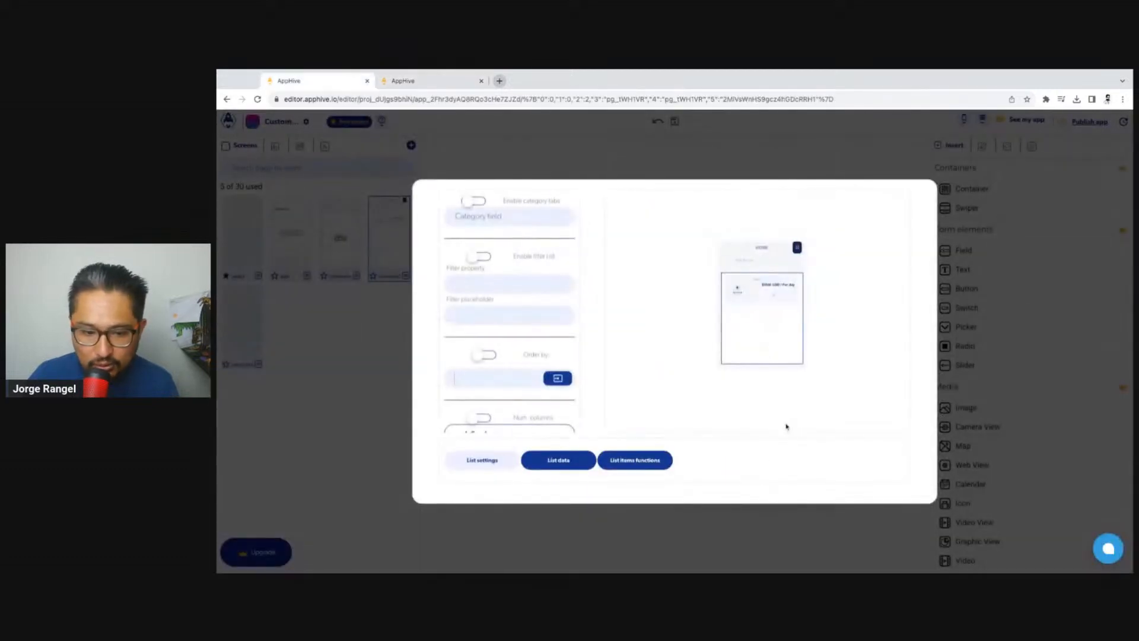
{"action": "left_click", "coordinate": [655, 463]}
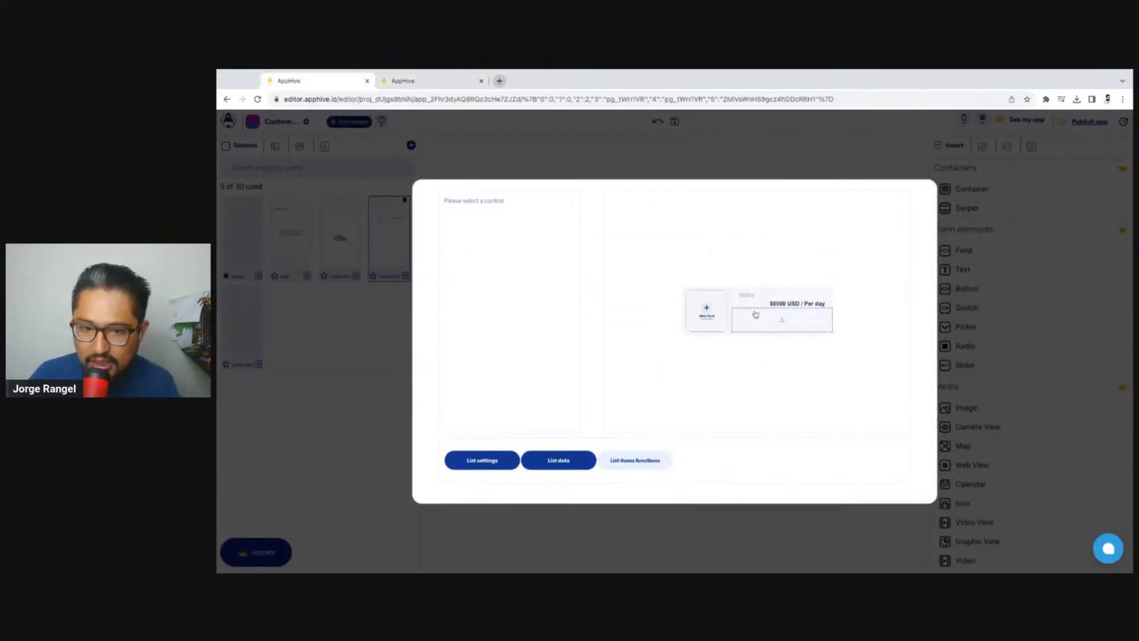
{"action": "left_click", "coordinate": [789, 292]}
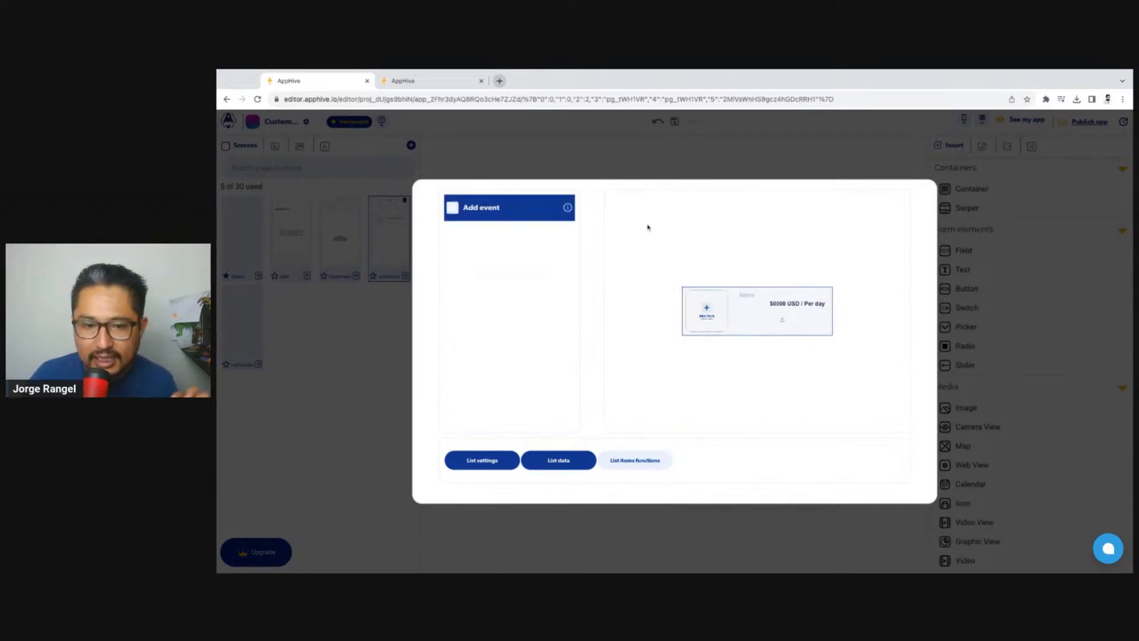
{"action": "left_click", "coordinate": [451, 212]}
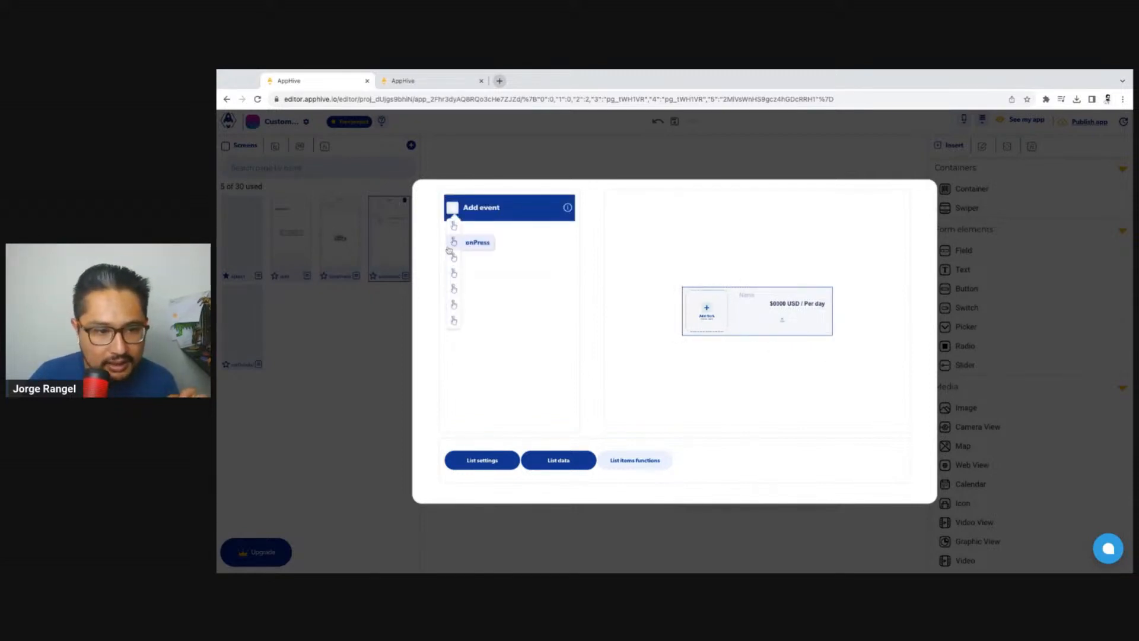
{"action": "left_click", "coordinate": [476, 241]}
{"action": "left_click", "coordinate": [428, 81]}
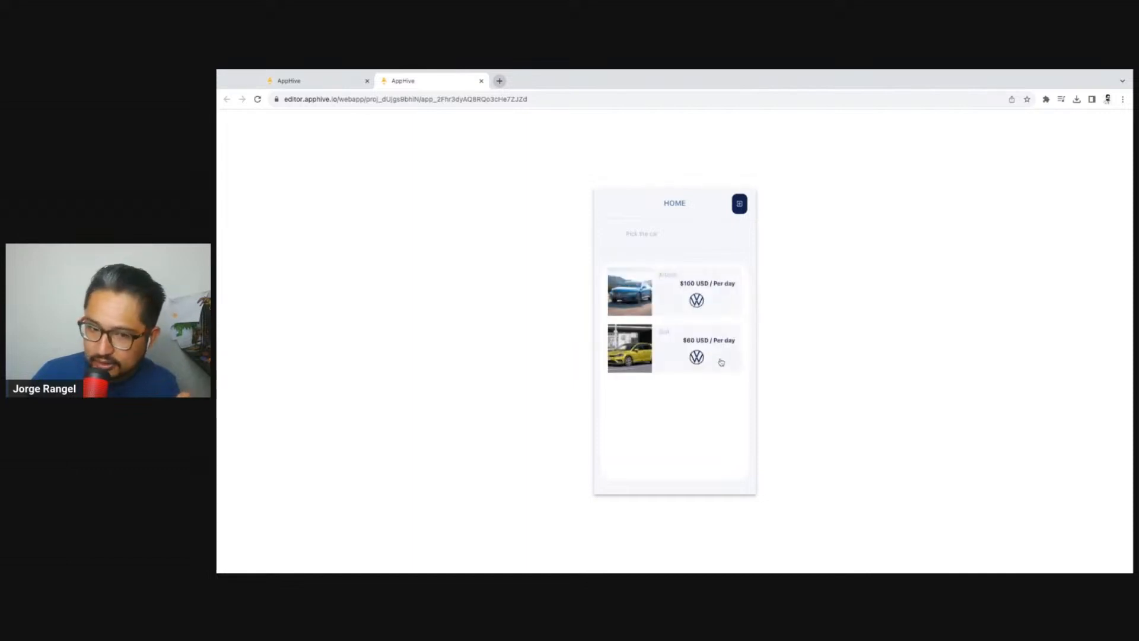
{"action": "left_click", "coordinate": [334, 83]}
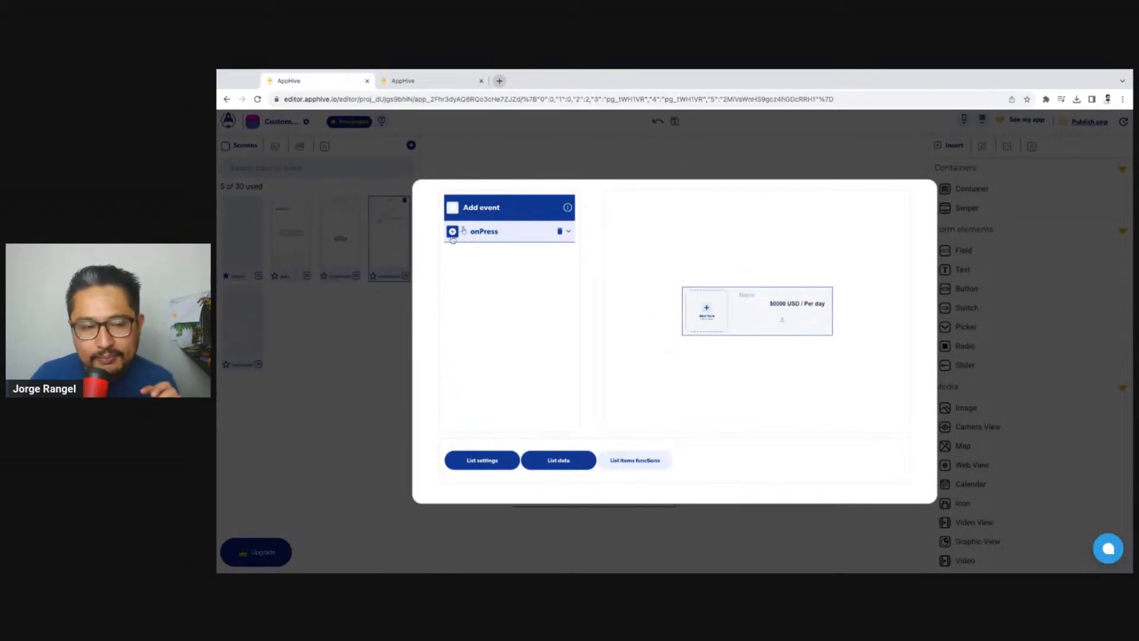
Step: Add a replaceTopPage function to the card's onPress event with carDetailsLoader as the page transition
{"action": "left_click", "coordinate": [452, 231]}
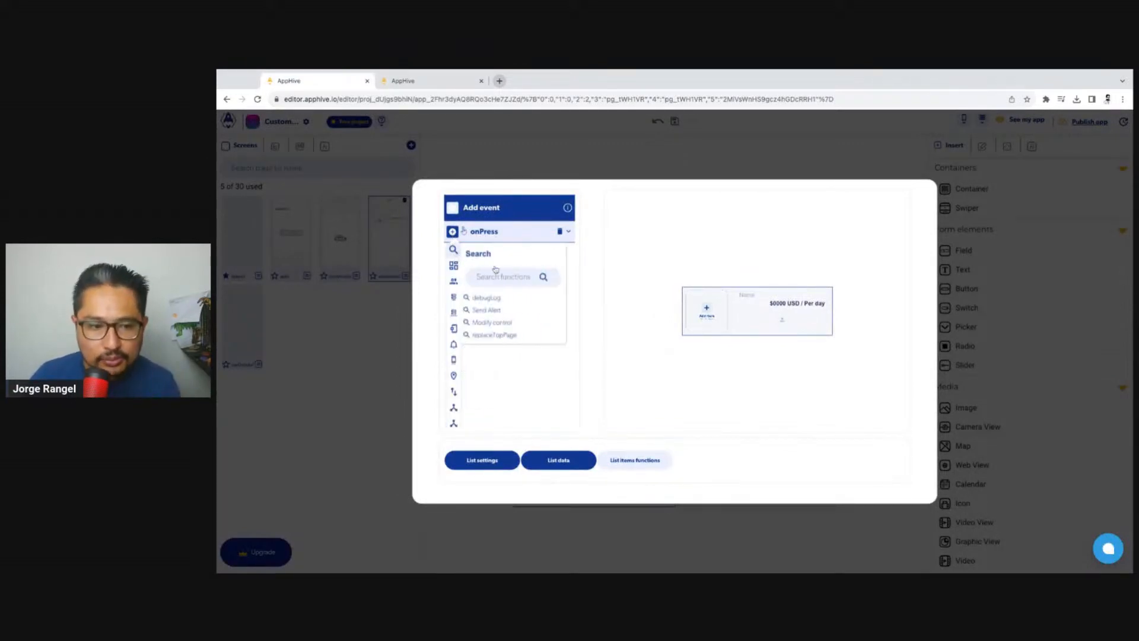
{"action": "type", "text": "rep"}
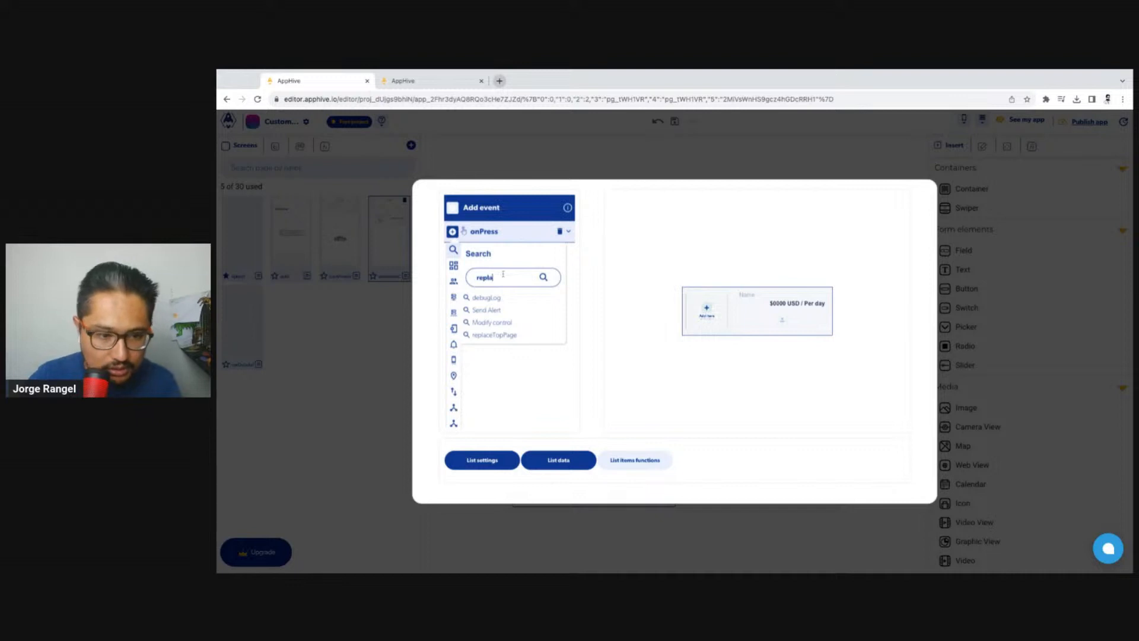
{"action": "type", "text": "la"}
{"action": "left_click", "coordinate": [493, 297]}
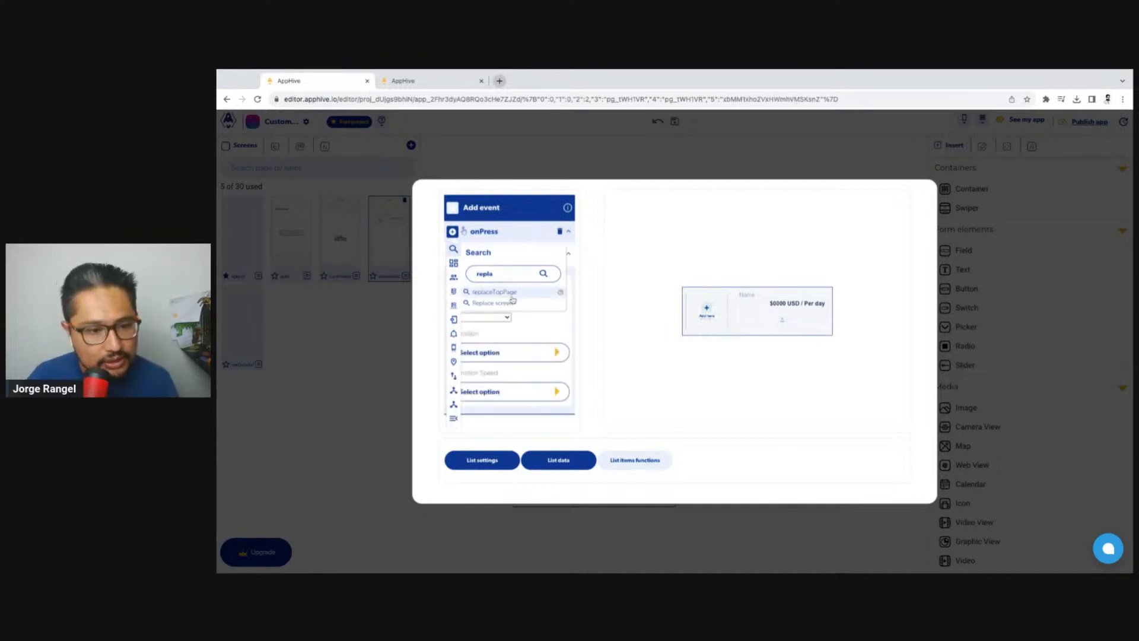
{"action": "left_click", "coordinate": [488, 320]}
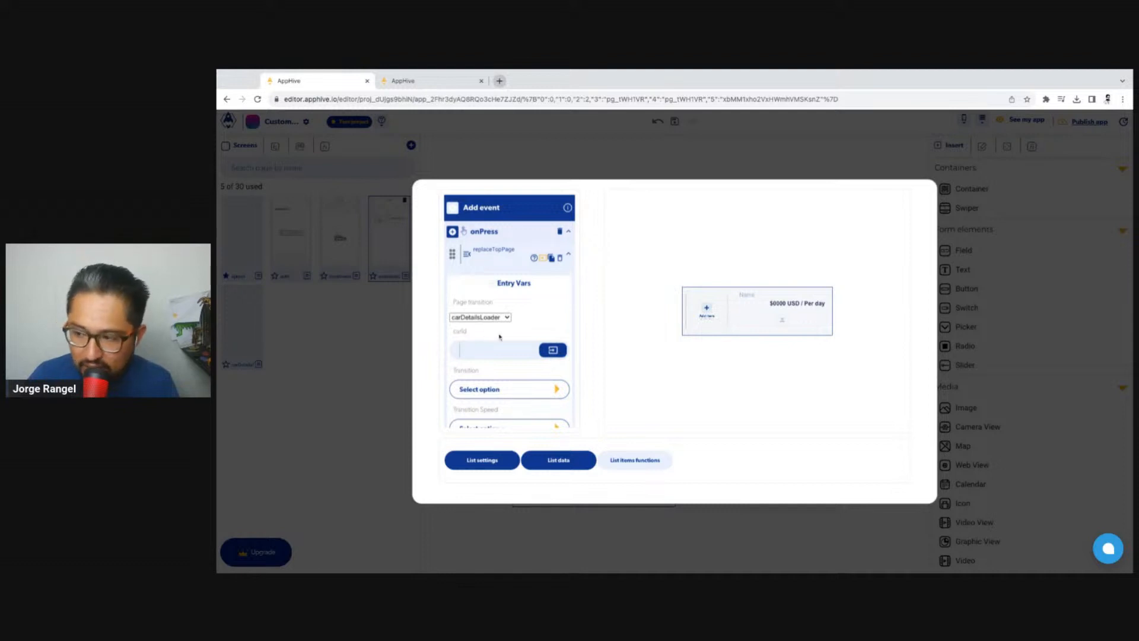
Step: Set the carId passed by replaceTopPage to the list context's item Id
{"action": "left_click", "coordinate": [561, 353]}
{"action": "left_click", "coordinate": [528, 378]}
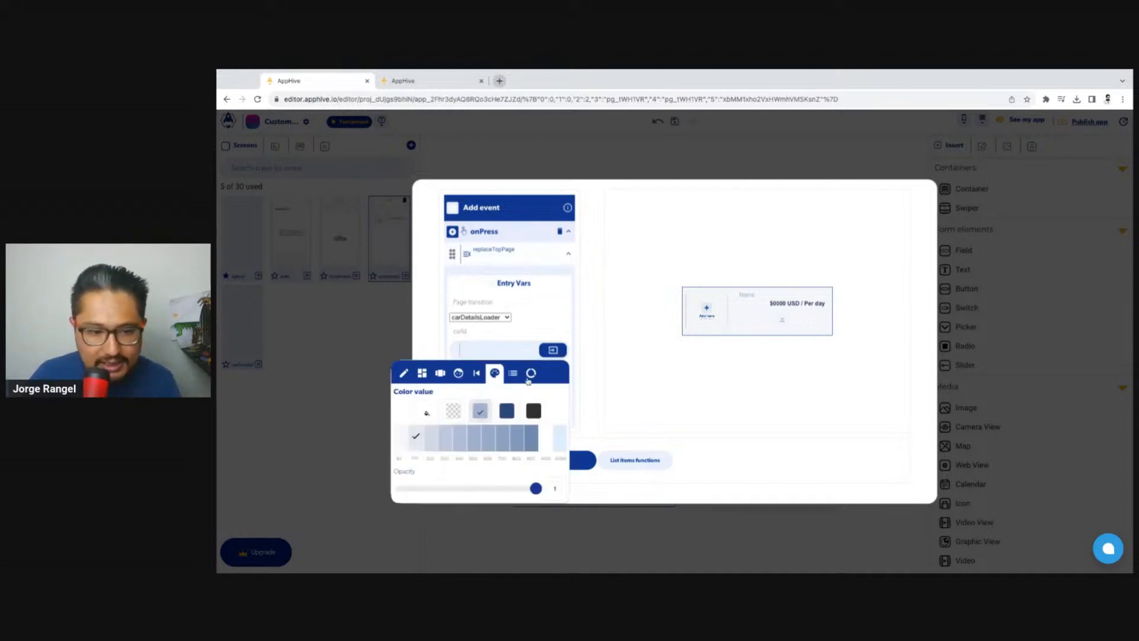
{"action": "left_click", "coordinate": [517, 378]}
{"action": "left_click", "coordinate": [429, 404]}
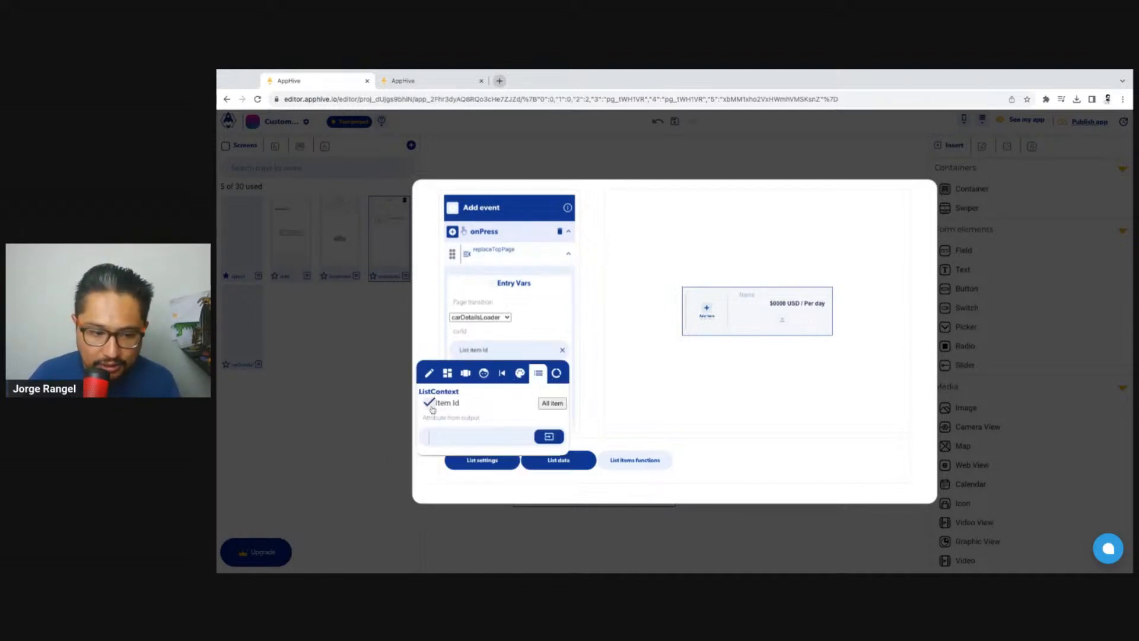
{"action": "left_click", "coordinate": [450, 361]}
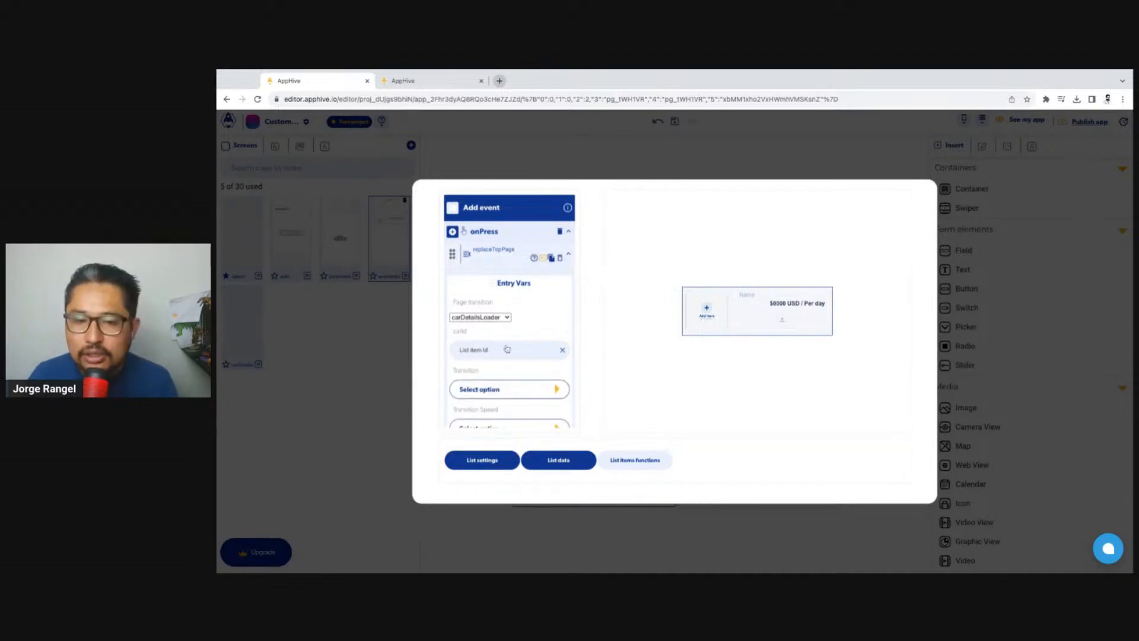
Step: Reload the app preview in the other browser tab, open the browser's developer console and clear its messages
{"action": "left_click", "coordinate": [451, 83]}
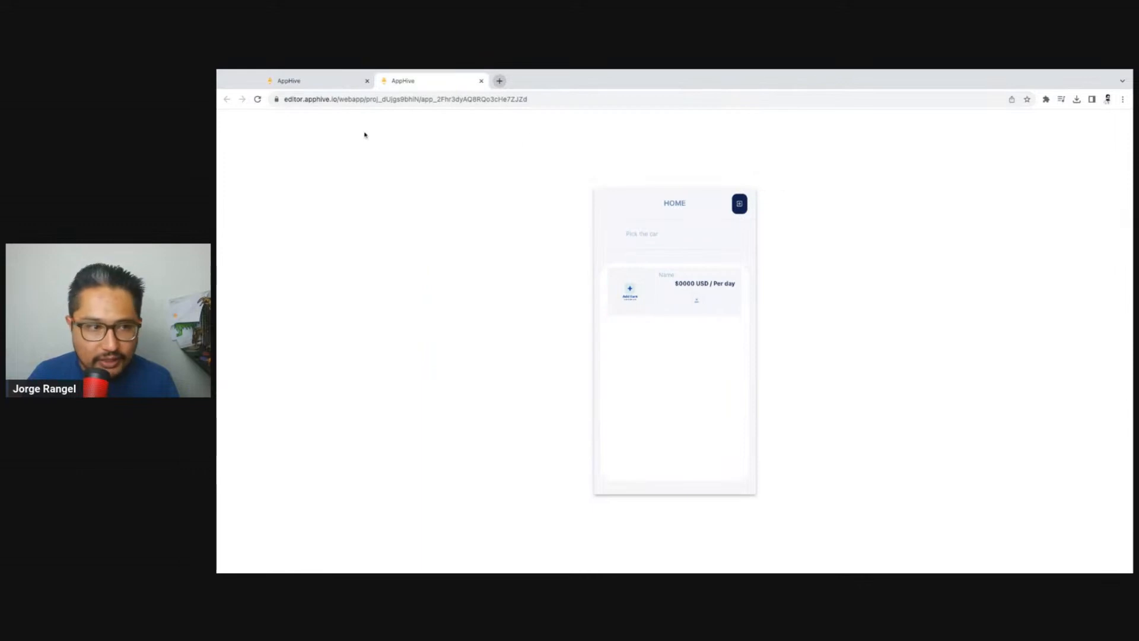
{"action": "left_click", "coordinate": [259, 100]}
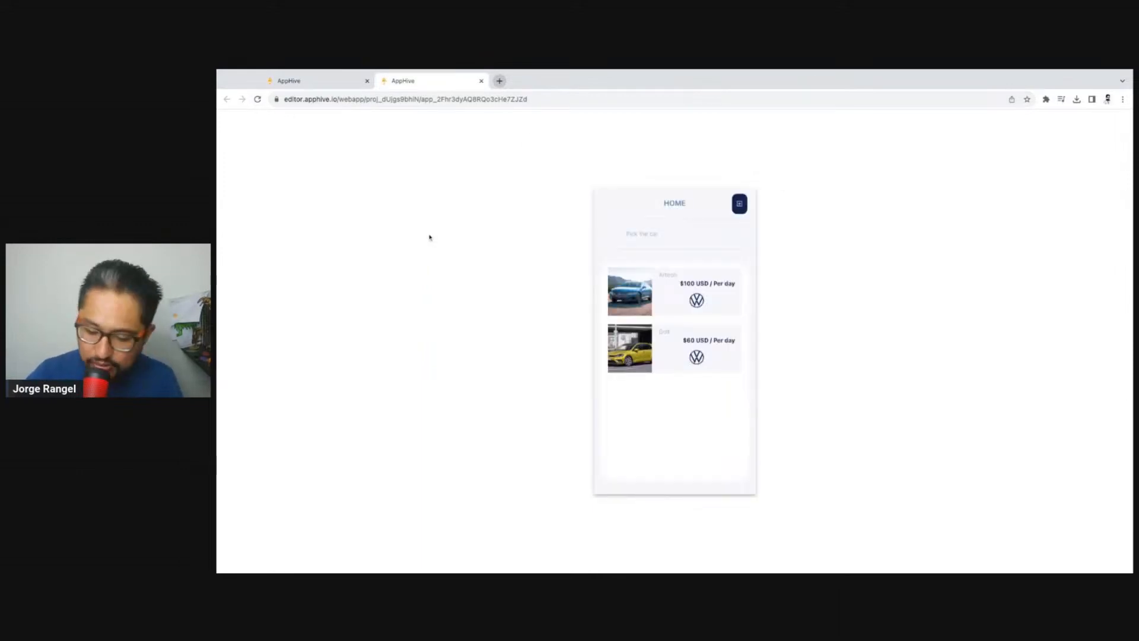
{"action": "key", "text": "super+Tab"}
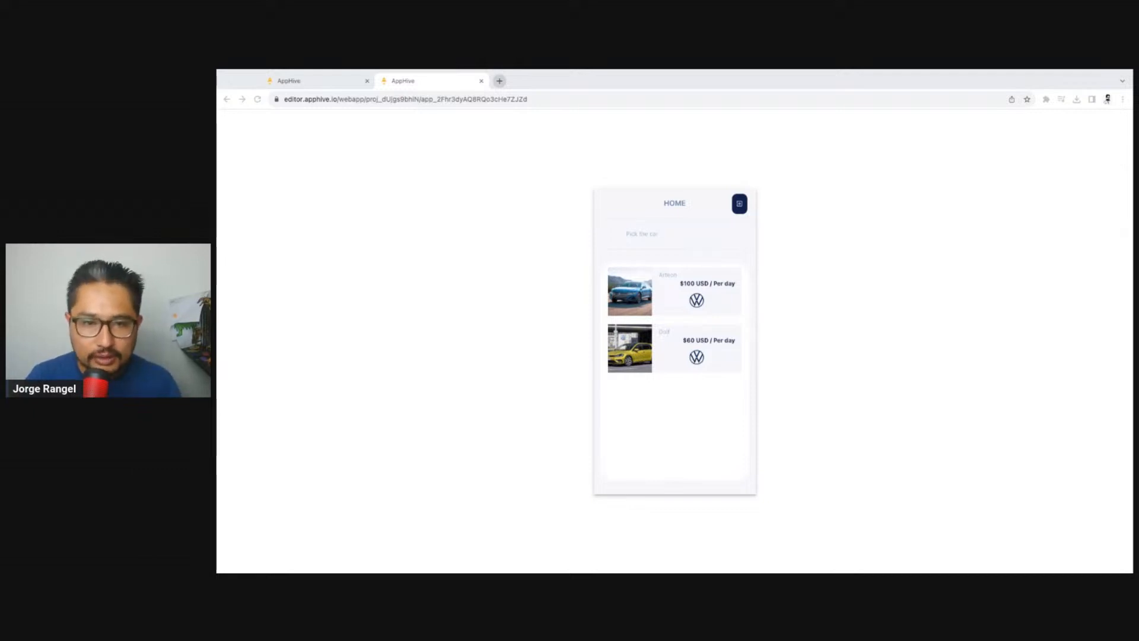
{"action": "left_click", "coordinate": [573, 179]}
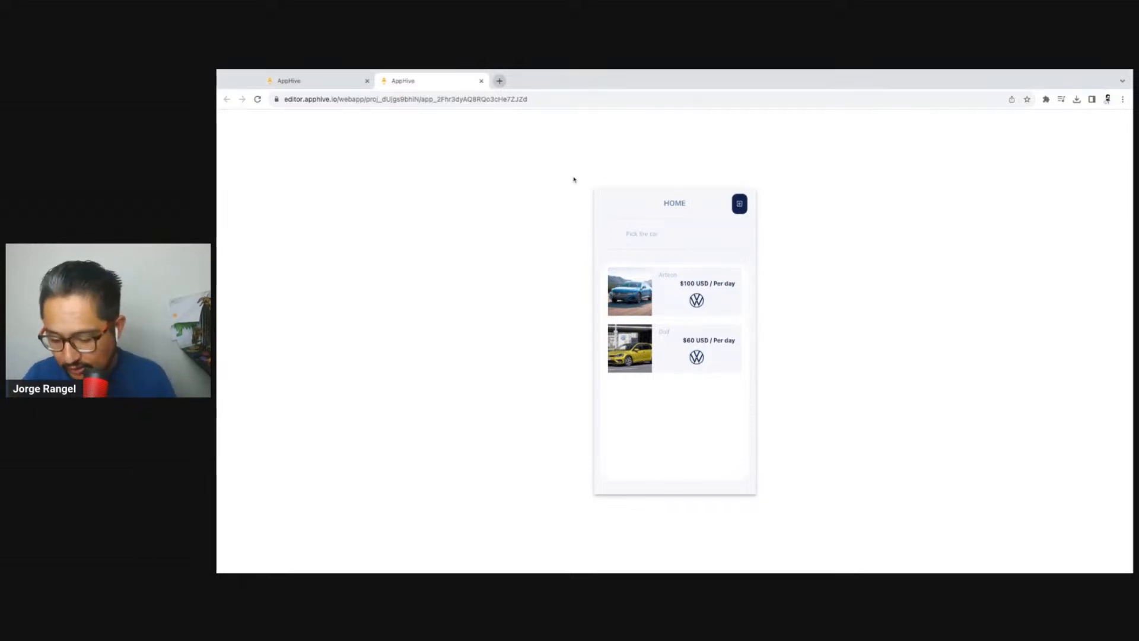
{"action": "key", "text": "super+Tab"}
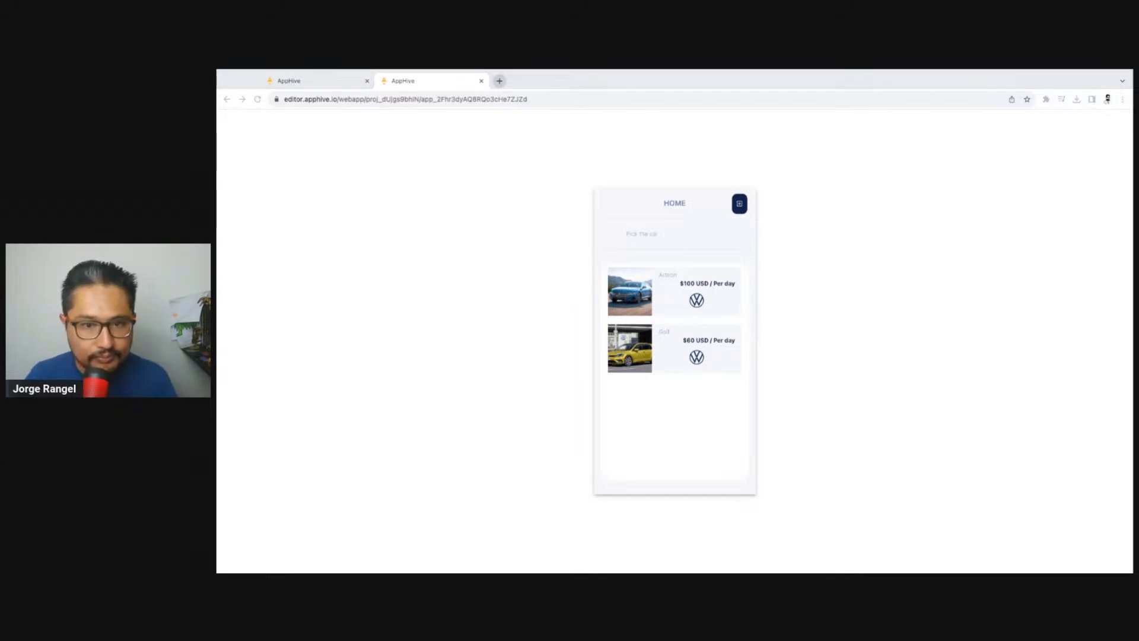
{"action": "left_click", "coordinate": [589, 168]}
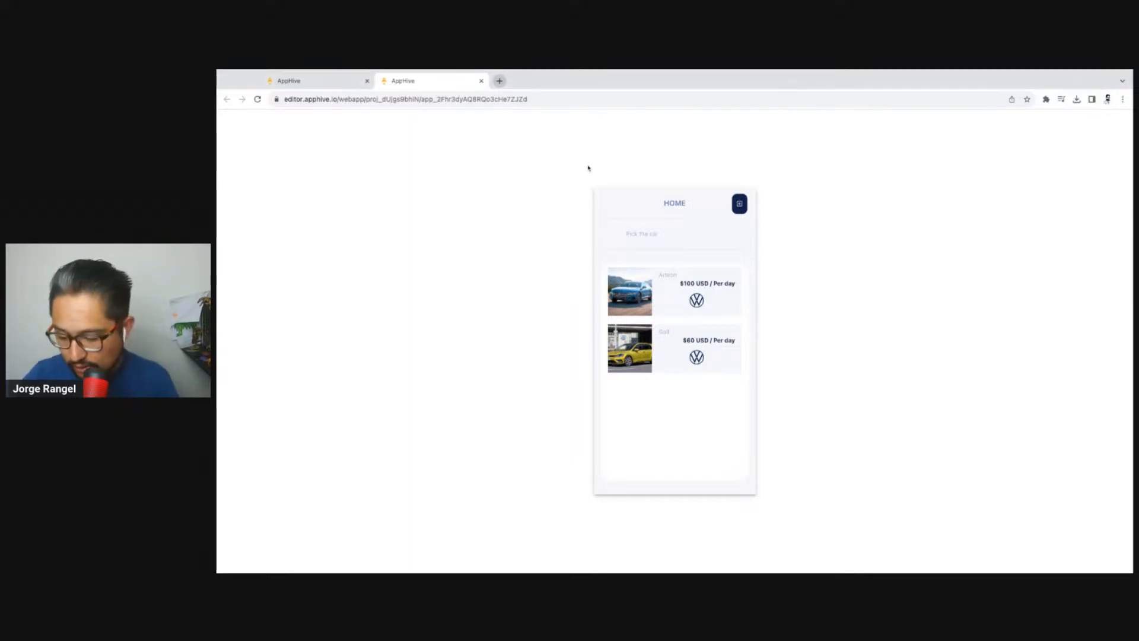
{"action": "key", "text": "super+alt+j"}
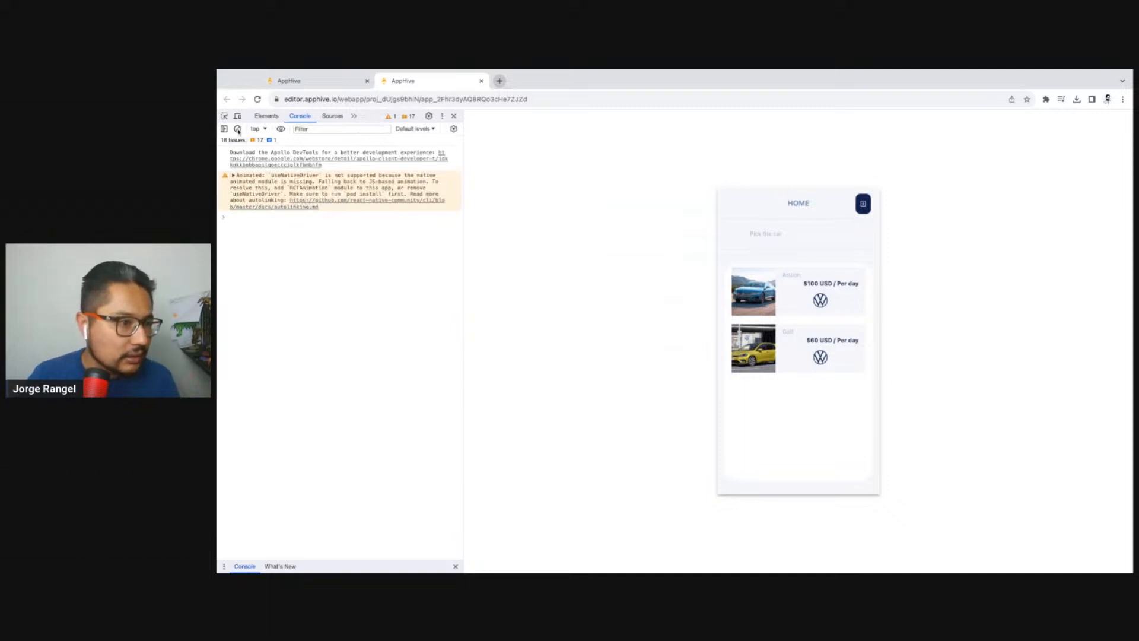
{"action": "left_click", "coordinate": [237, 129]}
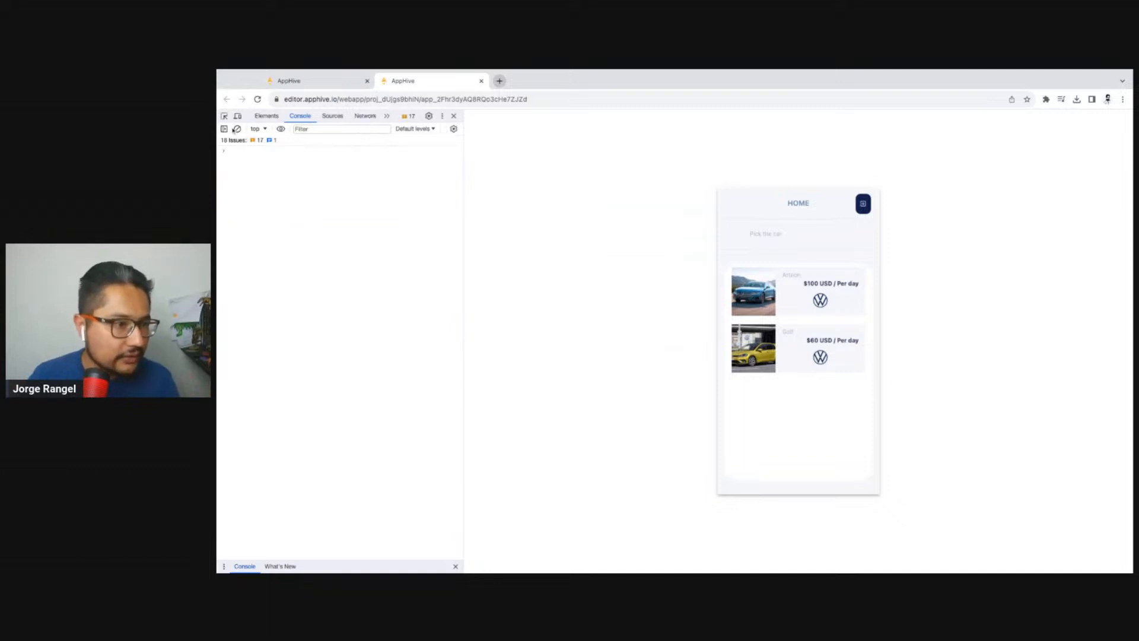
Step: Open the $100 per day car in the app preview and expand its logged record in the console
{"action": "left_click", "coordinate": [817, 291]}
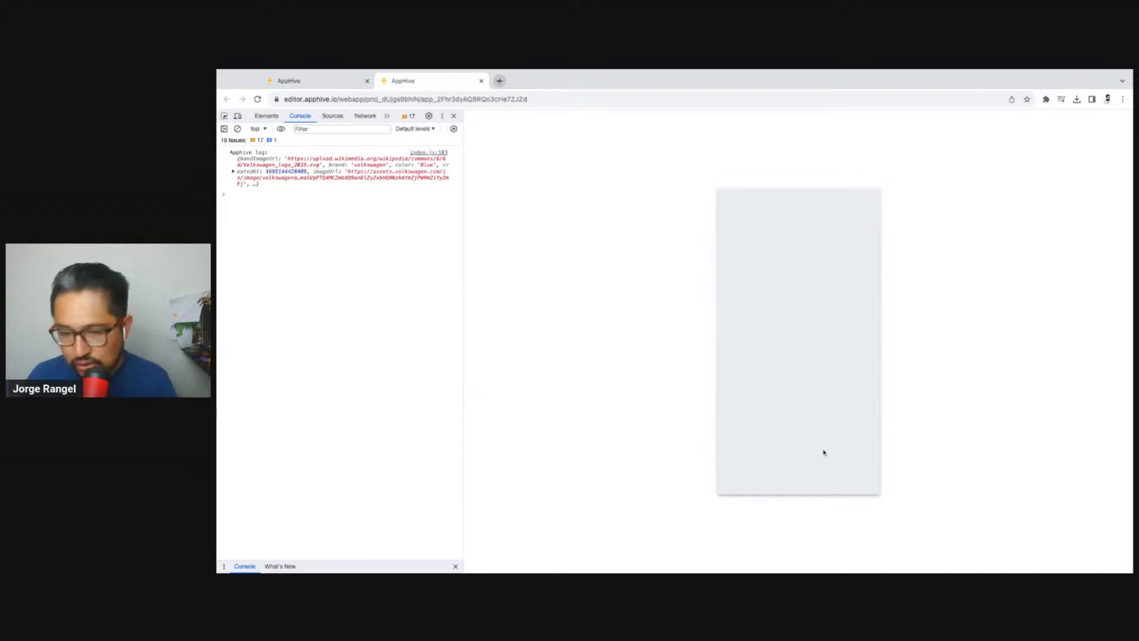
{"action": "left_click", "coordinate": [264, 184]}
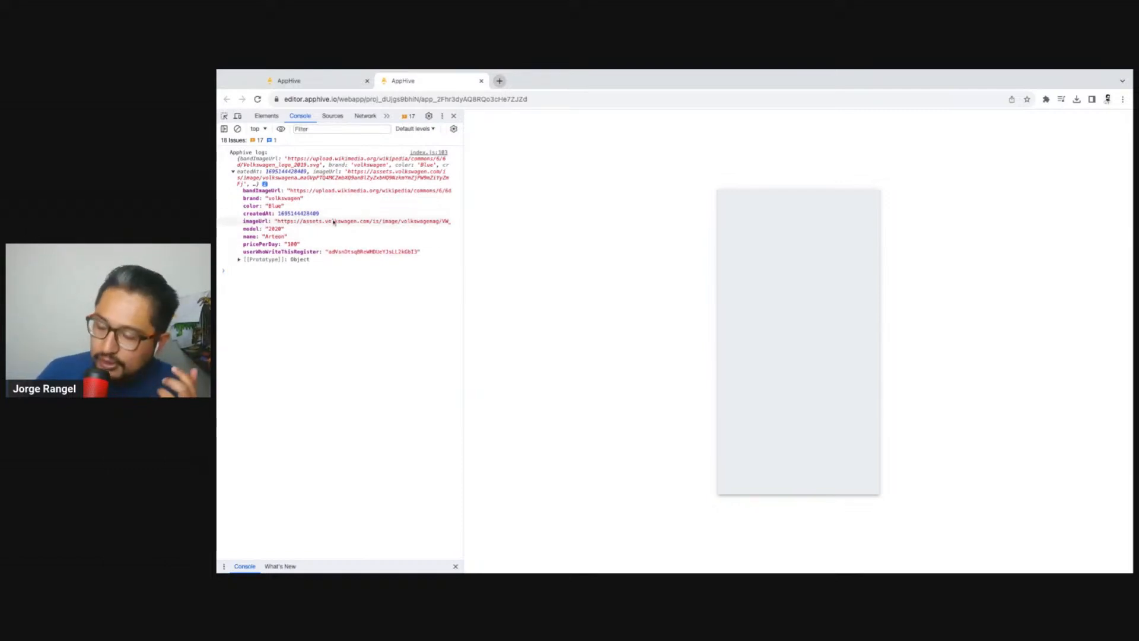
Step: Return to the editor, close the list dialog and add an enlarged Image element to the middle of the carDetailsLoader screen
{"action": "left_click", "coordinate": [321, 87]}
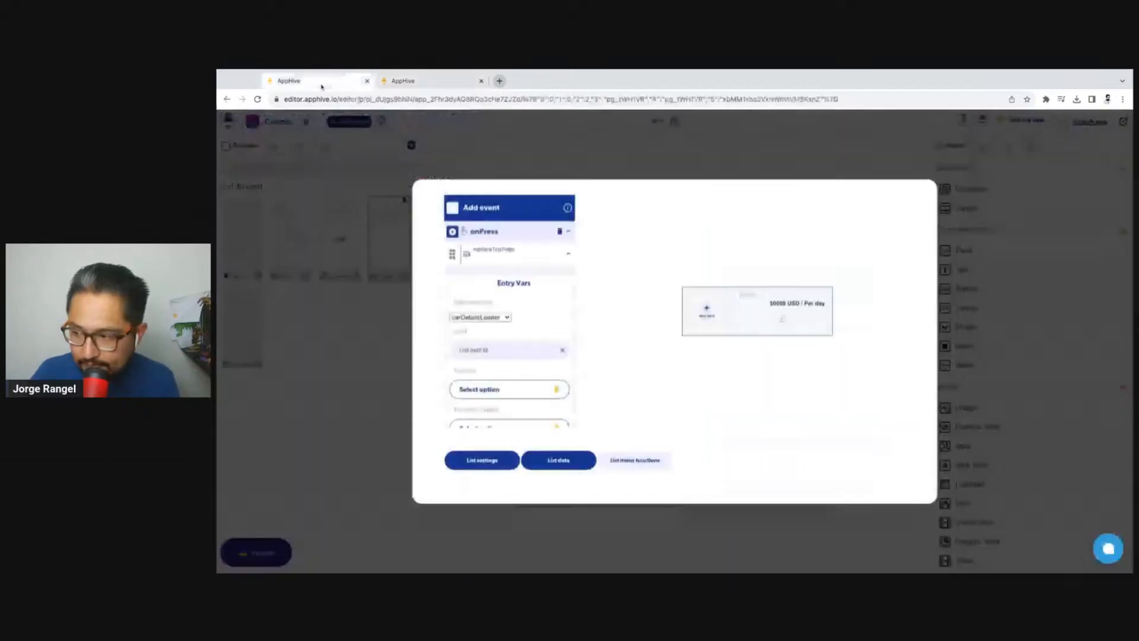
{"action": "left_click", "coordinate": [664, 158]}
{"action": "left_click", "coordinate": [237, 329]}
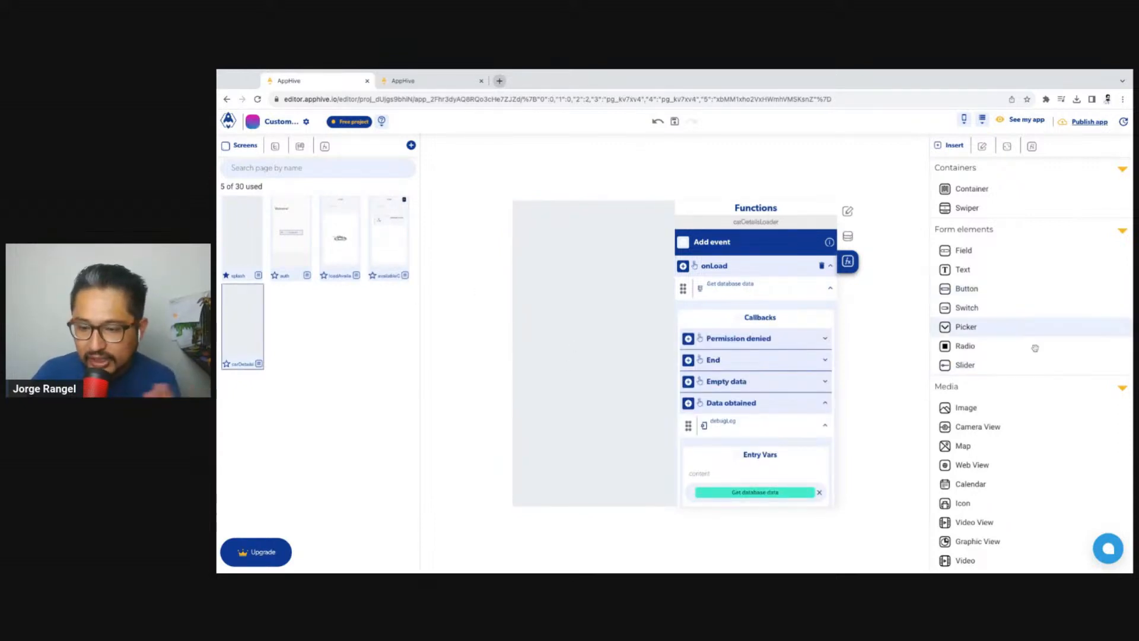
{"action": "left_click_drag", "start_coordinate": [1004, 412], "coordinate": [596, 368]}
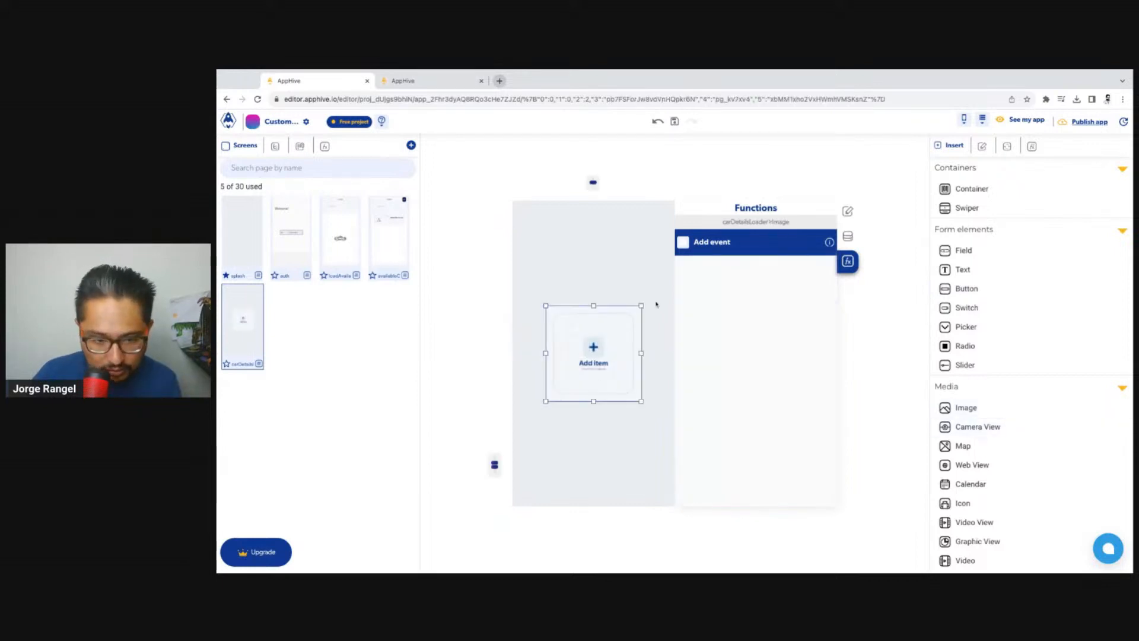
{"action": "left_click_drag", "start_coordinate": [643, 306], "coordinate": [661, 283]}
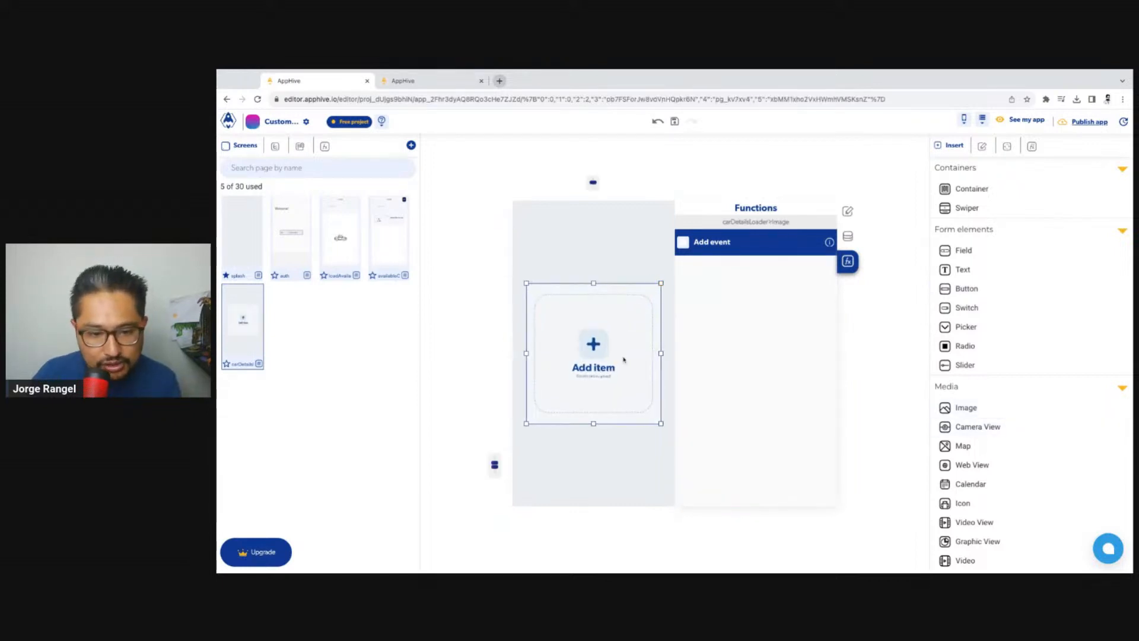
Step: Set the image's media to the saved car animation from the Lotties collection
{"action": "double_click", "coordinate": [608, 390]}
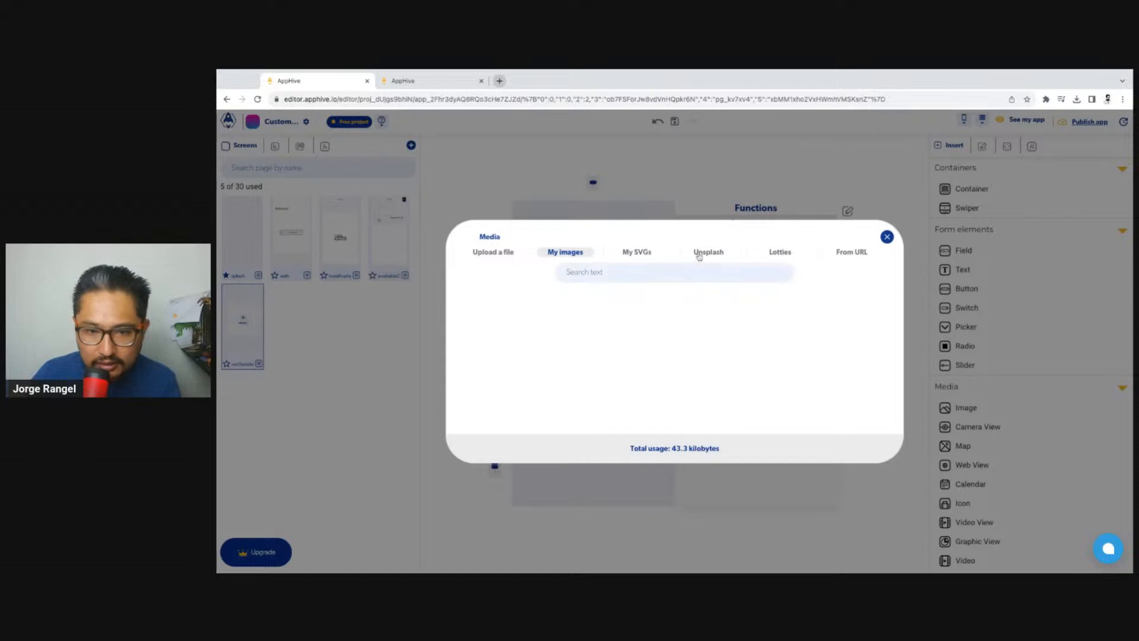
{"action": "left_click", "coordinate": [846, 256]}
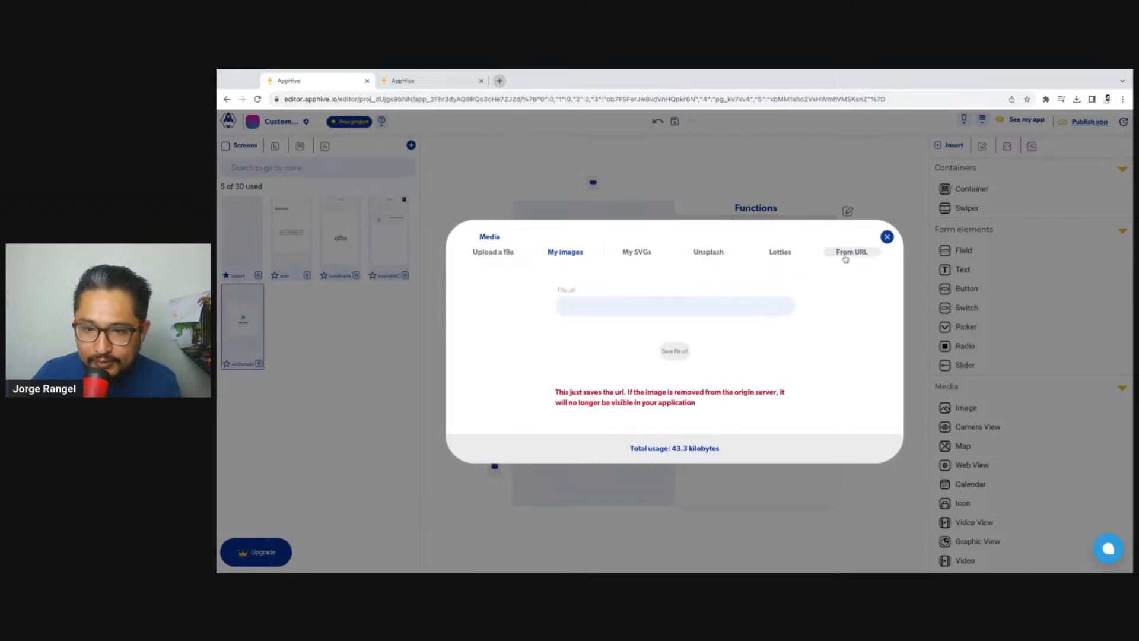
{"action": "left_click", "coordinate": [788, 254]}
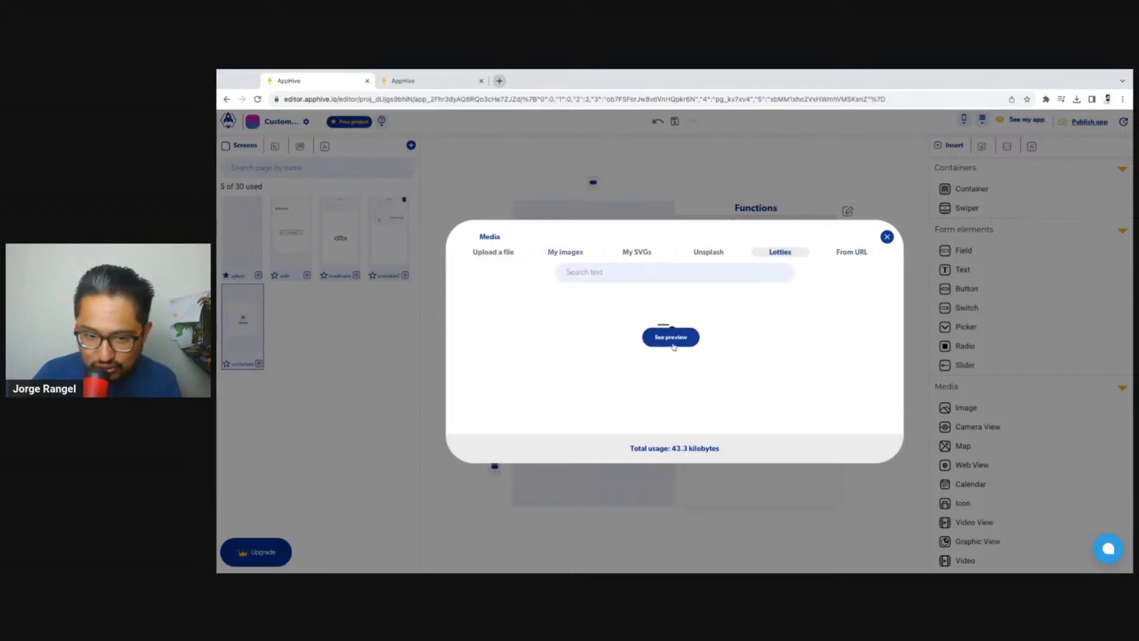
{"action": "left_click", "coordinate": [672, 337]}
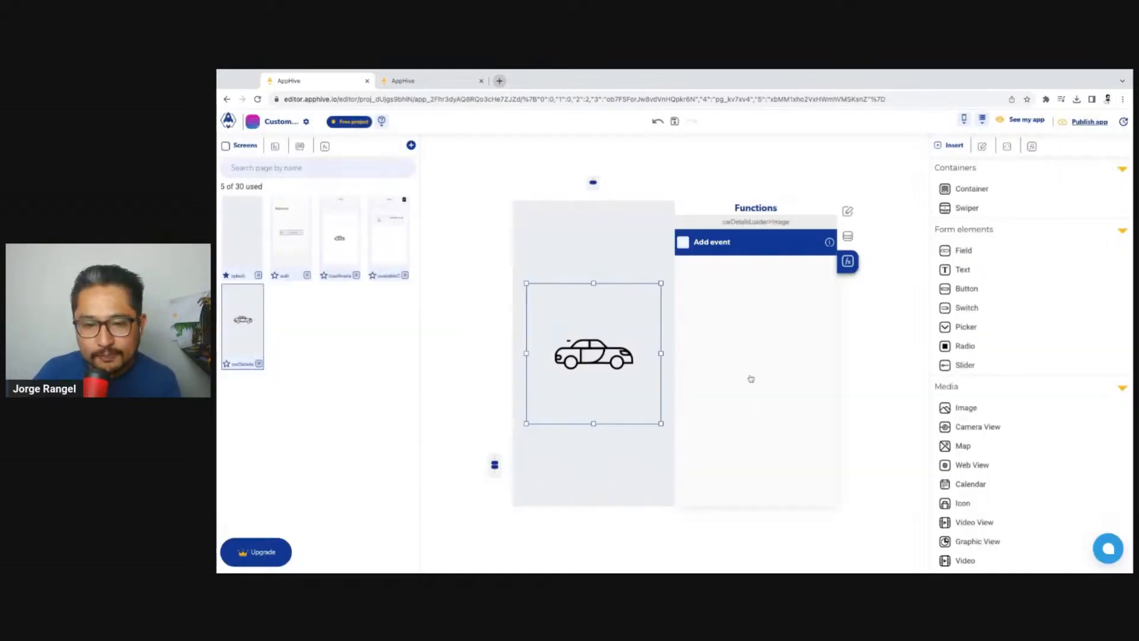
{"action": "left_click", "coordinate": [751, 378]}
Step: Reload the app preview, open the $60 per day car, inspect its logged record and clear the console
{"action": "left_click", "coordinate": [404, 81]}
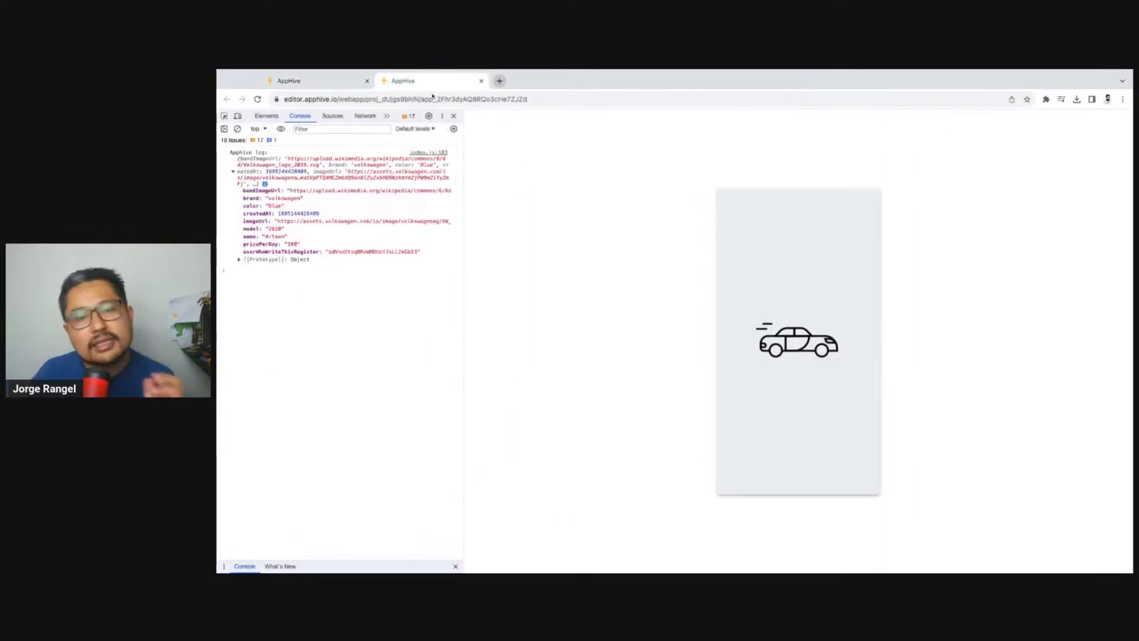
{"action": "left_click", "coordinate": [257, 99]}
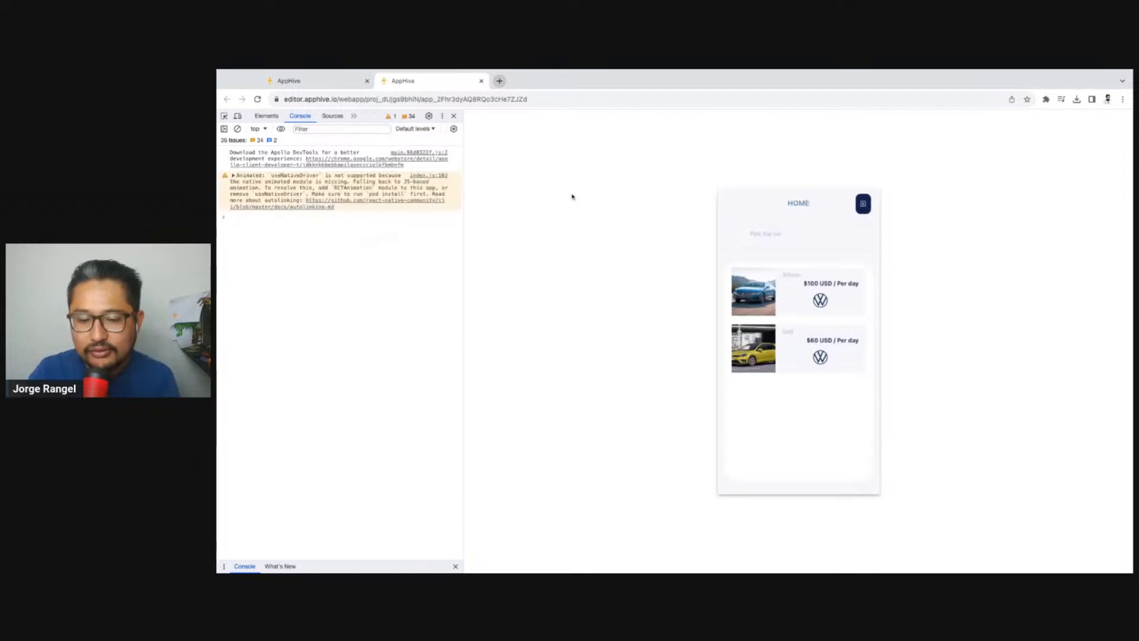
{"action": "left_click", "coordinate": [817, 346]}
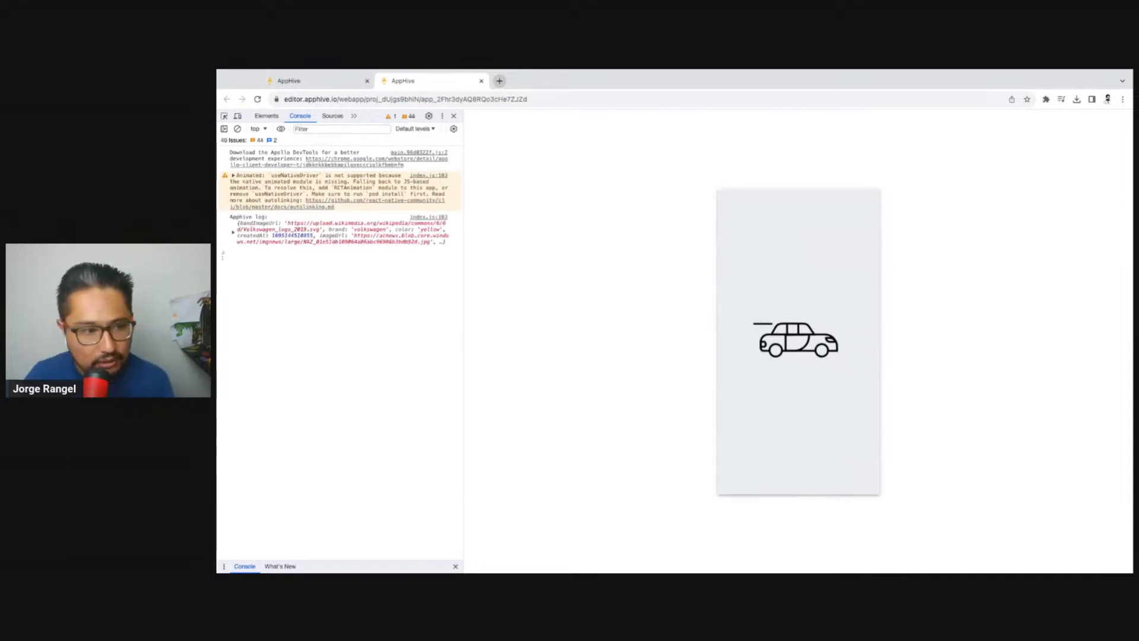
{"action": "left_click", "coordinate": [243, 236]}
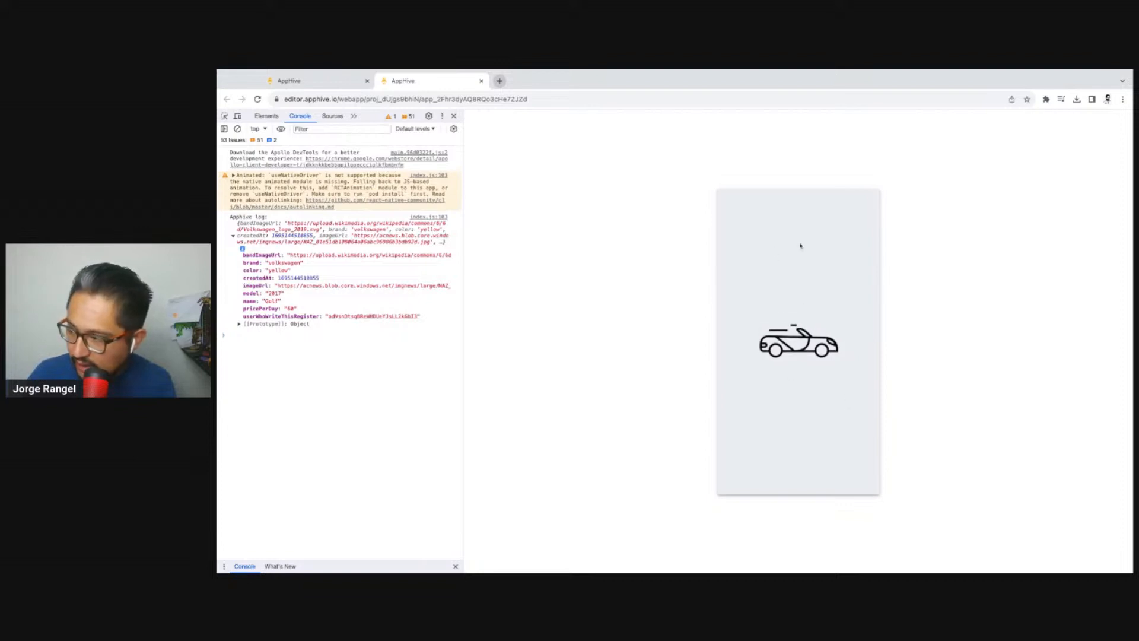
{"action": "left_click", "coordinate": [238, 129]}
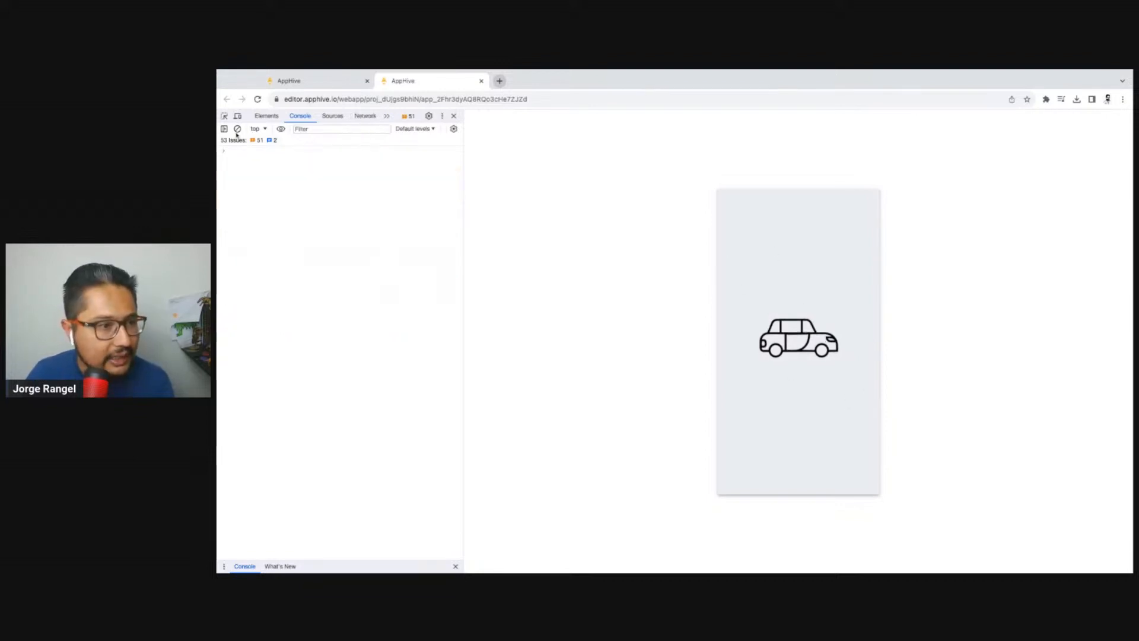
Step: Add a new screen to the project in the editor and set its background color to the palette's lightest shade
{"action": "left_click", "coordinate": [311, 80]}
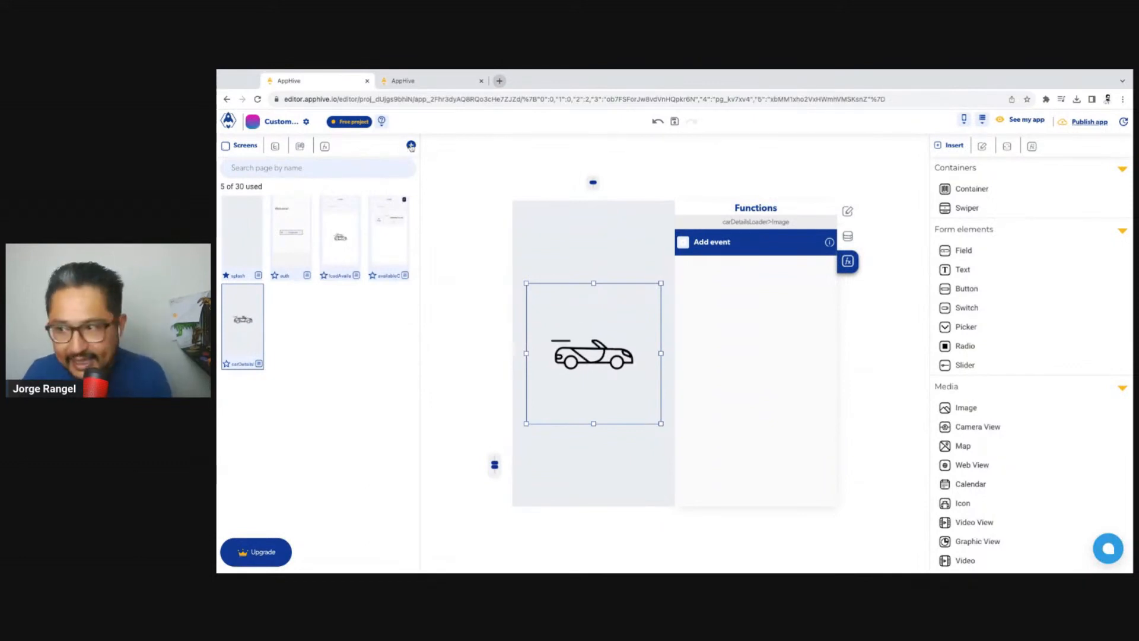
{"action": "left_click", "coordinate": [411, 146]}
{"action": "left_click", "coordinate": [451, 187]}
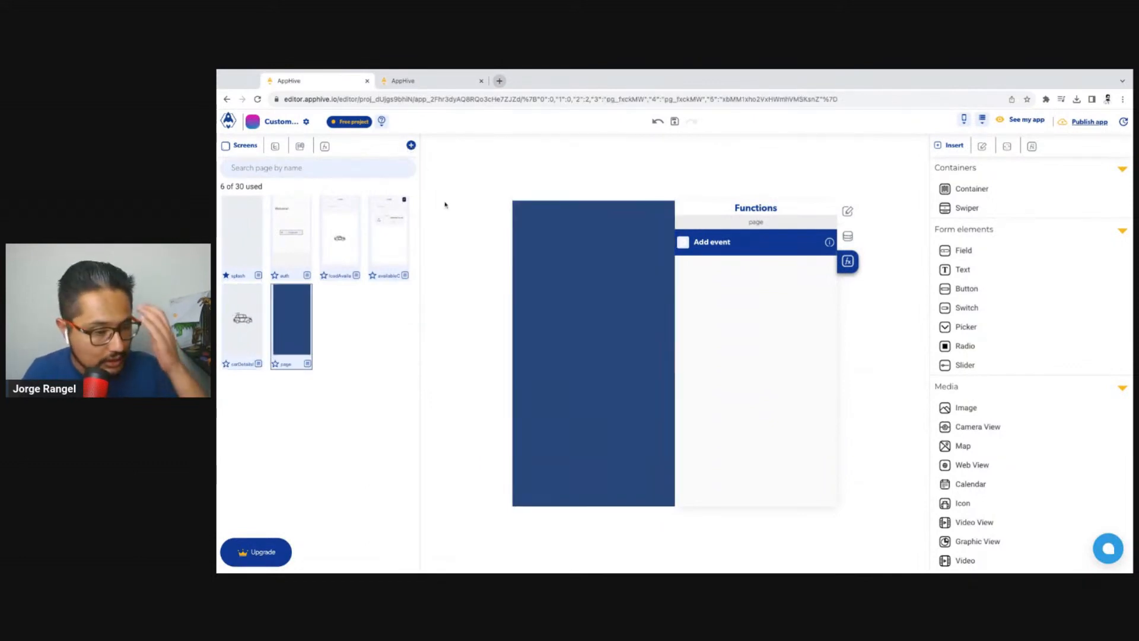
{"action": "left_click", "coordinate": [847, 212]}
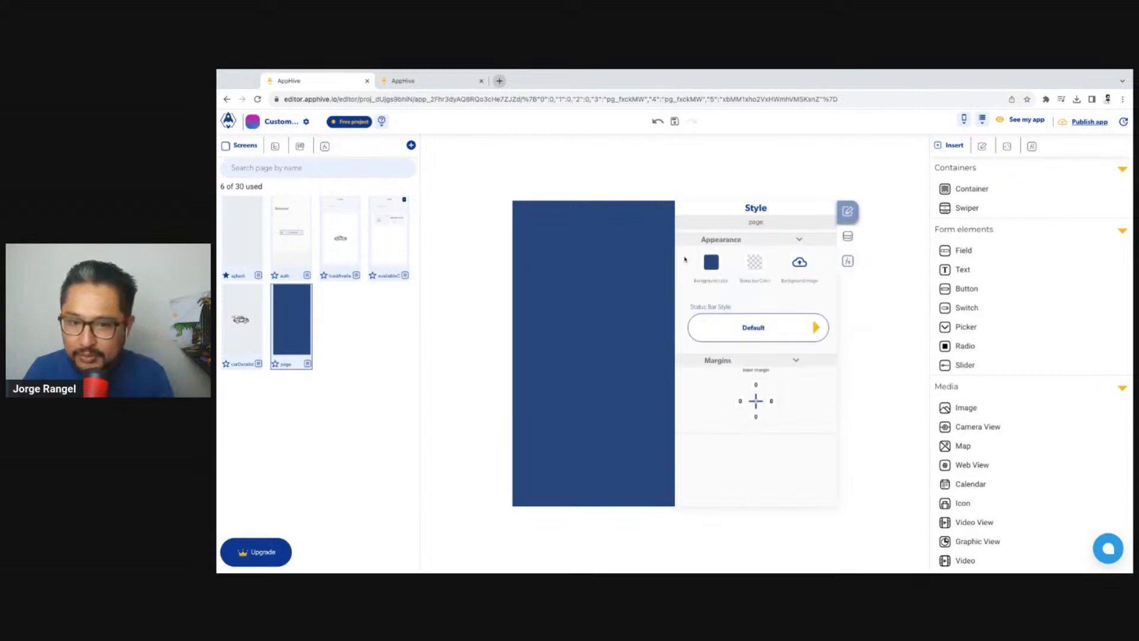
{"action": "left_click", "coordinate": [712, 261]}
{"action": "left_click", "coordinate": [623, 328]}
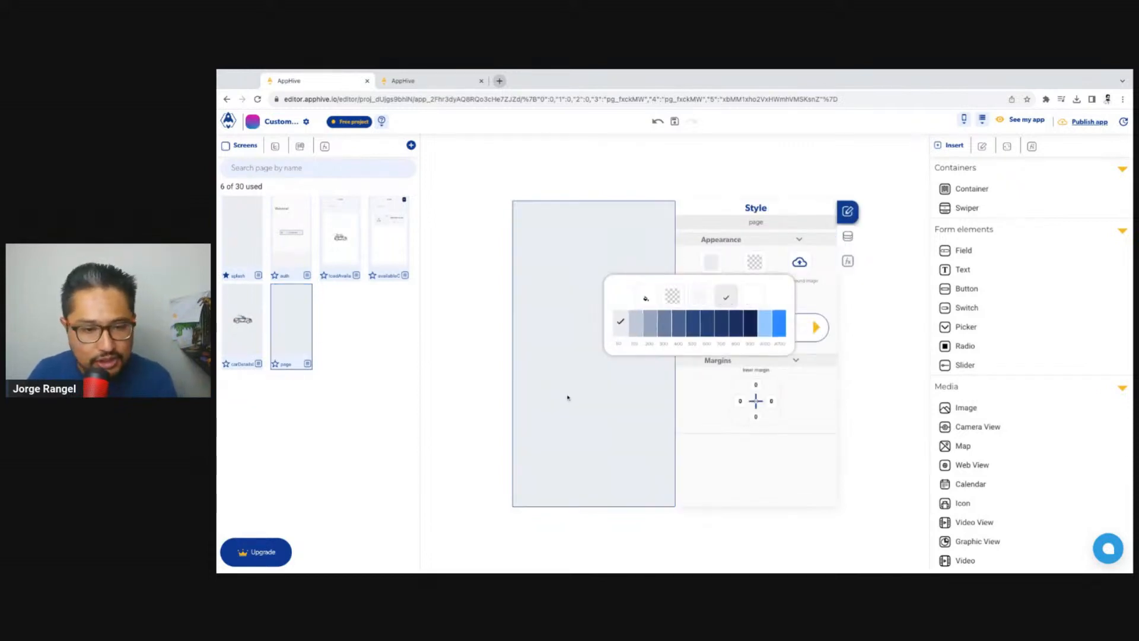
{"action": "left_click", "coordinate": [573, 388]}
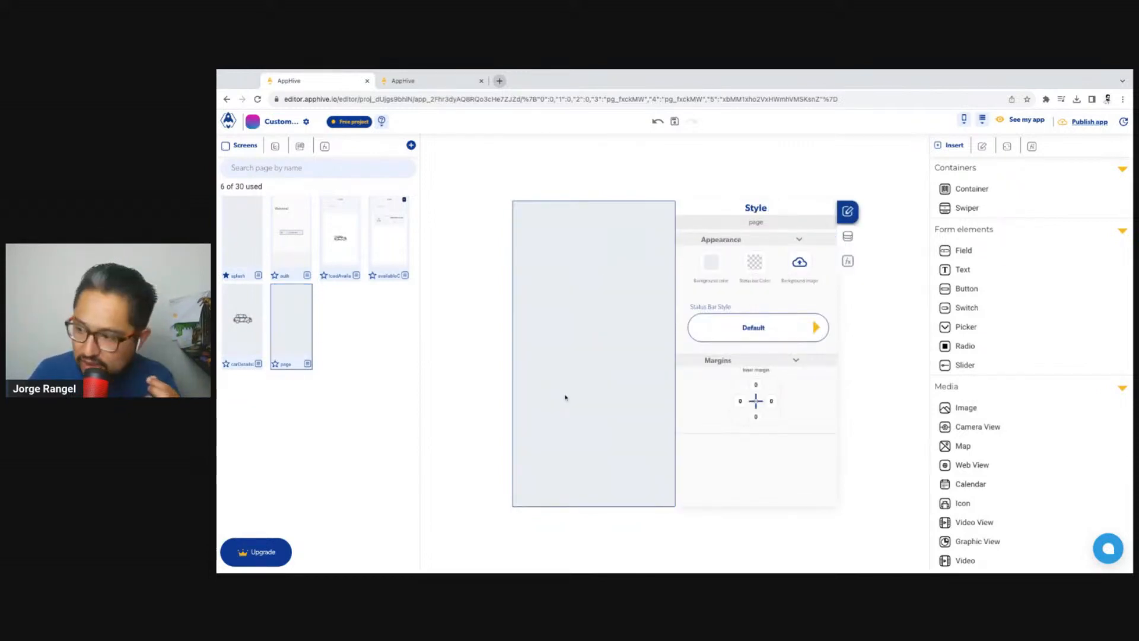
Step: Reload the app preview and inspect the Arteon car's record logged in the console
{"action": "left_click", "coordinate": [427, 81]}
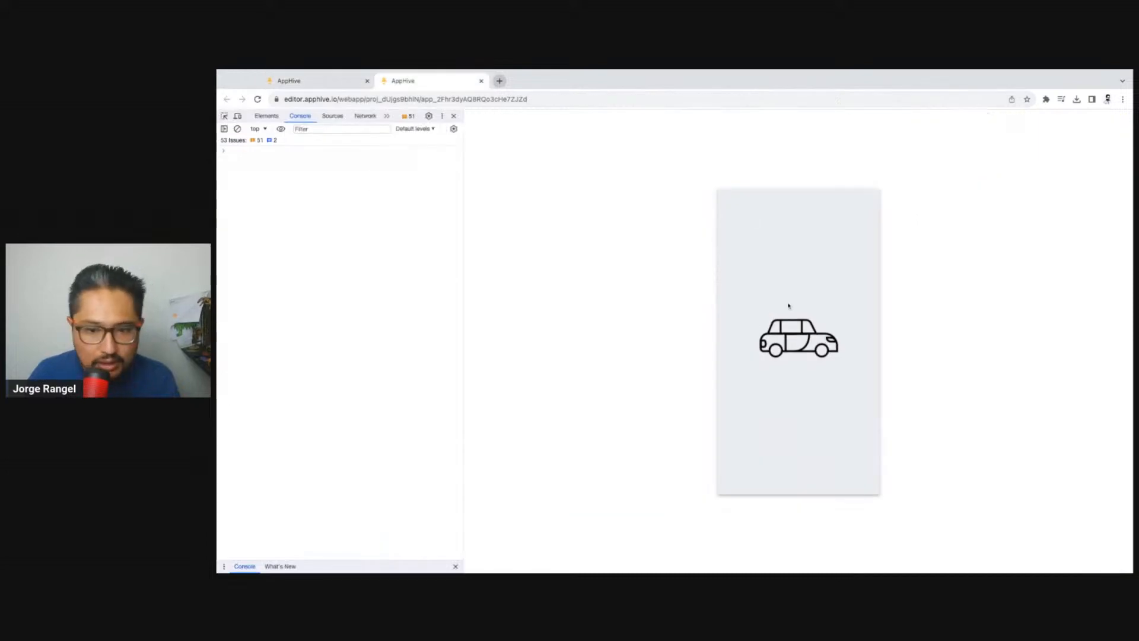
{"action": "left_click", "coordinate": [258, 99]}
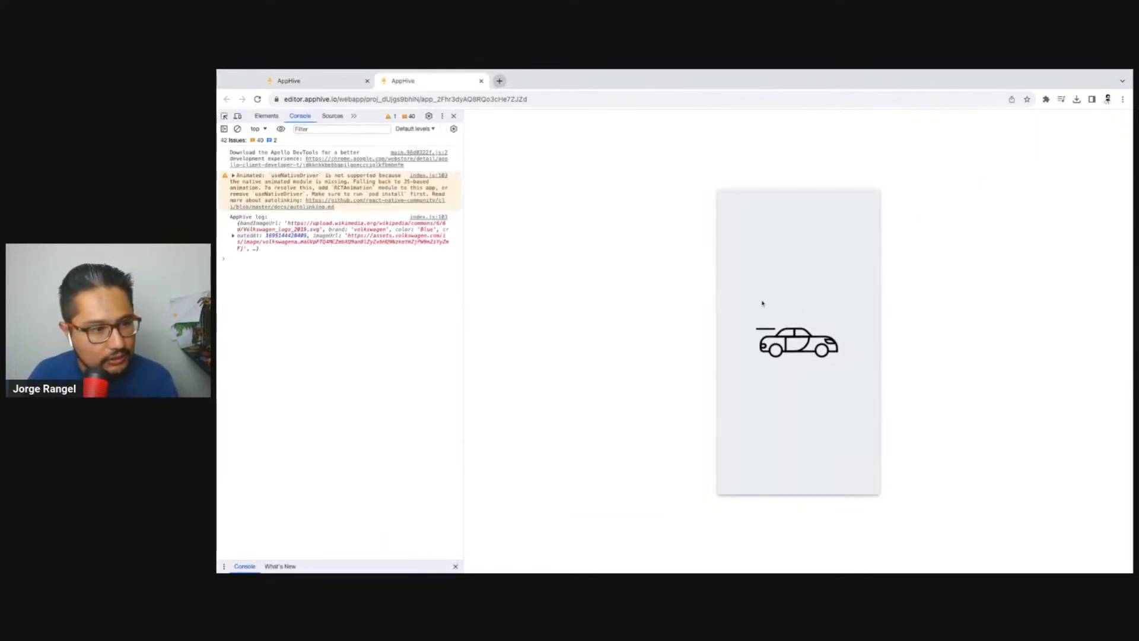
{"action": "left_click", "coordinate": [233, 235]}
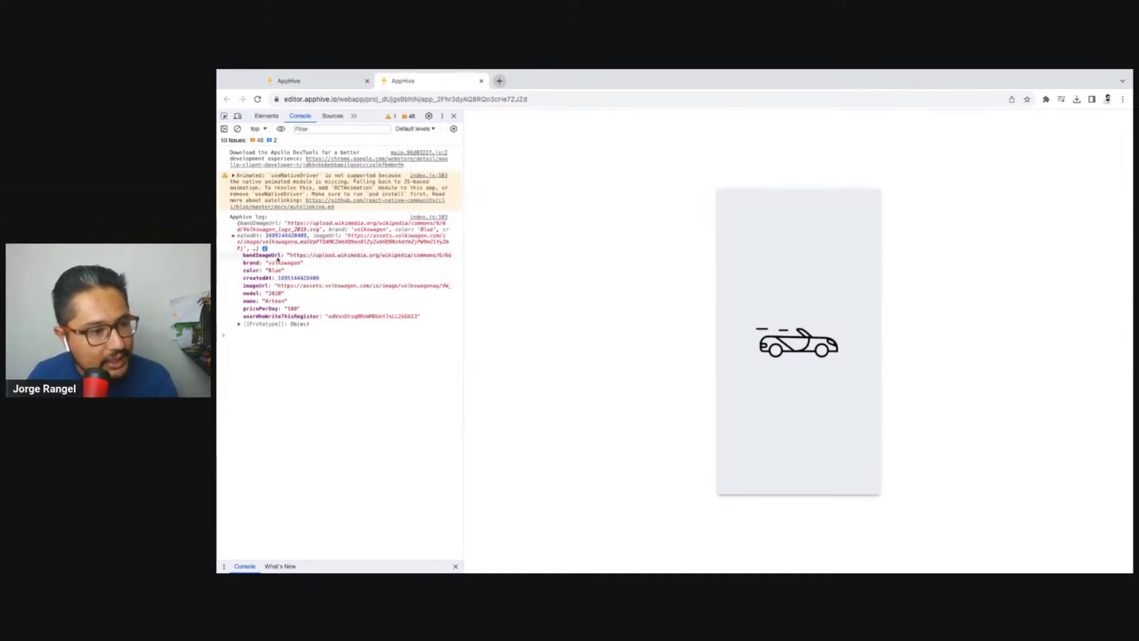
Step: Insert three stacked containers on the new screen in the editor
{"action": "left_click", "coordinate": [332, 82]}
{"action": "left_click_drag", "start_coordinate": [997, 187], "coordinate": [641, 353]}
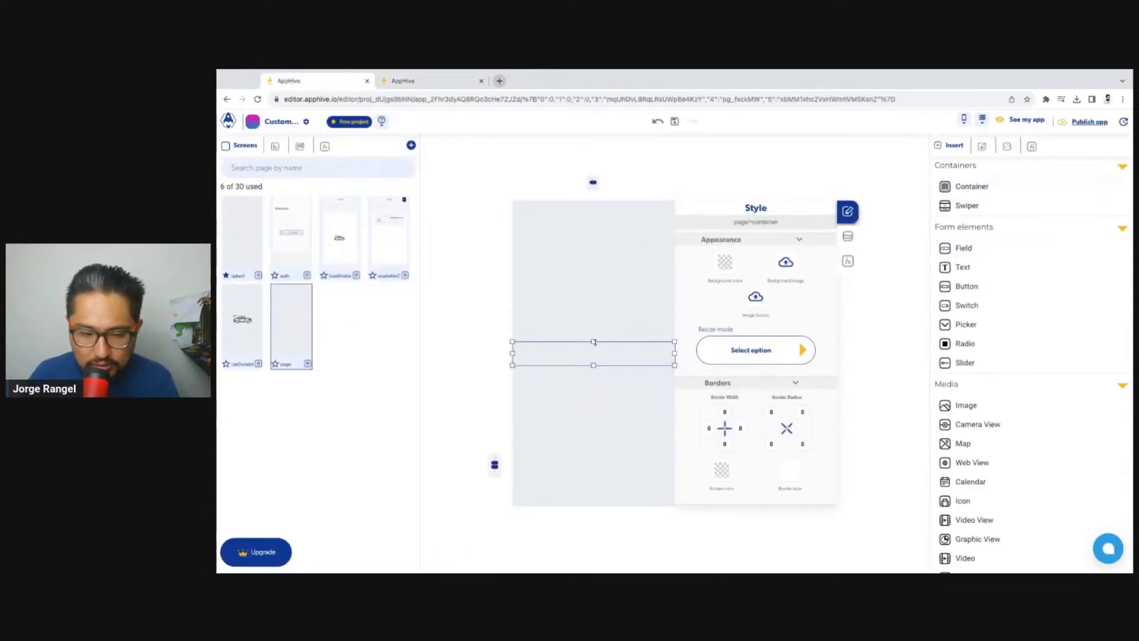
{"action": "left_click", "coordinate": [1012, 194]}
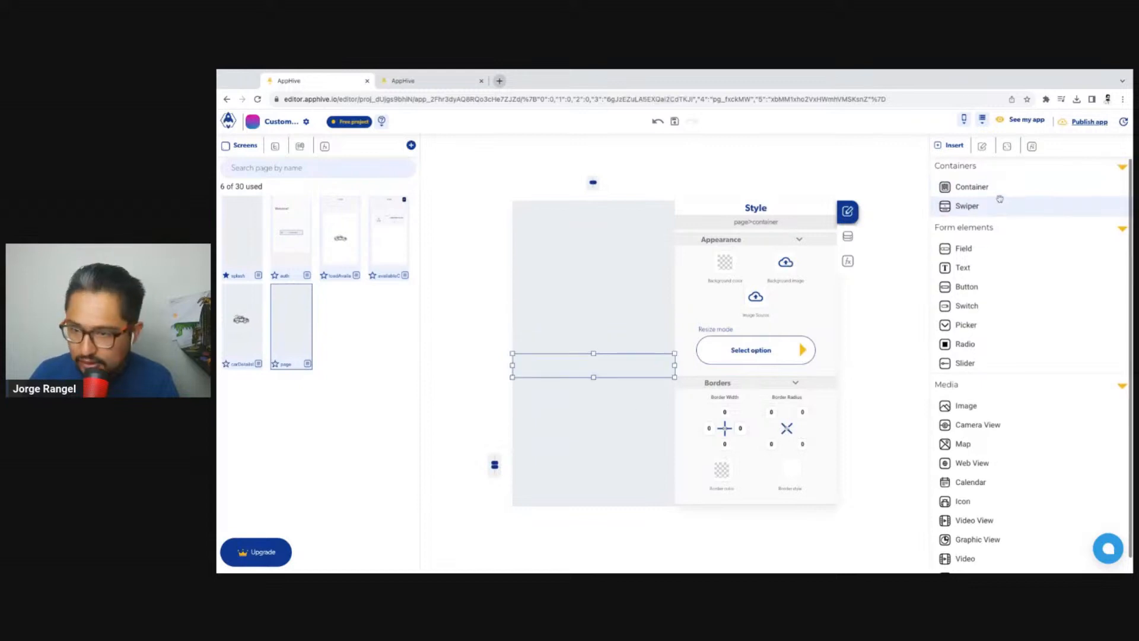
{"action": "left_click_drag", "start_coordinate": [976, 186], "coordinate": [598, 355]}
{"action": "left_click", "coordinate": [636, 355]}
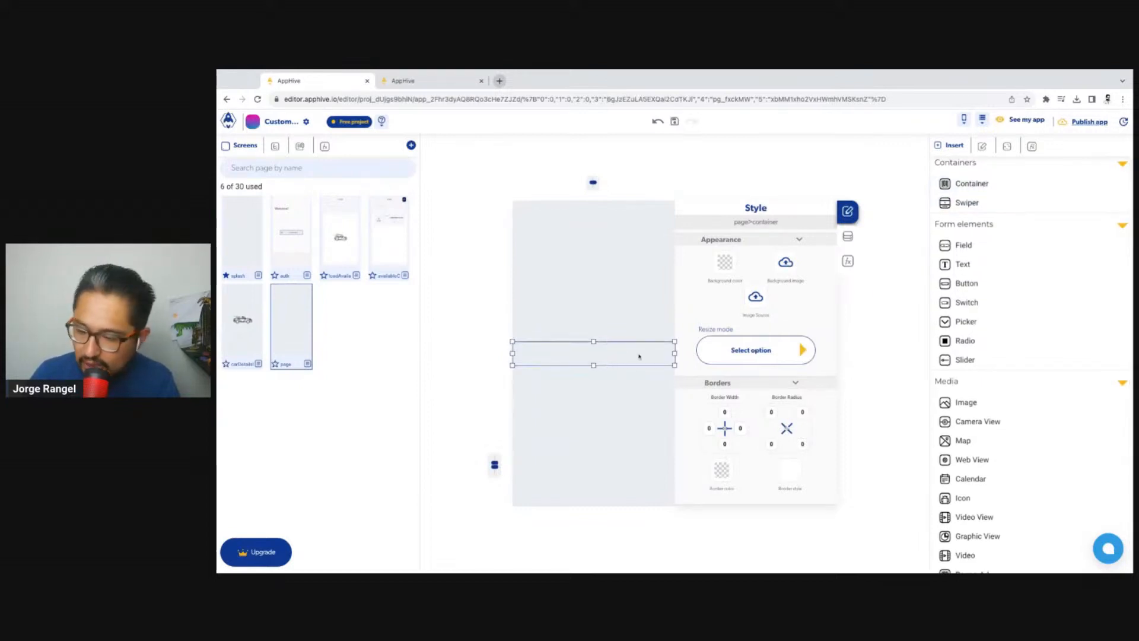
Step: Set the first container's height to 10 %
{"action": "left_click", "coordinate": [848, 212]}
{"action": "left_click", "coordinate": [626, 328]}
{"action": "scroll", "coordinate": [808, 387], "scroll_direction": "down", "scroll_amount": 5}
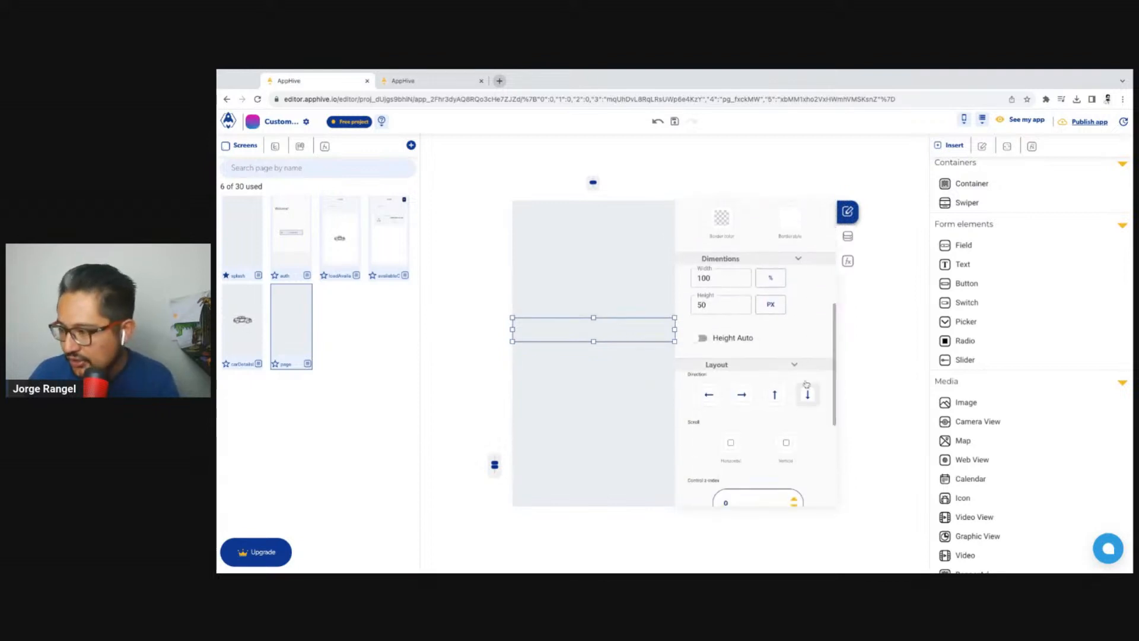
{"action": "left_click", "coordinate": [772, 306]}
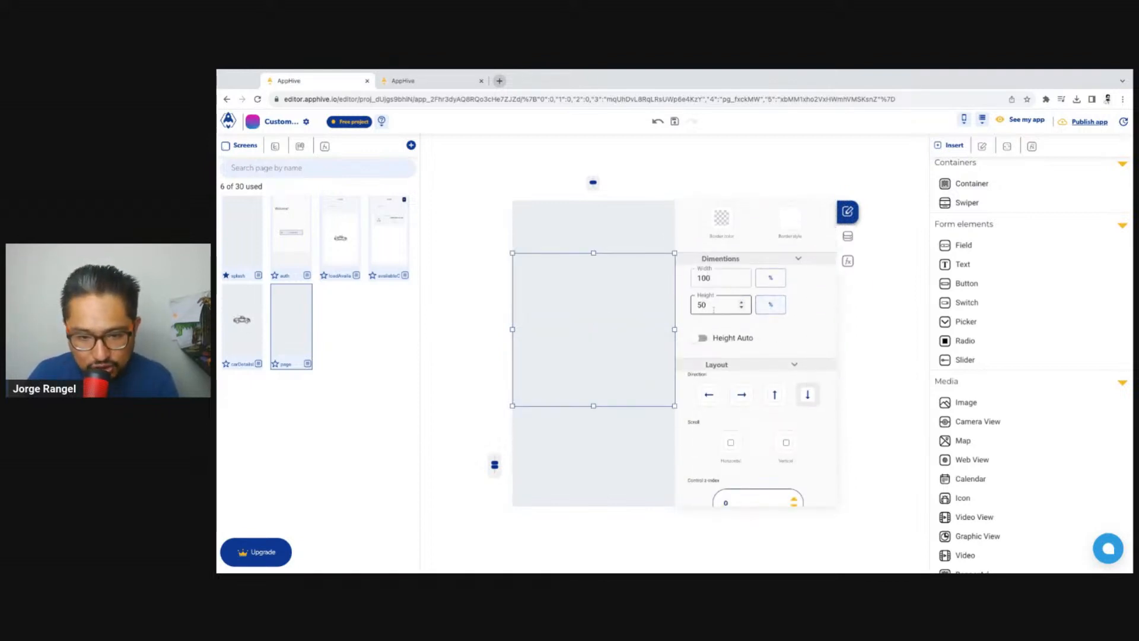
{"action": "type", "text": "10"}
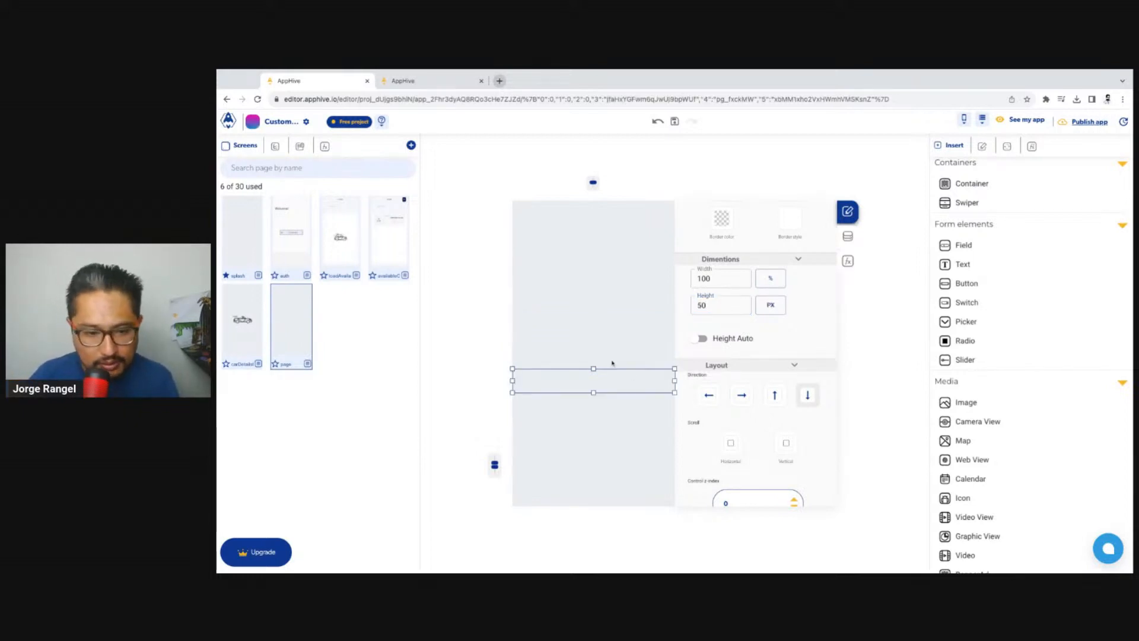
Step: Set the middle container's height in percent so it fills the area between the other two containers
{"action": "left_click", "coordinate": [771, 306]}
{"action": "left_click", "coordinate": [771, 307]}
{"action": "left_click", "coordinate": [713, 306]}
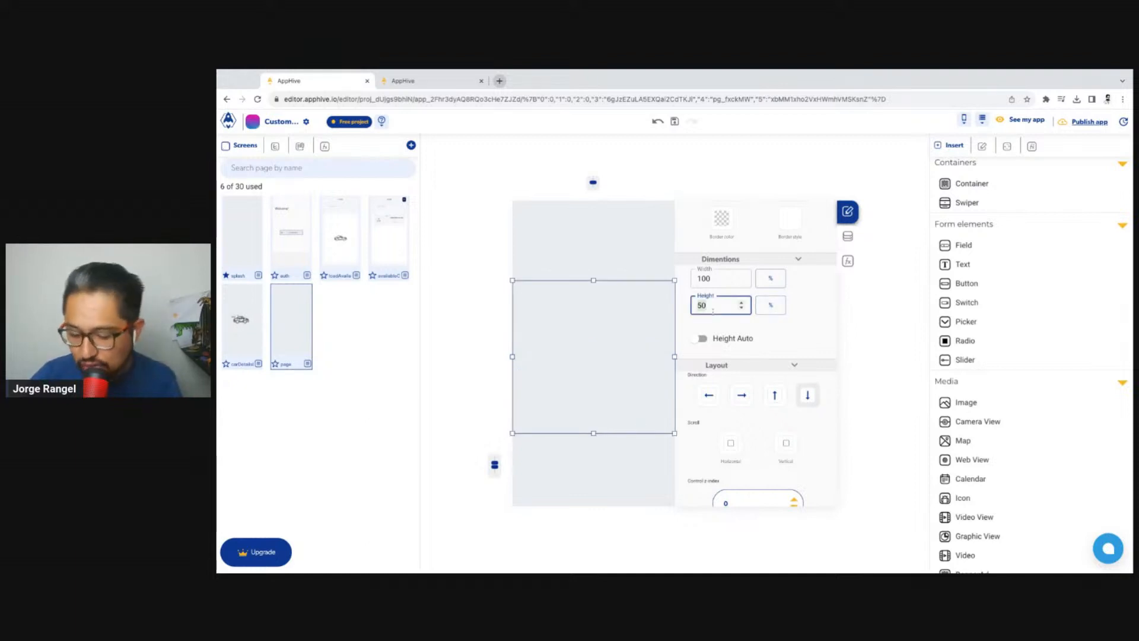
Step: Set the bottom container's height to 10 %
{"action": "left_click", "coordinate": [625, 498]}
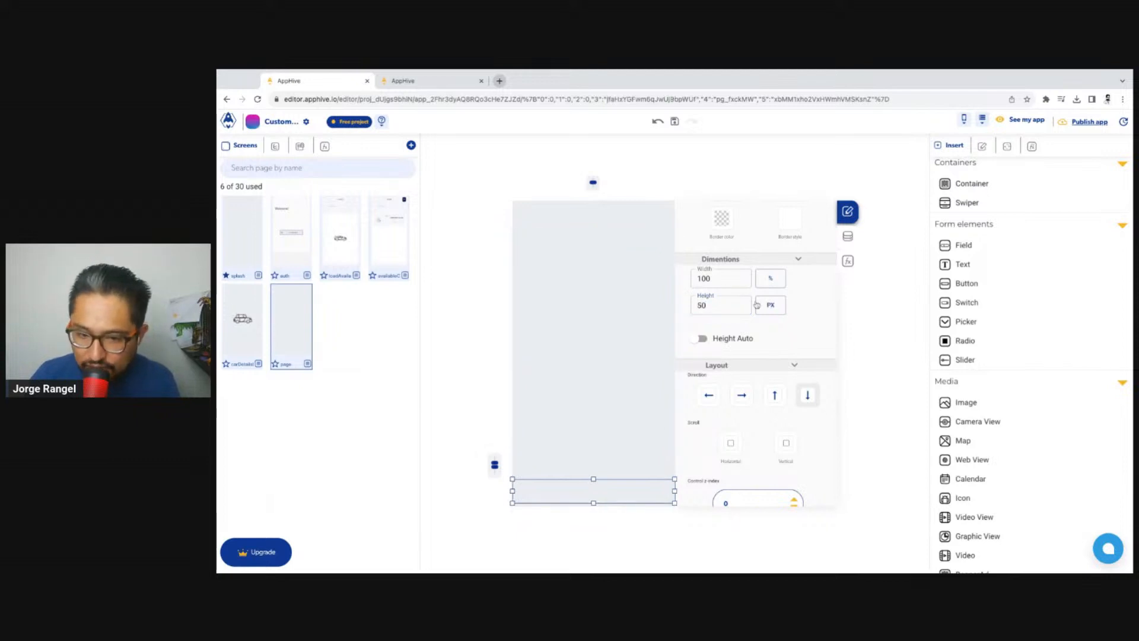
{"action": "scroll", "coordinate": [757, 305], "scroll_direction": "up", "scroll_amount": 1}
{"action": "left_click", "coordinate": [779, 309]}
{"action": "left_click", "coordinate": [741, 307]}
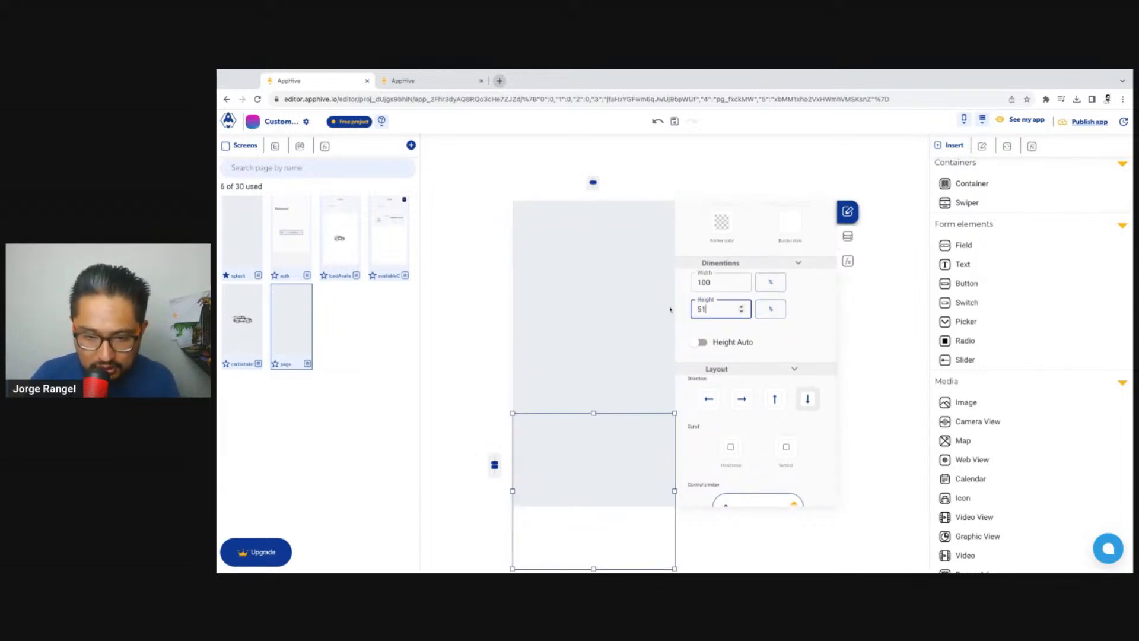
{"action": "left_click_drag", "start_coordinate": [715, 310], "coordinate": [671, 310]}
{"action": "type", "text": "10"}
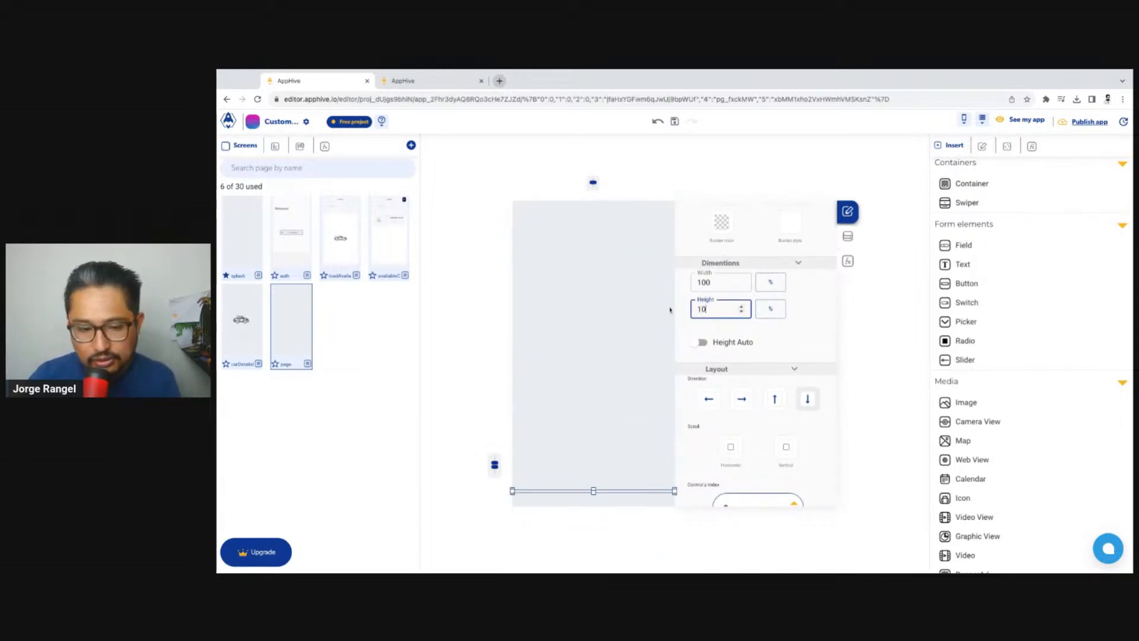
Step: Check the three containers by selecting each one, and insert a Text element into the top container
{"action": "left_click", "coordinate": [624, 415]}
{"action": "left_click", "coordinate": [603, 214]}
{"action": "left_click", "coordinate": [621, 340]}
{"action": "left_click", "coordinate": [629, 494]}
{"action": "left_click", "coordinate": [616, 211]}
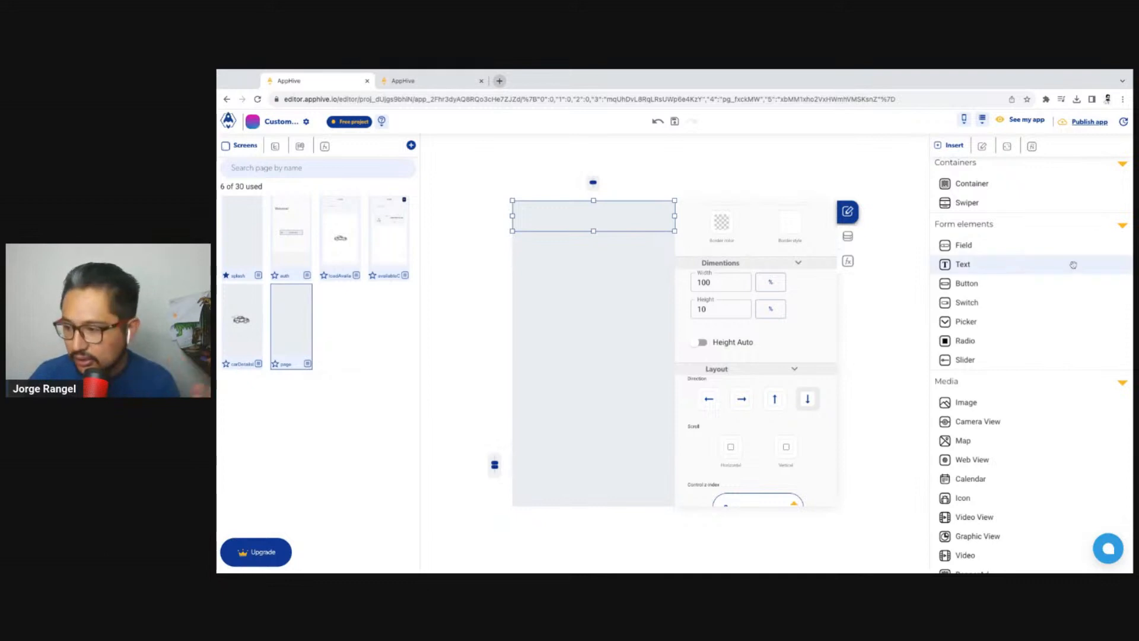
{"action": "left_click", "coordinate": [999, 265]}
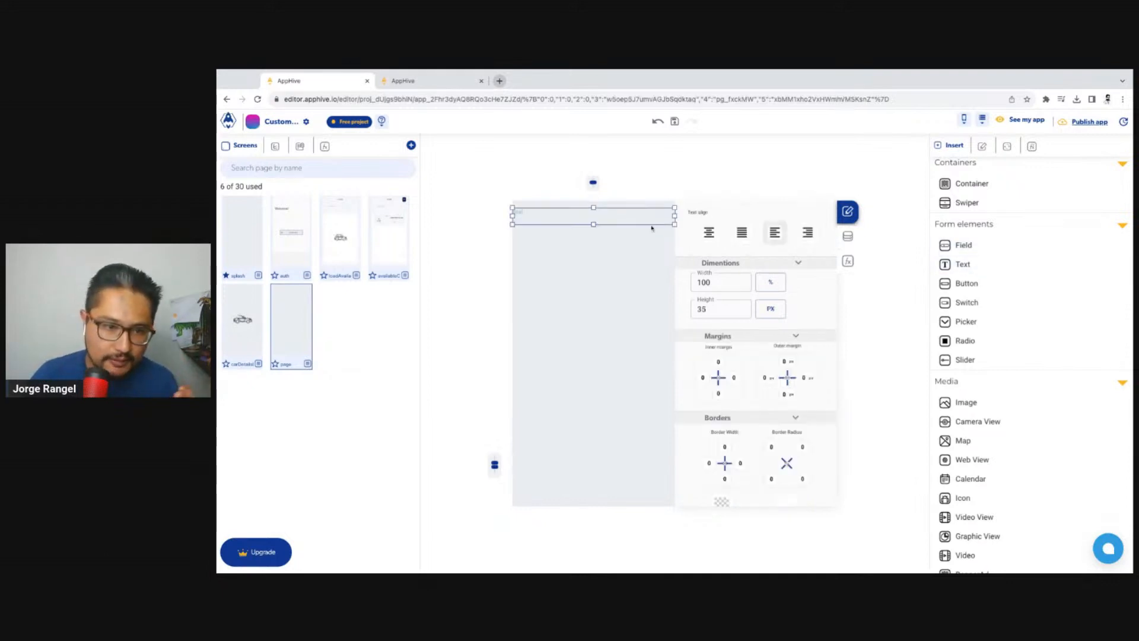
Step: Narrow the header text element to 65 % width and set its text to "Car details"
{"action": "left_click_drag", "start_coordinate": [511, 216], "coordinate": [540, 217]}
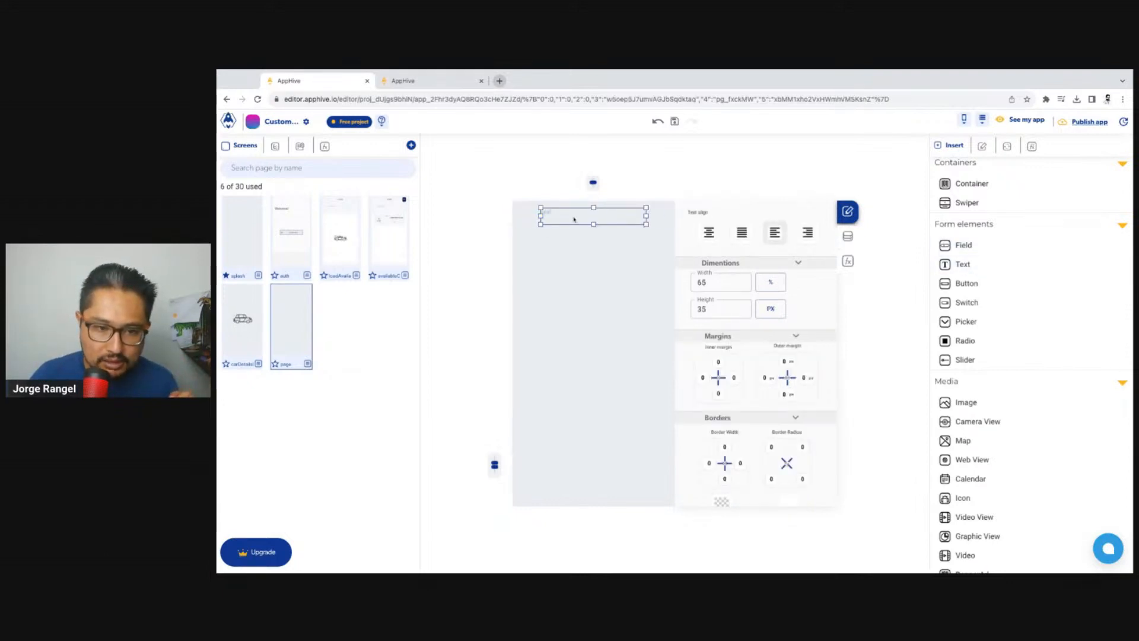
{"action": "key", "text": "BackSpace"}
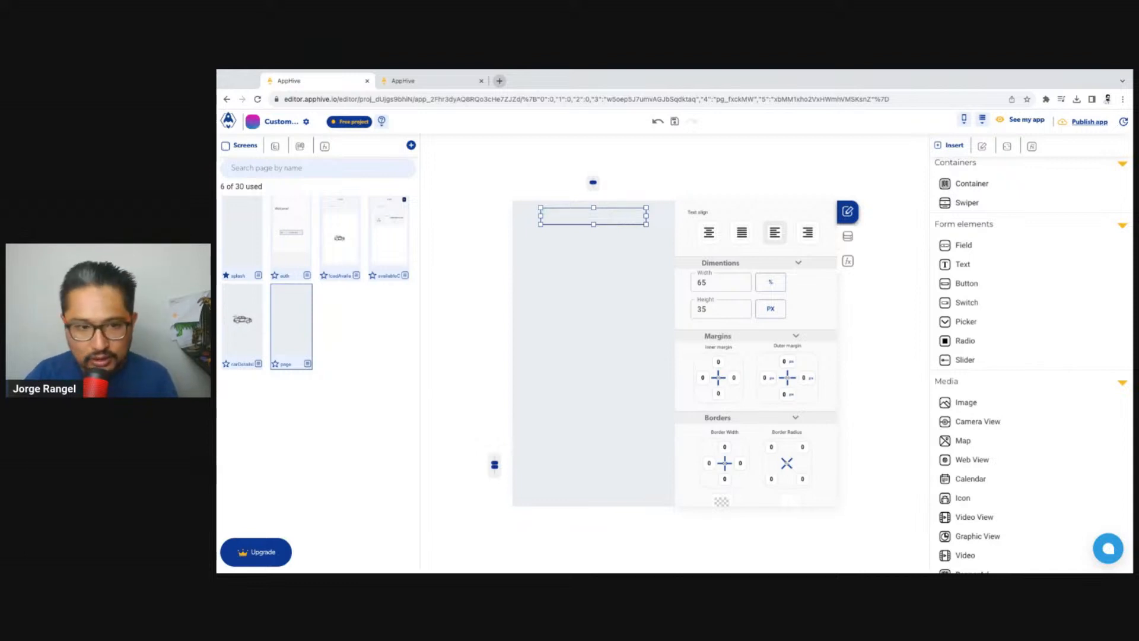
{"action": "type", "text": "Car details"}
{"action": "left_click", "coordinate": [666, 155]}
{"action": "left_click", "coordinate": [588, 215]}
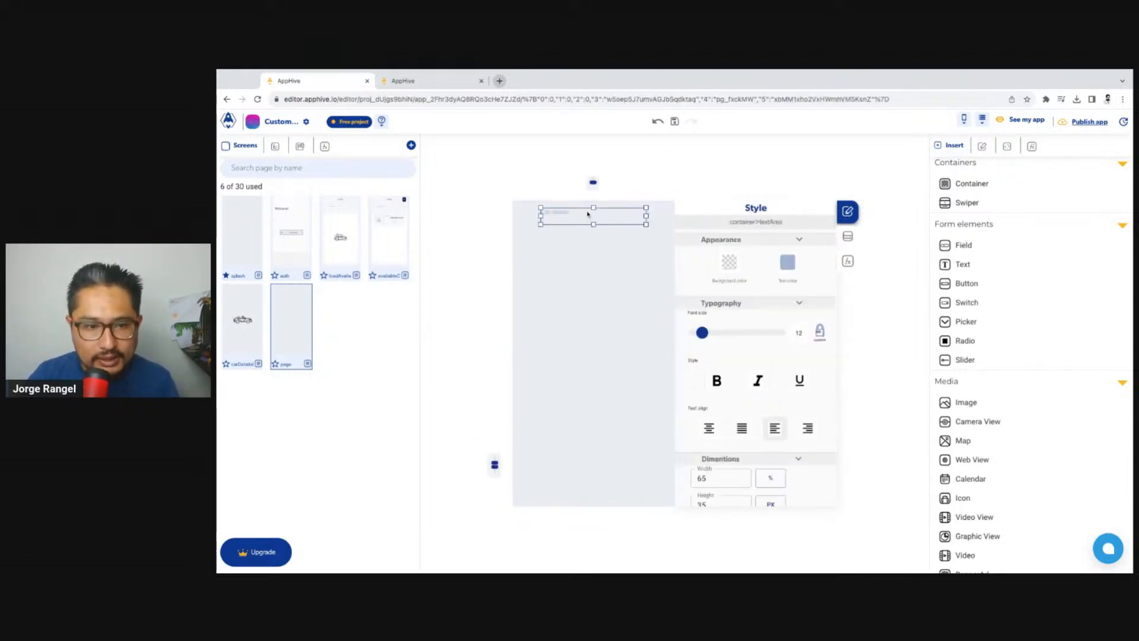
Step: Make the "Car details" title bold at font size 18 and narrow its element to 28 % width
{"action": "left_click_drag", "start_coordinate": [703, 333], "coordinate": [710, 334]}
{"action": "left_click", "coordinate": [717, 380]}
{"action": "left_click_drag", "start_coordinate": [646, 216], "coordinate": [616, 216]}
{"action": "left_click", "coordinate": [627, 182]}
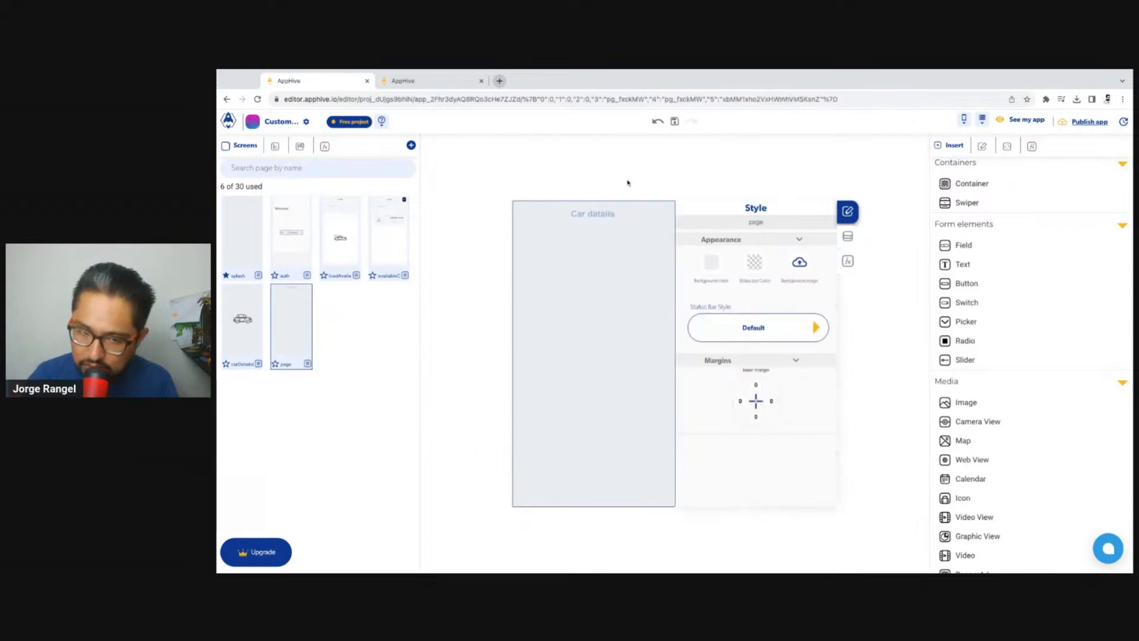
{"action": "left_click", "coordinate": [601, 218]}
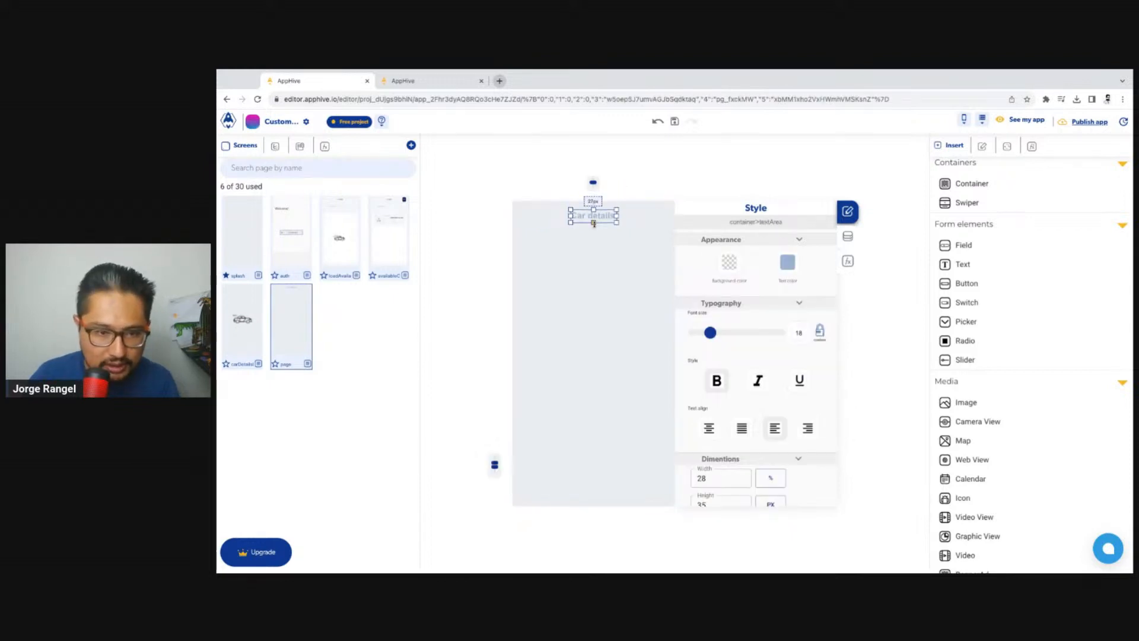
{"action": "left_click", "coordinate": [706, 172]}
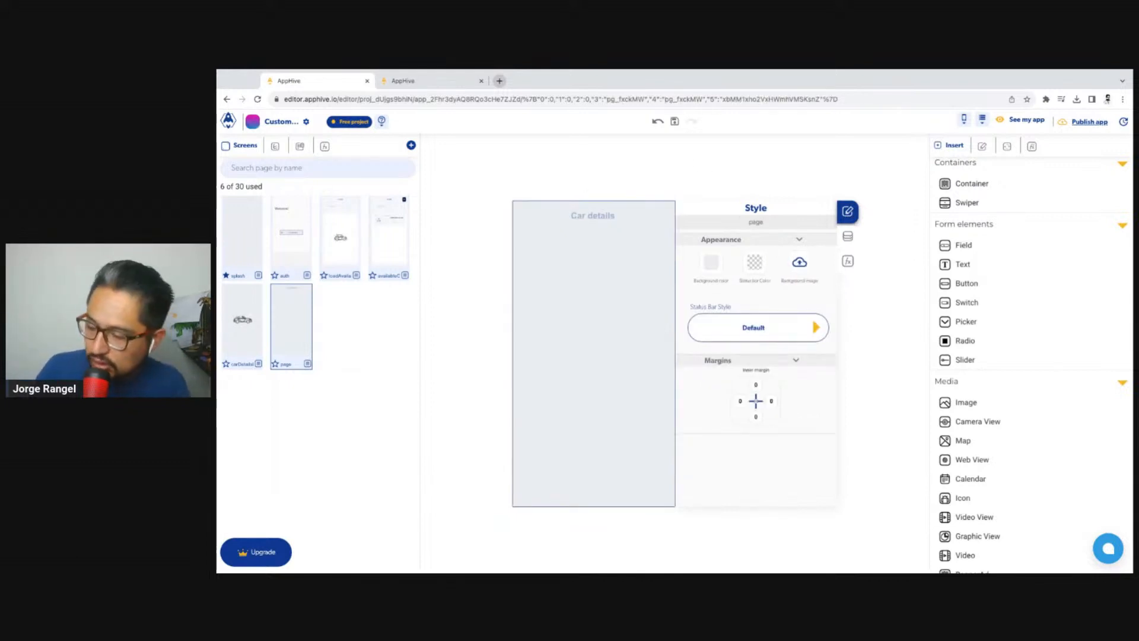
Step: Insert a container inside the middle container and split it into two columns of 36 and 64 percent
{"action": "left_click", "coordinate": [600, 314]}
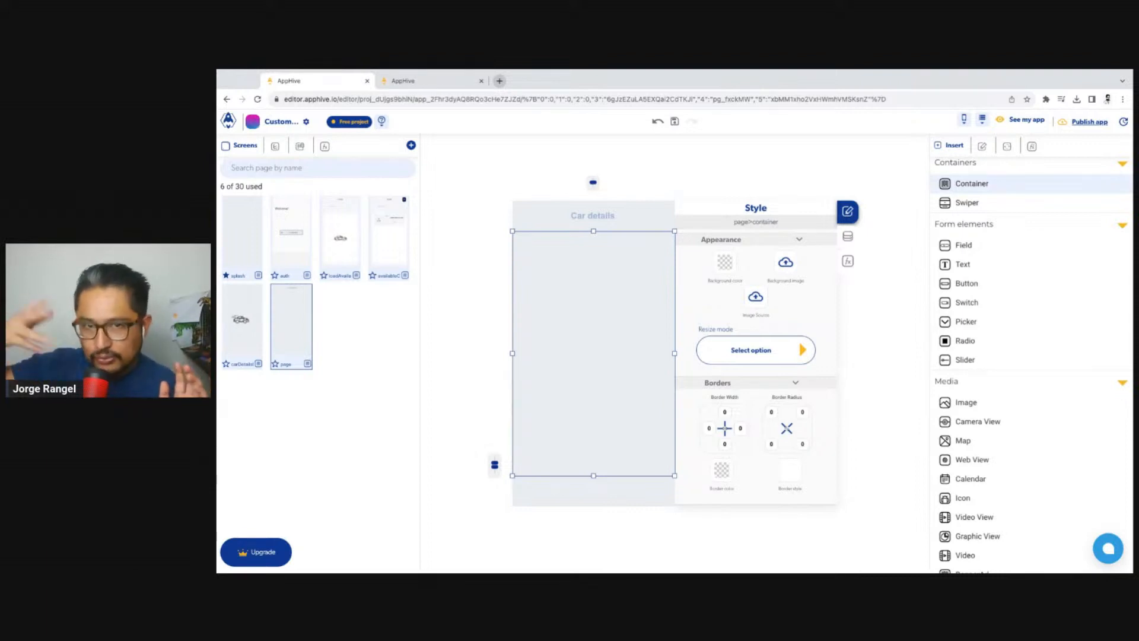
{"action": "left_click_drag", "start_coordinate": [972, 183], "coordinate": [592, 346]}
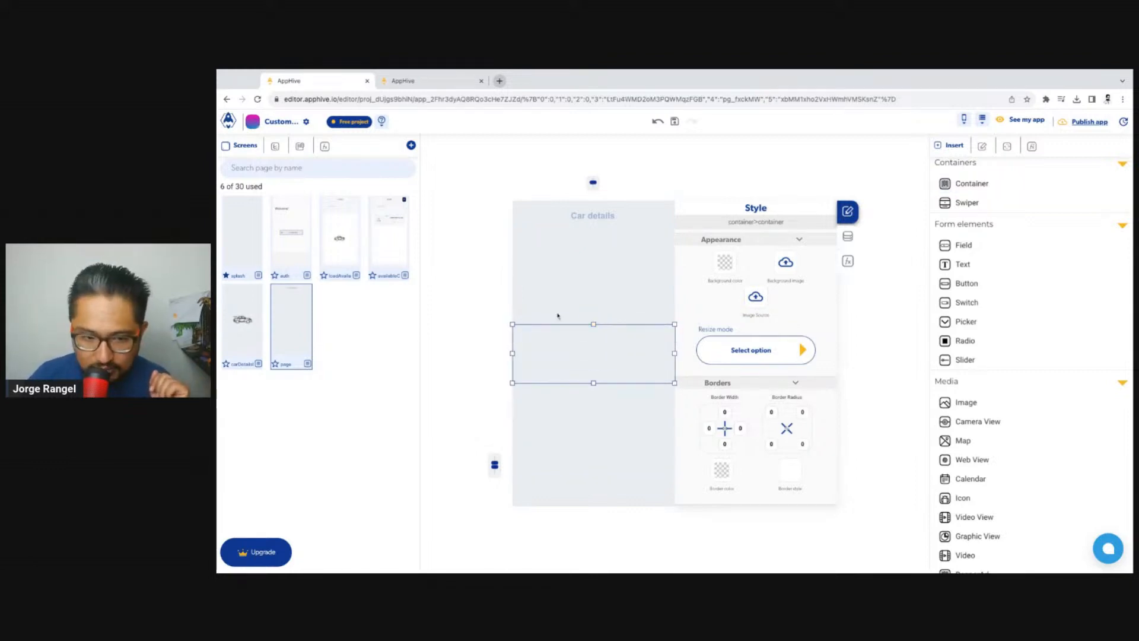
{"action": "left_click", "coordinate": [848, 236]}
{"action": "scroll", "coordinate": [754, 386], "scroll_direction": "down", "scroll_amount": 4}
{"action": "left_click", "coordinate": [755, 430]}
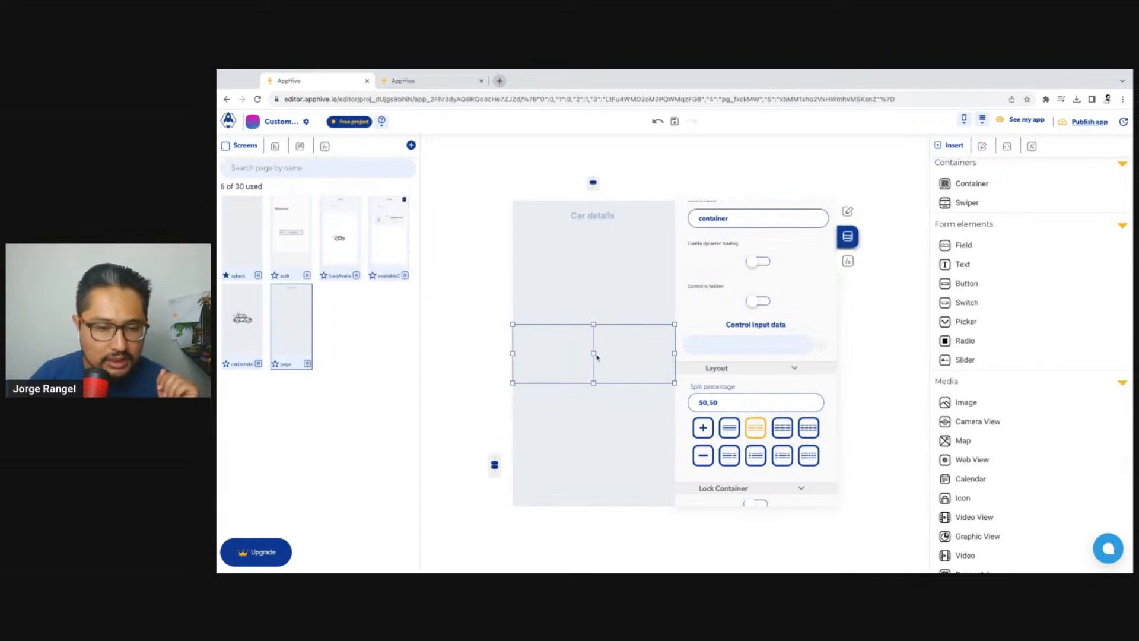
{"action": "left_click_drag", "start_coordinate": [594, 353], "coordinate": [570, 353]}
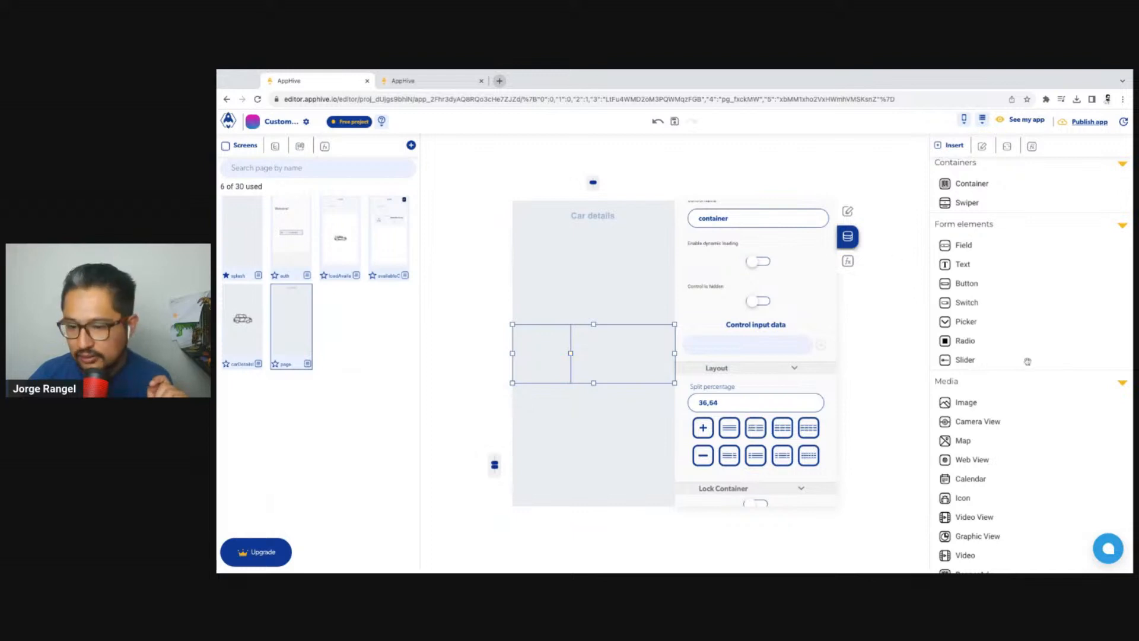
Step: Insert an Image element in the narrower column of the nested container, with width and height at 100 %
{"action": "left_click", "coordinate": [1031, 404]}
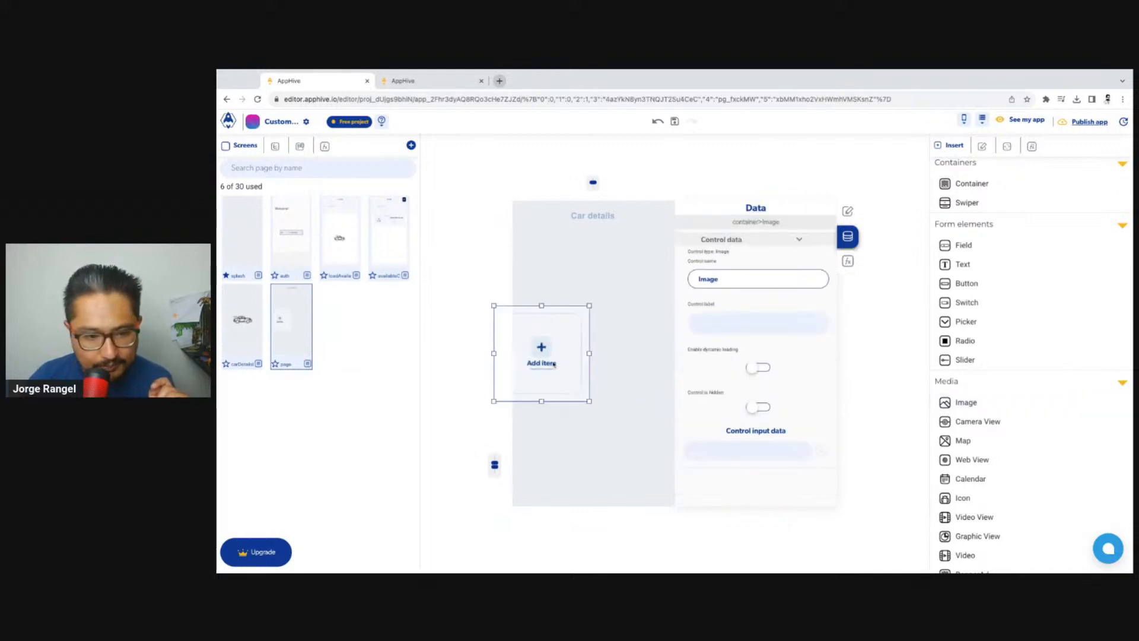
{"action": "left_click", "coordinate": [847, 211]}
{"action": "scroll", "coordinate": [758, 370], "scroll_direction": "down", "scroll_amount": 3}
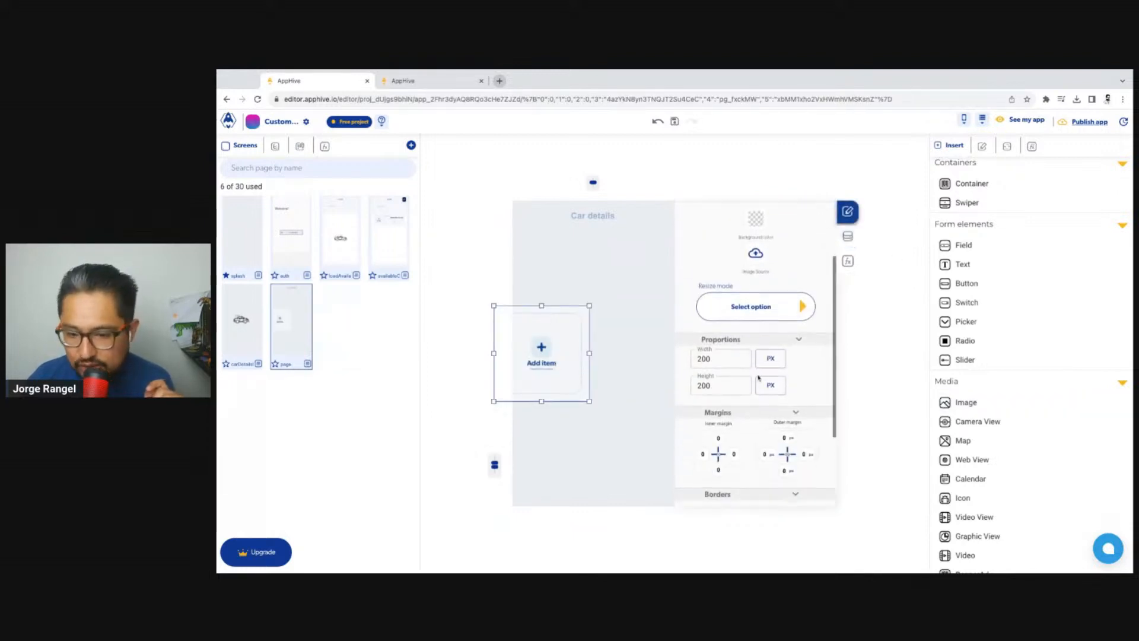
{"action": "left_click", "coordinate": [770, 359]}
{"action": "left_click", "coordinate": [770, 385]}
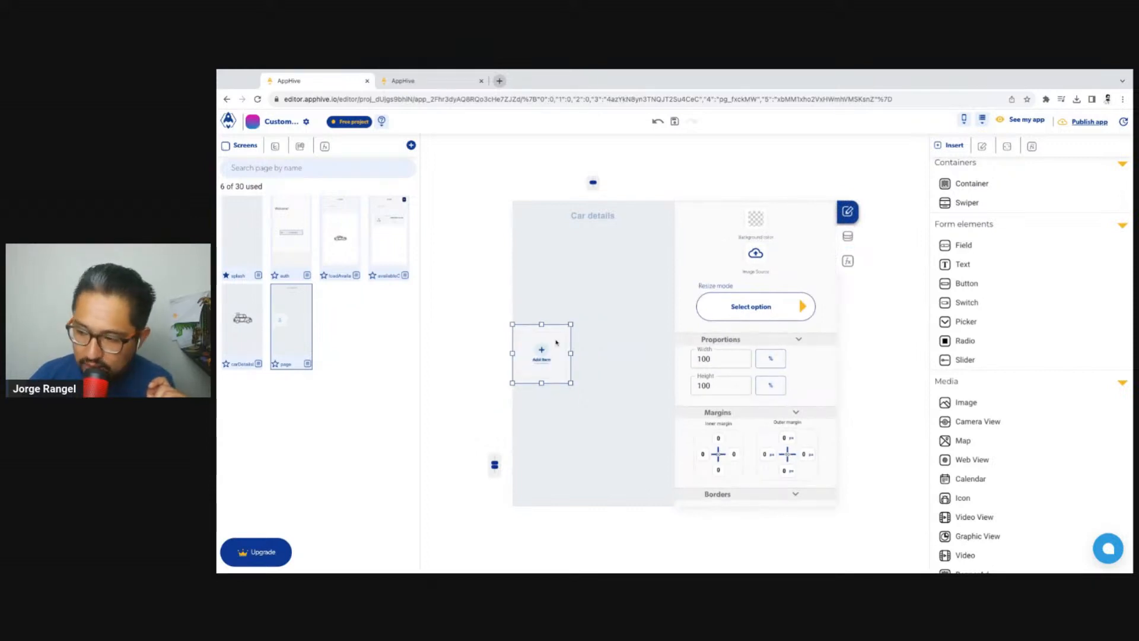
Step: Round all four corners of the image with a border radius of 100
{"action": "left_click", "coordinate": [618, 363]}
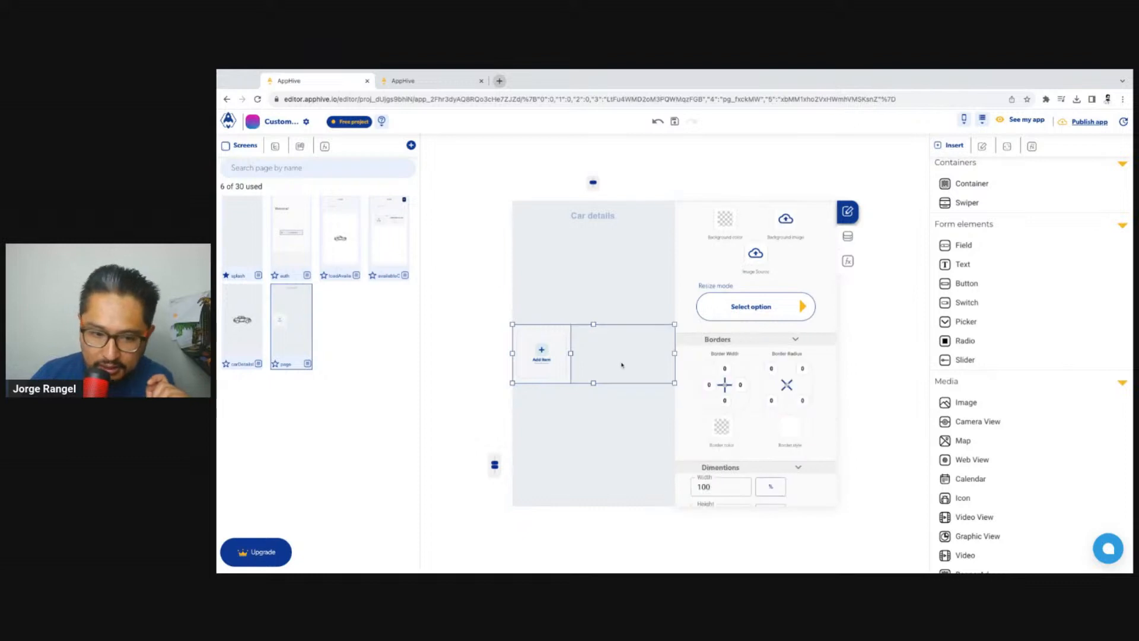
{"action": "left_click", "coordinate": [540, 363]}
{"action": "scroll", "coordinate": [770, 389], "scroll_direction": "down", "scroll_amount": 2}
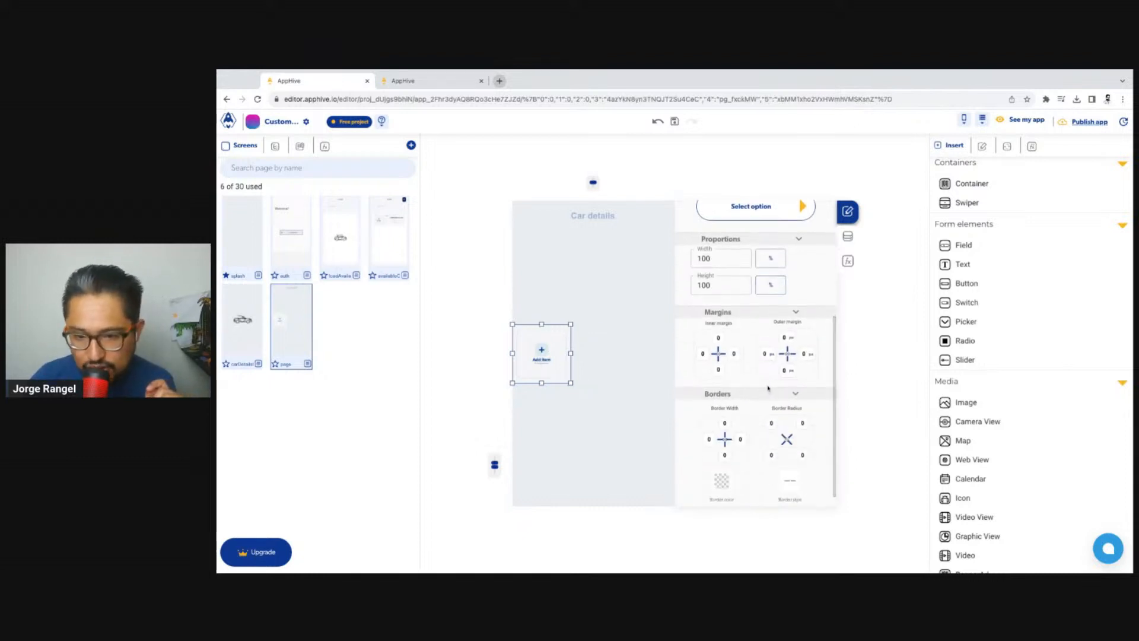
{"action": "scroll", "coordinate": [768, 389], "scroll_direction": "down", "scroll_amount": 1}
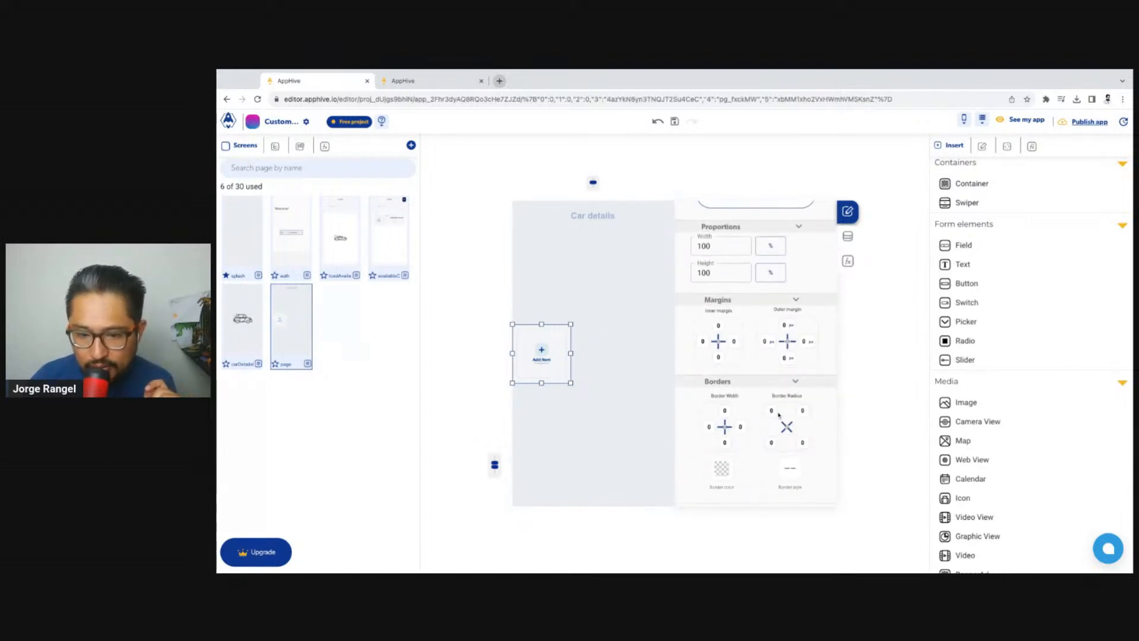
{"action": "left_click", "coordinate": [772, 411]}
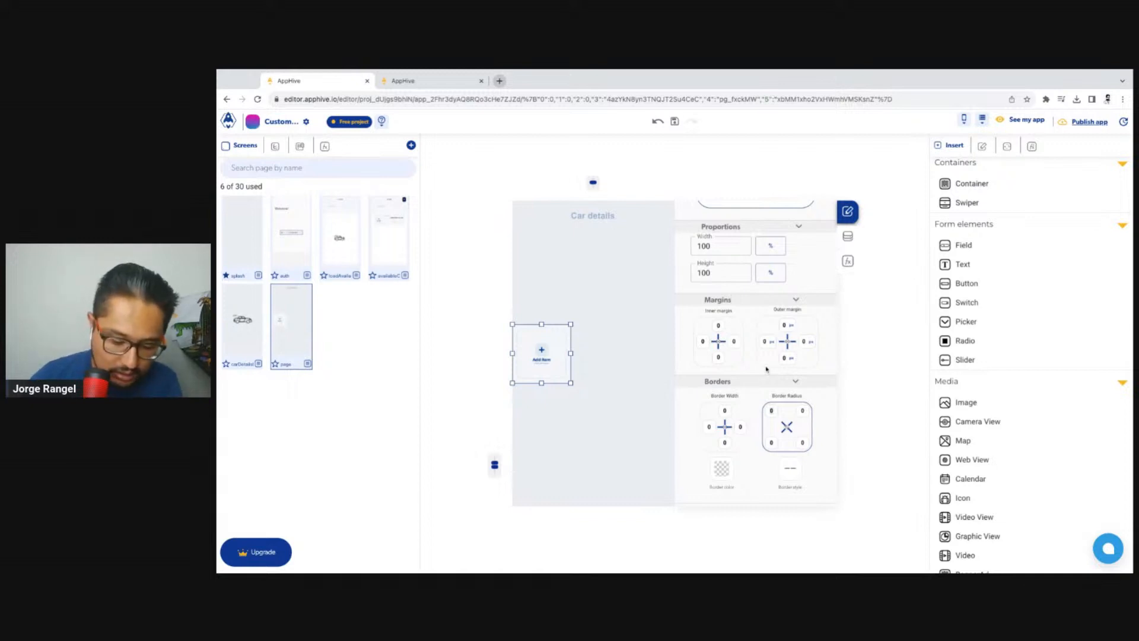
{"action": "type", "text": "100"}
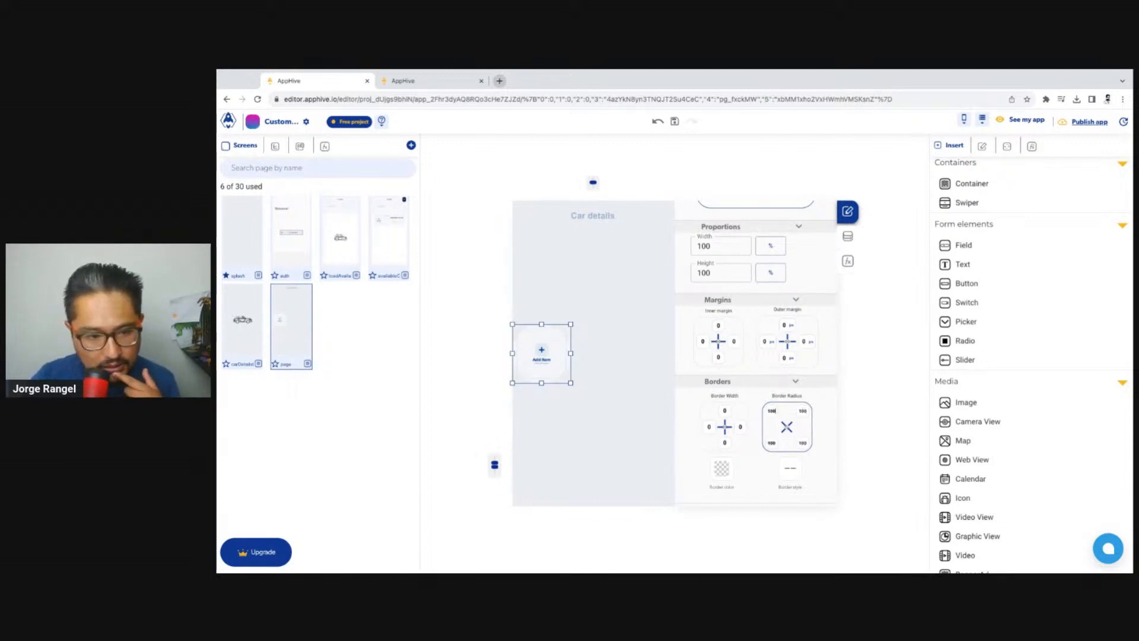
{"action": "left_click", "coordinate": [605, 405]}
{"action": "left_click", "coordinate": [546, 374]}
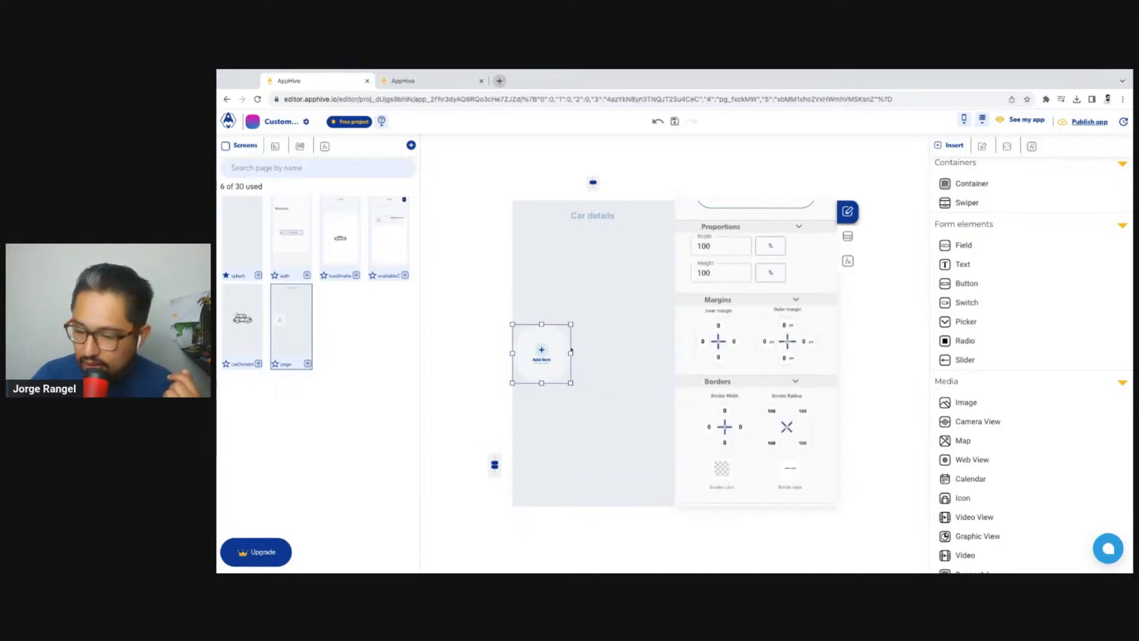
Step: Check the brand image attribute's name in the preview's console log and name the image control imageBrandImageUrl
{"action": "left_click", "coordinate": [849, 238]}
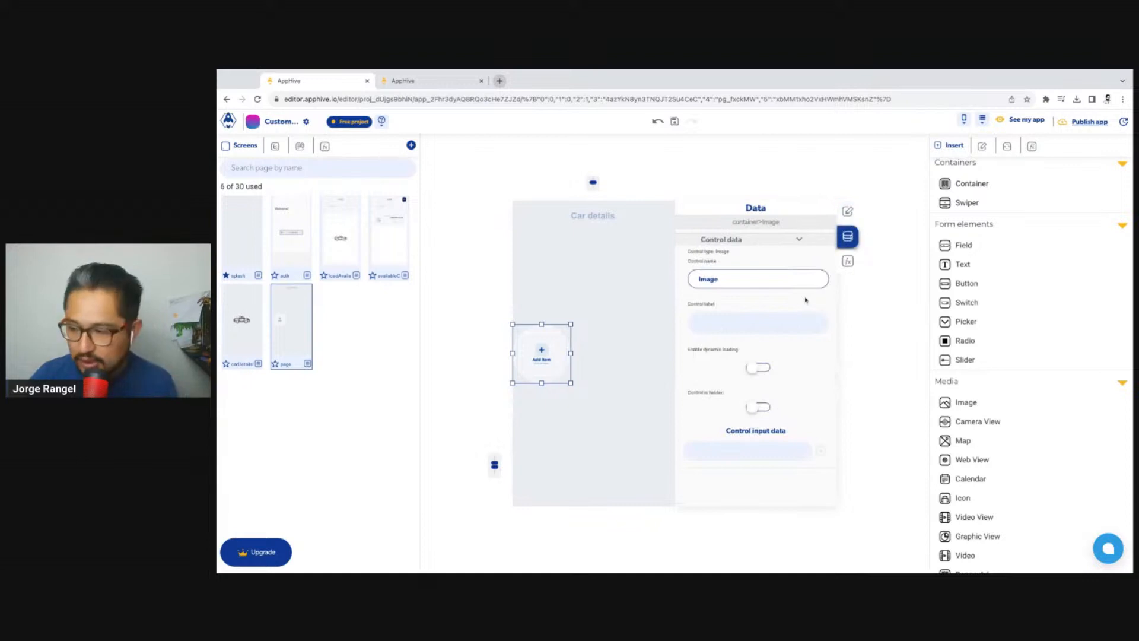
{"action": "left_click", "coordinate": [415, 80]}
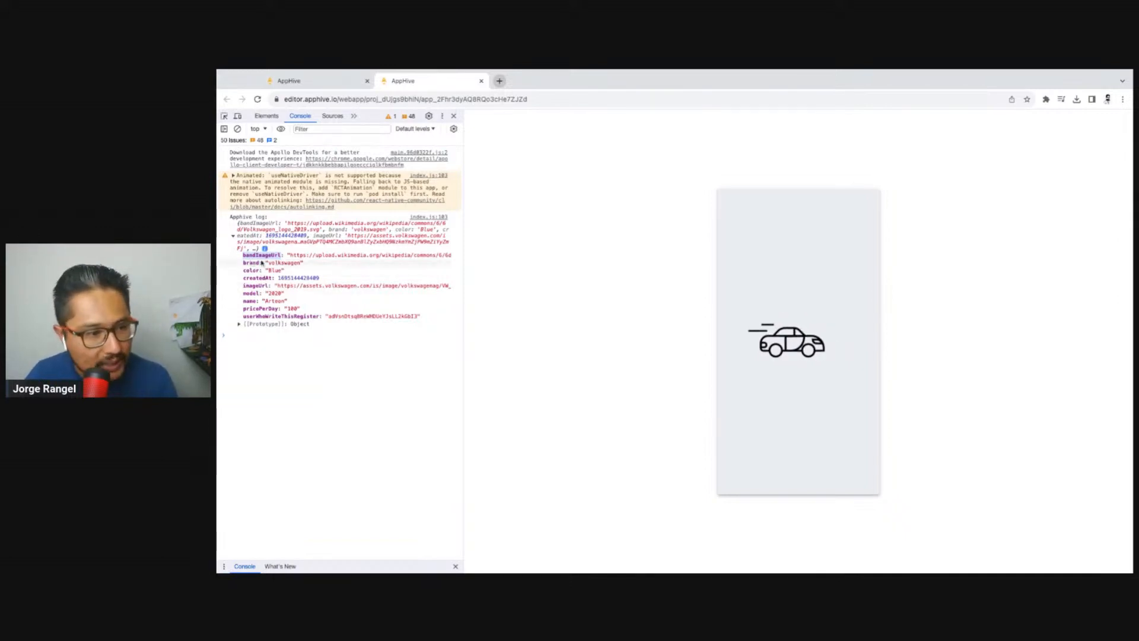
{"action": "left_click", "coordinate": [325, 84]}
{"action": "double_click", "coordinate": [744, 275]}
{"action": "type", "text": "image"}
{"action": "type", "text": "bandImageUrl"}
{"action": "left_click", "coordinate": [723, 278]}
{"action": "key", "text": "BackSpace"}
{"action": "key", "text": "BackSpace"}
{"action": "type", "text": "C"}
{"action": "key", "text": "BackSpace"}
{"action": "type", "text": "Br"}
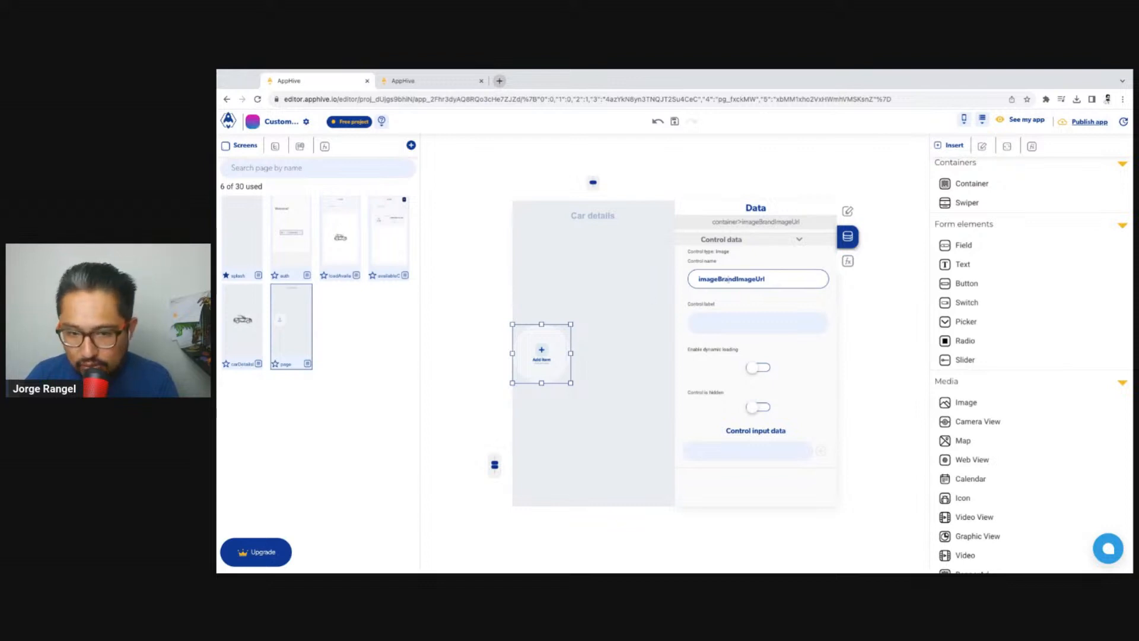
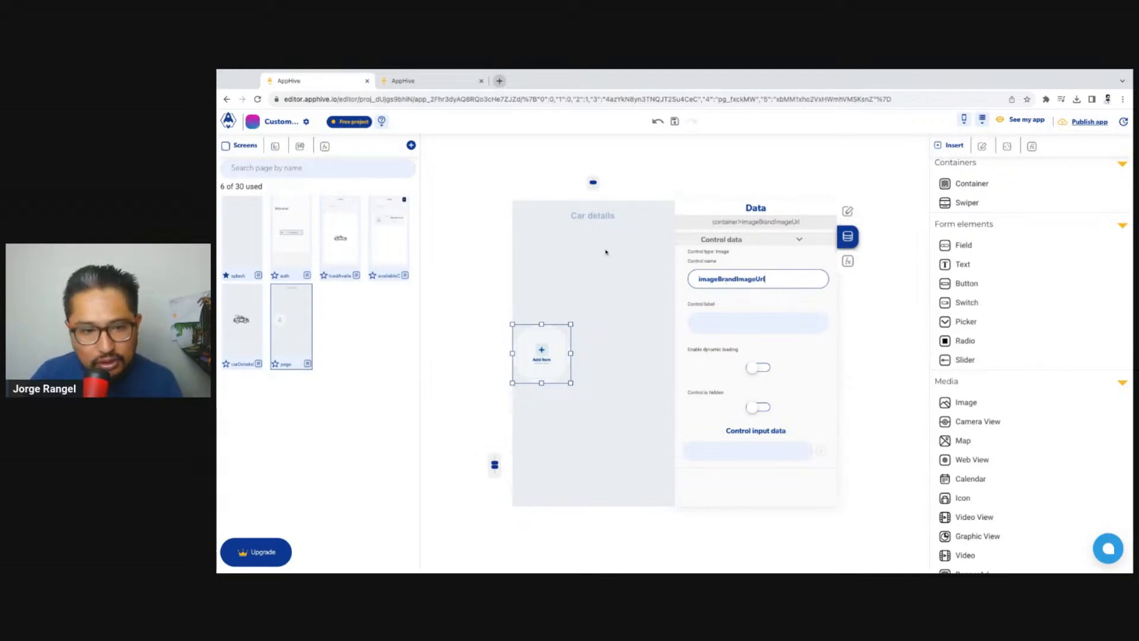
Step: Add bandImageUrl as input data of the car details page
{"action": "left_click", "coordinate": [653, 182]}
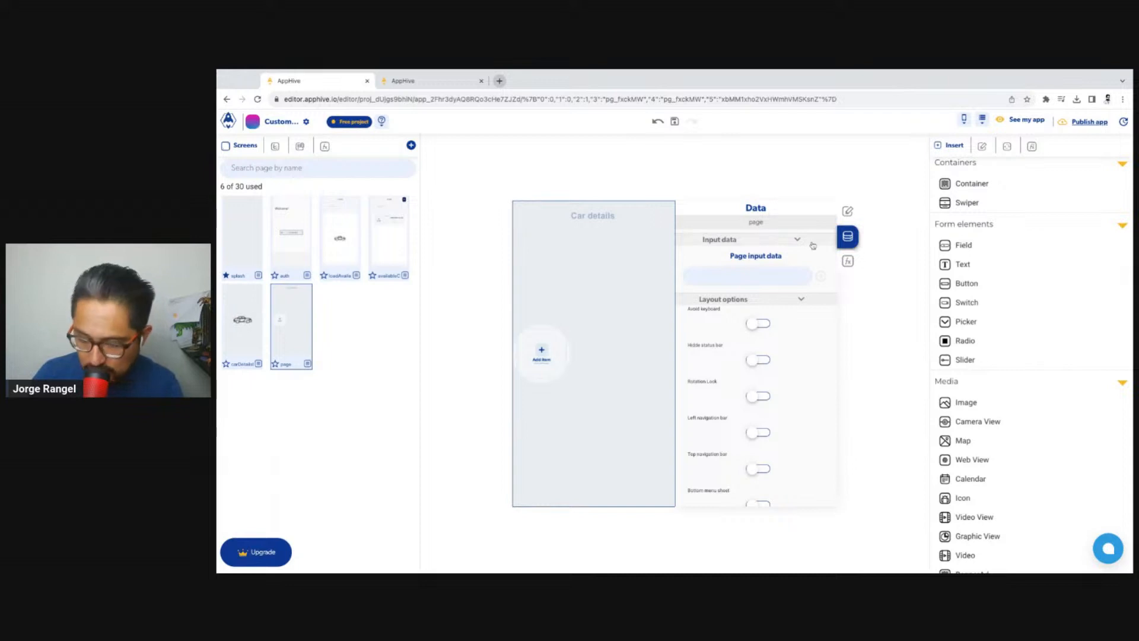
{"action": "left_click", "coordinate": [721, 280]}
{"action": "type", "text": "bandImageUrl"}
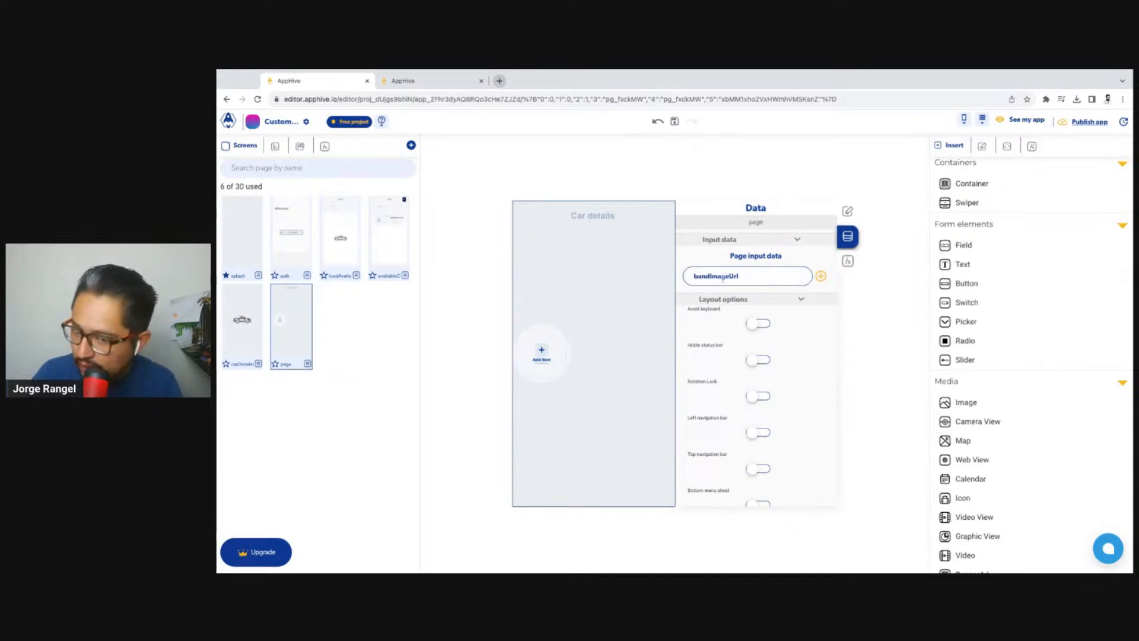
{"action": "left_click", "coordinate": [822, 278]}
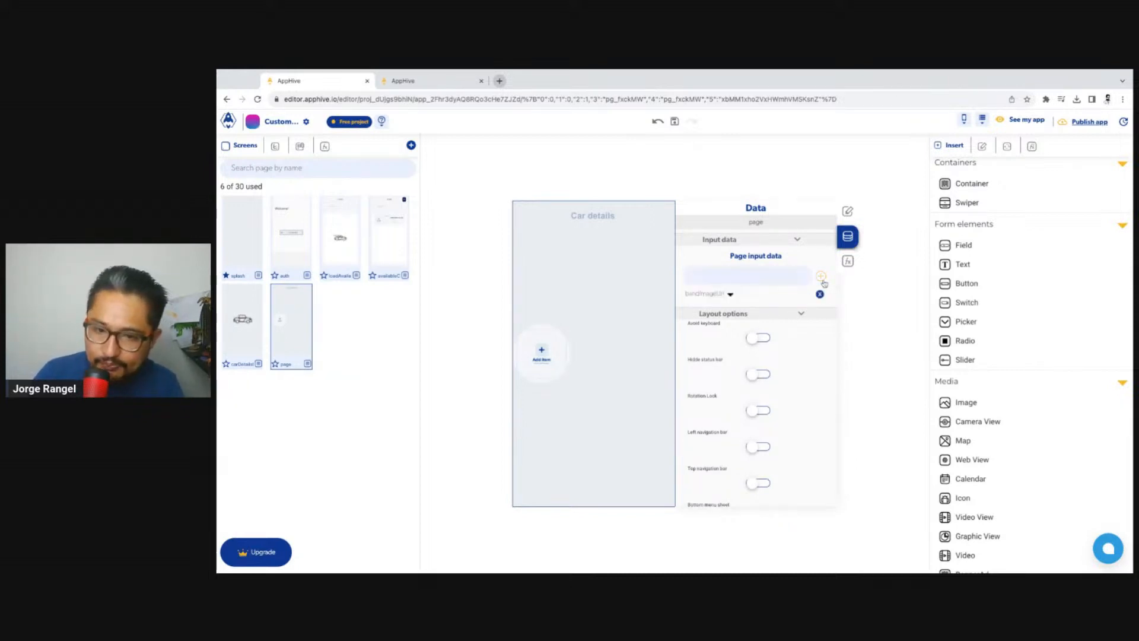
Step: In carDetailsLoader's onLoad event, replace the debugLog function under the Data obtained callback with replaceTopPage
{"action": "left_click", "coordinate": [253, 335]}
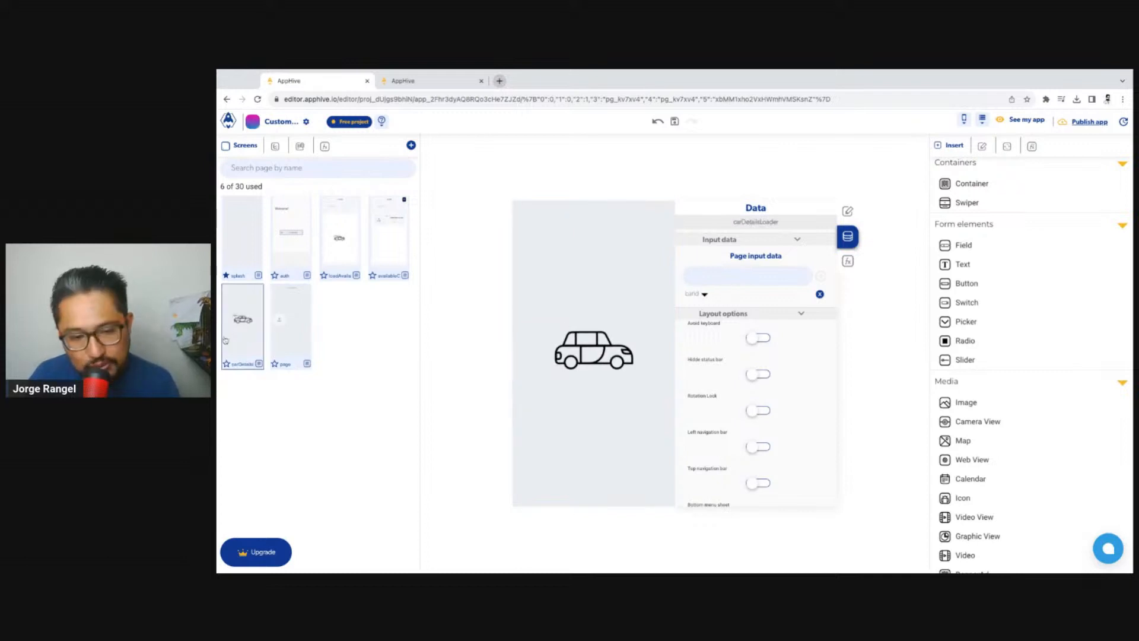
{"action": "left_click", "coordinate": [847, 261]}
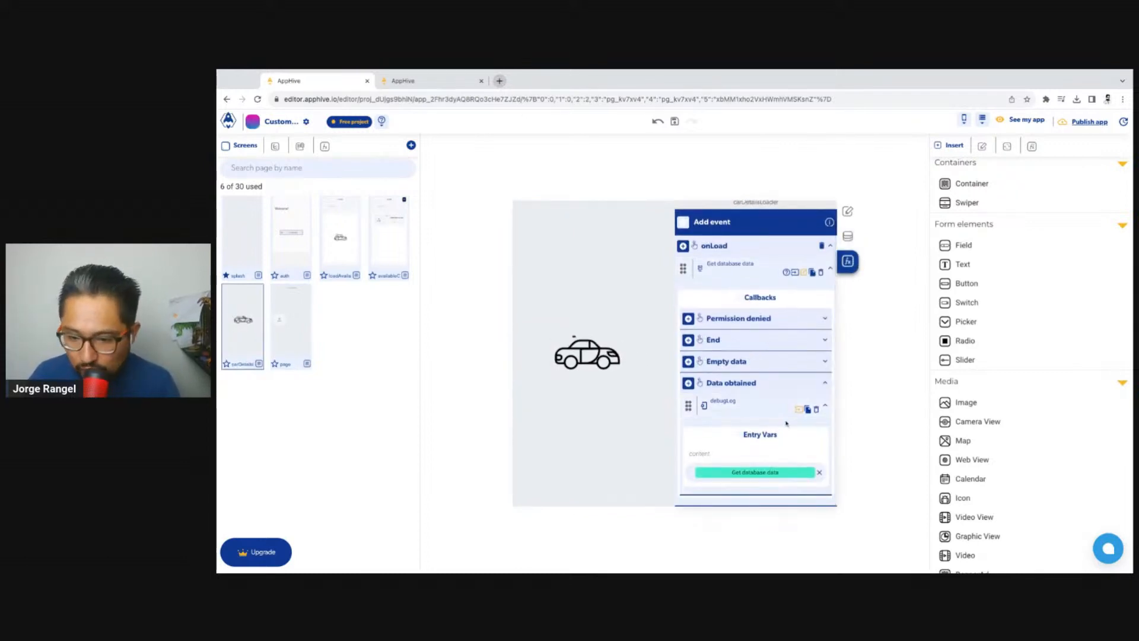
{"action": "left_click", "coordinate": [816, 411]}
{"action": "left_click", "coordinate": [688, 404]}
{"action": "type", "text": "repla"}
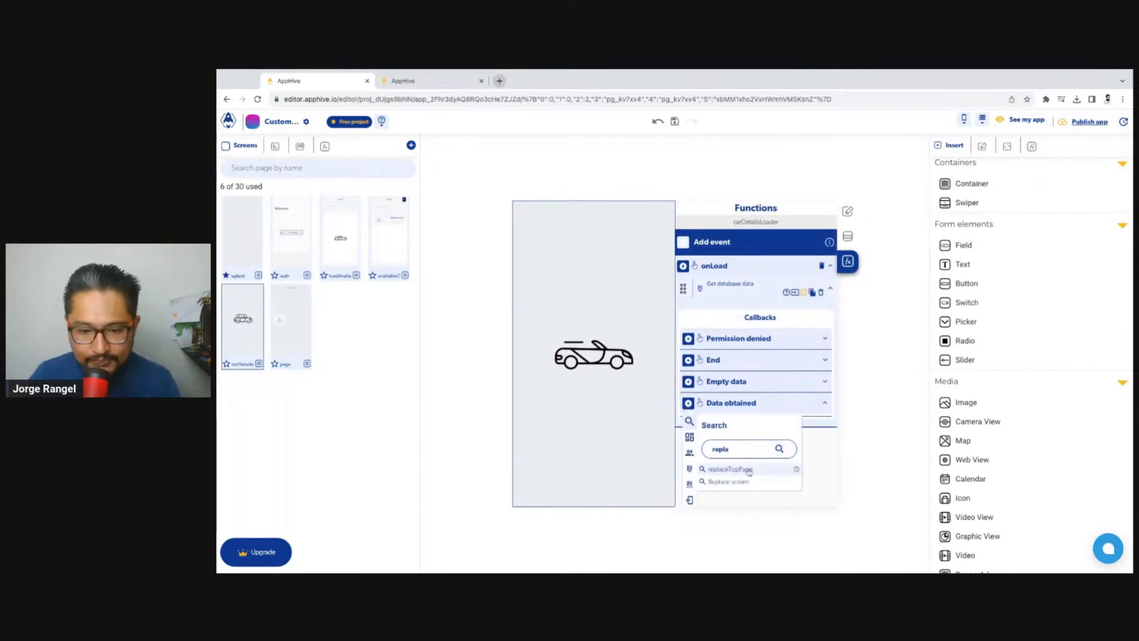
{"action": "left_click", "coordinate": [750, 469]}
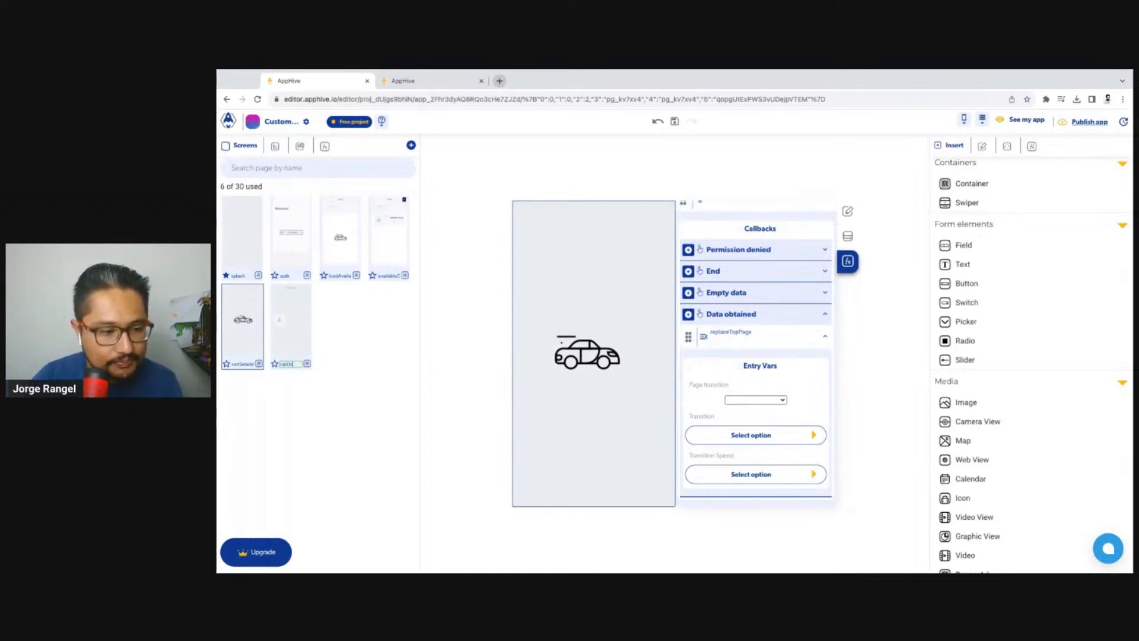
Step: Finish renaming the new page to carDetails and choose it as replaceTopPage's page transition target
{"action": "type", "text": "ils"}
{"action": "left_click", "coordinate": [386, 367]}
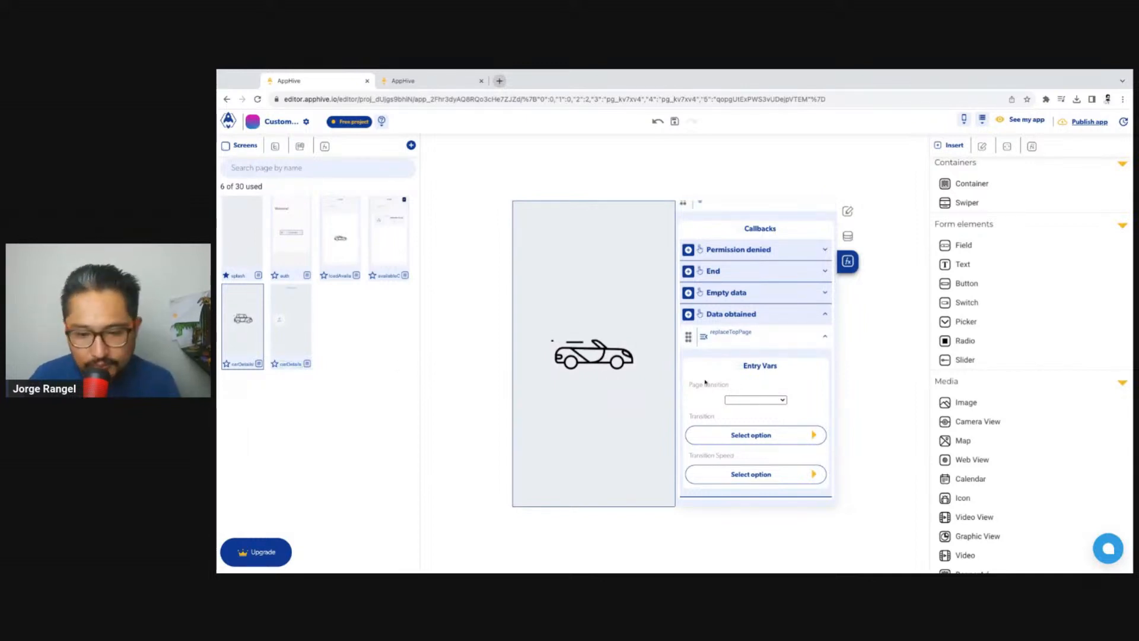
{"action": "left_click", "coordinate": [760, 405]}
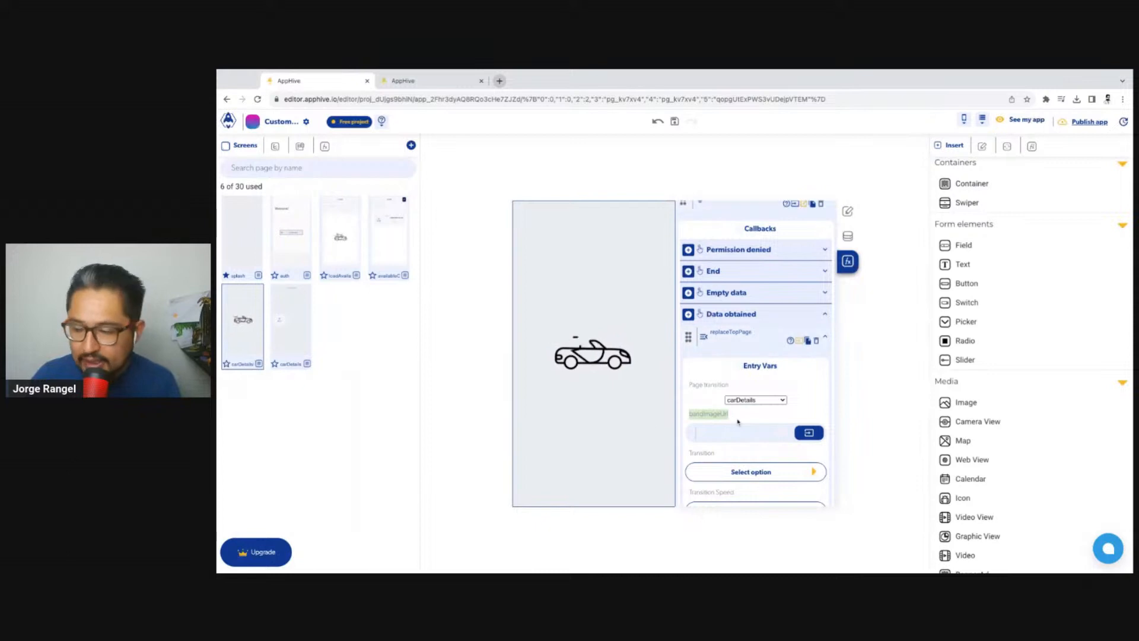
Step: Pass the bandImageUrl attribute of the Get database data output to the page's bandImageUrl input, and switch to the app preview
{"action": "left_click", "coordinate": [806, 432]}
{"action": "left_click", "coordinate": [792, 426]}
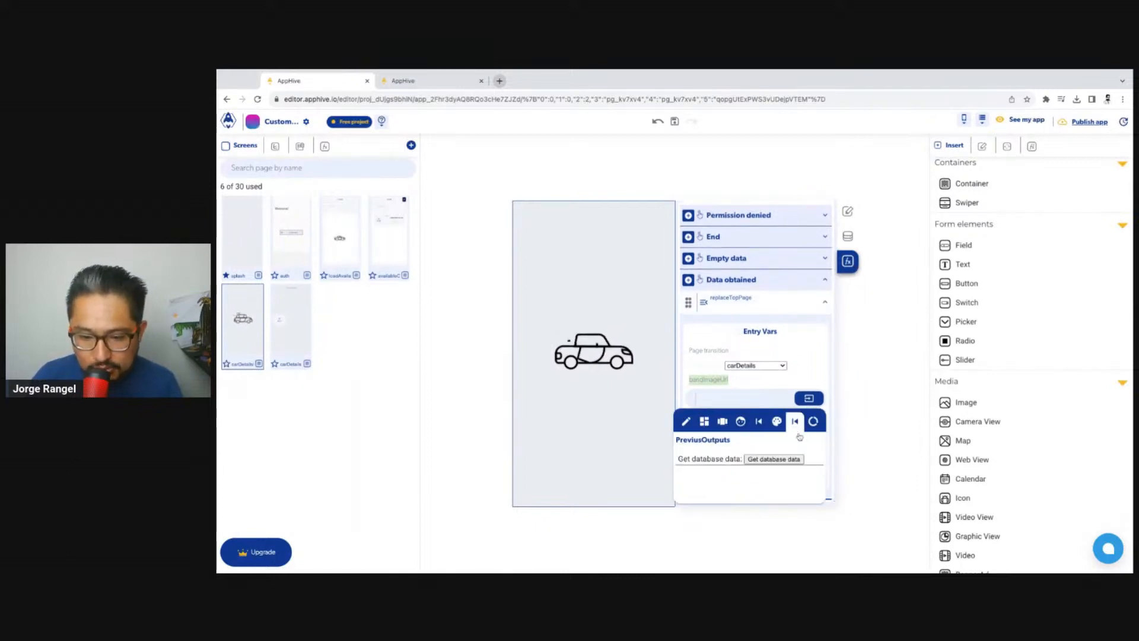
{"action": "left_click", "coordinate": [771, 460]}
{"action": "type", "text": "bandImageUrl"}
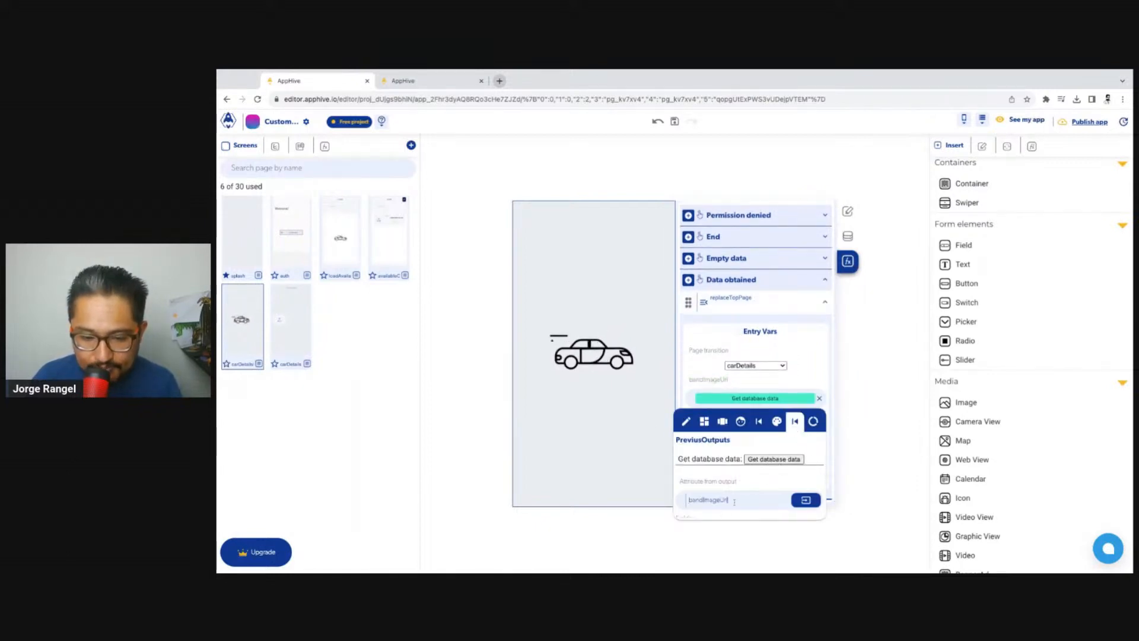
{"action": "left_click", "coordinate": [806, 501]}
{"action": "left_click", "coordinate": [801, 366]}
{"action": "left_click", "coordinate": [426, 82]}
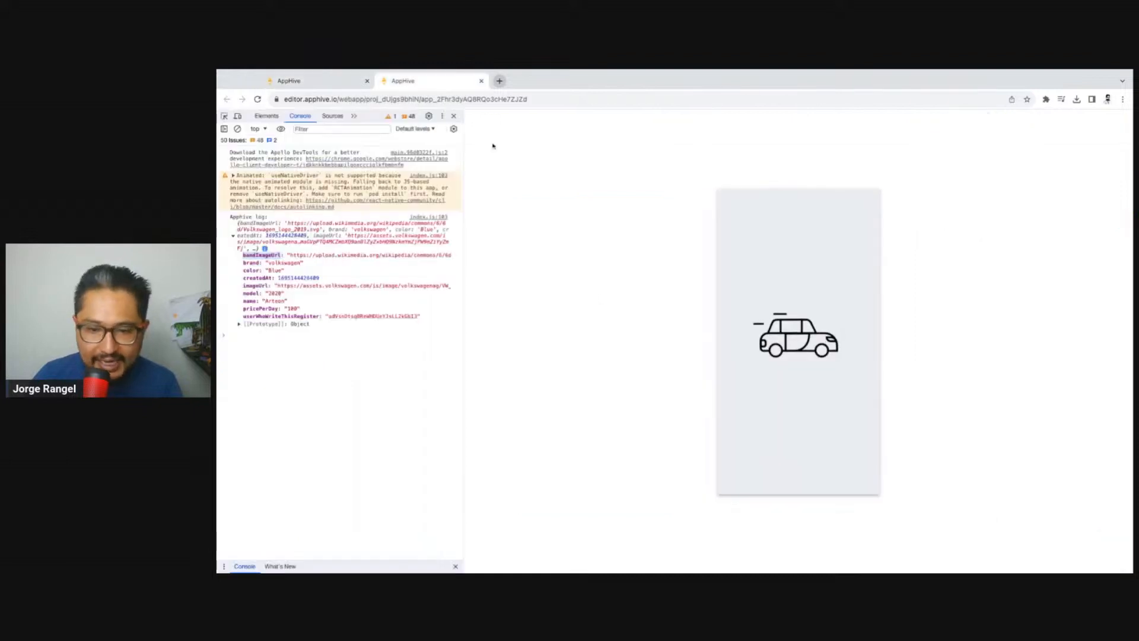
Step: Return to the editor and add an onLoad event to the carDetails page
{"action": "left_click", "coordinate": [315, 81]}
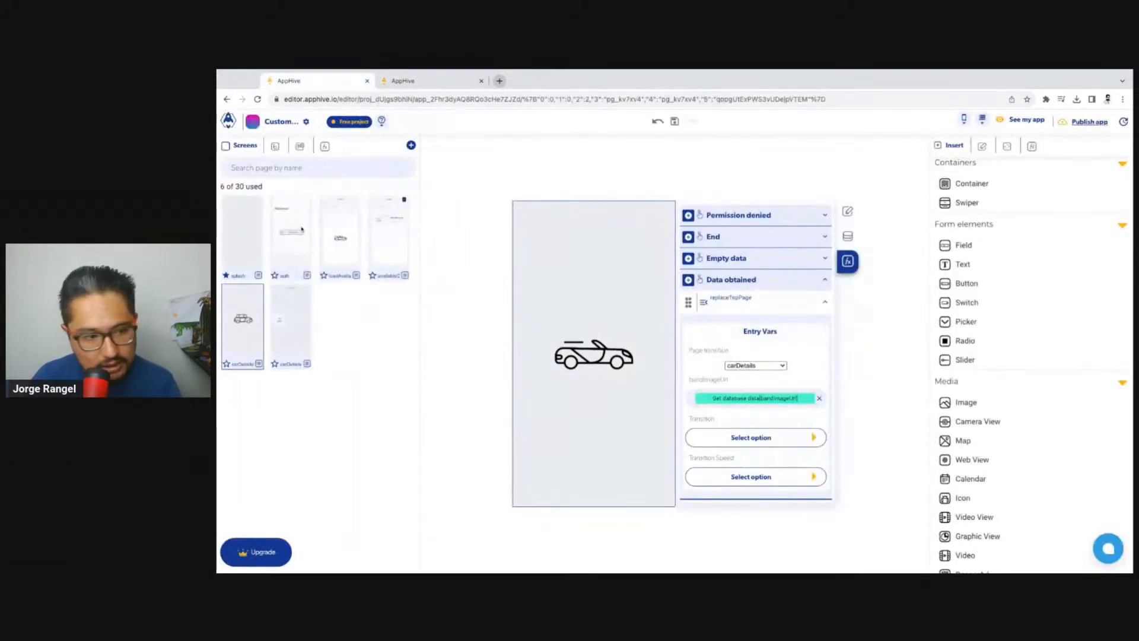
{"action": "left_click", "coordinate": [308, 363]}
{"action": "left_click", "coordinate": [287, 268]}
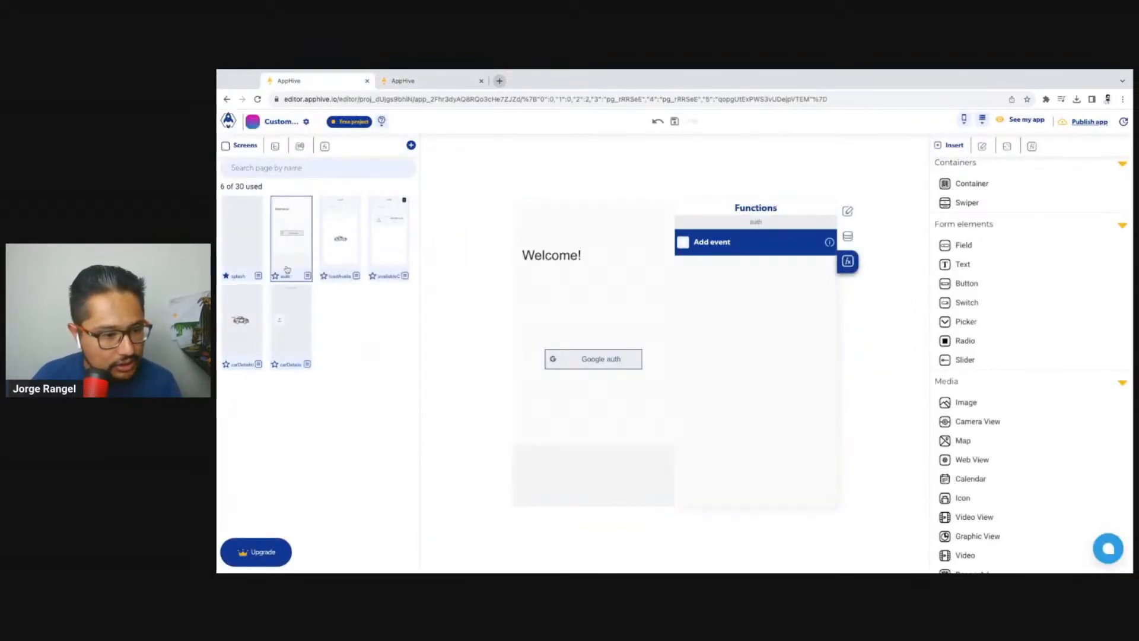
{"action": "left_click", "coordinate": [295, 325]}
{"action": "left_click", "coordinate": [681, 248]}
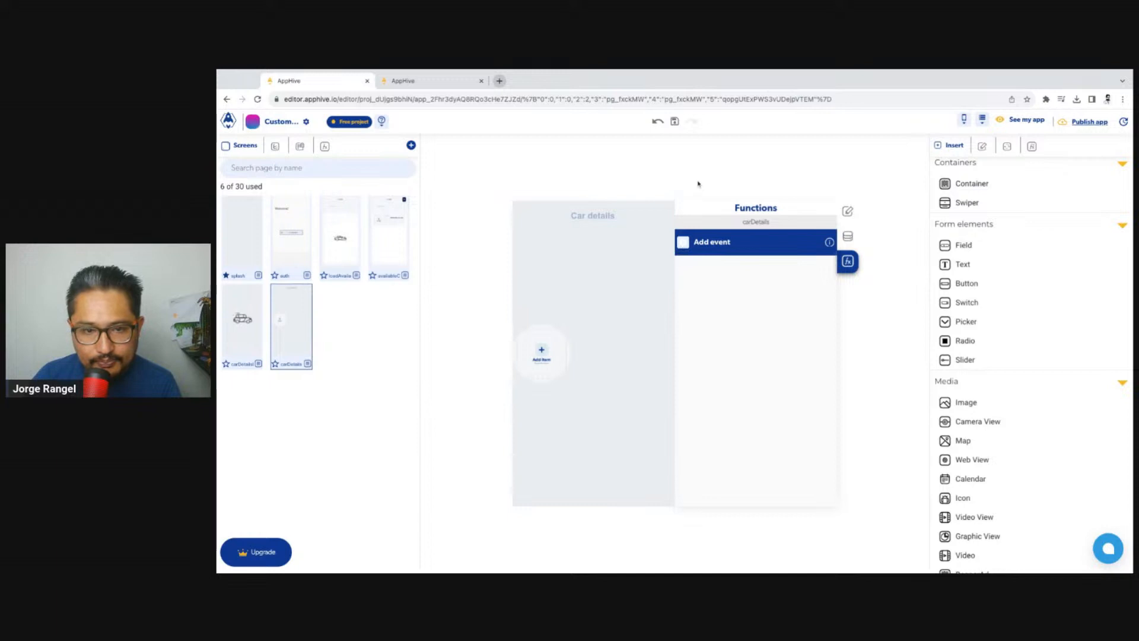
{"action": "left_click", "coordinate": [611, 218]}
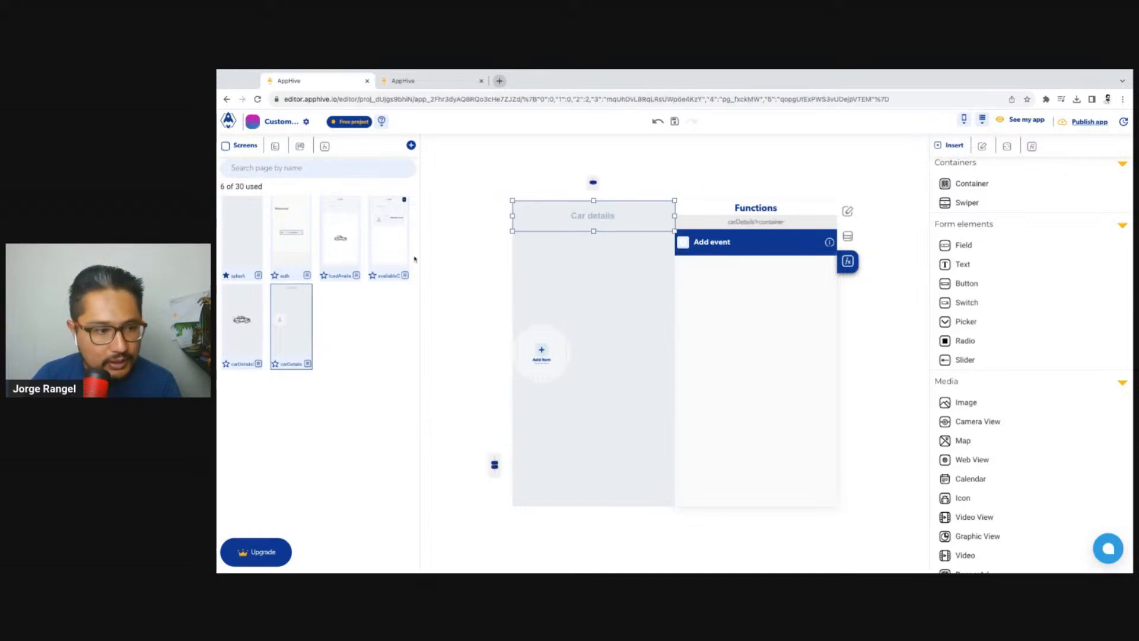
{"action": "left_click", "coordinate": [550, 161]}
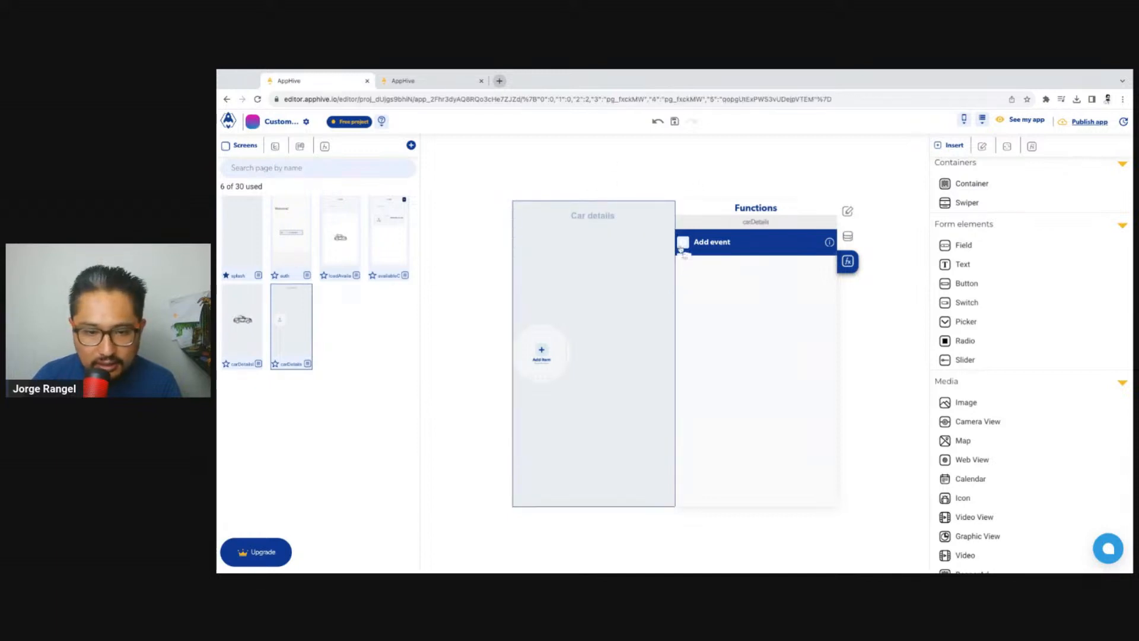
{"action": "left_click", "coordinate": [700, 262]}
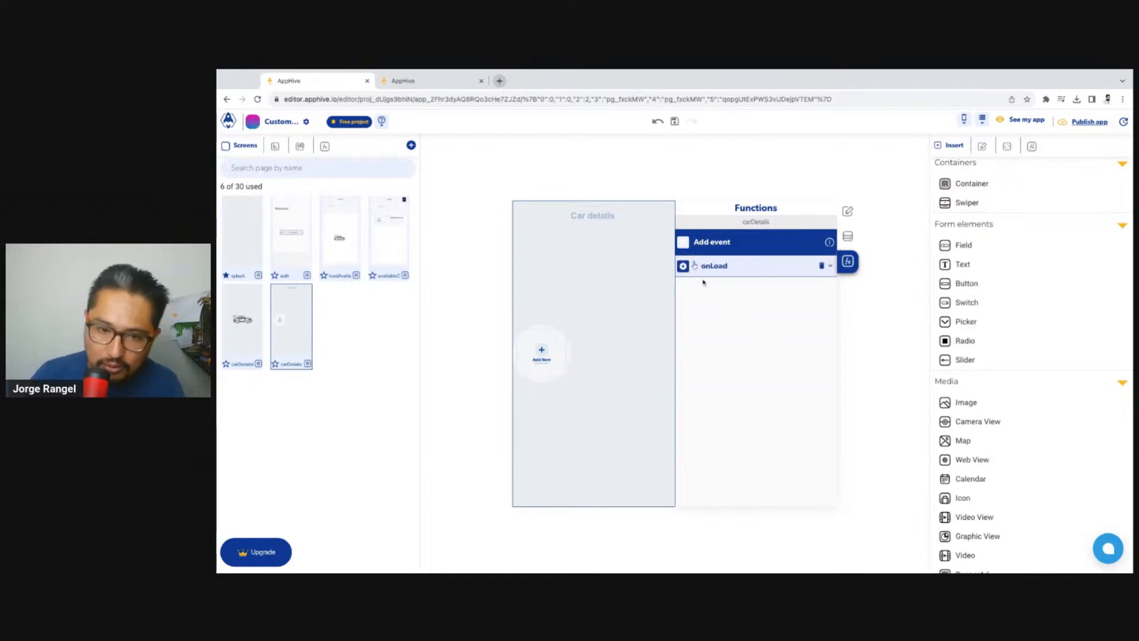
Step: Add a Modify control function to the carDetails onLoad event
{"action": "left_click", "coordinate": [683, 266]}
{"action": "mouse_move", "coordinate": [683, 286]}
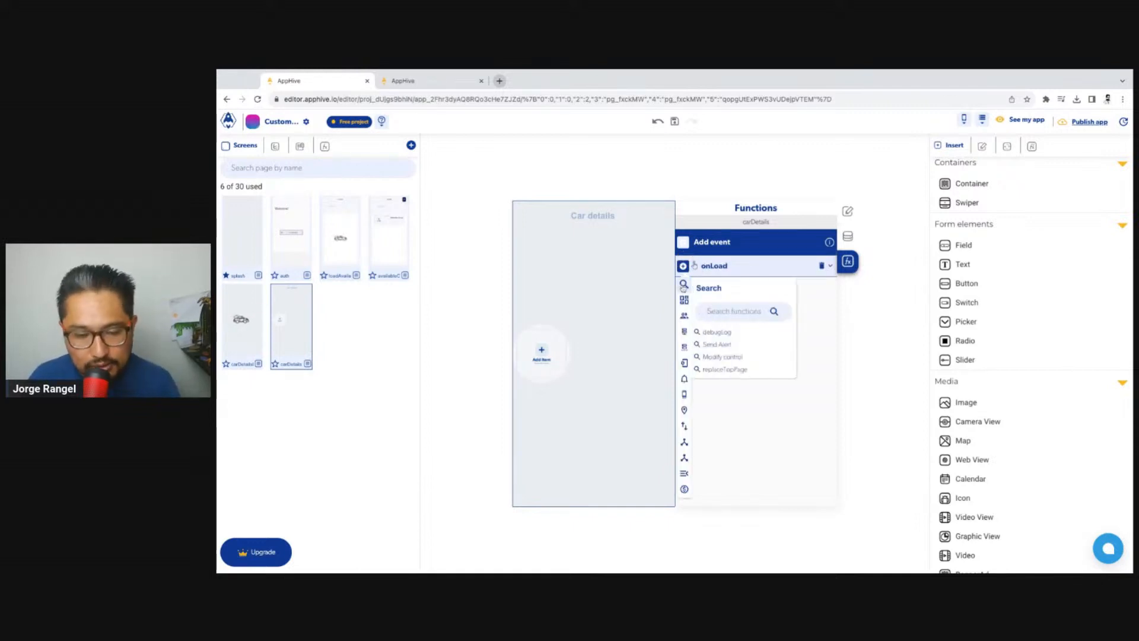
{"action": "left_click", "coordinate": [731, 313]}
{"action": "type", "text": "mod"}
{"action": "left_click", "coordinate": [725, 331]}
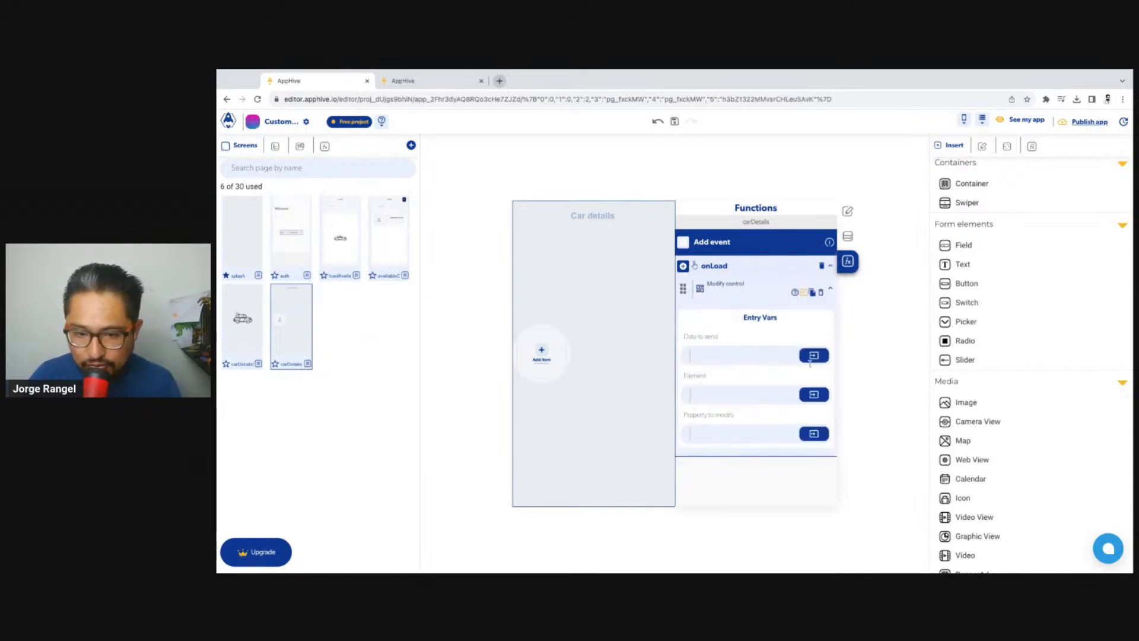
Step: Set Modify control's data to send to the bandImageUrl input from the page data context
{"action": "left_click", "coordinate": [826, 357]}
{"action": "left_click", "coordinate": [809, 378]}
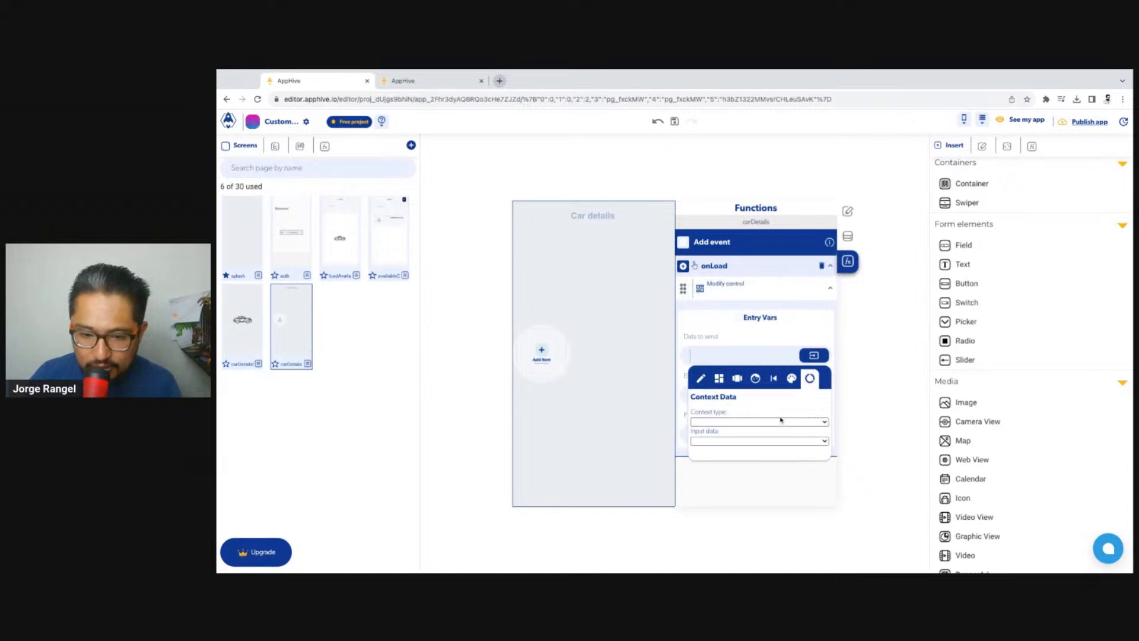
{"action": "left_click", "coordinate": [757, 422]}
{"action": "left_click", "coordinate": [733, 443]}
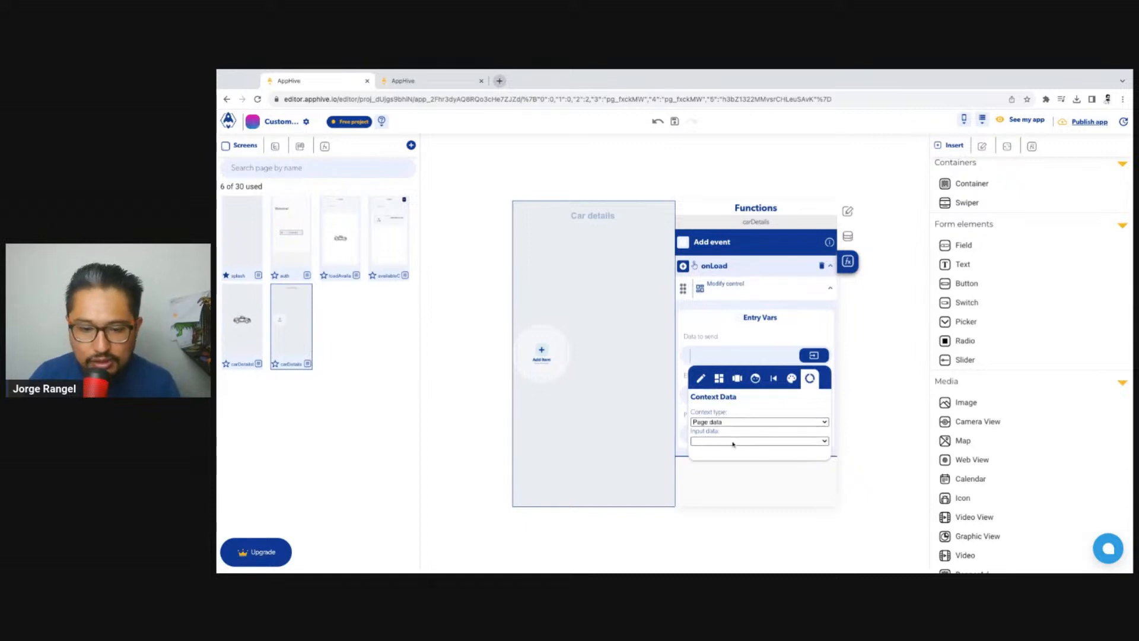
{"action": "left_click", "coordinate": [733, 443]}
{"action": "left_click", "coordinate": [736, 455]}
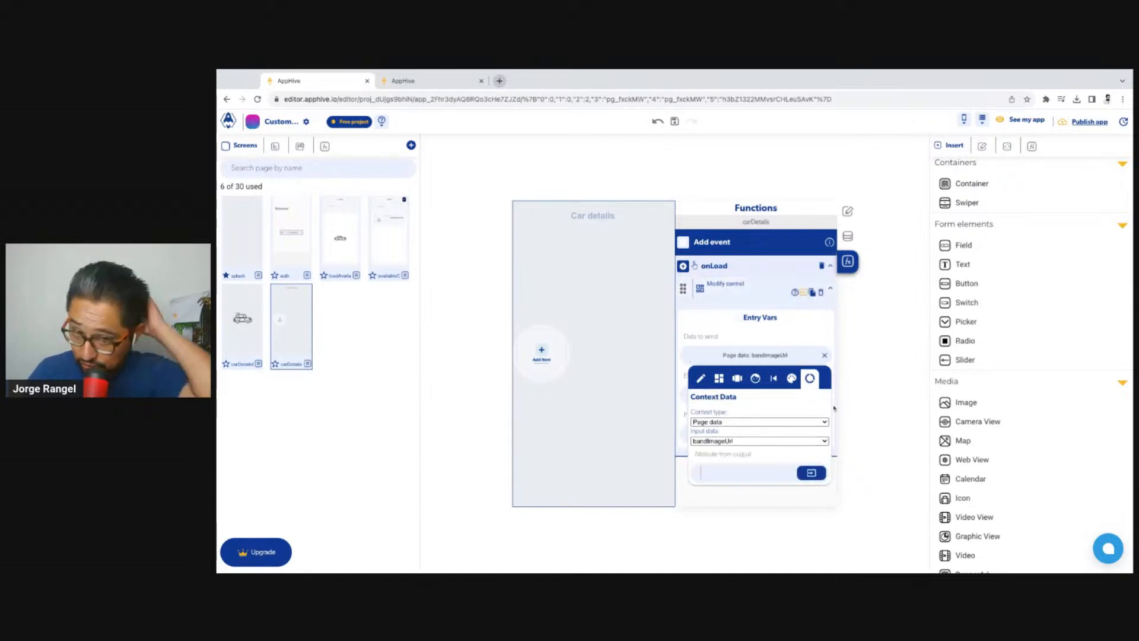
{"action": "left_click", "coordinate": [800, 344]}
Step: Choose imageBrandImageUrl as Modify control's element and src as the property to modify
{"action": "left_click", "coordinate": [824, 393]}
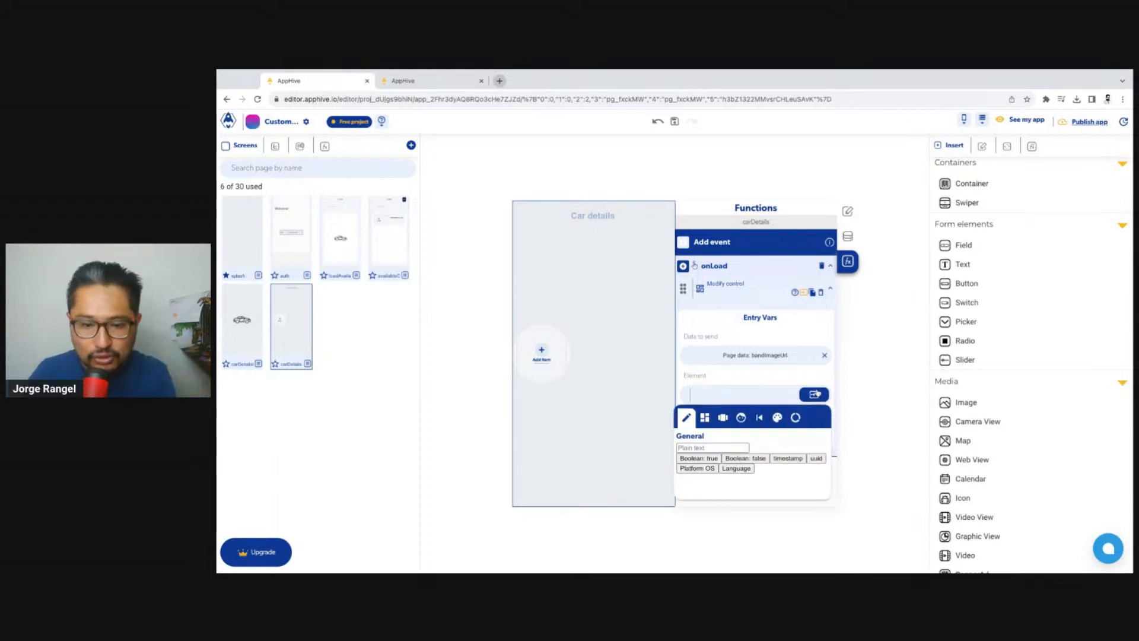
{"action": "left_click", "coordinate": [706, 420]}
{"action": "scroll", "coordinate": [763, 504], "scroll_direction": "down", "scroll_amount": 1}
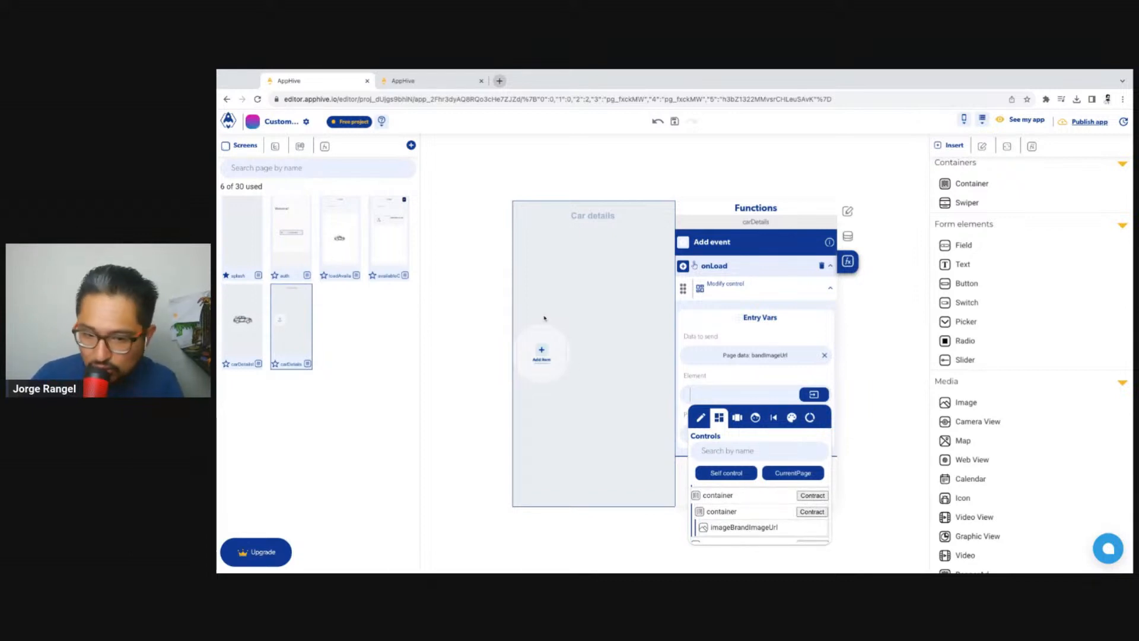
{"action": "left_click", "coordinate": [750, 532]}
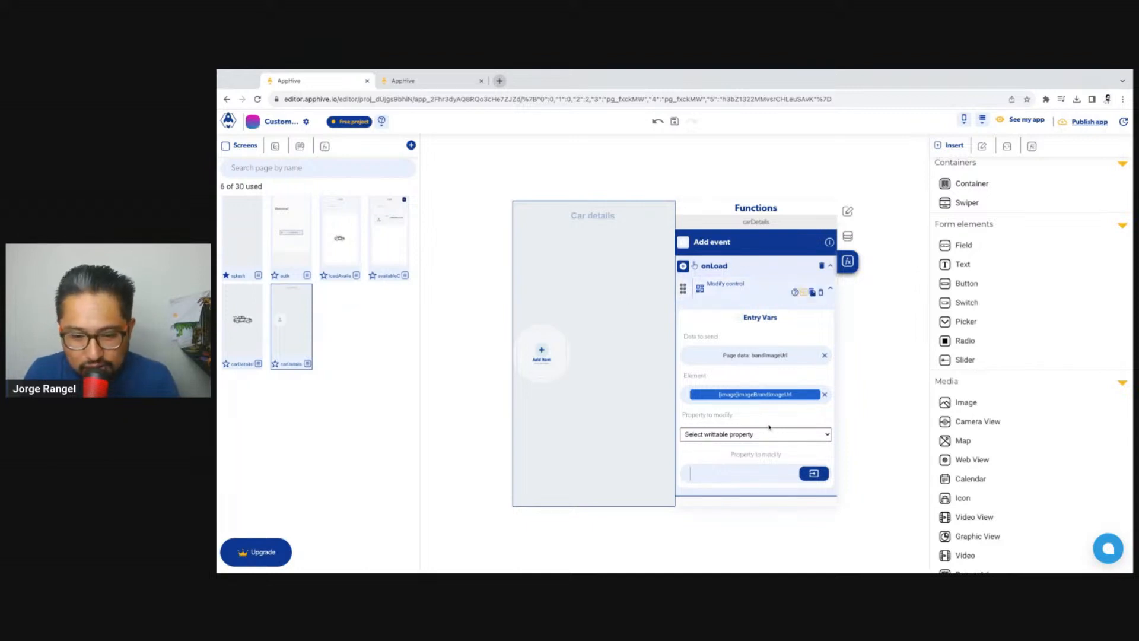
{"action": "left_click", "coordinate": [762, 441]}
{"action": "left_click", "coordinate": [774, 454]}
Step: Slightly narrow the container that holds the brand image on the carDetails page
{"action": "left_click", "coordinate": [544, 380]}
{"action": "left_click", "coordinate": [609, 332]}
{"action": "left_click_drag", "start_coordinate": [675, 354], "coordinate": [670, 353]}
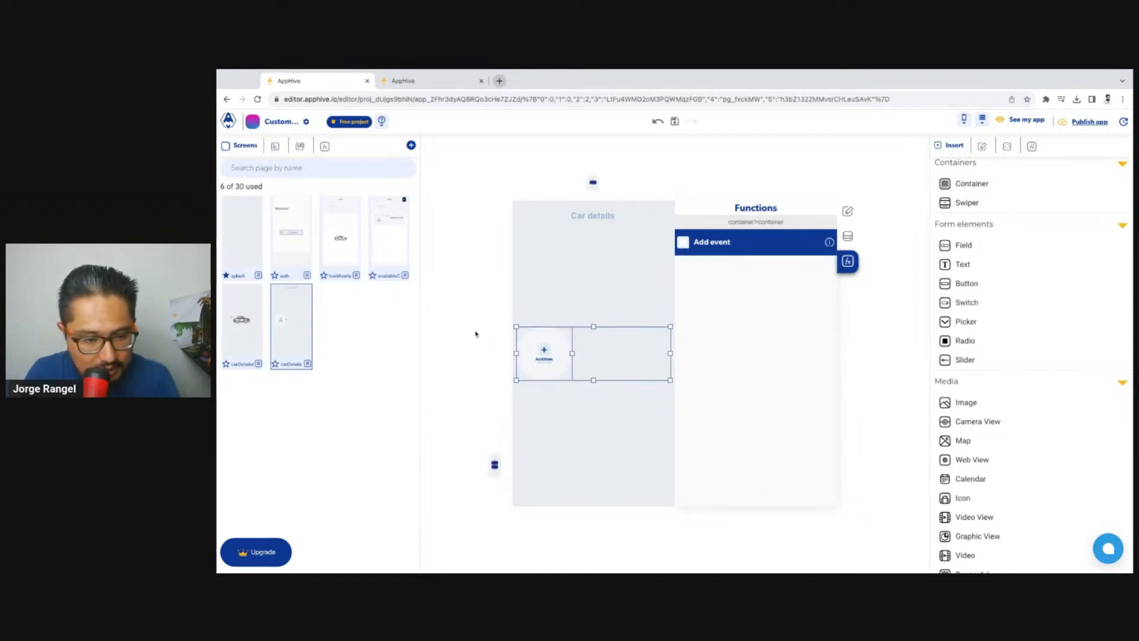
{"action": "left_click", "coordinate": [497, 354]}
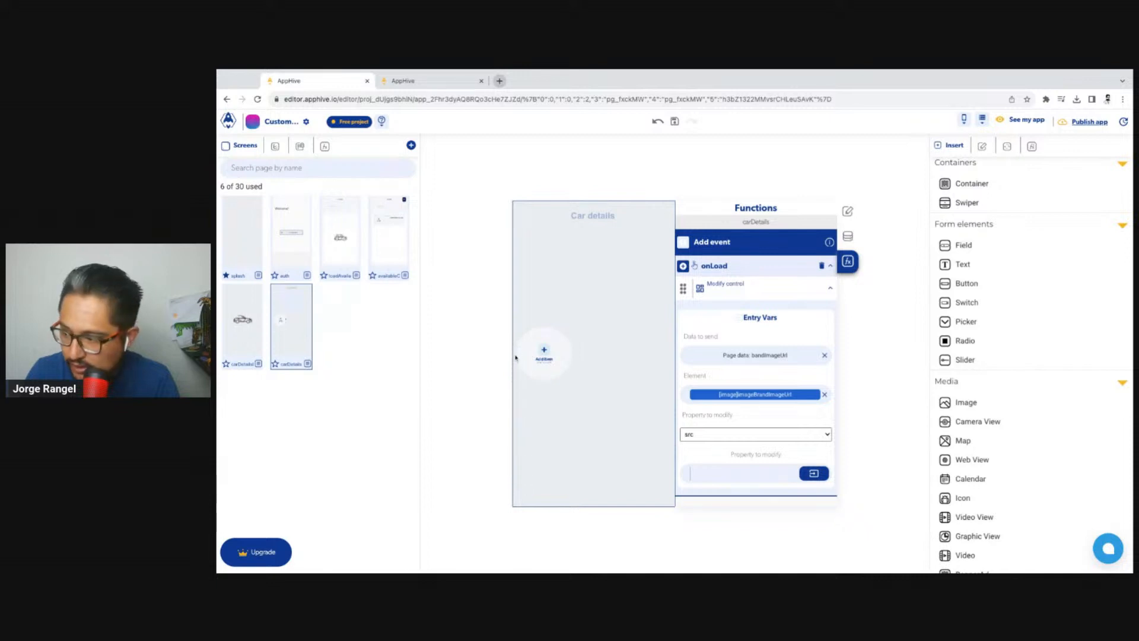
Step: Open the $100 USD per day car in the app preview to check its brand image, and return to the editor
{"action": "left_click", "coordinate": [441, 82]}
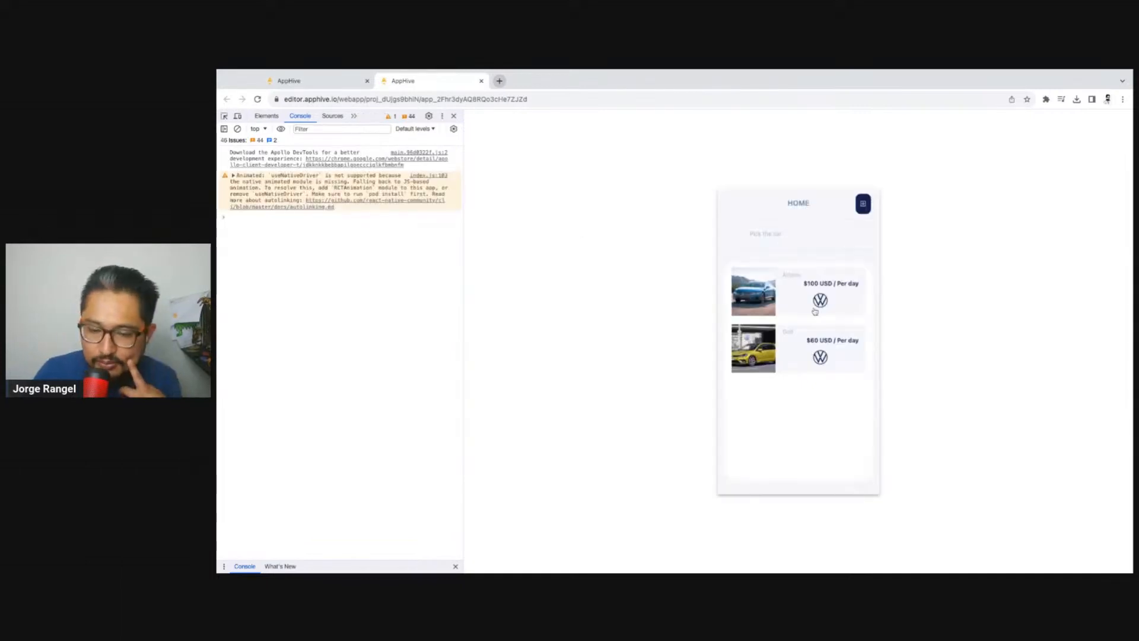
{"action": "left_click", "coordinate": [793, 300]}
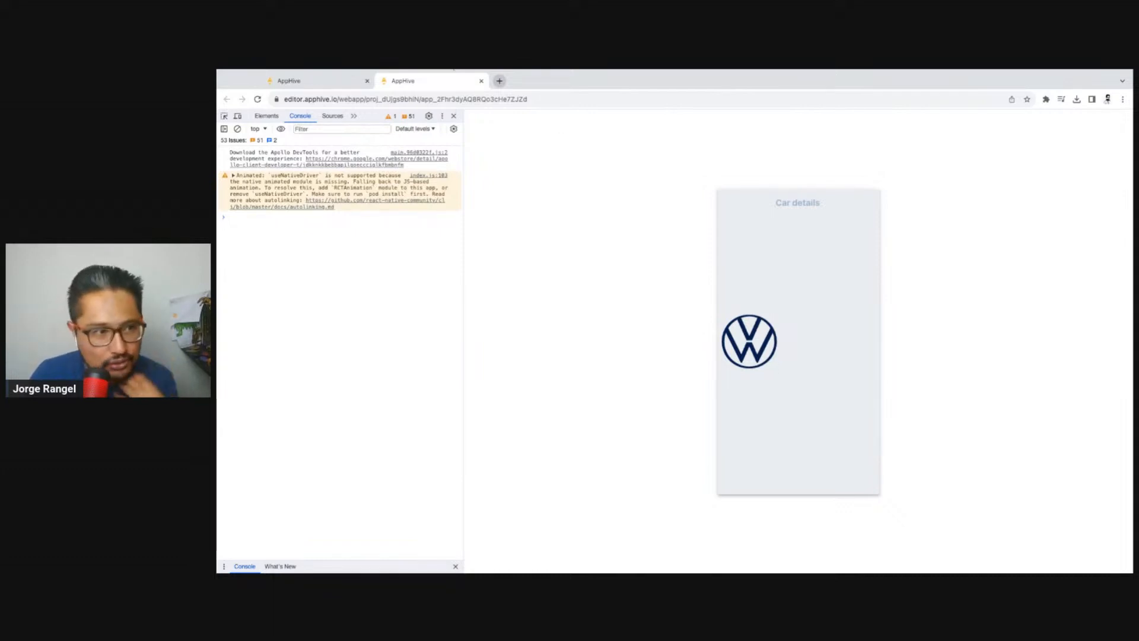
{"action": "left_click", "coordinate": [332, 81]}
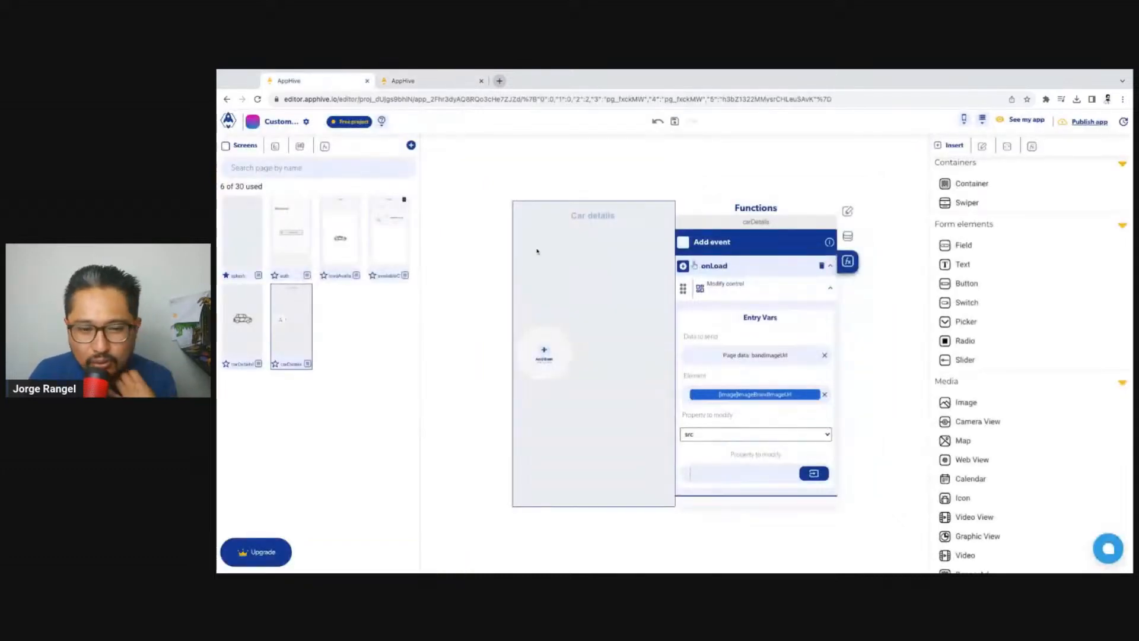
Step: Move the brand image to the right part of its container and shrink it to about half its size
{"action": "left_click", "coordinate": [557, 356]}
{"action": "left_click", "coordinate": [628, 361]}
{"action": "left_click", "coordinate": [541, 356]}
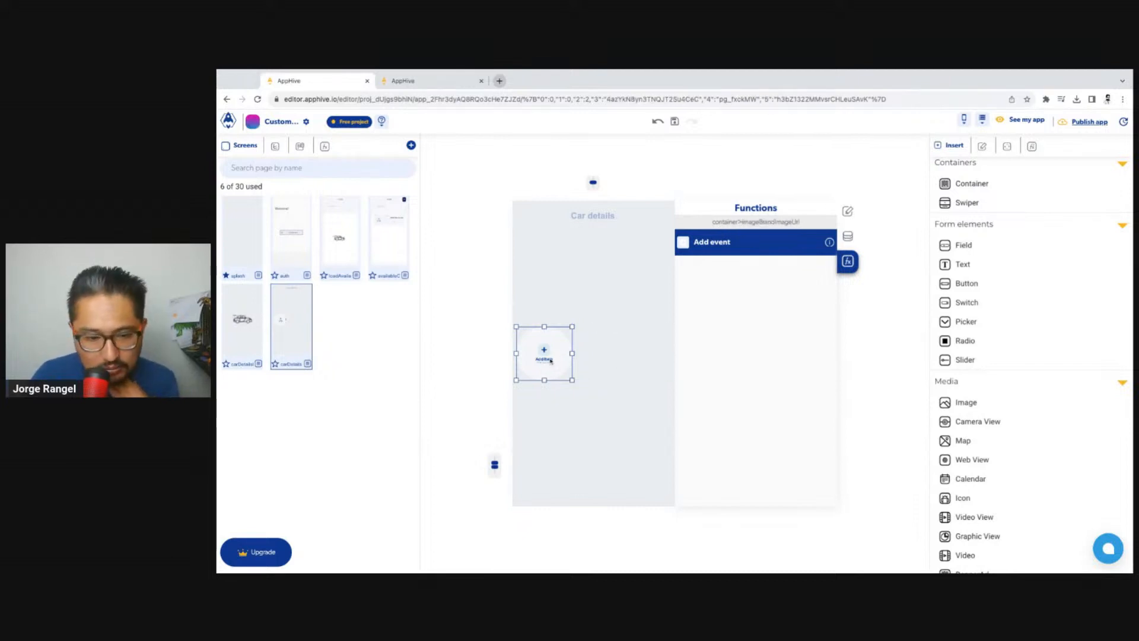
{"action": "left_click_drag", "start_coordinate": [552, 354], "coordinate": [629, 350]}
{"action": "left_click_drag", "start_coordinate": [571, 328], "coordinate": [608, 342]}
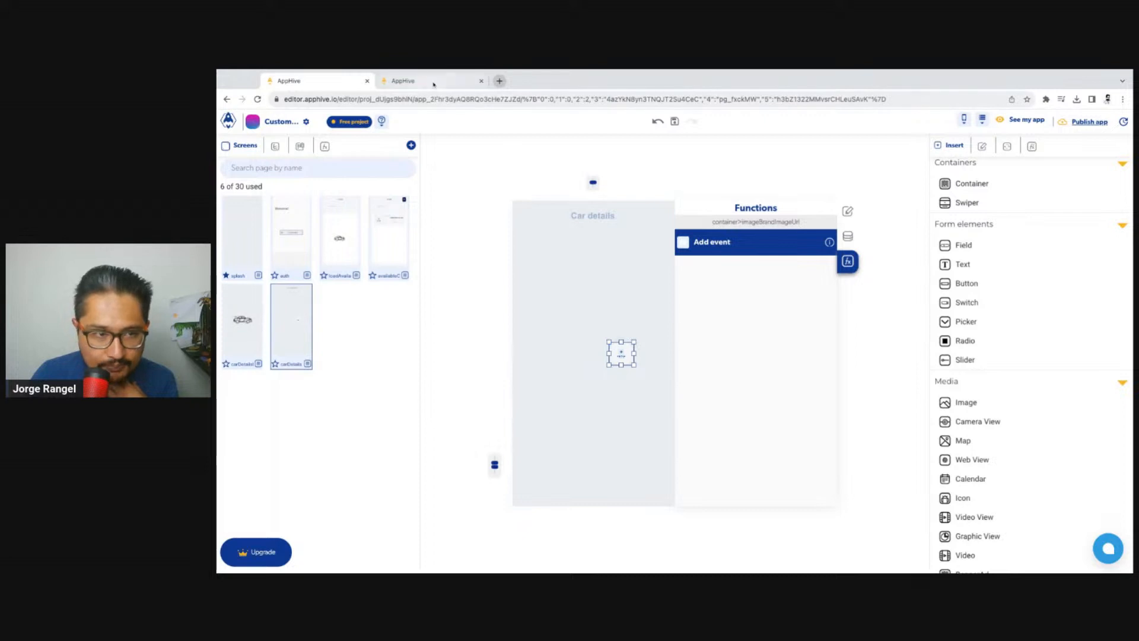
Step: Reload the app preview, open a listed car to check the resized brand image, and return to the editor
{"action": "left_click", "coordinate": [433, 85]}
{"action": "left_click", "coordinate": [257, 99]}
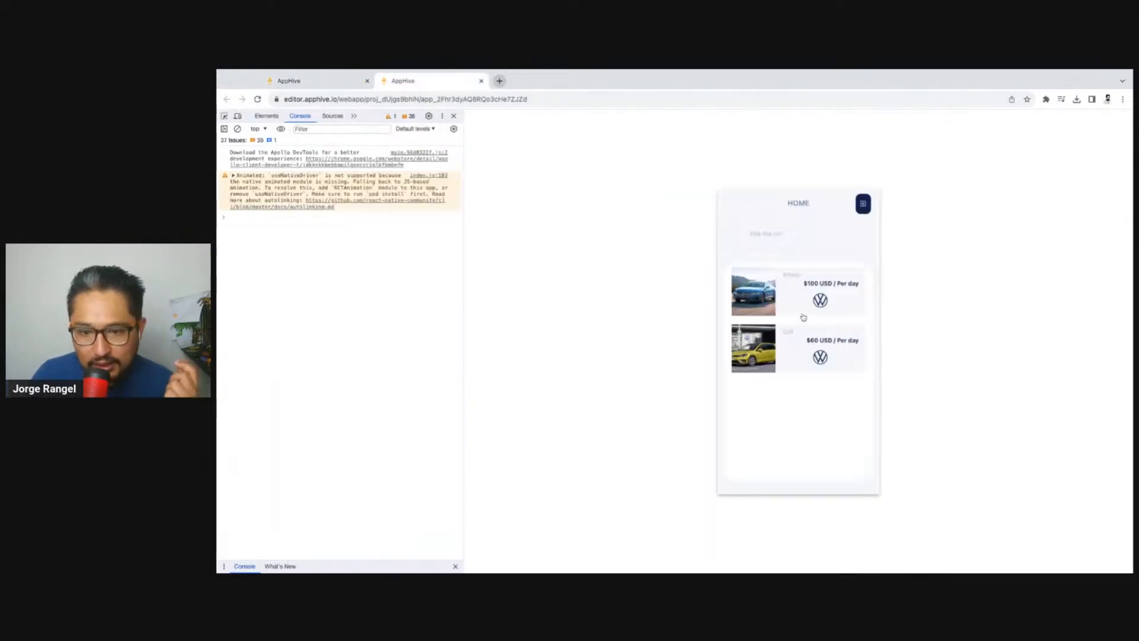
{"action": "left_click", "coordinate": [803, 318]}
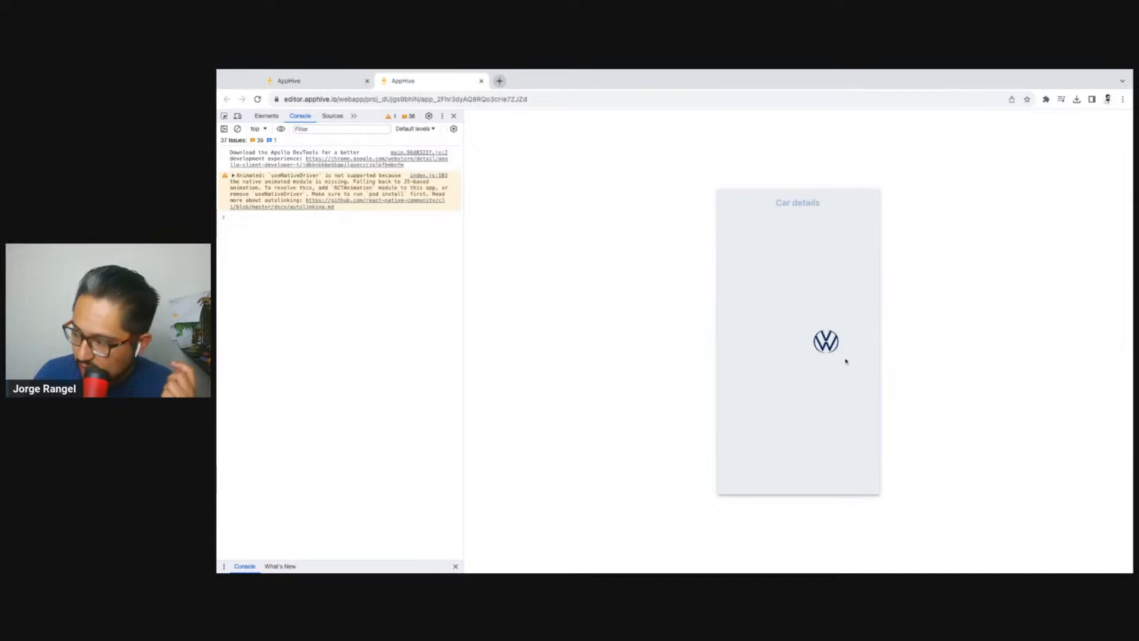
{"action": "left_click", "coordinate": [323, 85]}
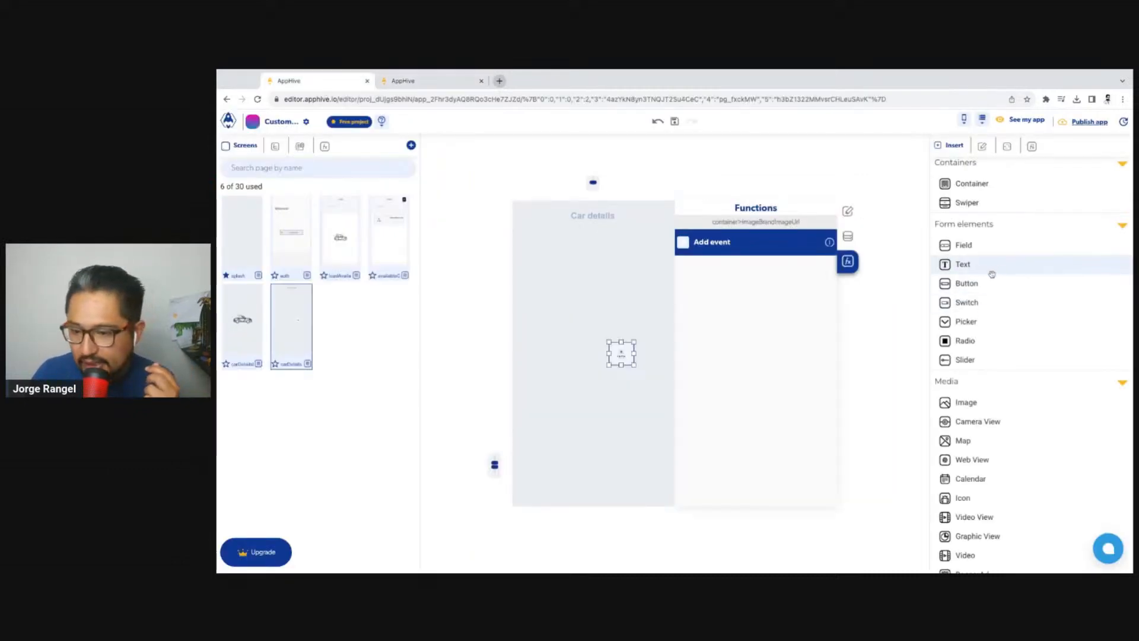
Step: Insert a second image of about 107 by 104 px in the container, left of the brand image
{"action": "left_click_drag", "start_coordinate": [976, 399], "coordinate": [570, 328]}
{"action": "left_click", "coordinate": [848, 211]}
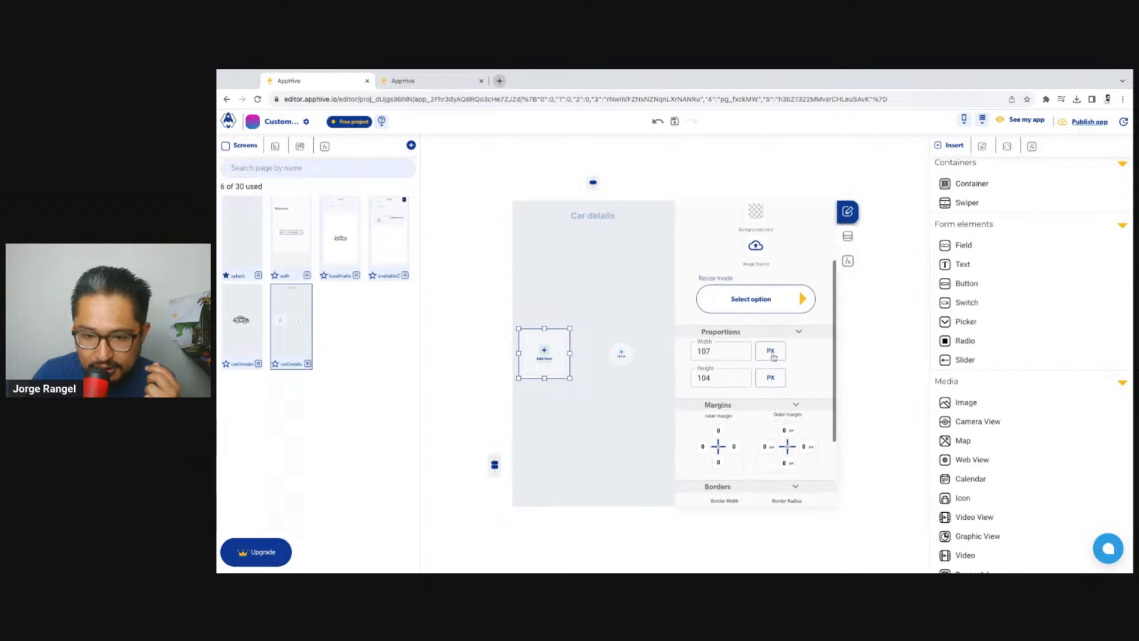
{"action": "left_click", "coordinate": [770, 378]}
Step: In carDetailsLoader's onLoad event, collapse replaceTopPage and add a debugLog function under the Data obtained callback
{"action": "left_click", "coordinate": [244, 326]}
{"action": "left_click", "coordinate": [848, 261]}
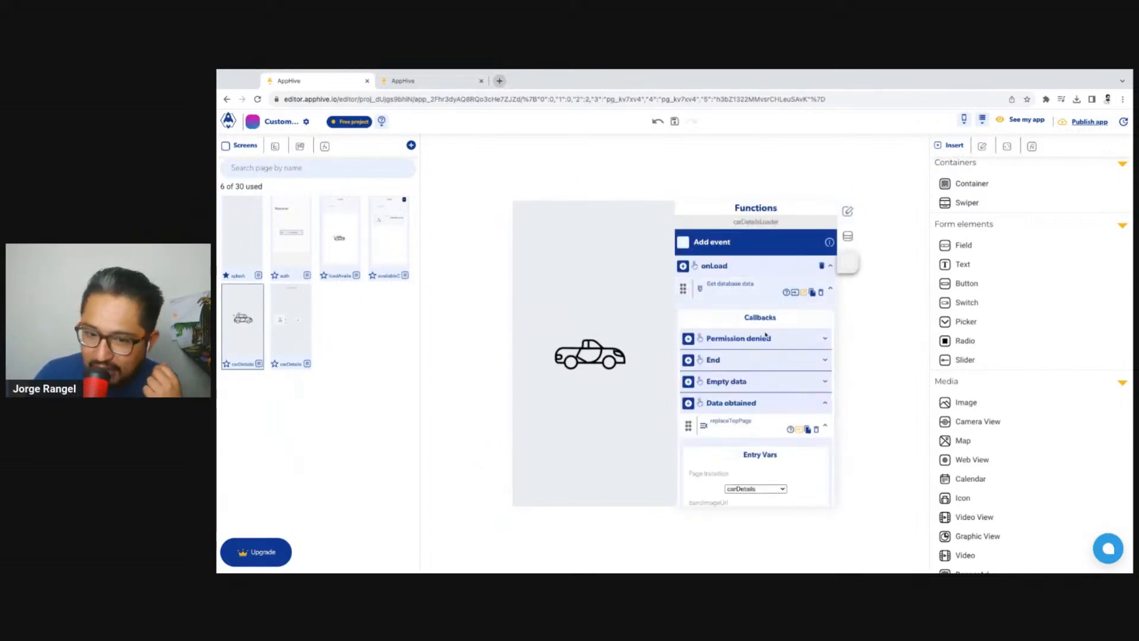
{"action": "scroll", "coordinate": [766, 336], "scroll_direction": "down", "scroll_amount": 3}
{"action": "left_click", "coordinate": [798, 302]}
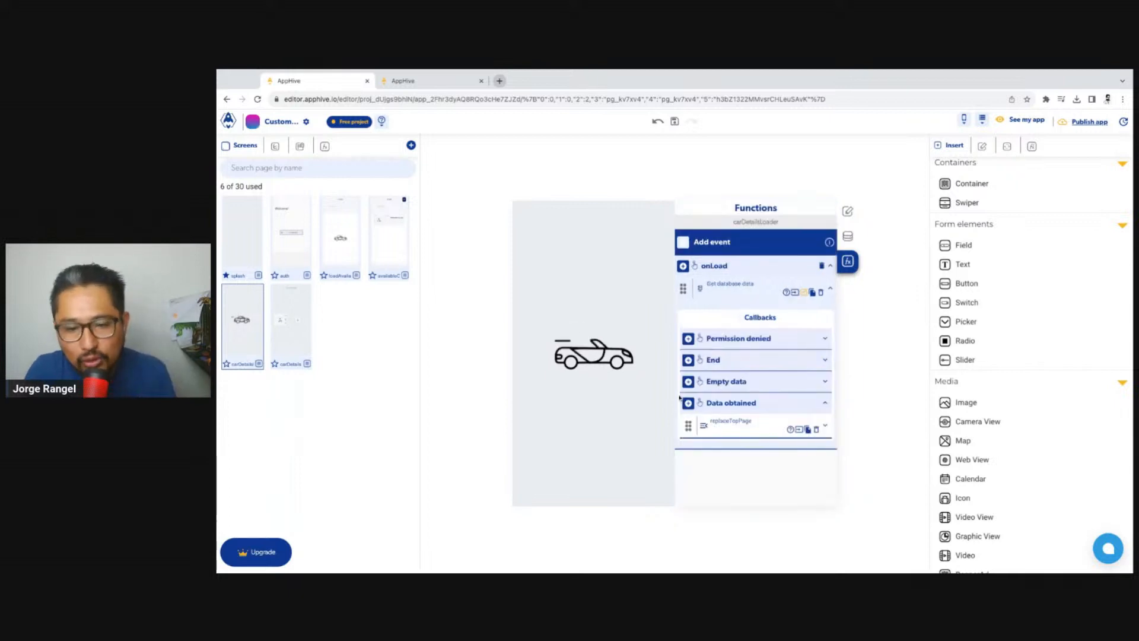
{"action": "left_click", "coordinate": [688, 404]}
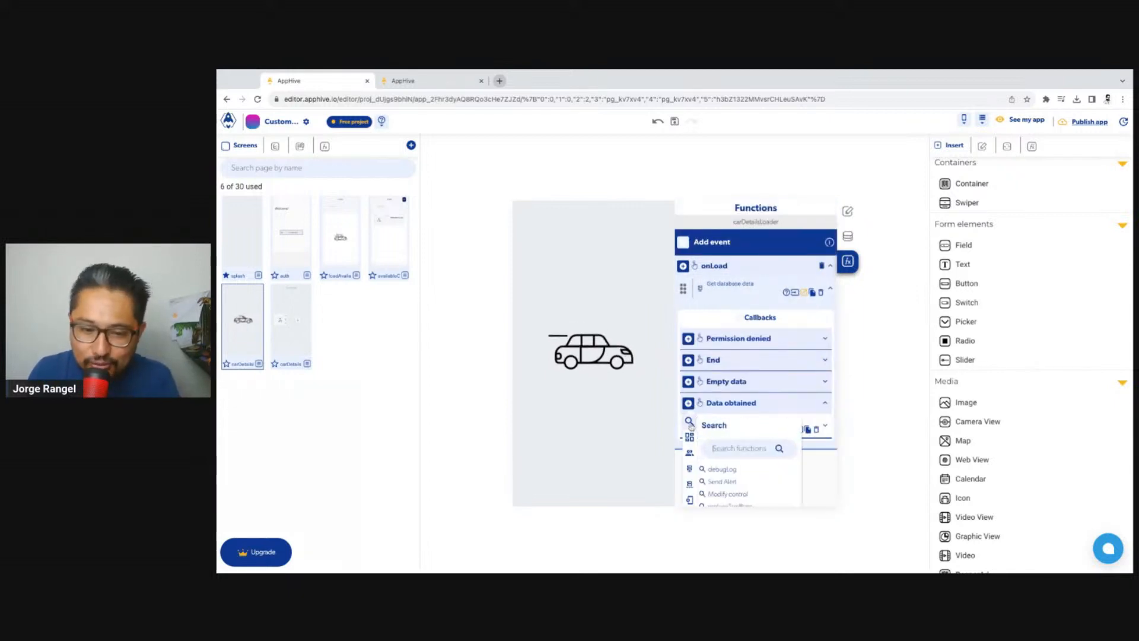
{"action": "left_click", "coordinate": [740, 447]}
{"action": "type", "text": "deb"}
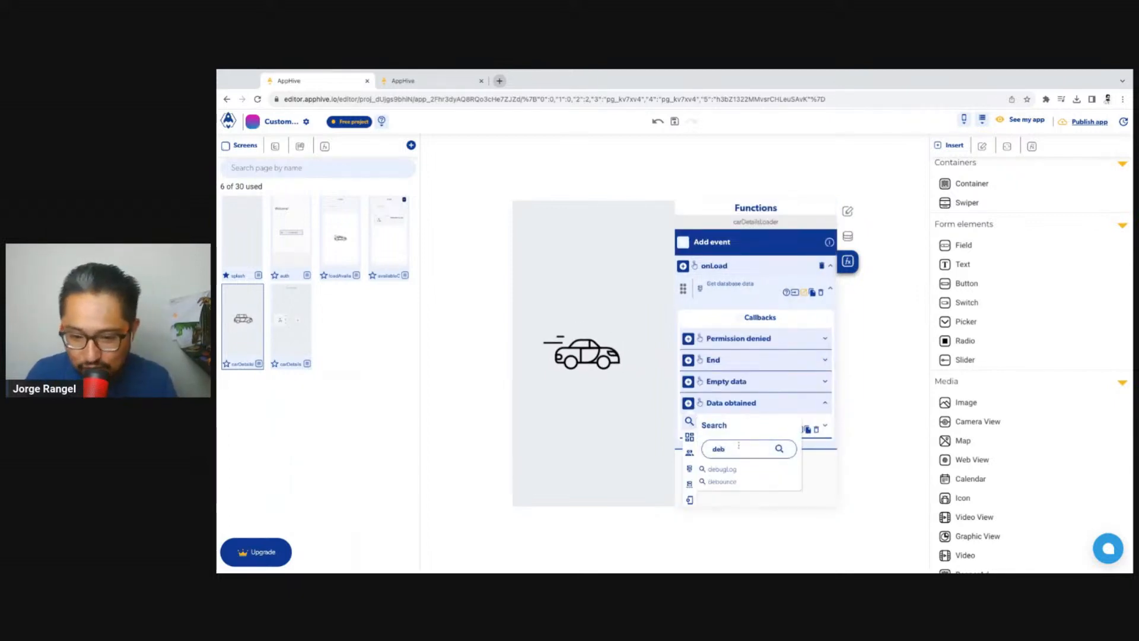
{"action": "left_click", "coordinate": [733, 469]}
Step: Set debugLog's content to the Get database data output and move the function above replaceTopPage
{"action": "scroll", "coordinate": [755, 462], "scroll_direction": "down", "scroll_amount": 2}
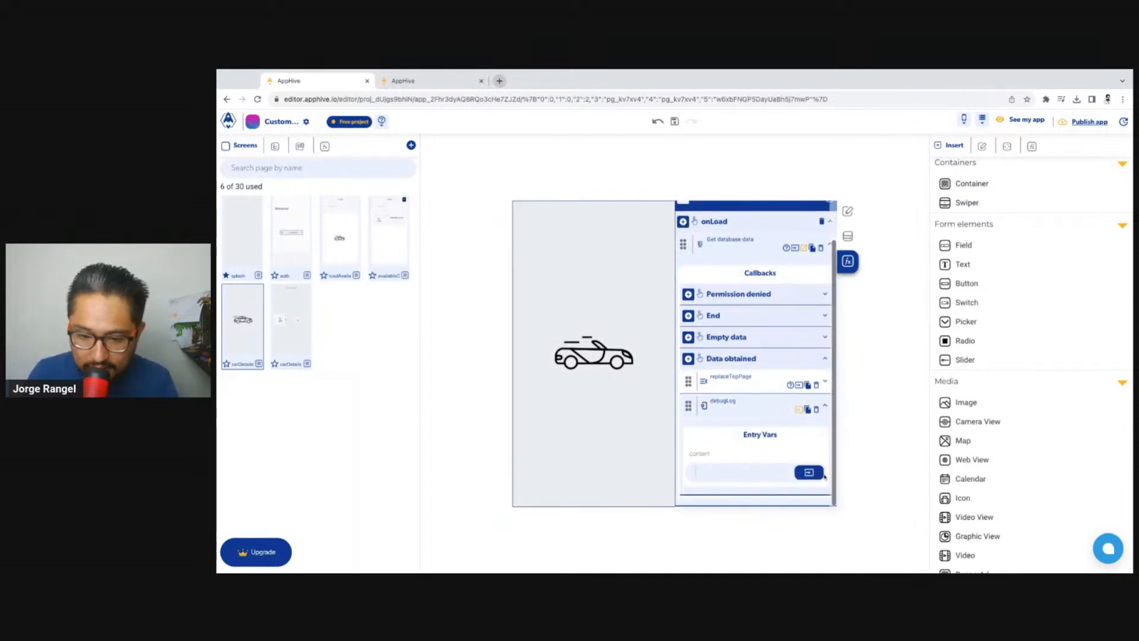
{"action": "left_click", "coordinate": [809, 473]}
{"action": "left_click", "coordinate": [796, 387]}
{"action": "left_click", "coordinate": [774, 418]}
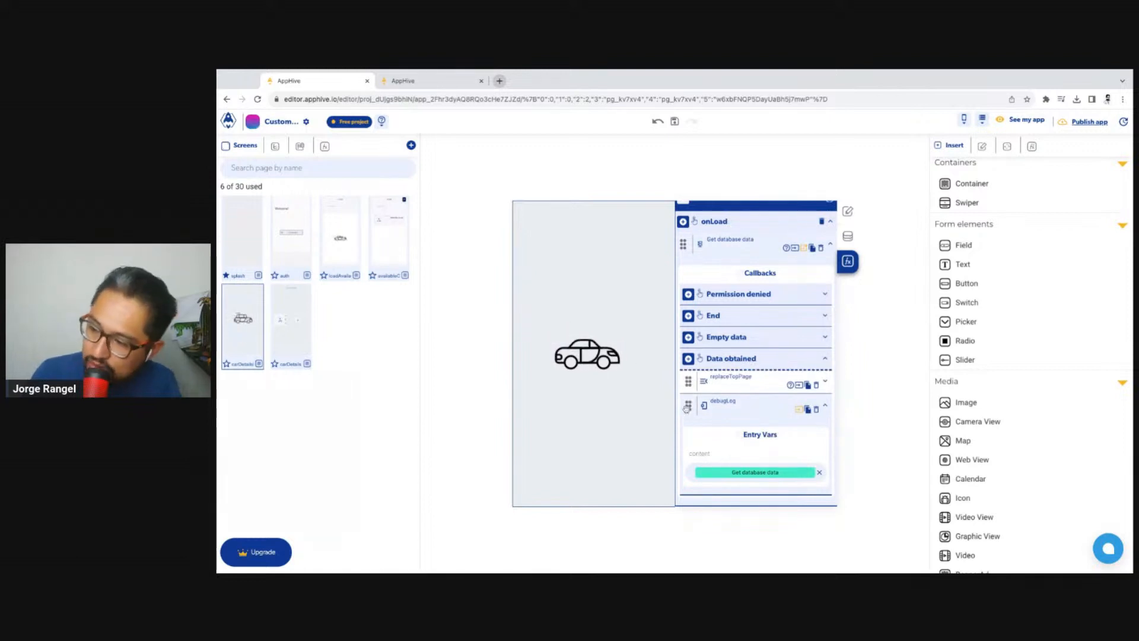
{"action": "left_click_drag", "start_coordinate": [688, 405], "coordinate": [712, 379]}
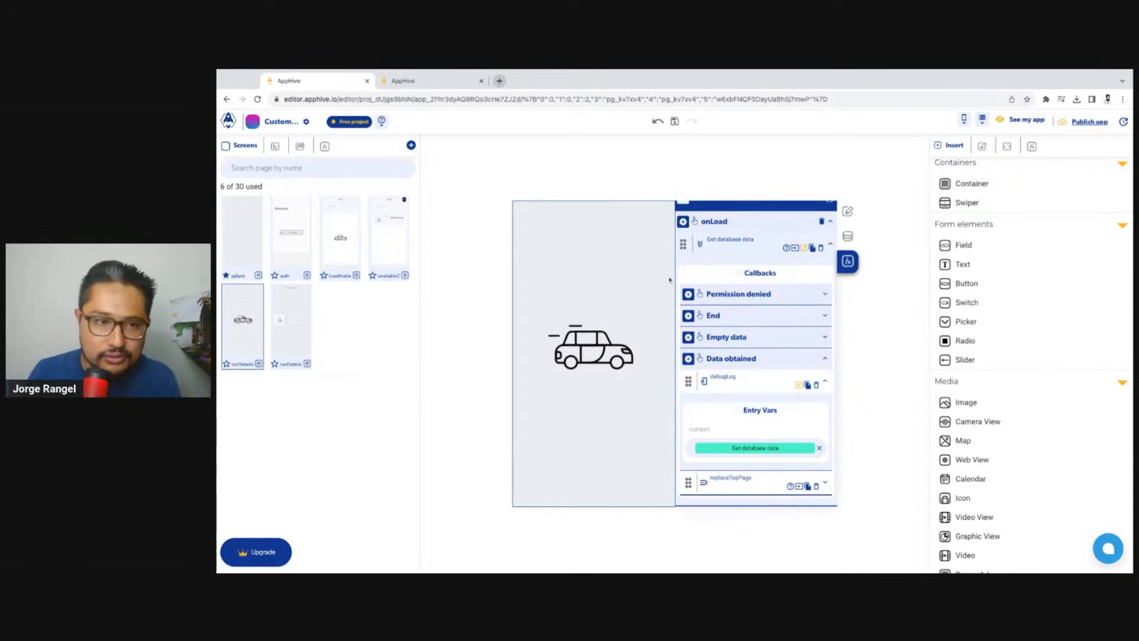
Step: Reload the app preview and open the yellow car to log its database data in the console
{"action": "left_click", "coordinate": [418, 85]}
{"action": "key", "text": "super+r"}
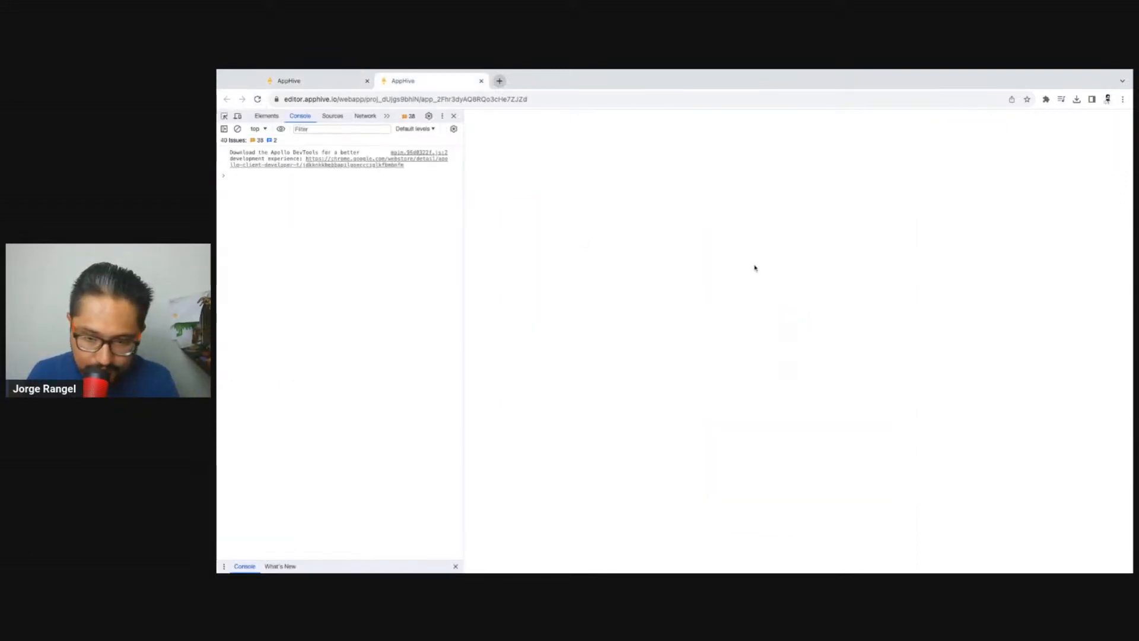
{"action": "left_click", "coordinate": [808, 340]}
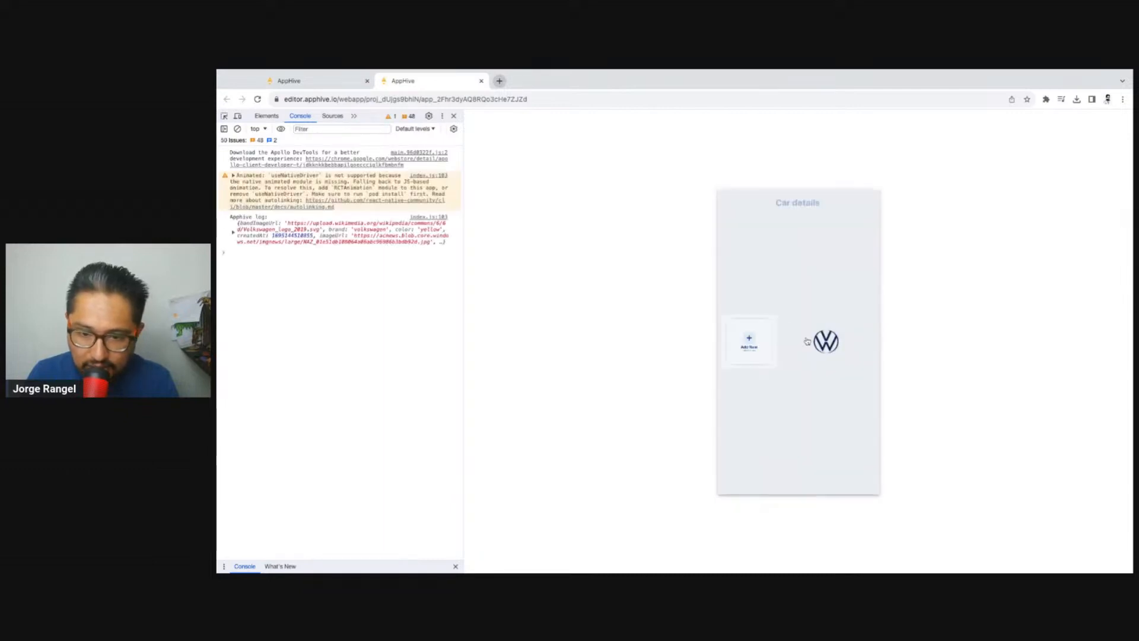
Step: Expand the logged car record in the console, select the imageUrl field name, and return to the app editor
{"action": "left_click", "coordinate": [234, 235]}
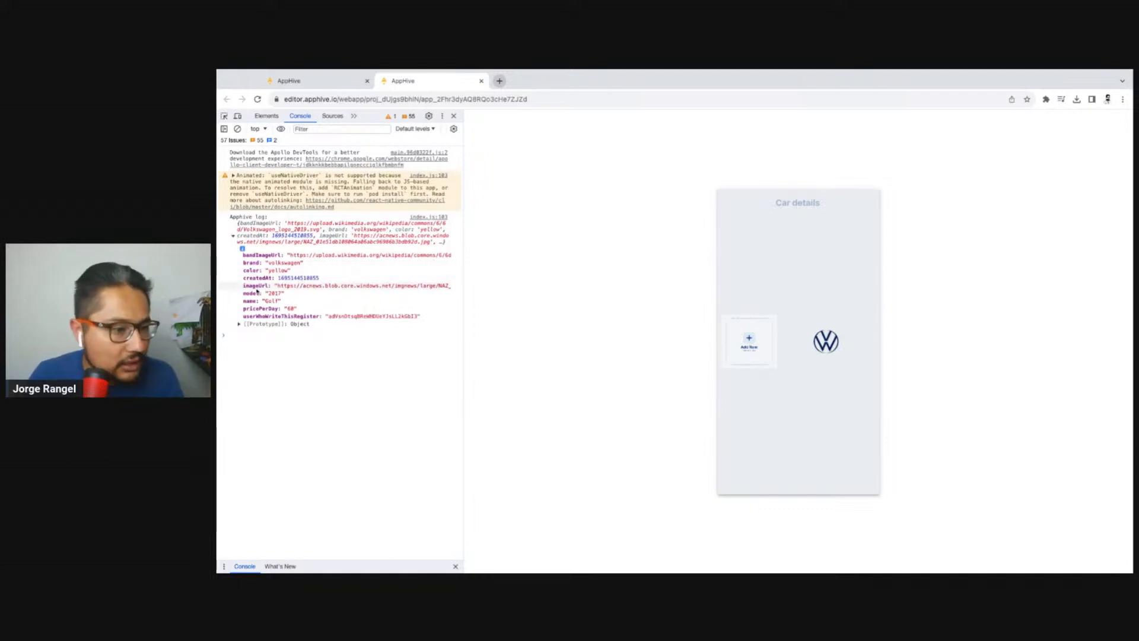
{"action": "double_click", "coordinate": [264, 287]}
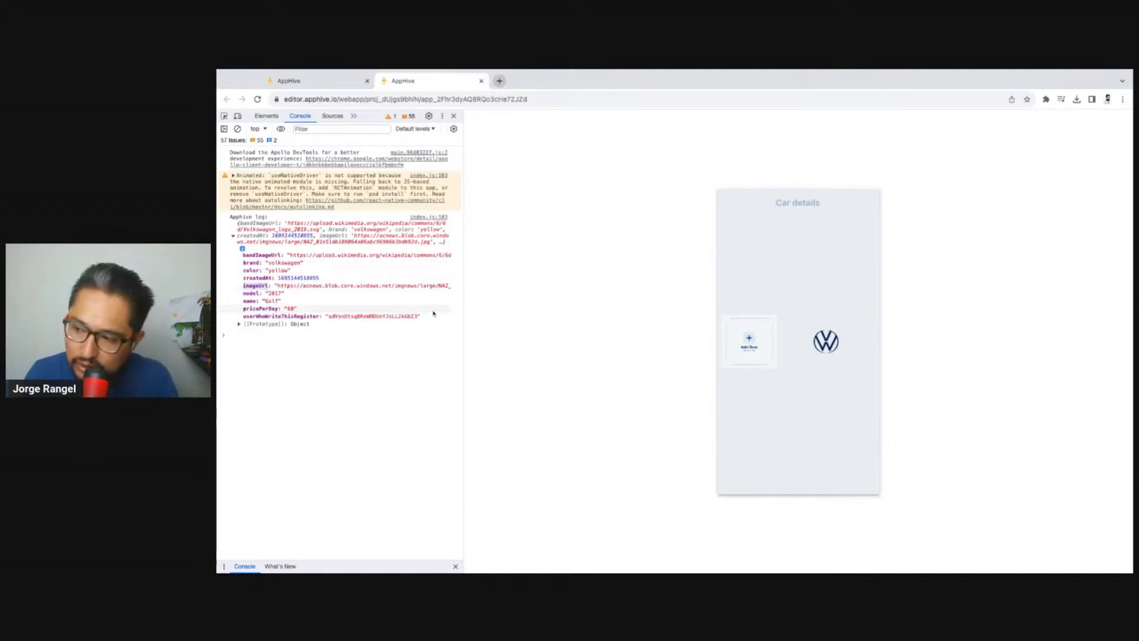
{"action": "left_click", "coordinate": [331, 81]}
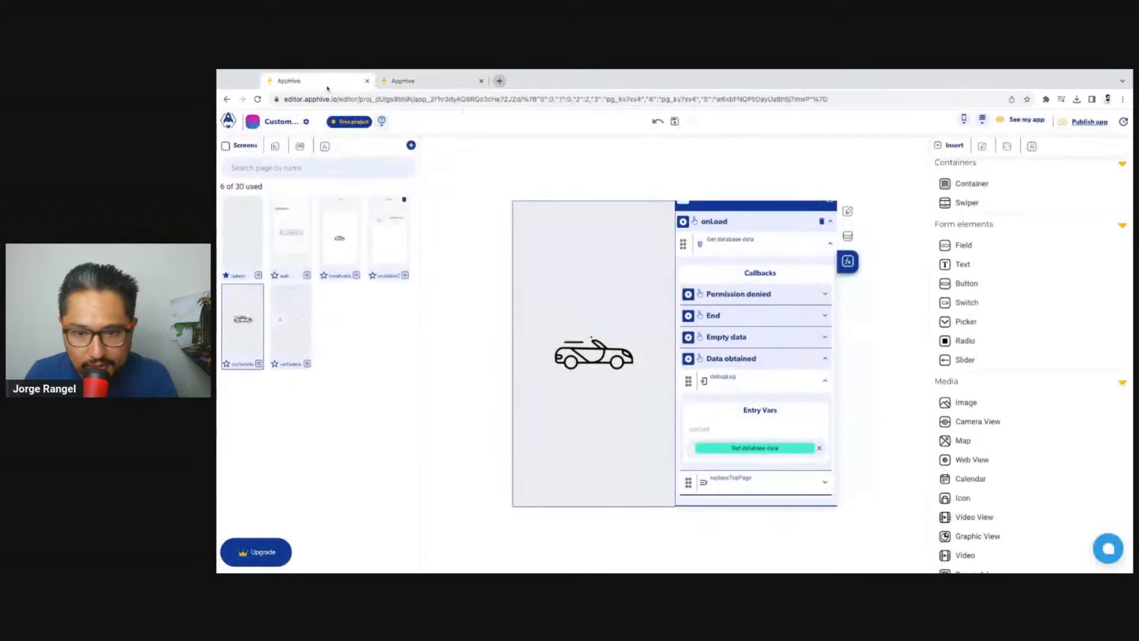
Step: On the carDetails screen, set the border radius of the larger image control to 100
{"action": "left_click", "coordinate": [309, 336]}
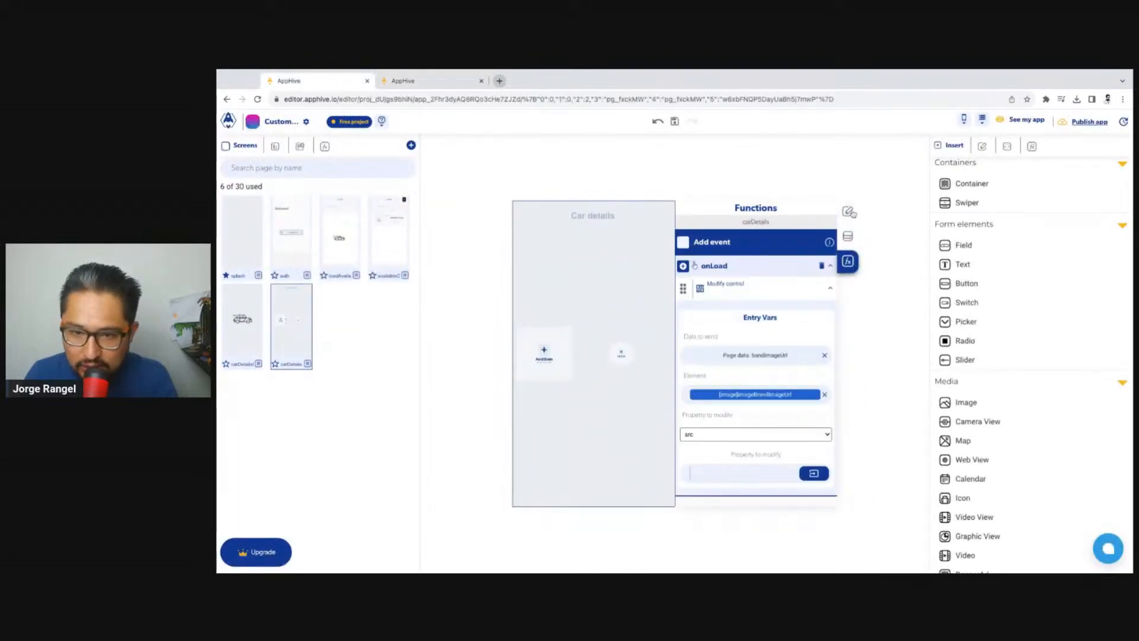
{"action": "left_click", "coordinate": [847, 212]}
{"action": "scroll", "coordinate": [785, 366], "scroll_direction": "down", "scroll_amount": 3}
{"action": "left_click", "coordinate": [771, 411]}
{"action": "type", "text": "100"}
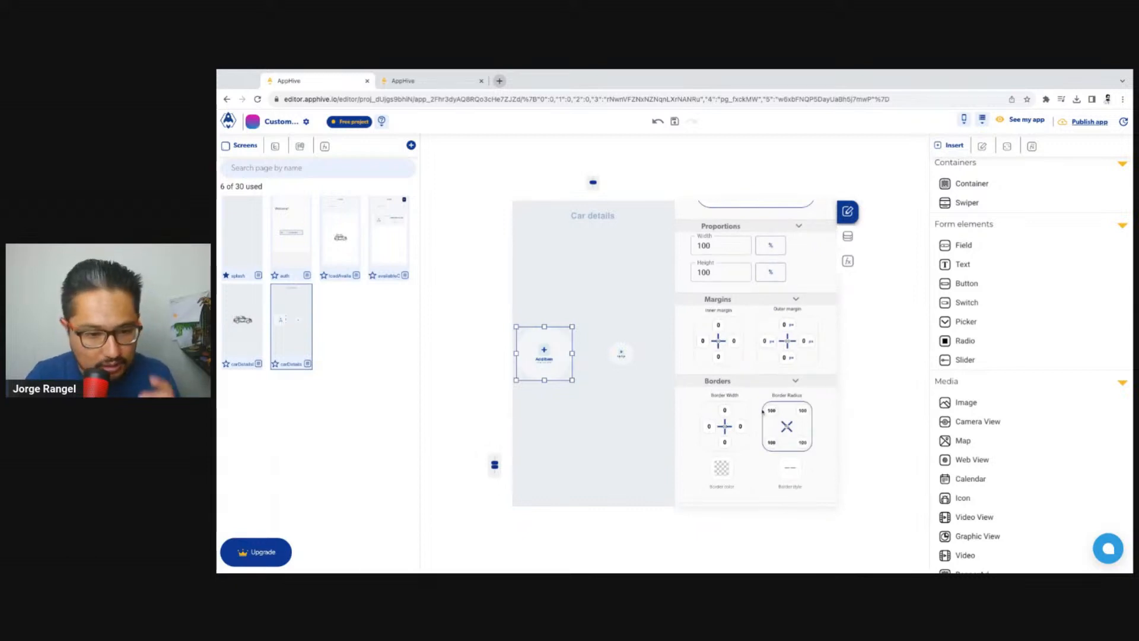
Step: Rename the larger image control on the carDetails screen as imageUrlImage
{"action": "left_click", "coordinate": [847, 236]}
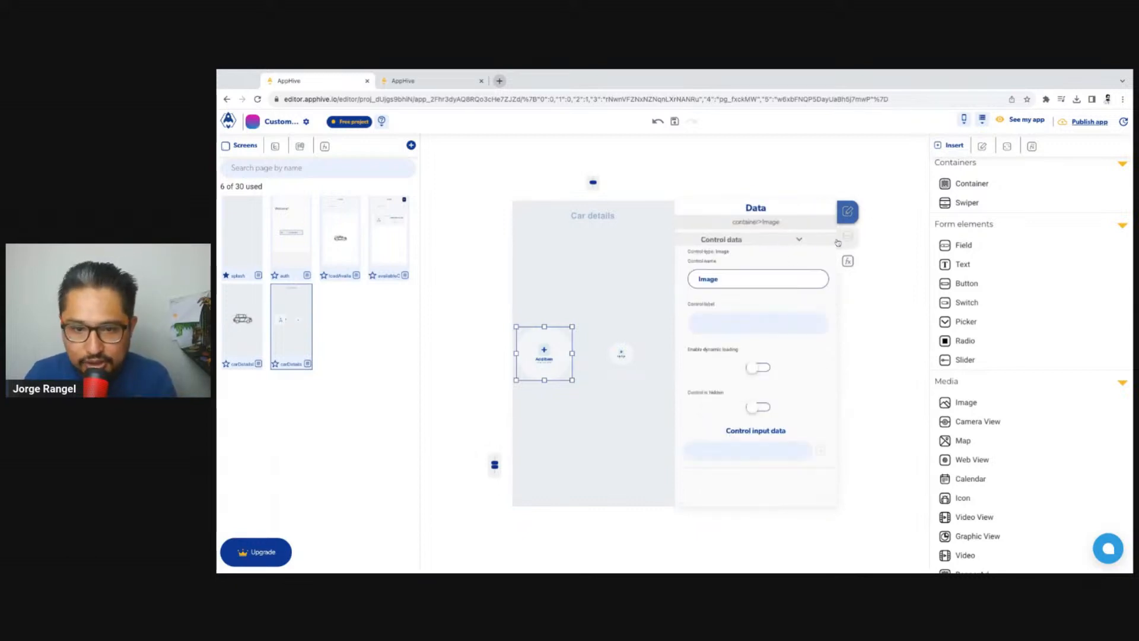
{"action": "type", "text": "imageUrl"}
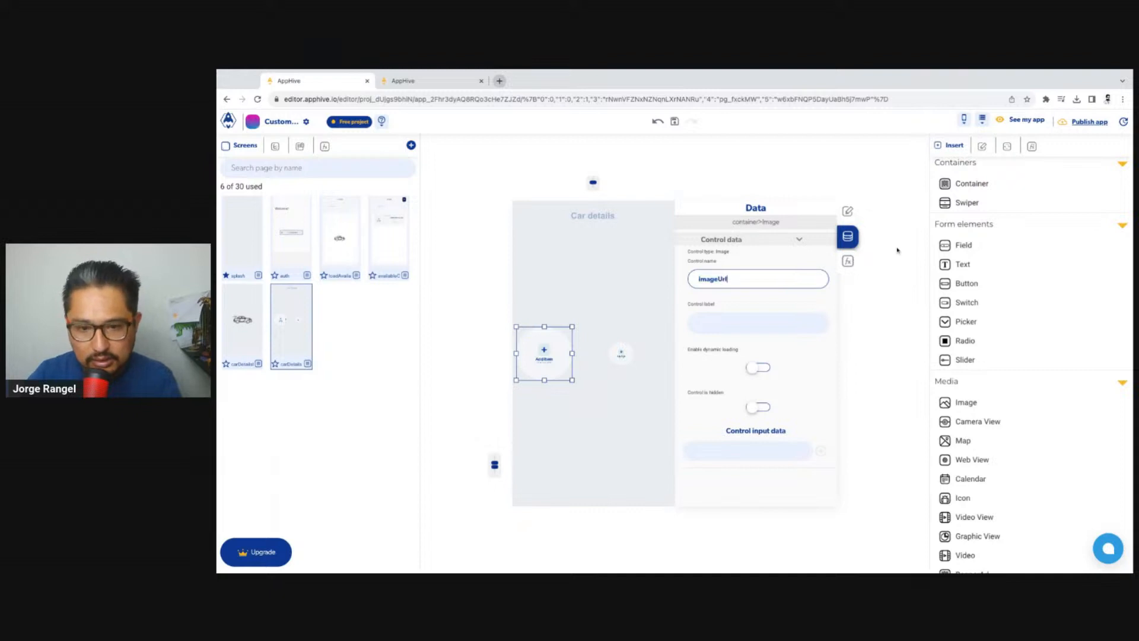
{"action": "left_click", "coordinate": [886, 306]}
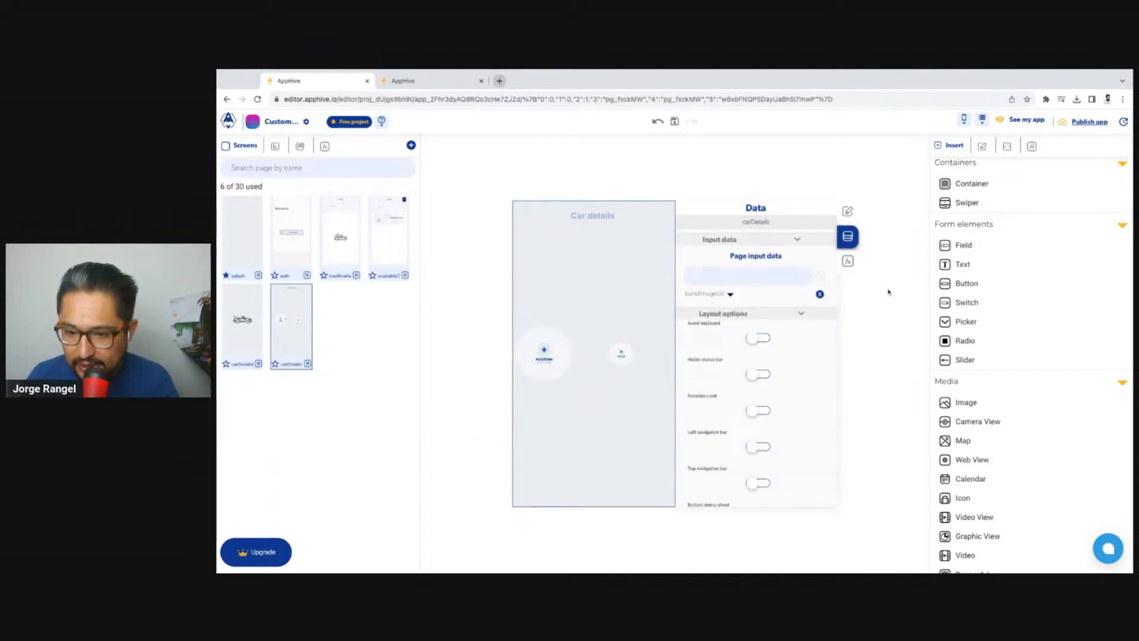
Step: Duplicate the Modify control function within the carDetails page's onLoad event
{"action": "scroll", "coordinate": [737, 376], "scroll_direction": "down", "scroll_amount": 1}
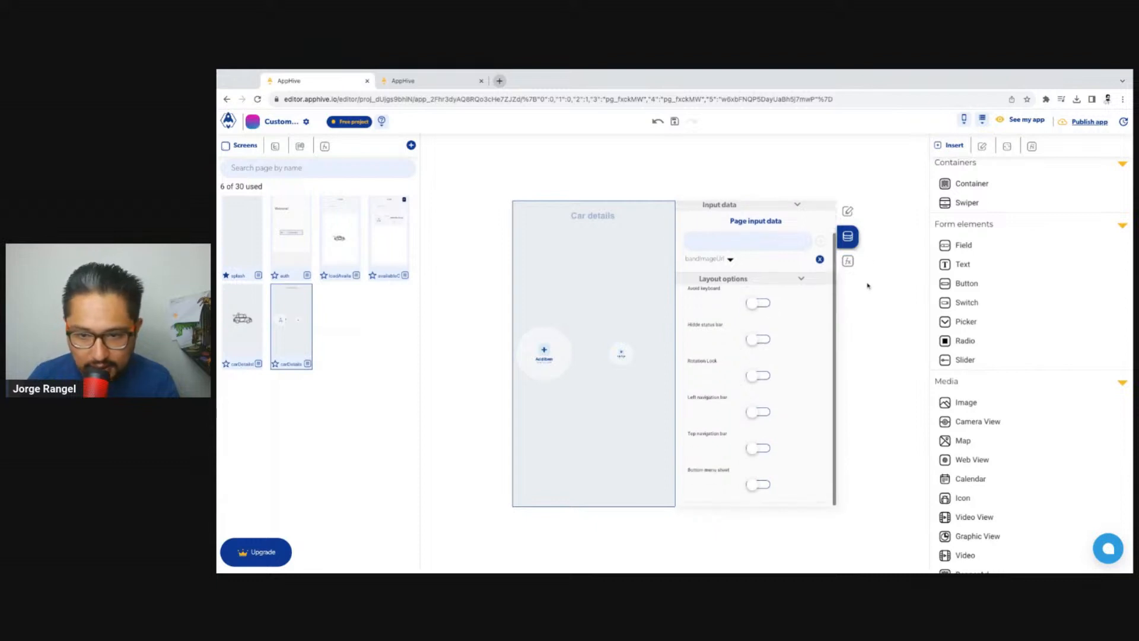
{"action": "left_click", "coordinate": [848, 262]}
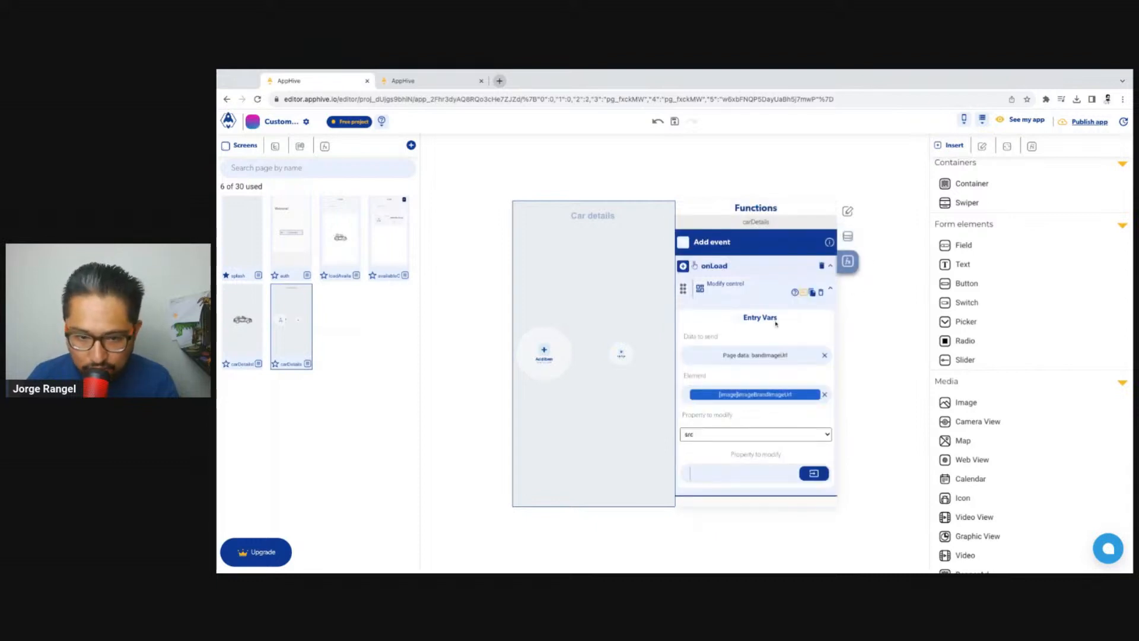
{"action": "left_click", "coordinate": [803, 293]}
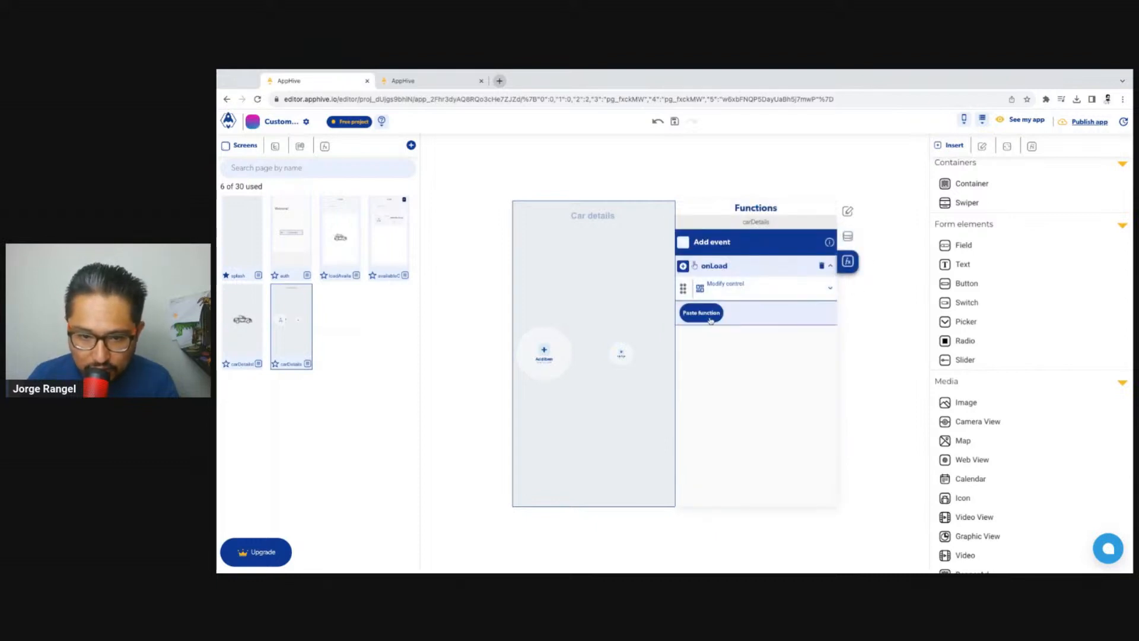
{"action": "scroll", "coordinate": [801, 284], "scroll_direction": "down", "scroll_amount": 1}
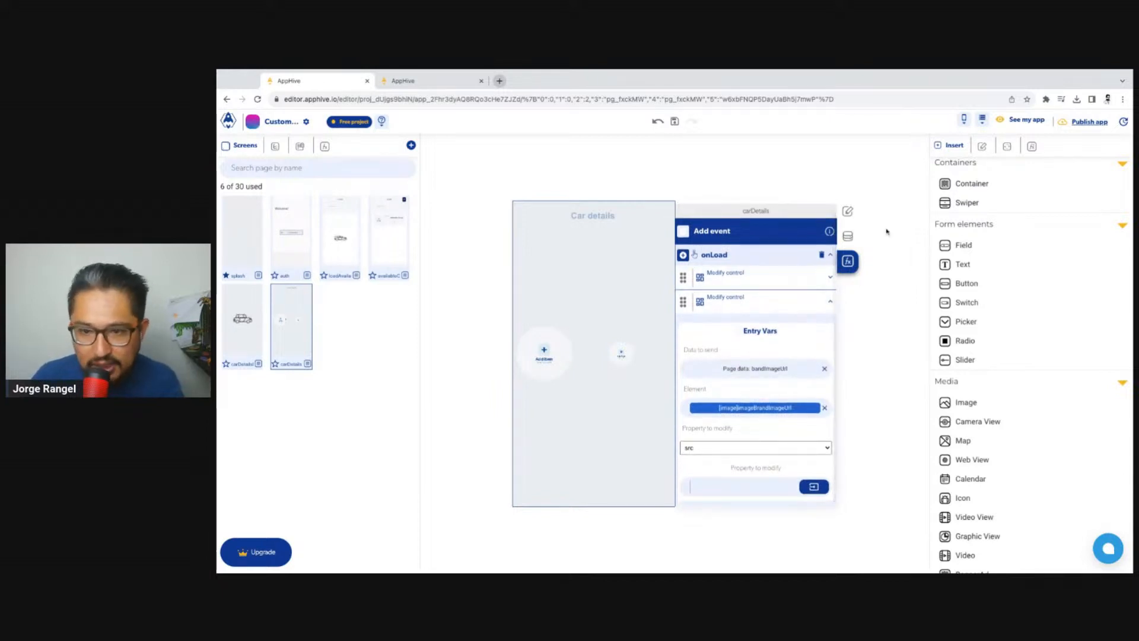
Step: Add imageUrl to the carDetails page input data and set the second Modify control's data to send to Page data: imageUrl
{"action": "left_click", "coordinate": [847, 236]}
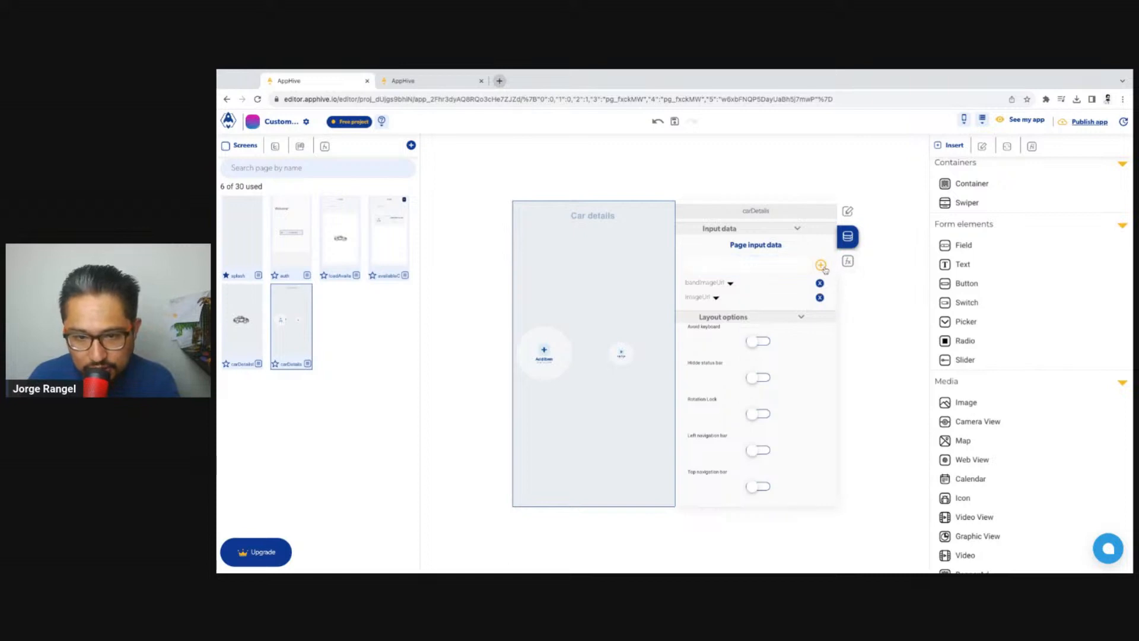
{"action": "left_click", "coordinate": [848, 262]}
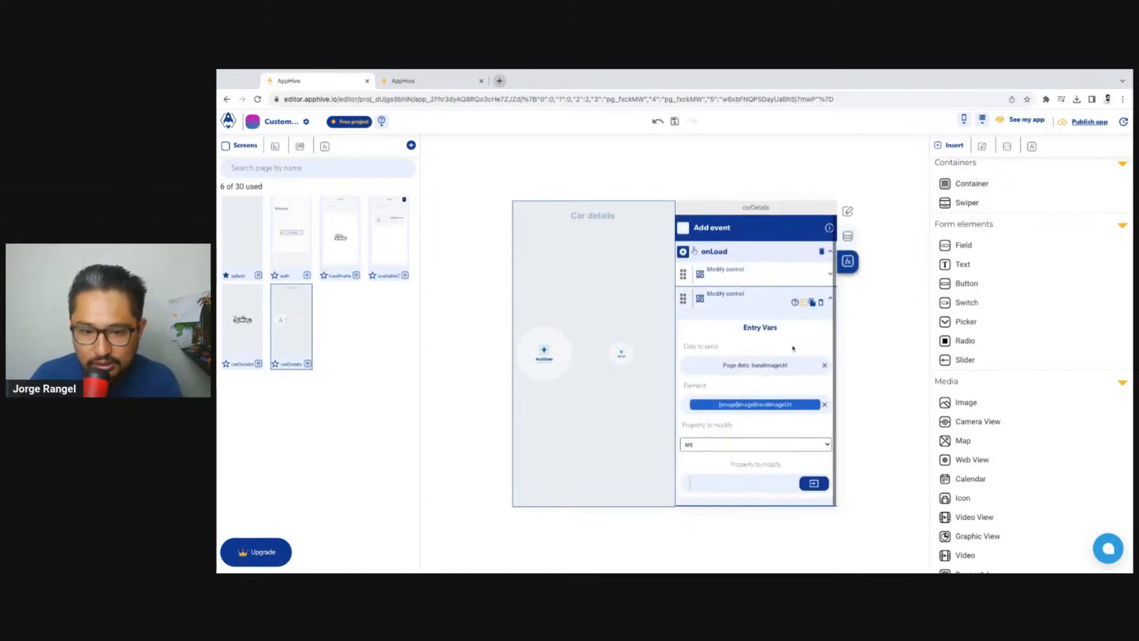
{"action": "left_click", "coordinate": [824, 366]}
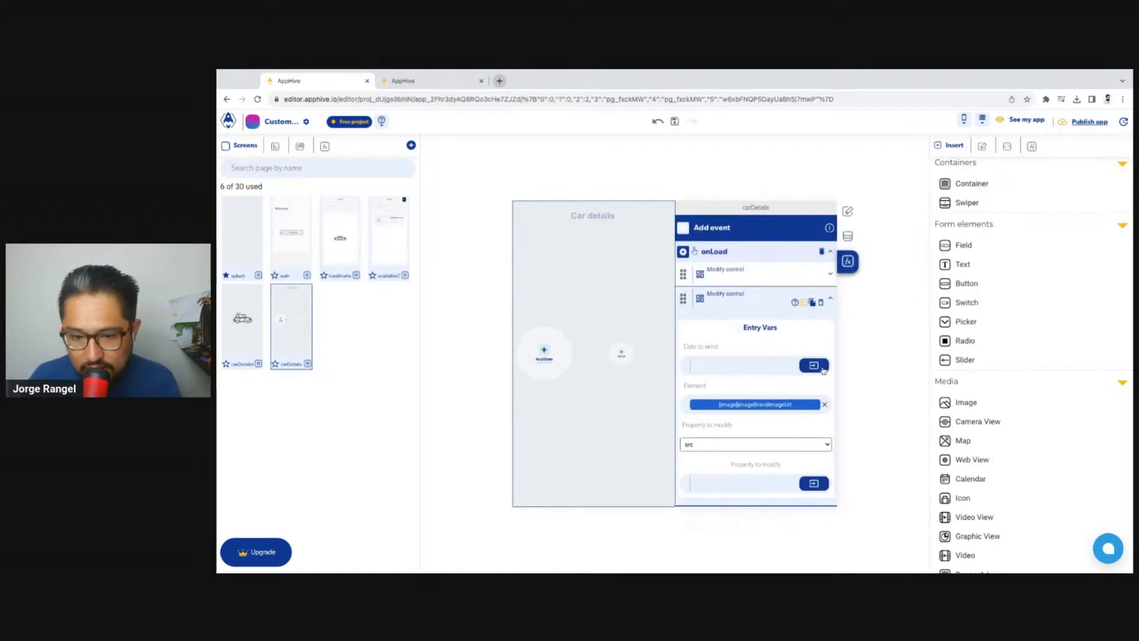
{"action": "left_click", "coordinate": [814, 365]}
{"action": "left_click", "coordinate": [810, 388]}
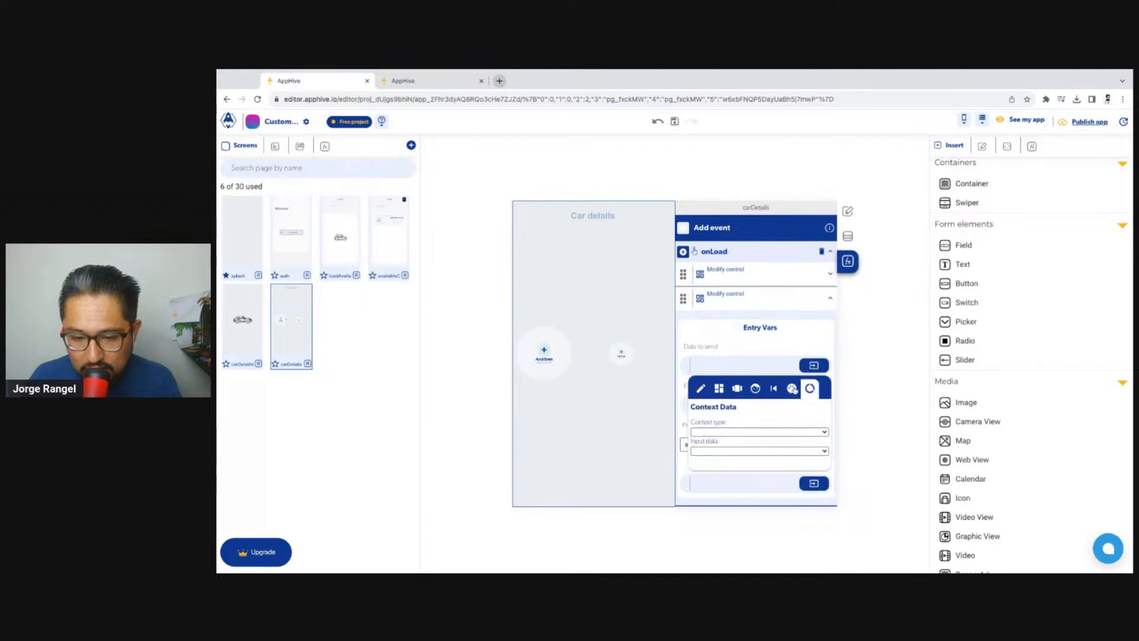
{"action": "left_click", "coordinate": [774, 433]}
{"action": "left_click", "coordinate": [739, 455]}
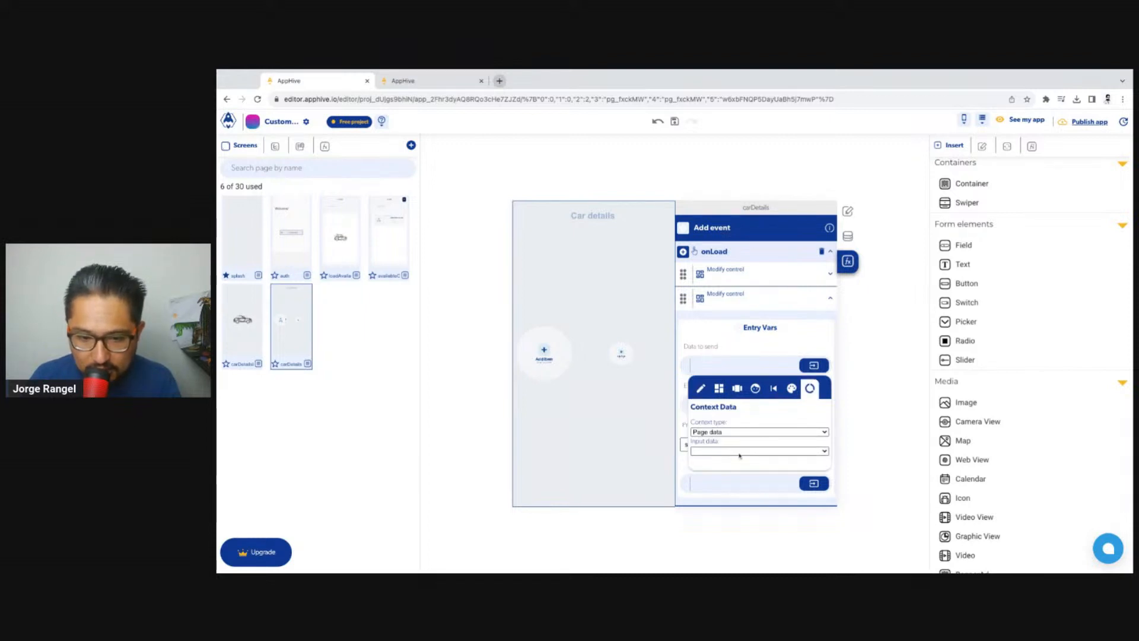
{"action": "left_click", "coordinate": [739, 461]}
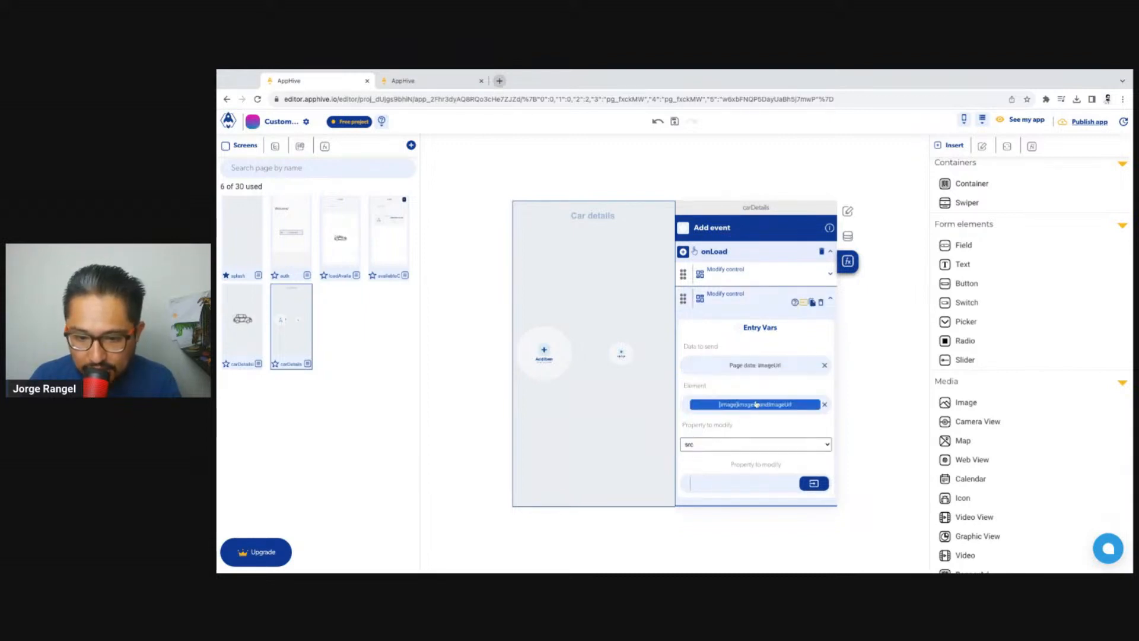
Step: Set the second Modify control's element to imageUrlImage and its property to modify to src
{"action": "left_click", "coordinate": [813, 483]}
{"action": "left_click", "coordinate": [706, 430]}
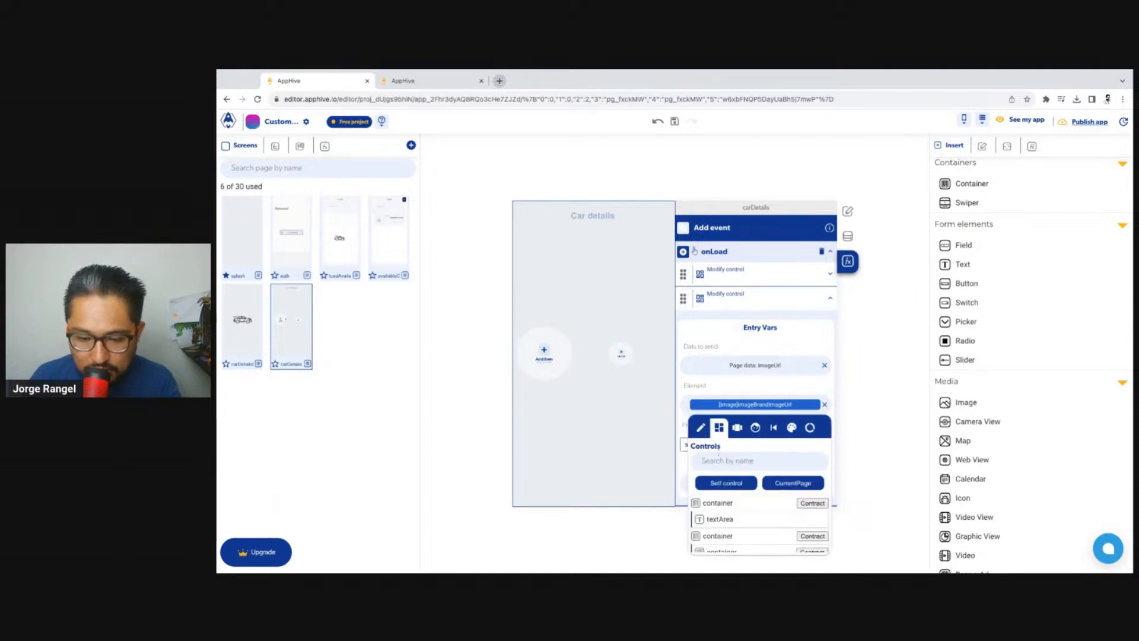
{"action": "scroll", "coordinate": [771, 512], "scroll_direction": "down", "scroll_amount": 1}
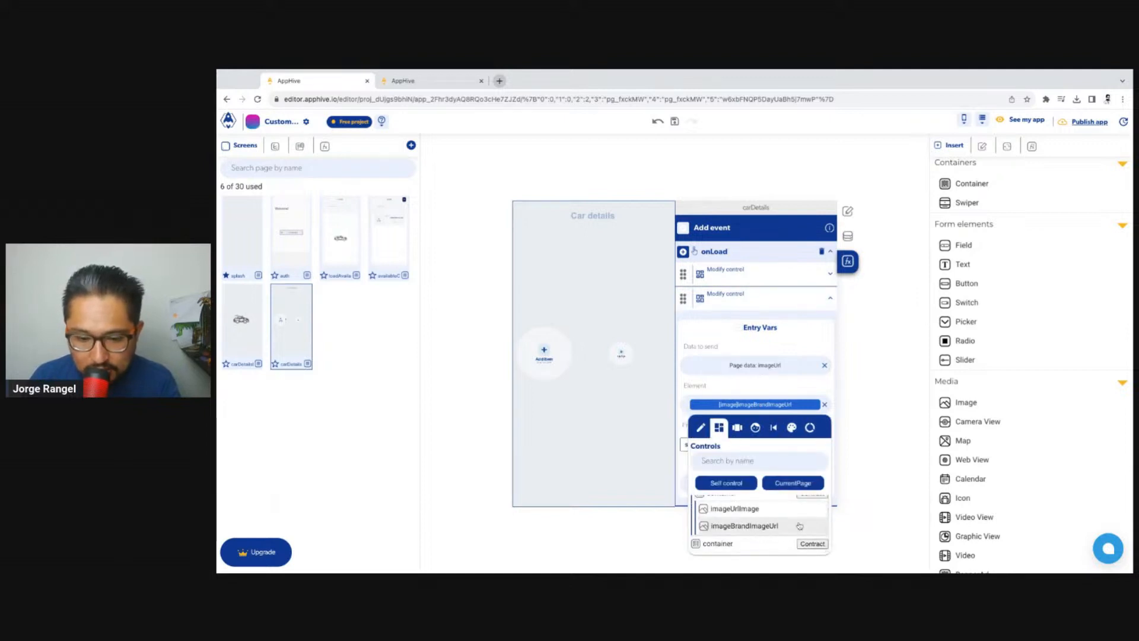
{"action": "left_click", "coordinate": [781, 515]}
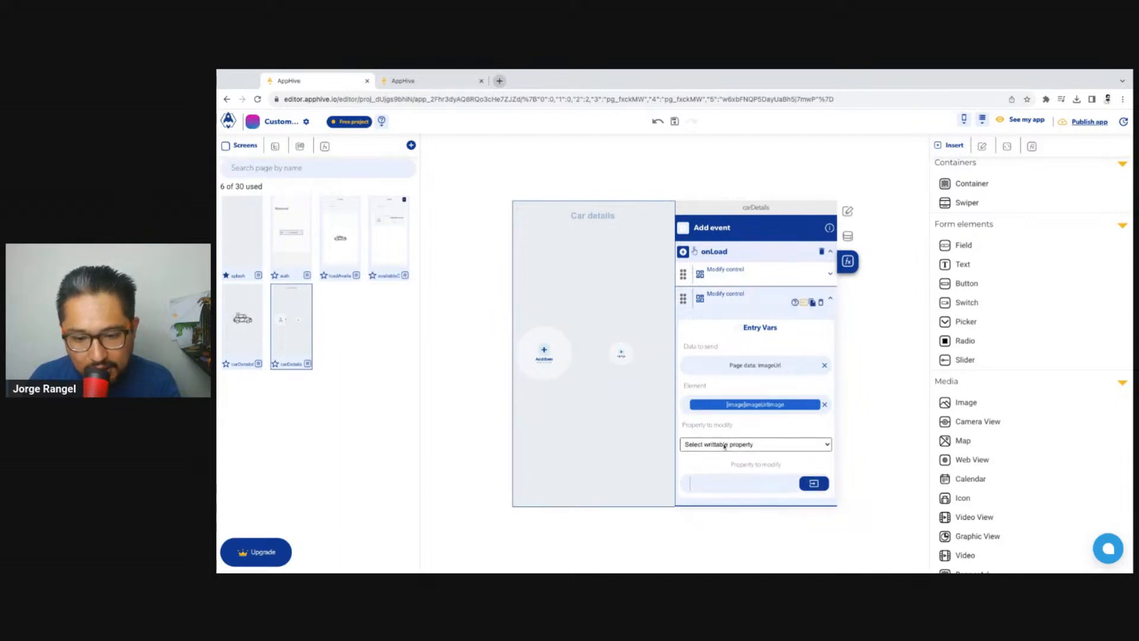
Step: Reload the app preview and open the yellow car's details to check its images
{"action": "left_click", "coordinate": [435, 81]}
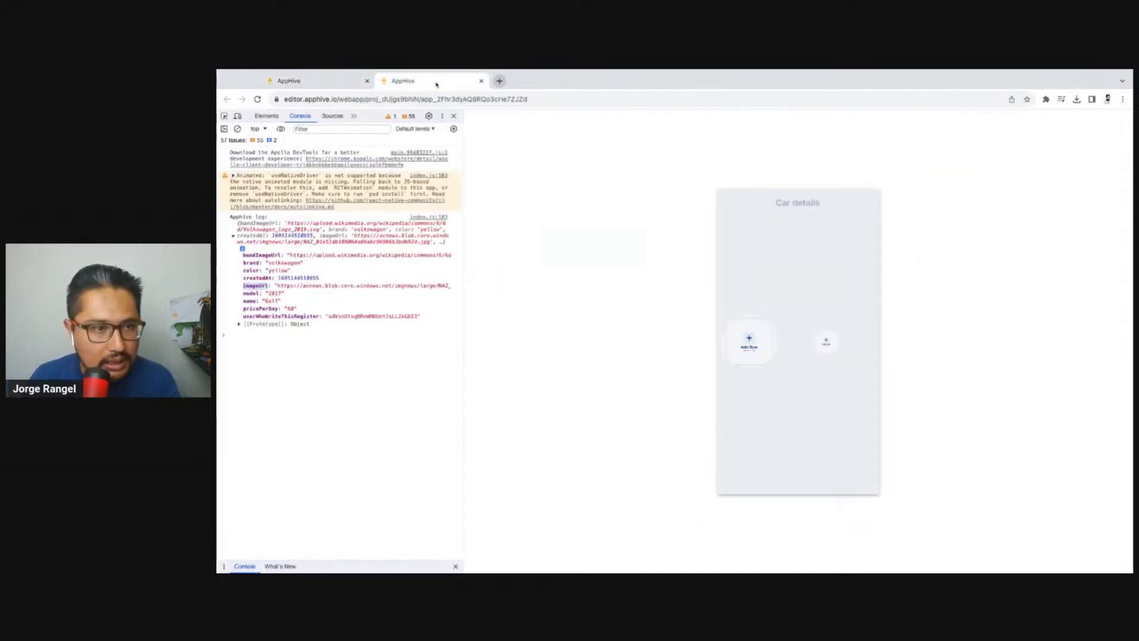
{"action": "left_click", "coordinate": [258, 99]}
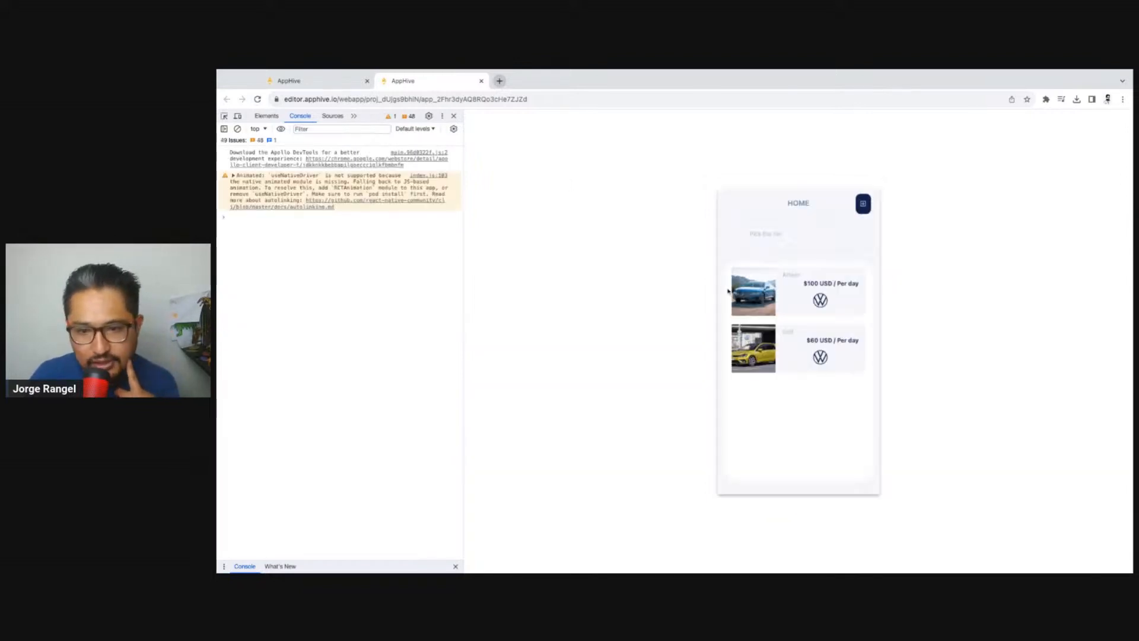
{"action": "left_click", "coordinate": [777, 329]}
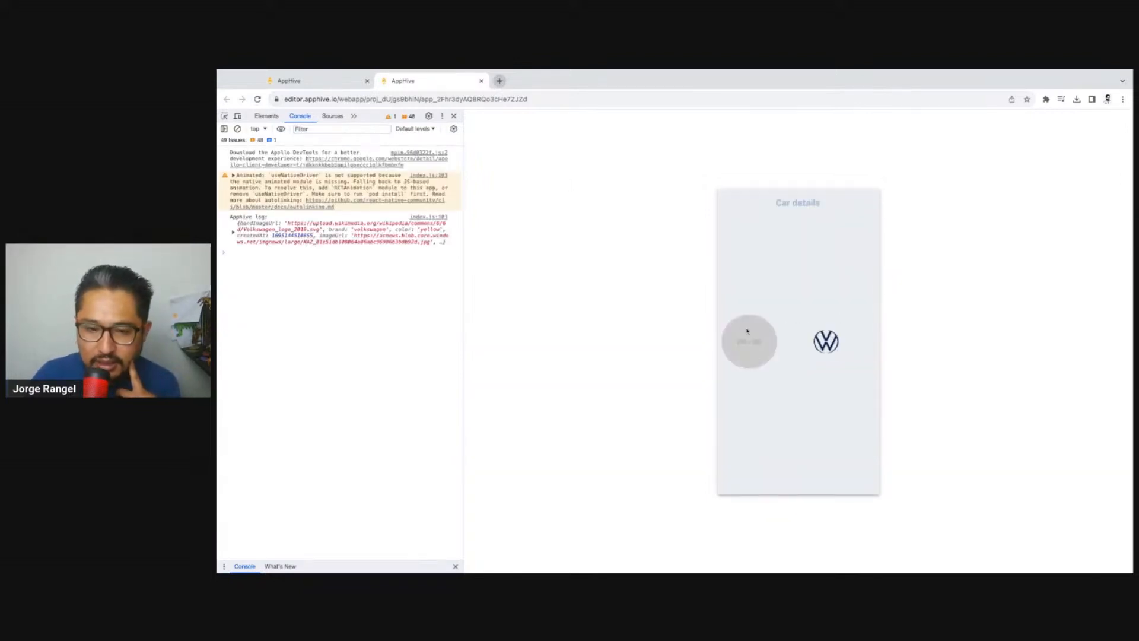
Step: In the car details loading screen's replaceTopPage function, set imageUrl to the imageUrl attribute of the Get database data output
{"action": "left_click", "coordinate": [302, 81]}
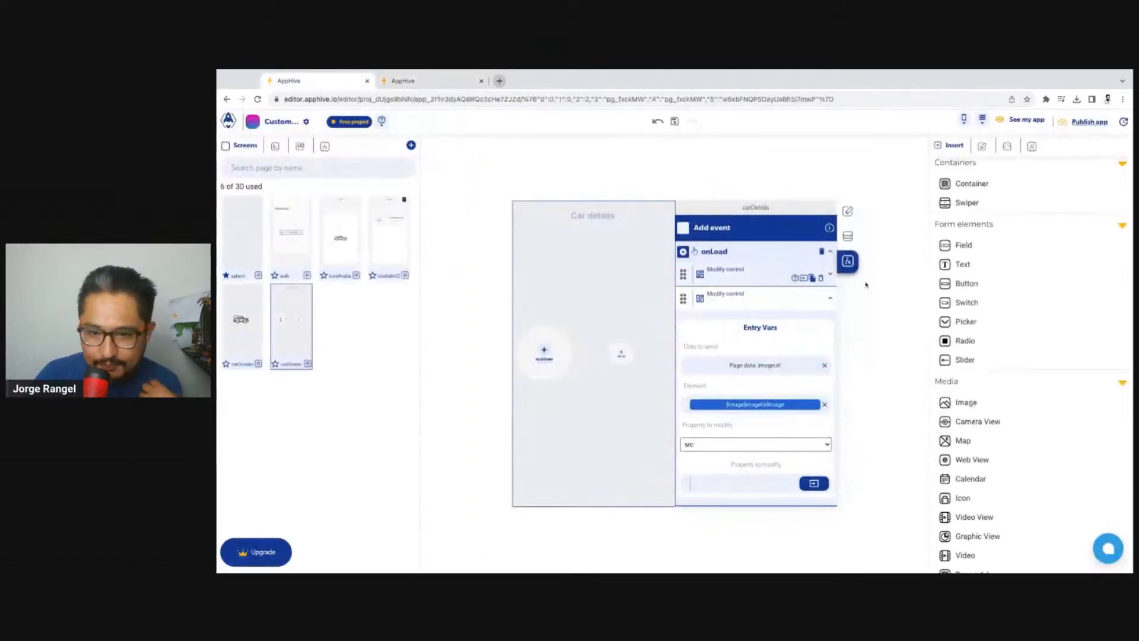
{"action": "left_click", "coordinate": [242, 329]}
{"action": "scroll", "coordinate": [816, 443], "scroll_direction": "down", "scroll_amount": 1}
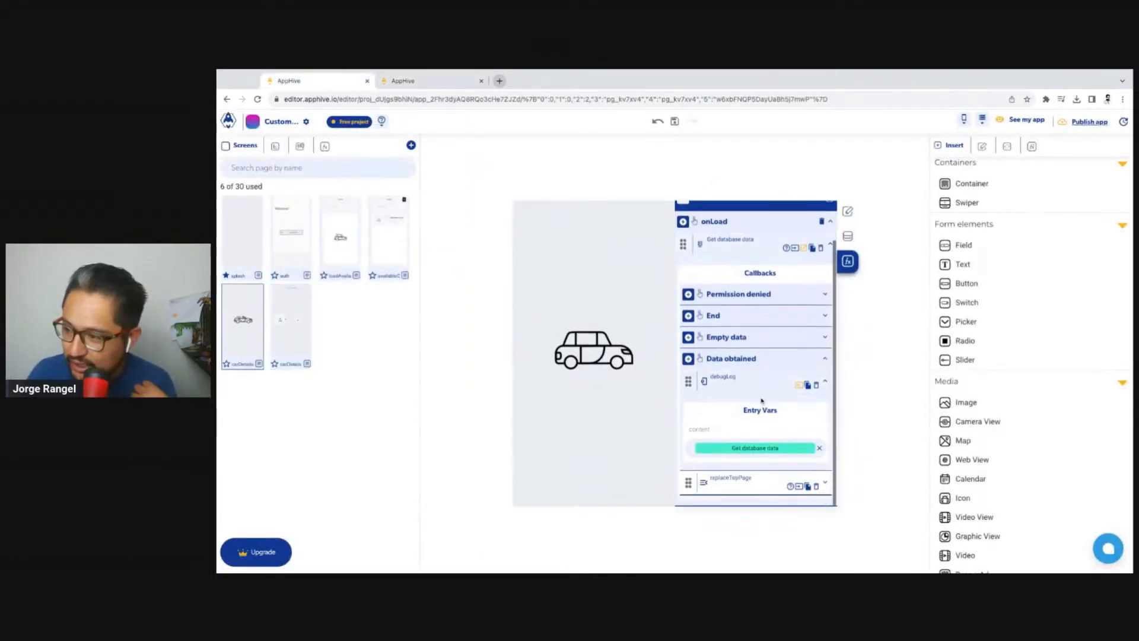
{"action": "left_click", "coordinate": [784, 481]}
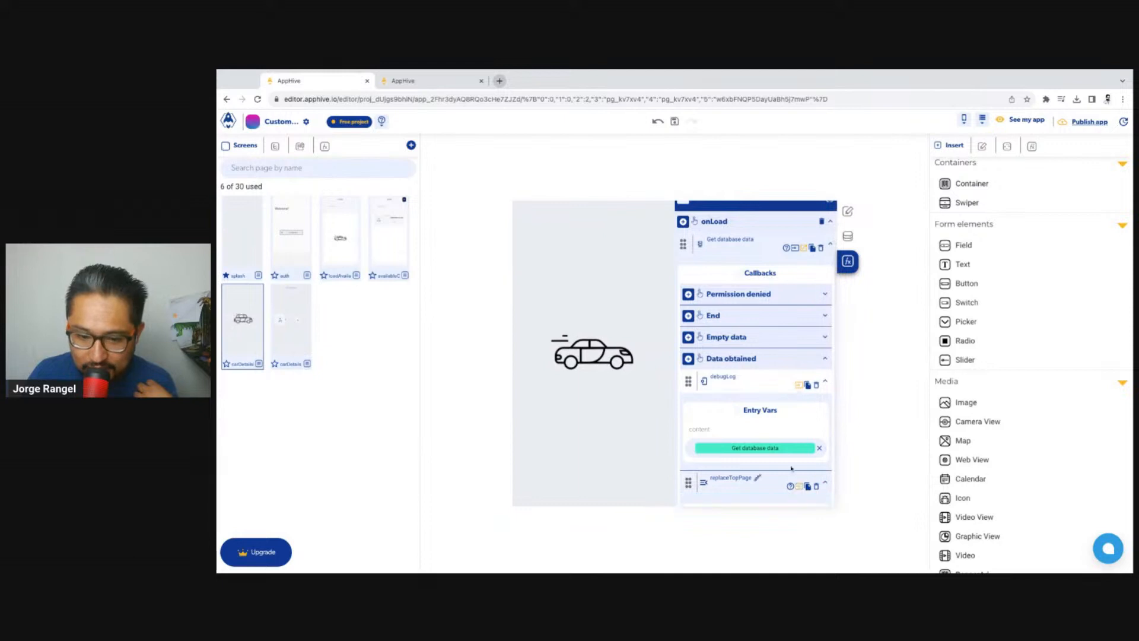
{"action": "scroll", "coordinate": [775, 445], "scroll_direction": "down", "scroll_amount": 4}
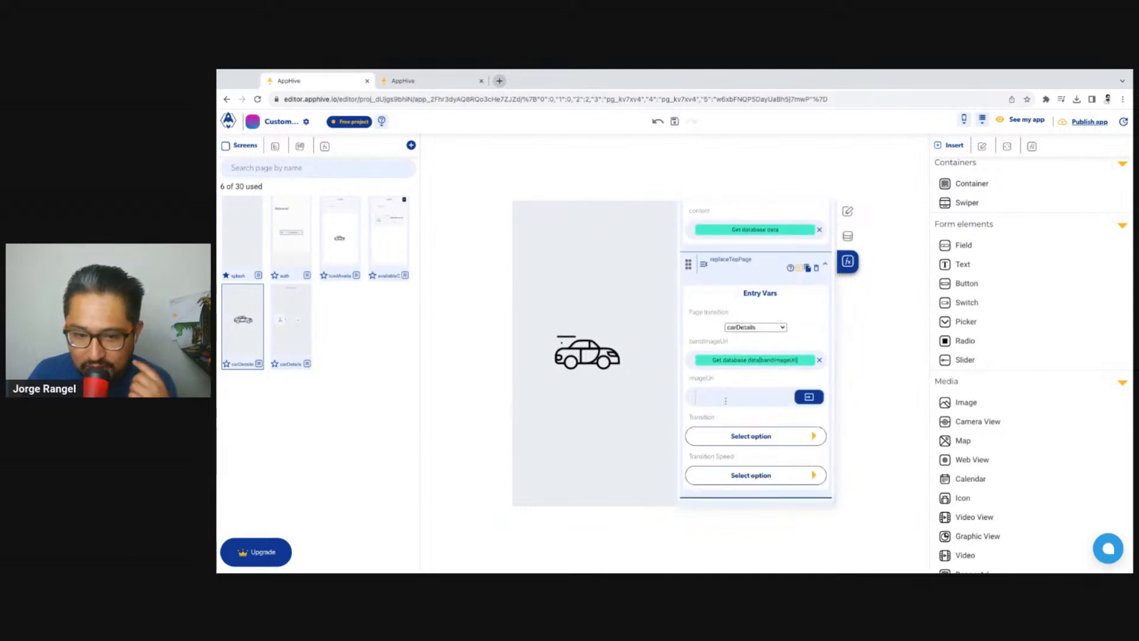
{"action": "left_click", "coordinate": [808, 396]}
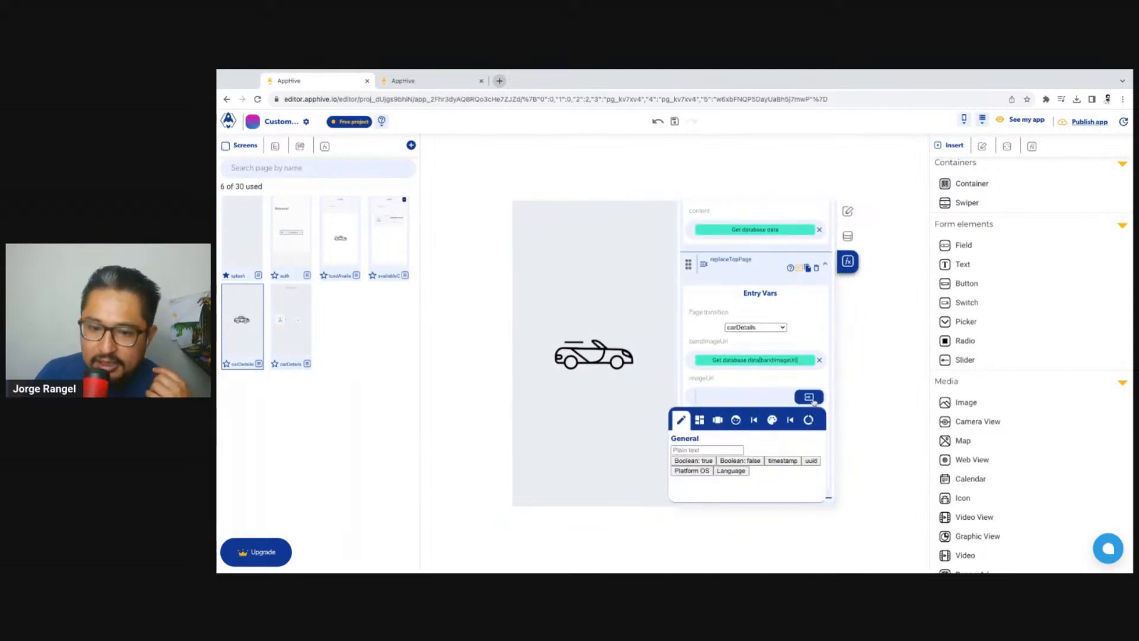
{"action": "left_click", "coordinate": [792, 420]}
{"action": "left_click", "coordinate": [774, 457]}
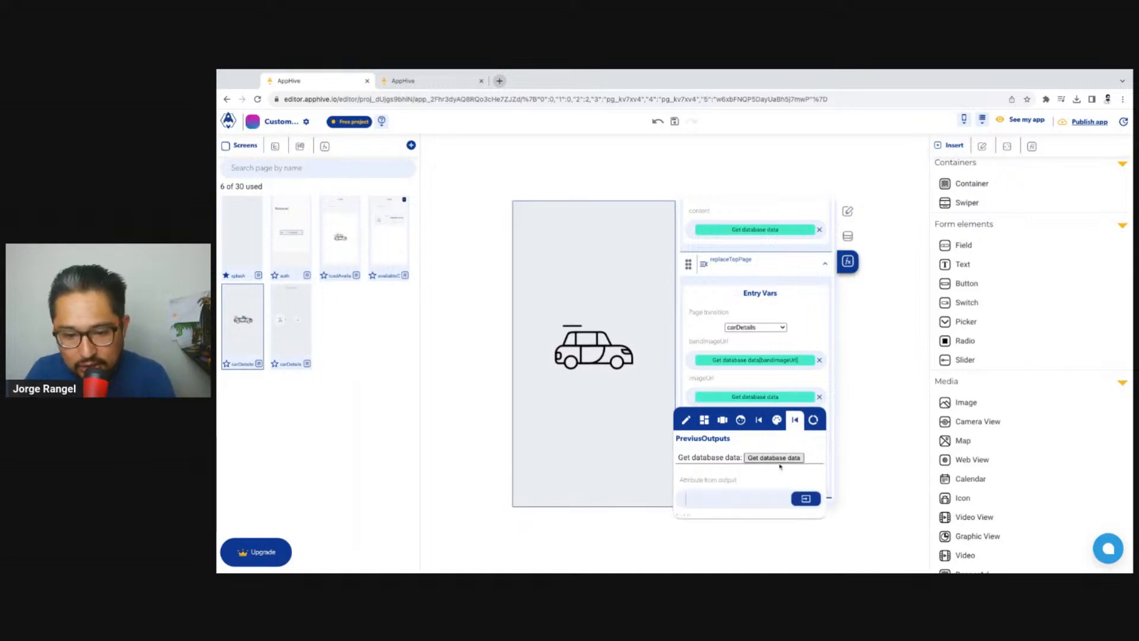
{"action": "left_click", "coordinate": [739, 502]}
{"action": "type", "text": "imageUrl"}
{"action": "left_click", "coordinate": [806, 499]}
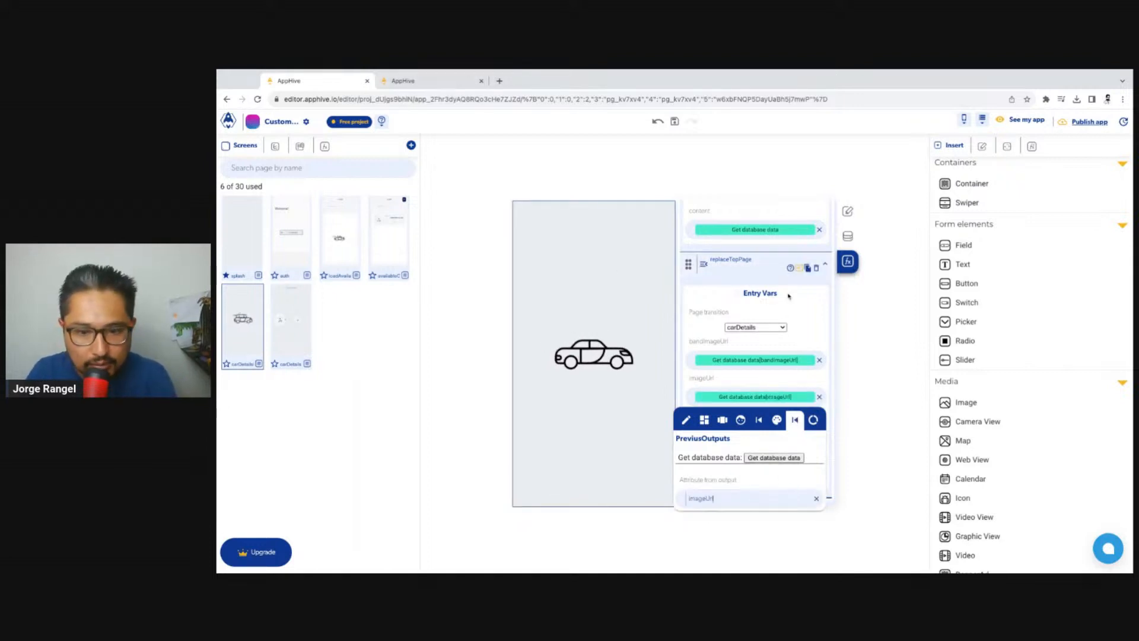
Step: Reload the app preview and open the yellow and the blue car's details in turn to check their images
{"action": "left_click", "coordinate": [415, 80]}
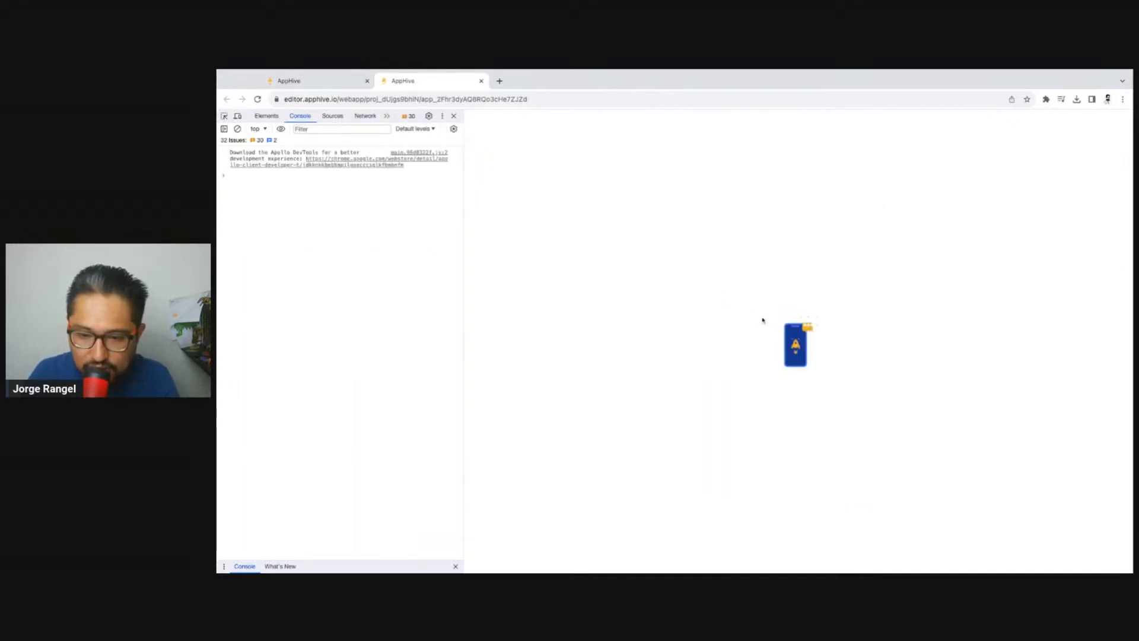
{"action": "left_click", "coordinate": [819, 336]}
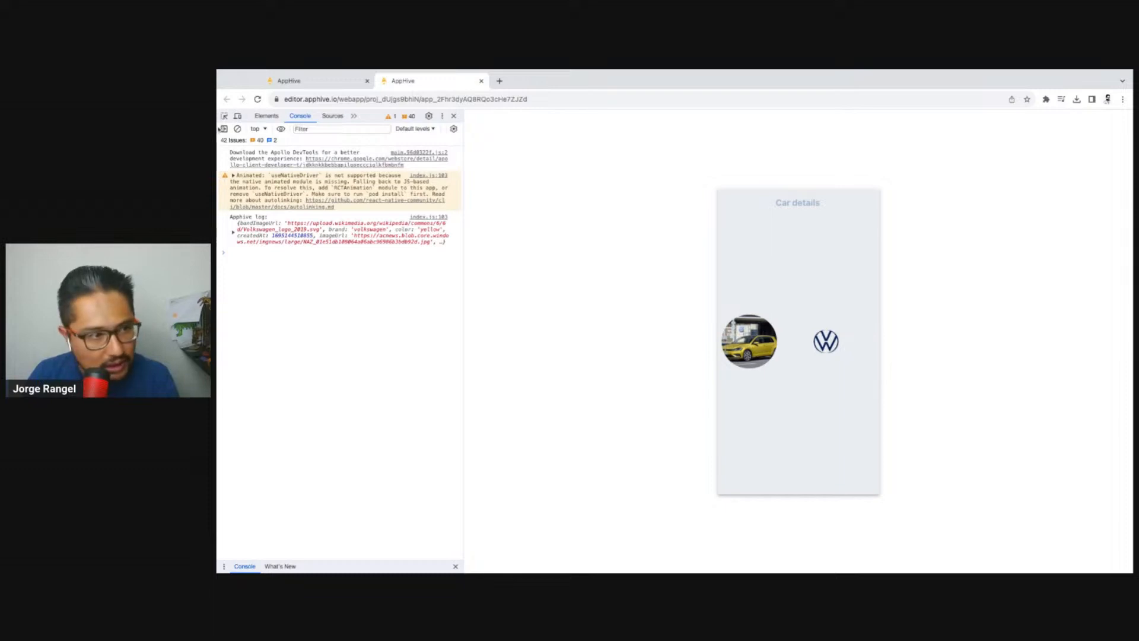
{"action": "left_click", "coordinate": [257, 99]}
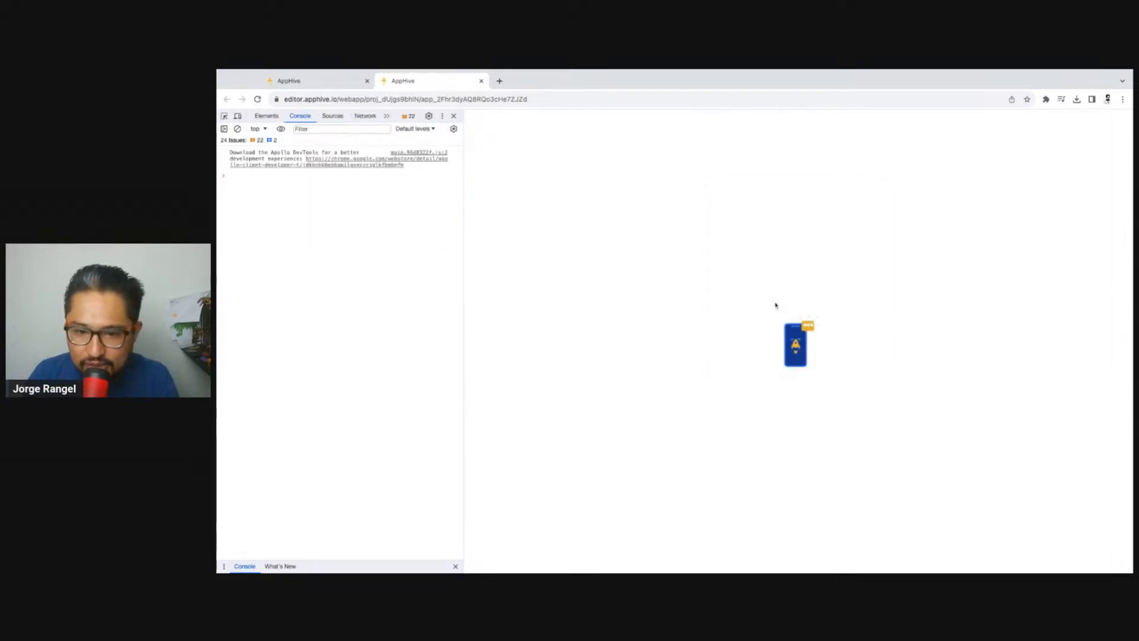
{"action": "left_click", "coordinate": [836, 312]}
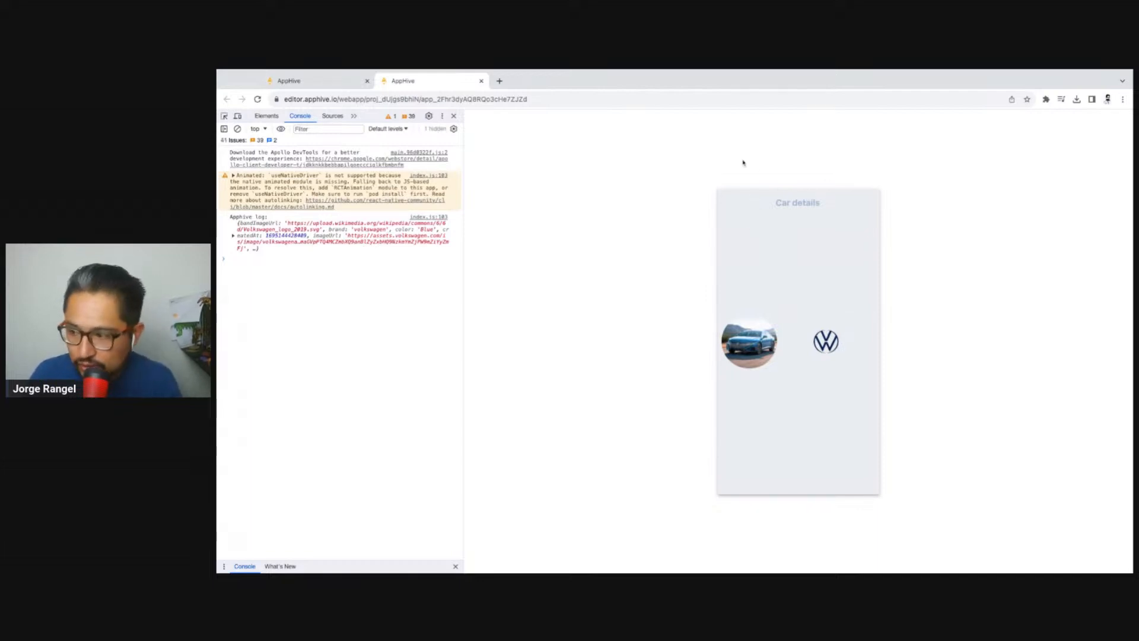
Step: Return to the app editor and open the carDetails screen
{"action": "left_click", "coordinate": [303, 81]}
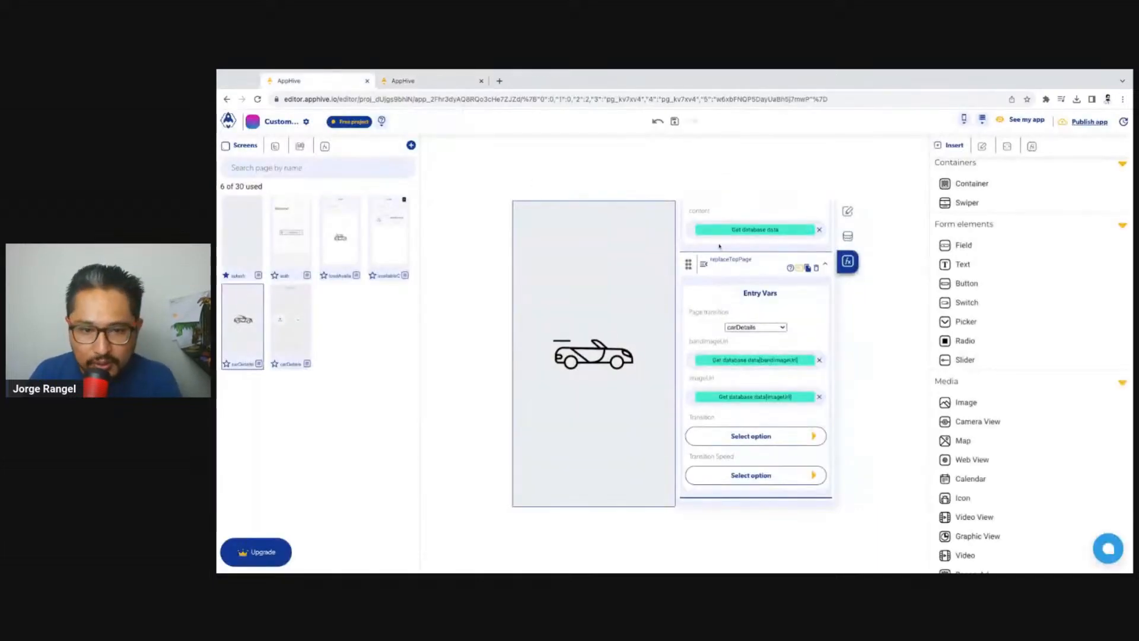
{"action": "left_click", "coordinate": [284, 344]}
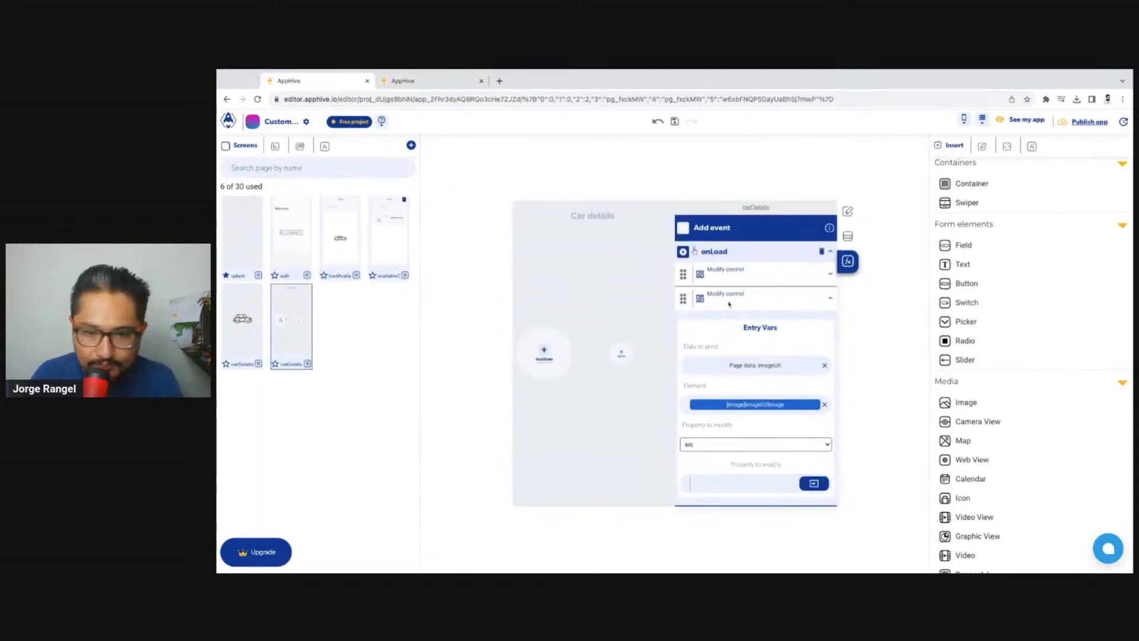
{"action": "left_click_drag", "start_coordinate": [956, 293], "coordinate": [594, 222]}
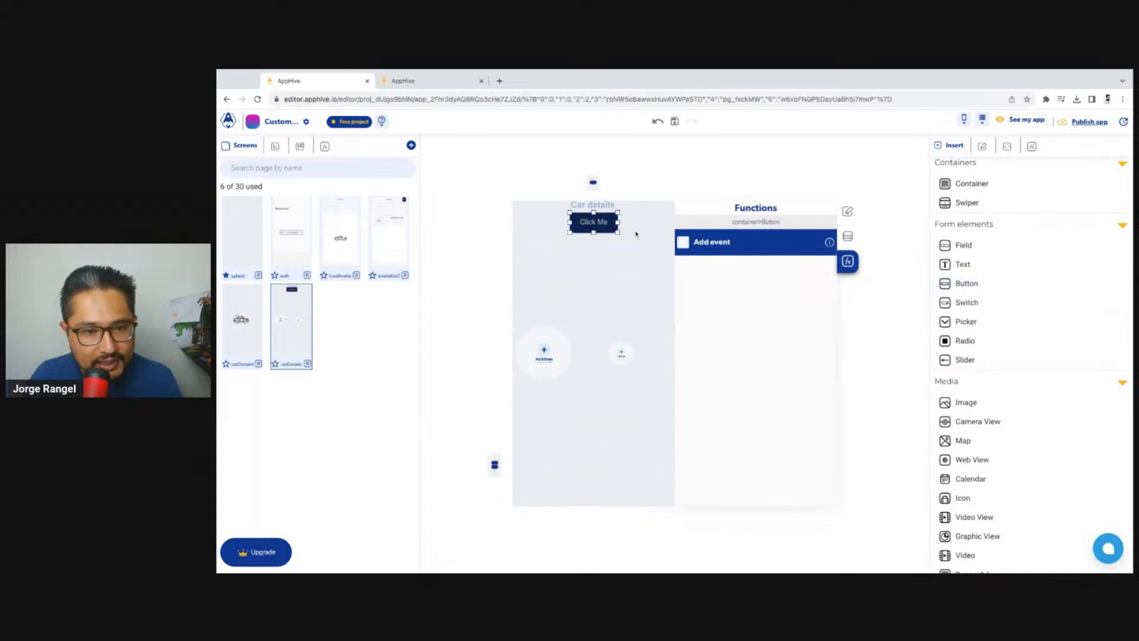
{"action": "left_click", "coordinate": [635, 219]}
{"action": "left_click", "coordinate": [594, 226]}
{"action": "left_click", "coordinate": [538, 229]}
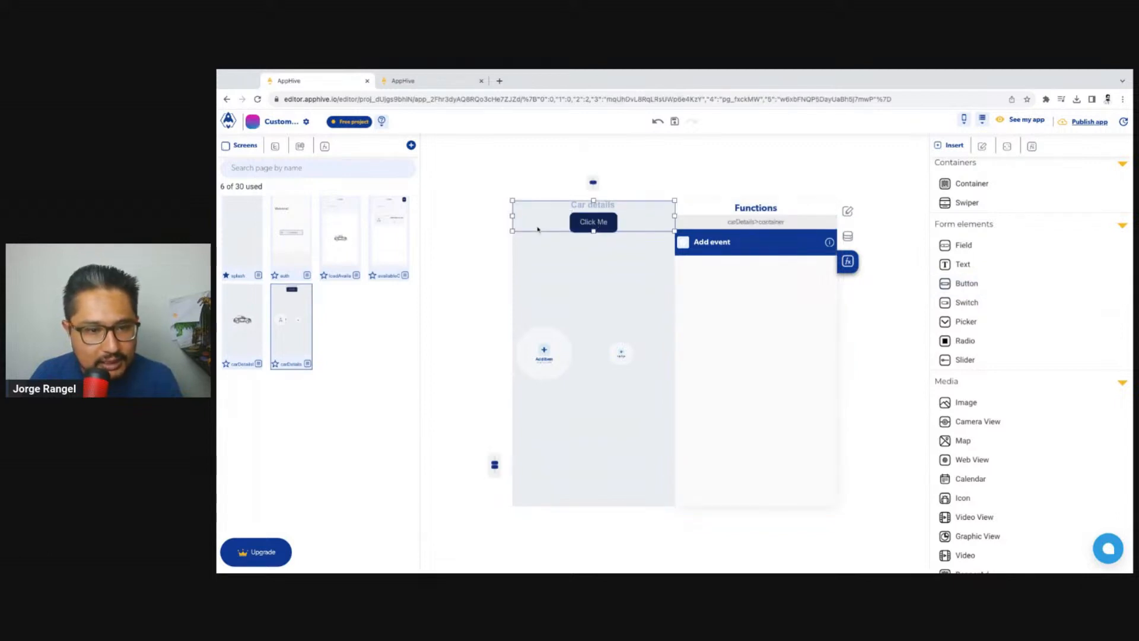
{"action": "left_click", "coordinate": [605, 226]}
{"action": "left_click", "coordinate": [643, 227]}
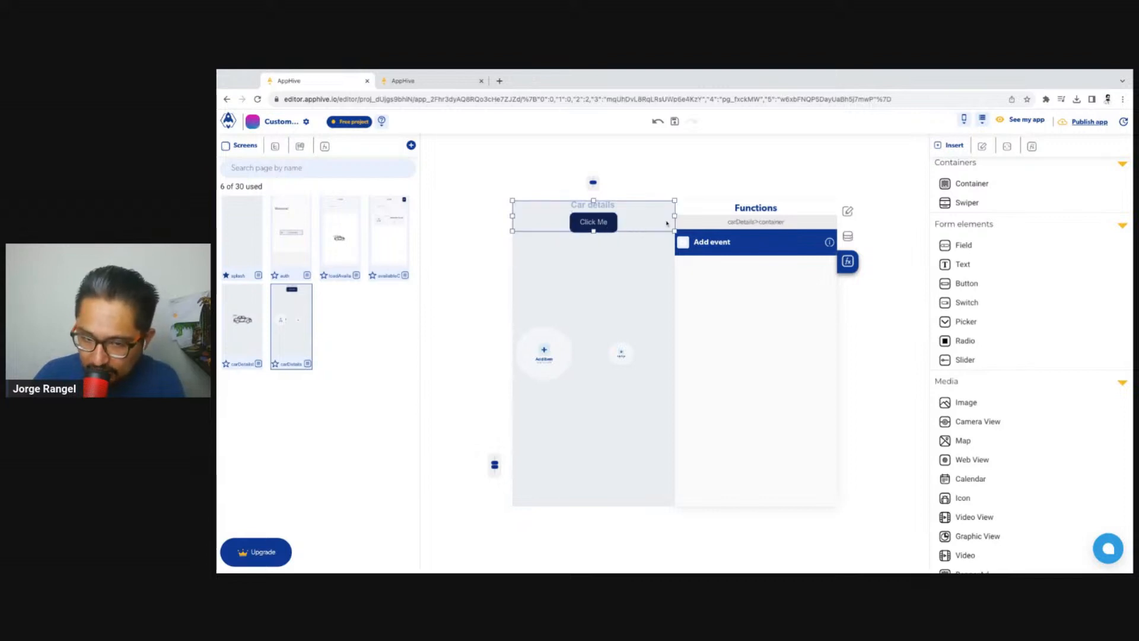
{"action": "left_click", "coordinate": [607, 227]}
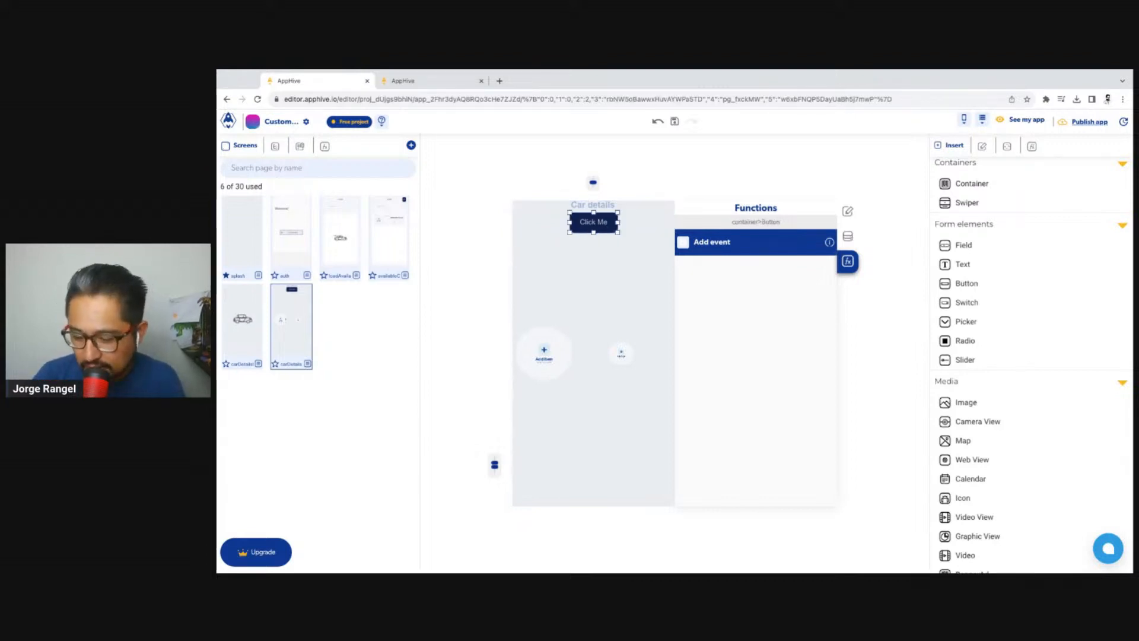
{"action": "key", "text": "Delete"}
Step: Split the Car details header container into two equal columns of 50,50
{"action": "left_click", "coordinate": [643, 226]}
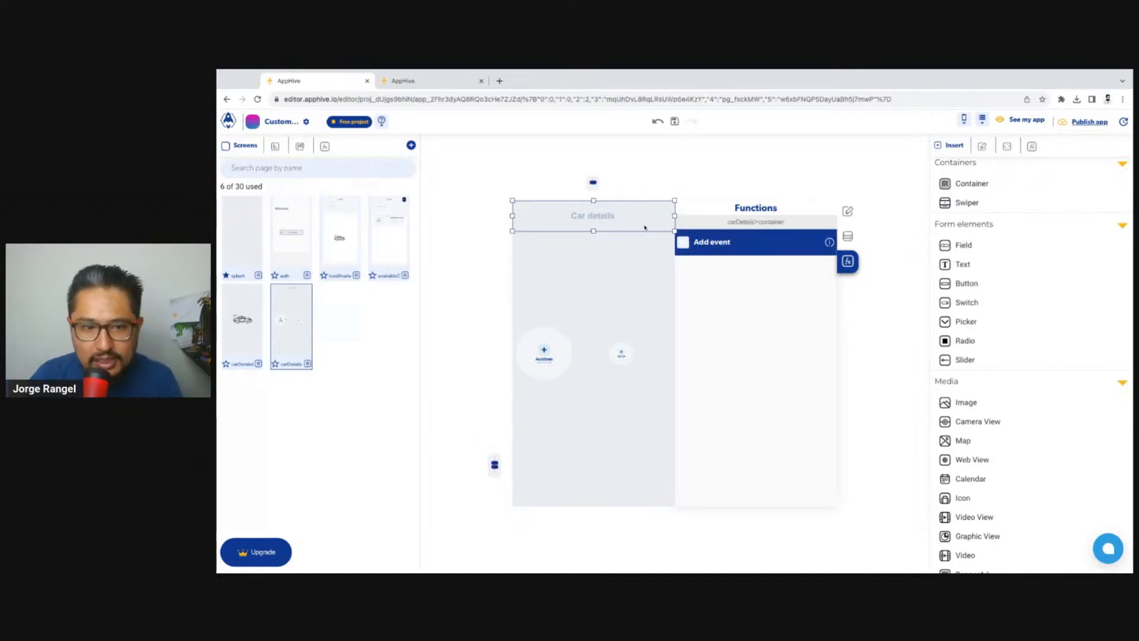
{"action": "left_click", "coordinate": [847, 237]}
{"action": "scroll", "coordinate": [793, 420], "scroll_direction": "down", "scroll_amount": 2}
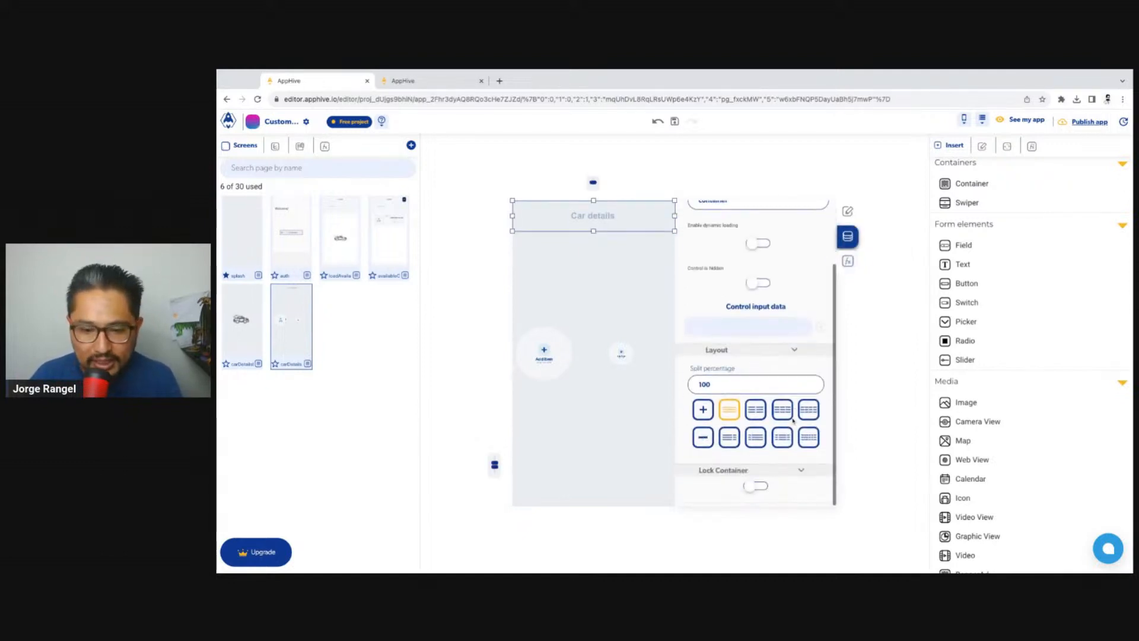
{"action": "left_click", "coordinate": [783, 409]}
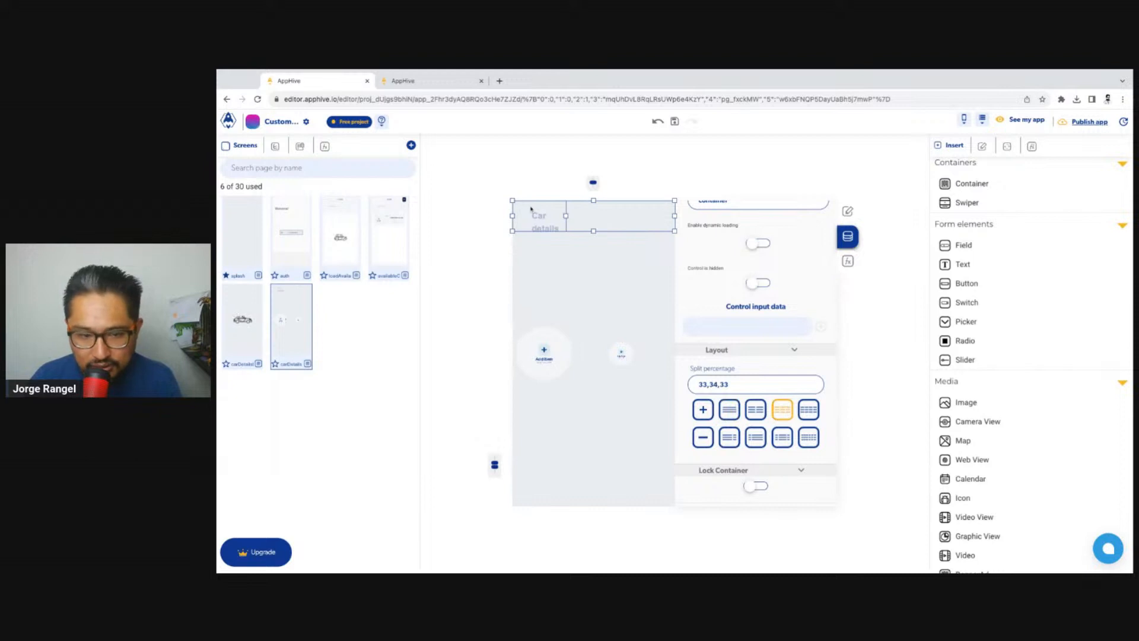
{"action": "left_click", "coordinate": [755, 409]}
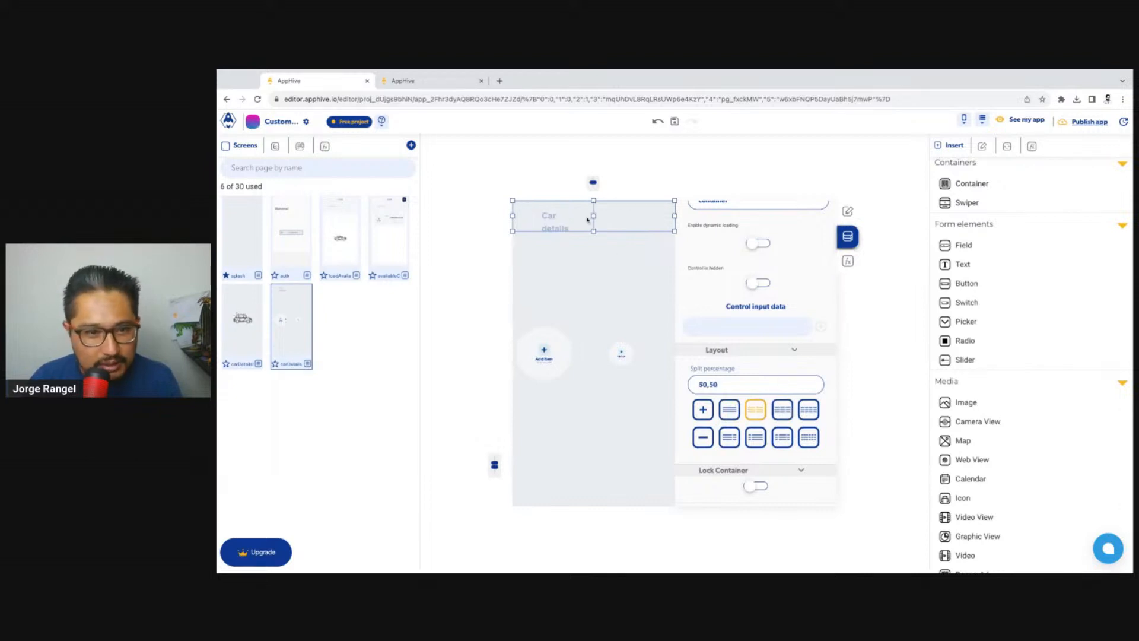
Step: Resize the header's column split to about 18,82 and place the Car details text in the wide column
{"action": "left_click", "coordinate": [553, 223]}
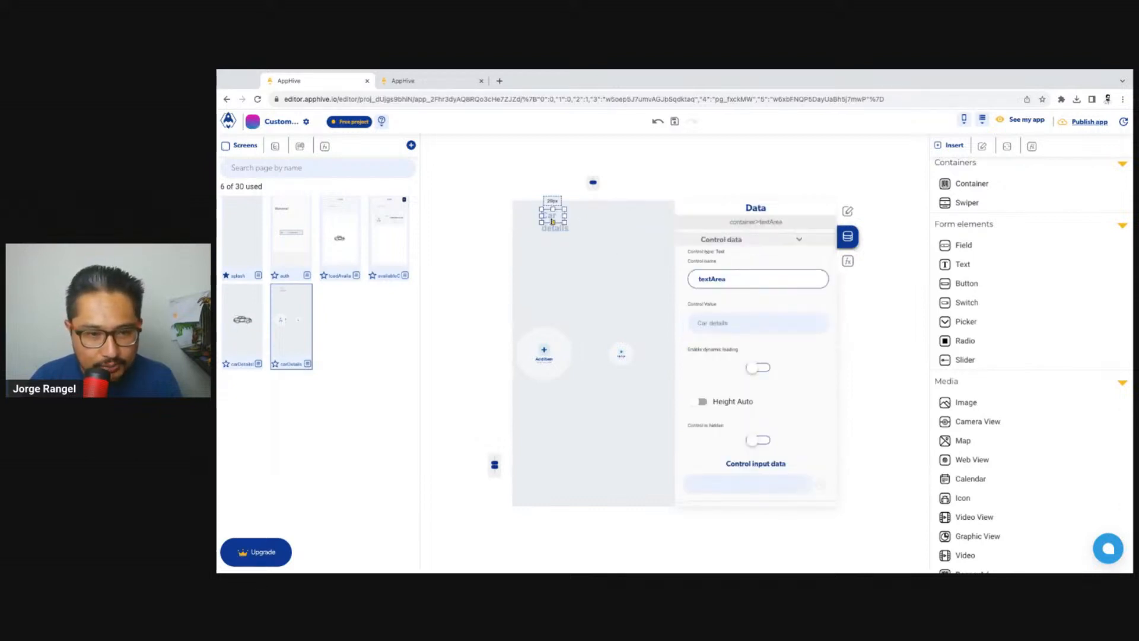
{"action": "mouse_move", "coordinate": [554, 217]}
{"action": "left_mouse_down"}
{"action": "mouse_move", "coordinate": [630, 219]}
{"action": "mouse_move", "coordinate": [509, 216]}
{"action": "mouse_move", "coordinate": [541, 216]}
{"action": "left_mouse_up"}
{"action": "left_click", "coordinate": [583, 223]}
{"action": "left_click", "coordinate": [597, 227]}
{"action": "left_click_drag", "start_coordinate": [626, 221], "coordinate": [634, 220]}
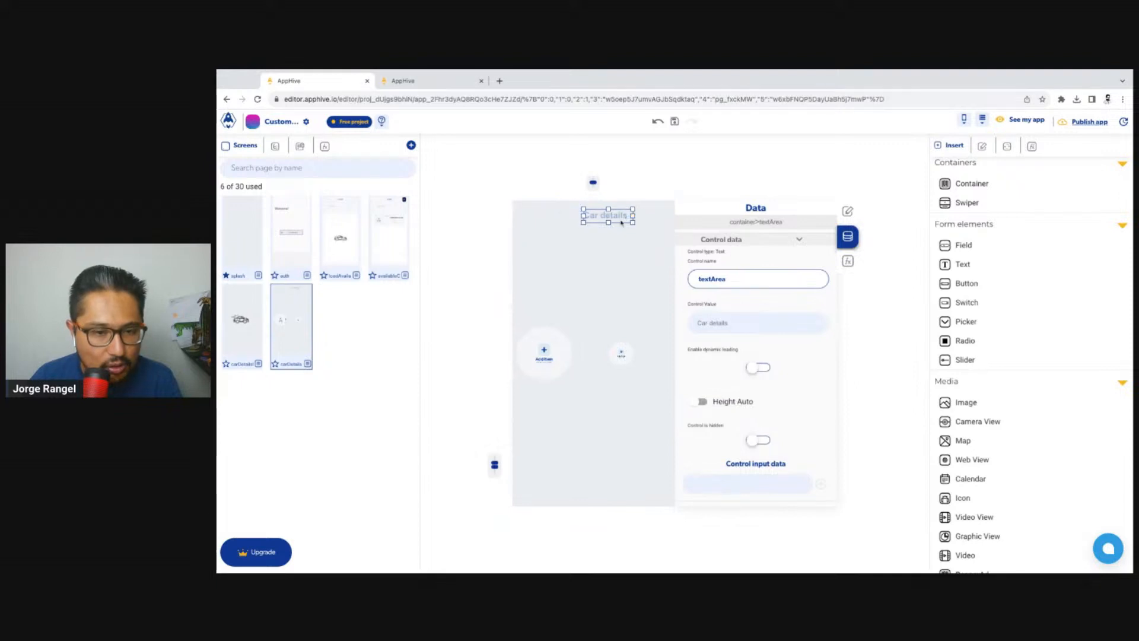
Step: Add a button to the header's narrow column and set its width and height to 100%
{"action": "left_click", "coordinate": [530, 224]}
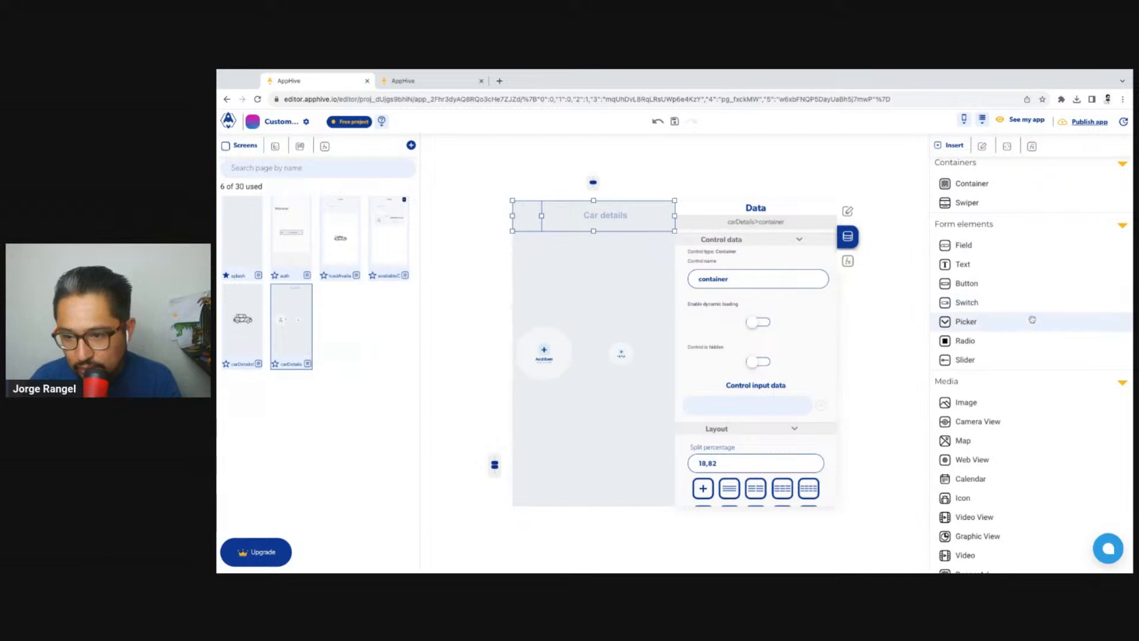
{"action": "left_click", "coordinate": [967, 283]}
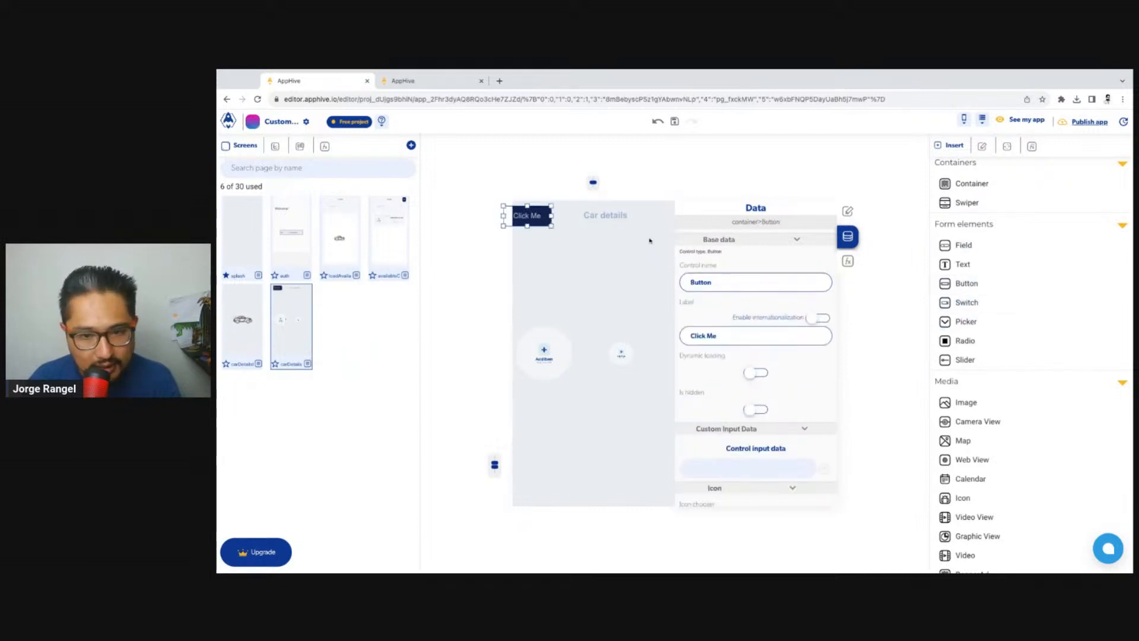
{"action": "left_click", "coordinate": [852, 210]}
{"action": "scroll", "coordinate": [762, 391], "scroll_direction": "down", "scroll_amount": 2}
{"action": "left_click", "coordinate": [772, 410]}
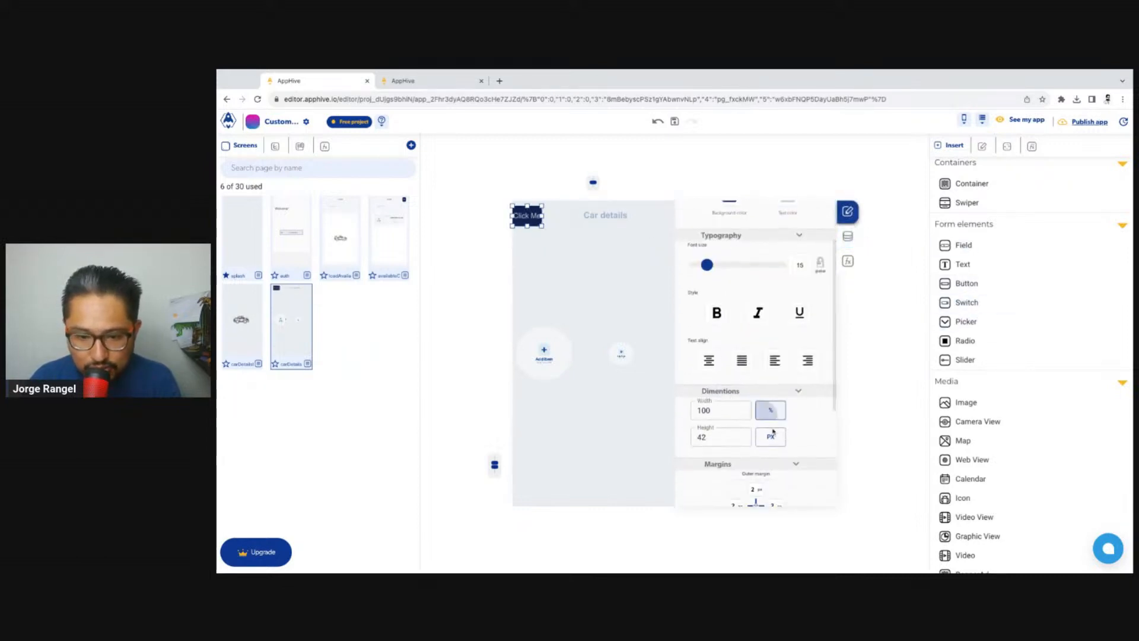
{"action": "left_click", "coordinate": [773, 438]}
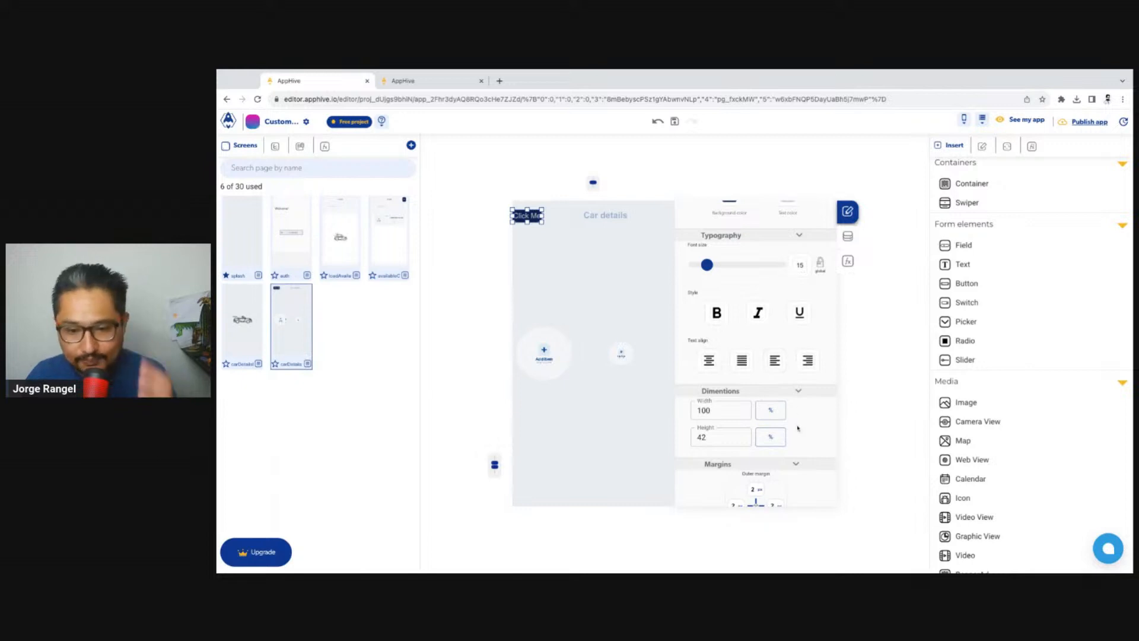
{"action": "left_click", "coordinate": [728, 438]}
{"action": "type", "text": "100"}
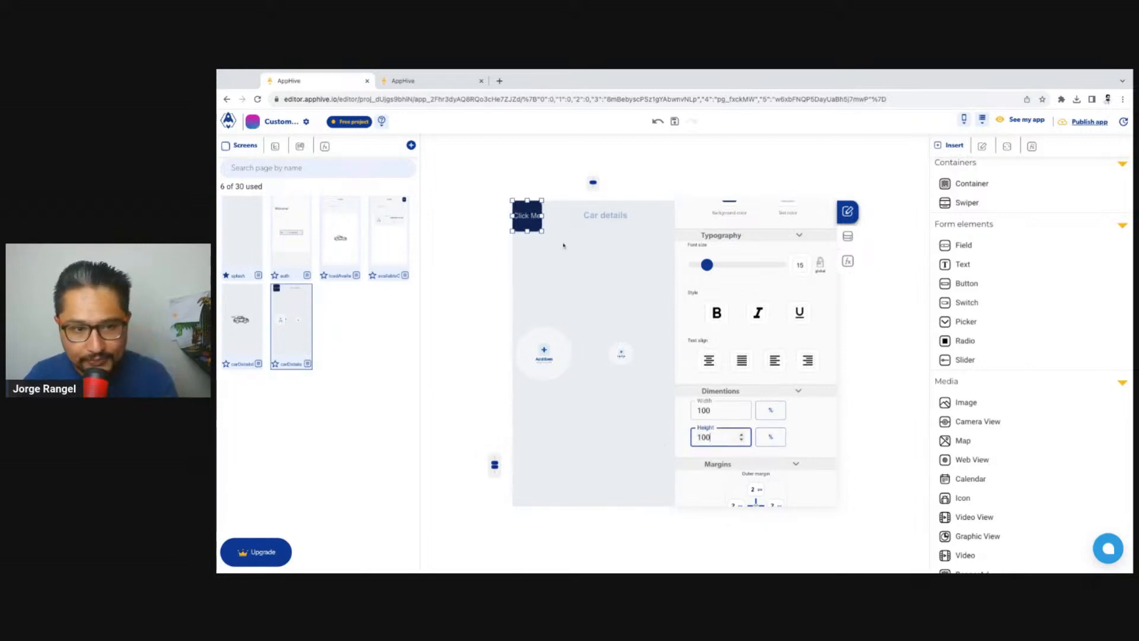
Step: Clear the Click Me label from the header button
{"action": "left_click", "coordinate": [530, 219]}
{"action": "double_click", "coordinate": [529, 220]}
{"action": "key", "text": "BackSpace"}
{"action": "left_click", "coordinate": [543, 181]}
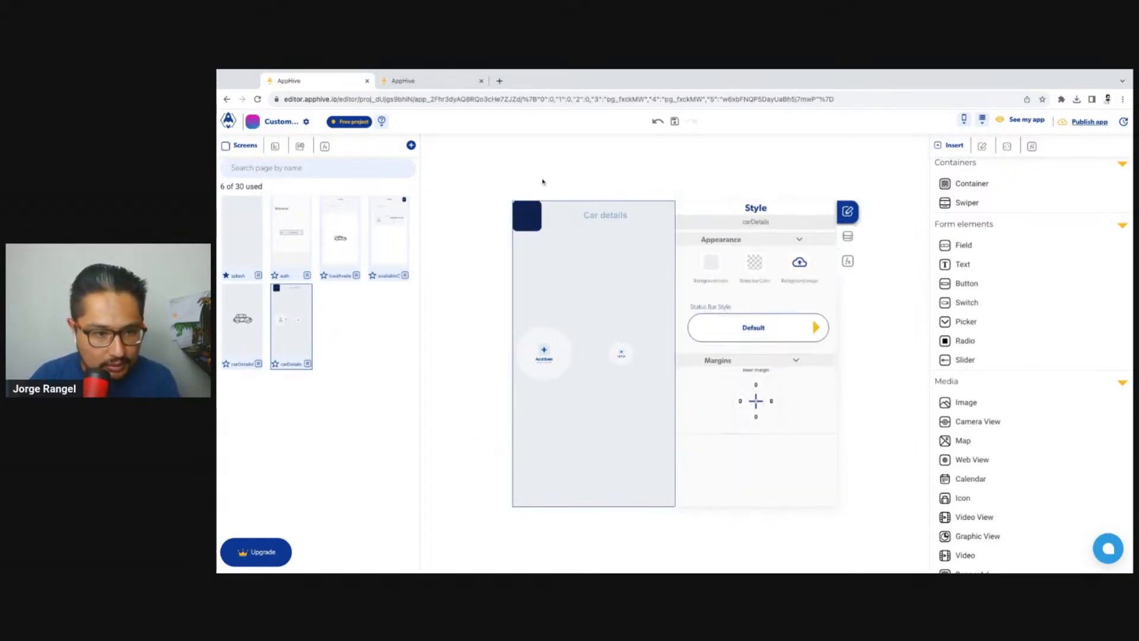
Step: Enable an icon on the header button, search Material Icons for back and choose the left arrow
{"action": "left_click", "coordinate": [533, 226]}
{"action": "scroll", "coordinate": [781, 326], "scroll_direction": "down", "scroll_amount": 3}
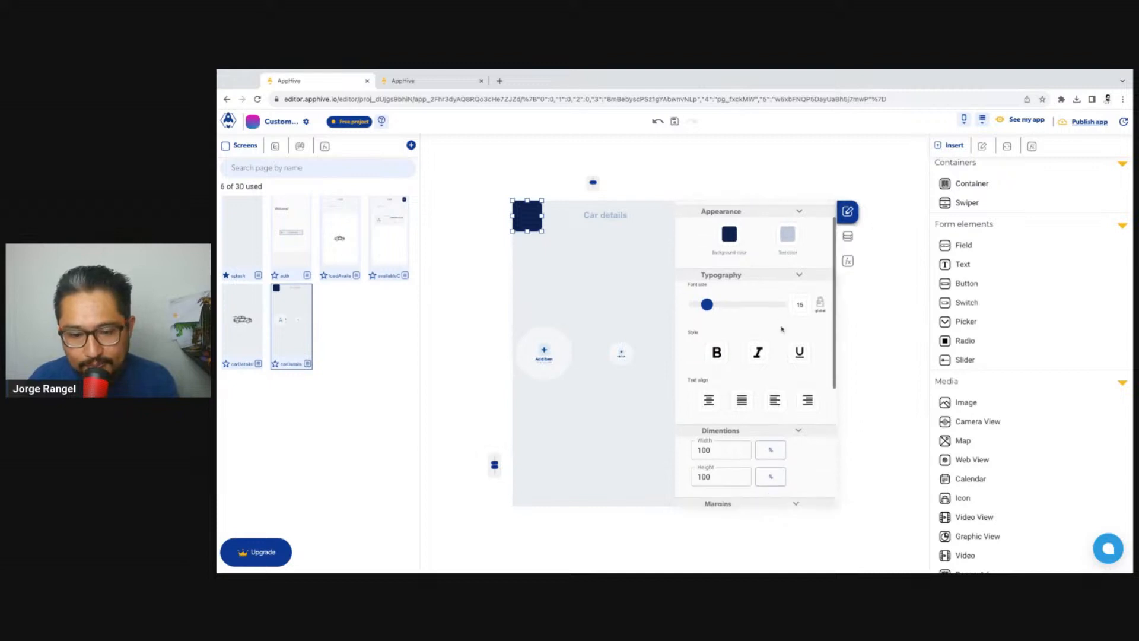
{"action": "left_click", "coordinate": [848, 237]}
{"action": "left_click", "coordinate": [848, 261]}
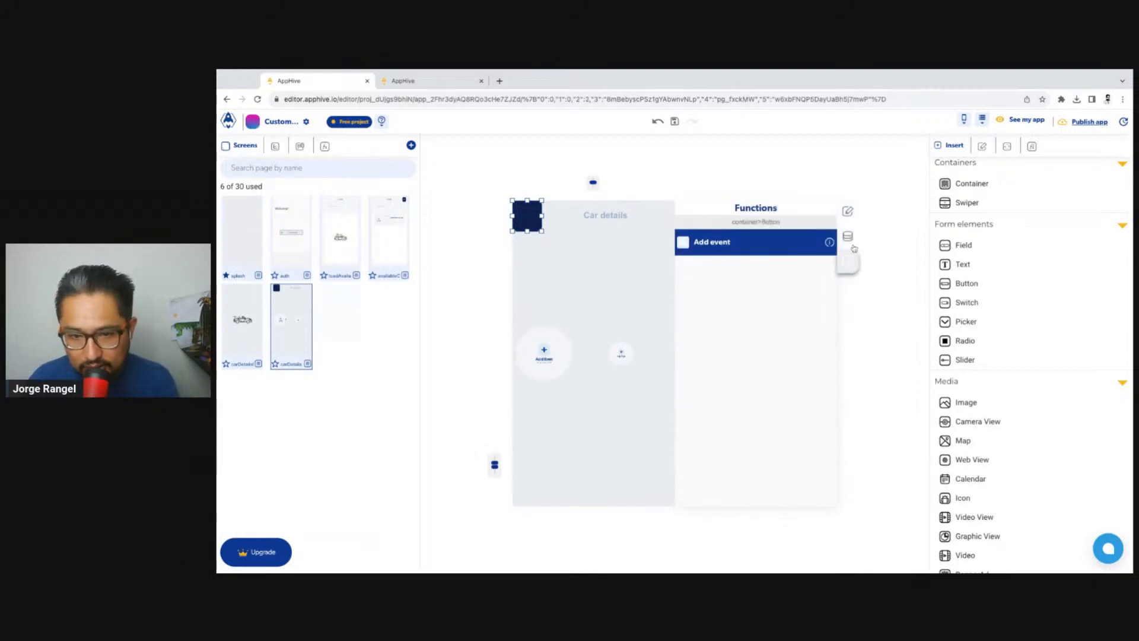
{"action": "left_click", "coordinate": [847, 236]}
{"action": "left_click", "coordinate": [718, 435]}
{"action": "left_click", "coordinate": [794, 436]}
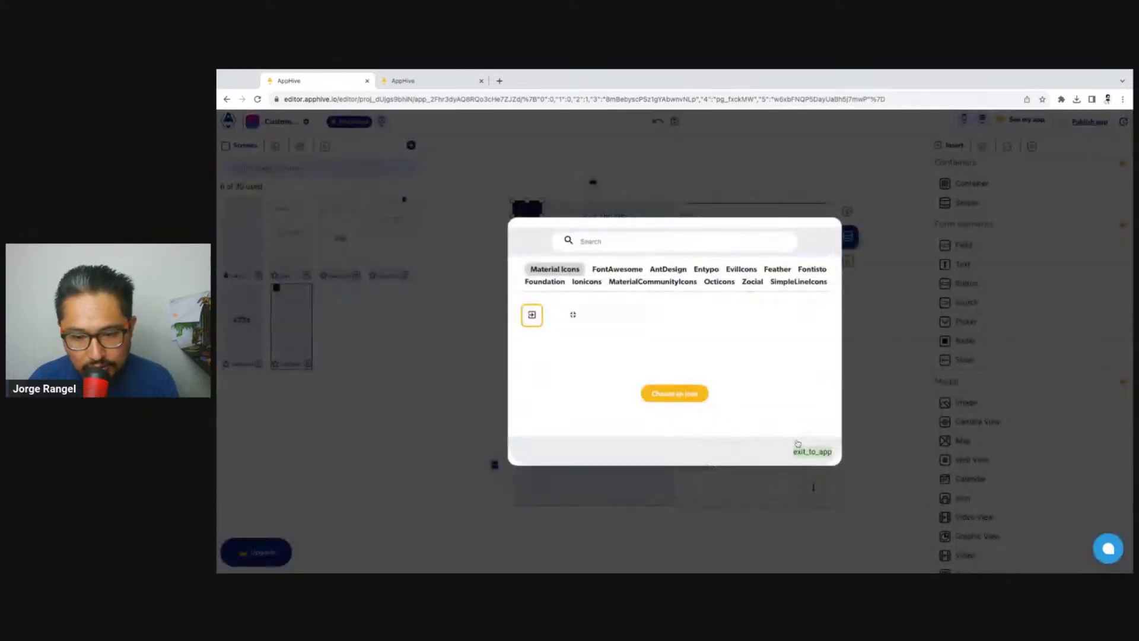
{"action": "left_click", "coordinate": [628, 246]}
{"action": "type", "text": "back"}
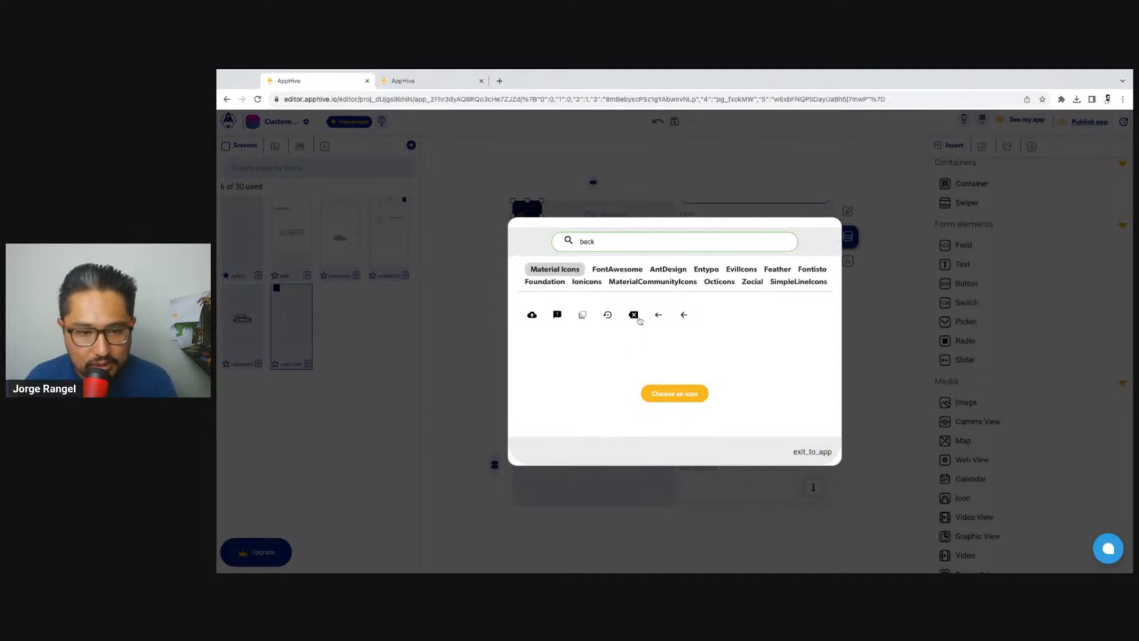
{"action": "left_click", "coordinate": [659, 319]}
{"action": "left_click", "coordinate": [678, 401]}
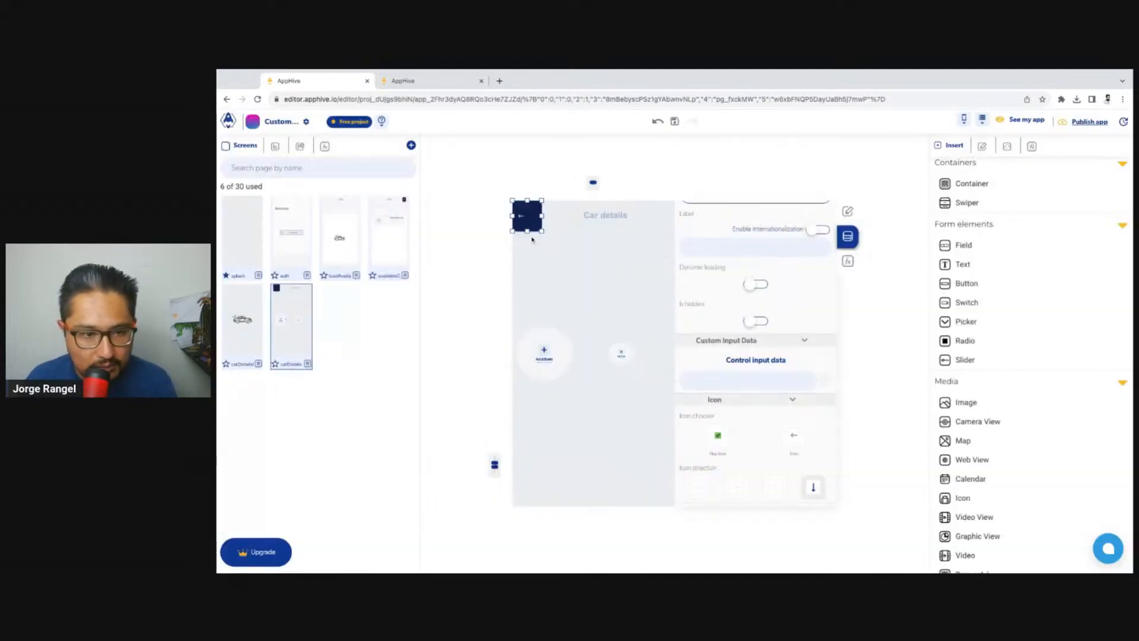
Step: Delete the arrow button from the header's narrow column
{"action": "left_click", "coordinate": [582, 180]}
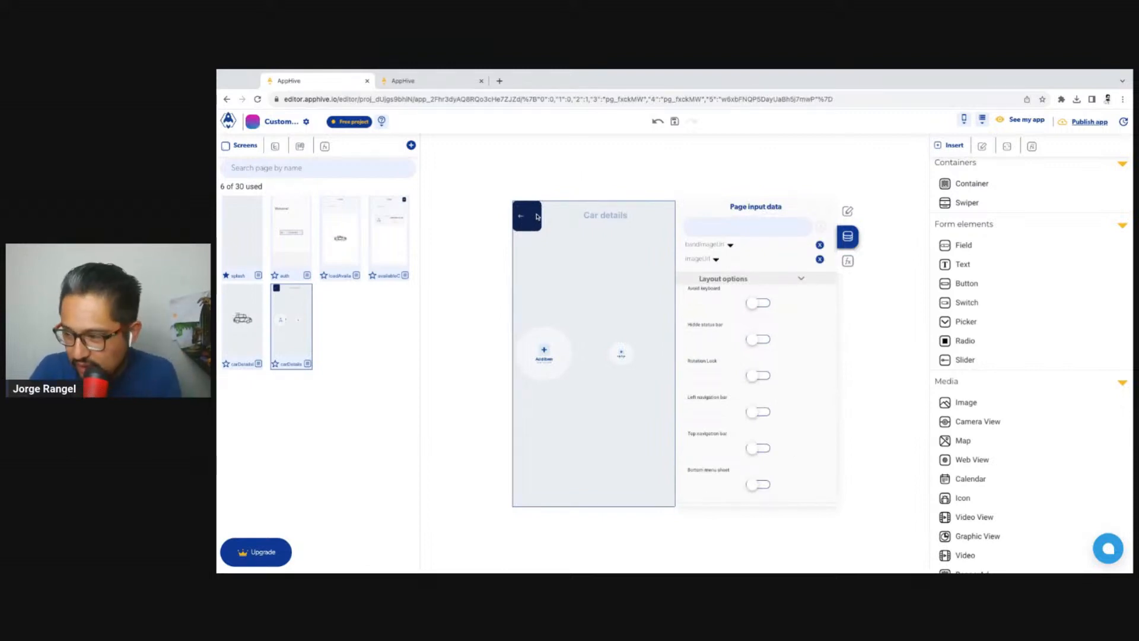
{"action": "left_click", "coordinate": [536, 217]}
{"action": "left_click", "coordinate": [537, 227]}
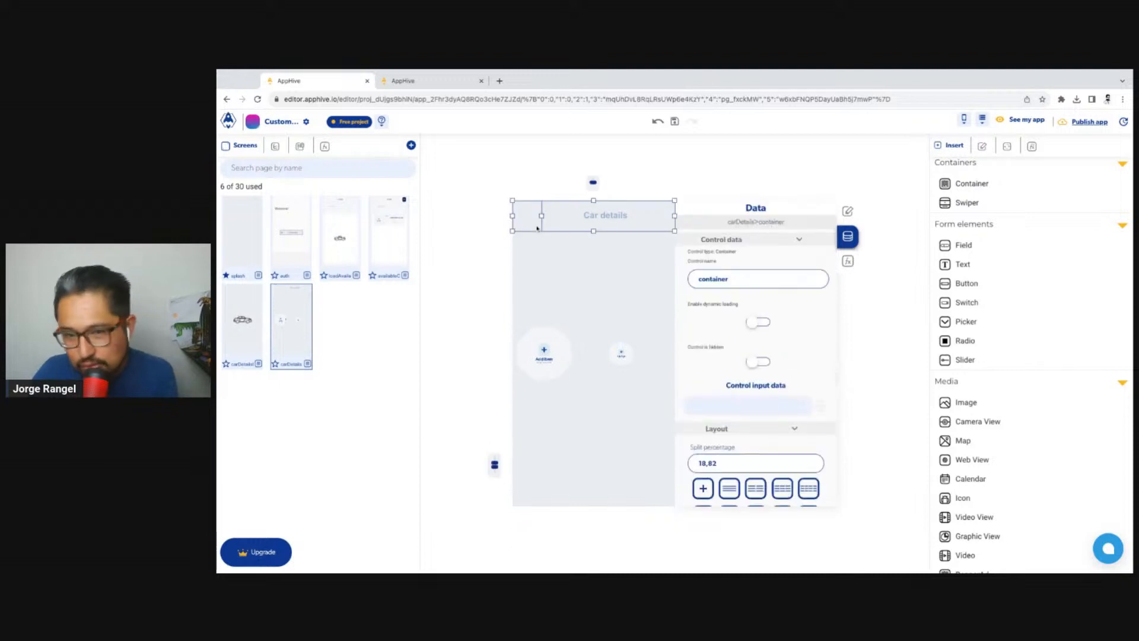
Step: Add a container to the header's narrow column and set its height to 100%
{"action": "left_click", "coordinate": [1009, 187]}
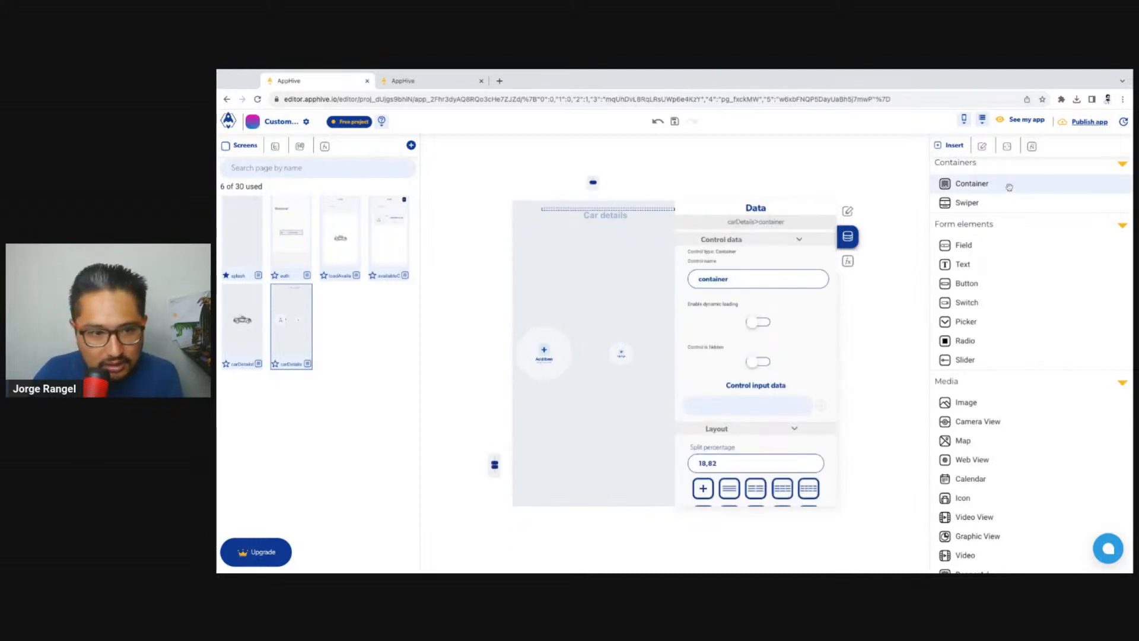
{"action": "scroll", "coordinate": [701, 411], "scroll_direction": "down", "scroll_amount": 6}
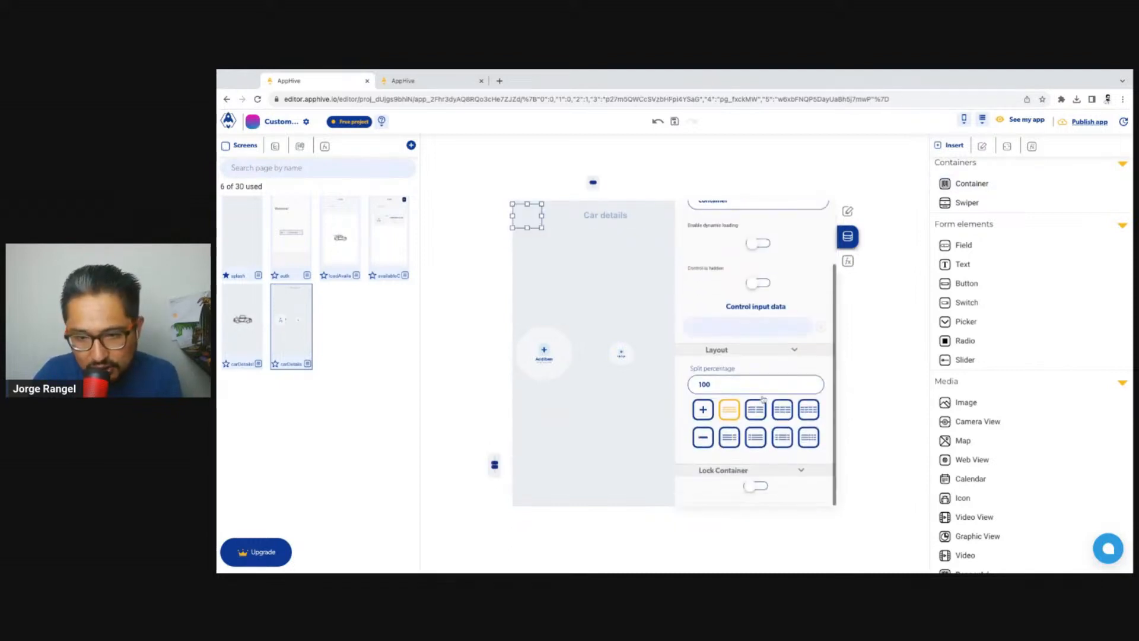
{"action": "scroll", "coordinate": [701, 411], "scroll_direction": "down", "scroll_amount": 1}
{"action": "scroll", "coordinate": [711, 367], "scroll_direction": "up", "scroll_amount": 2}
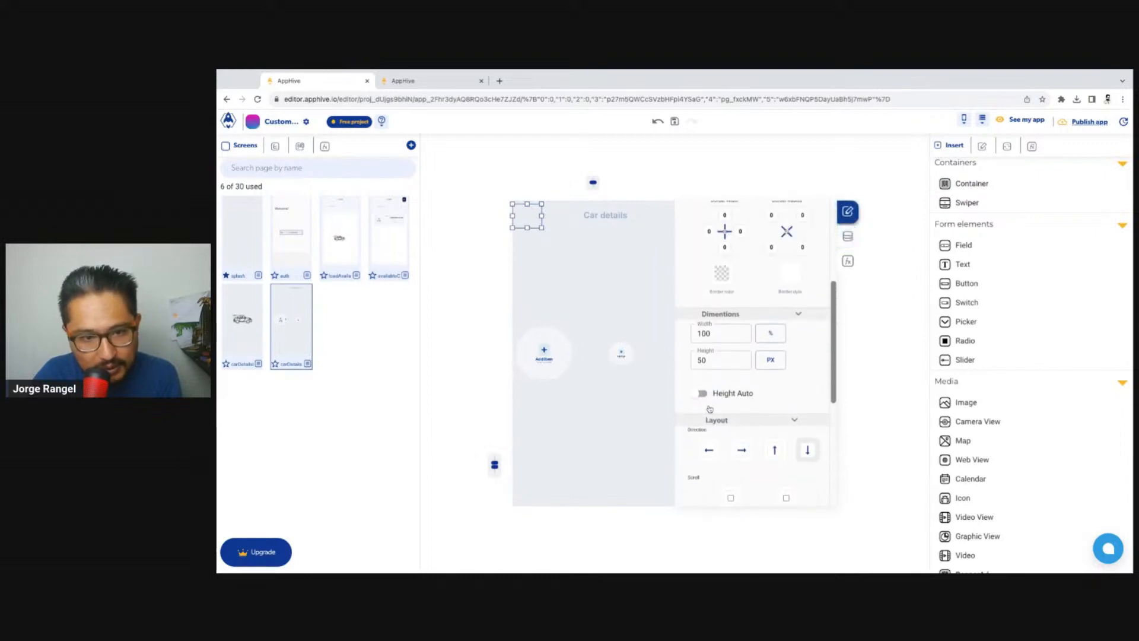
{"action": "left_click", "coordinate": [736, 360]}
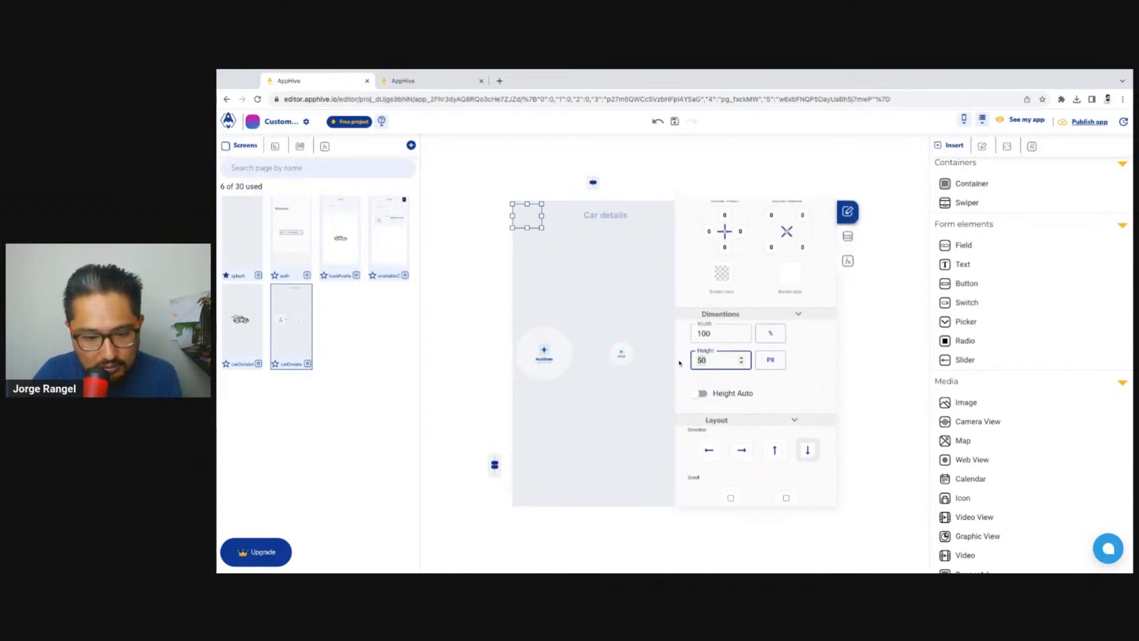
{"action": "type", "text": "100"}
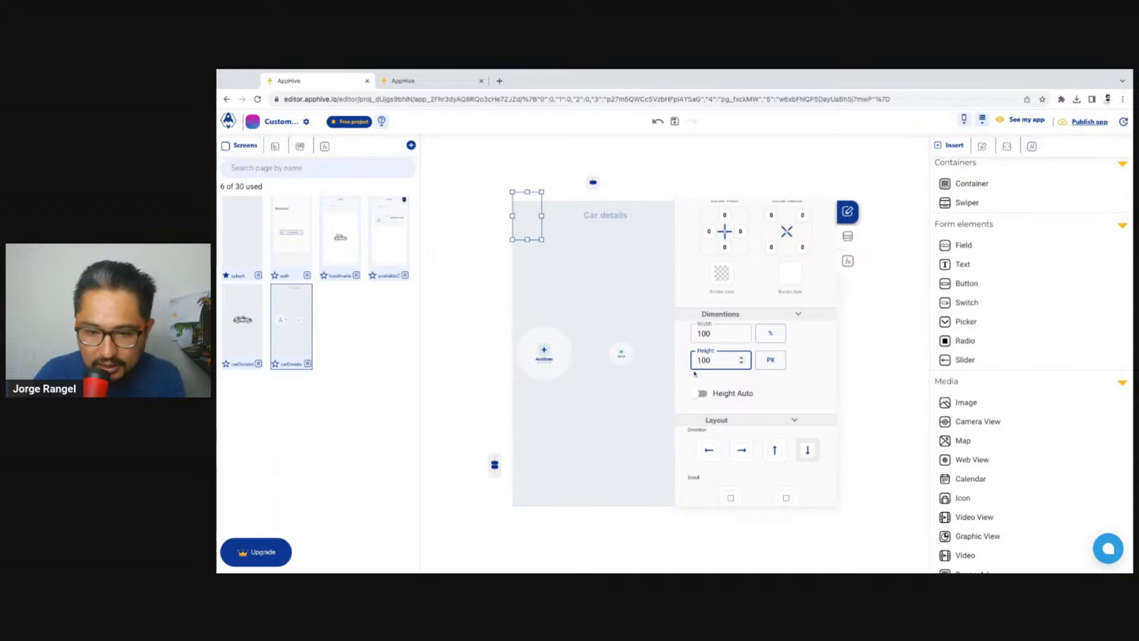
{"action": "left_click", "coordinate": [771, 360]}
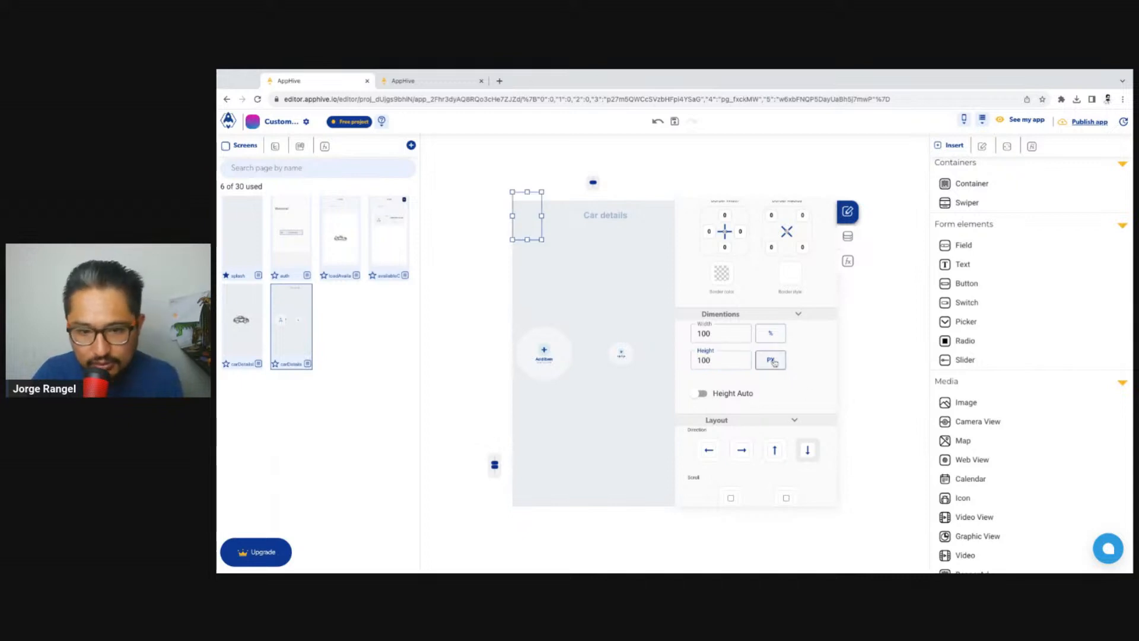
Step: Add another container inside the narrow column's container and set its width and height to 80%
{"action": "left_click", "coordinate": [973, 187]}
{"action": "left_click", "coordinate": [515, 208]}
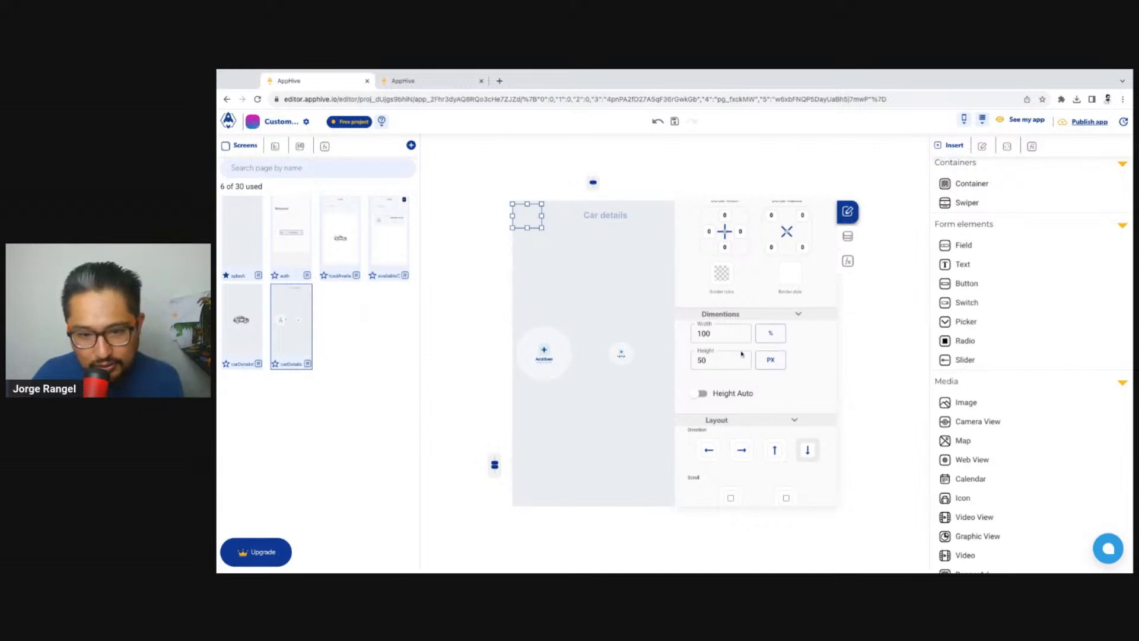
{"action": "left_click", "coordinate": [770, 360]}
{"action": "left_click", "coordinate": [709, 366]}
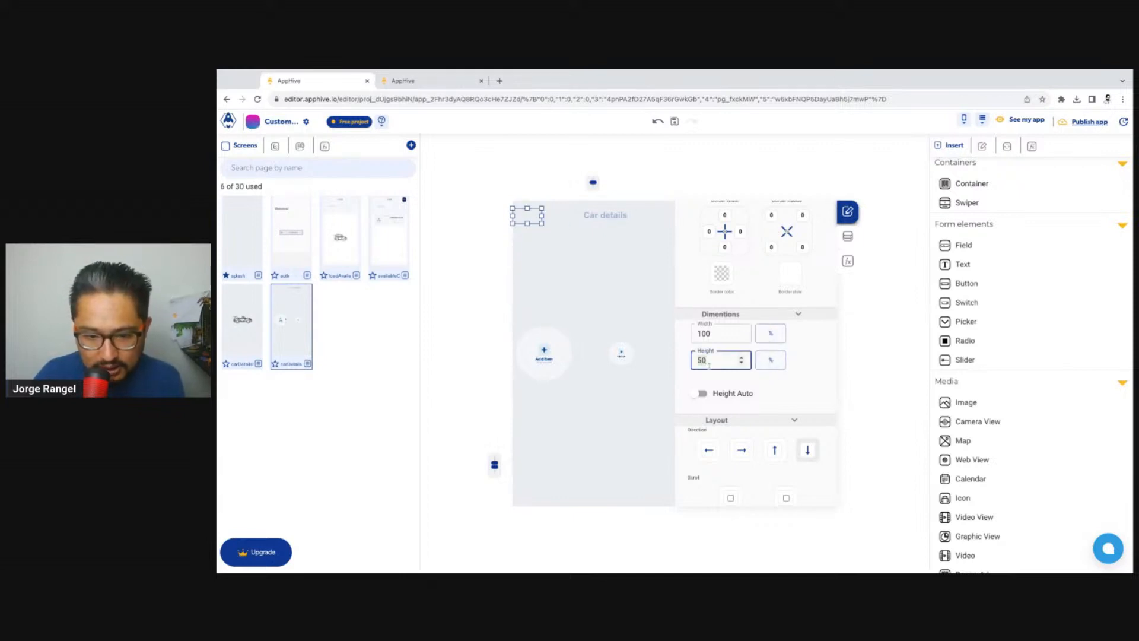
{"action": "type", "text": "80"}
{"action": "left_click_drag", "start_coordinate": [714, 334], "coordinate": [669, 334]}
{"action": "type", "text": "8"}
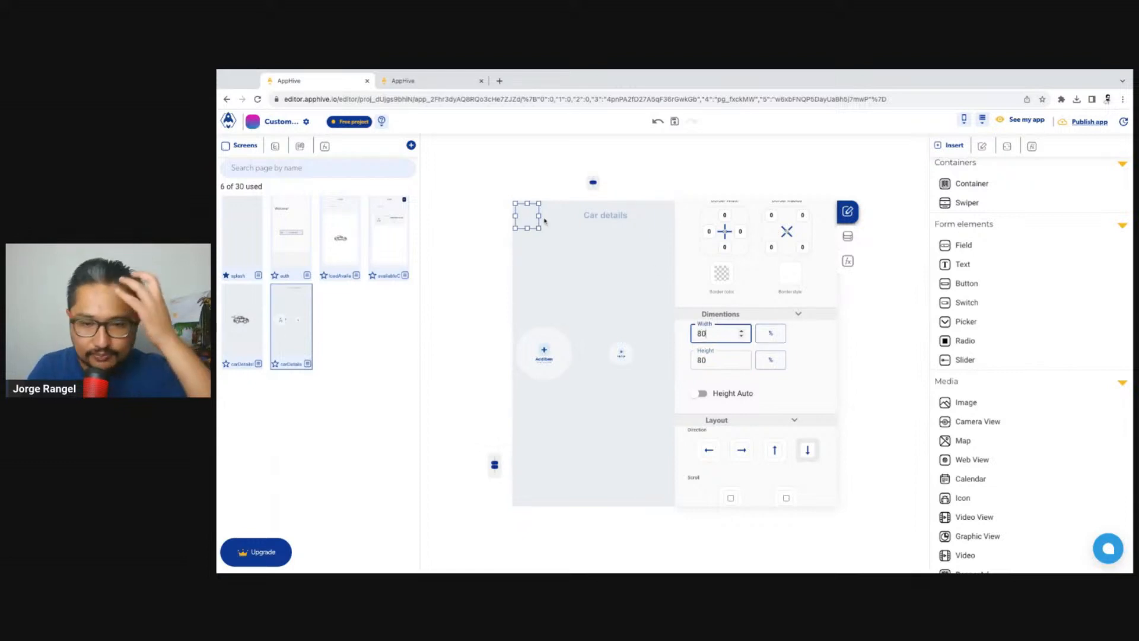
Step: Set the inner header container's background colour to the light 100 shade of the dark blue palette
{"action": "scroll", "coordinate": [761, 289], "scroll_direction": "up", "scroll_amount": 5}
{"action": "left_click", "coordinate": [725, 264]}
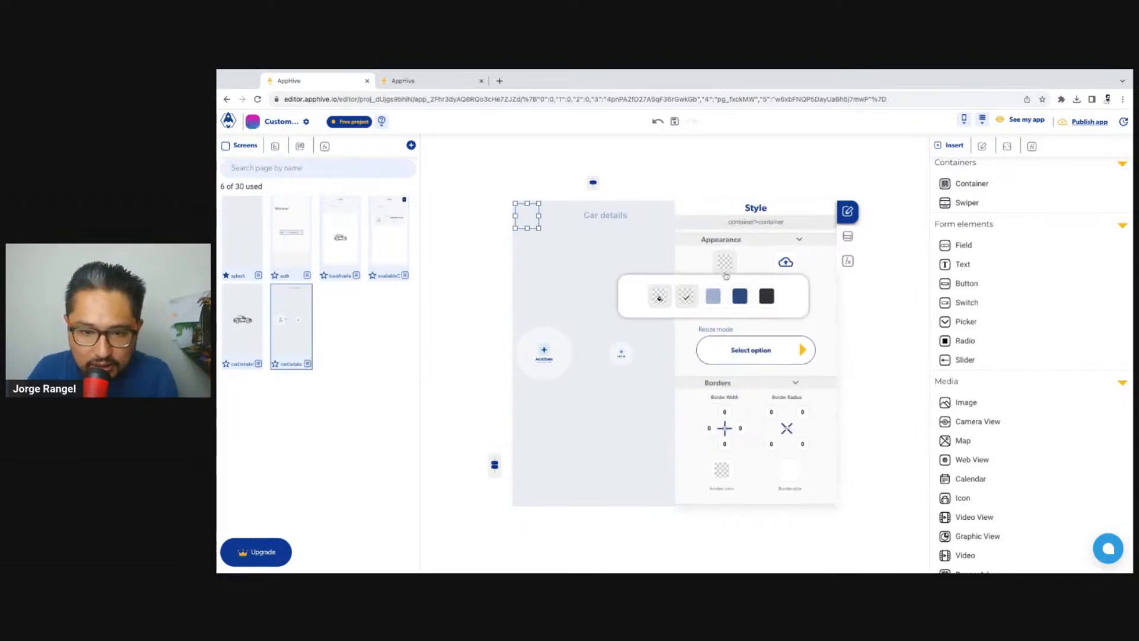
{"action": "left_click", "coordinate": [739, 295]}
{"action": "left_click", "coordinate": [647, 327]}
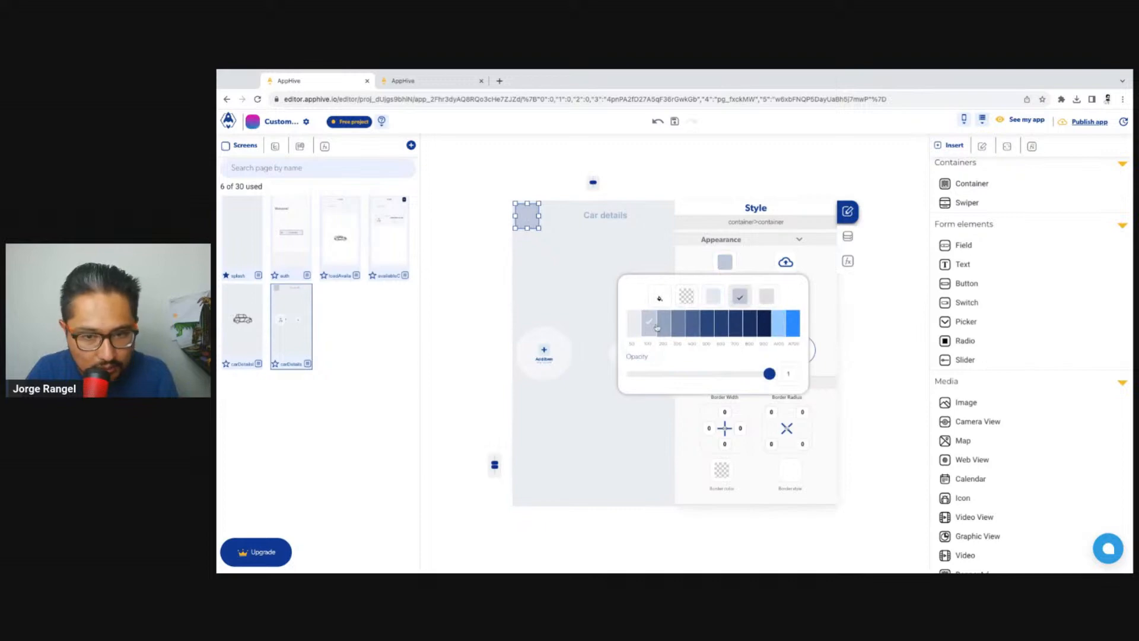
{"action": "left_click", "coordinate": [764, 264]}
Step: Set the inner header container's border radius to 10 on all corners
{"action": "scroll", "coordinate": [765, 285], "scroll_direction": "down", "scroll_amount": 3}
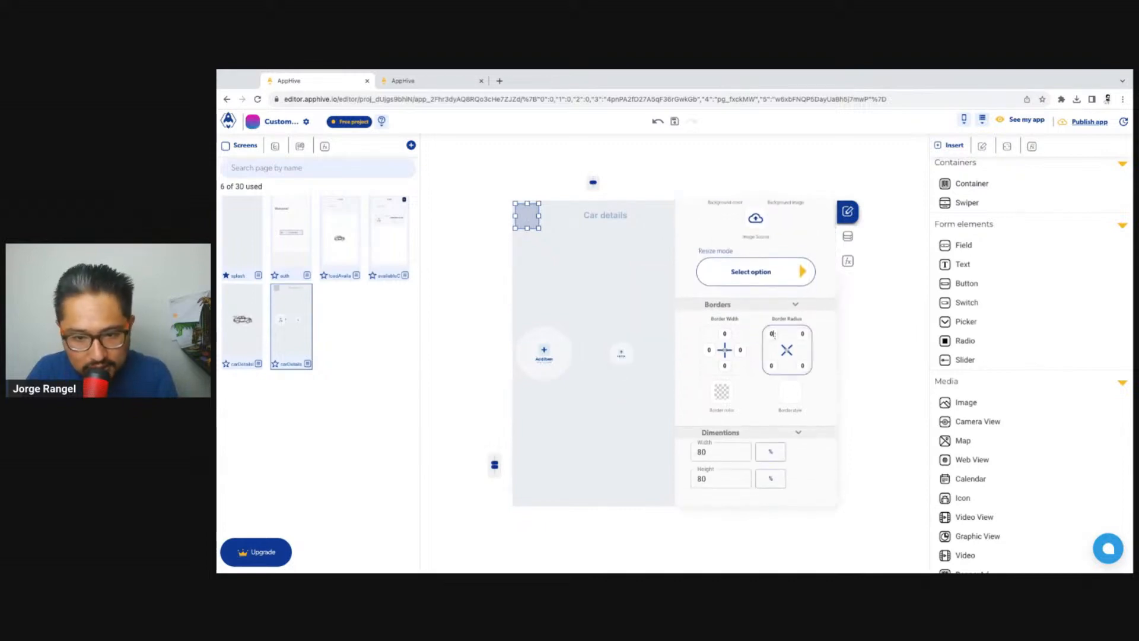
{"action": "left_click", "coordinate": [772, 333]}
{"action": "type", "text": "10"}
{"action": "left_click", "coordinate": [657, 175]}
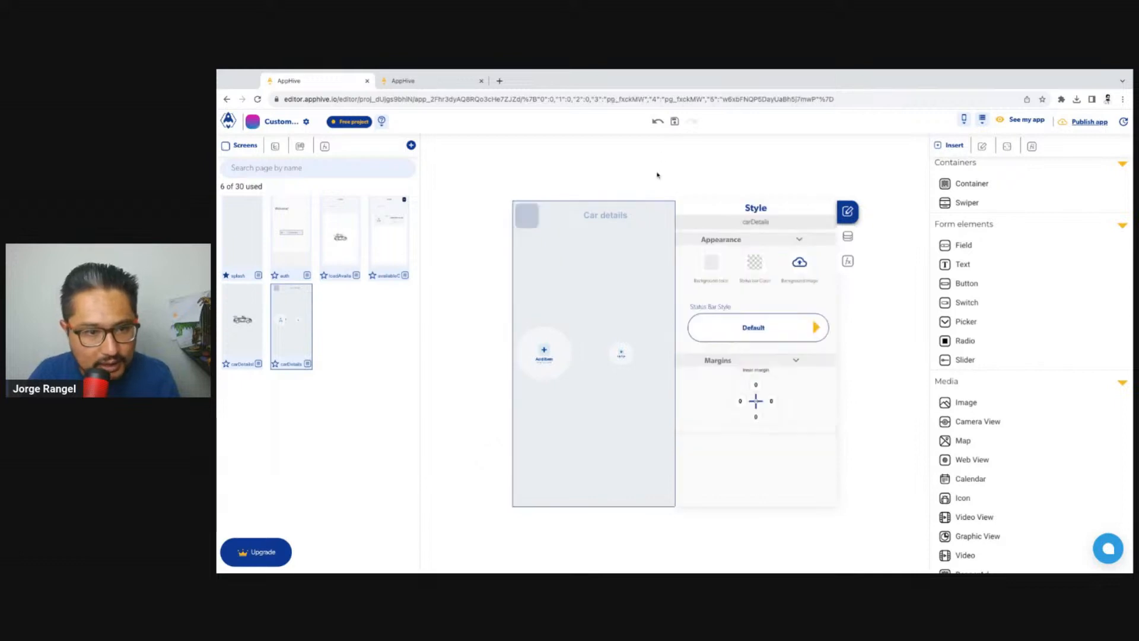
Step: Add an icon inside the rounded header container and choose the Material Icons keyboard_backspace arrow for it
{"action": "left_click", "coordinate": [527, 217]}
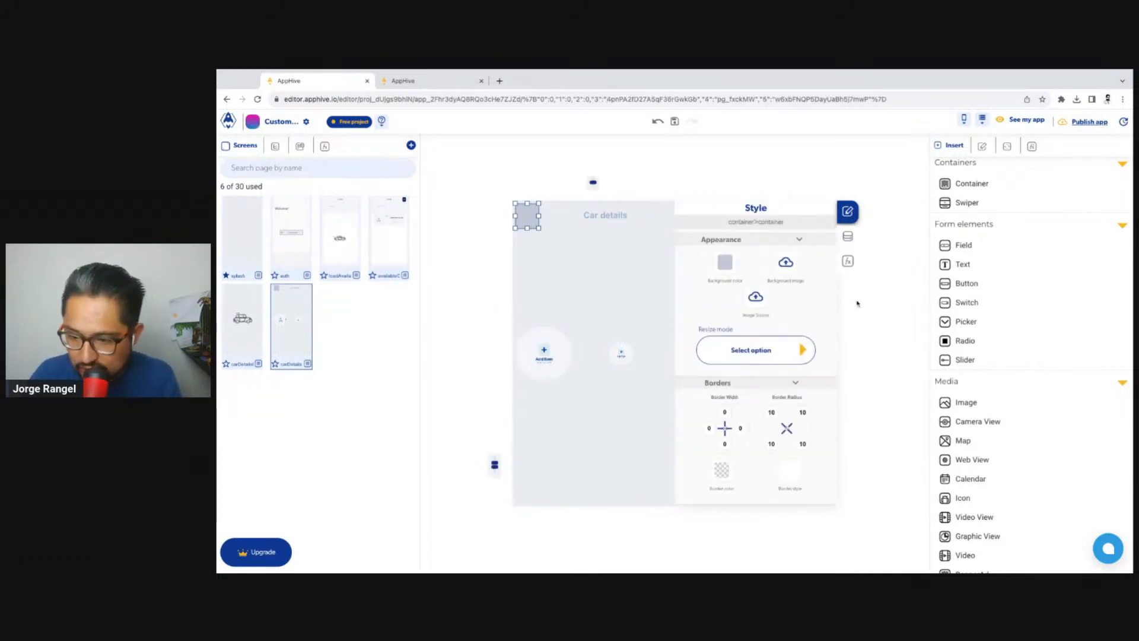
{"action": "scroll", "coordinate": [980, 382], "scroll_direction": "down", "scroll_amount": 1}
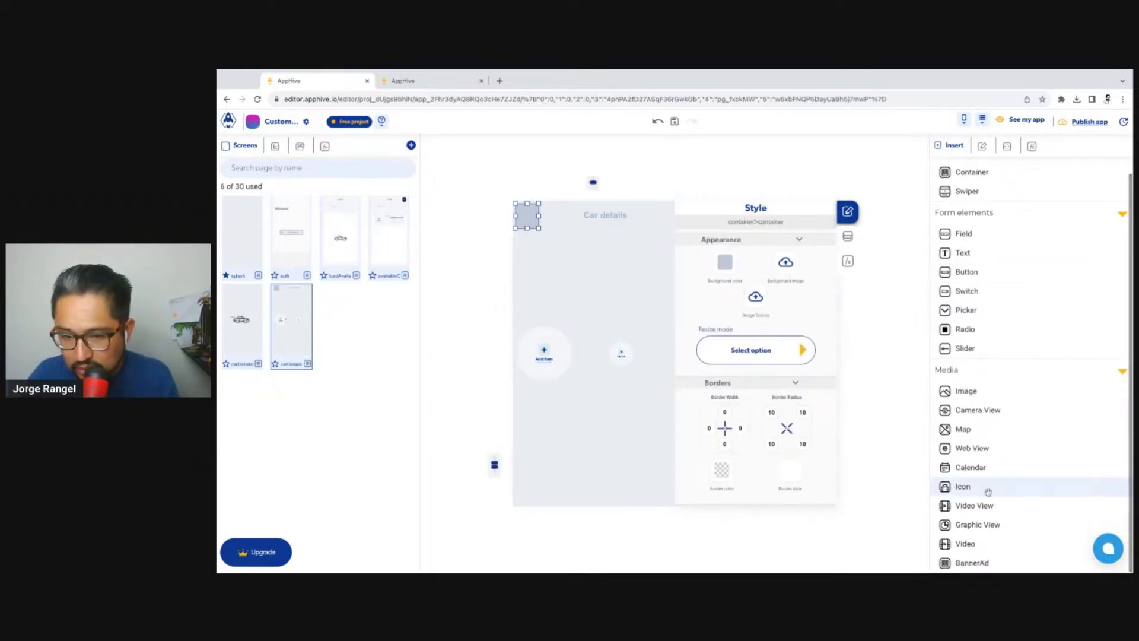
{"action": "left_click", "coordinate": [962, 486]}
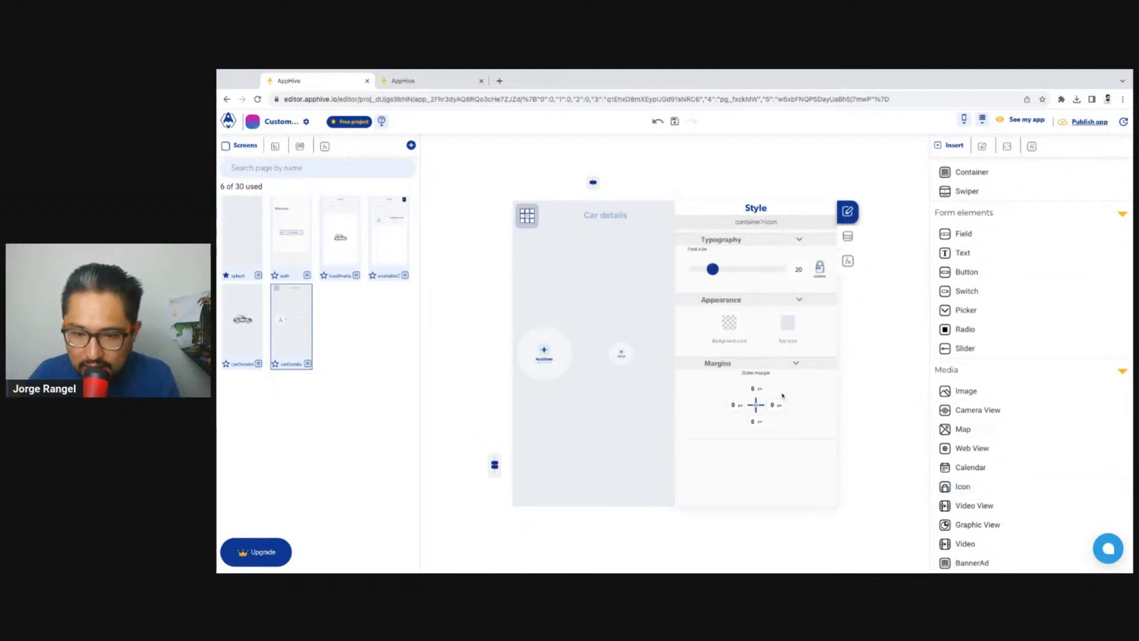
{"action": "left_click", "coordinate": [848, 236]}
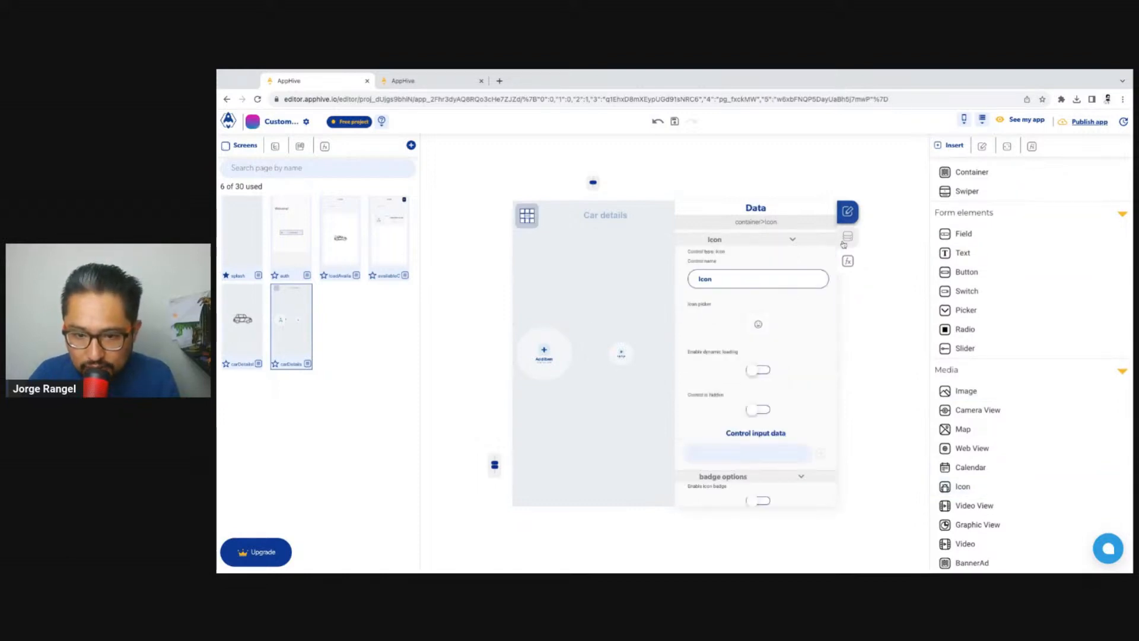
{"action": "left_click", "coordinate": [760, 328]}
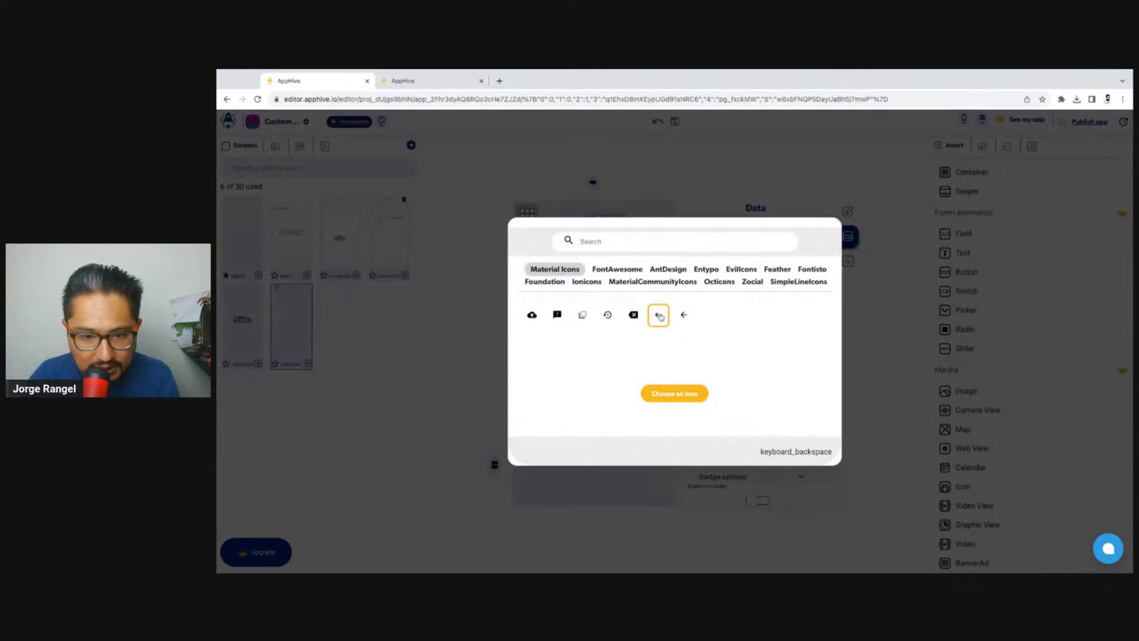
{"action": "left_click", "coordinate": [677, 392]}
{"action": "left_click", "coordinate": [534, 176]}
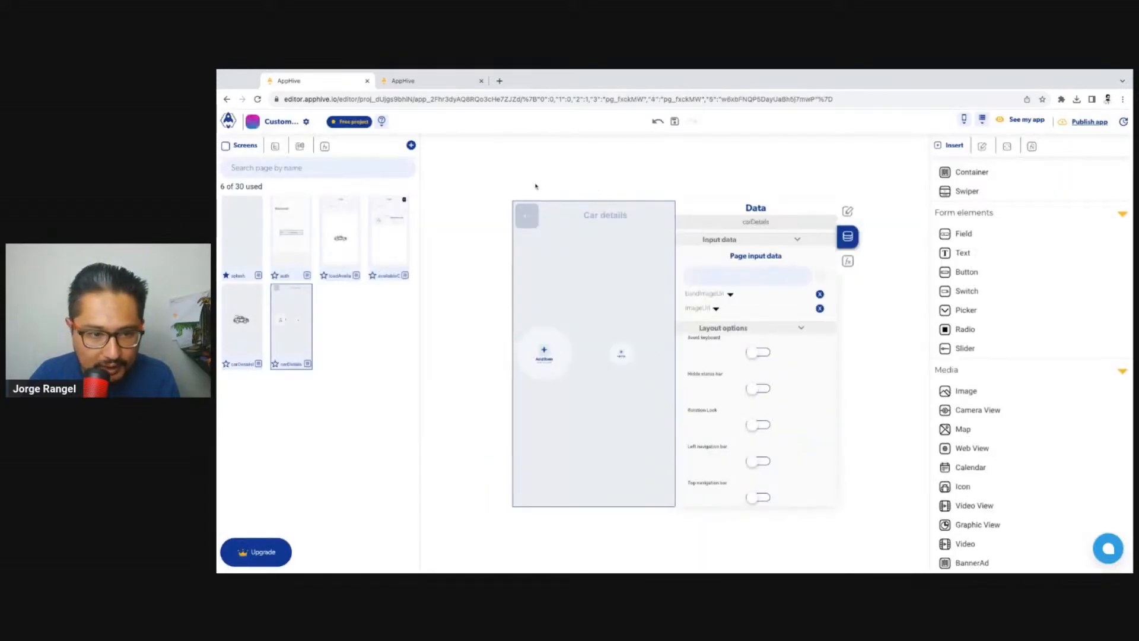
Step: Set the back icon's text colour to a dark shade so the arrow stands out from its container
{"action": "left_click", "coordinate": [527, 217]}
{"action": "left_click", "coordinate": [848, 212]}
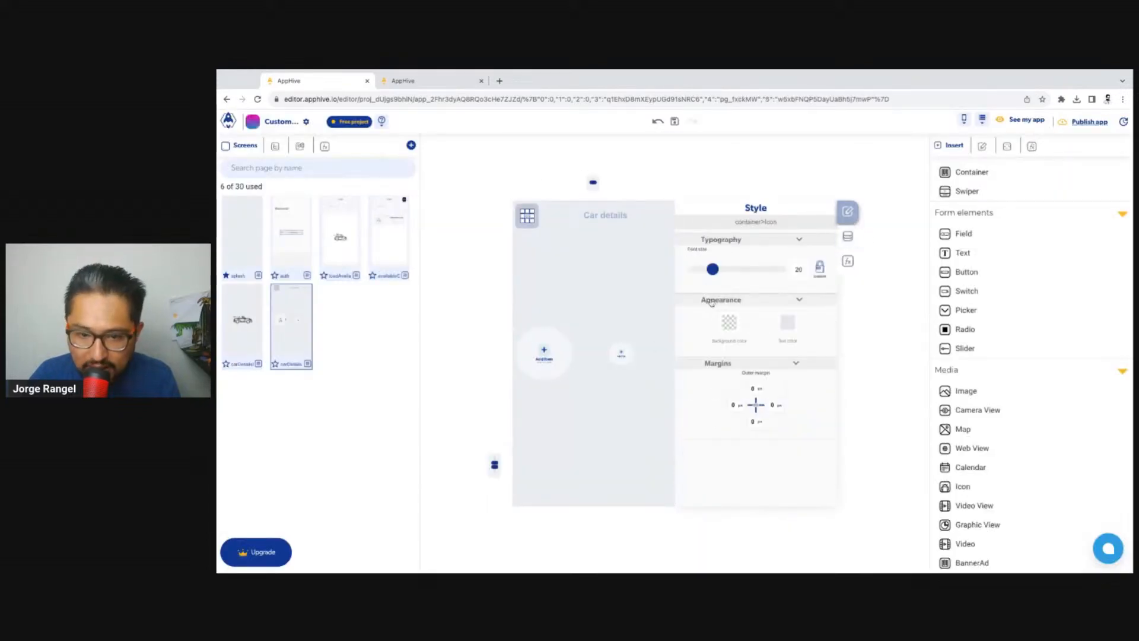
{"action": "left_click", "coordinate": [788, 322]}
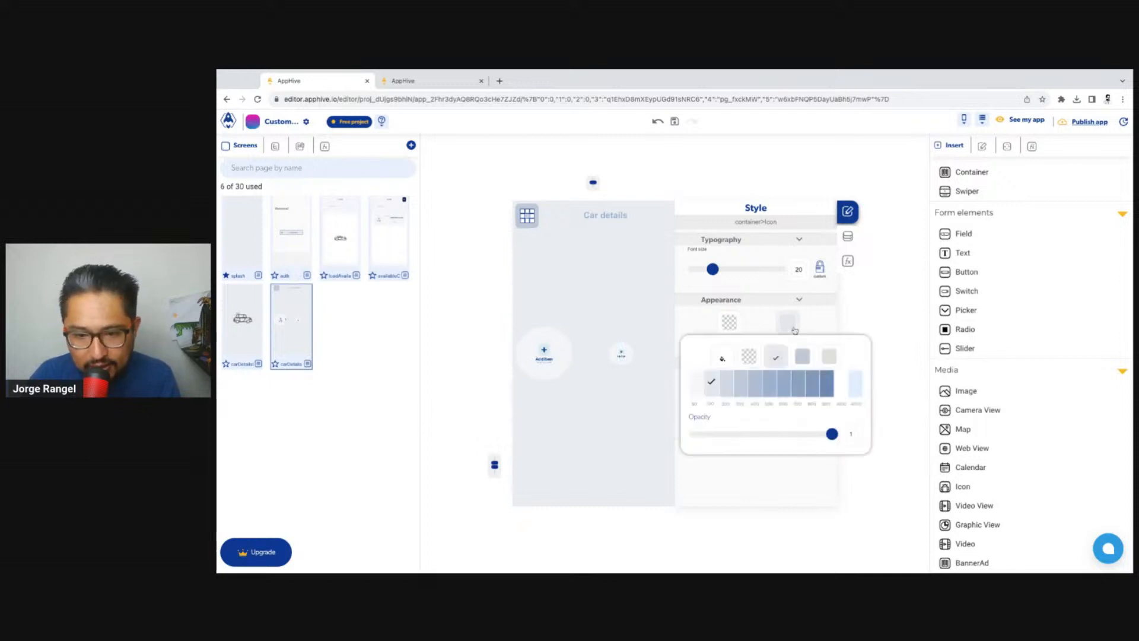
{"action": "left_click", "coordinate": [824, 390]}
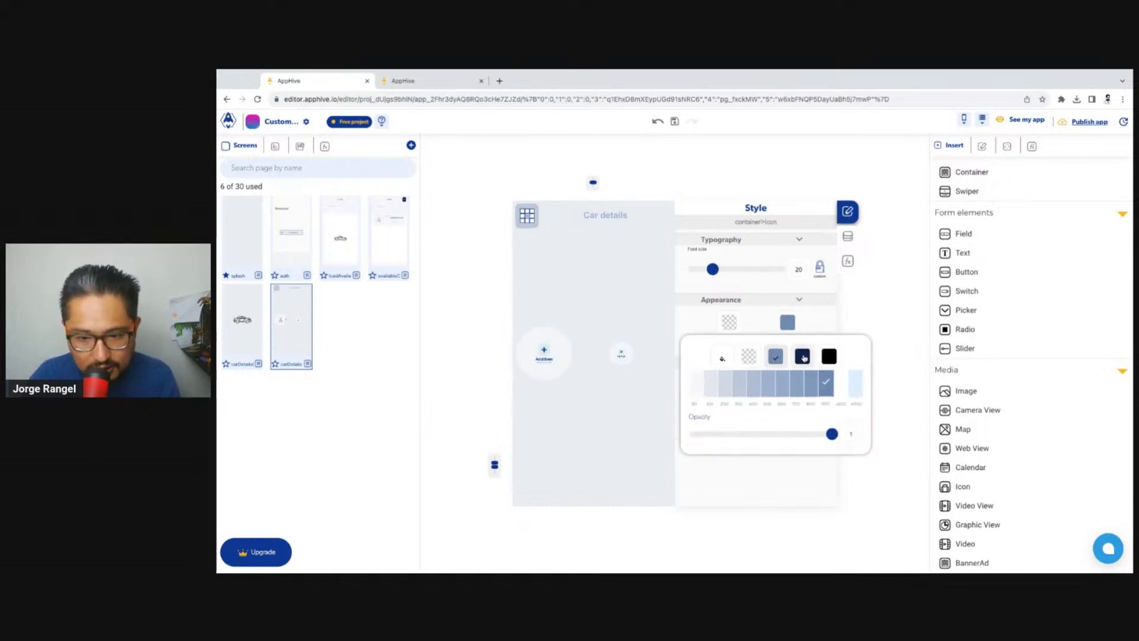
{"action": "left_click", "coordinate": [624, 142]}
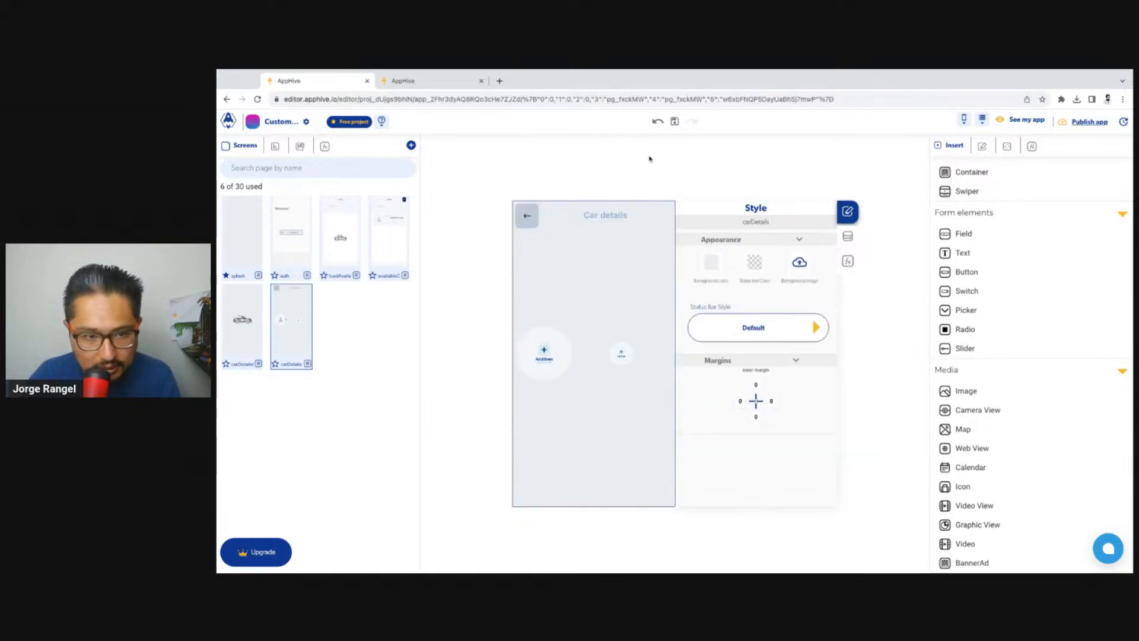
Step: Add an onPress event to the container that holds the back arrow
{"action": "left_click", "coordinate": [526, 207]}
{"action": "left_click", "coordinate": [848, 261]}
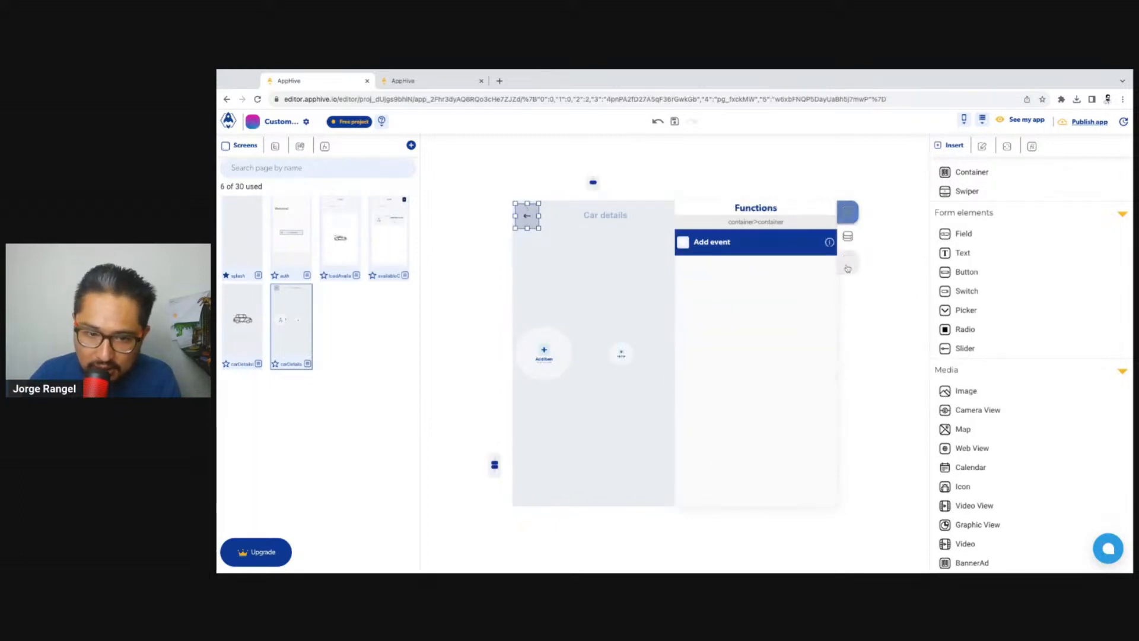
{"action": "mouse_move", "coordinate": [682, 243]}
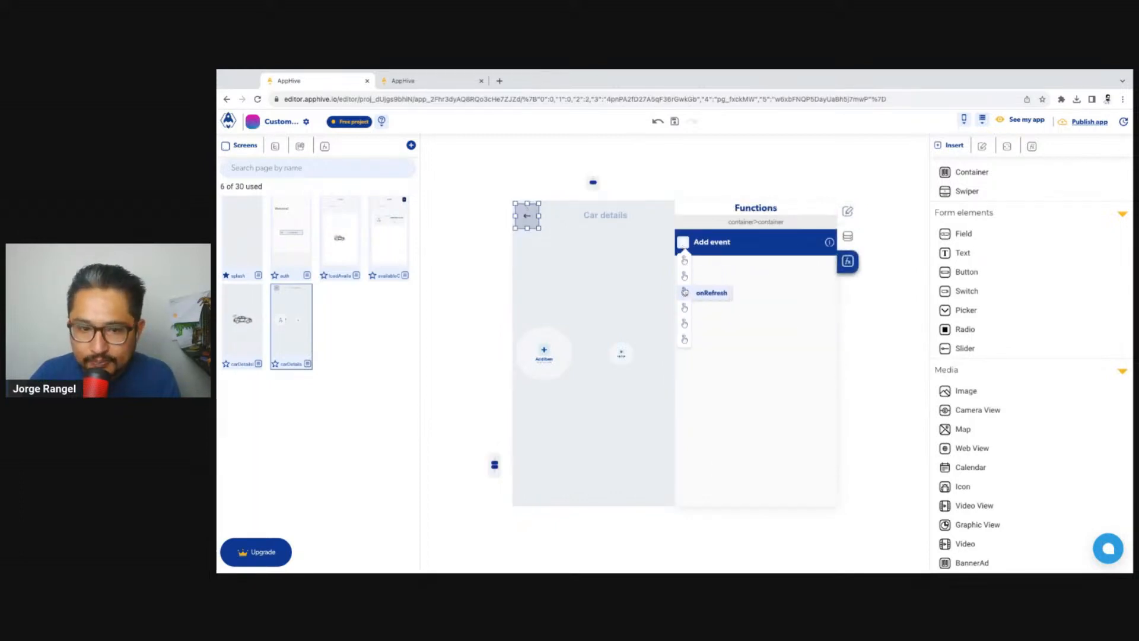
{"action": "left_click", "coordinate": [706, 267]}
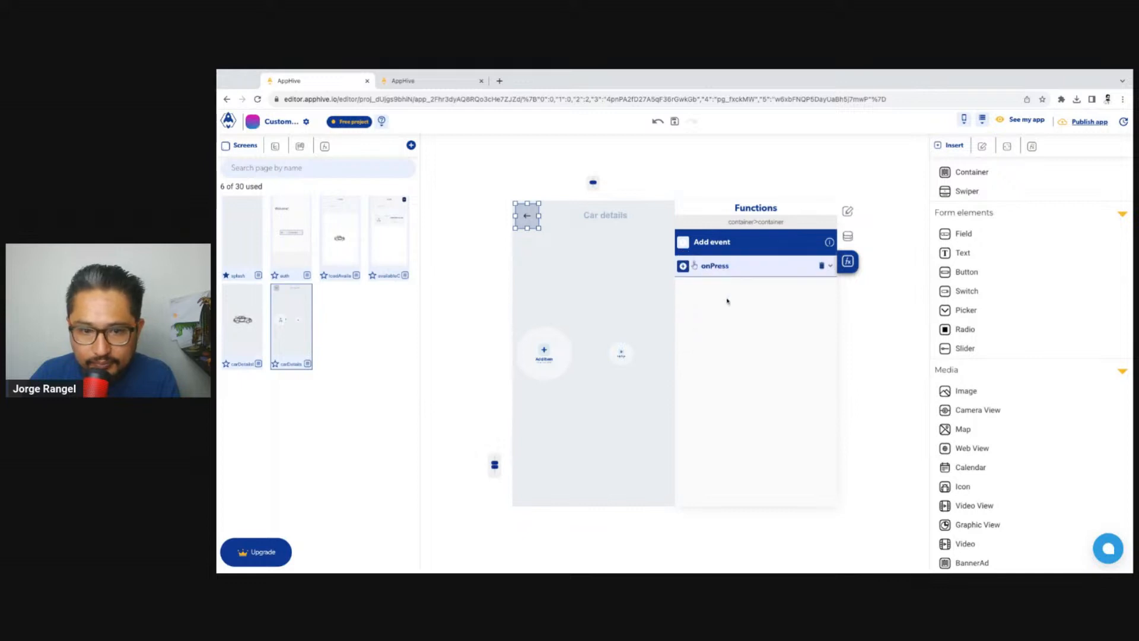
Step: Add a debugLog function to the container's onPress event with the content "confirm"
{"action": "left_click", "coordinate": [683, 266]}
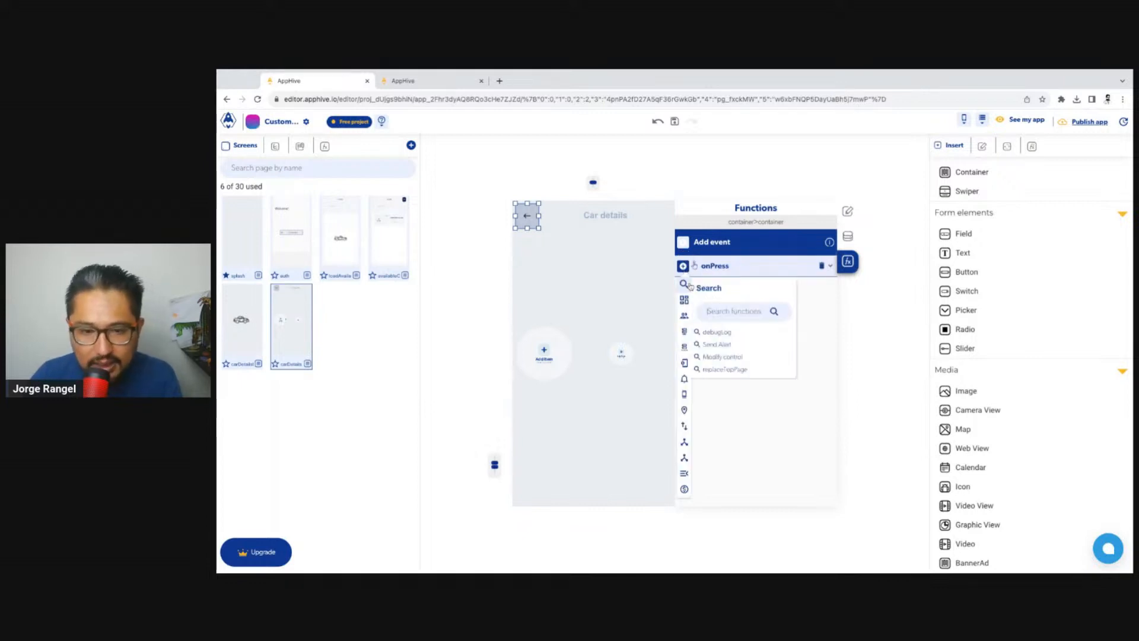
{"action": "left_click", "coordinate": [742, 333]}
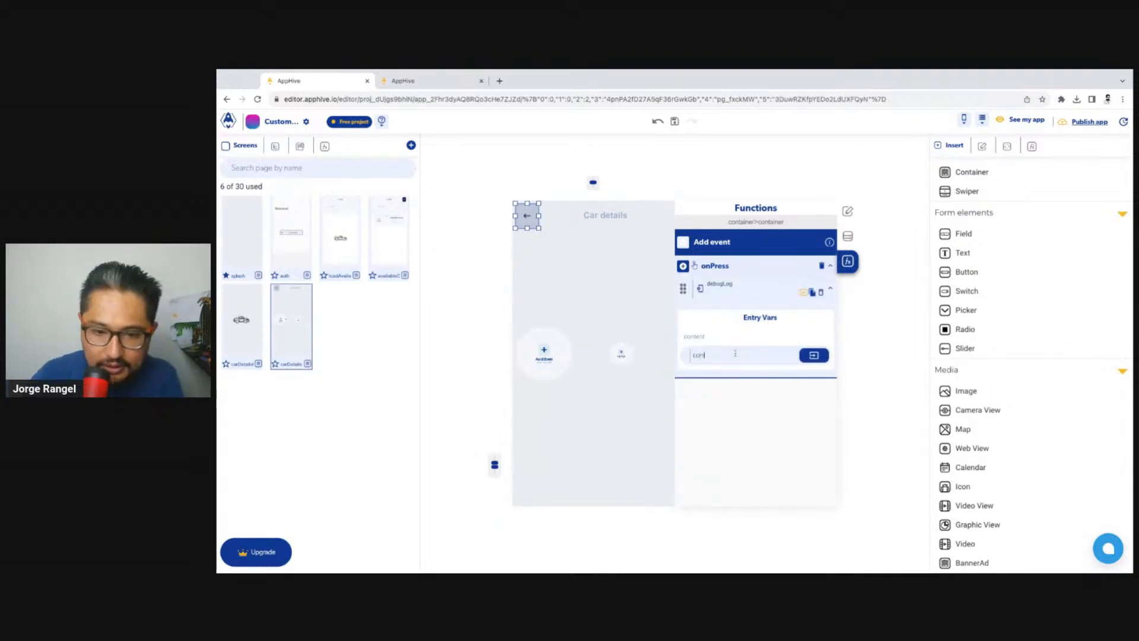
{"action": "type", "text": "t"}
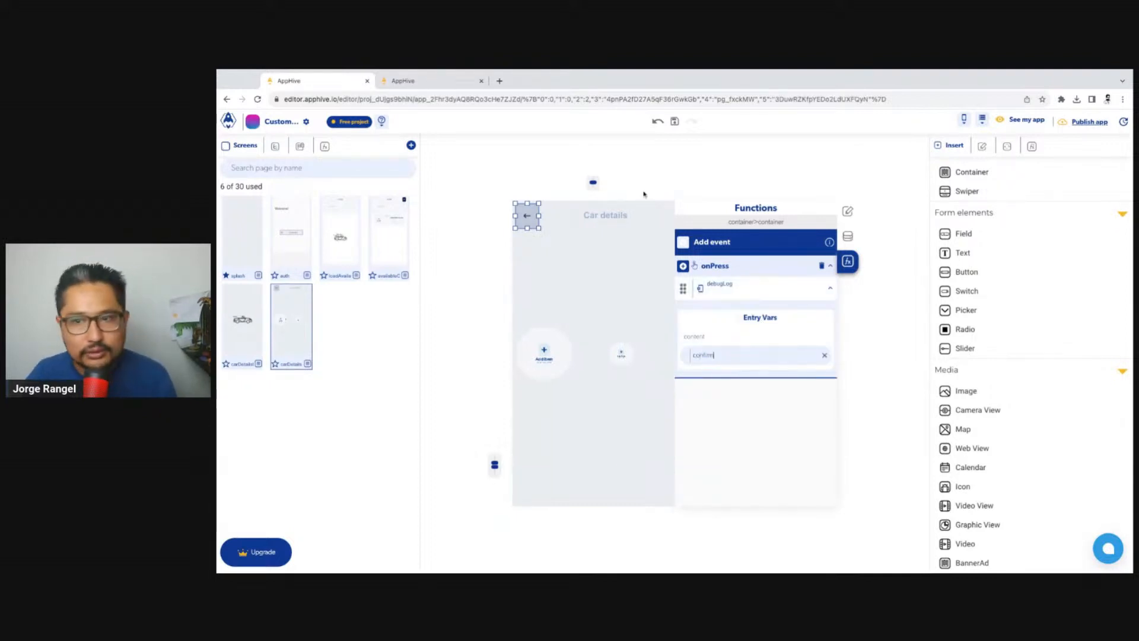
Step: Reload the app preview, open the first car's details and test the back arrow's log in the console
{"action": "left_click", "coordinate": [459, 86]}
{"action": "left_click", "coordinate": [258, 100]}
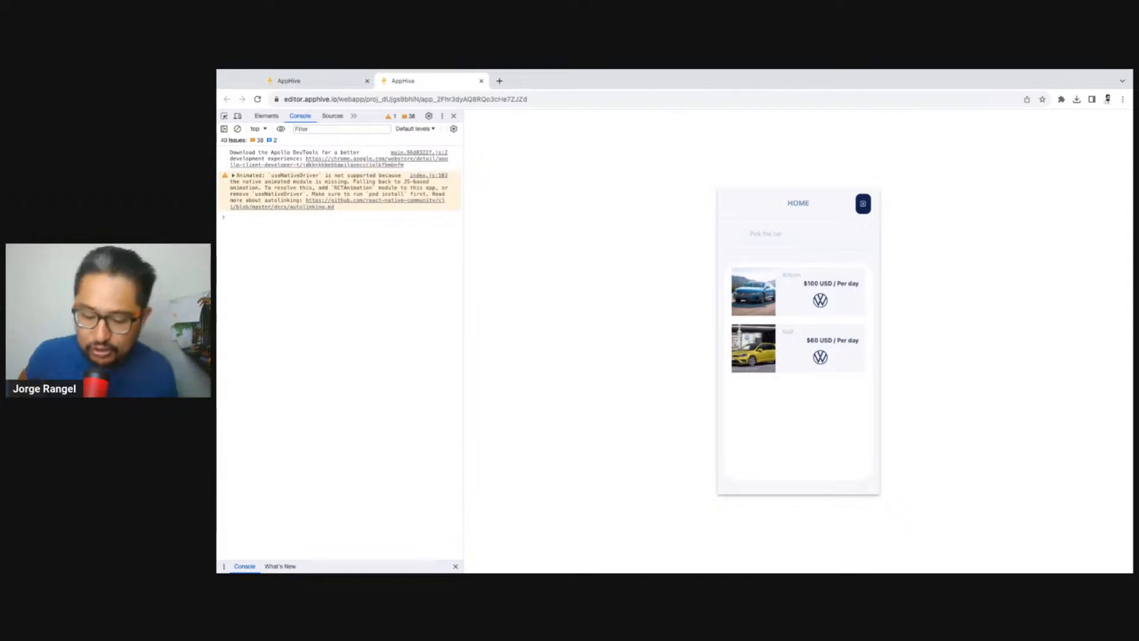
{"action": "left_click", "coordinate": [778, 281]}
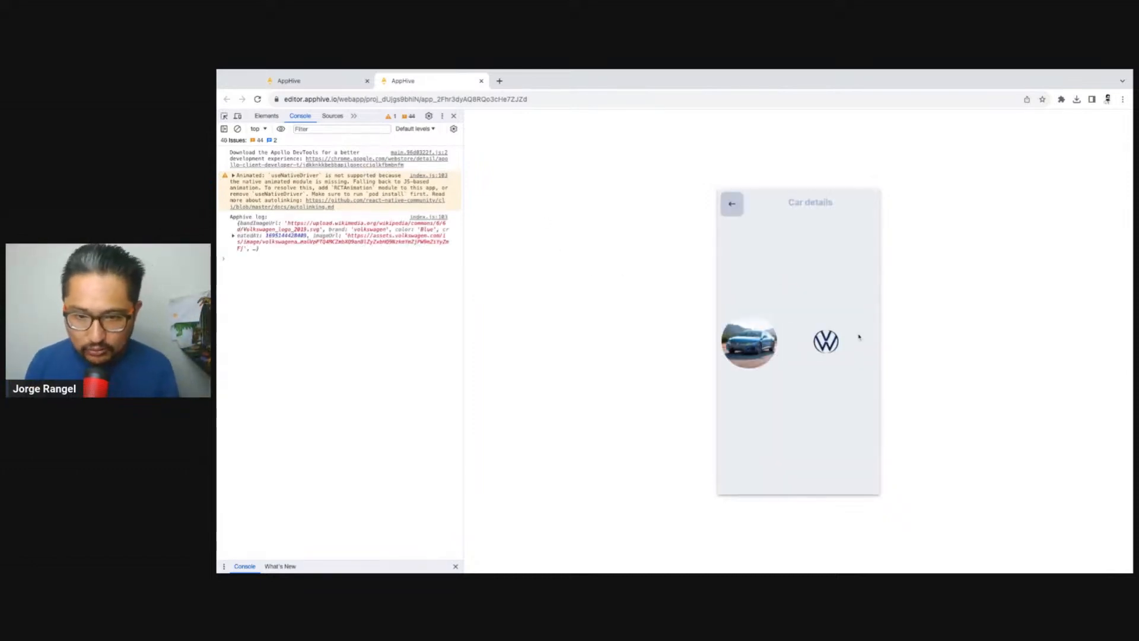
{"action": "left_click", "coordinate": [734, 207]}
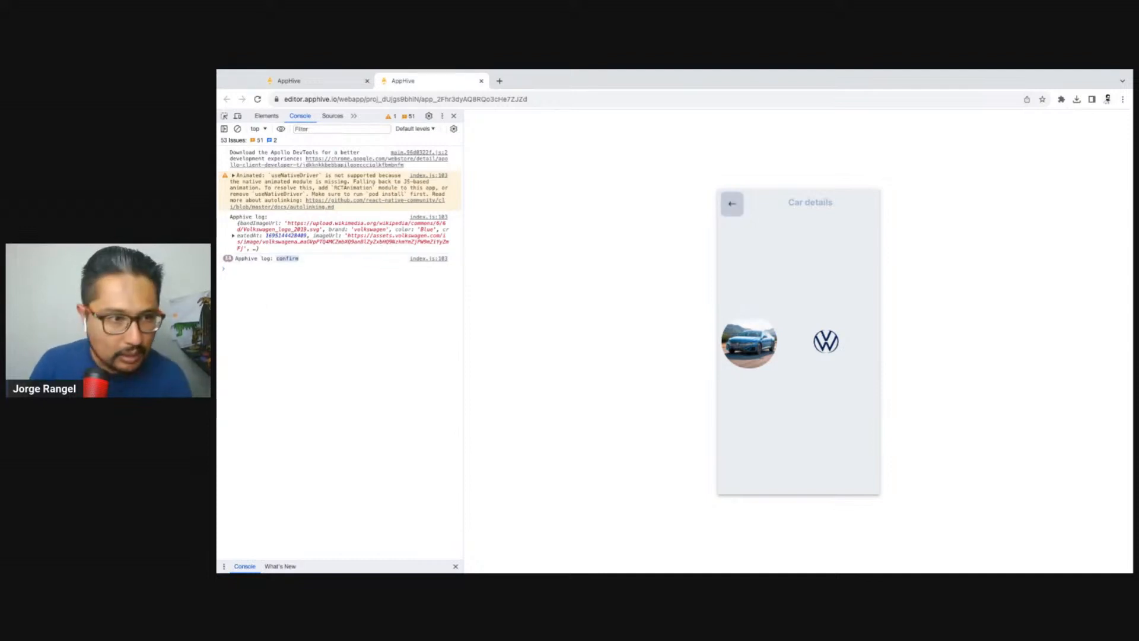
Step: Back in the editor, replace the onPress debugLog with a replaceTopPage function that transitions to availableCars
{"action": "left_click", "coordinate": [328, 83]}
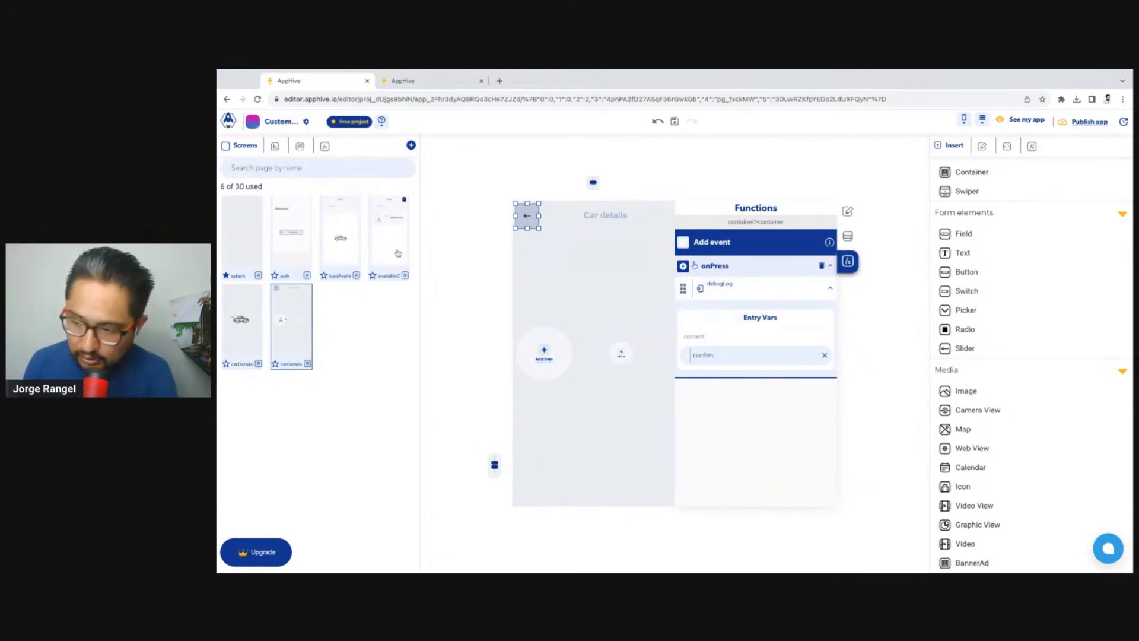
{"action": "left_click", "coordinate": [821, 299]}
{"action": "left_click", "coordinate": [683, 267]}
{"action": "type", "text": "repla"}
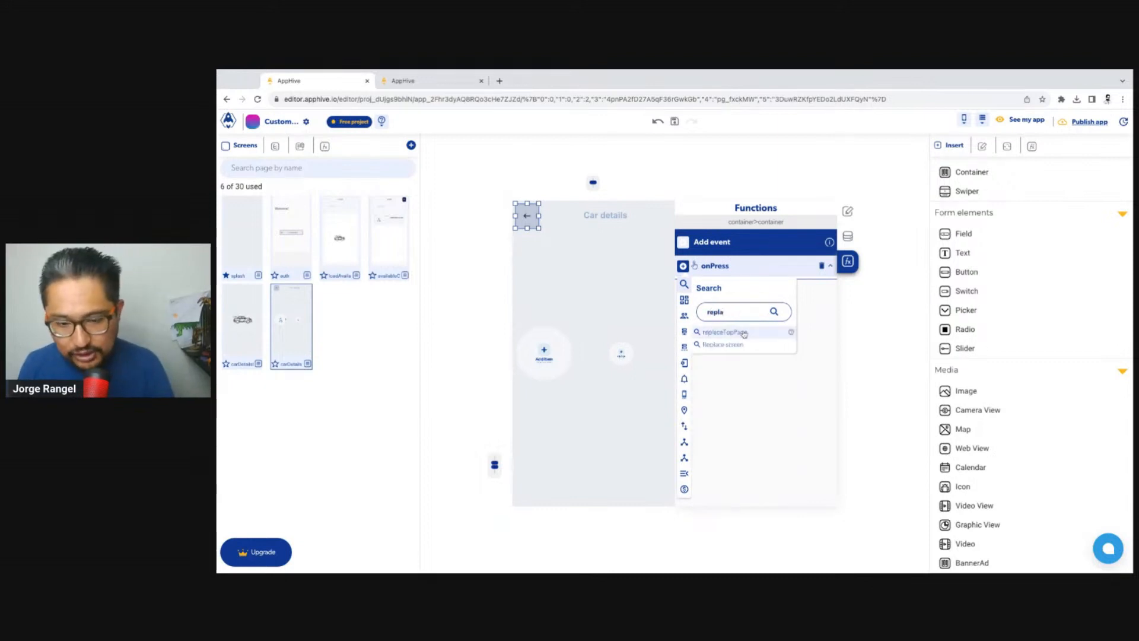
{"action": "left_click", "coordinate": [744, 334]}
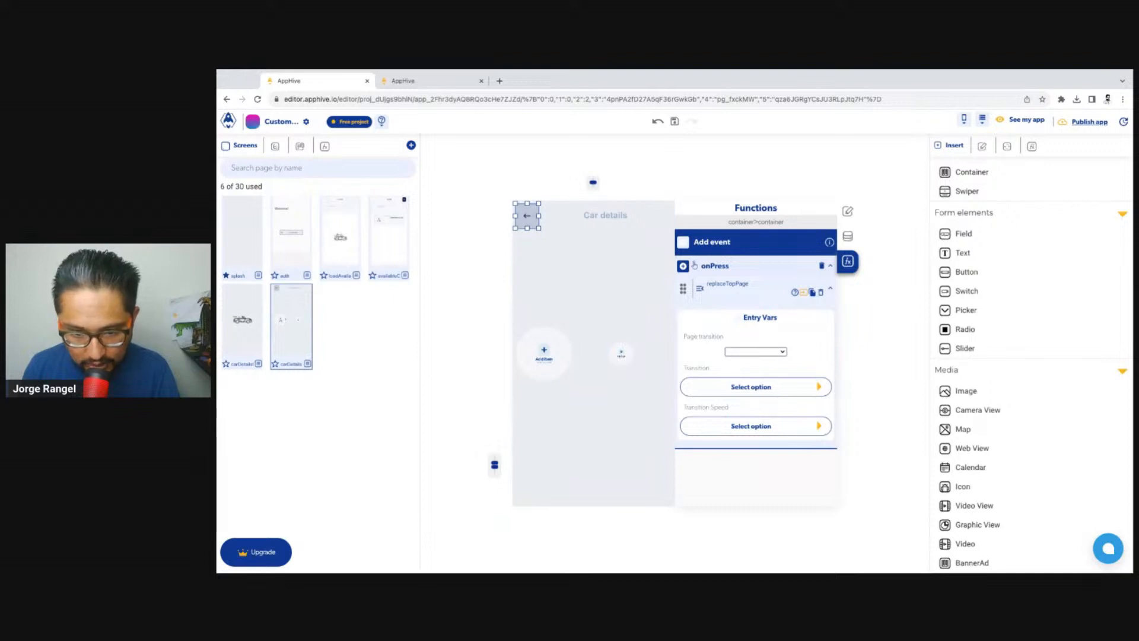
{"action": "left_click", "coordinate": [749, 391]}
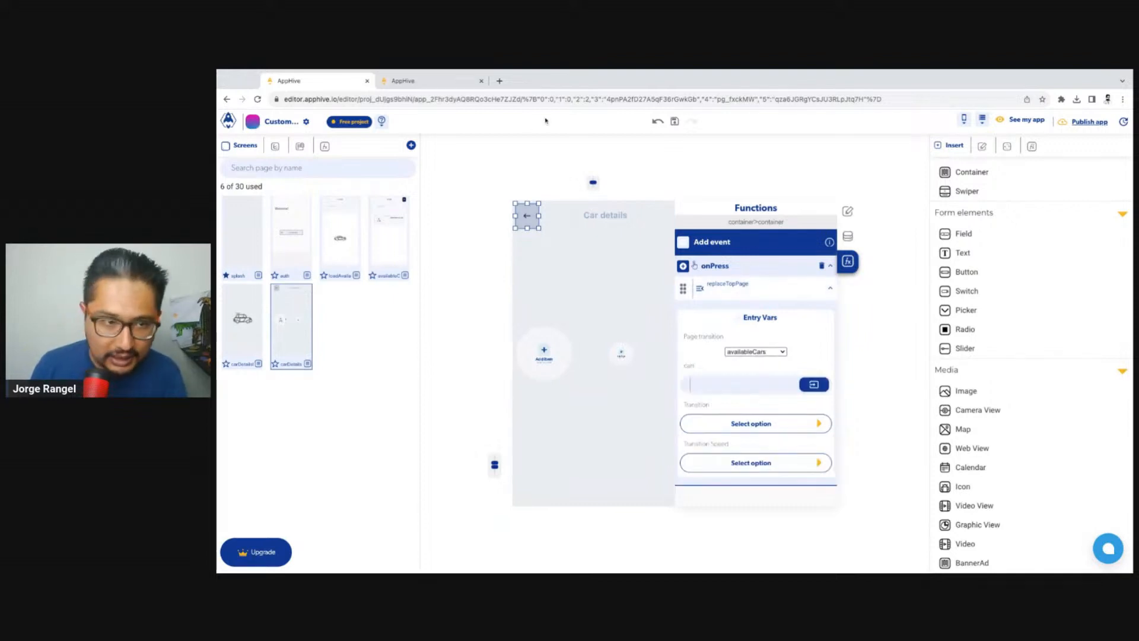
Step: Reload the app preview, open a car's details and test whether the back arrow returns to the home page
{"action": "left_click", "coordinate": [427, 84]}
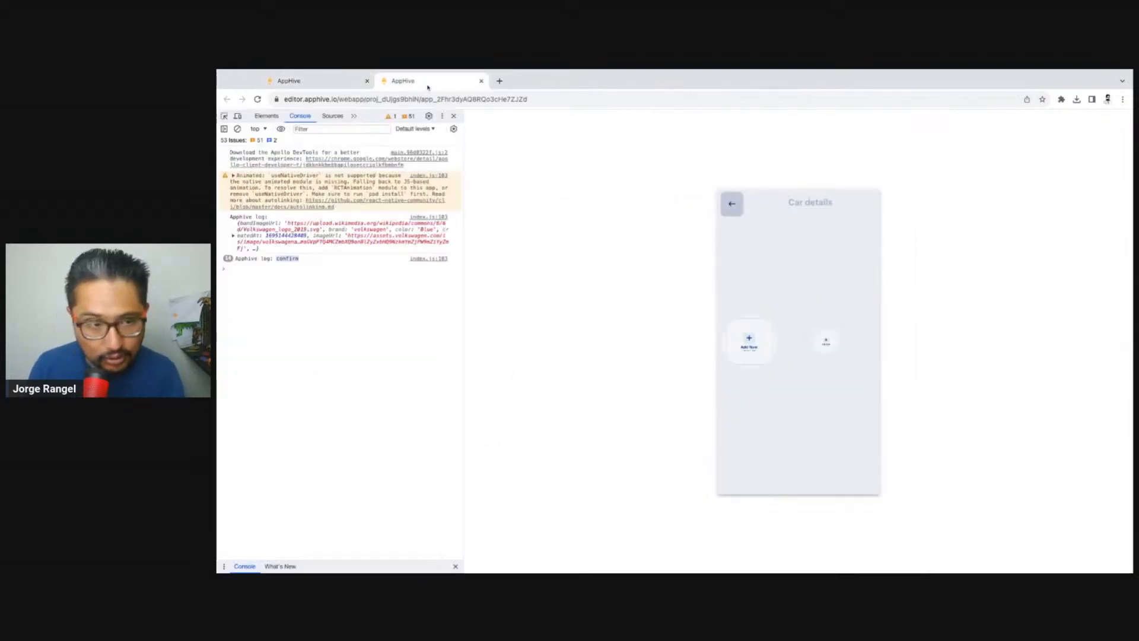
{"action": "left_click", "coordinate": [257, 99]}
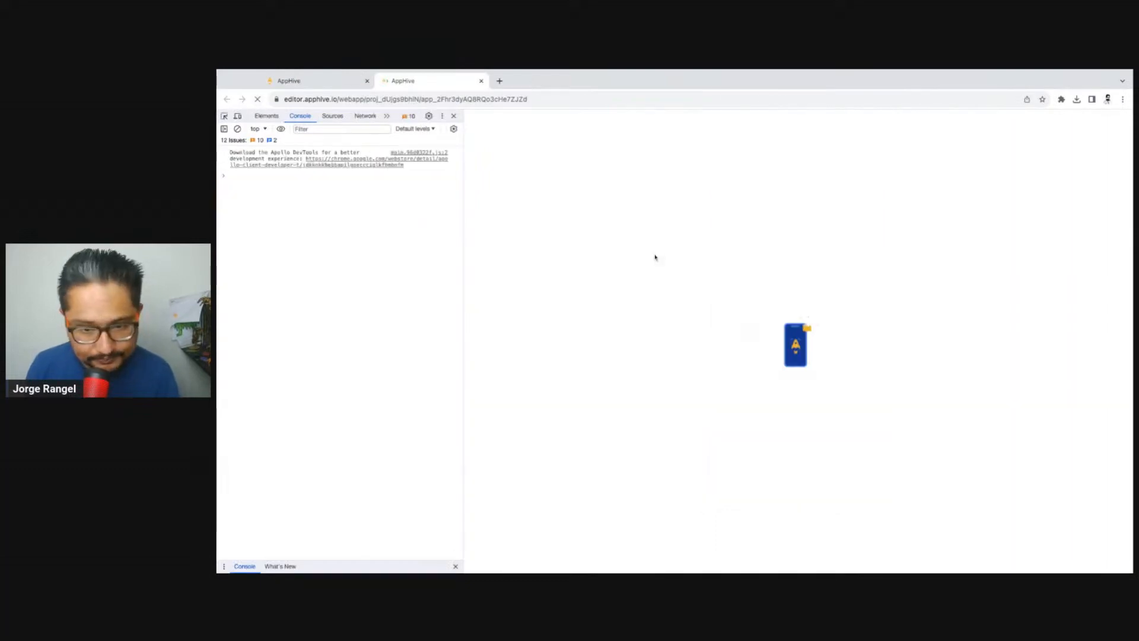
{"action": "left_click", "coordinate": [812, 314]}
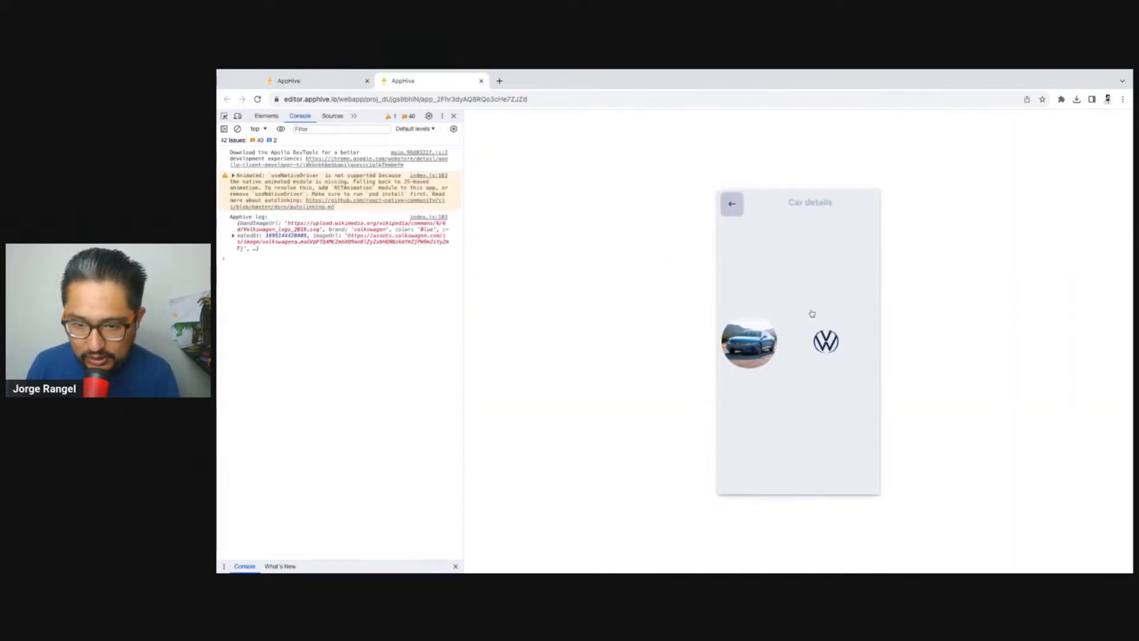
{"action": "left_click", "coordinate": [734, 206]}
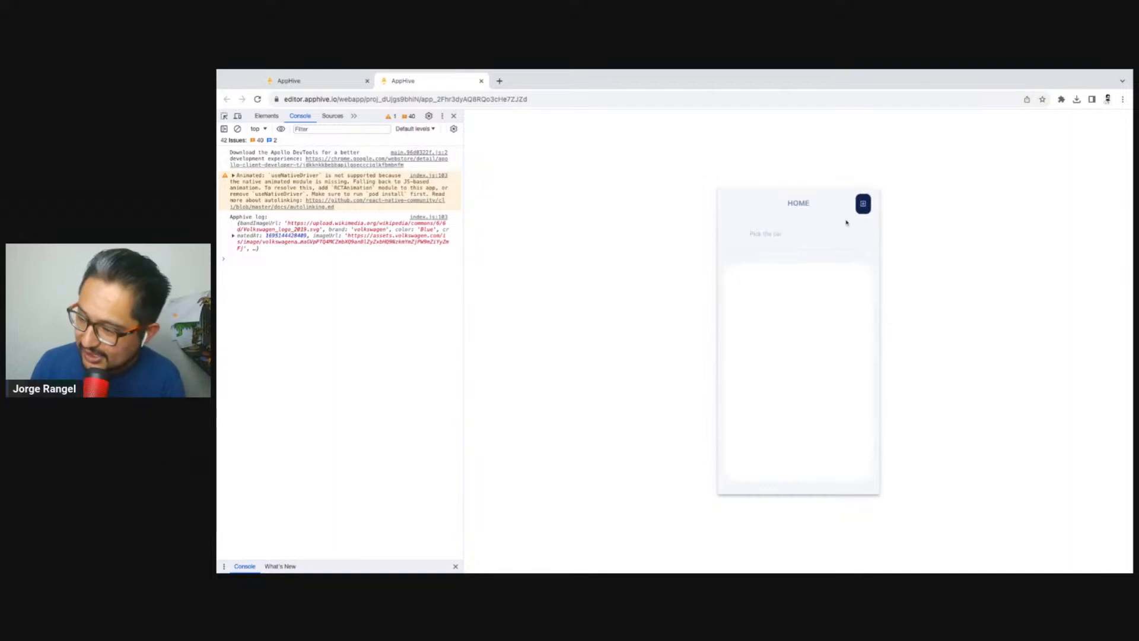
Step: In the editor, change the back arrow's replaceTopPage page transition to loadAvailableCars
{"action": "left_click", "coordinate": [328, 86]}
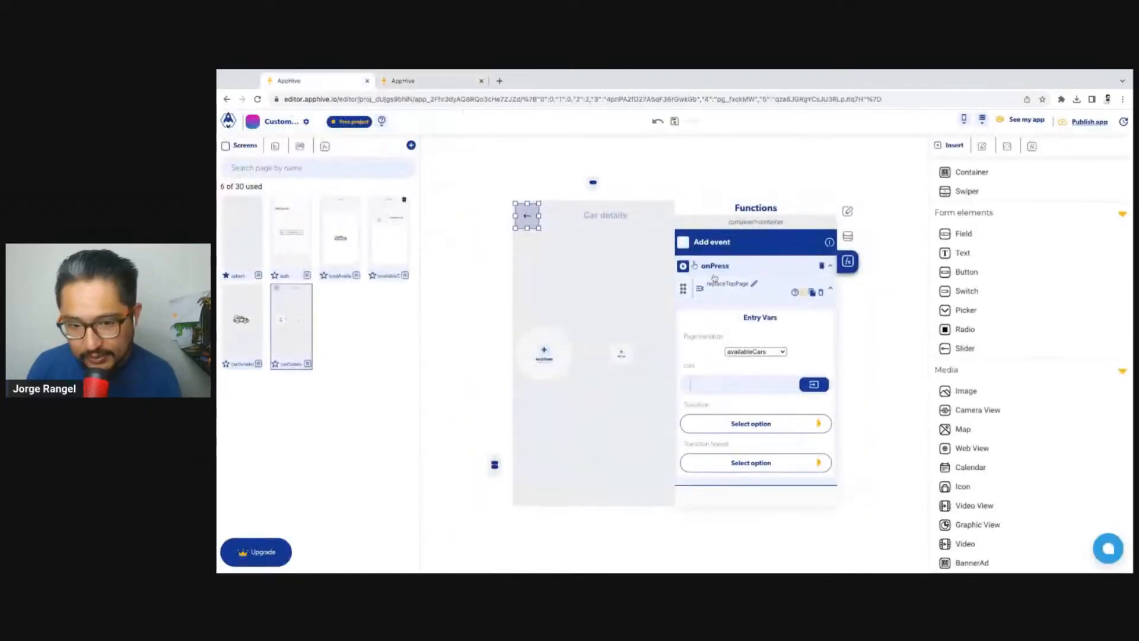
{"action": "left_click", "coordinate": [346, 269]}
{"action": "left_click", "coordinate": [303, 312]}
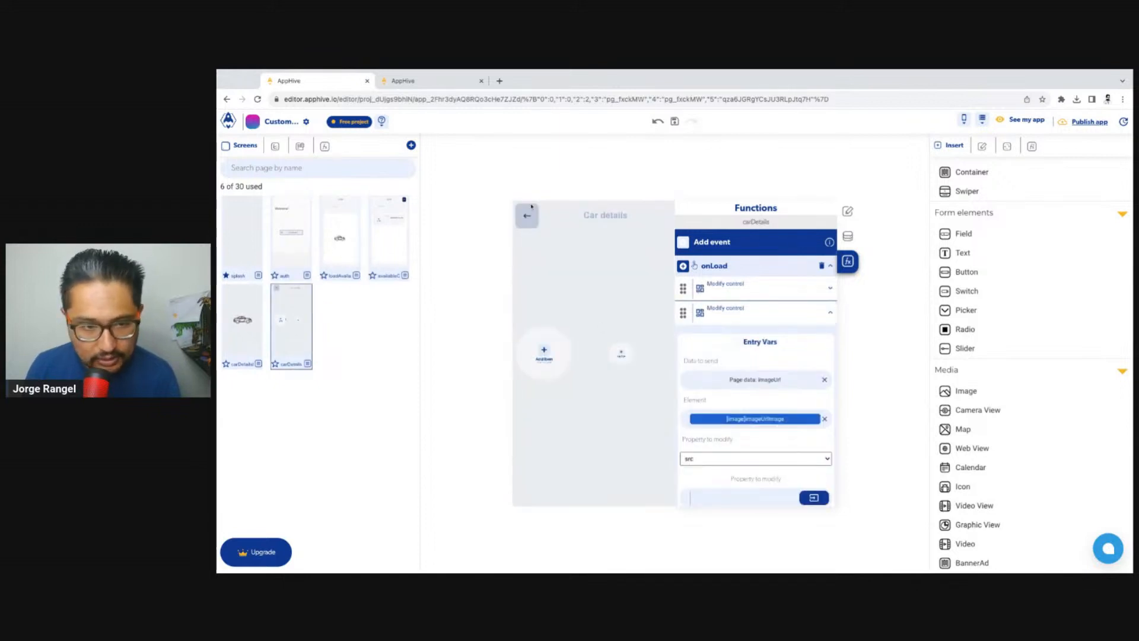
{"action": "left_click", "coordinate": [527, 215]}
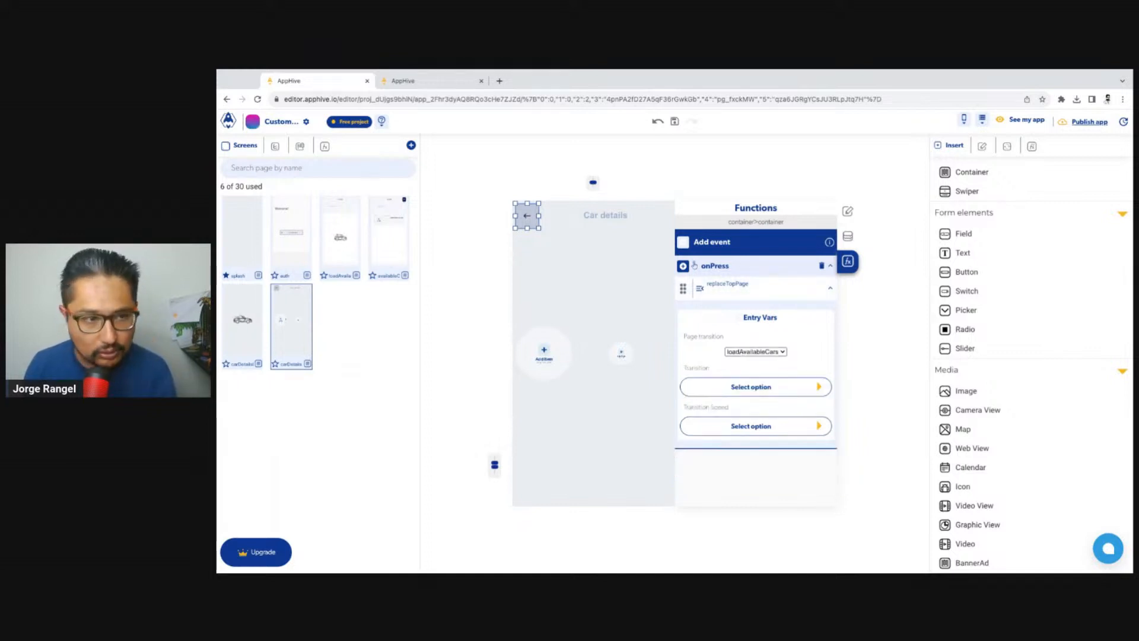
Step: Reload the app preview and test the details page's back arrow for both the yellow and the blue car
{"action": "left_click", "coordinate": [403, 80]}
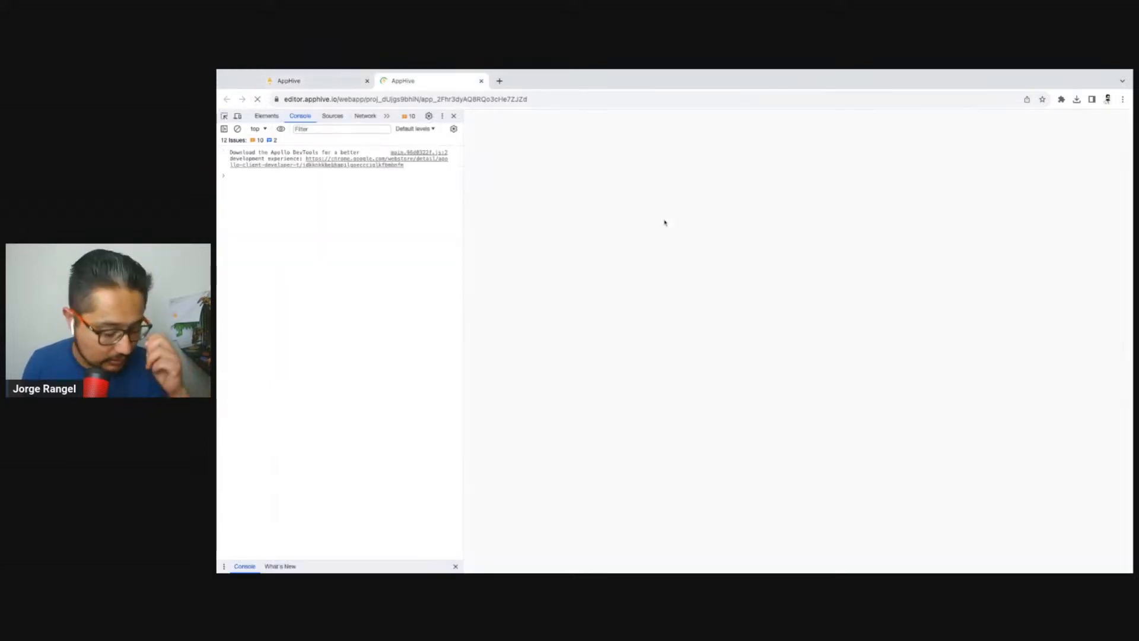
{"action": "left_click", "coordinate": [791, 300]}
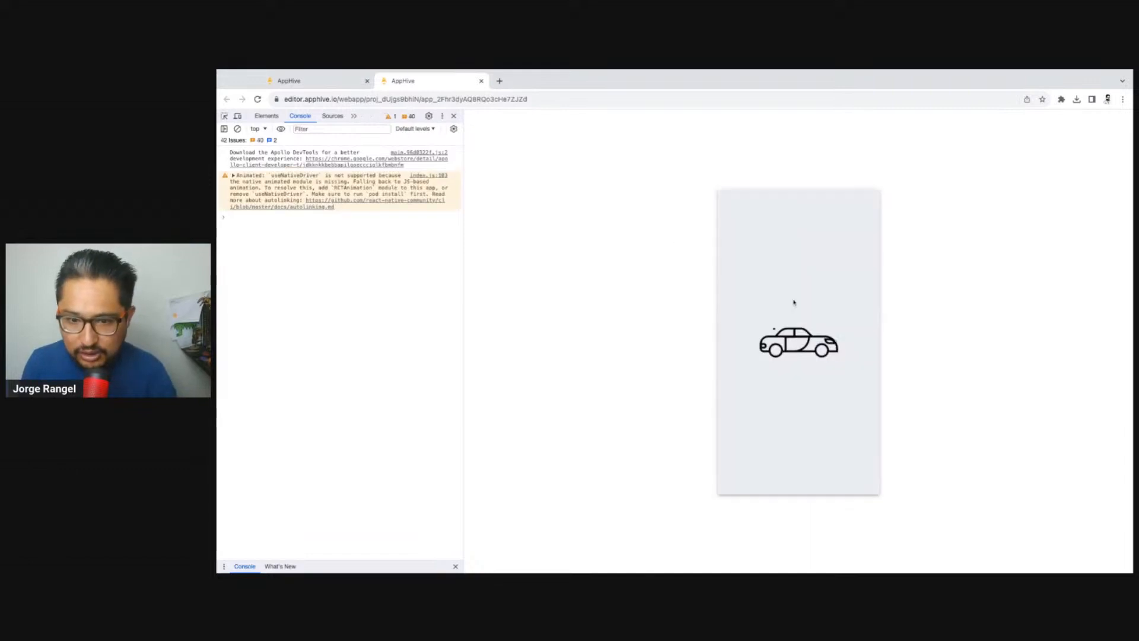
{"action": "left_click", "coordinate": [731, 206]}
{"action": "left_click", "coordinate": [801, 350]}
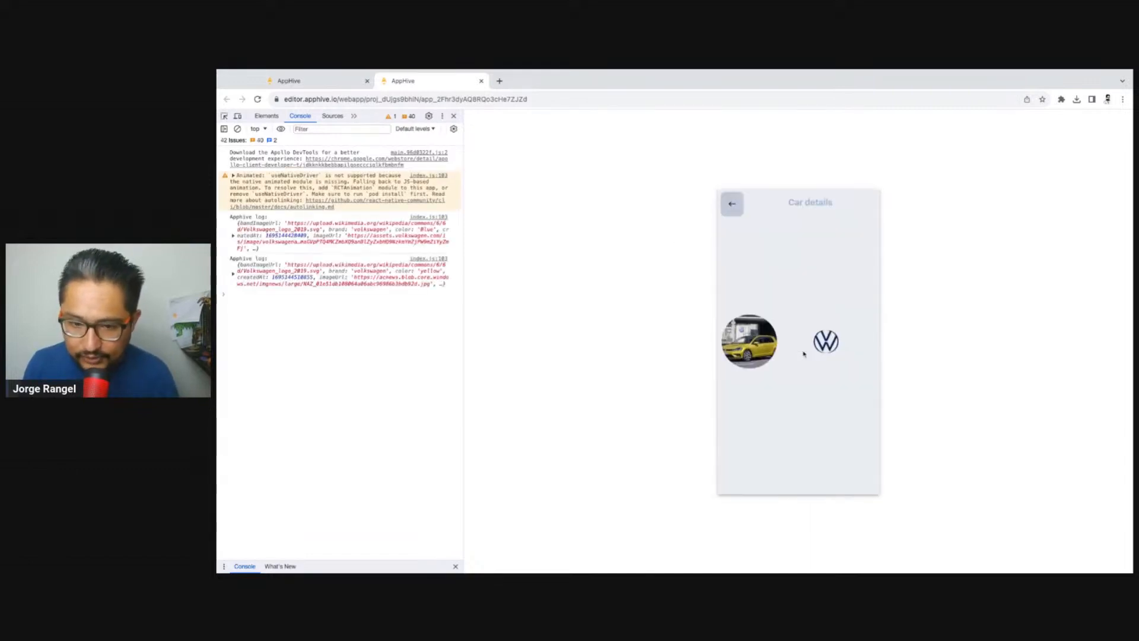
{"action": "left_click", "coordinate": [734, 217]}
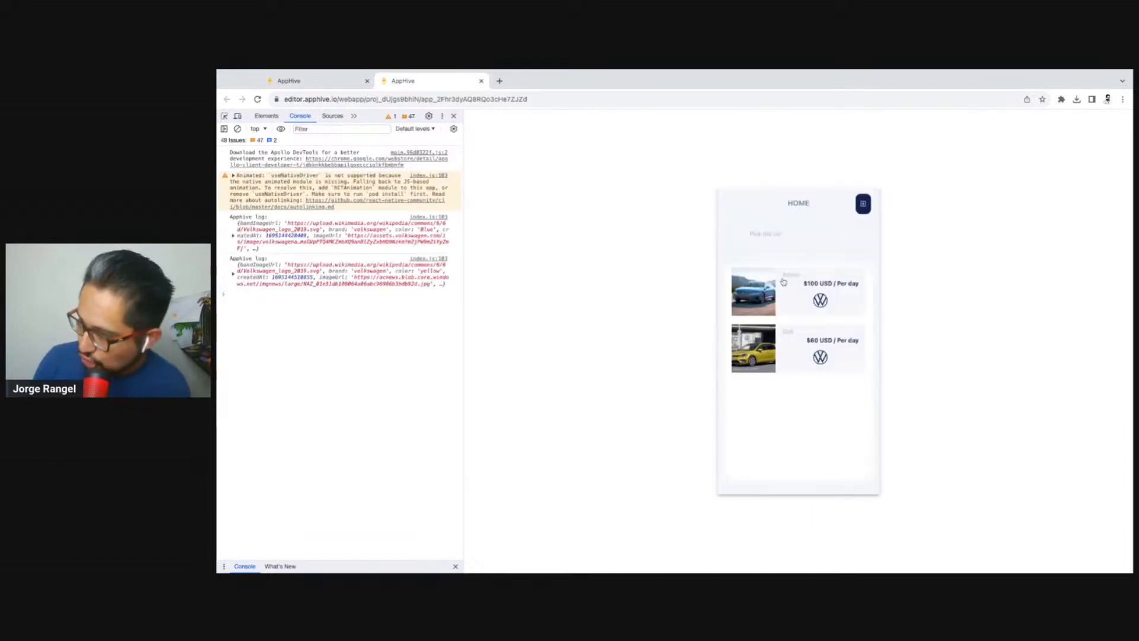
{"action": "left_click", "coordinate": [805, 301]}
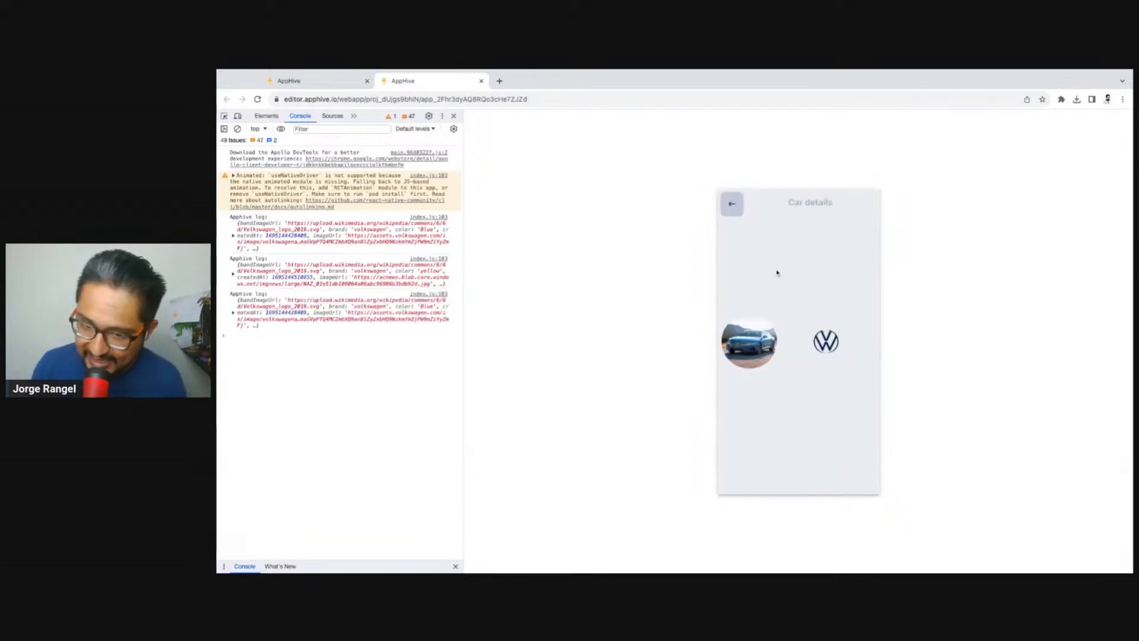
{"action": "left_click", "coordinate": [733, 201]}
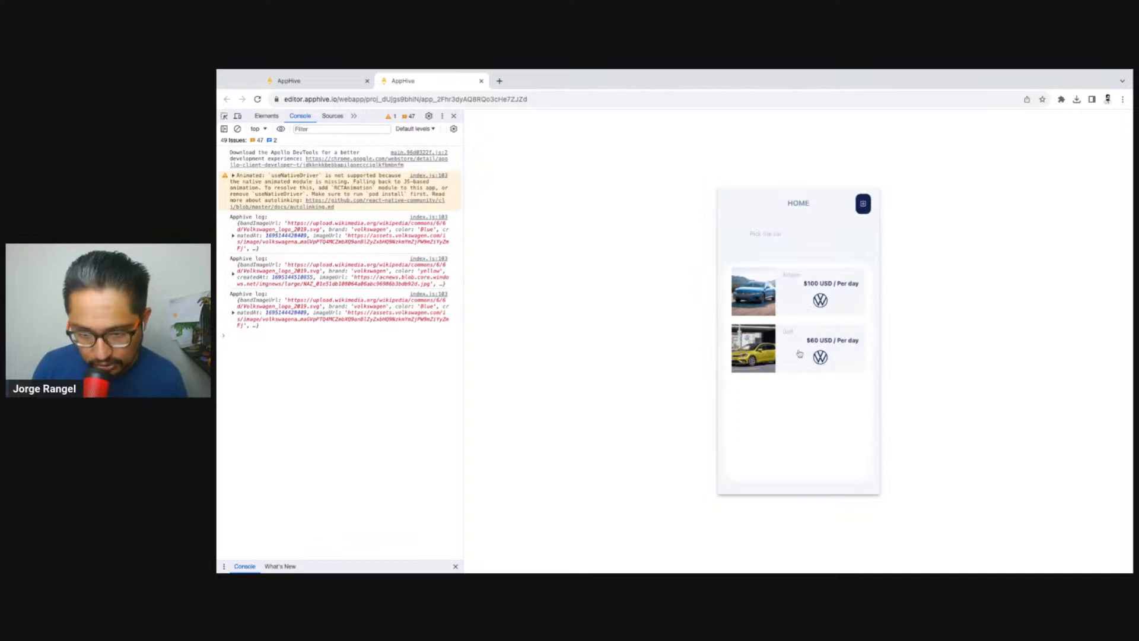
{"action": "left_click", "coordinate": [801, 354]}
{"action": "left_click", "coordinate": [733, 204]}
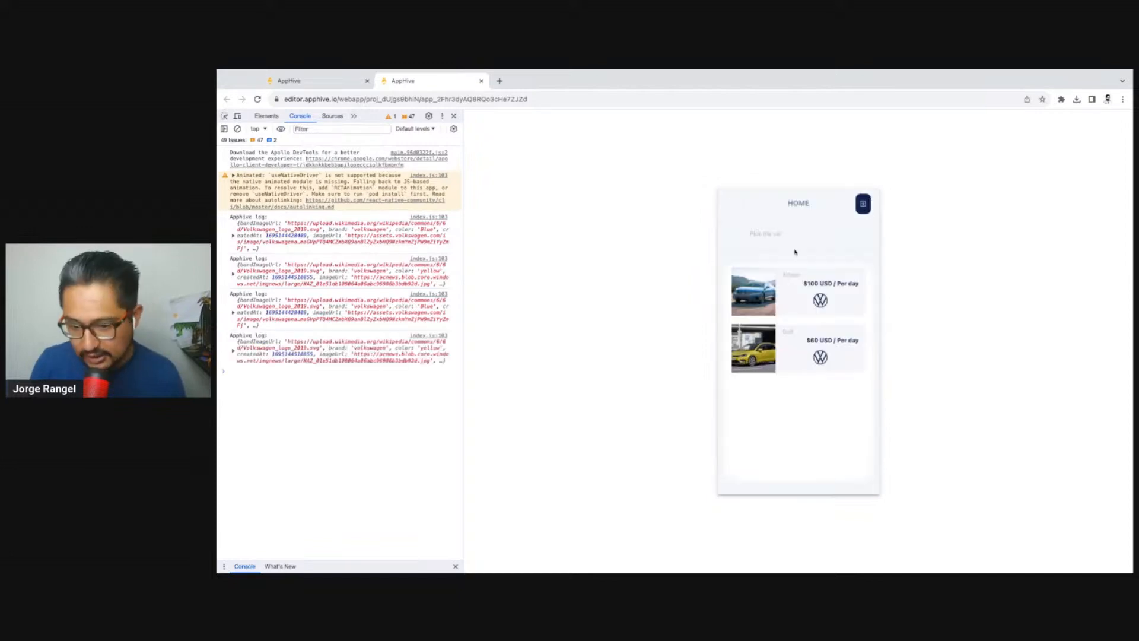
Step: Open the yellow car's details once more, return to the car list and expand its latest console log to inspect the record's fields
{"action": "key", "text": "super+Tab"}
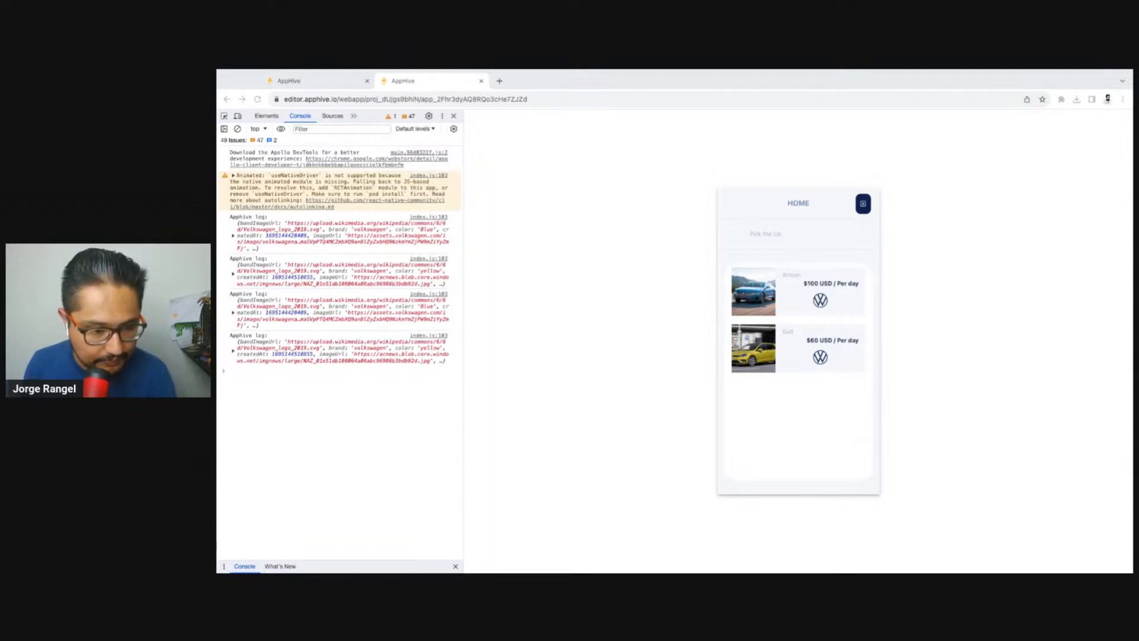
{"action": "key", "text": "super+Tab"}
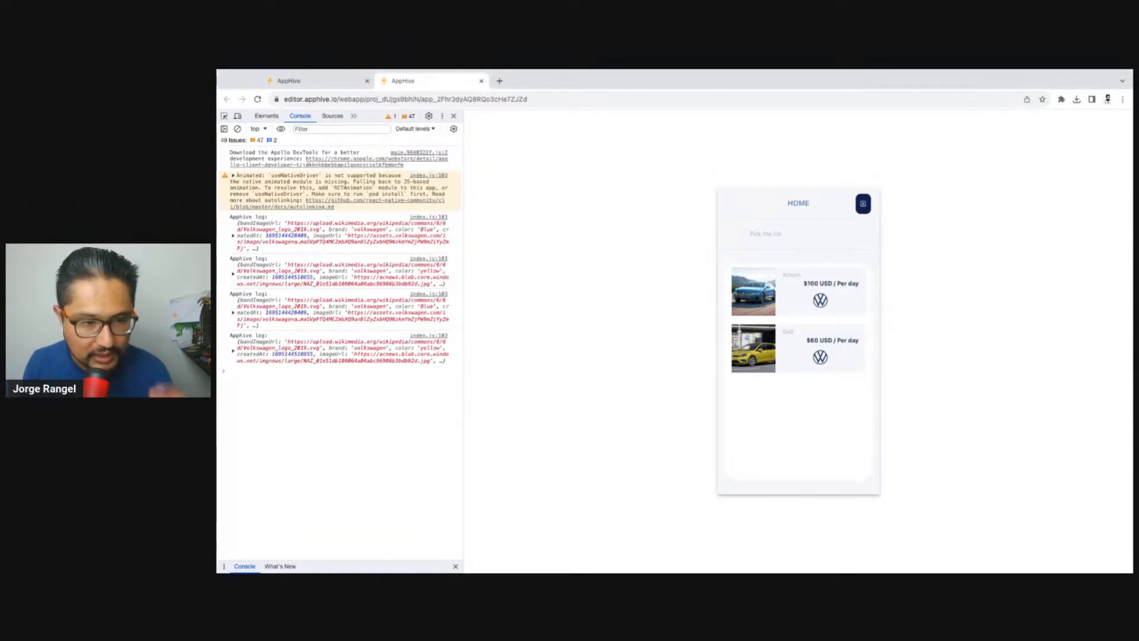
{"action": "left_click", "coordinate": [852, 357]}
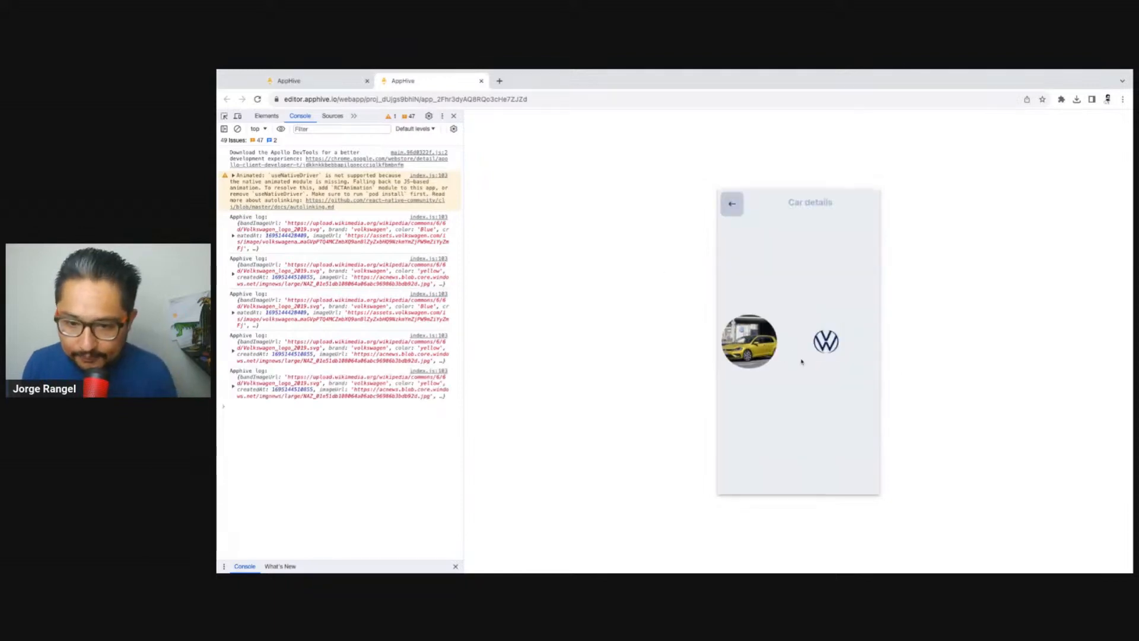
{"action": "left_click", "coordinate": [733, 205]}
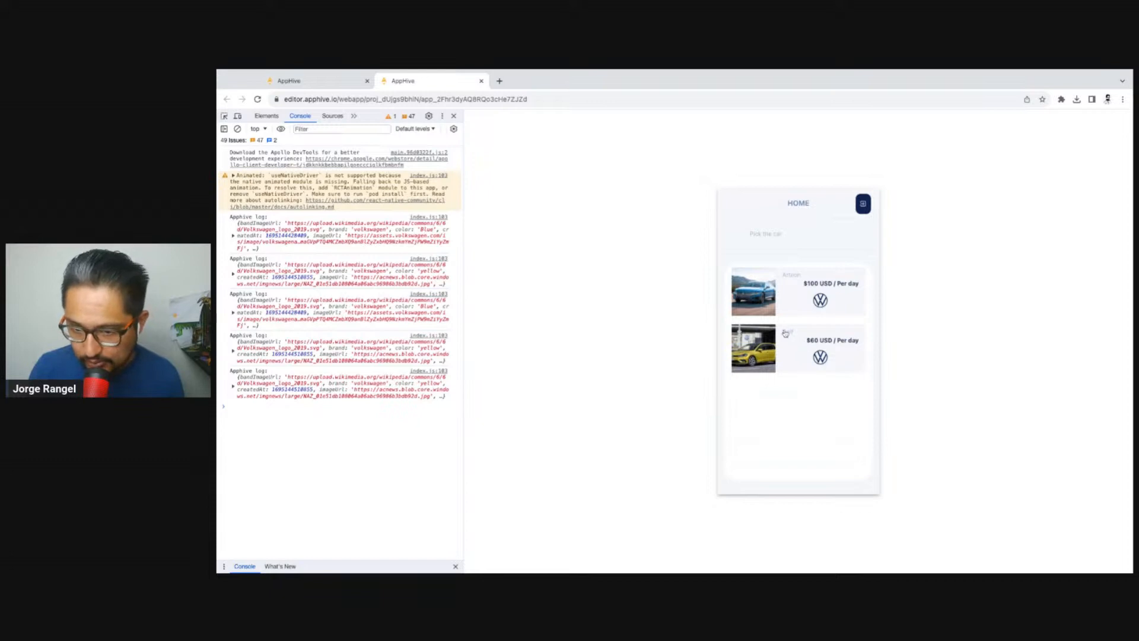
{"action": "left_click", "coordinate": [233, 386]}
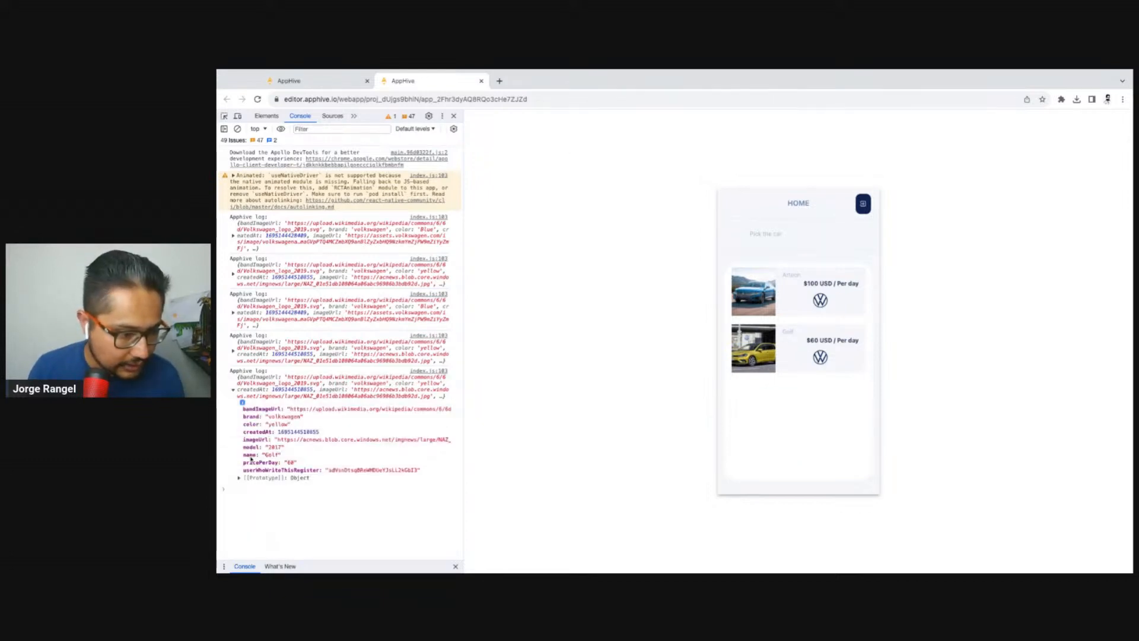
Step: Back in the editor, add a page input named "name" to the carDetails page
{"action": "left_click", "coordinate": [311, 80]}
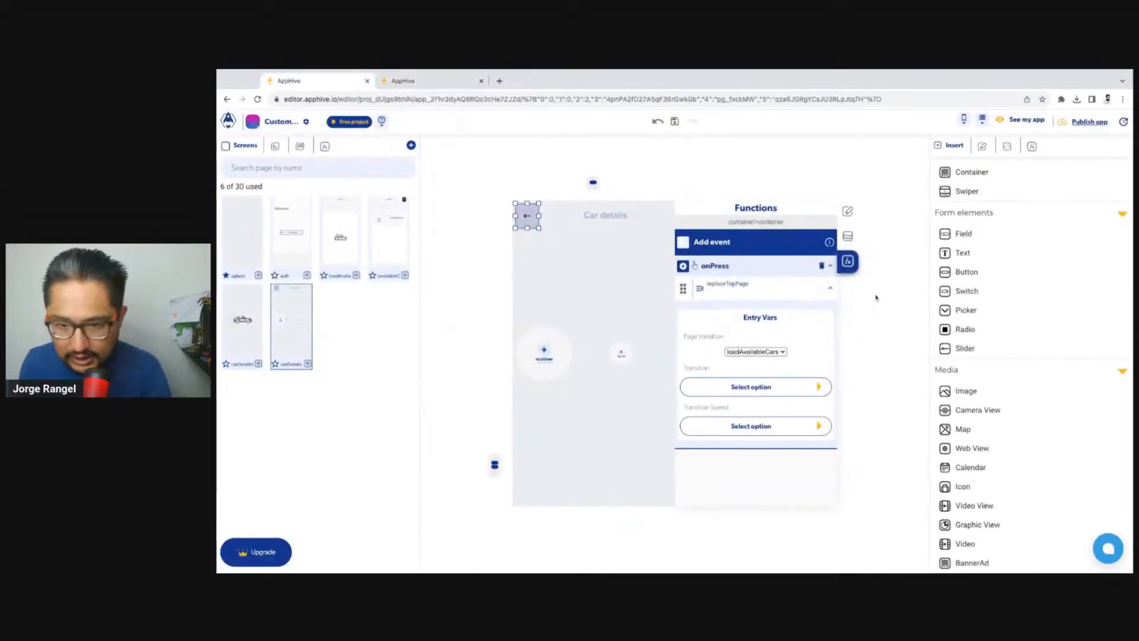
{"action": "left_click", "coordinate": [848, 238]}
{"action": "left_click", "coordinate": [811, 151]}
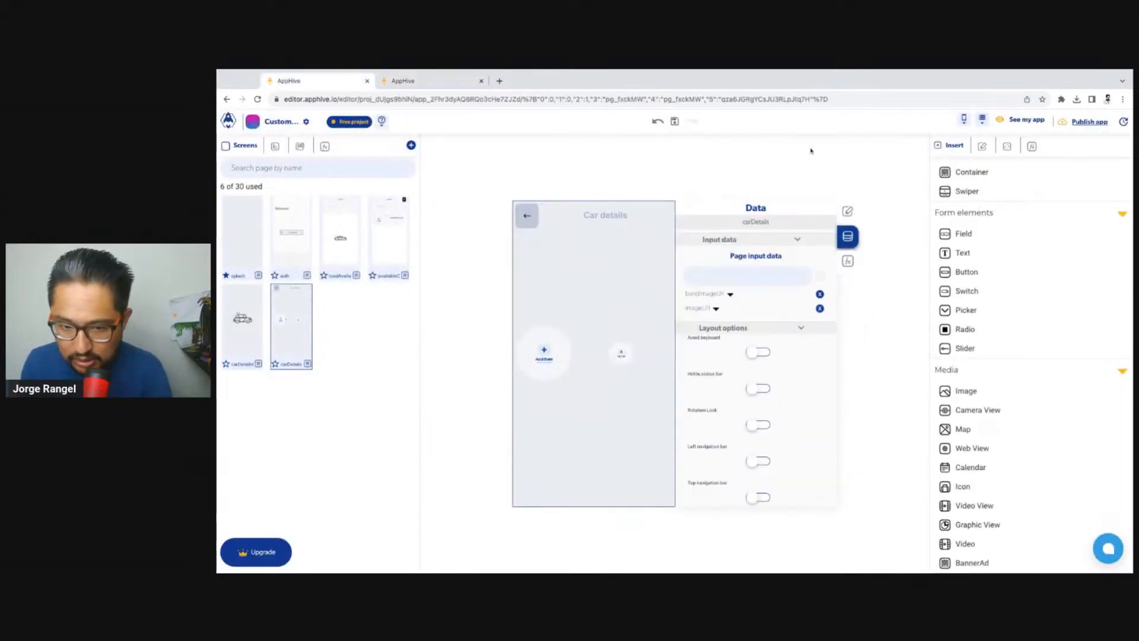
{"action": "left_click", "coordinate": [728, 277]}
{"action": "type", "text": "name"}
{"action": "left_click", "coordinate": [821, 277]}
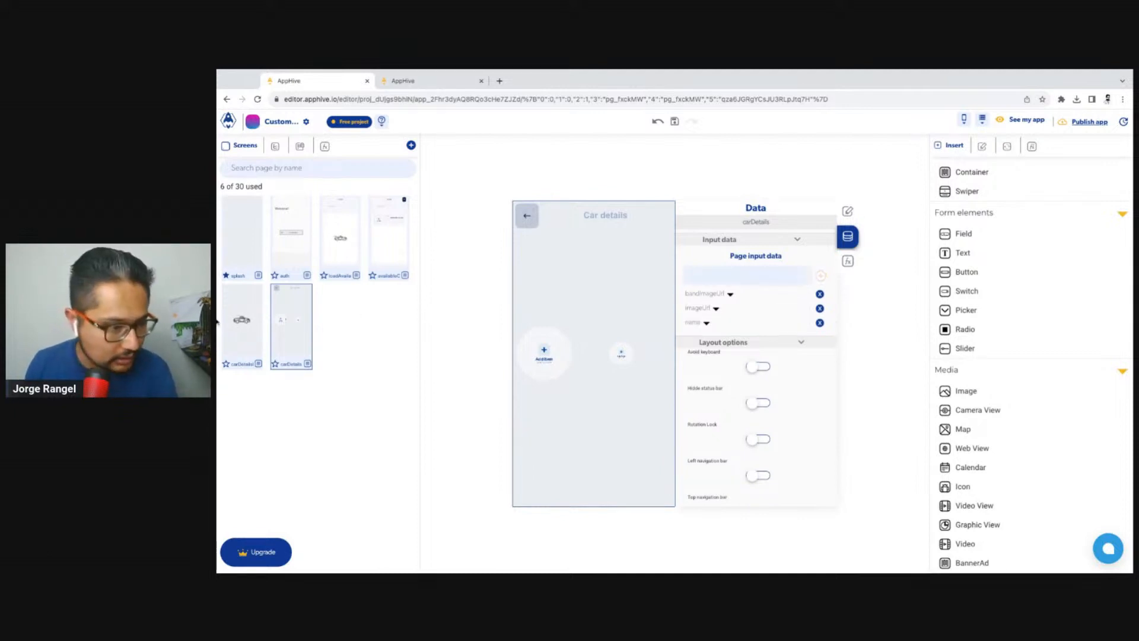
Step: In the car details loader page's replaceTopPage function, pass the Get database data output's "name" attribute to the name input
{"action": "left_click", "coordinate": [252, 321]}
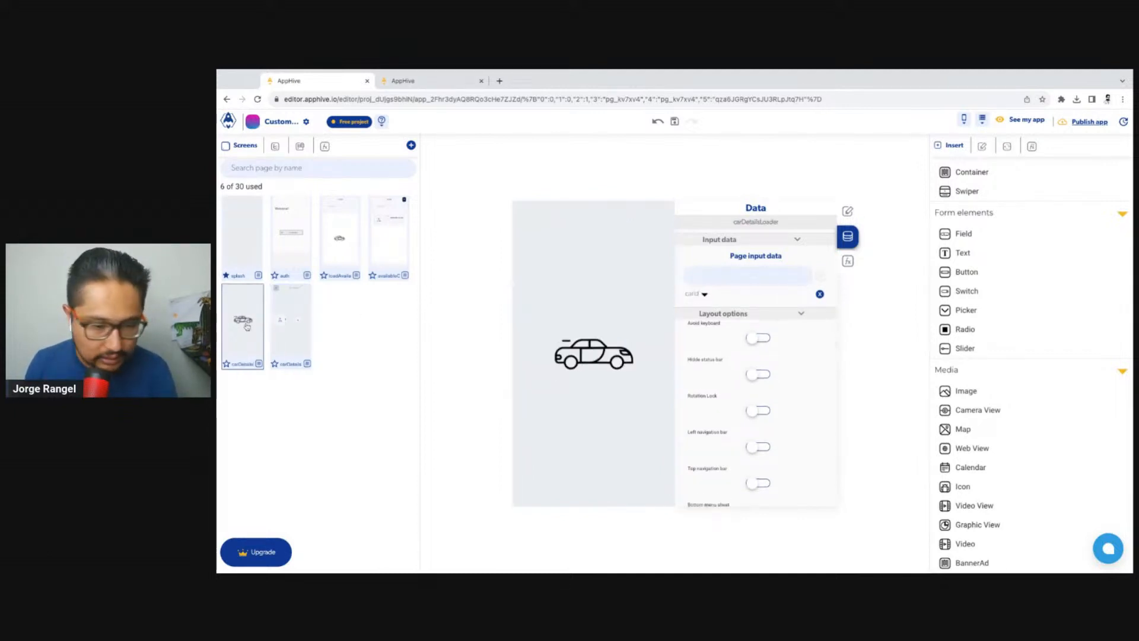
{"action": "left_click", "coordinate": [848, 261]}
{"action": "scroll", "coordinate": [799, 439], "scroll_direction": "down", "scroll_amount": 6}
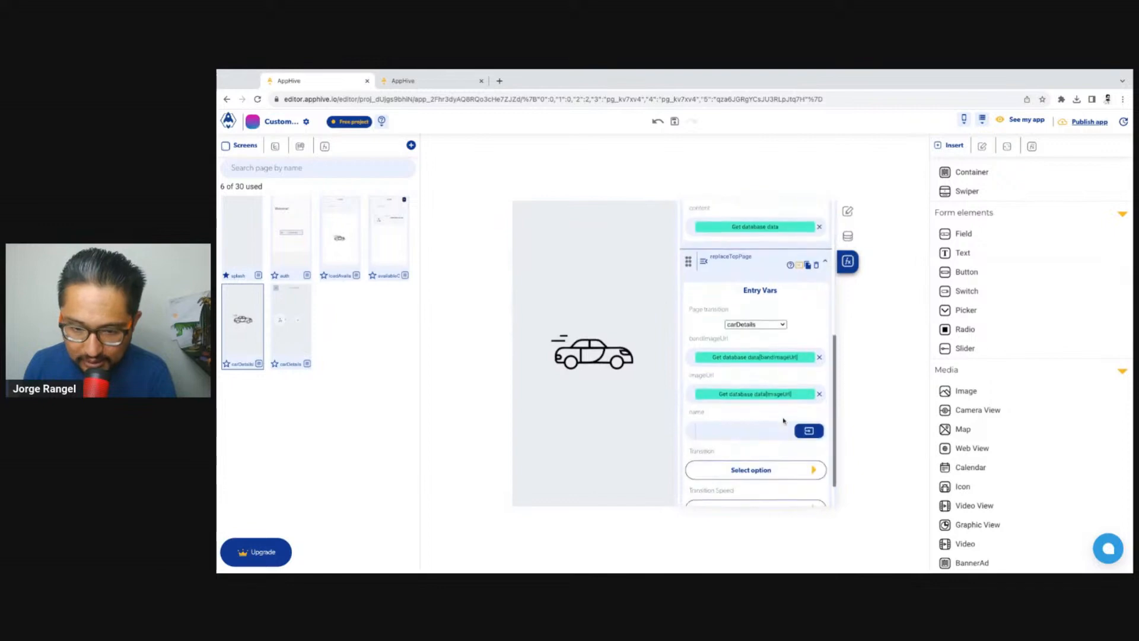
{"action": "left_click", "coordinate": [809, 431]}
{"action": "left_click", "coordinate": [794, 454]}
{"action": "left_click", "coordinate": [774, 492]}
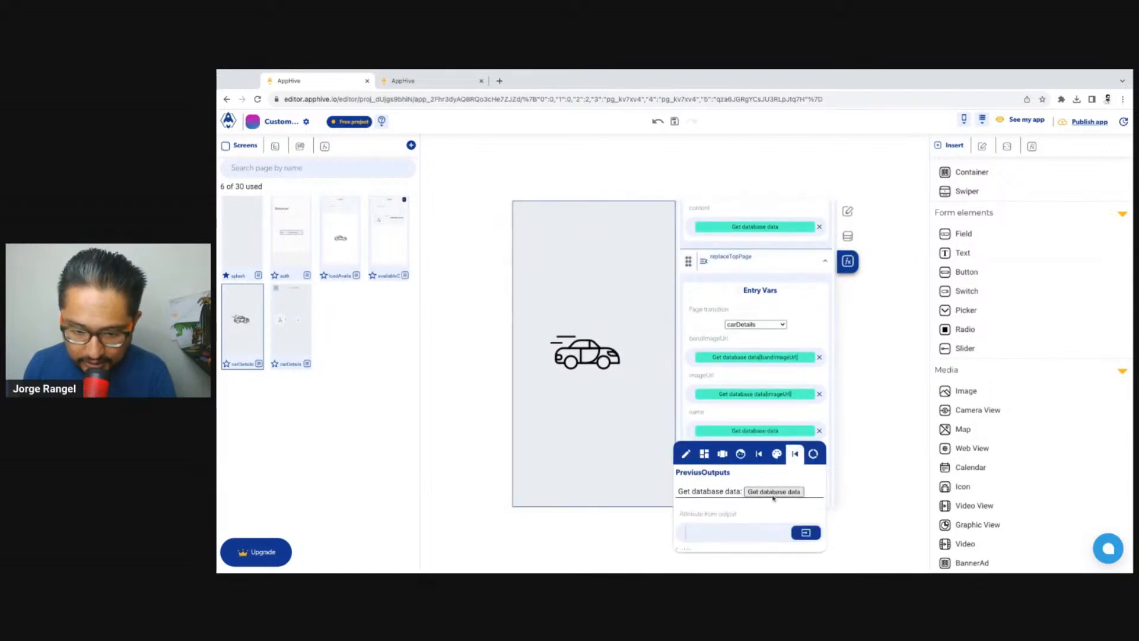
{"action": "type", "text": "name"}
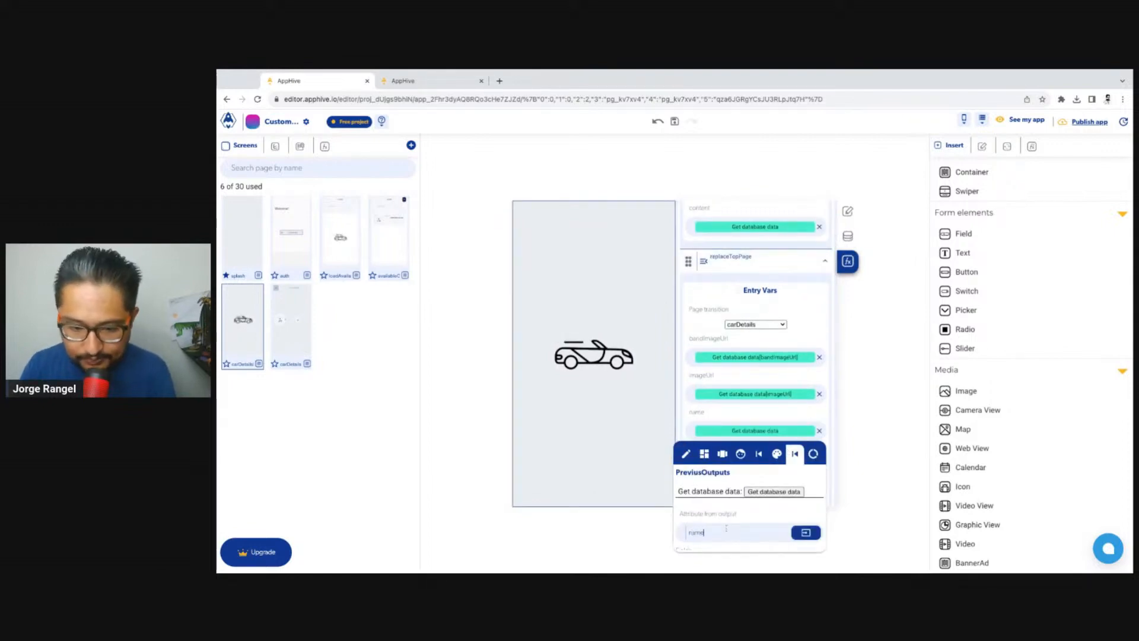
{"action": "key", "text": "Return"}
{"action": "left_click", "coordinate": [745, 410]}
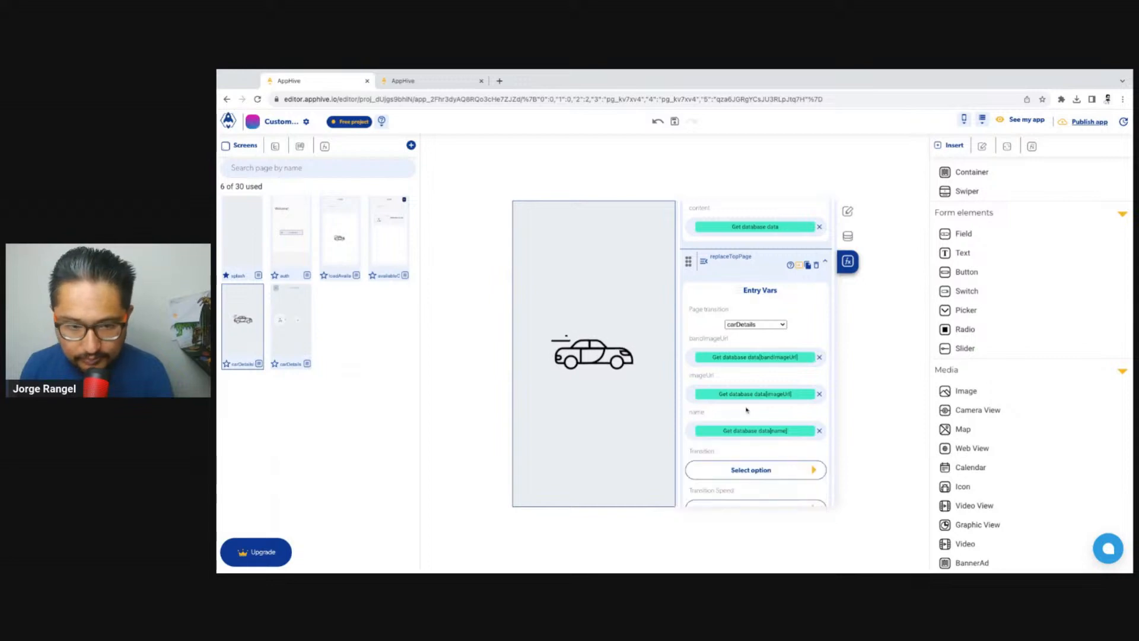
Step: On the carDetails page, move the brand logo image out of the car image's row container and place it just below
{"action": "left_click", "coordinate": [409, 79]}
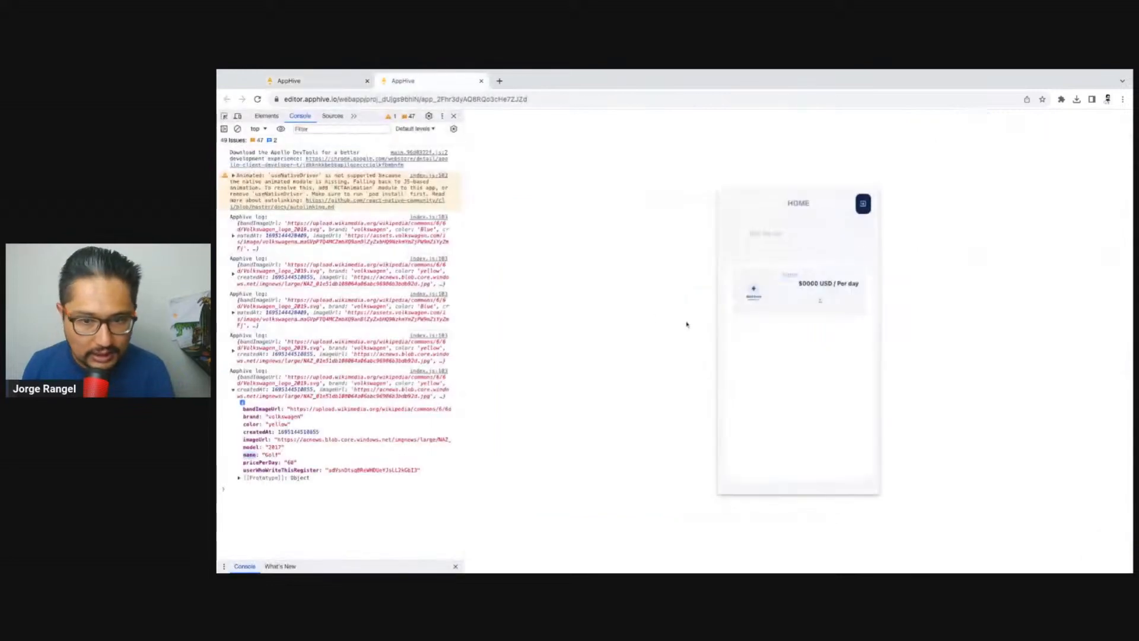
{"action": "left_click", "coordinate": [333, 82]}
{"action": "left_click", "coordinate": [281, 336]}
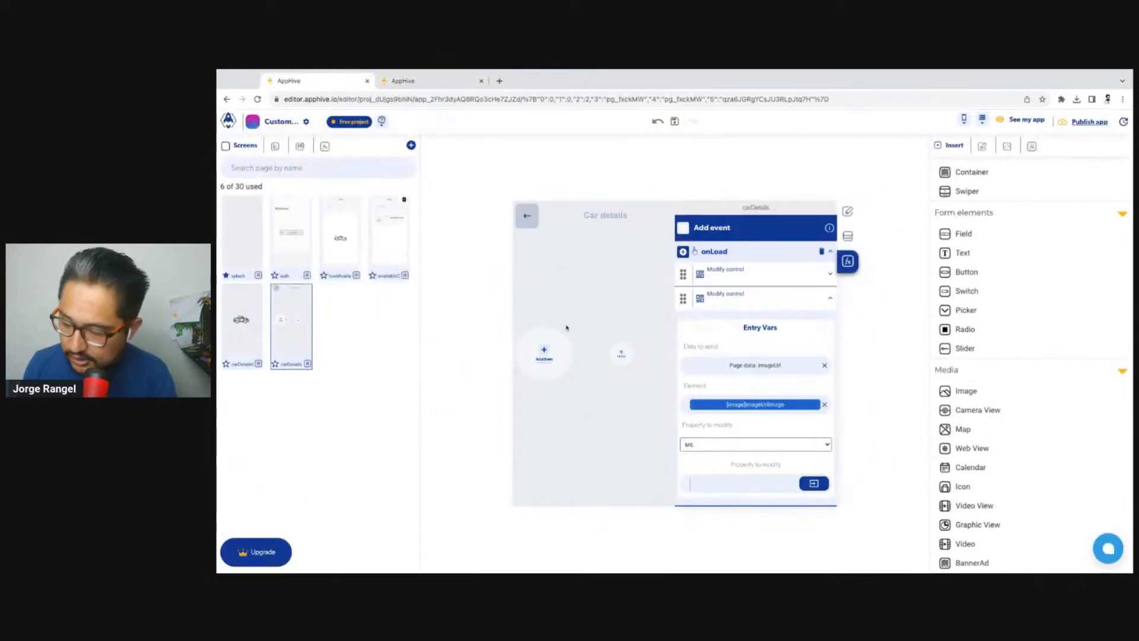
{"action": "left_click", "coordinate": [623, 354]}
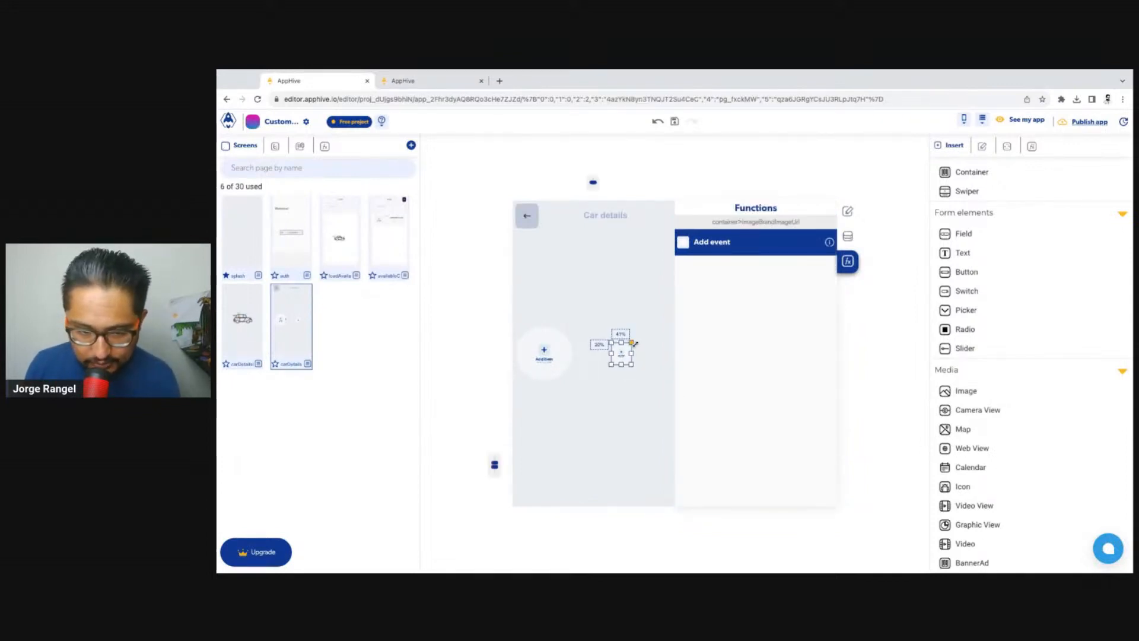
{"action": "left_click", "coordinate": [617, 378]}
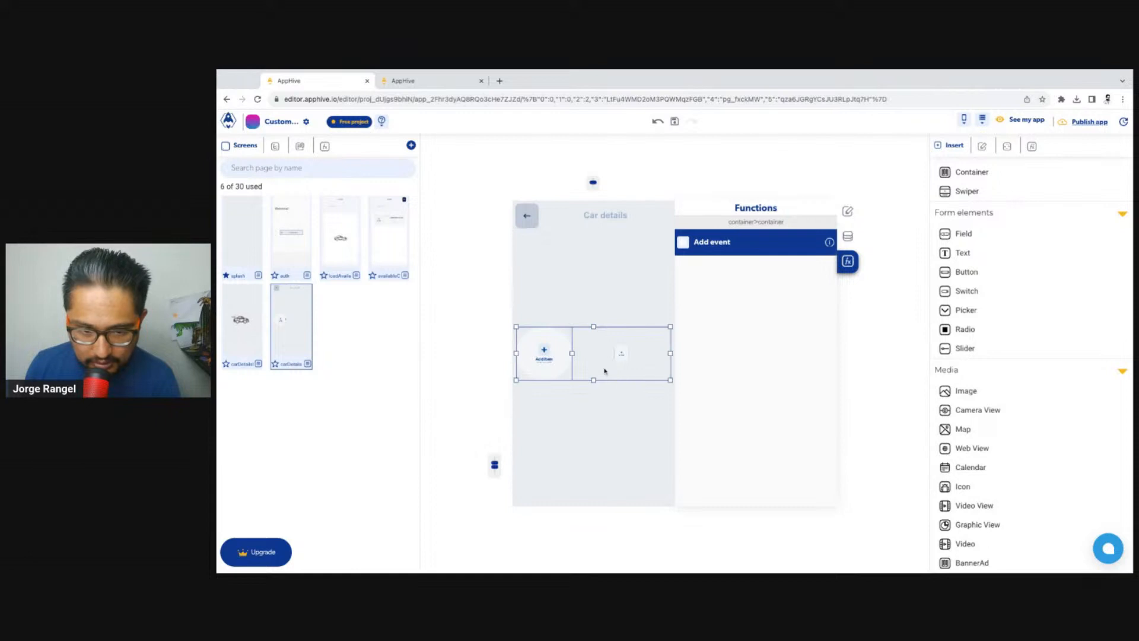
{"action": "mouse_move", "coordinate": [624, 358]}
{"action": "left_mouse_down"}
{"action": "mouse_move", "coordinate": [608, 342]}
{"action": "mouse_move", "coordinate": [604, 365]}
{"action": "left_mouse_up"}
{"action": "left_click", "coordinate": [643, 333]}
{"action": "left_click", "coordinate": [604, 349]}
{"action": "left_click", "coordinate": [637, 347]}
{"action": "left_click", "coordinate": [595, 377]}
{"action": "left_click", "coordinate": [618, 335]}
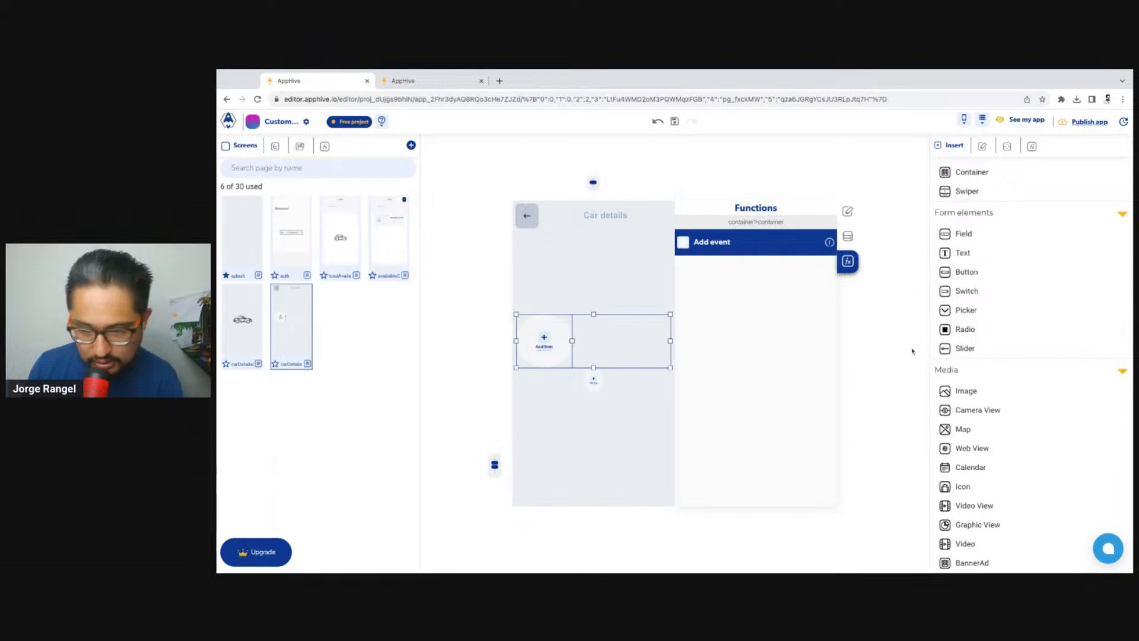
Step: Insert a text element beside the car image, adjust its font size and set its text color to dark navy blue
{"action": "left_click", "coordinate": [982, 255]}
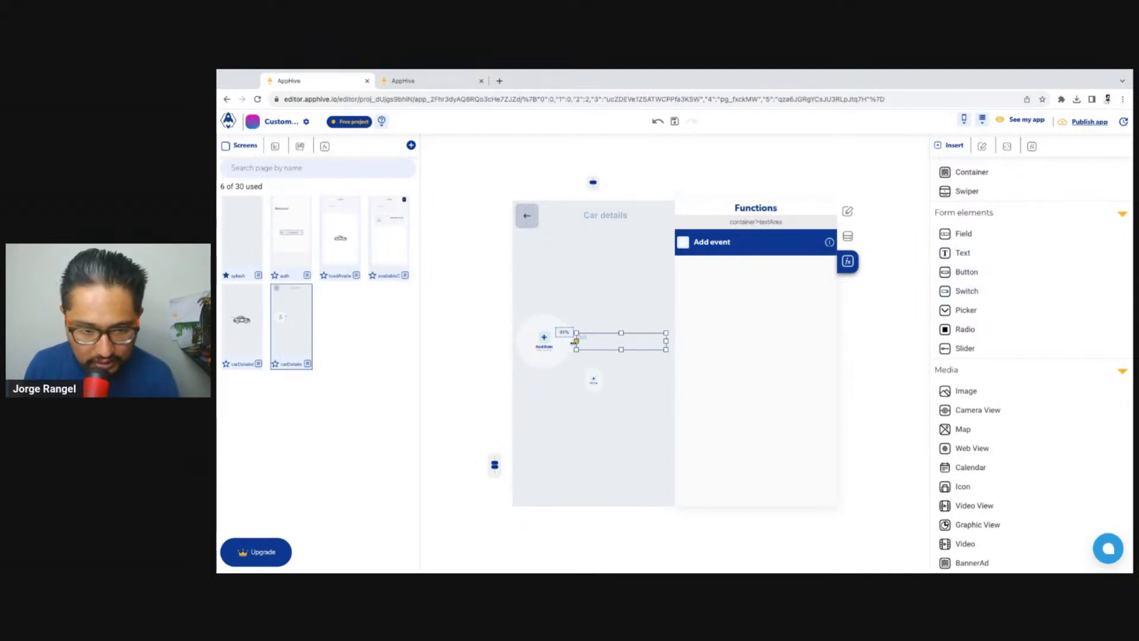
{"action": "left_click", "coordinate": [847, 212]}
{"action": "left_click_drag", "start_coordinate": [702, 332], "coordinate": [711, 334]}
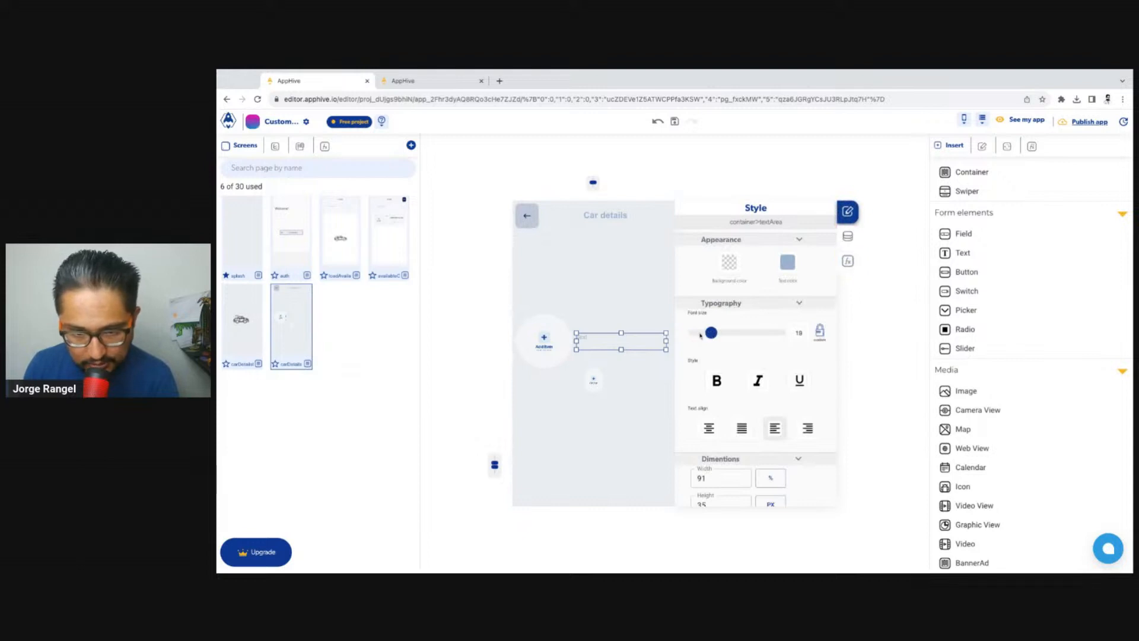
{"action": "left_click", "coordinate": [788, 263]}
{"action": "left_click", "coordinate": [801, 296]}
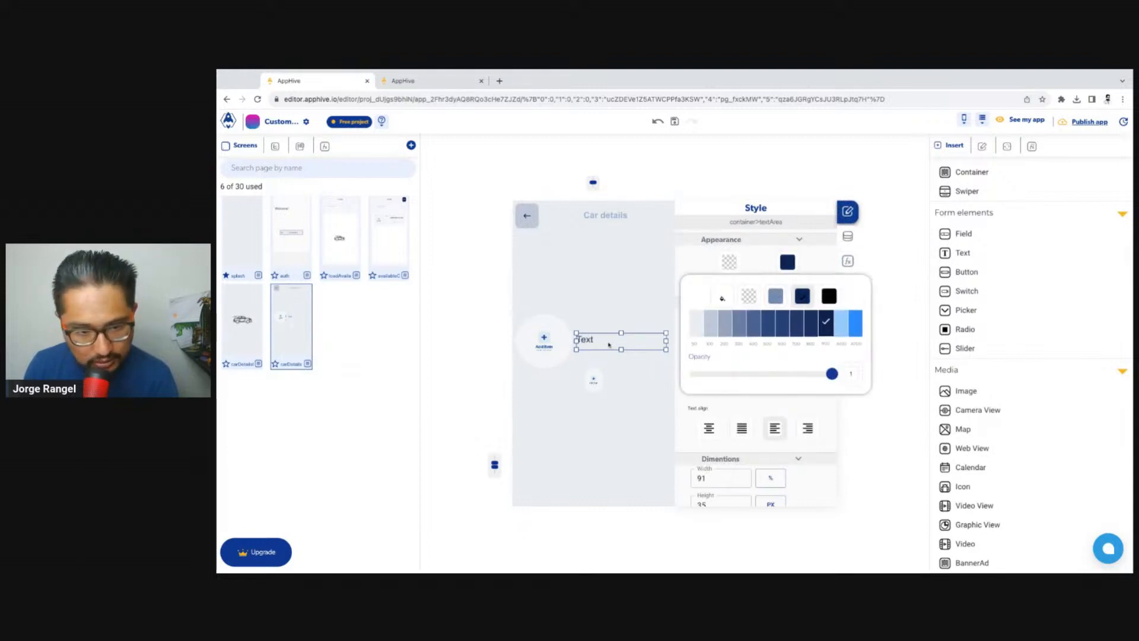
{"action": "left_click", "coordinate": [799, 325]}
{"action": "scroll", "coordinate": [771, 332], "scroll_direction": "down", "scroll_amount": 2}
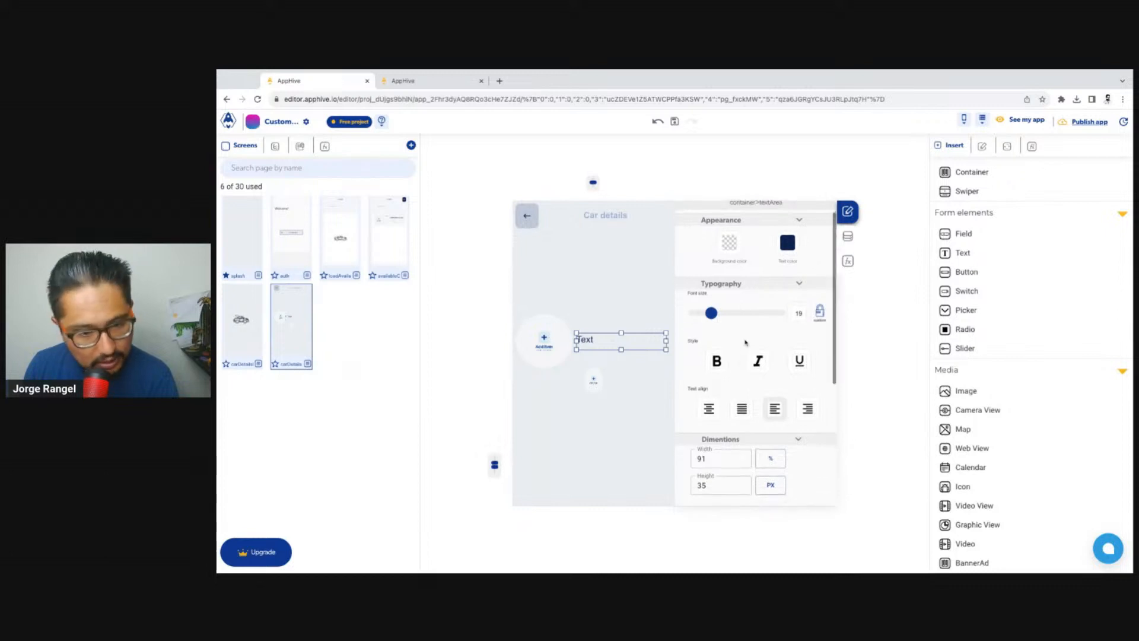
{"action": "scroll", "coordinate": [769, 332], "scroll_direction": "up", "scroll_amount": 2}
Step: Resize the new text element to 30 px high and 88% wide, and enable Height Auto for it
{"action": "scroll", "coordinate": [753, 323], "scroll_direction": "down", "scroll_amount": 3}
{"action": "scroll", "coordinate": [750, 320], "scroll_direction": "down", "scroll_amount": 5}
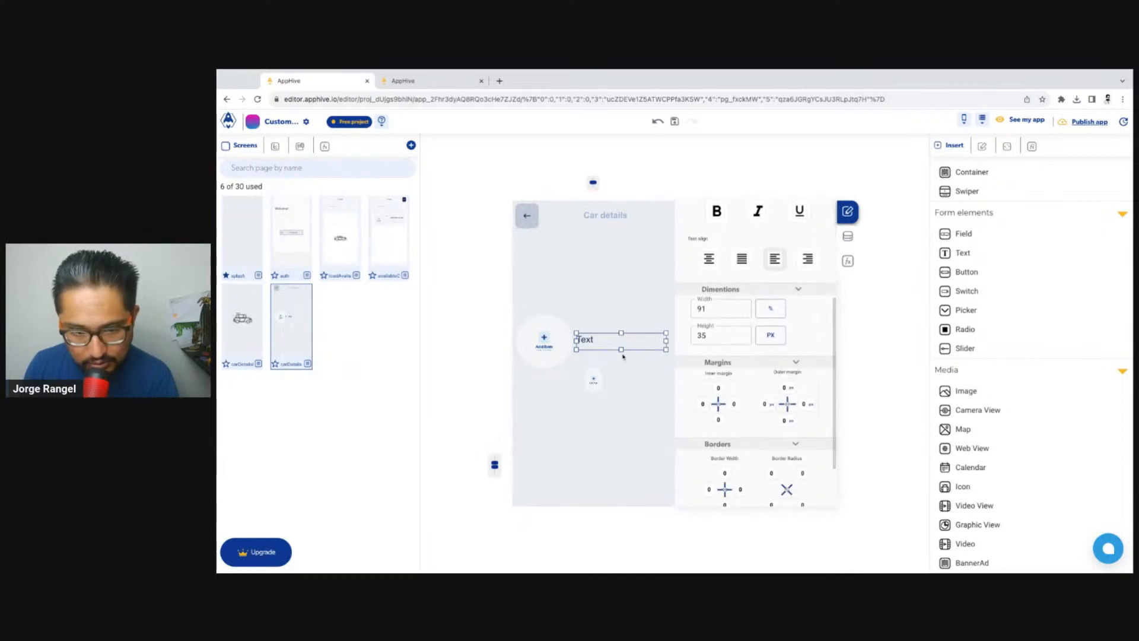
{"action": "left_click_drag", "start_coordinate": [621, 349], "coordinate": [621, 349]}
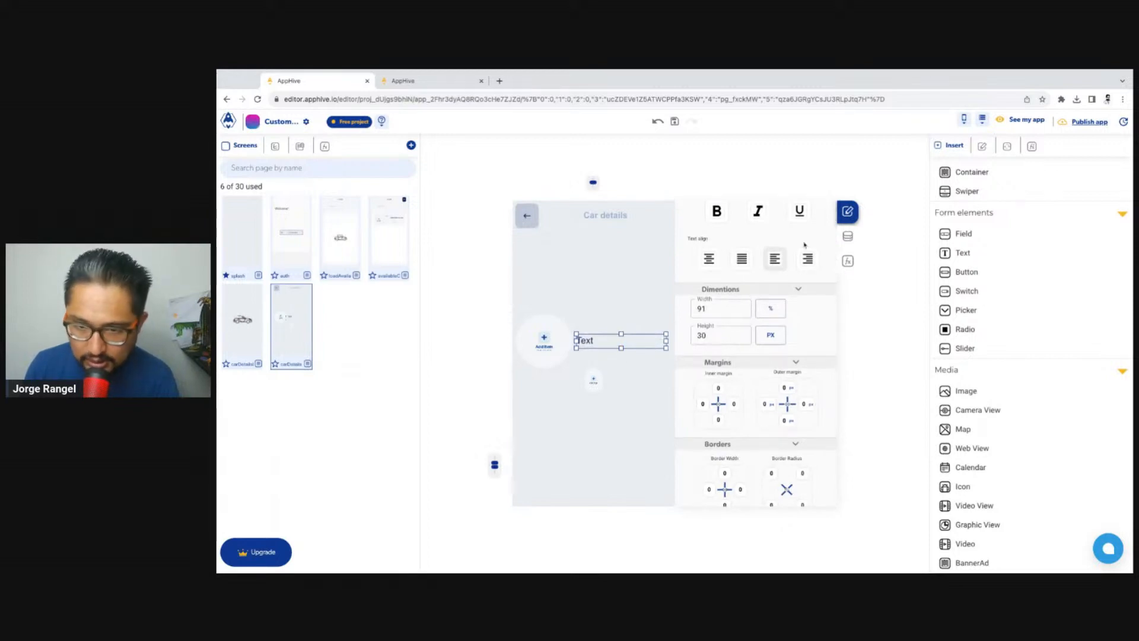
{"action": "left_click", "coordinate": [848, 238]}
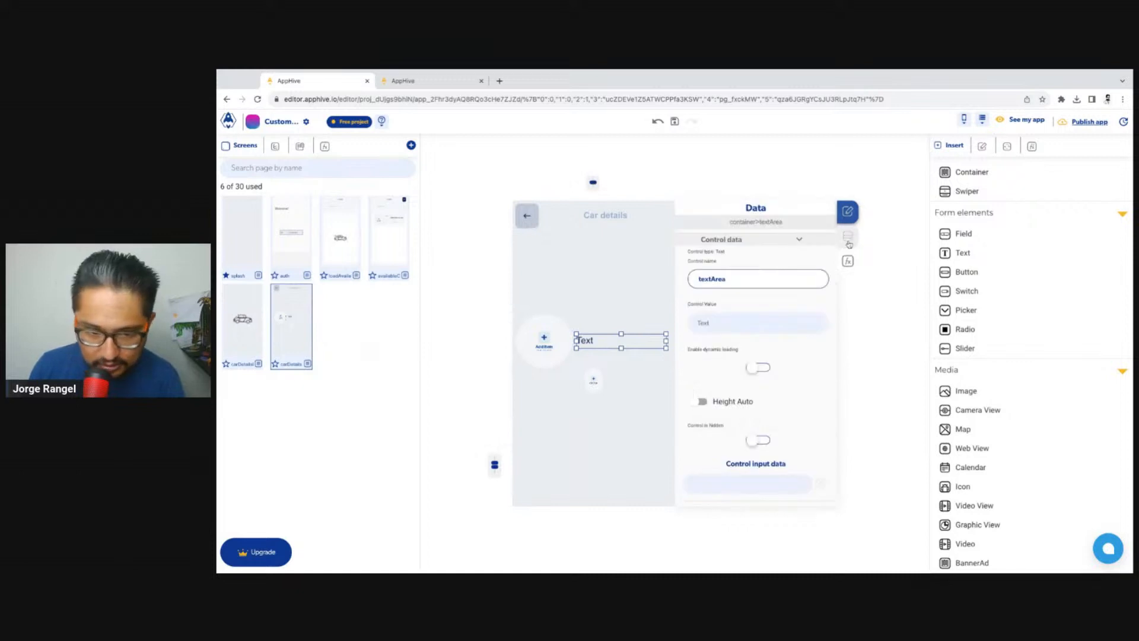
{"action": "left_click", "coordinate": [701, 404]}
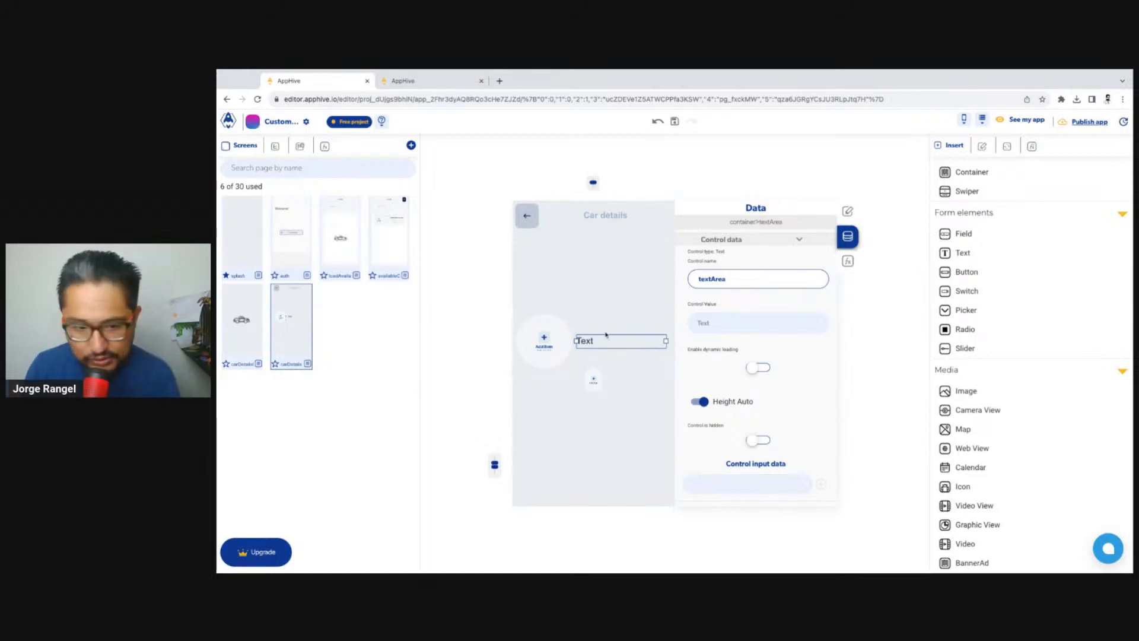
{"action": "left_click_drag", "start_coordinate": [667, 341], "coordinate": [665, 341]}
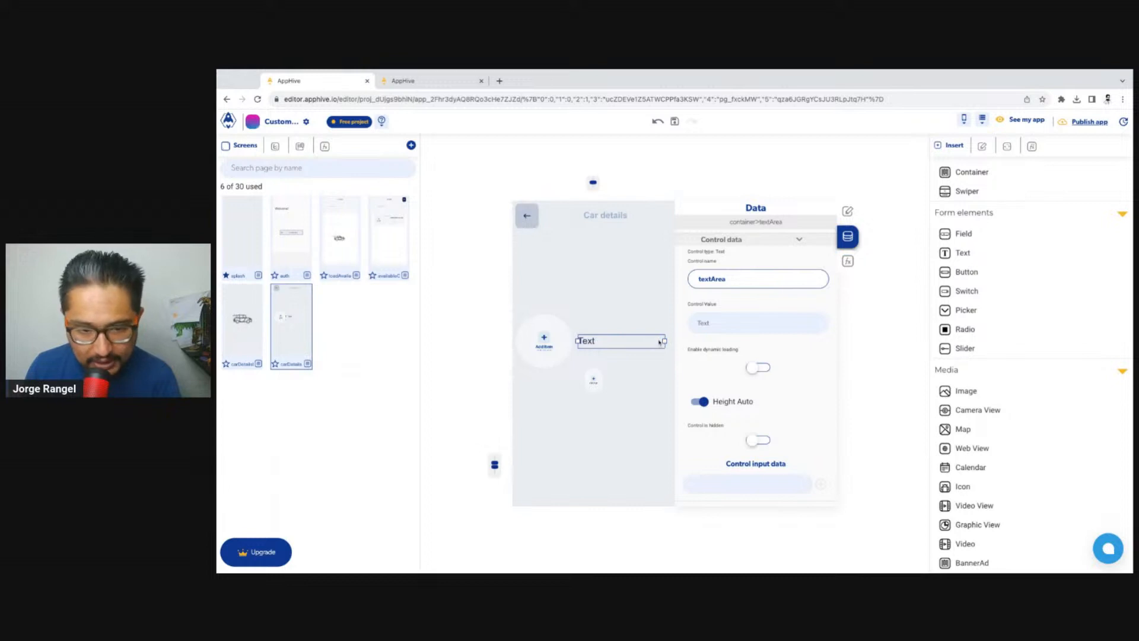
{"action": "left_click", "coordinate": [847, 212]}
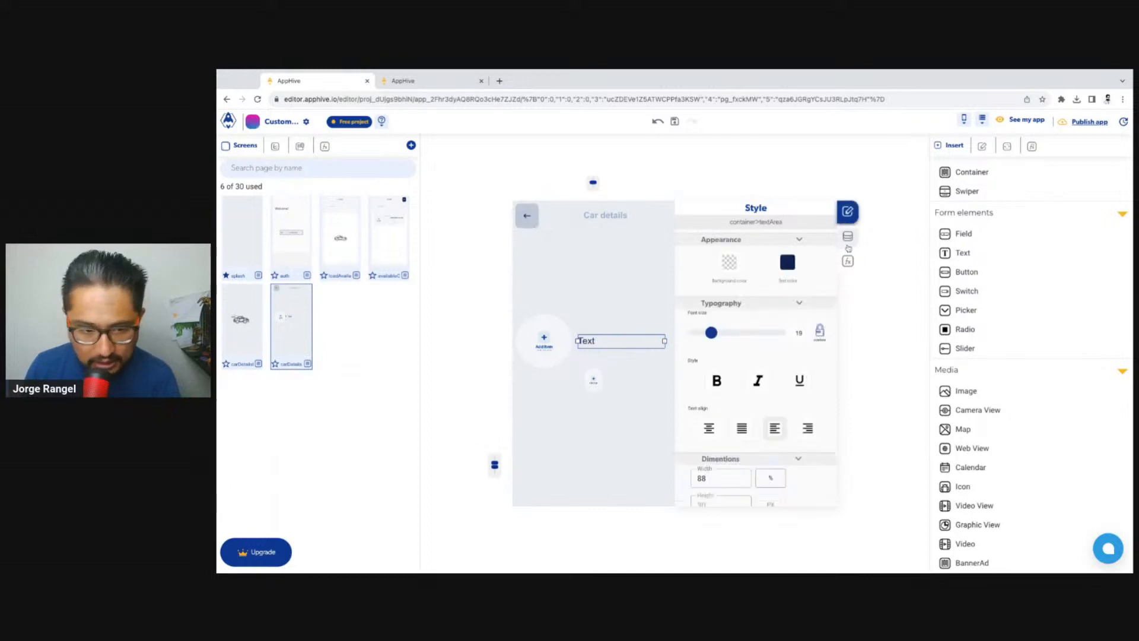
Step: Rename the text element beside the car image to textName
{"action": "left_click", "coordinate": [848, 237]}
{"action": "double_click", "coordinate": [736, 279]}
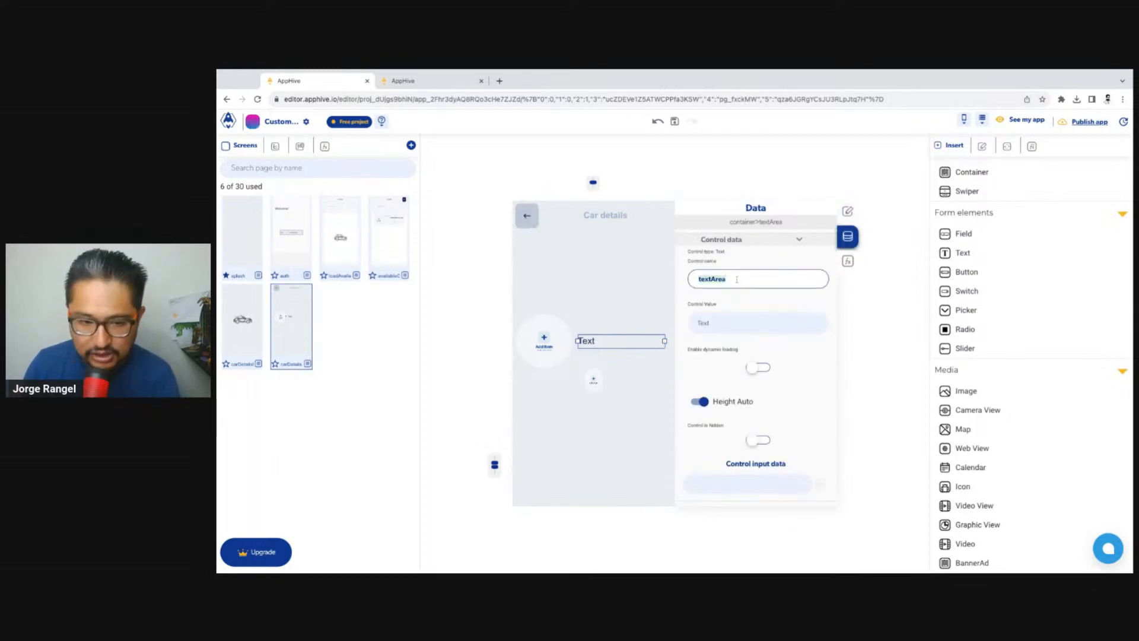
{"action": "key", "text": "BackSpace"}
{"action": "type", "text": "nameT"}
{"action": "key", "text": "super+a"}
{"action": "type", "text": "textN"}
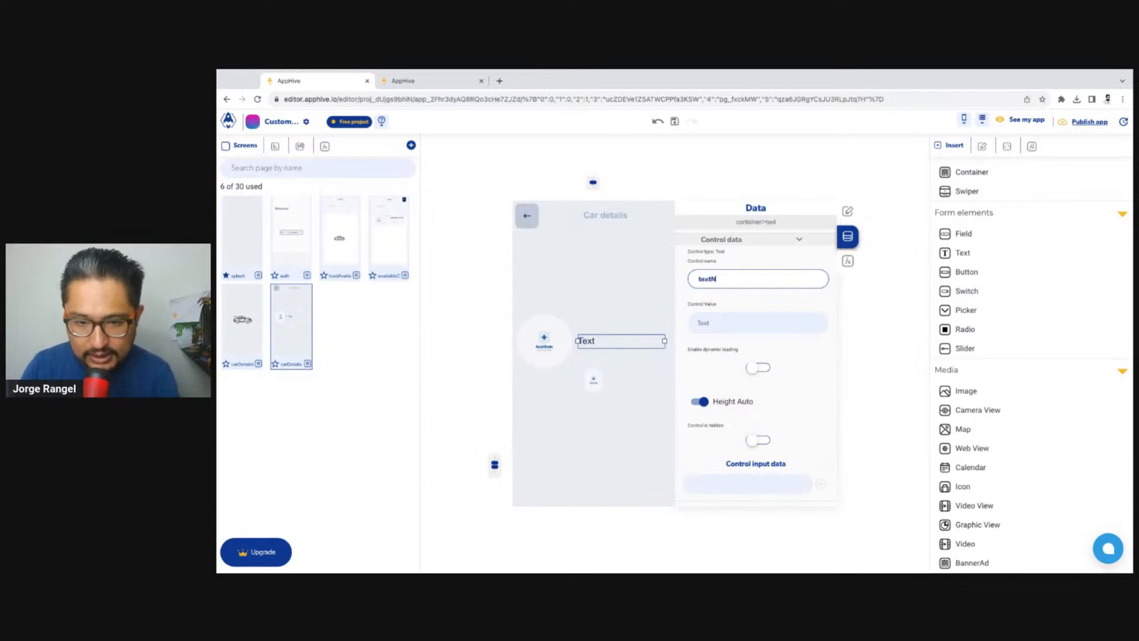
Step: Duplicate the last Modify control function in the carDetails page's onLoad event and set its data to send to Page data: name
{"action": "left_click", "coordinate": [848, 261]}
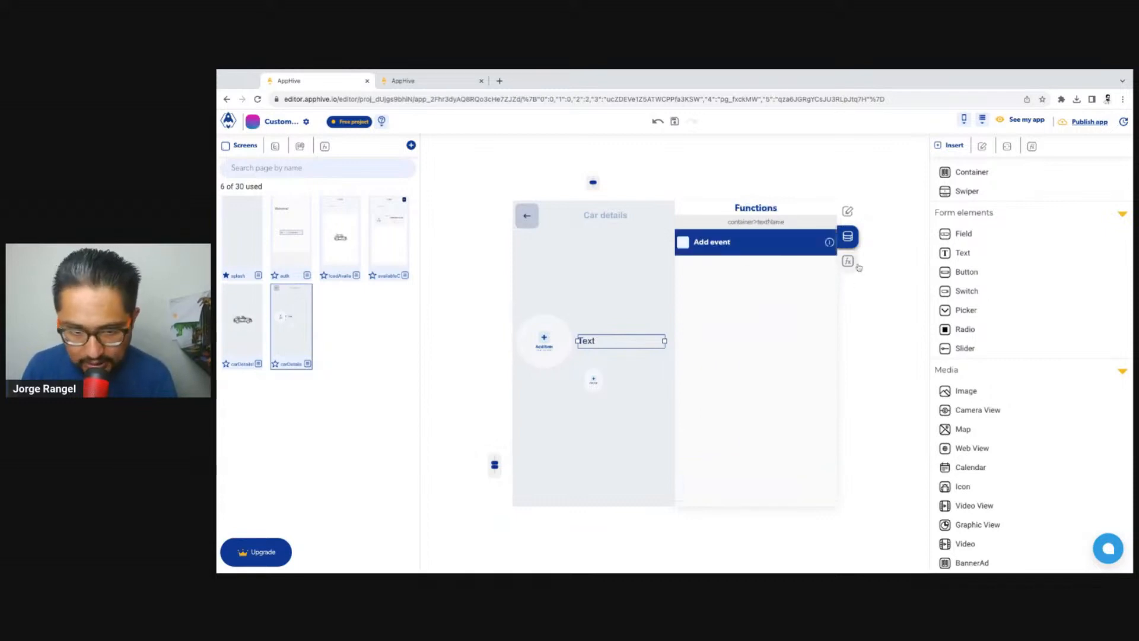
{"action": "left_click", "coordinate": [713, 160]}
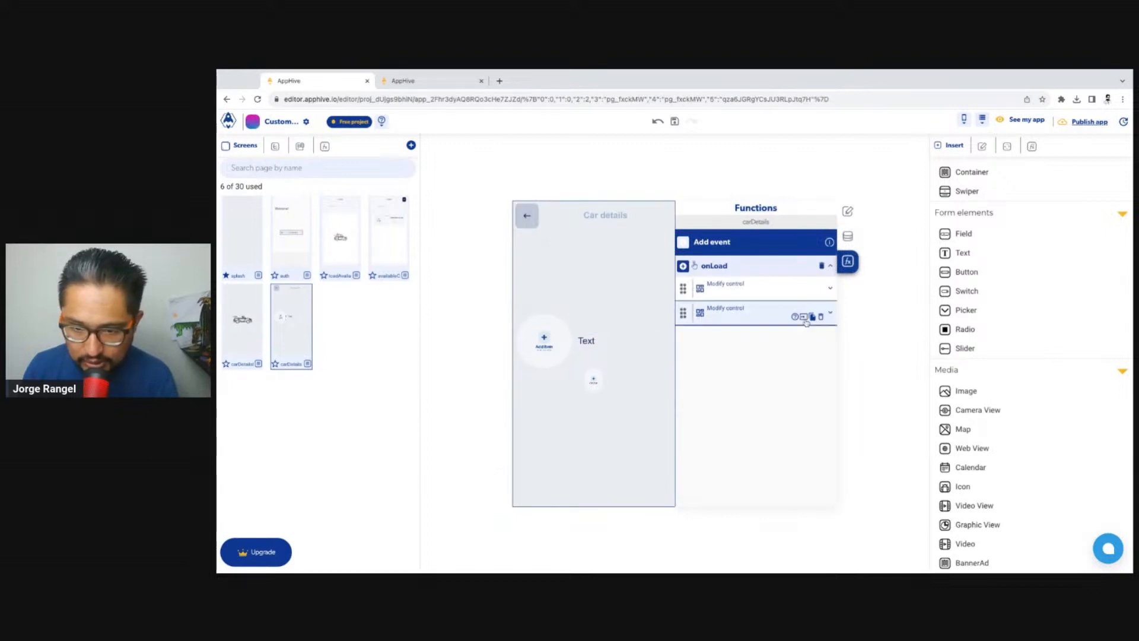
{"action": "left_click", "coordinate": [811, 316]}
{"action": "scroll", "coordinate": [835, 395], "scroll_direction": "down", "scroll_amount": 1}
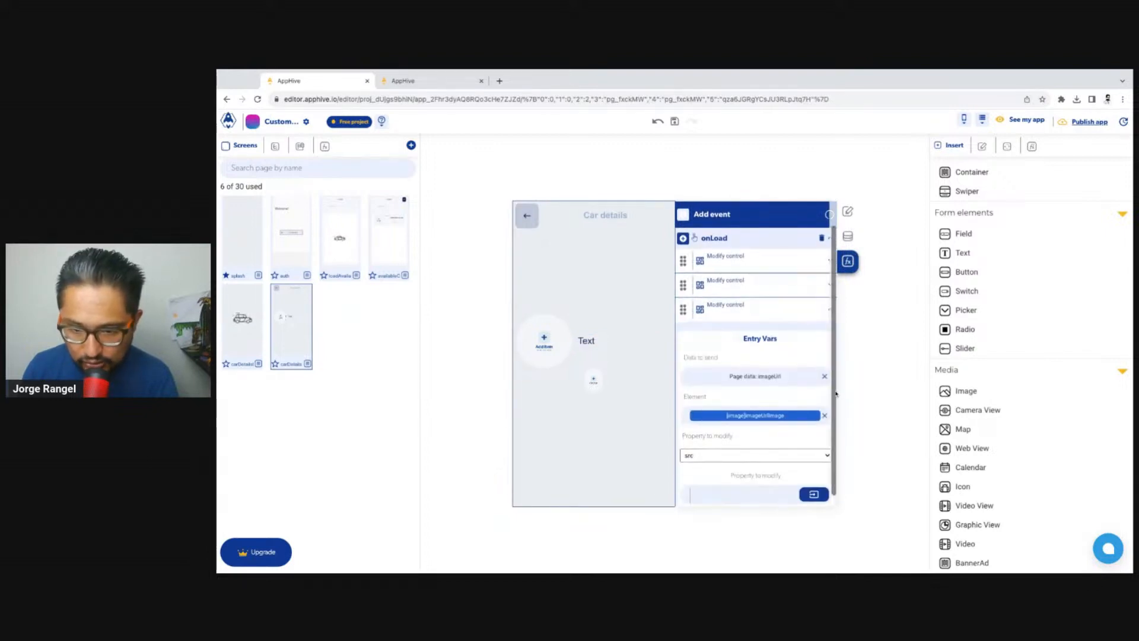
{"action": "left_click", "coordinate": [824, 376]}
{"action": "left_click", "coordinate": [815, 376]}
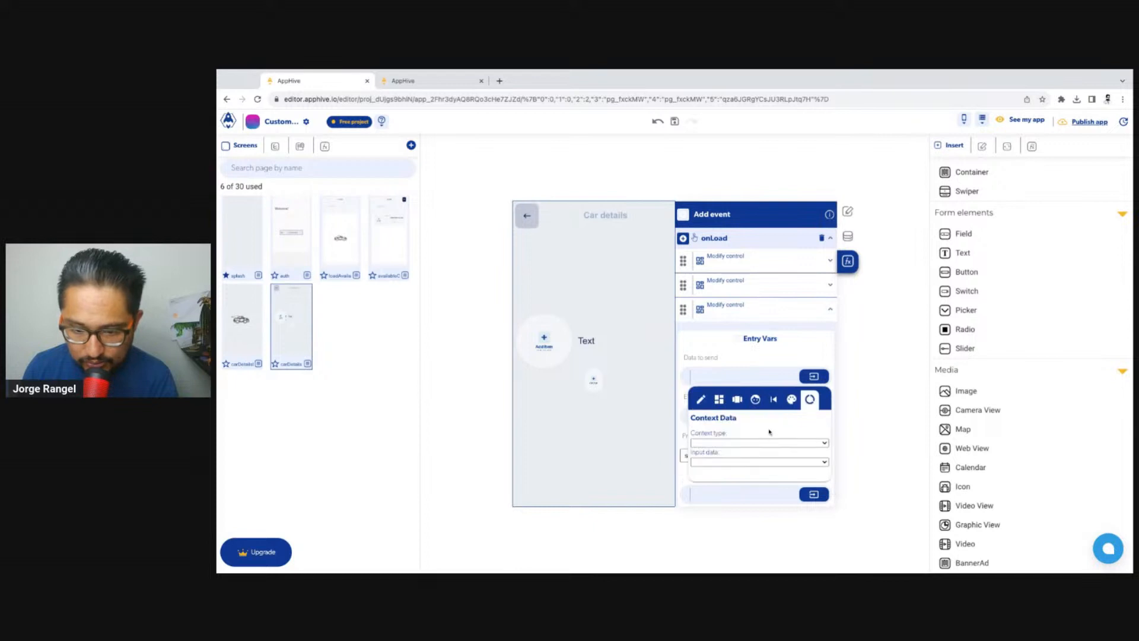
{"action": "left_click", "coordinate": [718, 471]}
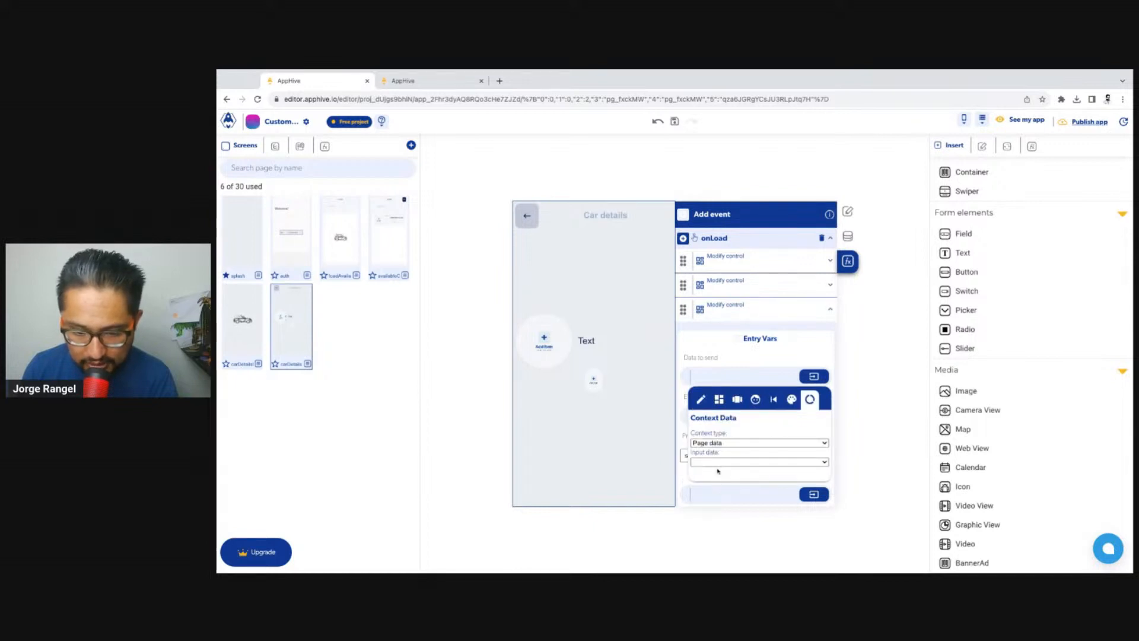
{"action": "left_click", "coordinate": [718, 467]}
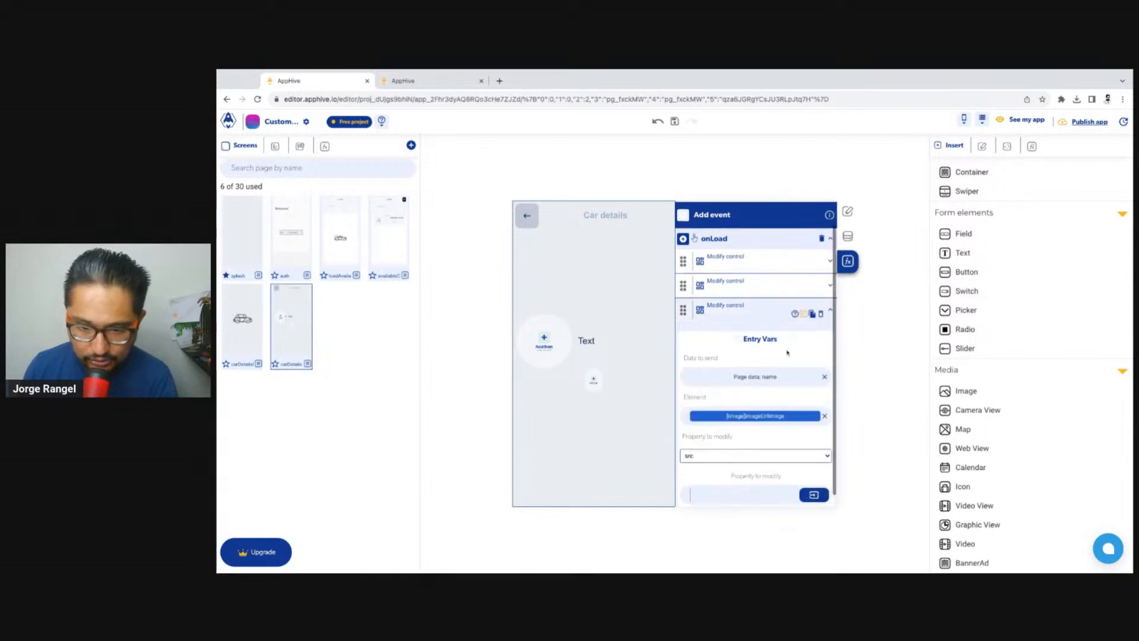
Step: Look through the selectable controls for the new text element and check its control name
{"action": "left_click", "coordinate": [755, 420]}
{"action": "left_click", "coordinate": [703, 441]}
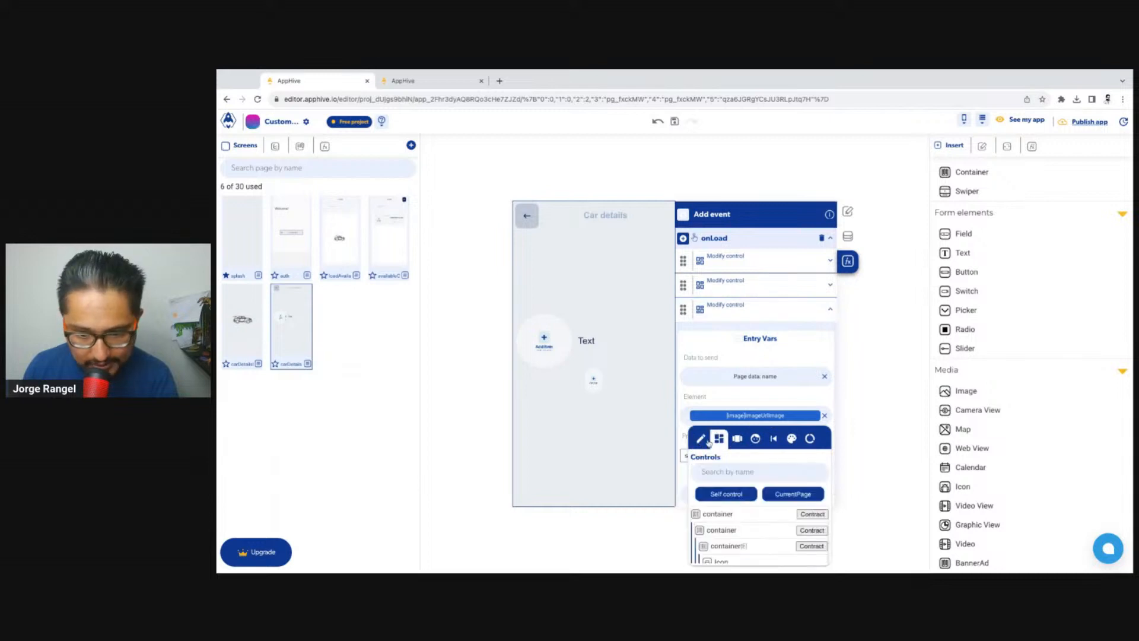
{"action": "scroll", "coordinate": [736, 531], "scroll_direction": "down", "scroll_amount": 1}
{"action": "scroll", "coordinate": [737, 531], "scroll_direction": "down", "scroll_amount": 3}
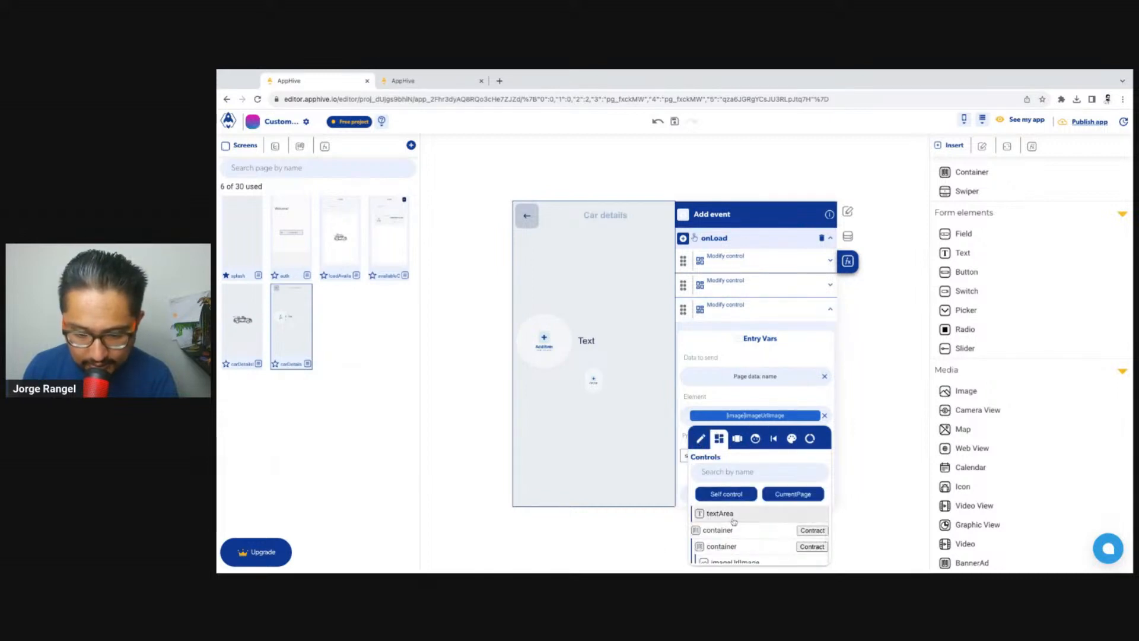
{"action": "scroll", "coordinate": [734, 522], "scroll_direction": "down", "scroll_amount": 4}
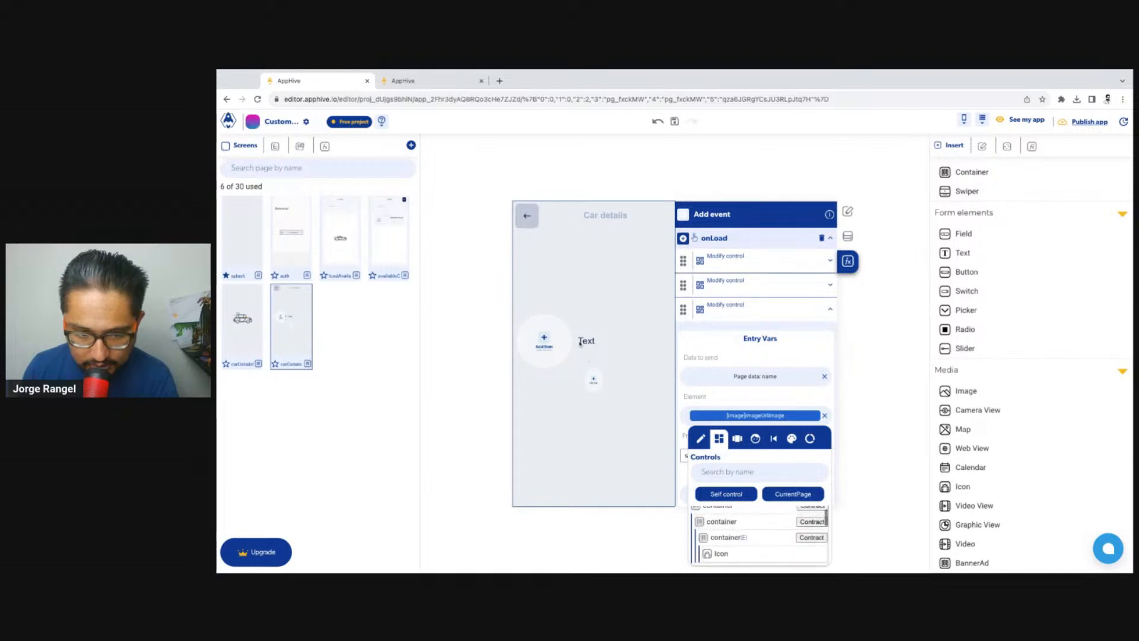
{"action": "left_click", "coordinate": [600, 342]}
{"action": "left_click", "coordinate": [847, 237]}
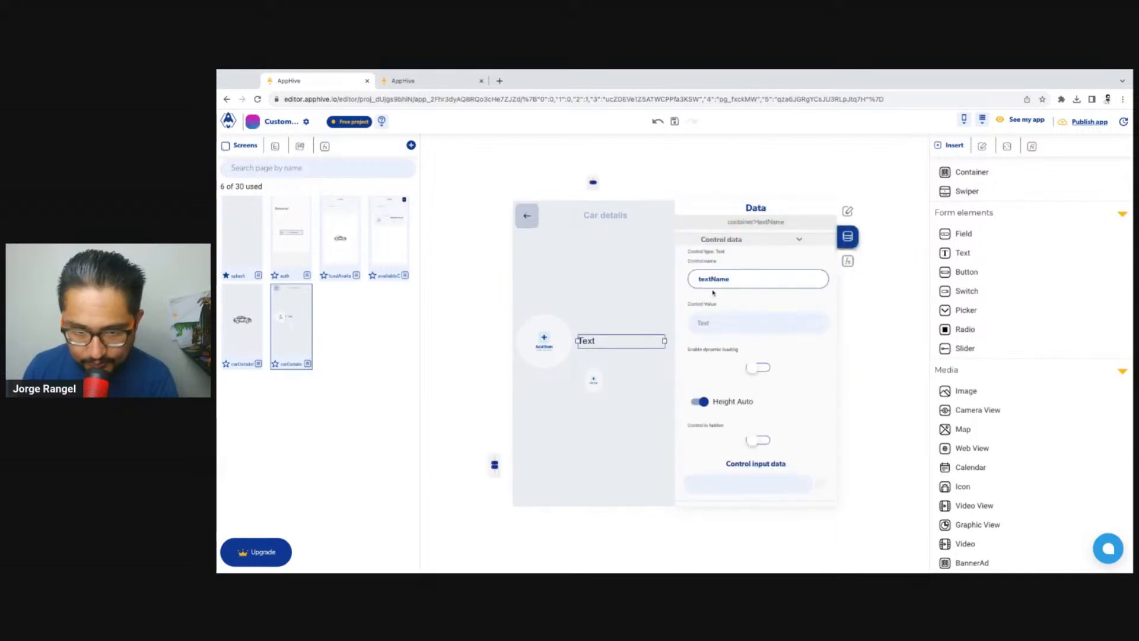
{"action": "left_click", "coordinate": [569, 258]}
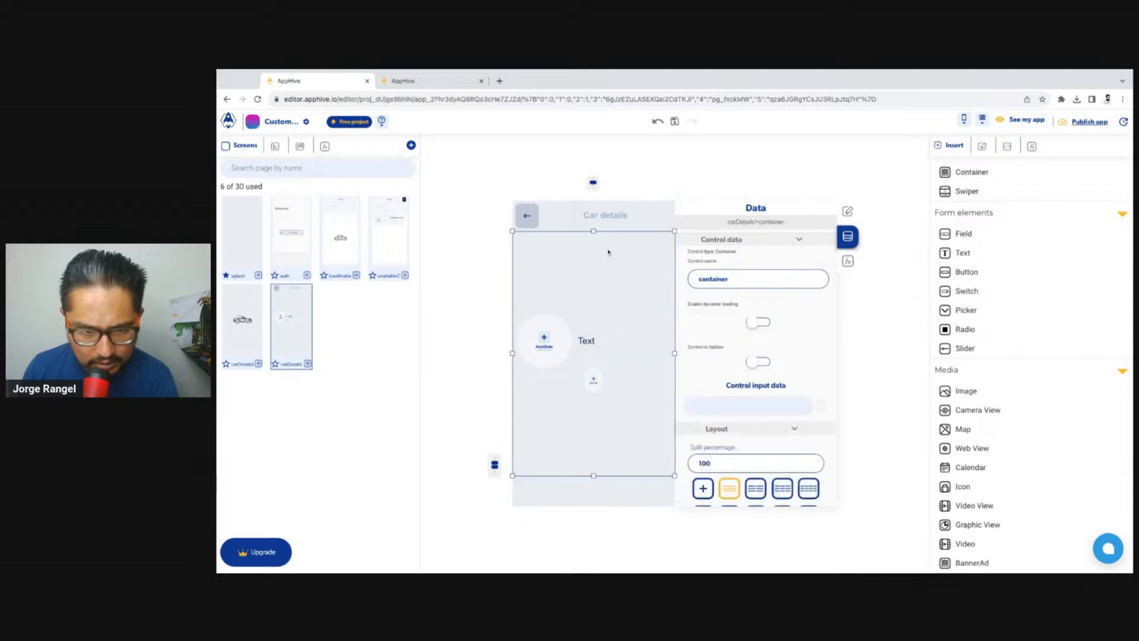
Step: In the duplicated Modify control function, set the element to textName and the property to modify to text
{"action": "left_click", "coordinate": [849, 262]}
{"action": "left_click", "coordinate": [768, 408]}
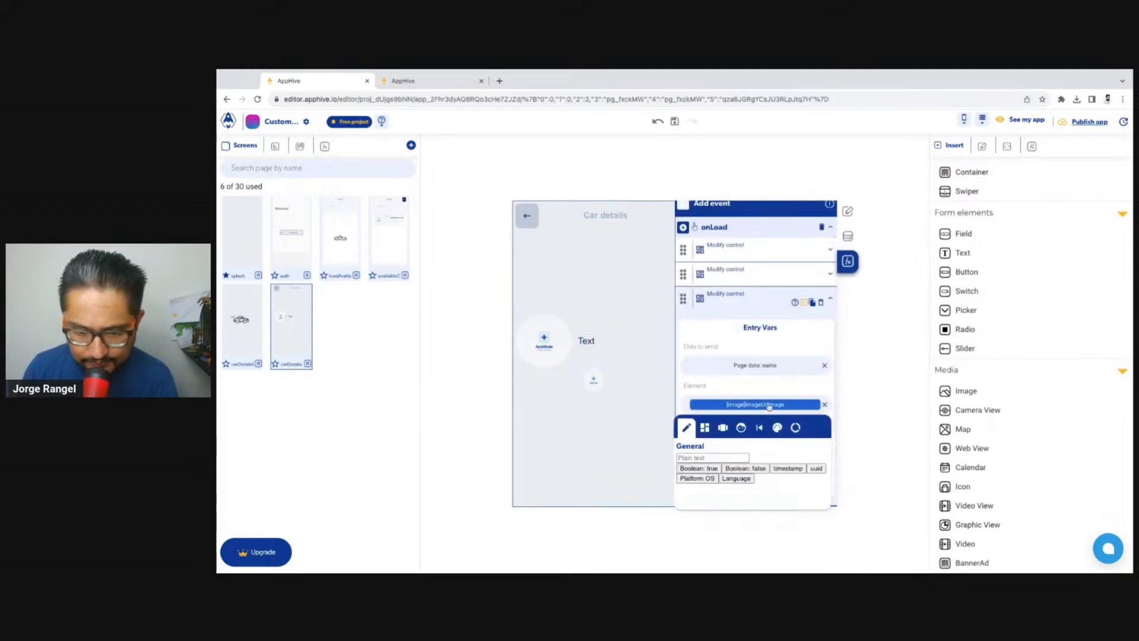
{"action": "left_click", "coordinate": [710, 432]}
{"action": "scroll", "coordinate": [726, 537], "scroll_direction": "down", "scroll_amount": 2}
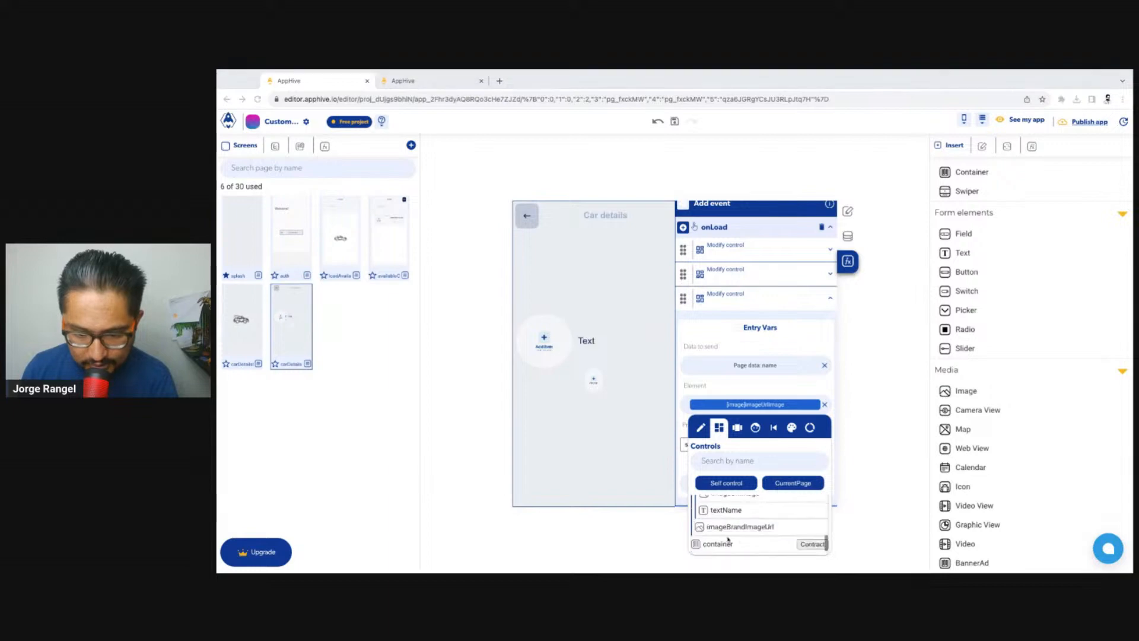
{"action": "scroll", "coordinate": [753, 532], "scroll_direction": "up", "scroll_amount": 1}
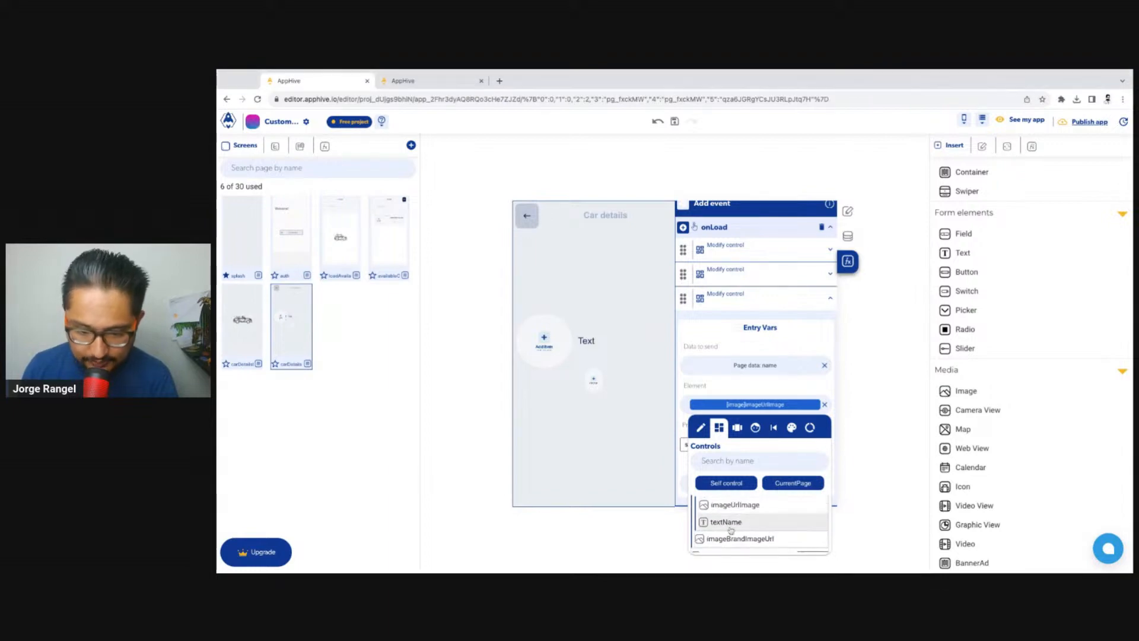
{"action": "left_click", "coordinate": [765, 523]}
{"action": "left_click", "coordinate": [759, 411]}
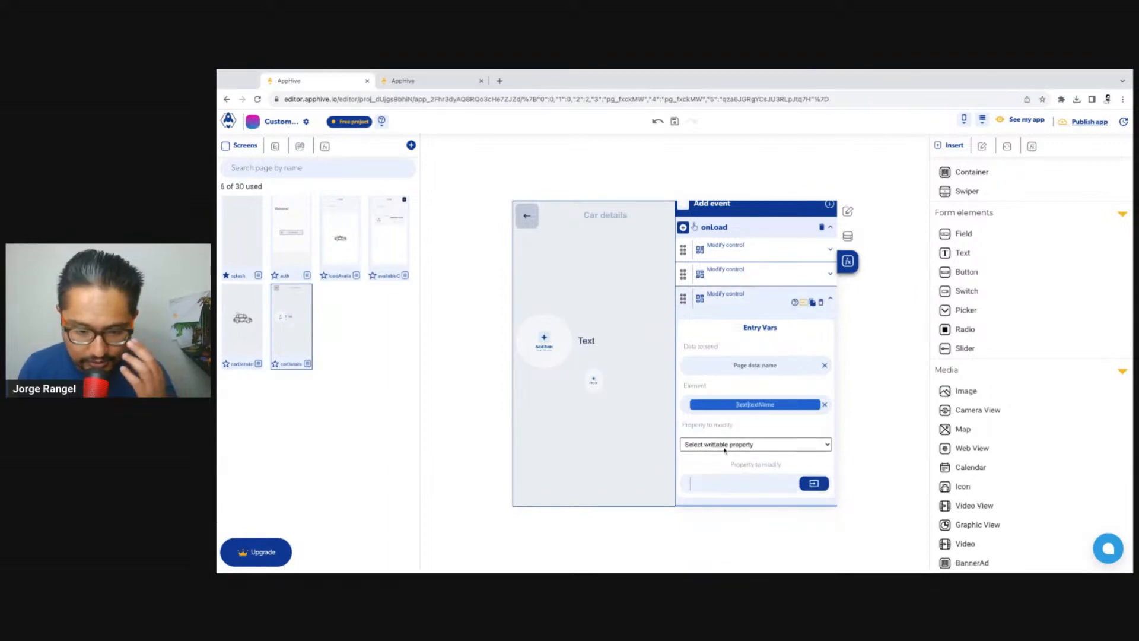
{"action": "left_click", "coordinate": [723, 449]}
{"action": "left_click", "coordinate": [707, 490]}
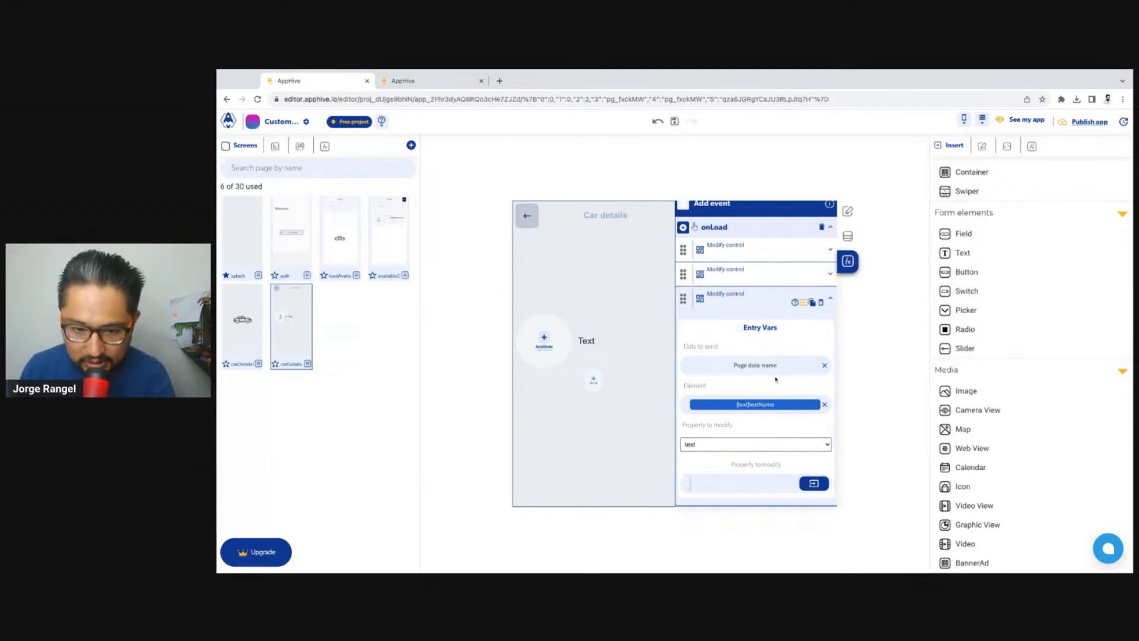
Step: Reload the app preview, open the yellow car's details and return to the car list with the back arrow
{"action": "left_click", "coordinate": [427, 81]}
{"action": "left_click", "coordinate": [258, 99]}
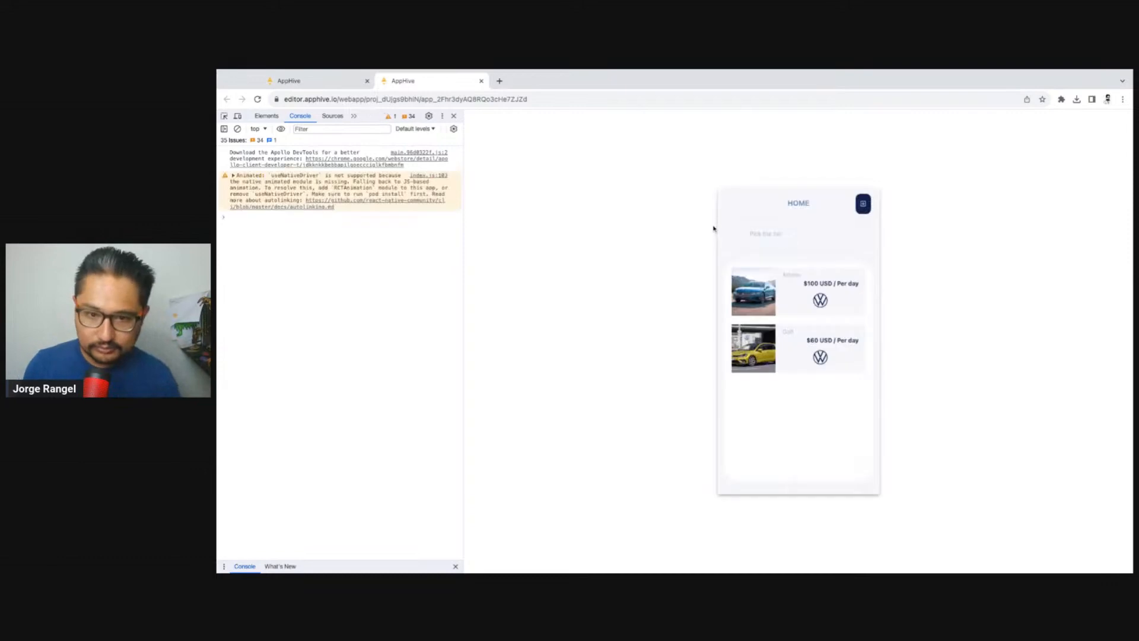
{"action": "left_click", "coordinate": [796, 351]}
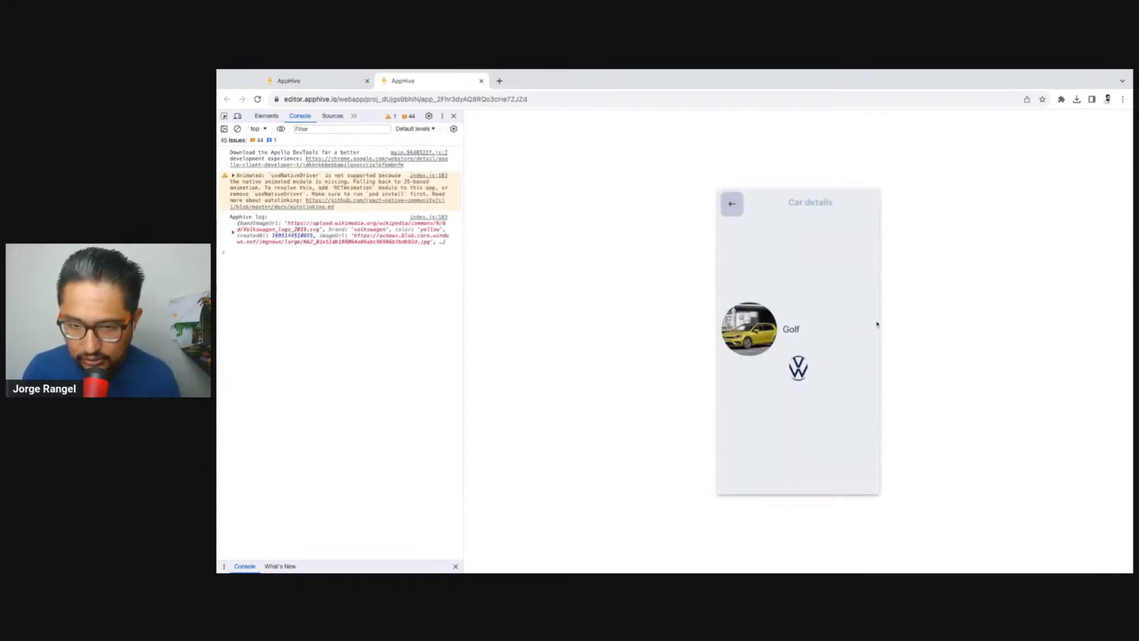
{"action": "left_click", "coordinate": [733, 209]}
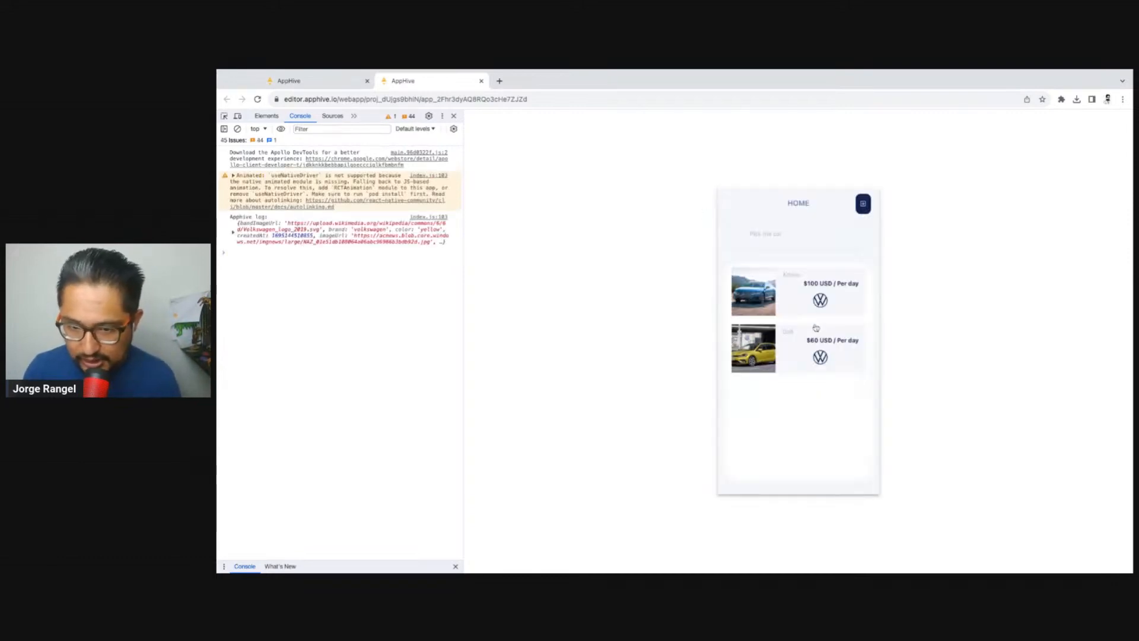
Step: Open both cars' details in turn in the preview, returning each time, and expand the latest logged car object in the console
{"action": "left_click", "coordinate": [819, 330]}
{"action": "left_click", "coordinate": [738, 203]}
{"action": "left_click", "coordinate": [836, 347]}
{"action": "left_click", "coordinate": [740, 212]}
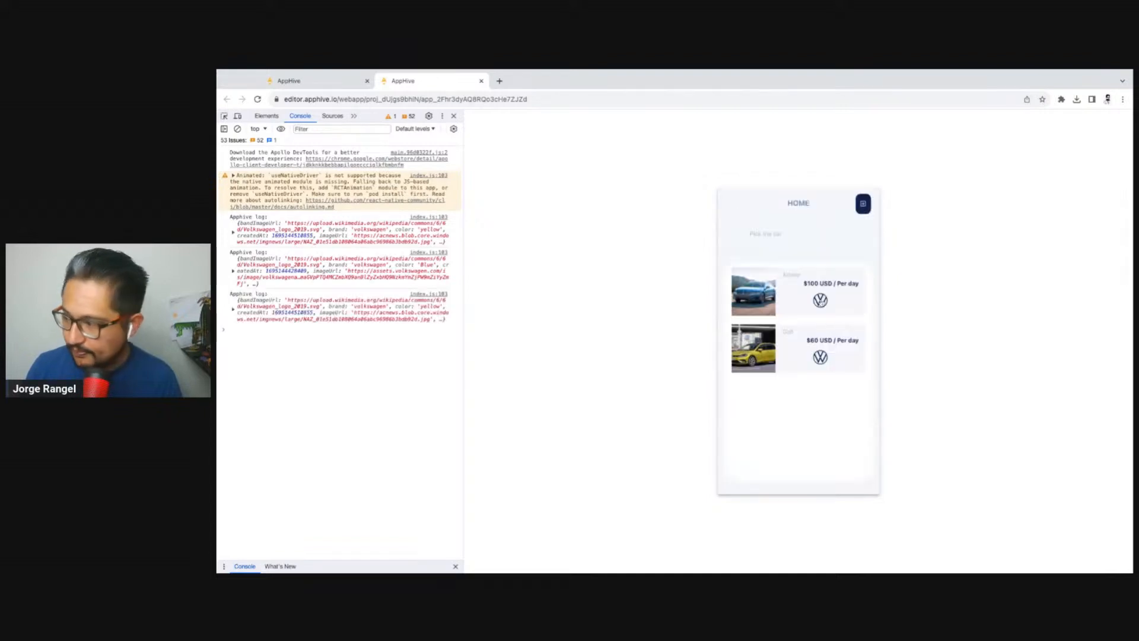
{"action": "left_click", "coordinate": [821, 303]}
{"action": "left_click", "coordinate": [726, 209]}
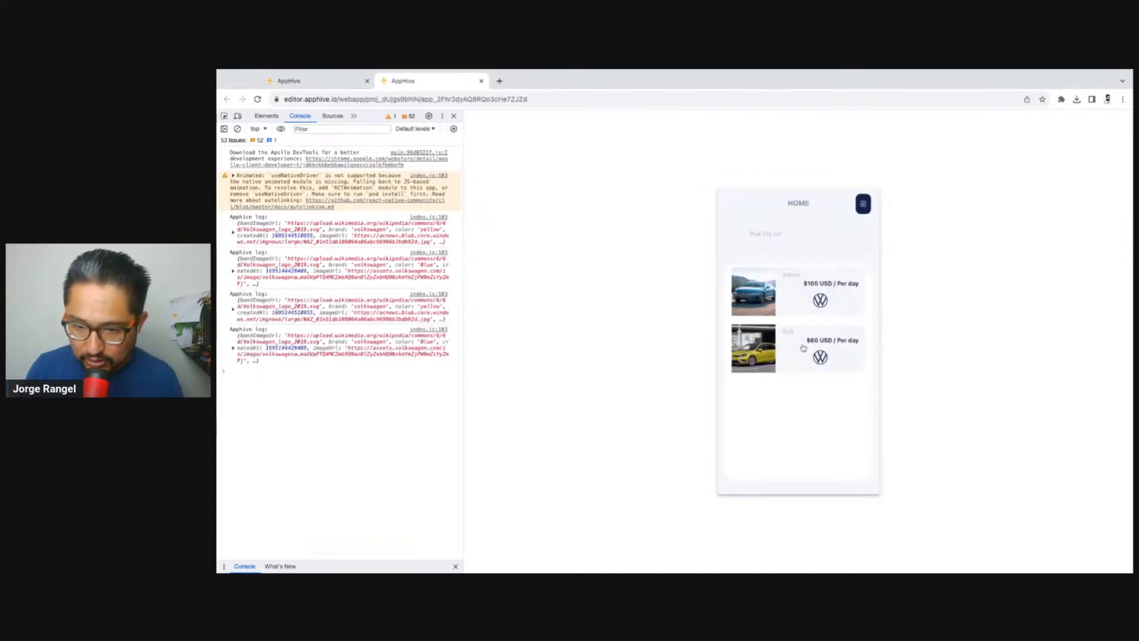
{"action": "left_click", "coordinate": [842, 359]}
{"action": "left_click", "coordinate": [736, 211]}
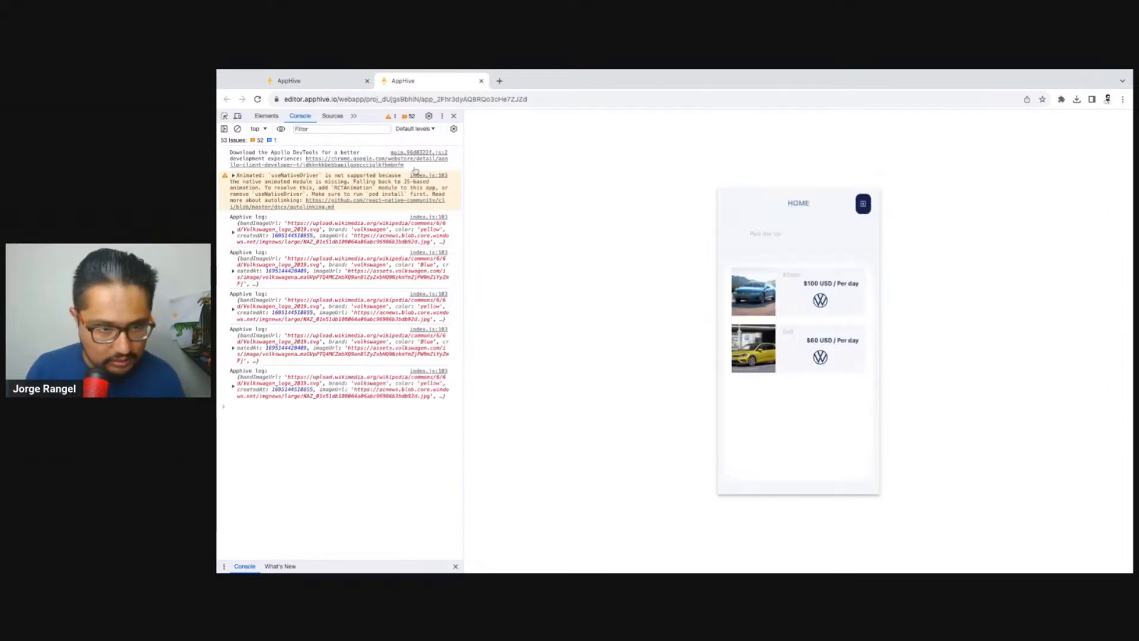
{"action": "left_click", "coordinate": [233, 389]}
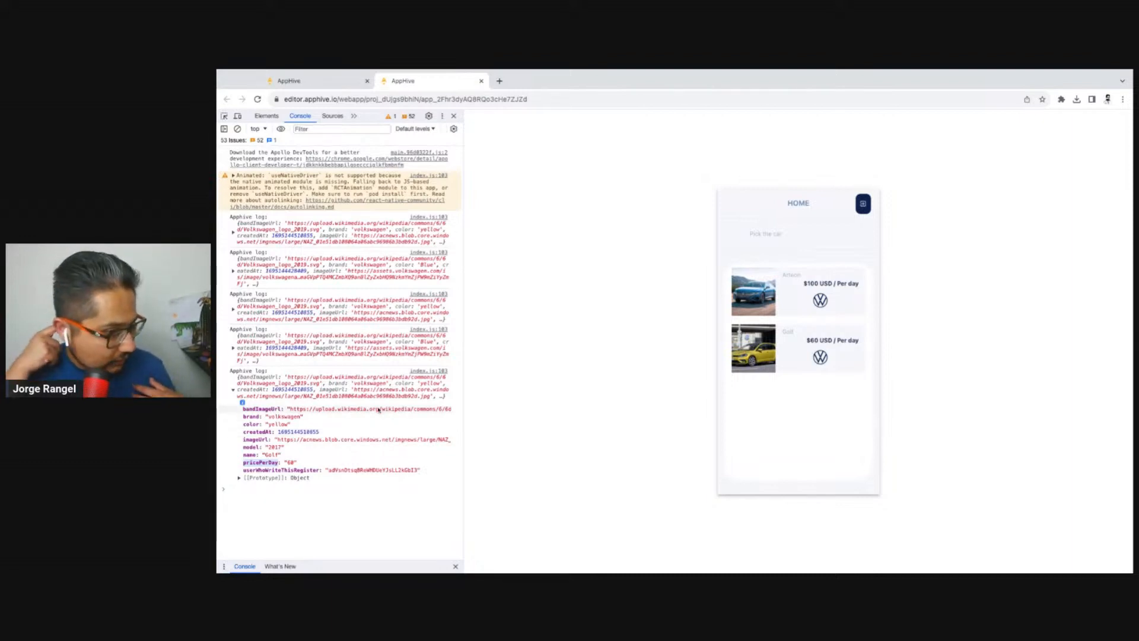
Step: Add a page input named pricePerDay to the carDetails page, copying the name from the logged car object in the preview console
{"action": "left_click", "coordinate": [308, 83]}
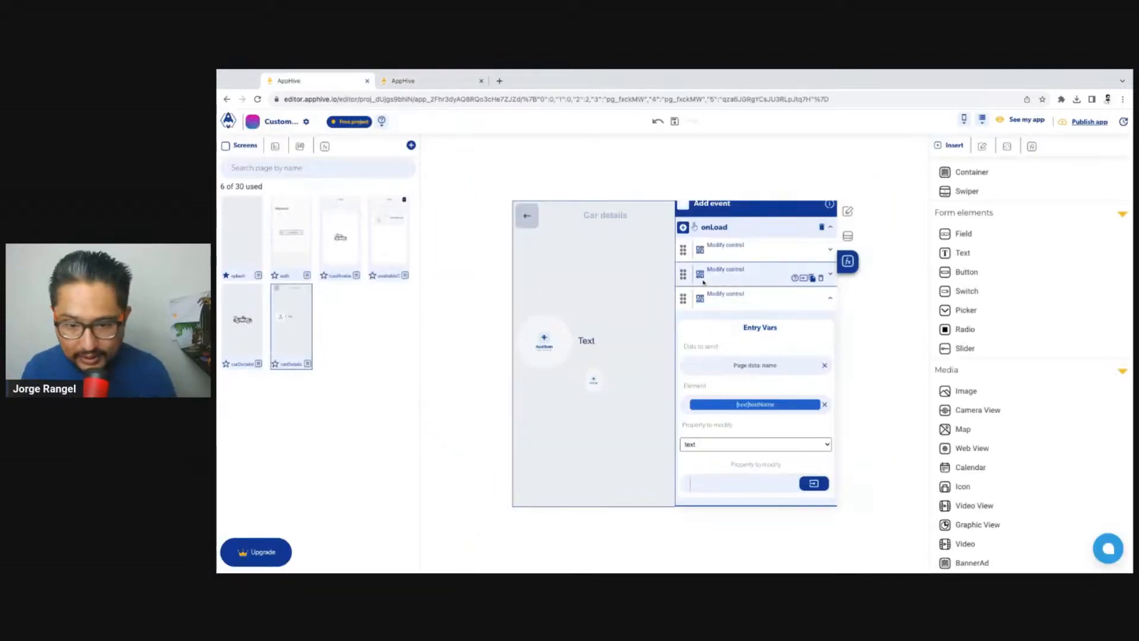
{"action": "left_click", "coordinate": [802, 302]}
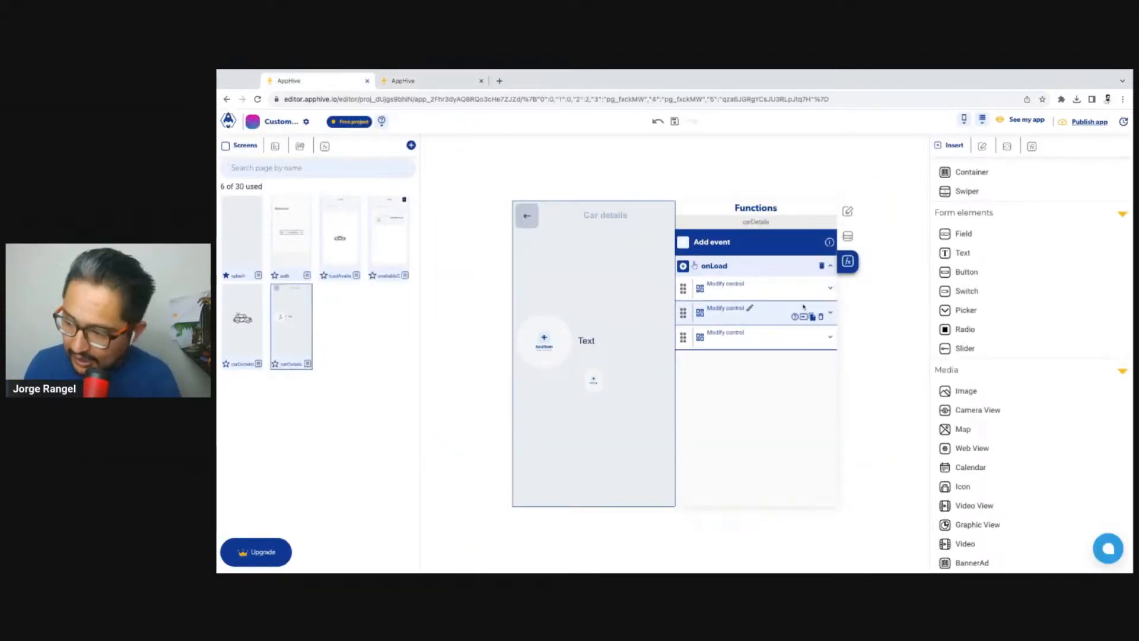
{"action": "left_click", "coordinate": [848, 236]}
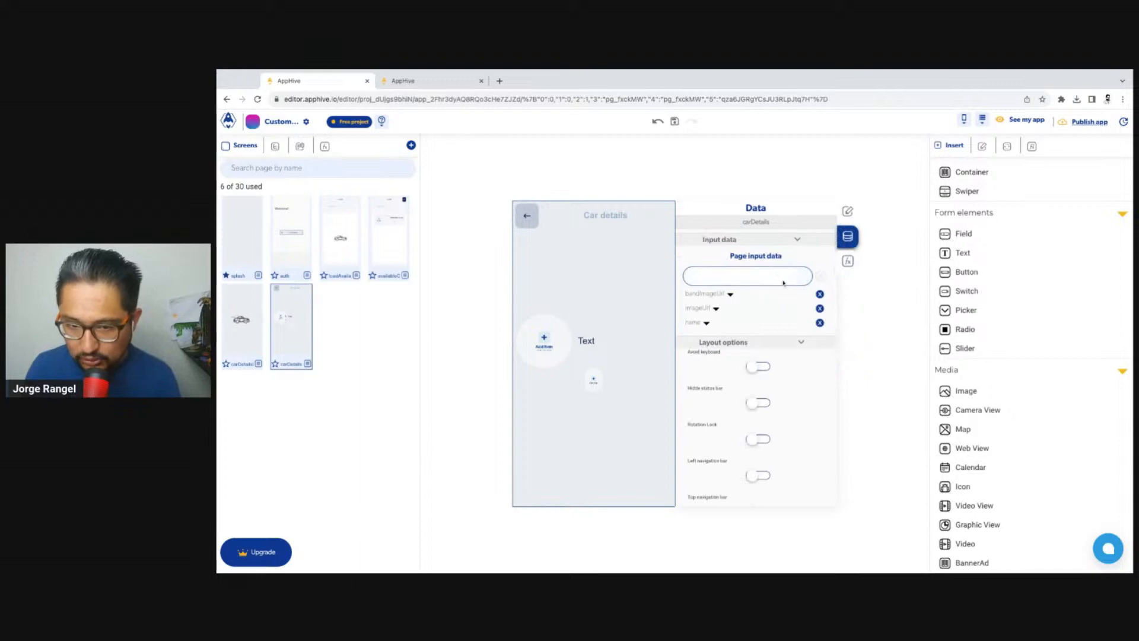
{"action": "type", "text": "imageUrl"}
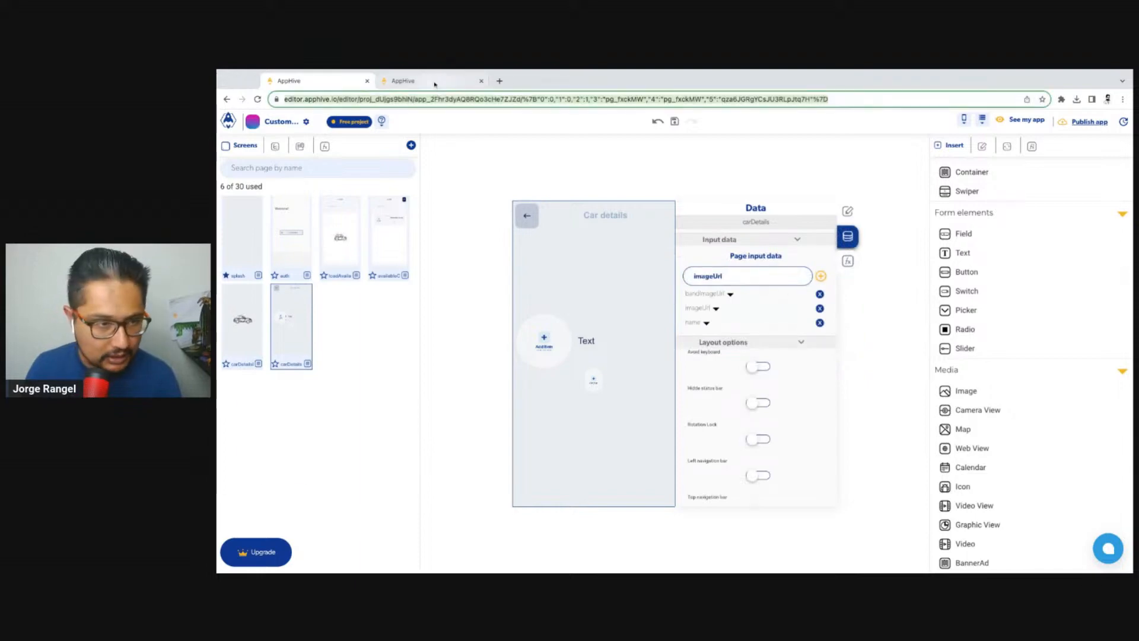
{"action": "left_click", "coordinate": [434, 83]}
{"action": "double_click", "coordinate": [260, 462]}
{"action": "key", "text": "super+c"}
{"action": "left_click", "coordinate": [311, 86]}
{"action": "left_click", "coordinate": [775, 274]}
{"action": "type", "text": "a"}
{"action": "key", "text": "super+v"}
{"action": "key", "text": "super+a"}
{"action": "key", "text": "super+v"}
{"action": "left_click", "coordinate": [821, 275]}
Step: In the car details loader page's replaceTopPage function, pass the Get database data output's "pricePerDay" attribute to the pricePerDay input
{"action": "left_click", "coordinate": [243, 326]}
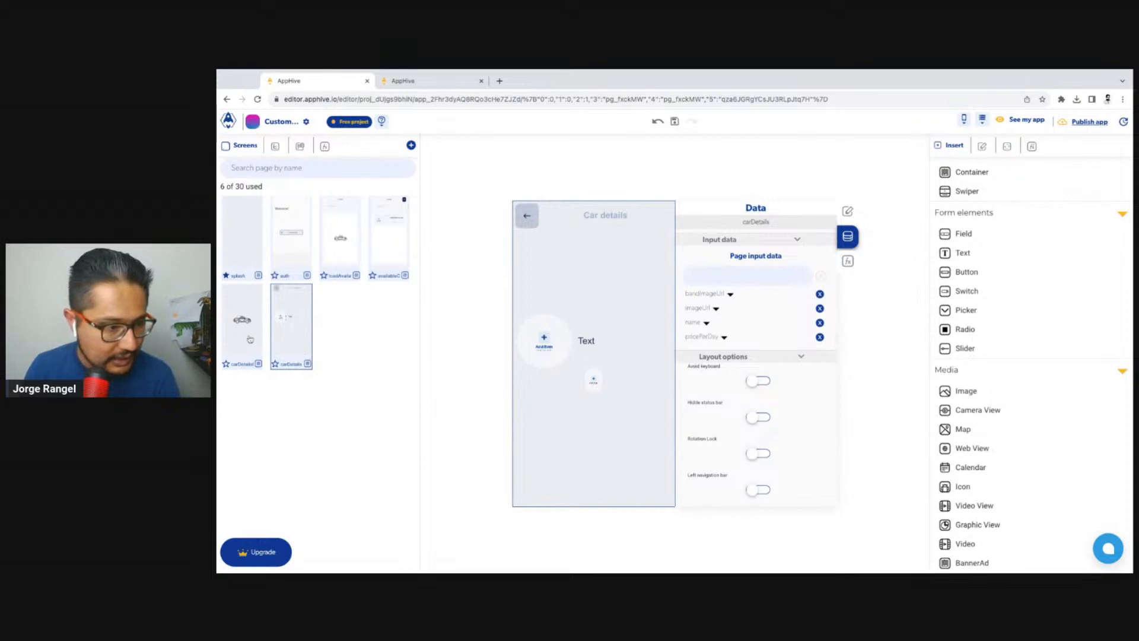
{"action": "left_click", "coordinate": [848, 261]}
{"action": "scroll", "coordinate": [787, 440], "scroll_direction": "down", "scroll_amount": 1}
{"action": "scroll", "coordinate": [788, 439], "scroll_direction": "down", "scroll_amount": 5}
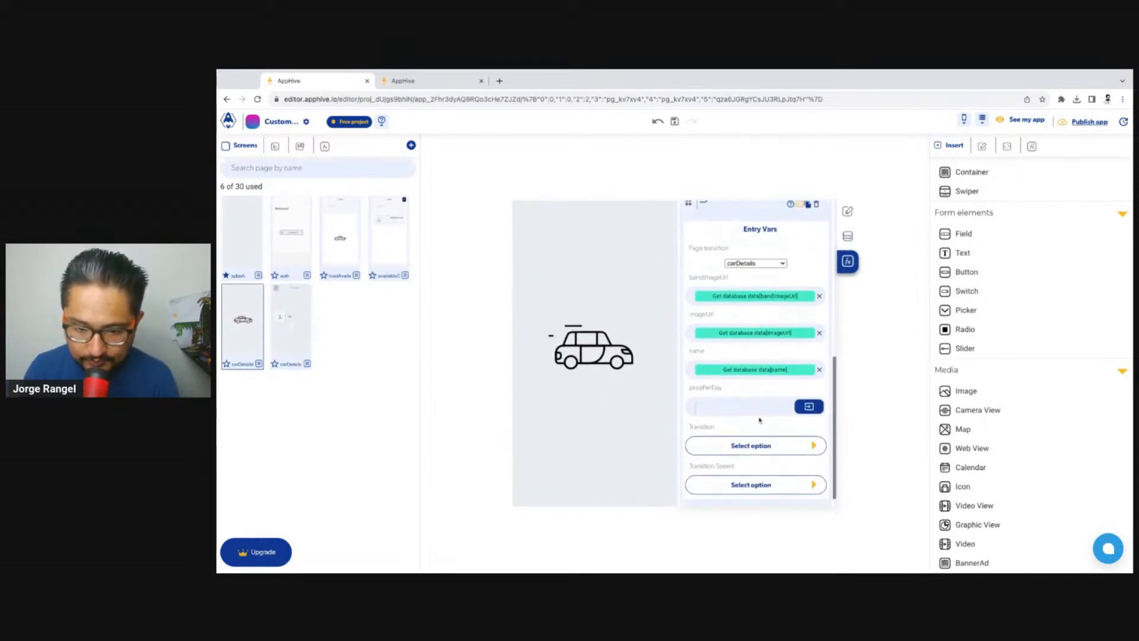
{"action": "left_click", "coordinate": [808, 406]}
{"action": "left_click", "coordinate": [790, 429]}
{"action": "left_click", "coordinate": [773, 466]}
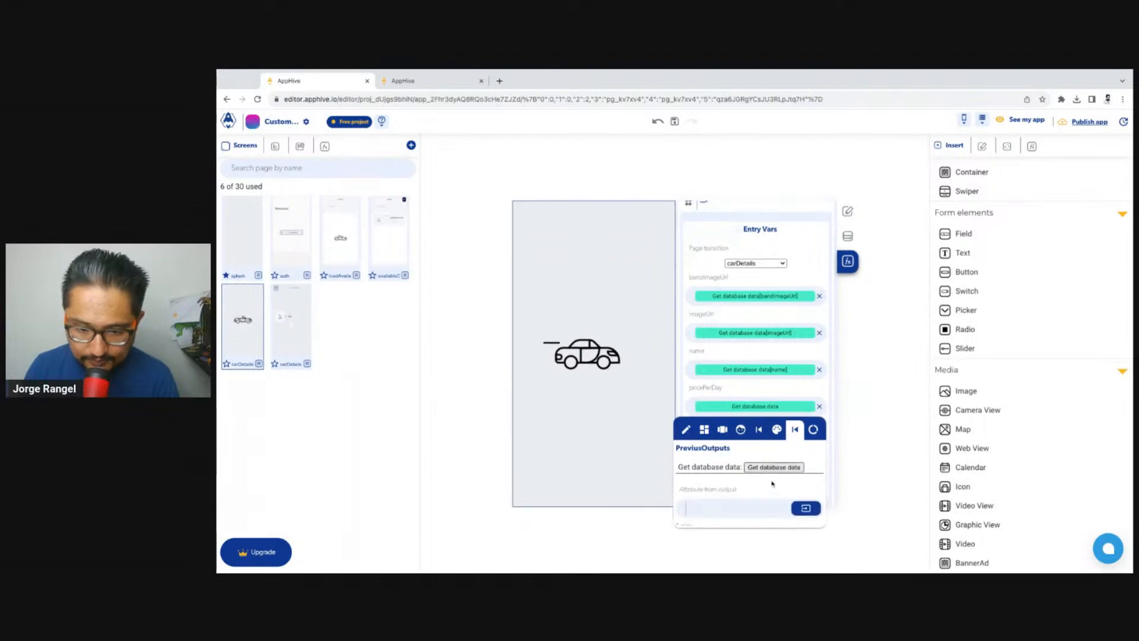
{"action": "left_click", "coordinate": [802, 398]}
{"action": "scroll", "coordinate": [801, 396], "scroll_direction": "up", "scroll_amount": 2}
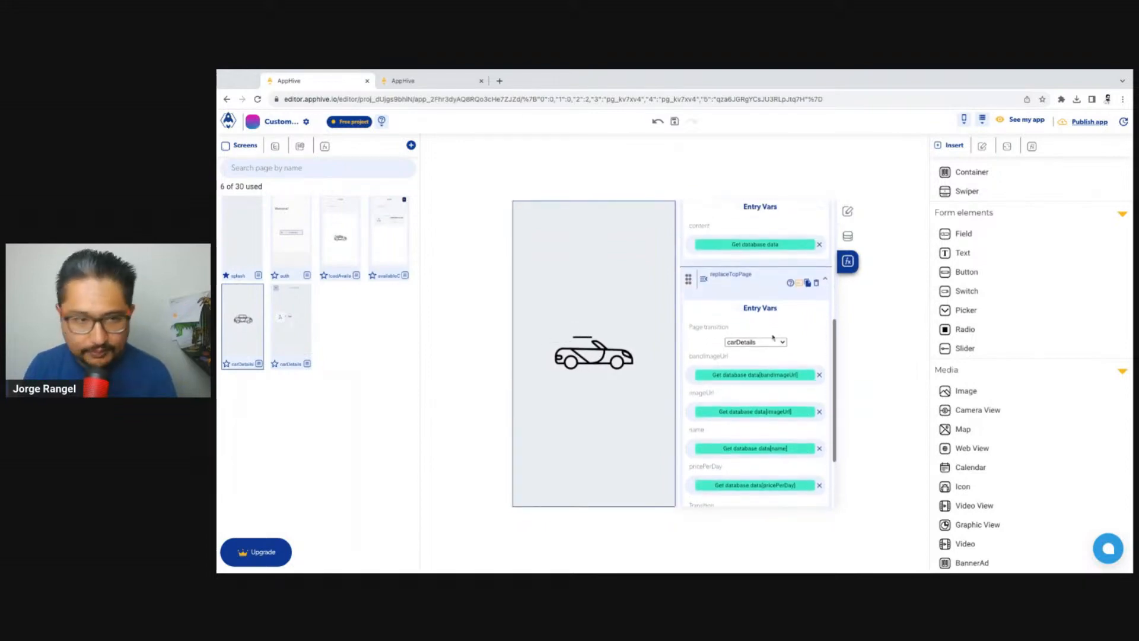
{"action": "left_click", "coordinate": [419, 82]}
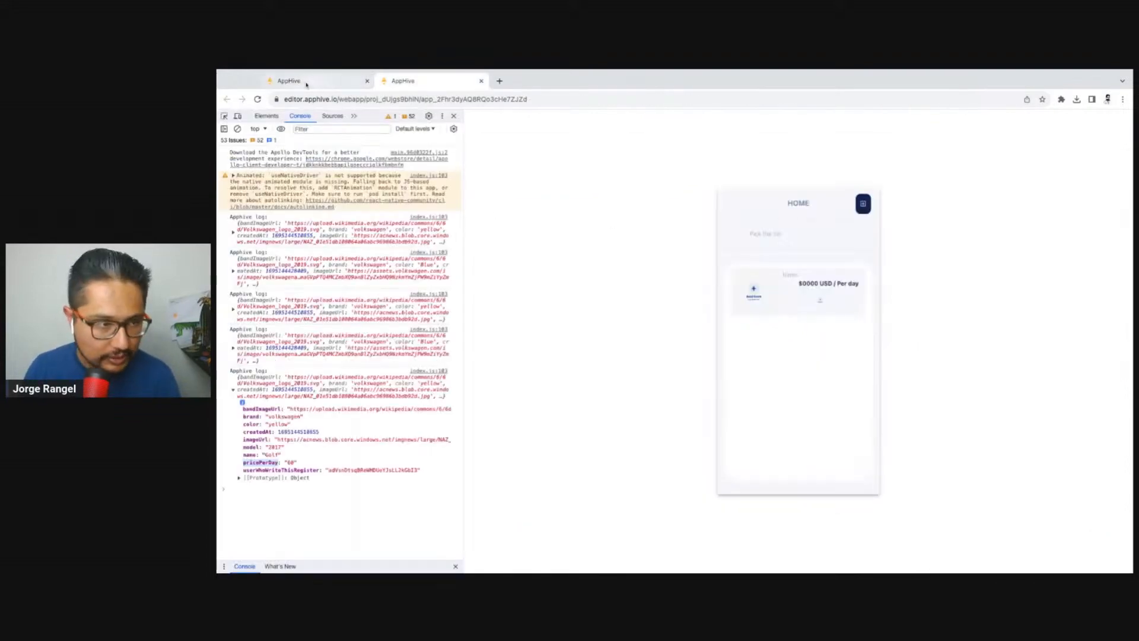
{"action": "left_click", "coordinate": [291, 81]}
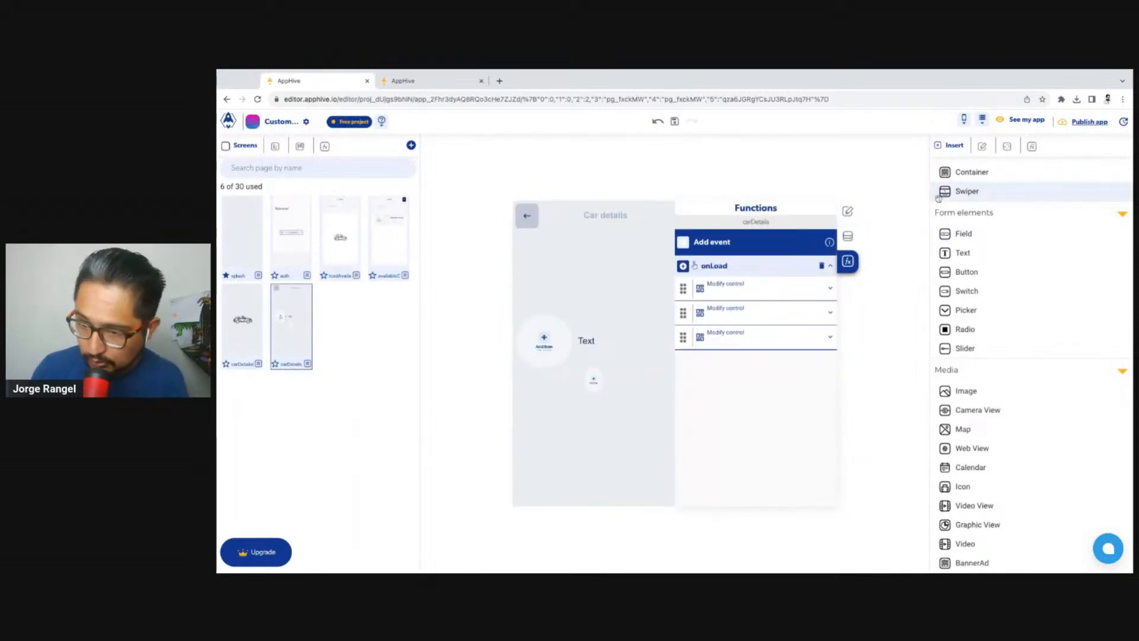
Step: Add a text element below the car name on the carDetails page and set its text colour to a darker blue-grey shade
{"action": "left_click", "coordinate": [982, 255]}
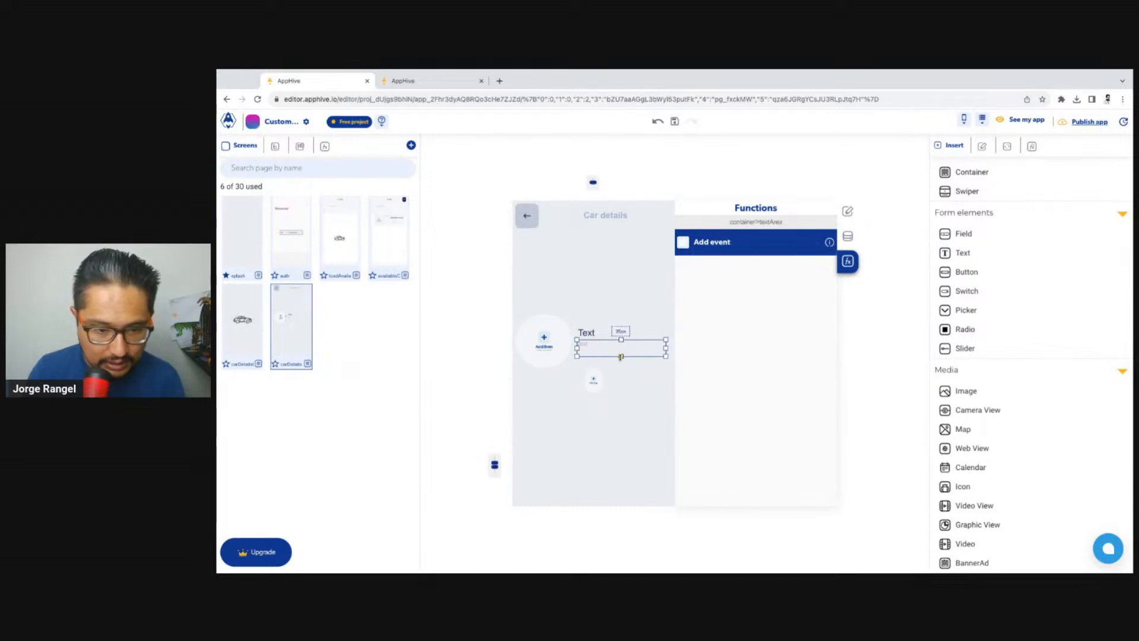
{"action": "left_click", "coordinate": [849, 212]}
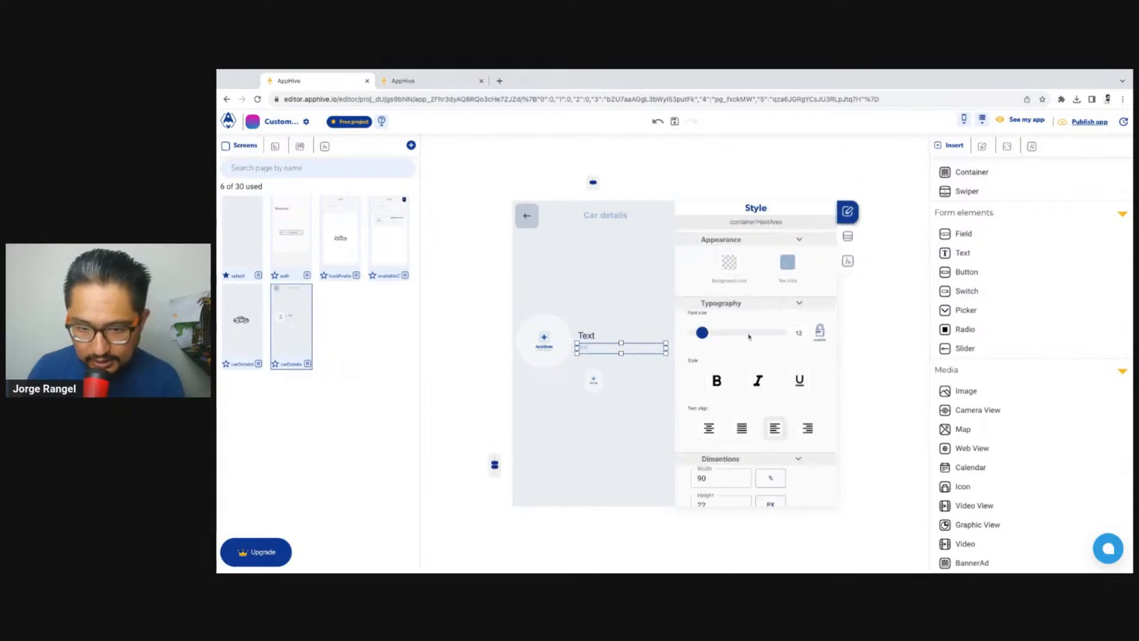
{"action": "left_click", "coordinate": [778, 266]}
{"action": "left_click", "coordinate": [810, 326]}
{"action": "left_click", "coordinate": [821, 330]}
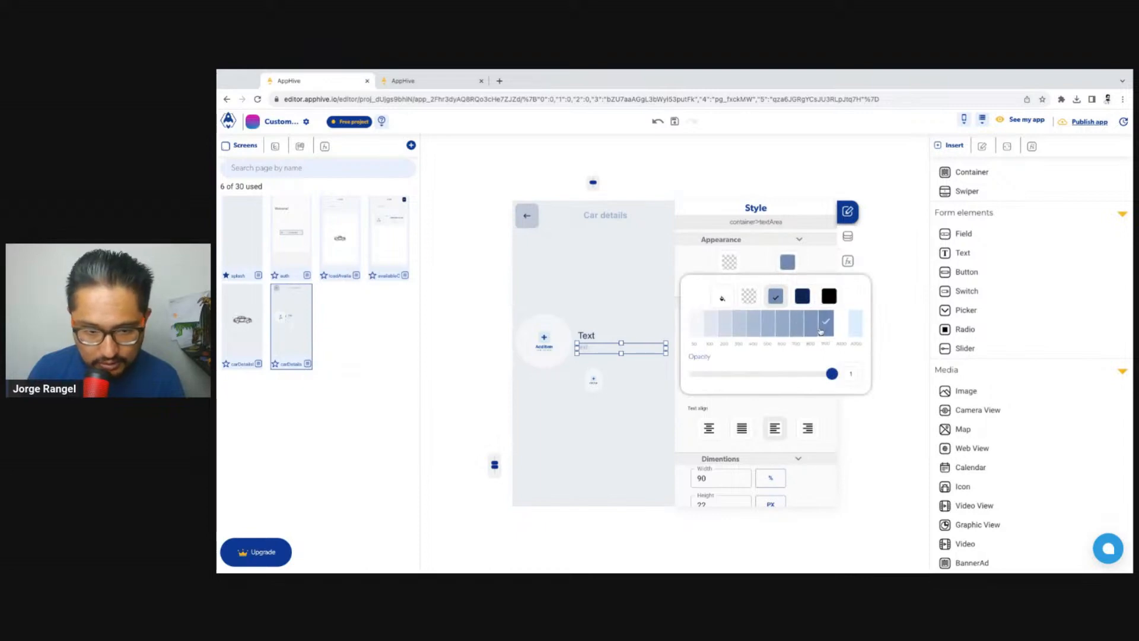
{"action": "left_click", "coordinate": [826, 263]}
Step: Align the new text element's content to the right
{"action": "scroll", "coordinate": [823, 260], "scroll_direction": "down", "scroll_amount": 2}
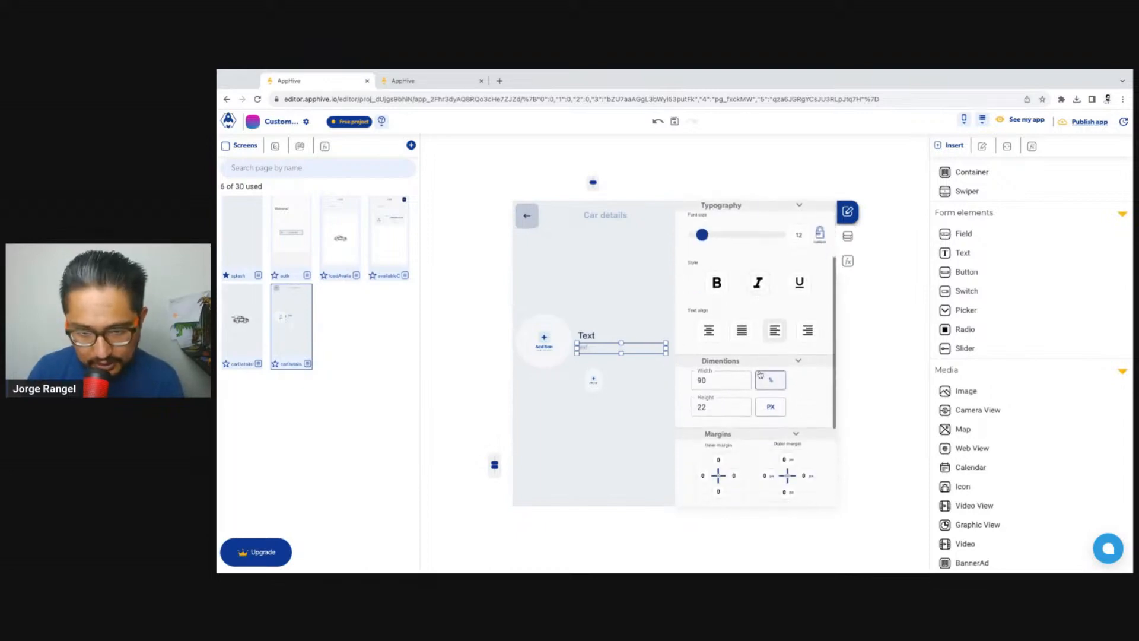
{"action": "scroll", "coordinate": [798, 333], "scroll_direction": "up", "scroll_amount": 1}
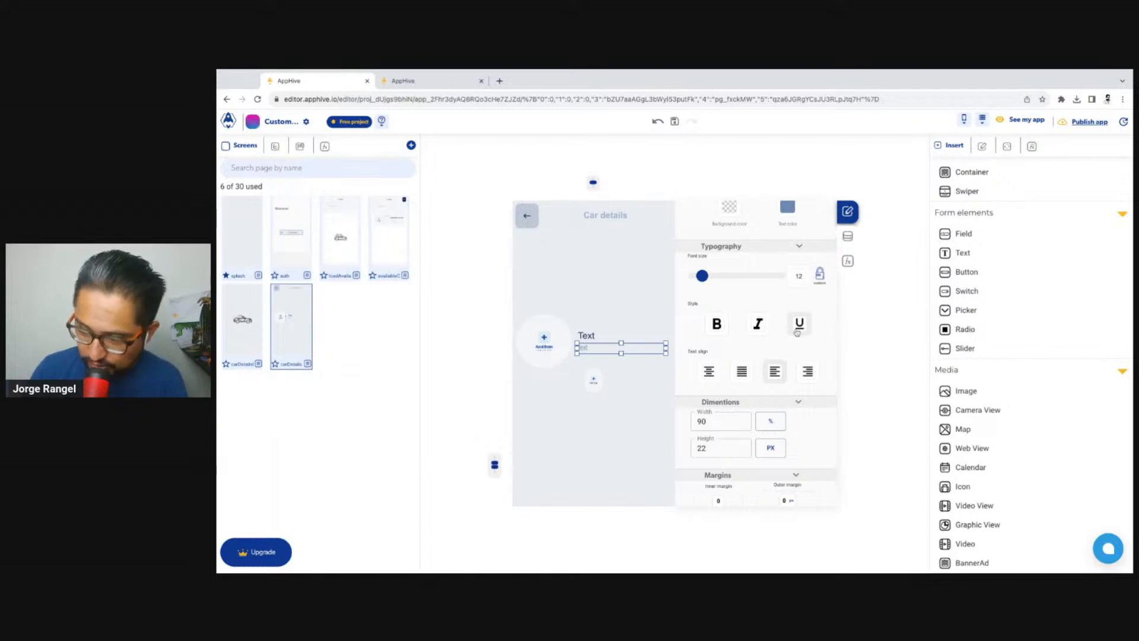
{"action": "left_click_drag", "start_coordinate": [577, 349], "coordinate": [580, 348]}
{"action": "left_click", "coordinate": [808, 377]}
{"action": "left_click", "coordinate": [639, 423]}
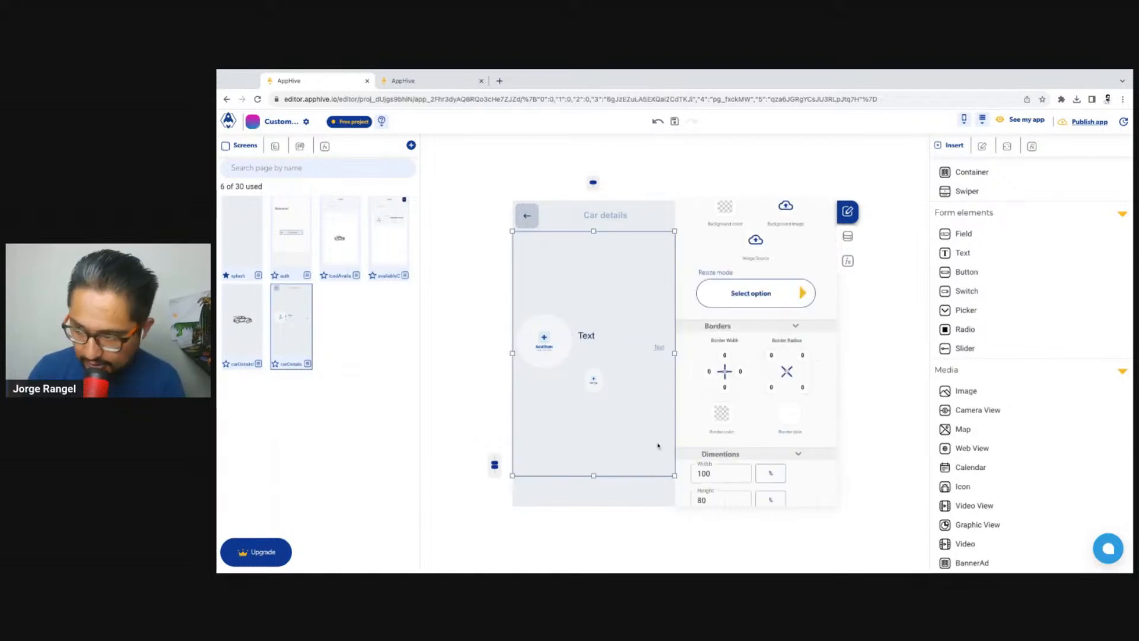
Step: Reload the app preview, open the blue car's details, examine pricePerDay in the logged car object, and reload the preview again
{"action": "left_click", "coordinate": [422, 78]}
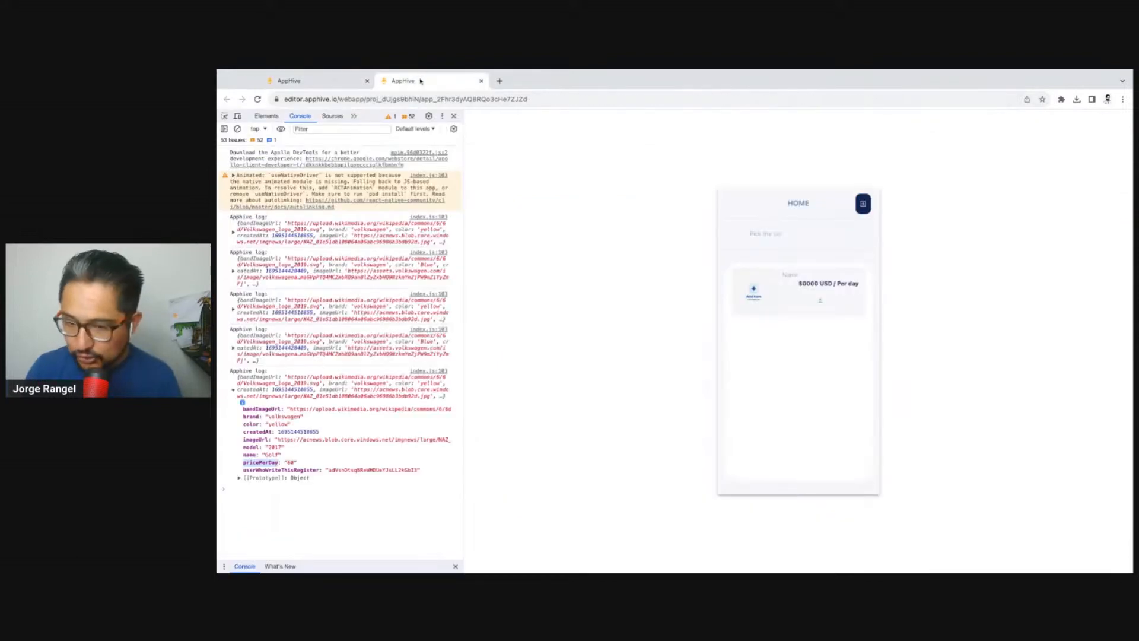
{"action": "left_click", "coordinate": [257, 99]}
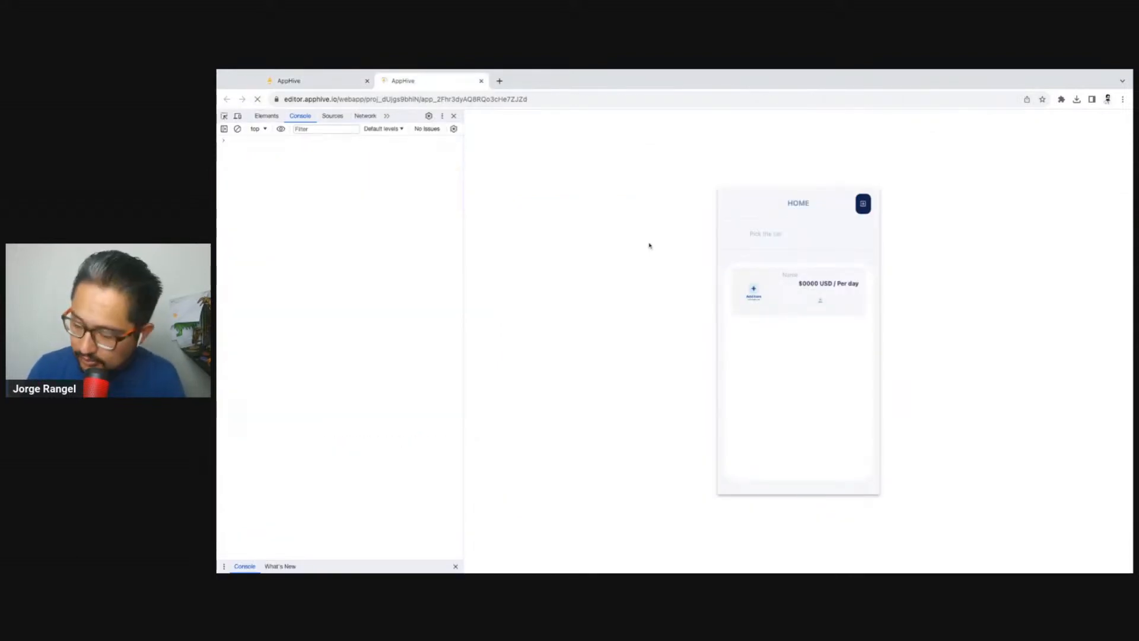
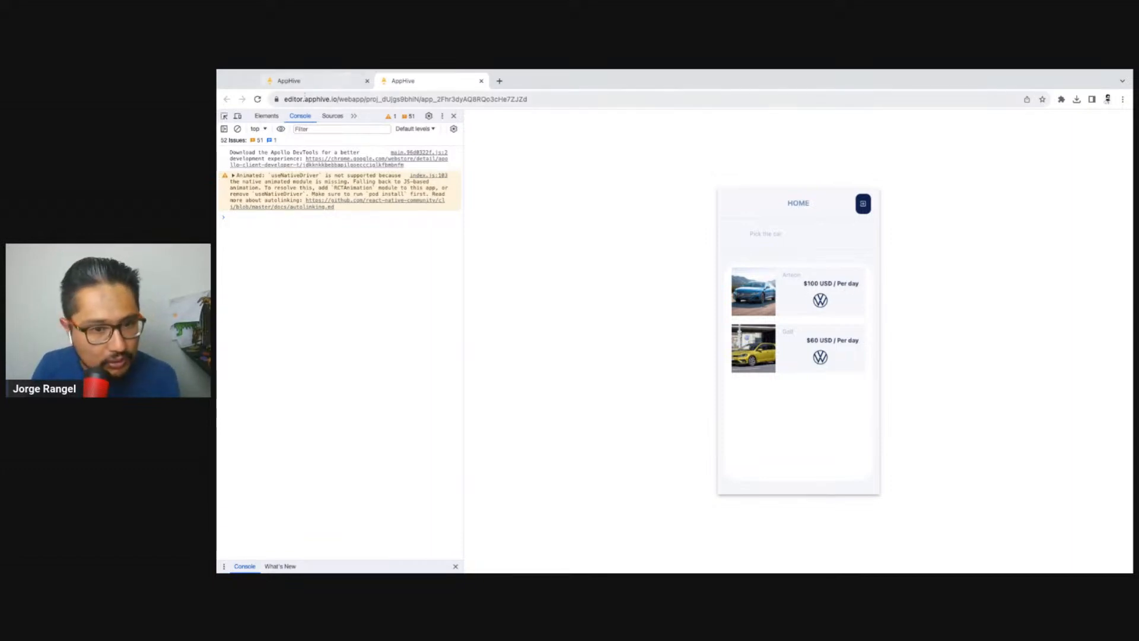
{"action": "left_click", "coordinate": [847, 282]}
{"action": "left_click", "coordinate": [232, 236]}
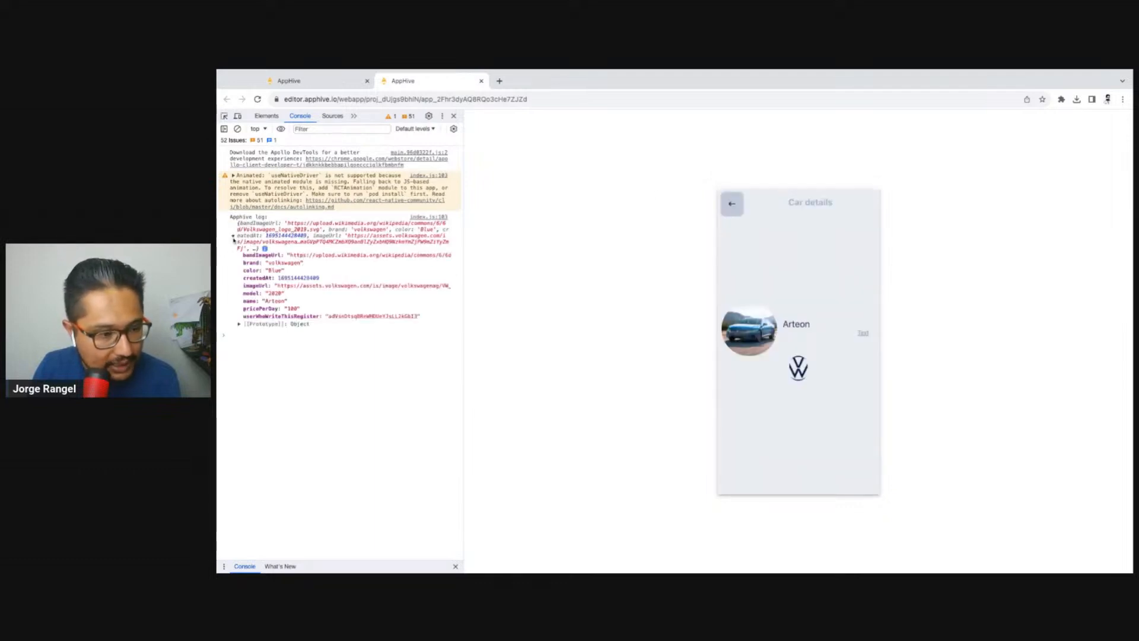
{"action": "left_click_drag", "start_coordinate": [282, 309], "coordinate": [310, 312]}
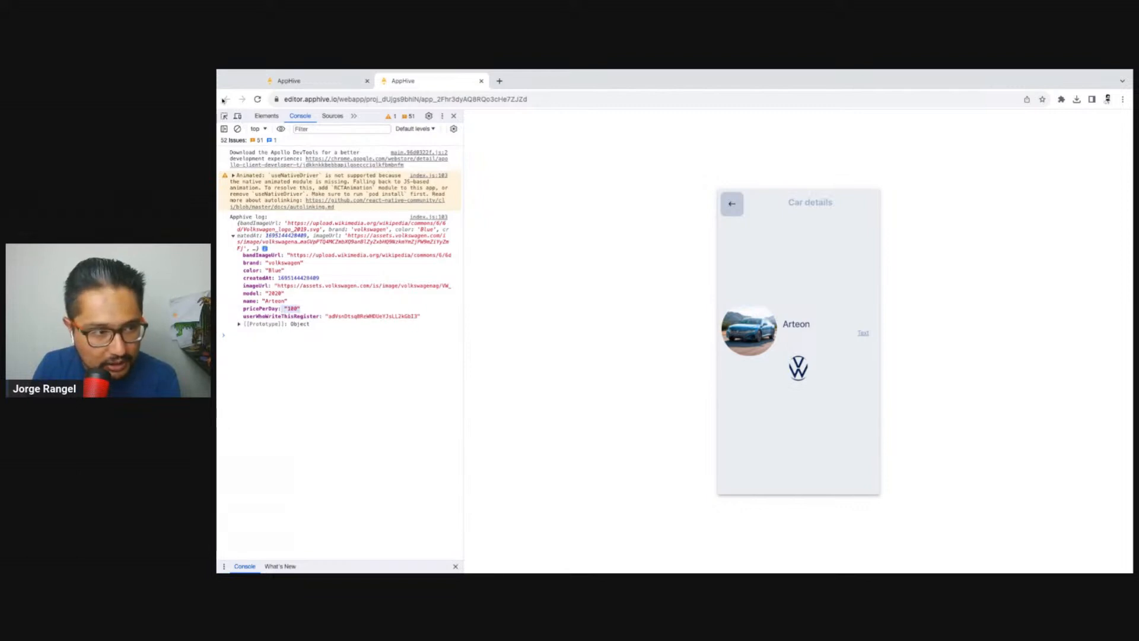
{"action": "left_click", "coordinate": [258, 99]}
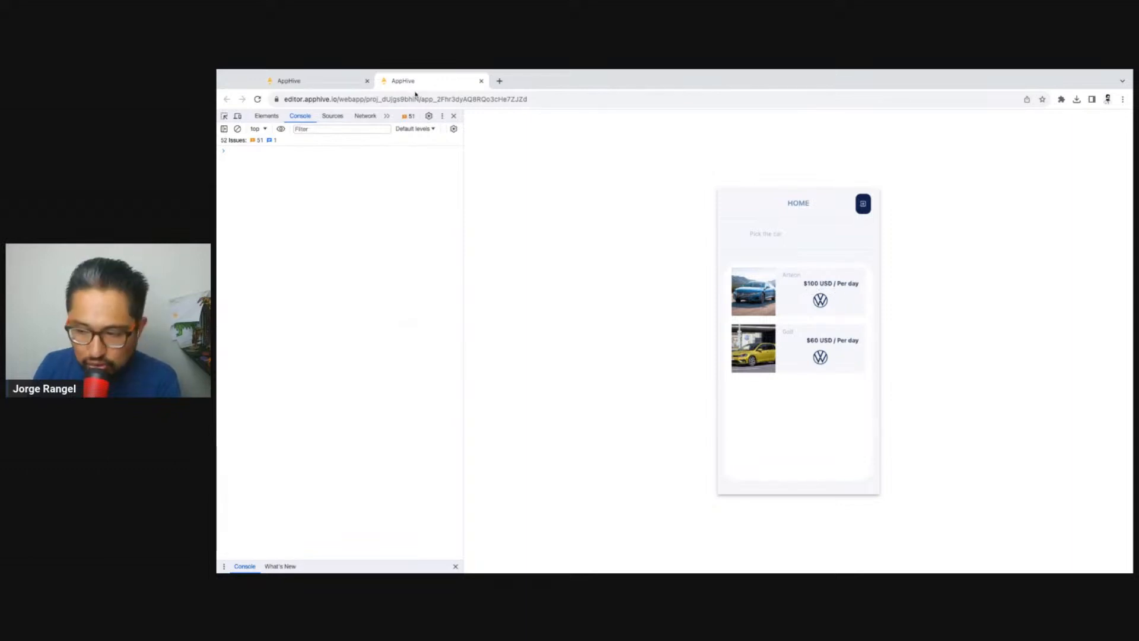
Step: In the editor, open the availableCars list's data and inspect the stringInterpolation function behind the price text
{"action": "left_click", "coordinate": [356, 84]}
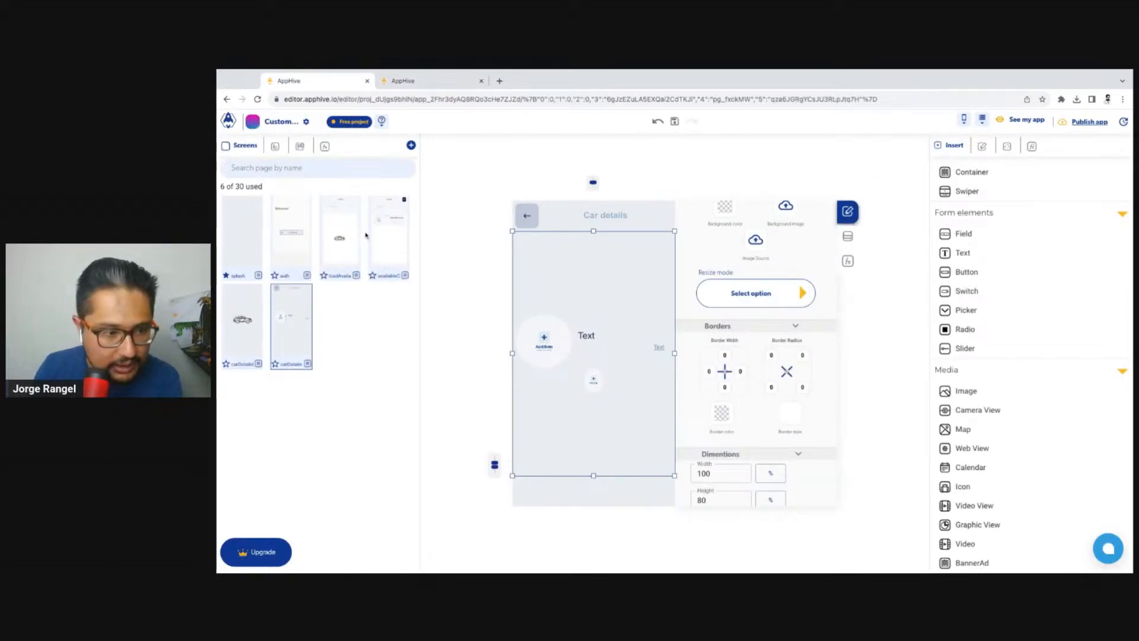
{"action": "left_click", "coordinate": [392, 240]}
{"action": "left_click", "coordinate": [848, 261]}
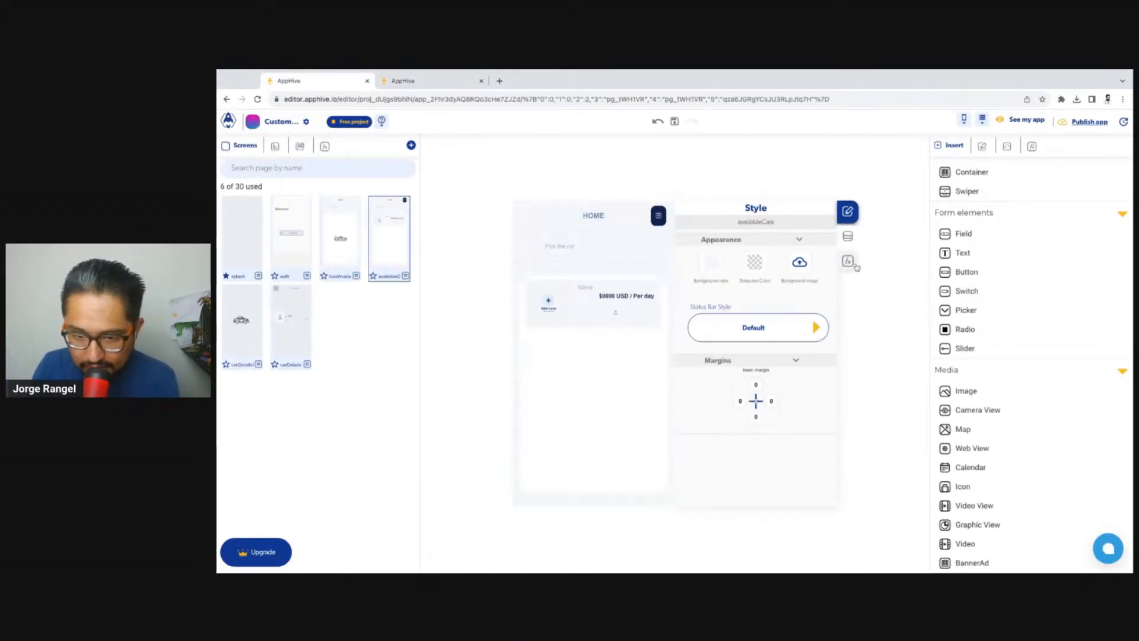
{"action": "left_click", "coordinate": [757, 422]}
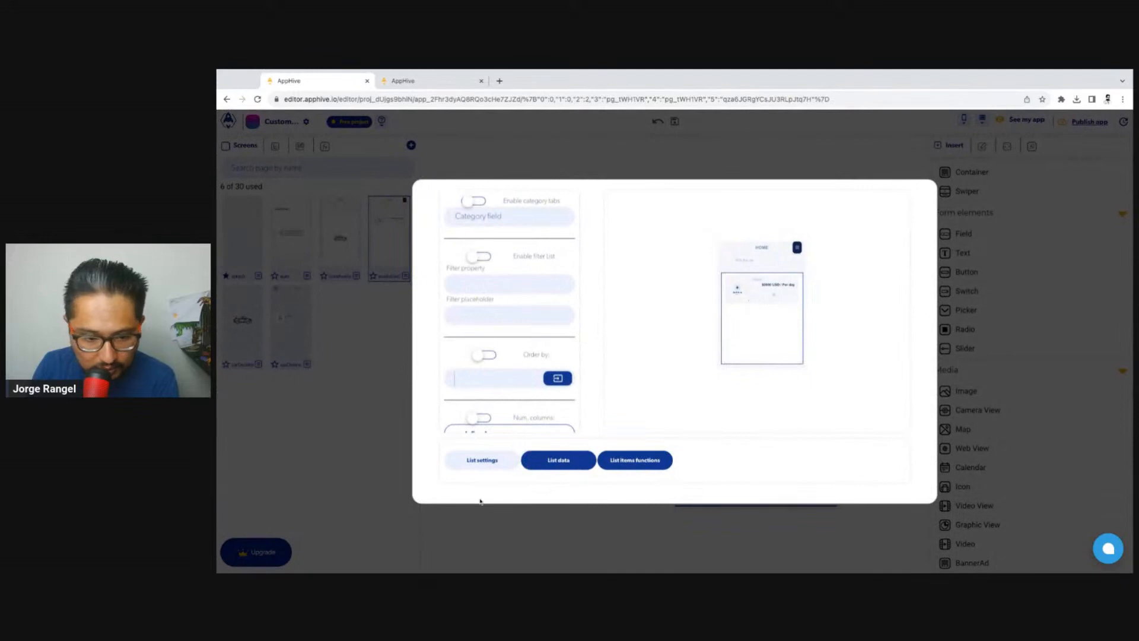
{"action": "left_click", "coordinate": [548, 468]}
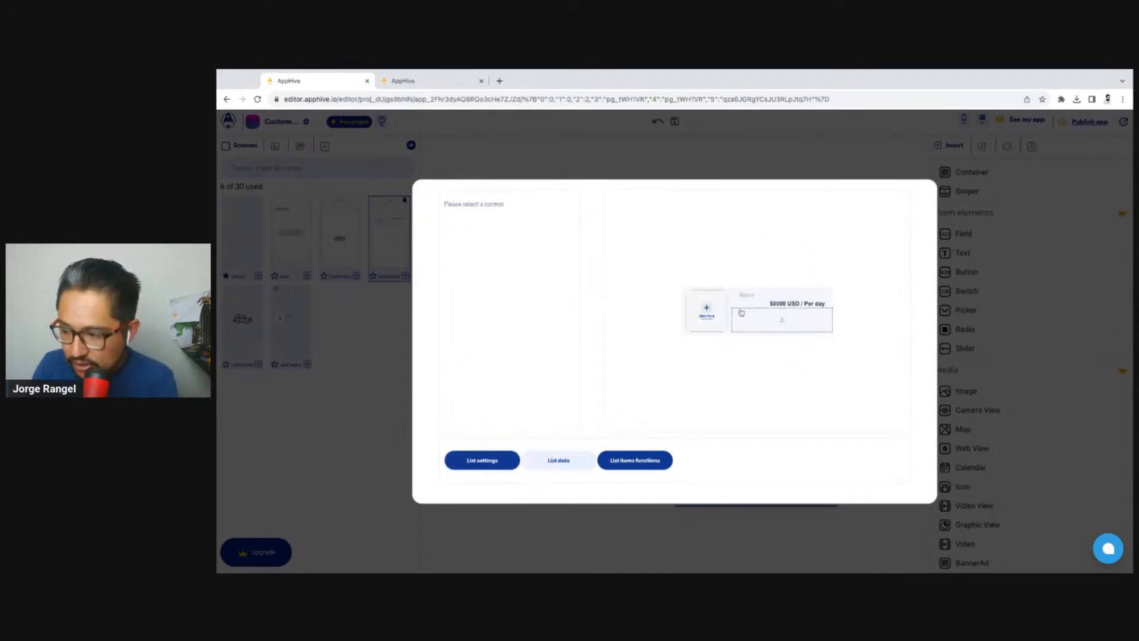
{"action": "left_click", "coordinate": [802, 305]}
{"action": "left_click", "coordinate": [559, 219]}
{"action": "left_click", "coordinate": [477, 285]}
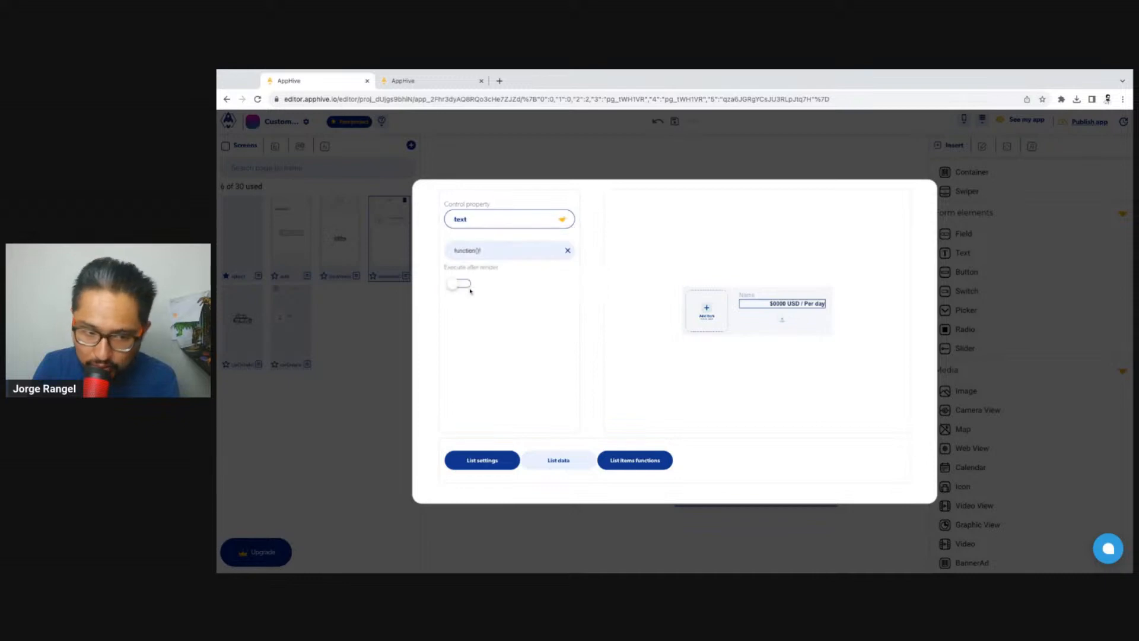
{"action": "left_click", "coordinate": [469, 256]}
{"action": "left_click", "coordinate": [469, 275]}
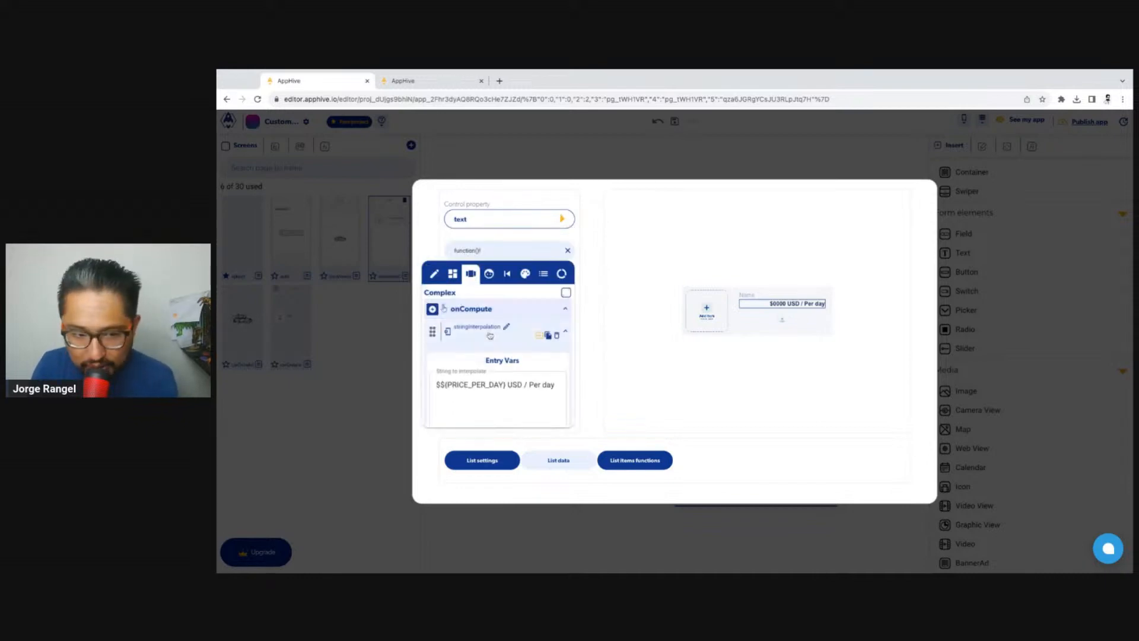
{"action": "left_click", "coordinate": [566, 293]}
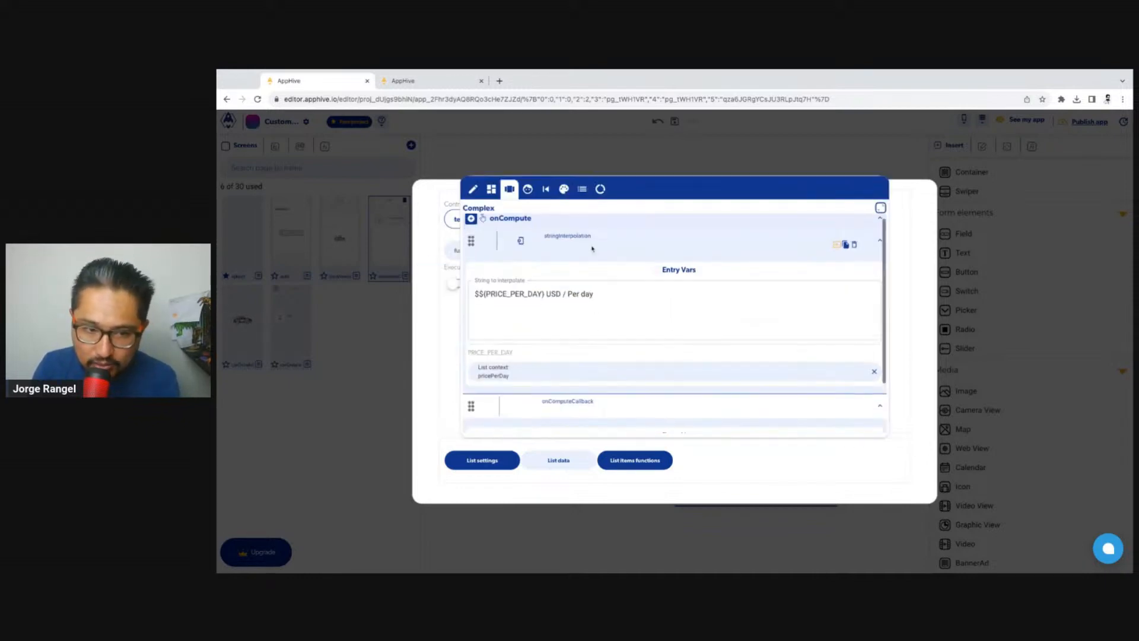
{"action": "left_click", "coordinate": [612, 301]}
{"action": "key", "text": "Escape"}
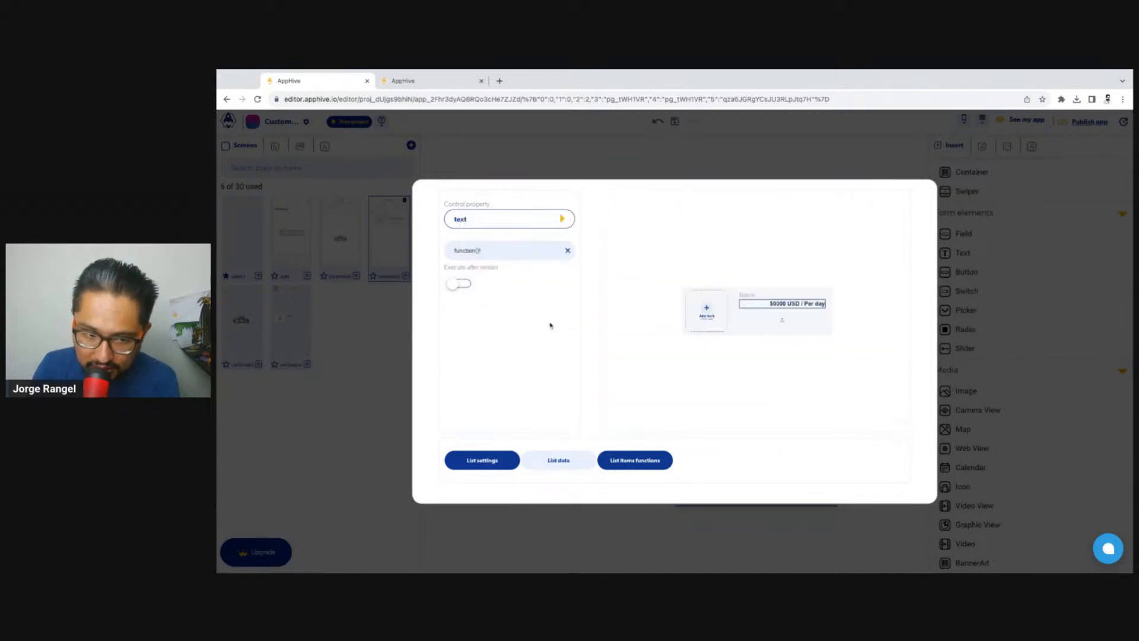
Step: Copy the "$${PRICE_PER_DAY} USD / Per day" string from the price text's function, review its onComputeCallback return value, and close the list settings
{"action": "left_click", "coordinate": [479, 254]}
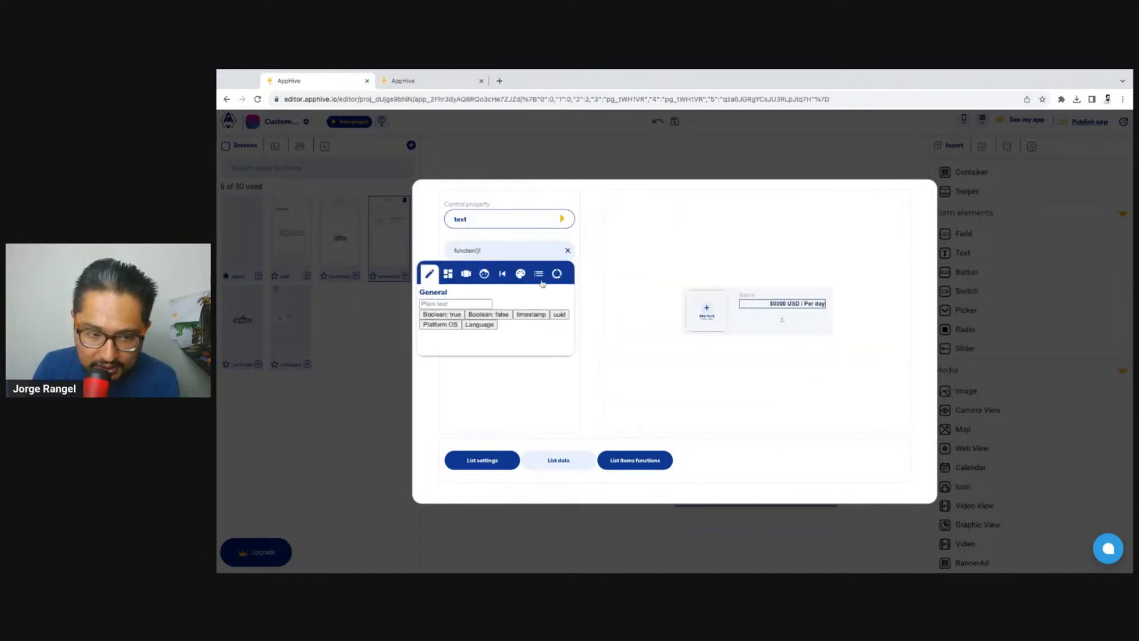
{"action": "left_click", "coordinate": [466, 276]}
{"action": "left_click", "coordinate": [560, 298]}
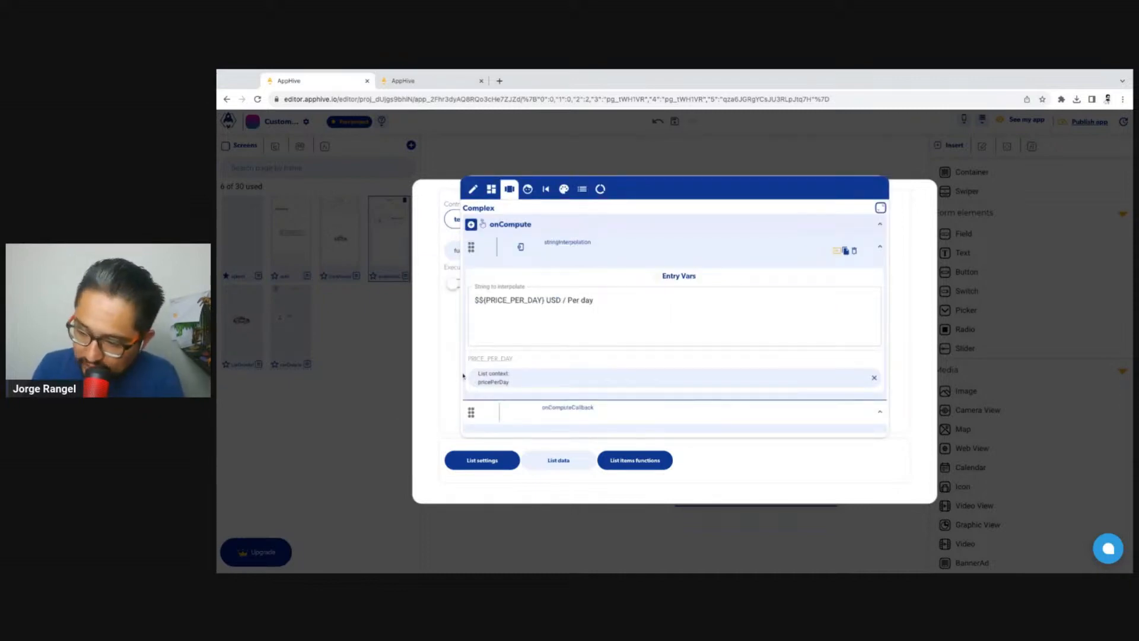
{"action": "left_click_drag", "start_coordinate": [610, 299], "coordinate": [479, 300]}
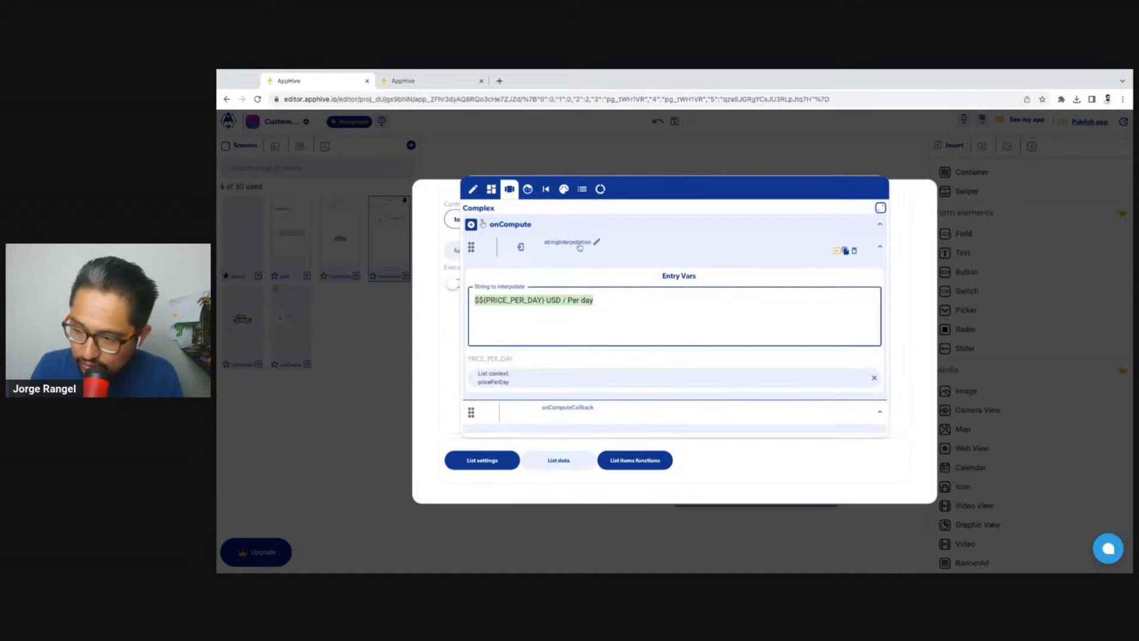
{"action": "scroll", "coordinate": [579, 247], "scroll_direction": "down", "scroll_amount": 1}
{"action": "scroll", "coordinate": [617, 379], "scroll_direction": "down", "scroll_amount": 2}
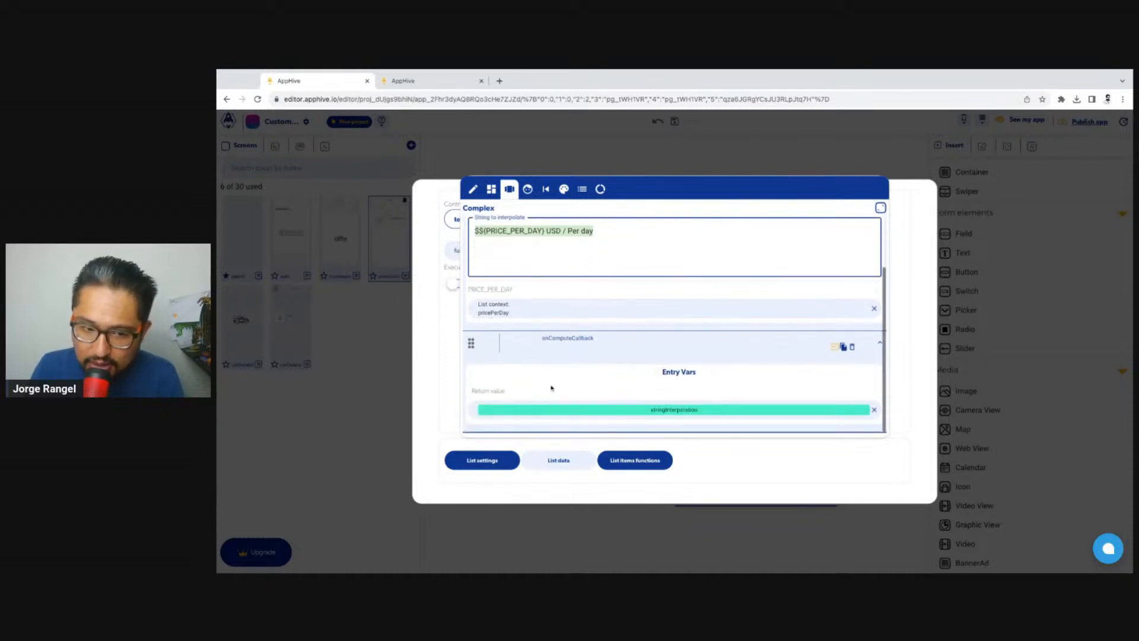
{"action": "left_click", "coordinate": [923, 297]}
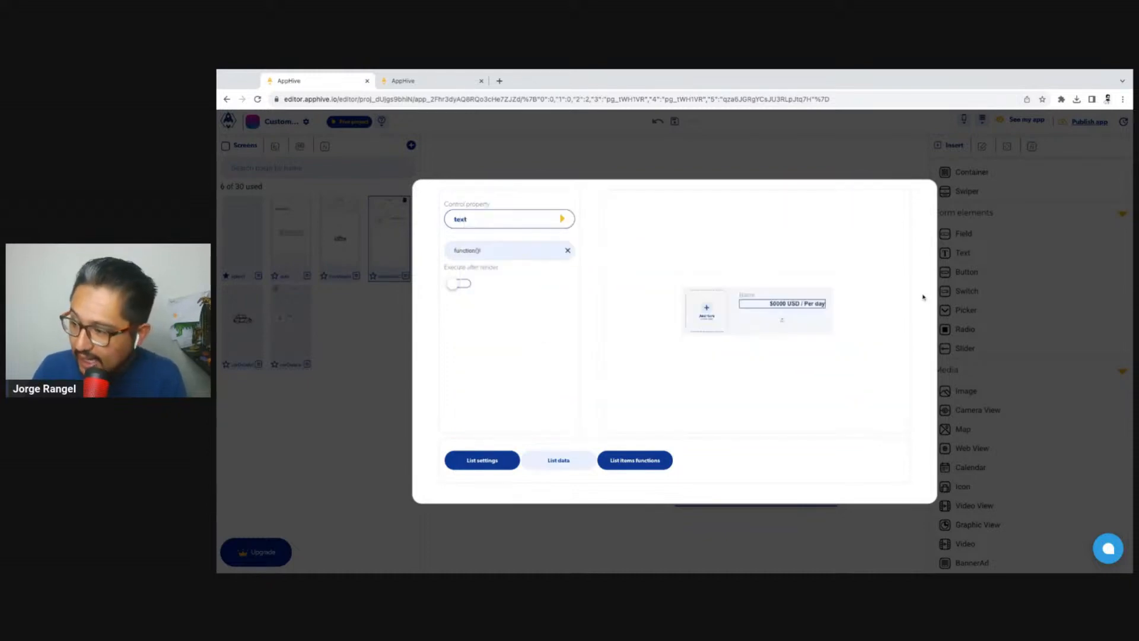
{"action": "left_click", "coordinate": [847, 141]}
Step: Add a codeCompute function to the carDetails page's onLoad event, with the page data pricePerDay as its args
{"action": "left_click", "coordinate": [291, 333]}
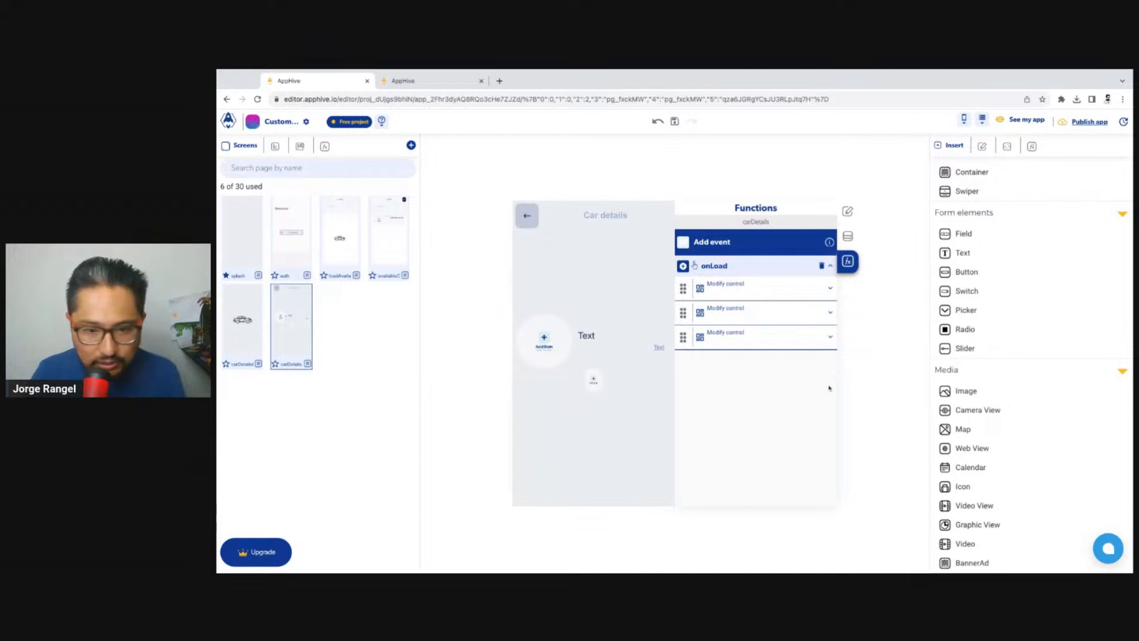
{"action": "left_click", "coordinate": [683, 266]}
{"action": "type", "text": "codeCo"}
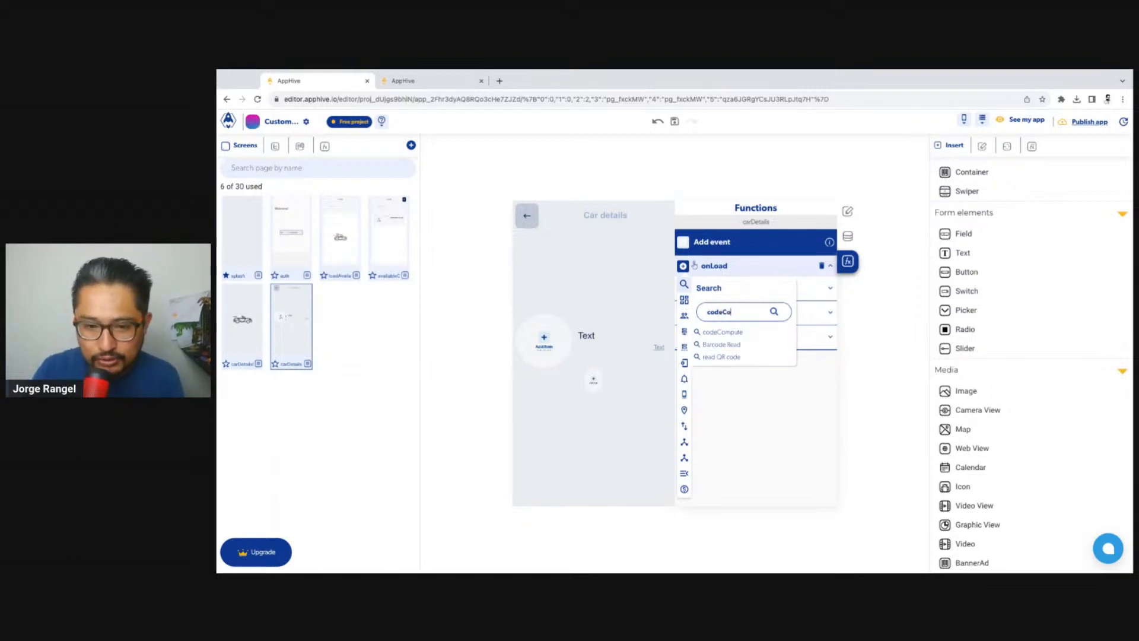
{"action": "left_click", "coordinate": [722, 332]}
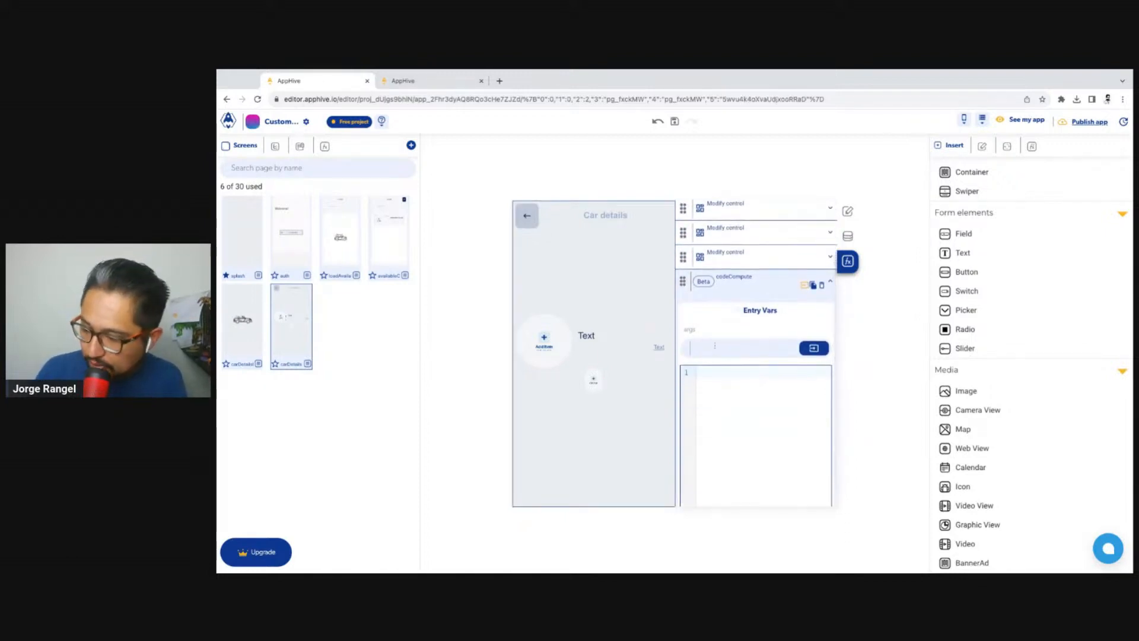
{"action": "left_click", "coordinate": [814, 348]}
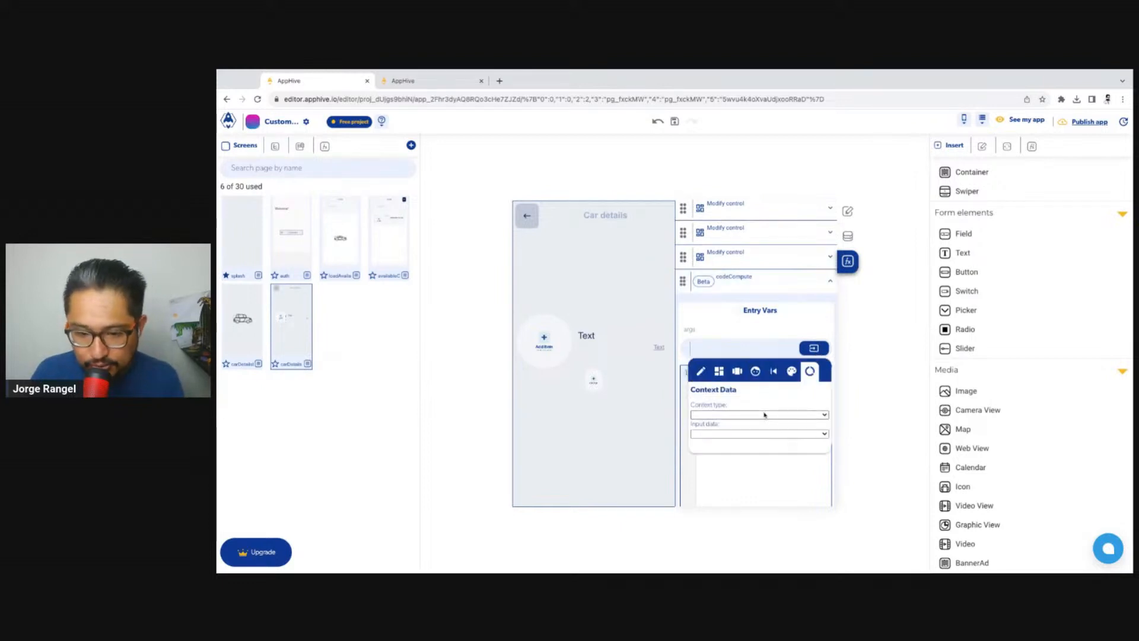
{"action": "left_click", "coordinate": [752, 431]}
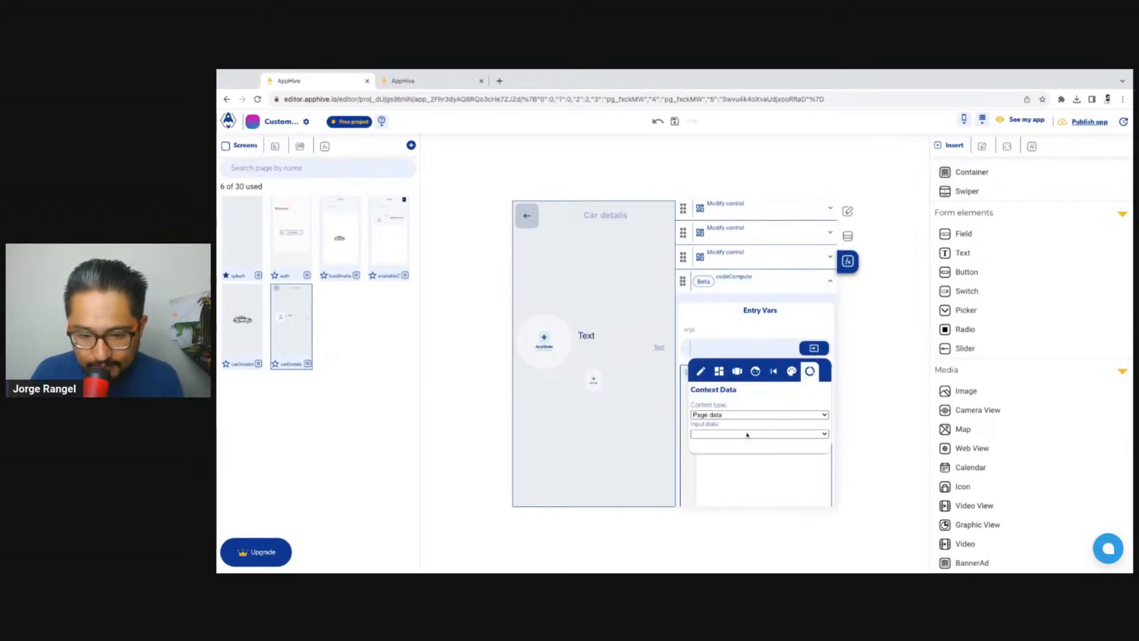
{"action": "left_click", "coordinate": [750, 434]}
{"action": "type", "text": "$${PRICE_PER_DAY} USD / Per day"}
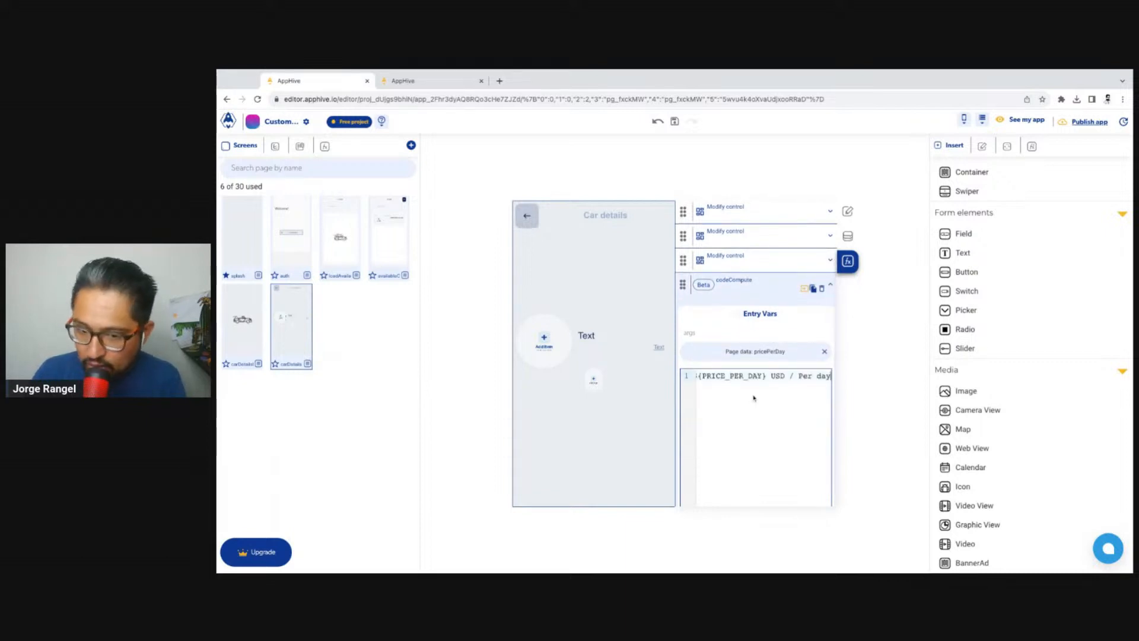
{"action": "scroll", "coordinate": [714, 383], "scroll_direction": "right", "scroll_amount": 1}
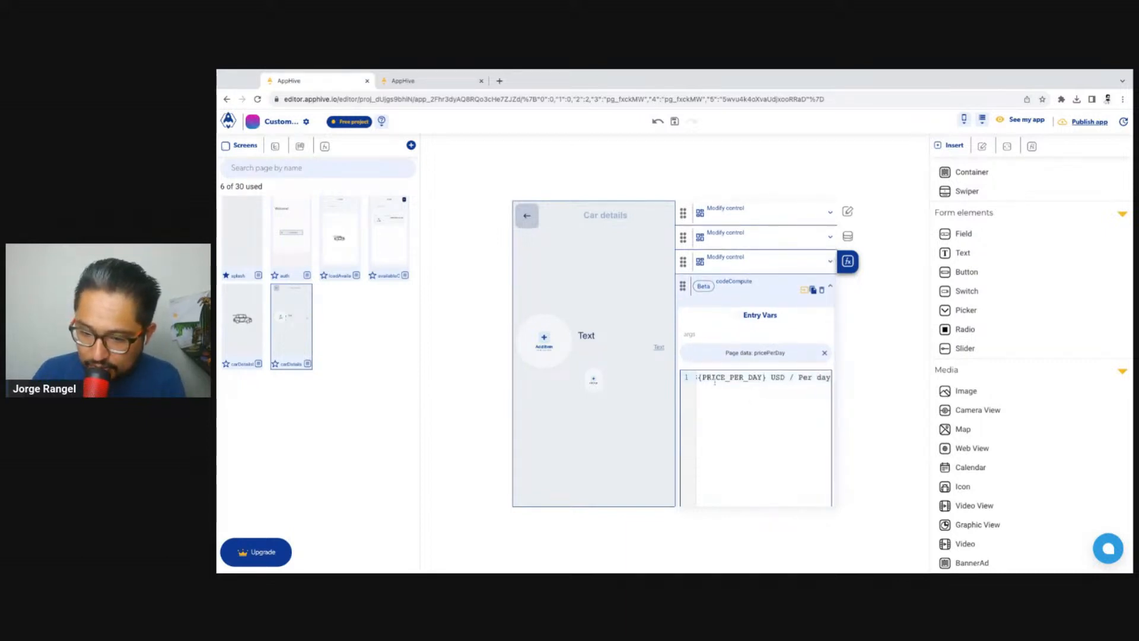
{"action": "left_click_drag", "start_coordinate": [830, 378], "coordinate": [698, 378]}
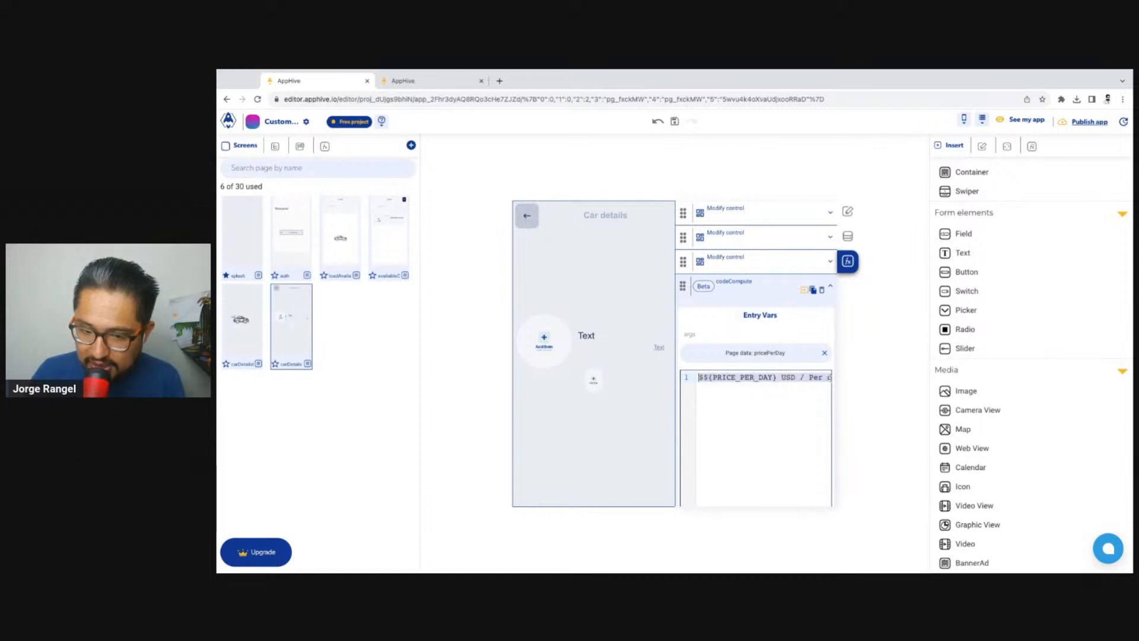
{"action": "key", "text": "BackSpace"}
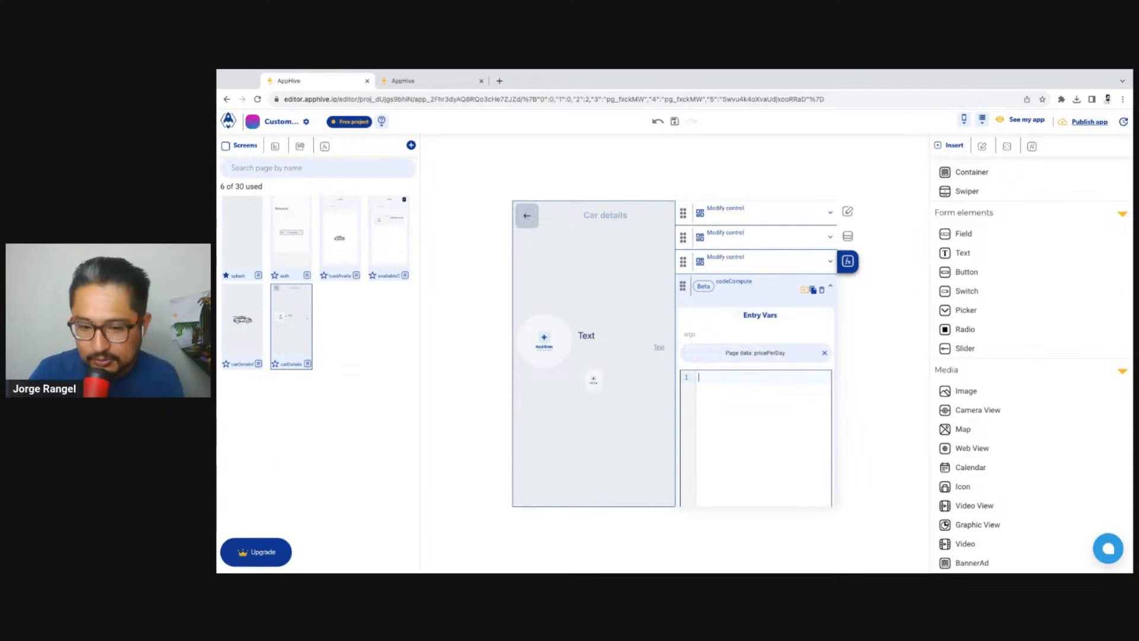
{"action": "scroll", "coordinate": [748, 421], "scroll_direction": "down", "scroll_amount": 1}
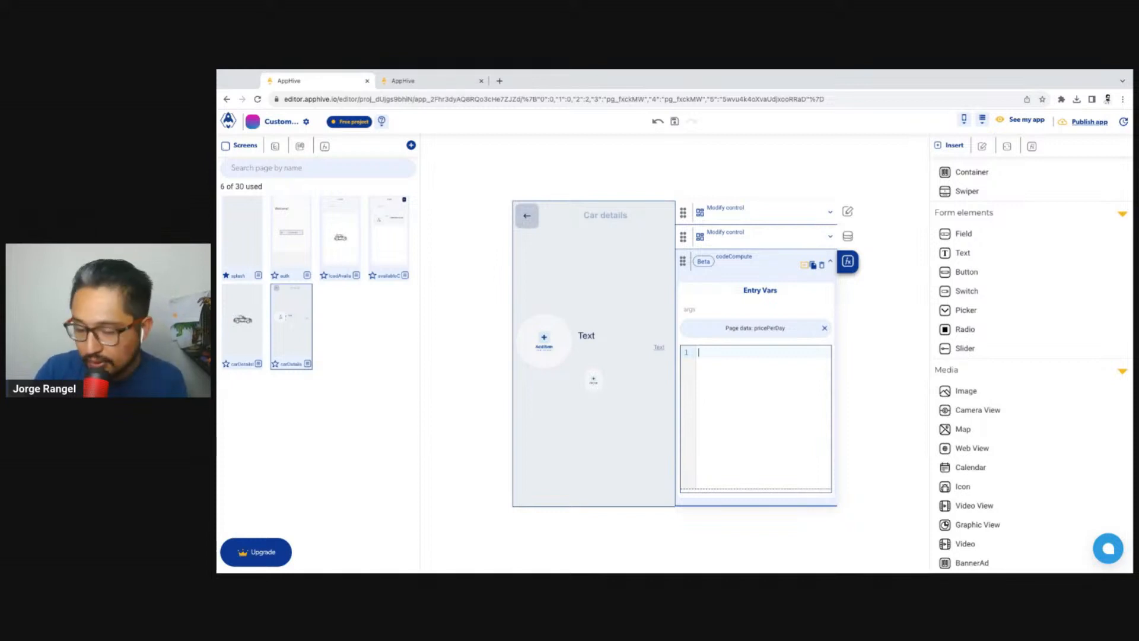
Step: Write the codeCompute code so it returns the template string `${args} USD / Per day`
{"action": "type", "text": "return ``"}
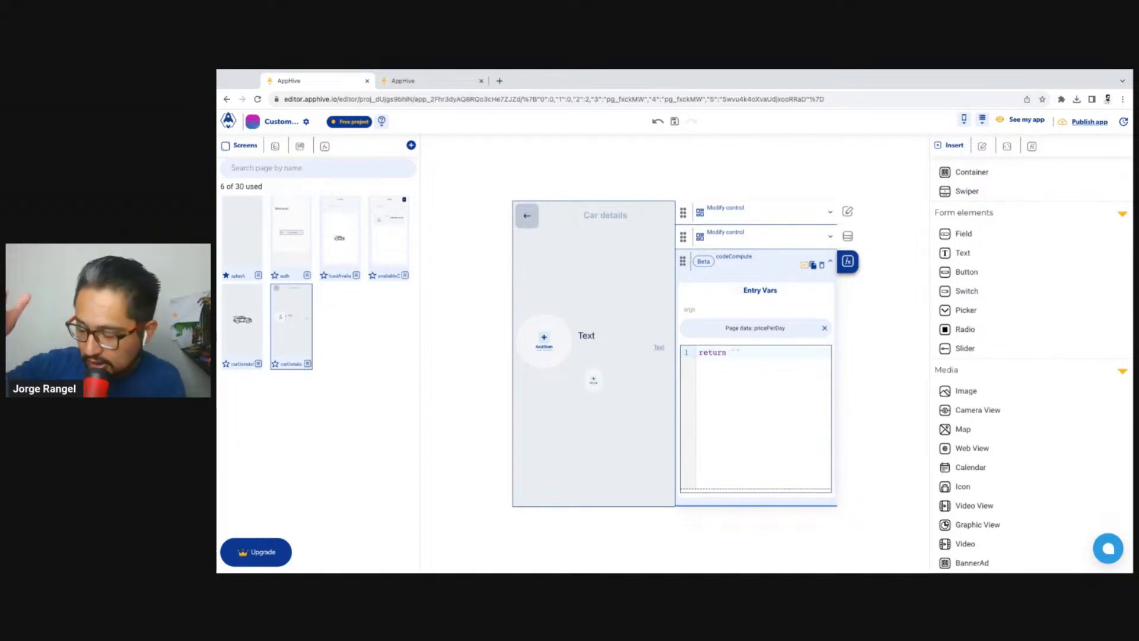
{"action": "type", "text": "$${PRICE_PER_DAY} USD"}
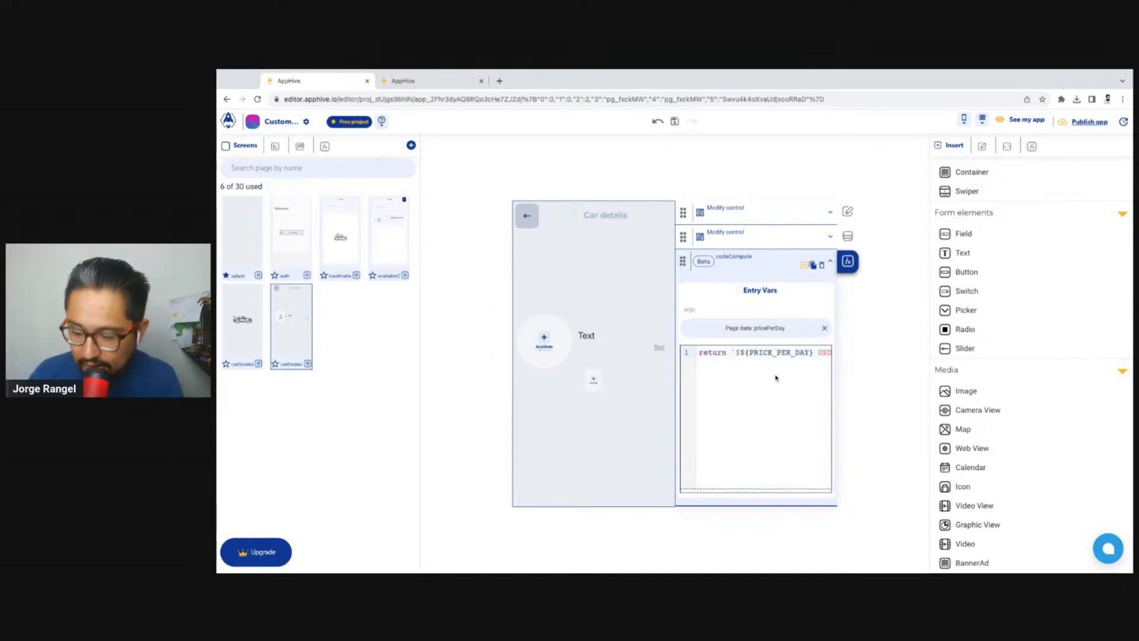
{"action": "left_click", "coordinate": [740, 352]}
{"action": "key", "text": "BackSpace"}
{"action": "double_click", "coordinate": [780, 353]}
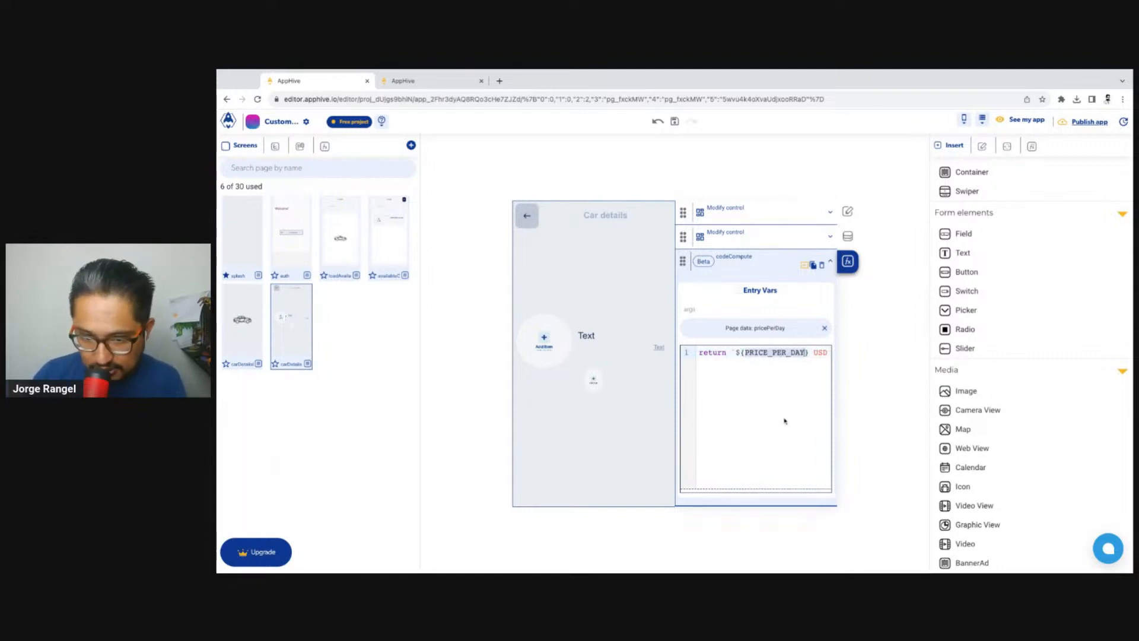
{"action": "type", "text": "args"}
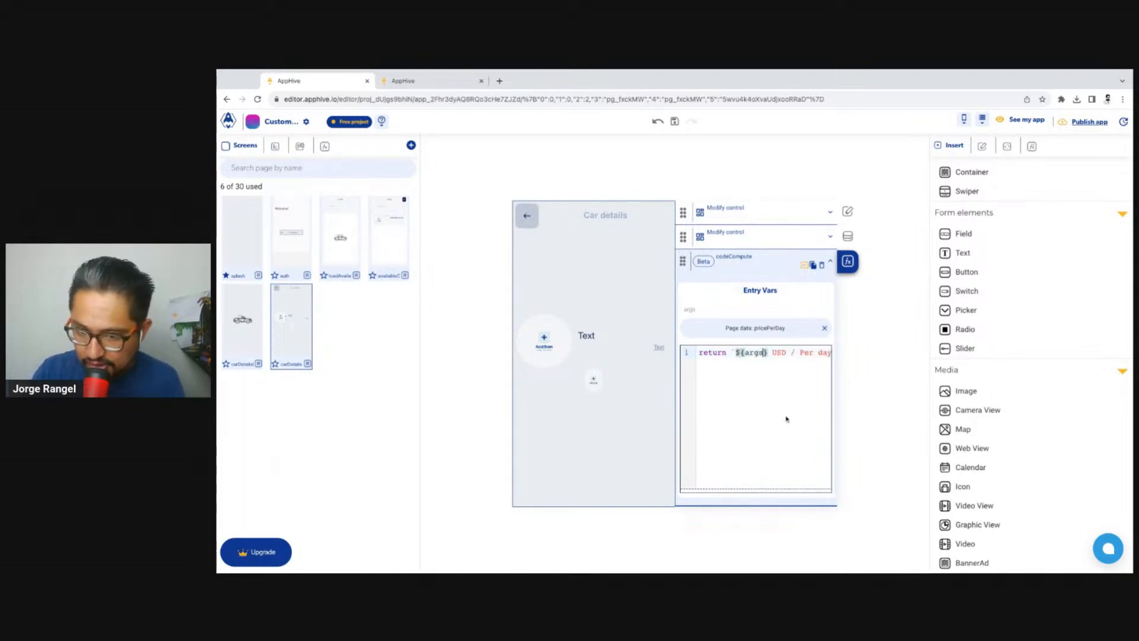
{"action": "double_click", "coordinate": [757, 354]}
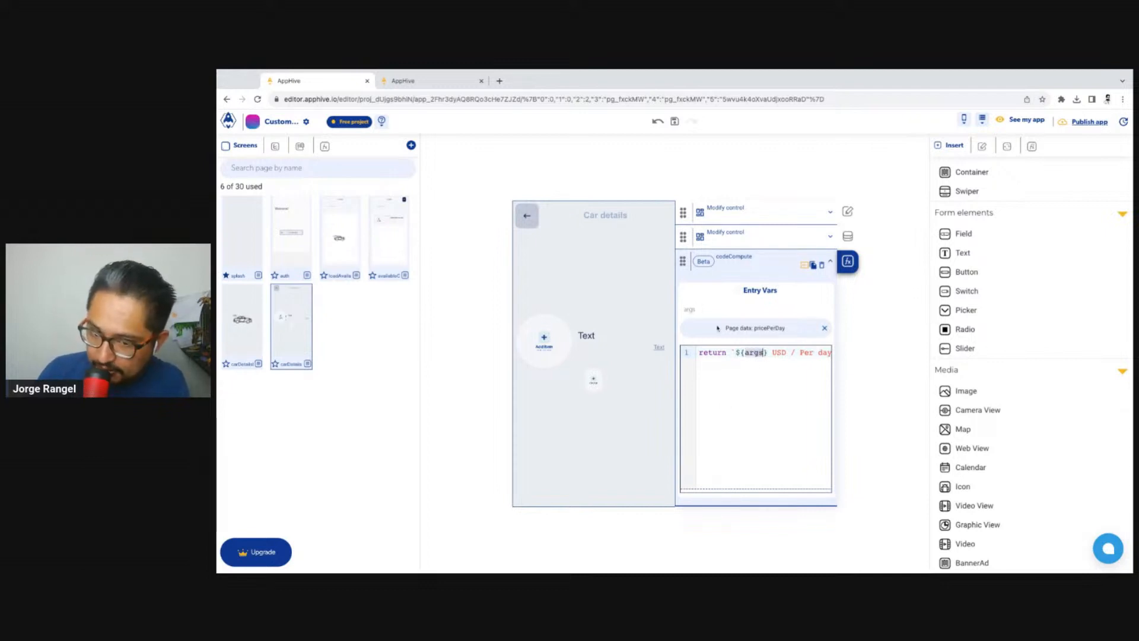
{"action": "scroll", "coordinate": [772, 374], "scroll_direction": "right", "scroll_amount": 1}
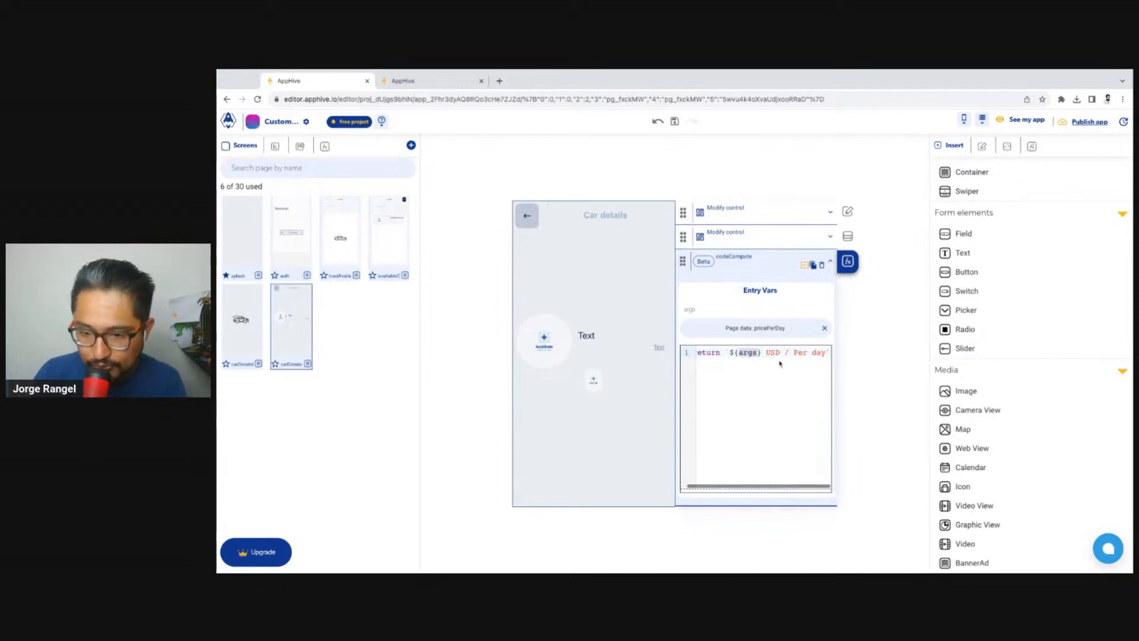
{"action": "left_click", "coordinate": [795, 353]}
{"action": "scroll", "coordinate": [795, 353], "scroll_direction": "left", "scroll_amount": 1}
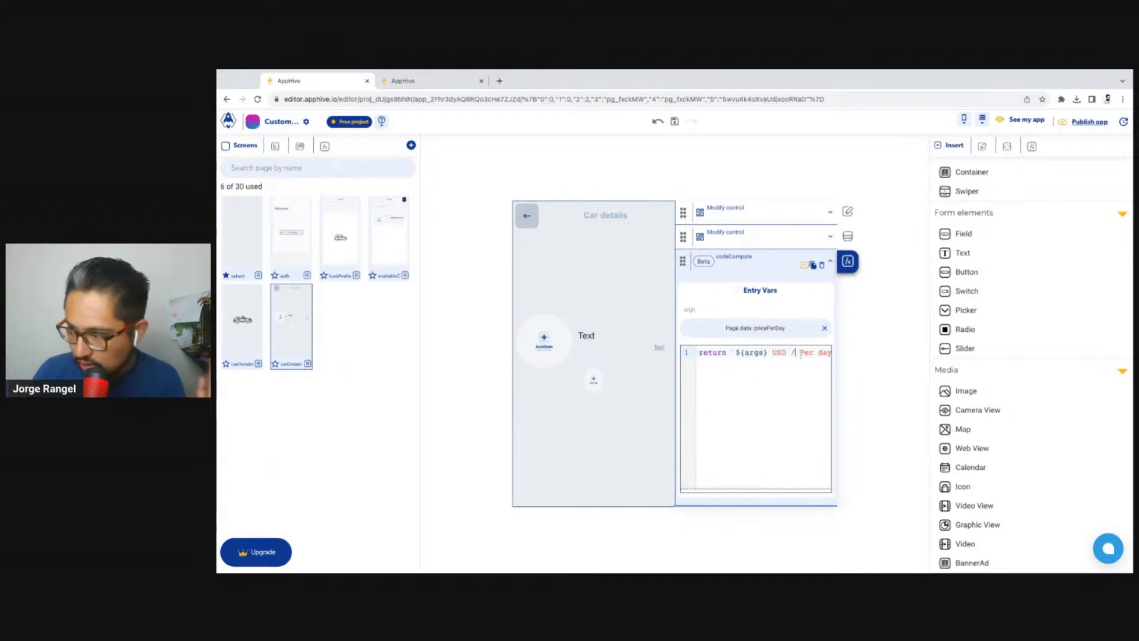
Step: Collapse the codeCompute function and name its output interpolationPrice
{"action": "left_click", "coordinate": [830, 261]}
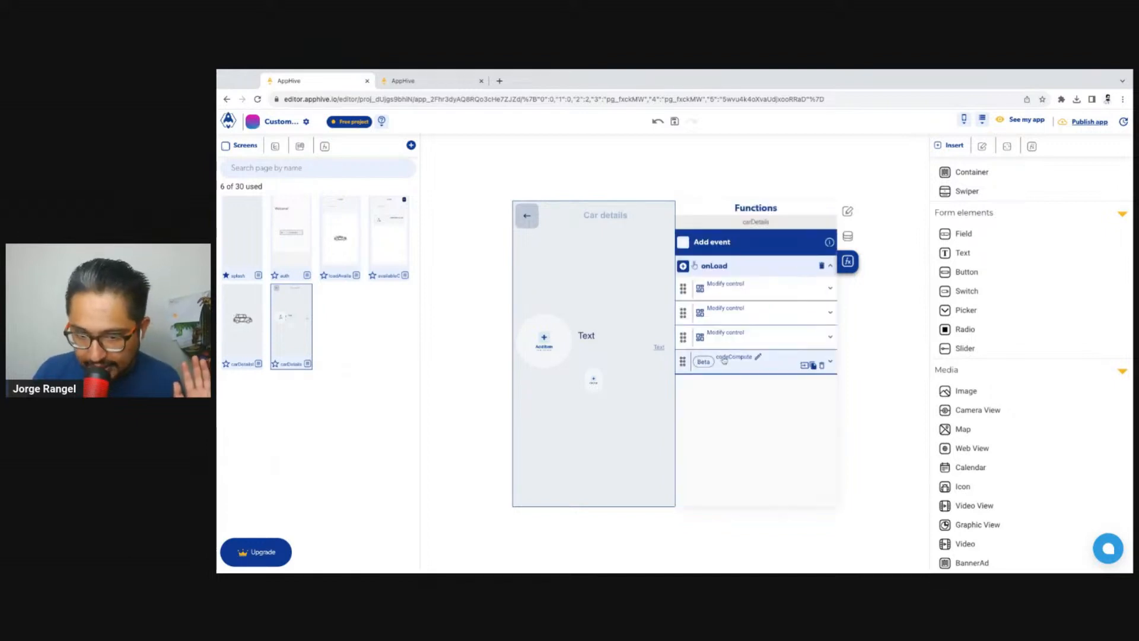
{"action": "left_click", "coordinate": [804, 366]}
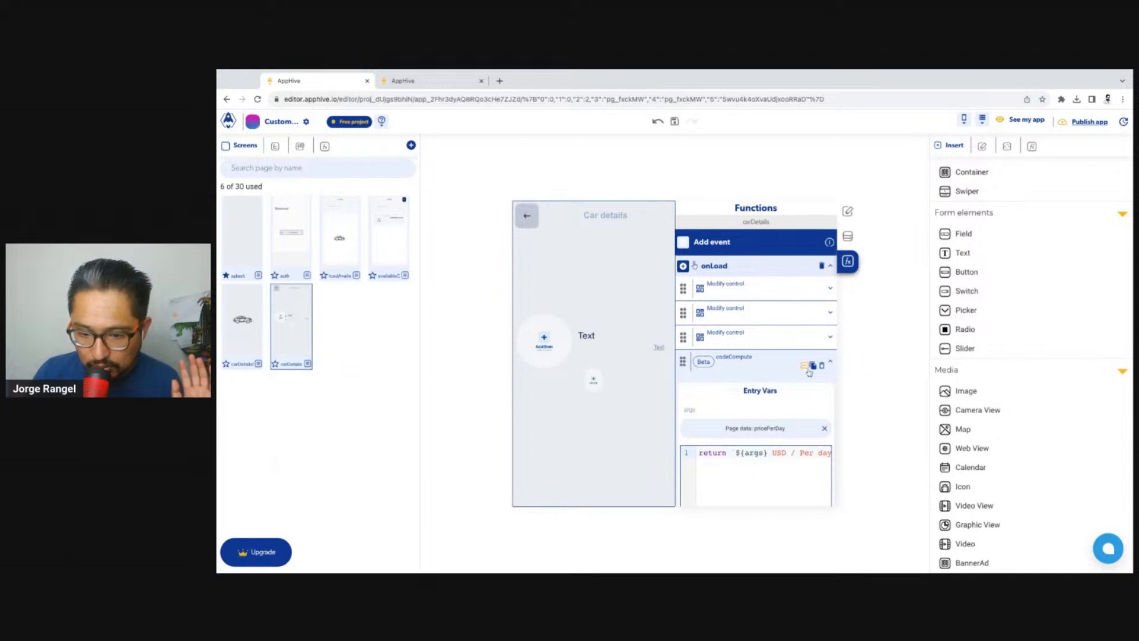
{"action": "left_click", "coordinate": [805, 367]}
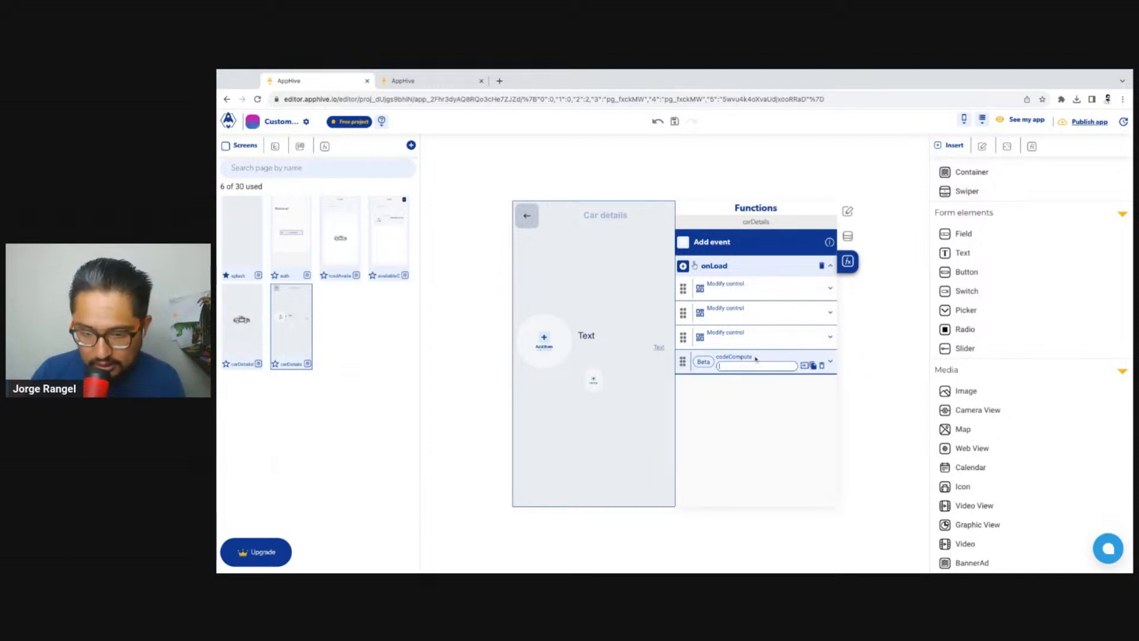
{"action": "type", "text": "interpolatio"}
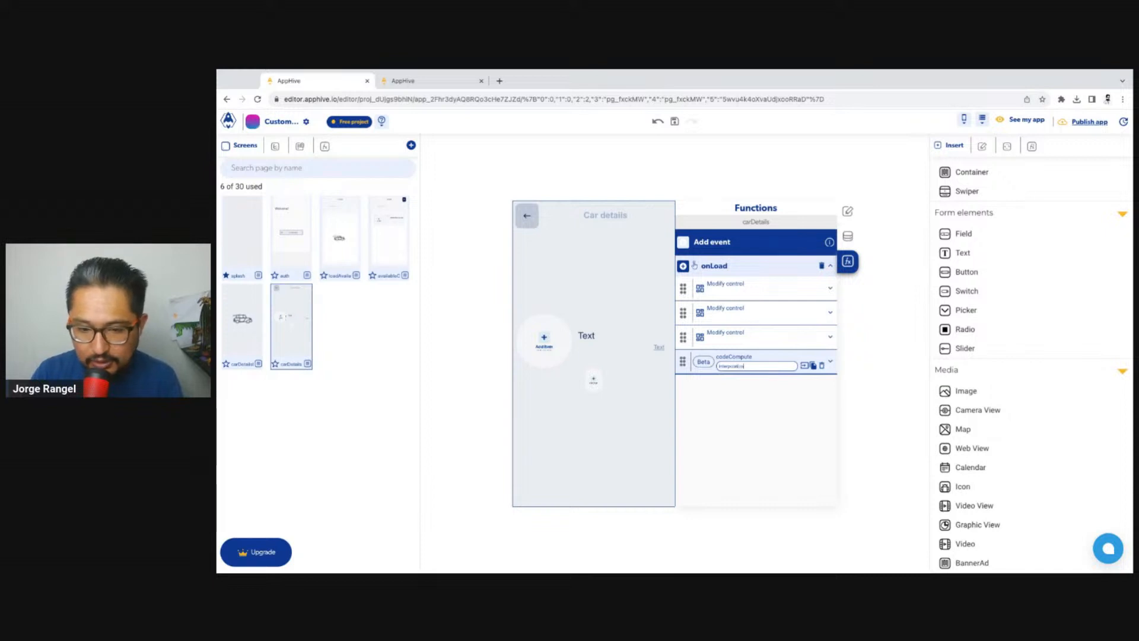
{"action": "left_click", "coordinate": [770, 432]}
Step: Add a copy of the last Modify control function after codeCompute, with the previous output interpolationPrice as its data to send
{"action": "left_click", "coordinate": [684, 267]}
{"action": "mouse_move", "coordinate": [688, 287]}
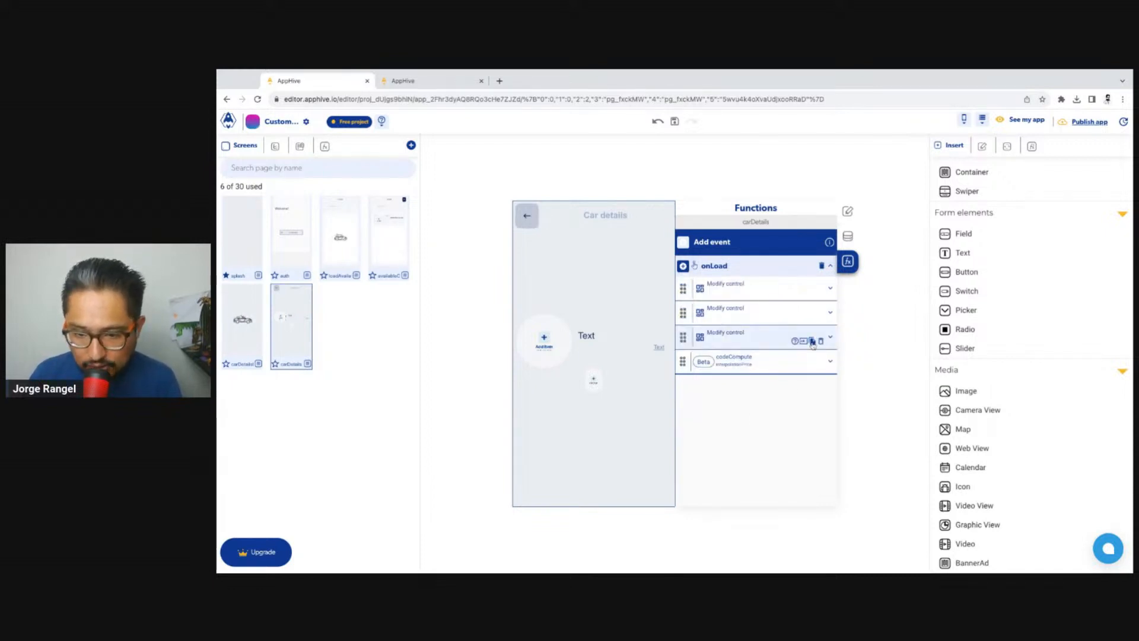
{"action": "left_click", "coordinate": [813, 342]}
{"action": "left_click", "coordinate": [717, 389]}
{"action": "scroll", "coordinate": [823, 449], "scroll_direction": "down", "scroll_amount": 1}
{"action": "left_click", "coordinate": [824, 423]}
{"action": "left_click", "coordinate": [801, 446]}
{"action": "left_click", "coordinate": [775, 483]}
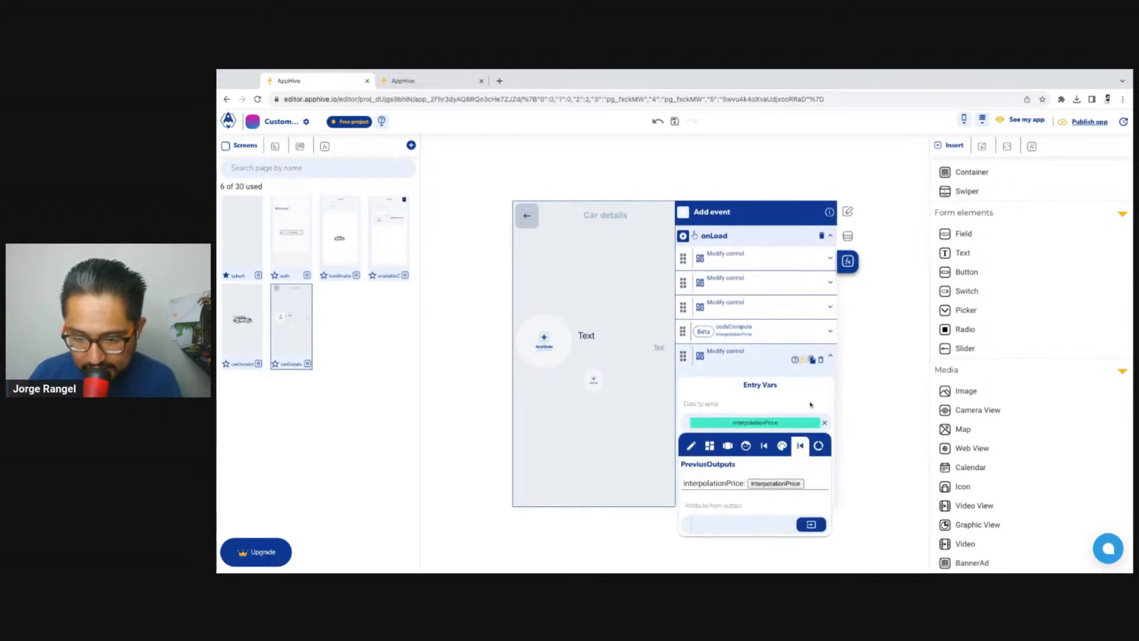
Step: Rename the small text control below the car name from the generic textArea to textPrice
{"action": "scroll", "coordinate": [762, 439], "scroll_direction": "down", "scroll_amount": 1}
{"action": "left_click", "coordinate": [755, 425]}
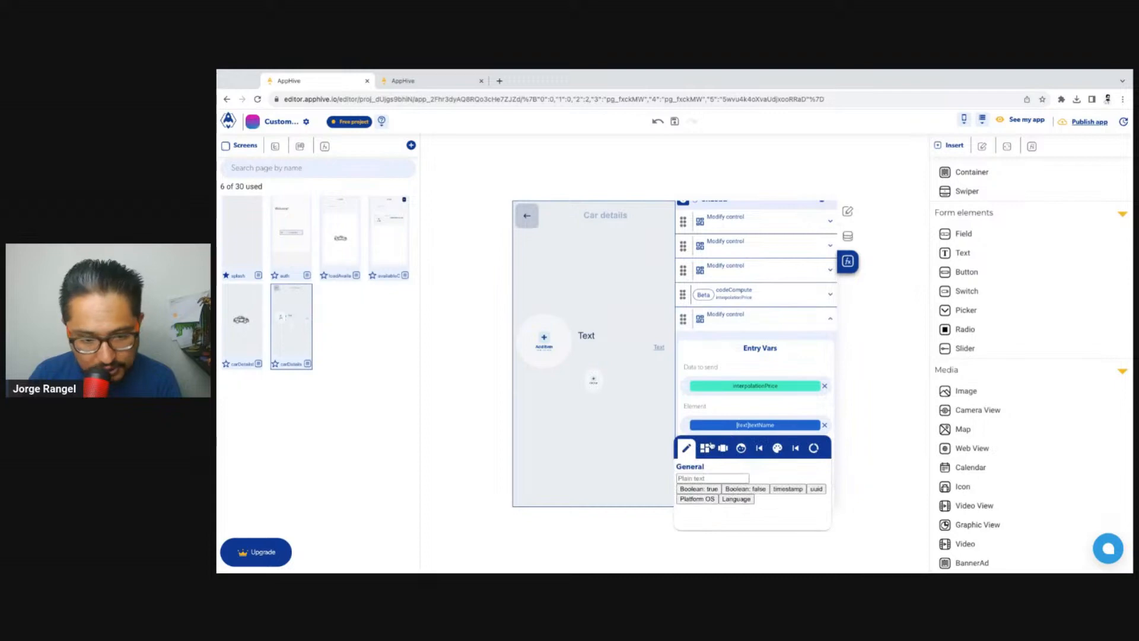
{"action": "left_click", "coordinate": [655, 347]}
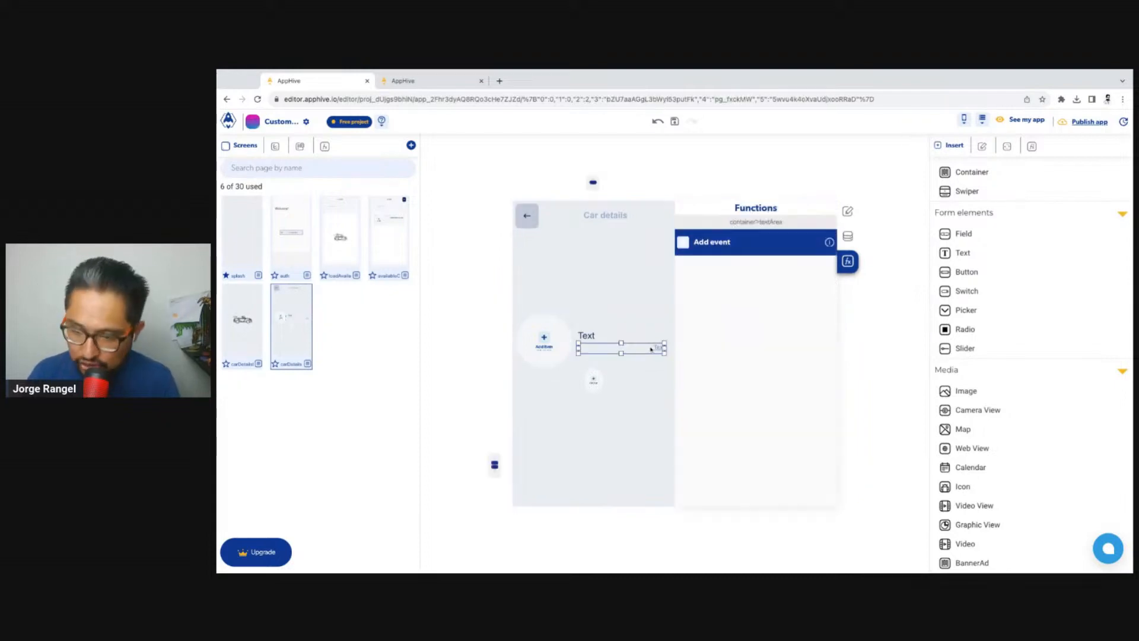
{"action": "left_click", "coordinate": [847, 235]}
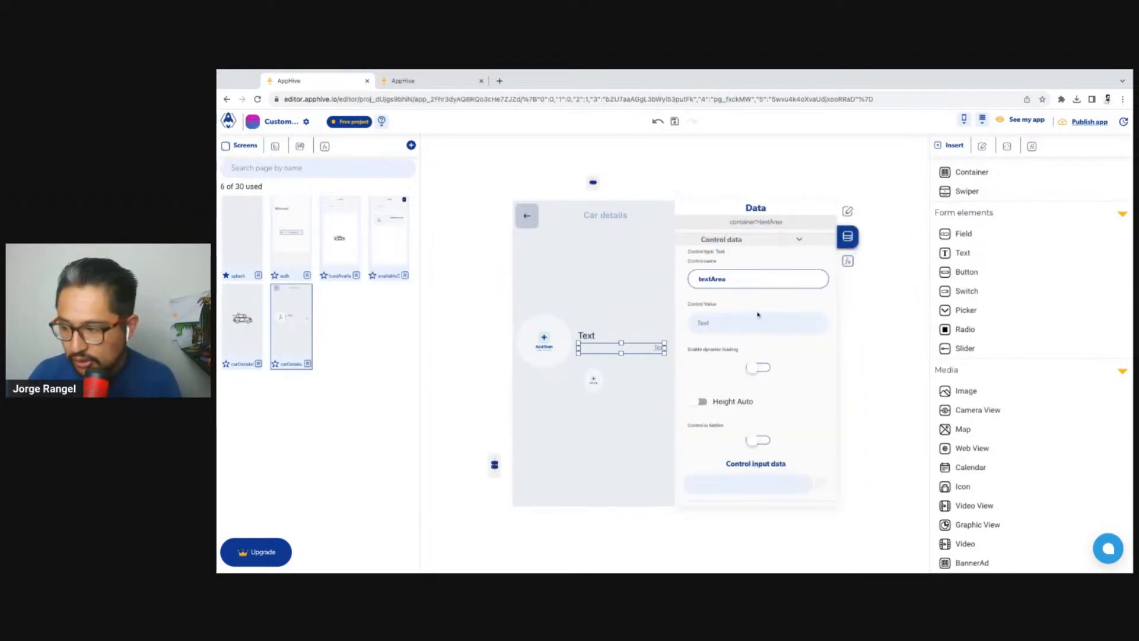
{"action": "double_click", "coordinate": [720, 280]}
{"action": "type", "text": "textPrice"}
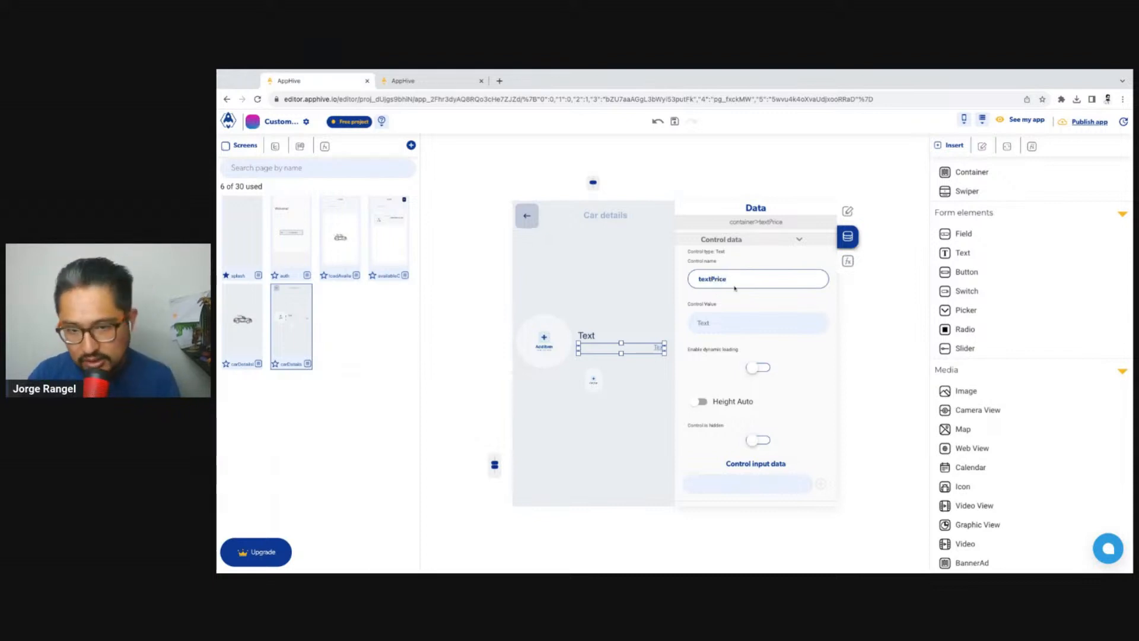
Step: In the page's onLoad event, set the copied Modify control's element to textPrice and its property to modify to text
{"action": "left_click", "coordinate": [688, 178]}
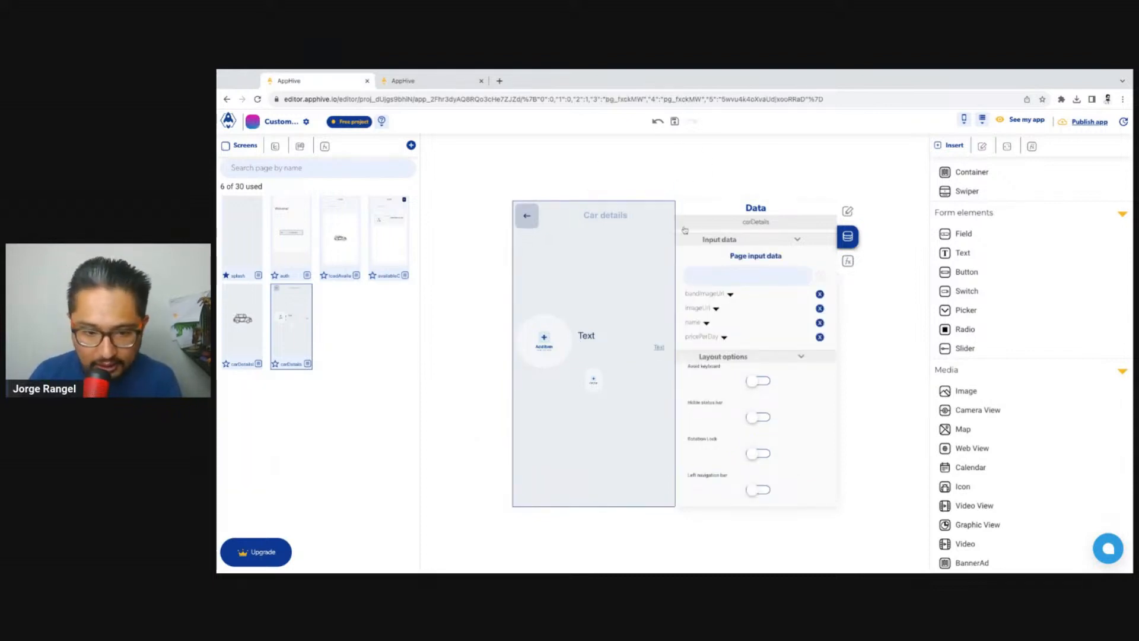
{"action": "left_click", "coordinate": [847, 261]}
{"action": "scroll", "coordinate": [746, 430], "scroll_direction": "down", "scroll_amount": 3}
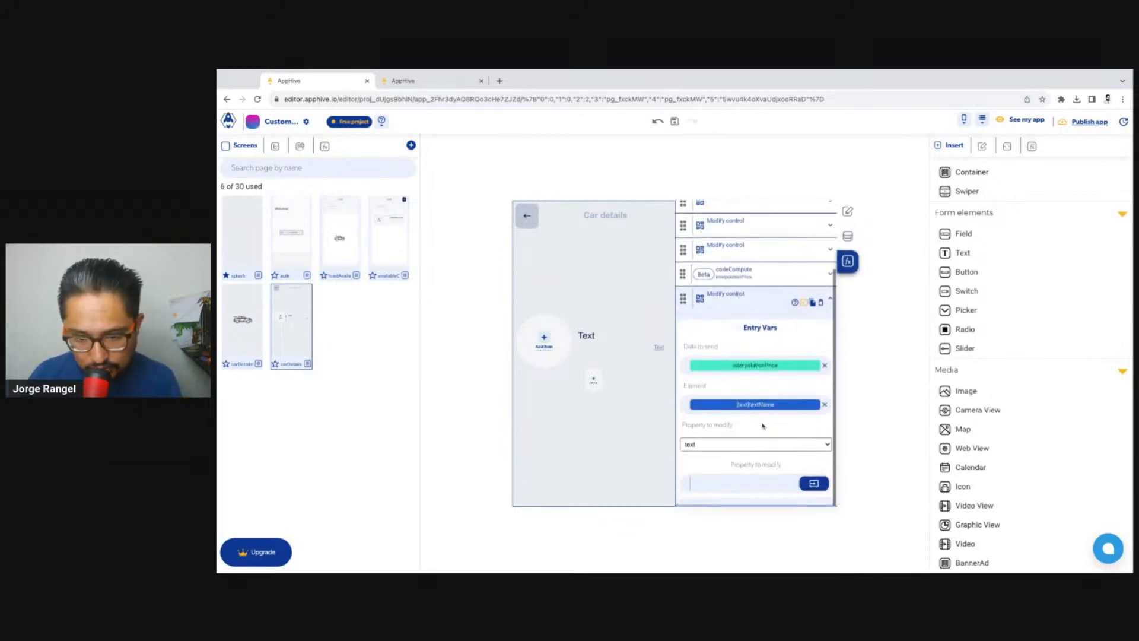
{"action": "left_click", "coordinate": [765, 407]}
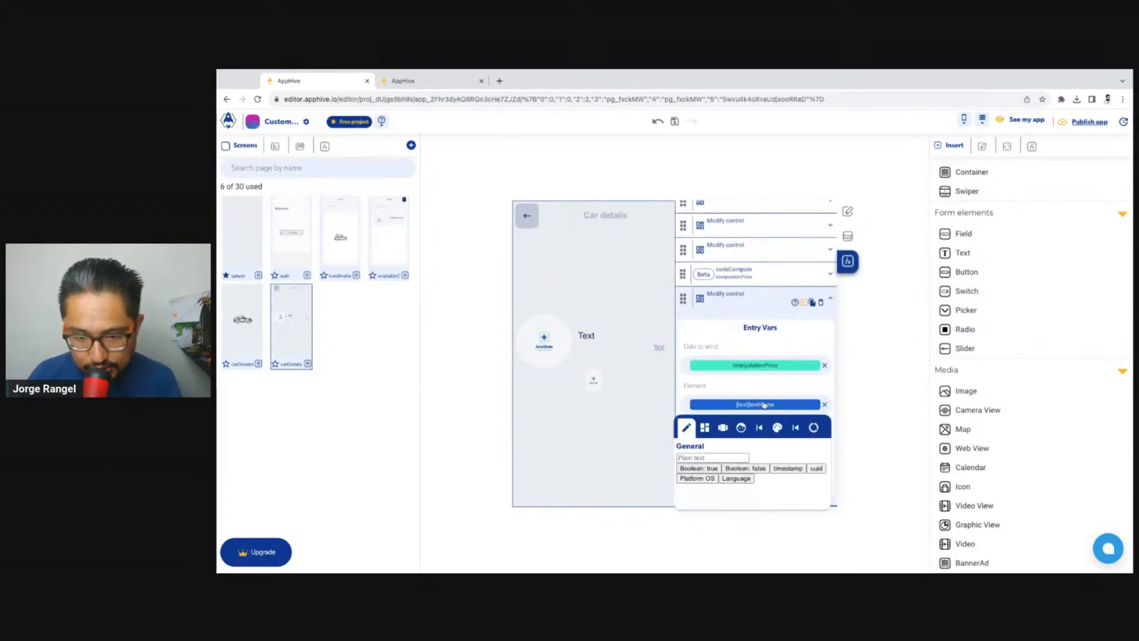
{"action": "left_click", "coordinate": [727, 427]}
{"action": "left_click", "coordinate": [709, 428]}
{"action": "scroll", "coordinate": [753, 526], "scroll_direction": "down", "scroll_amount": 4}
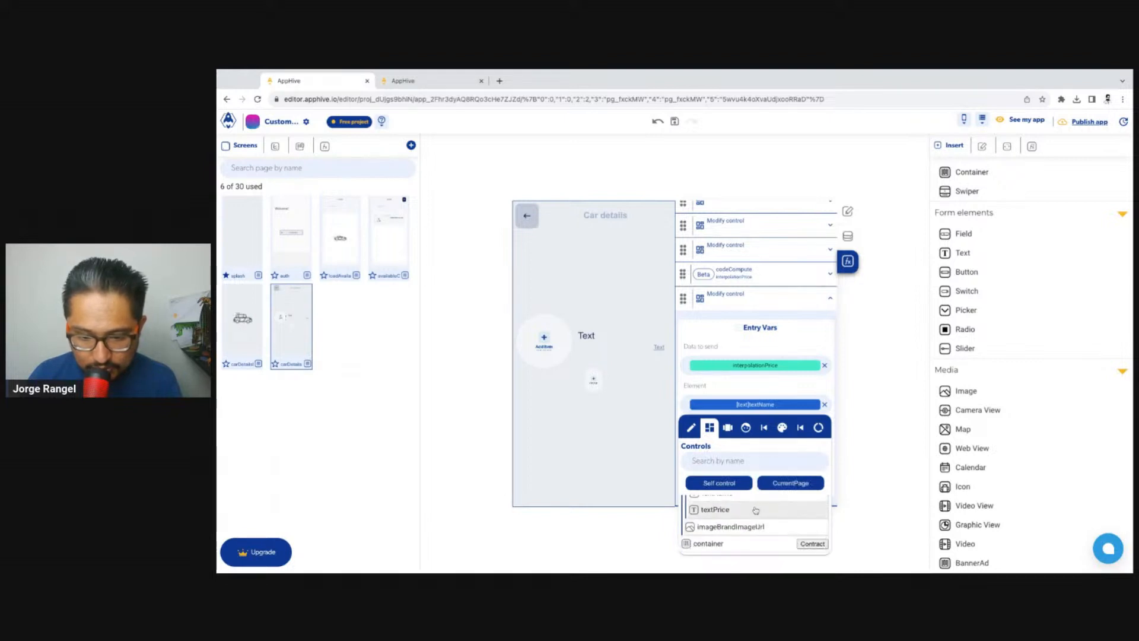
{"action": "left_click", "coordinate": [757, 509]}
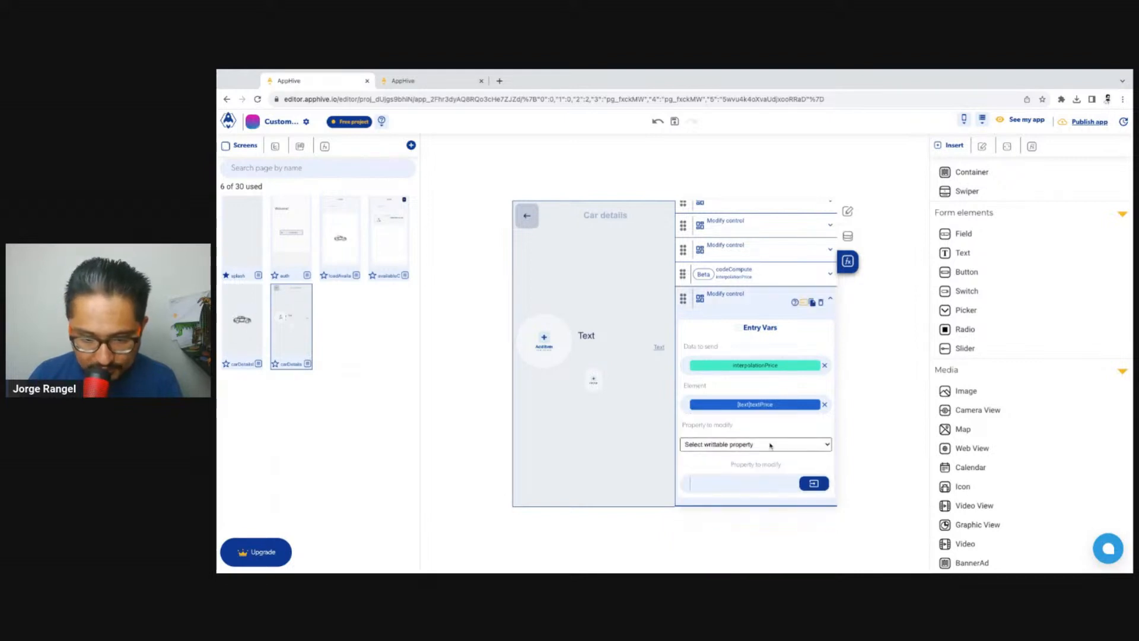
Step: Reload the app preview and check the price text in the details of the yellow Golf and the blue Arteon
{"action": "left_click", "coordinate": [453, 84]}
{"action": "left_click", "coordinate": [256, 100]}
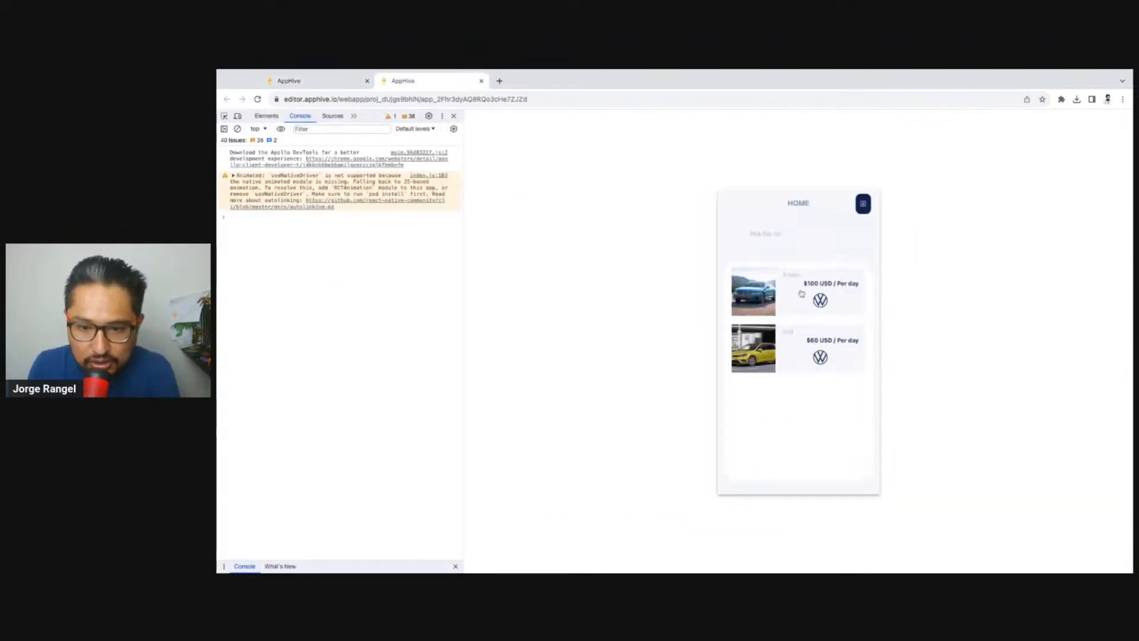
{"action": "left_click", "coordinate": [777, 344]}
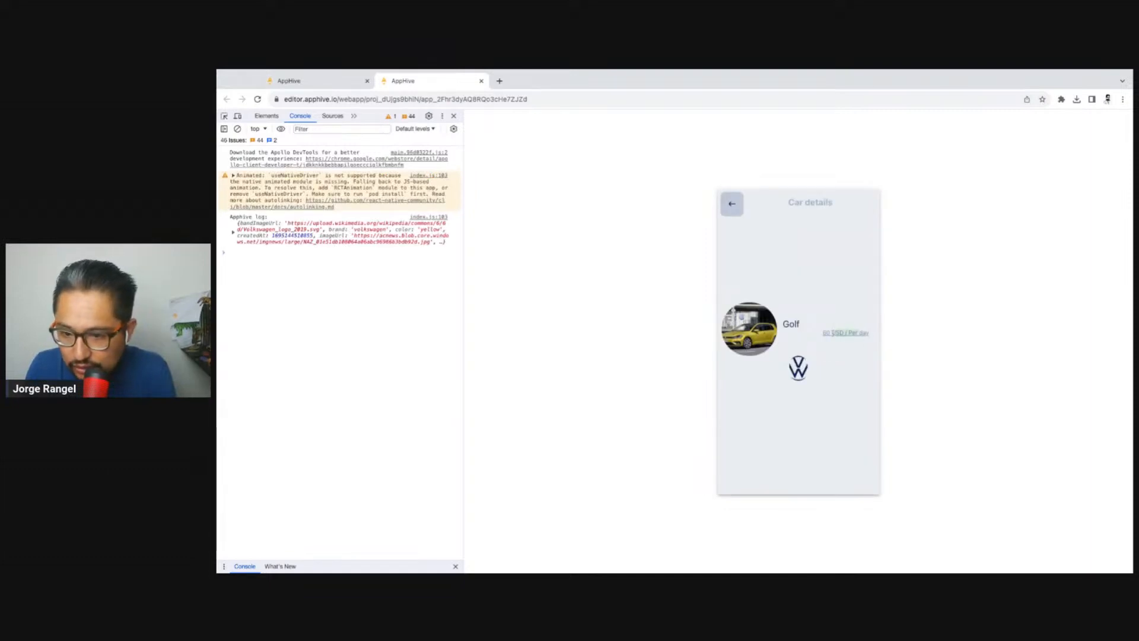
{"action": "left_click", "coordinate": [734, 206]}
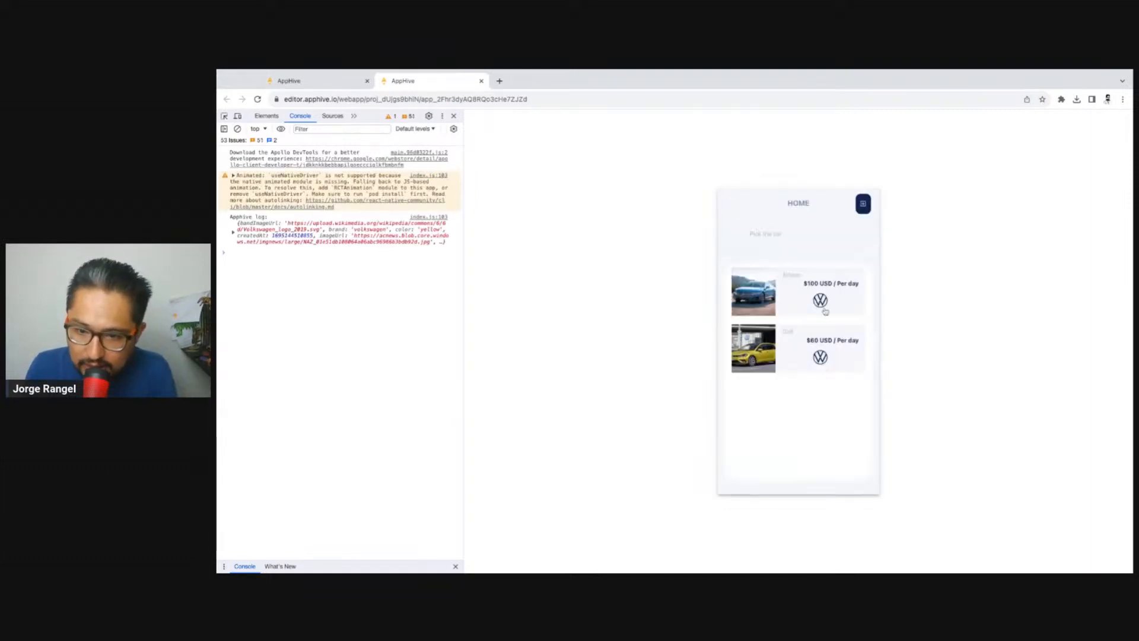
{"action": "left_click", "coordinate": [824, 306]}
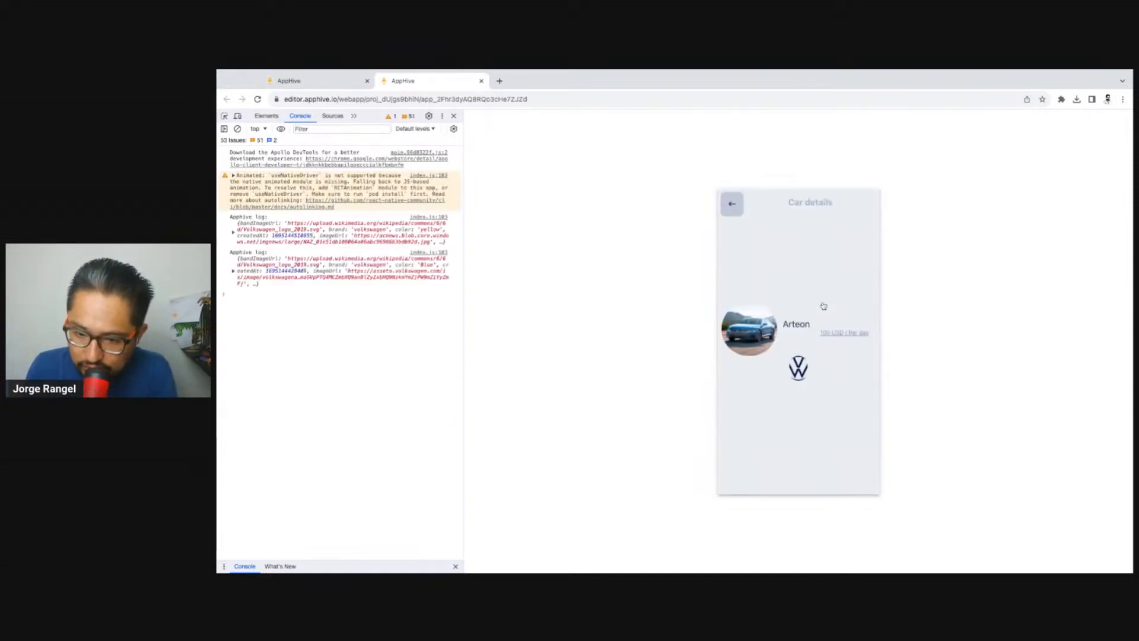
{"action": "left_click", "coordinate": [738, 209]}
{"action": "left_click", "coordinate": [842, 350]}
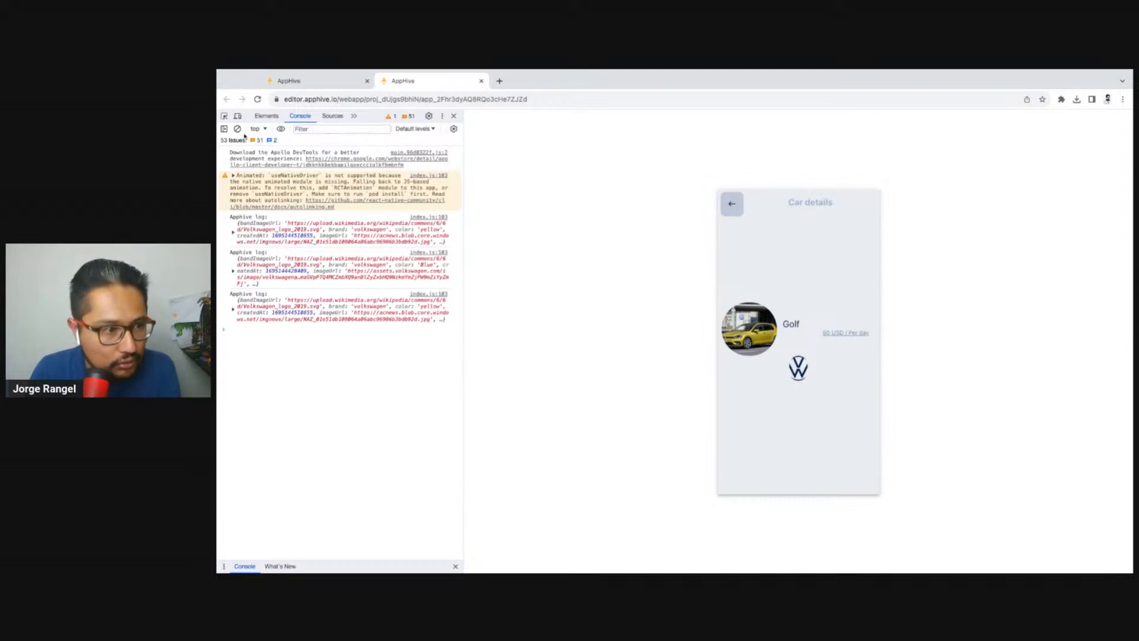
Step: Clear the console and reopen both cars' details in the preview to check the logged car objects and displayed data
{"action": "left_click", "coordinate": [237, 128]}
{"action": "left_click", "coordinate": [731, 203]}
{"action": "left_click", "coordinate": [826, 292]}
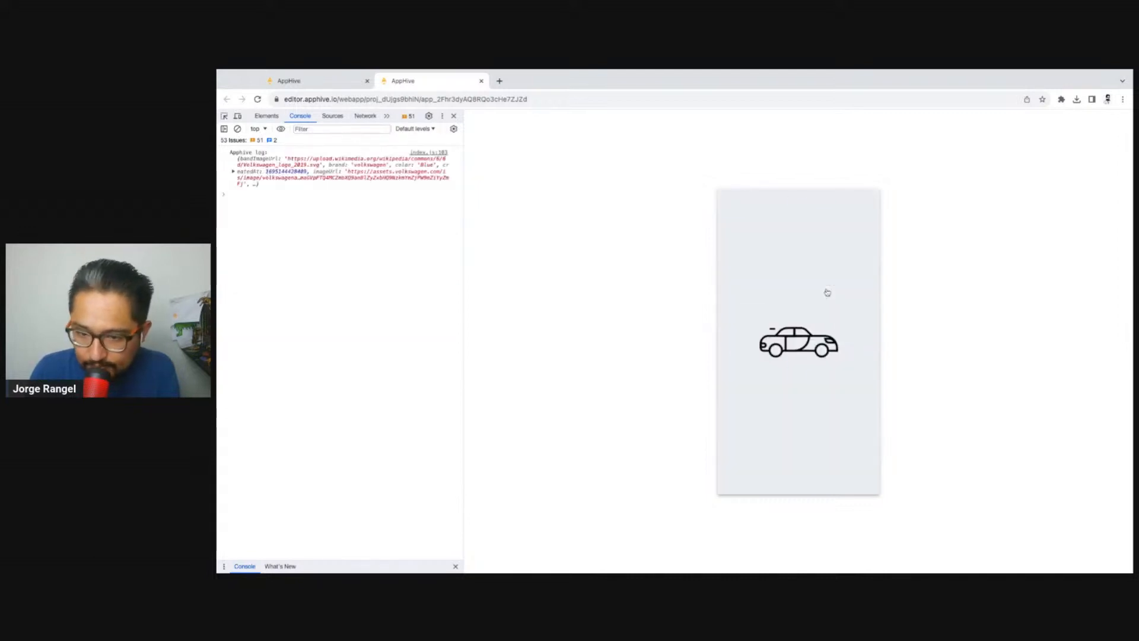
{"action": "left_click", "coordinate": [237, 129]}
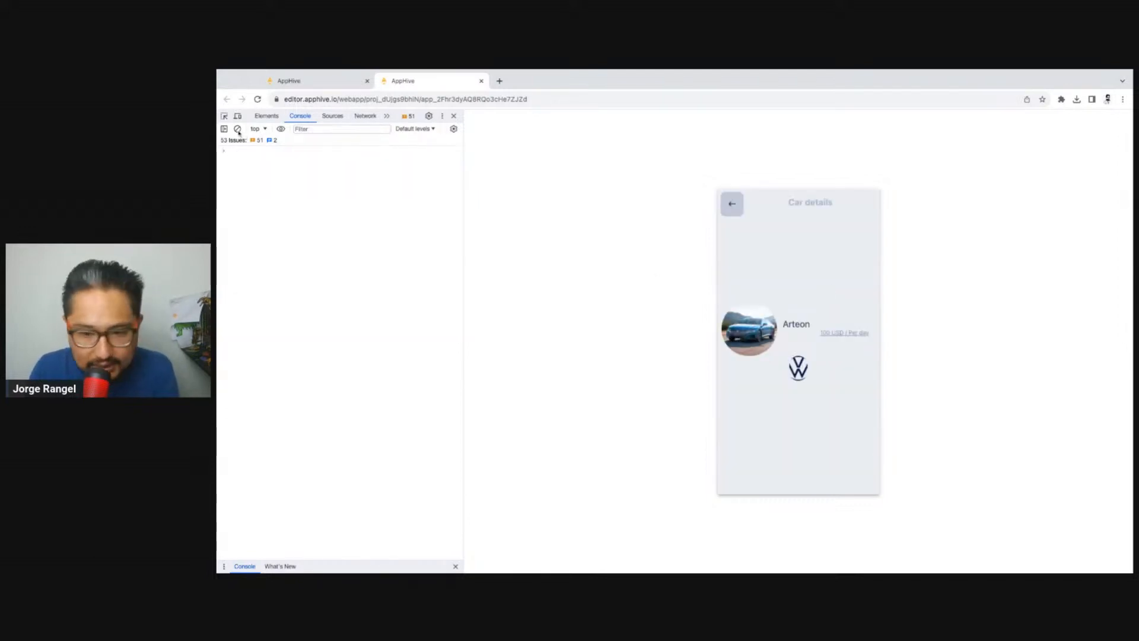
{"action": "left_click", "coordinate": [732, 203]}
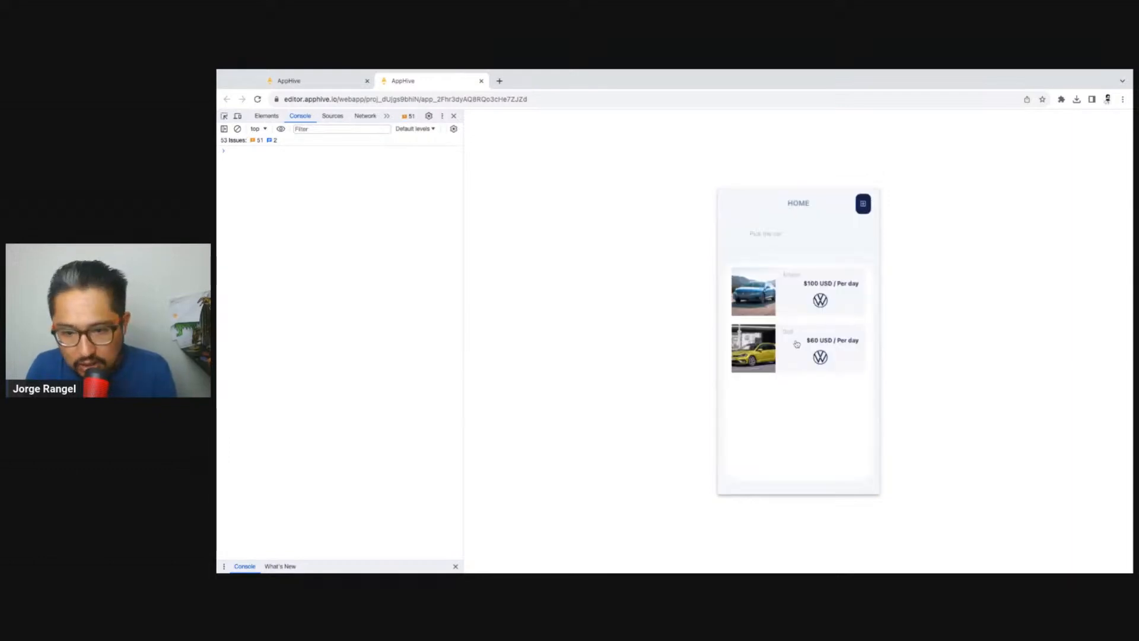
{"action": "left_click", "coordinate": [796, 343]}
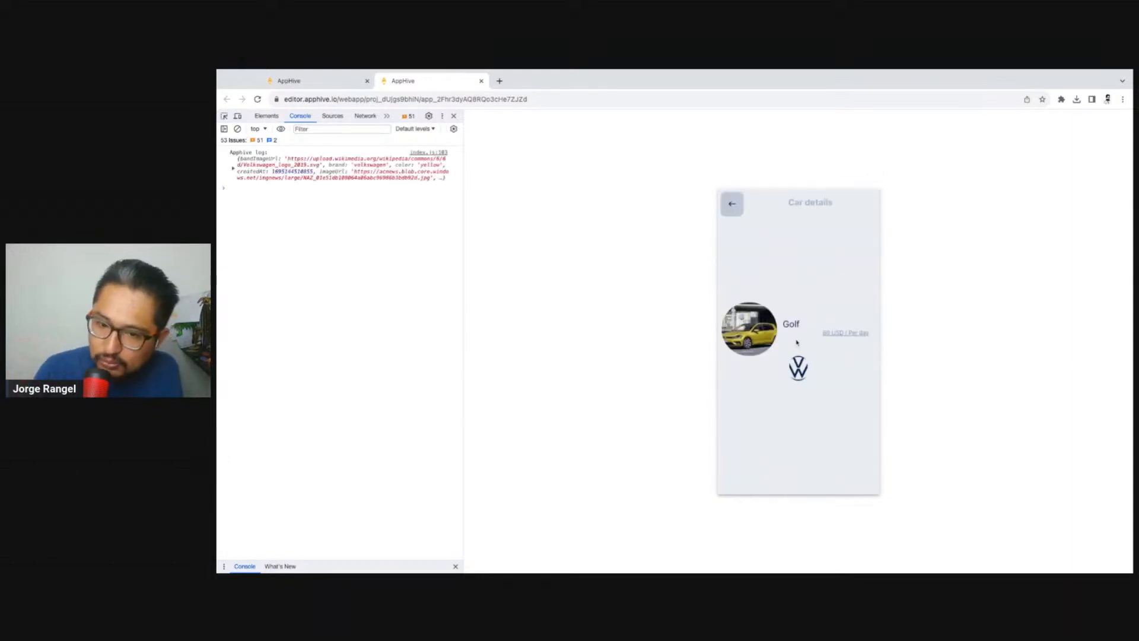
Step: In the editor, delete the brand image from the carDetails page and undo the deletion
{"action": "left_click", "coordinate": [341, 81]}
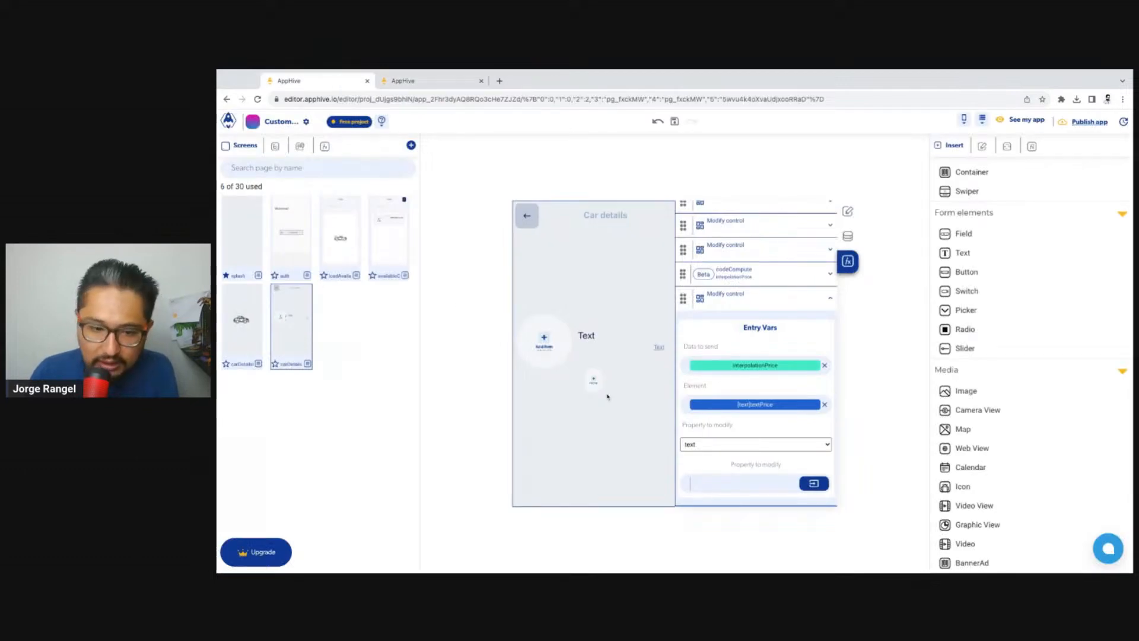
{"action": "left_click", "coordinate": [600, 387]}
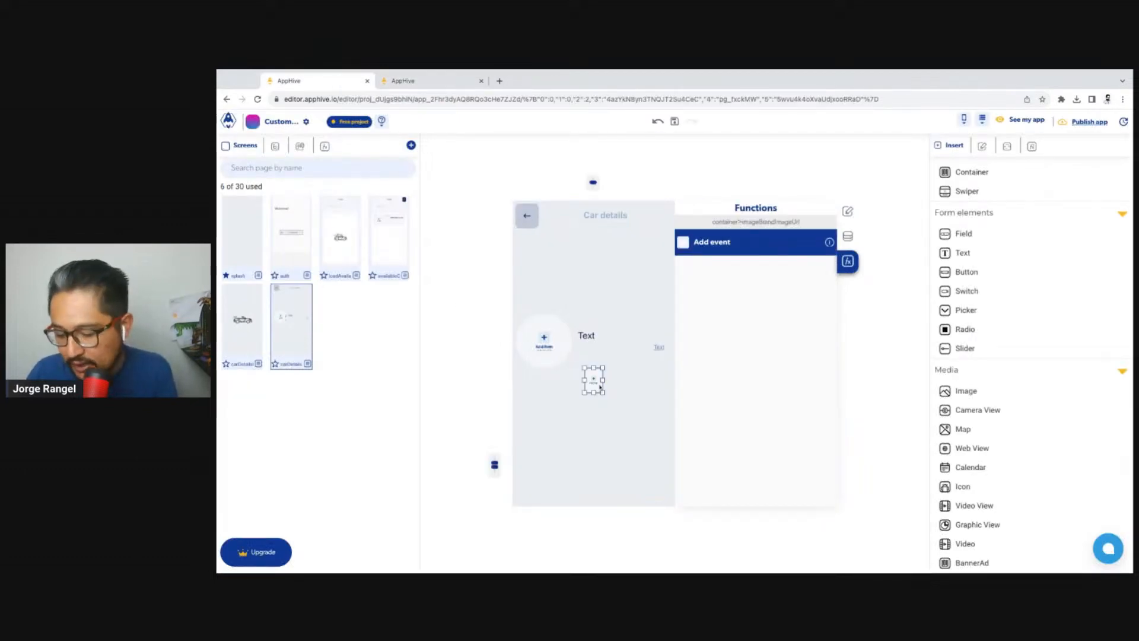
{"action": "key", "text": "Delete"}
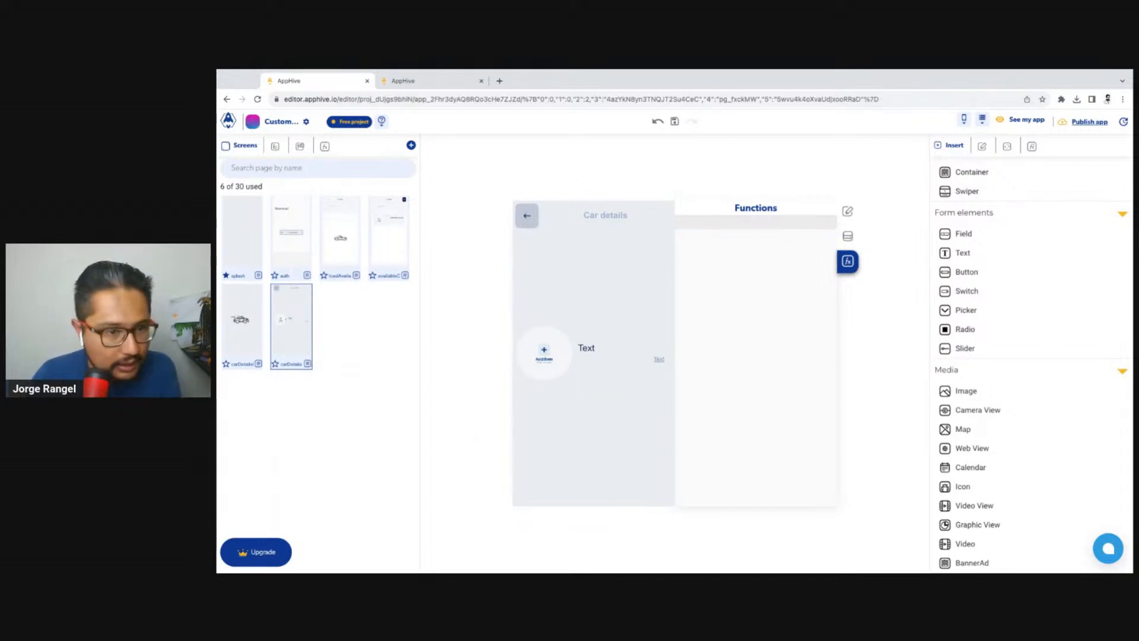
{"action": "left_click", "coordinate": [658, 121]}
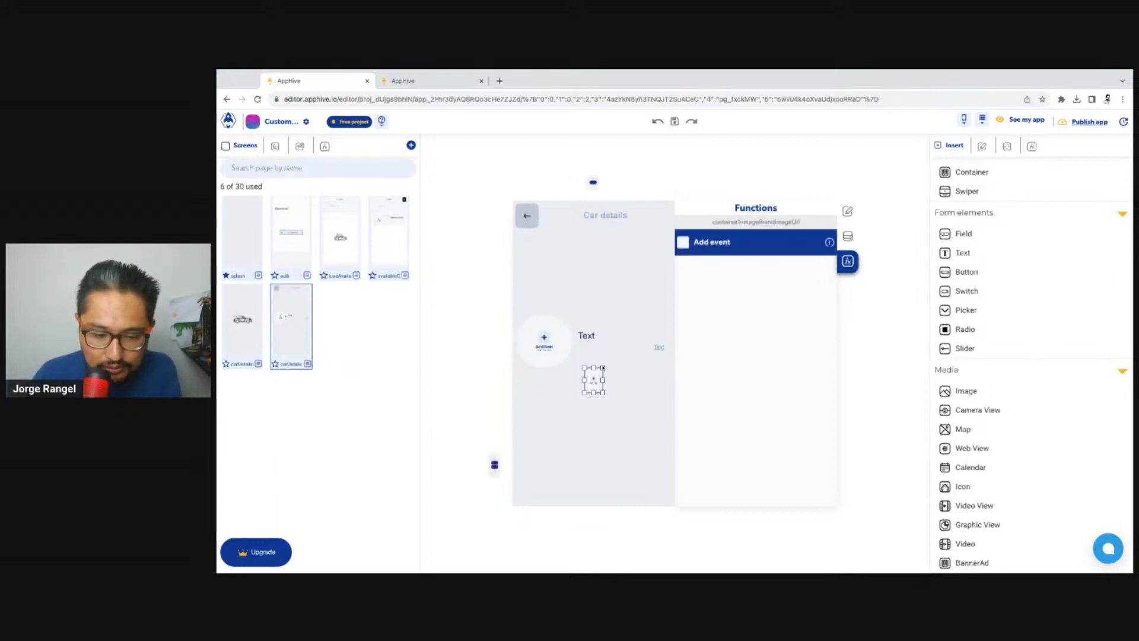
Step: Delete the brand image from the carDetails page along with its bandImageUrl page input and its Modify control in onLoad
{"action": "key", "text": "Delete"}
{"action": "left_click", "coordinate": [848, 236]}
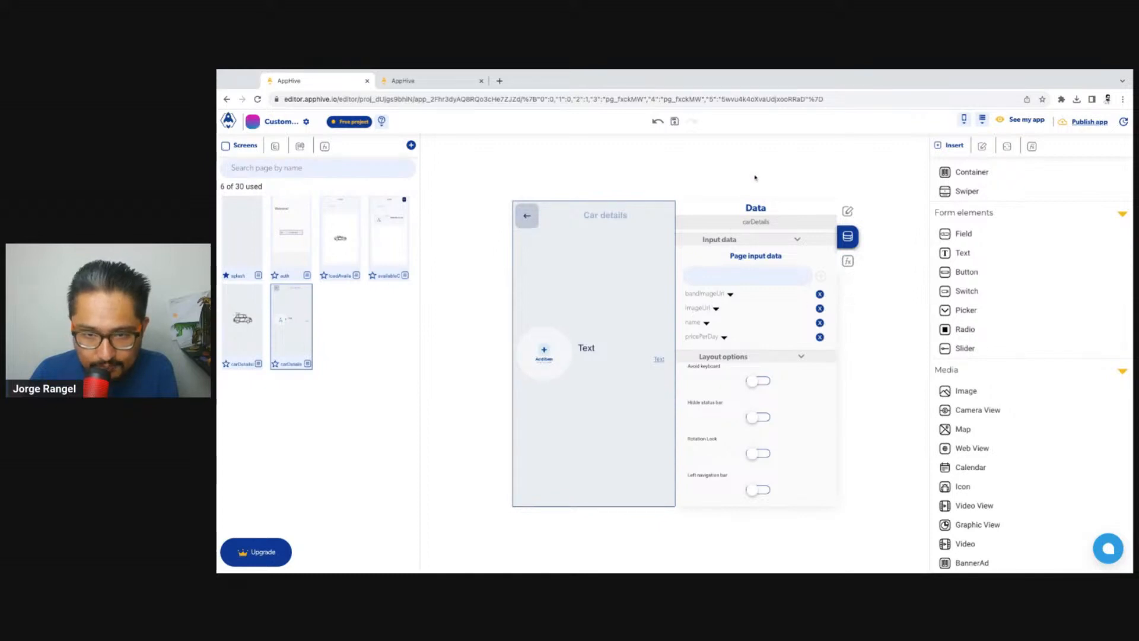
{"action": "left_click", "coordinate": [850, 261]}
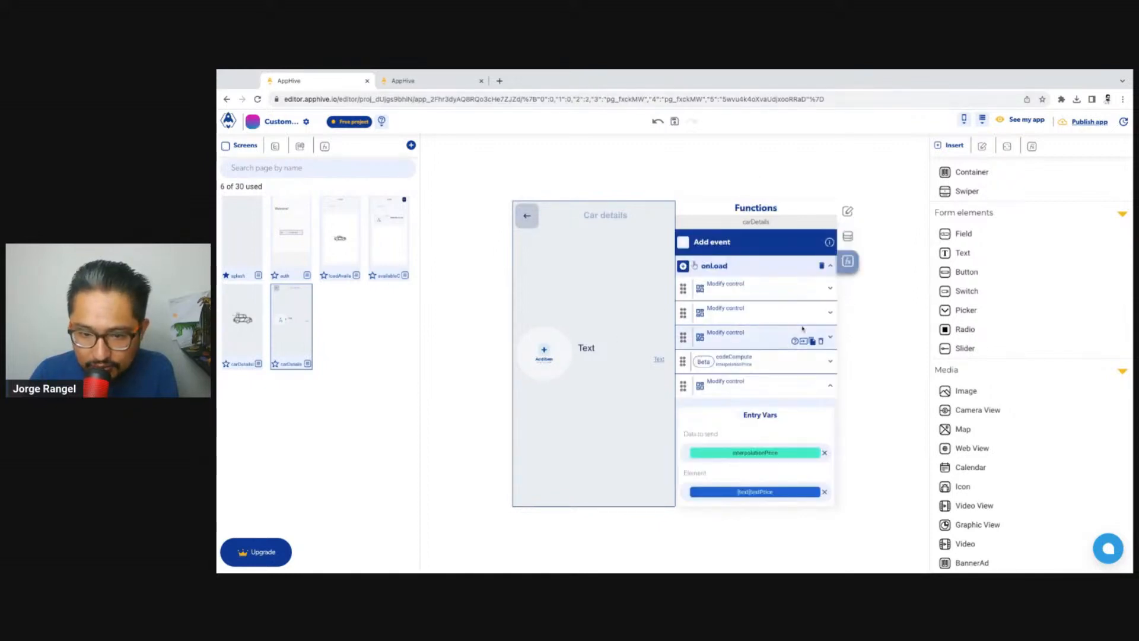
{"action": "left_click", "coordinate": [803, 293]}
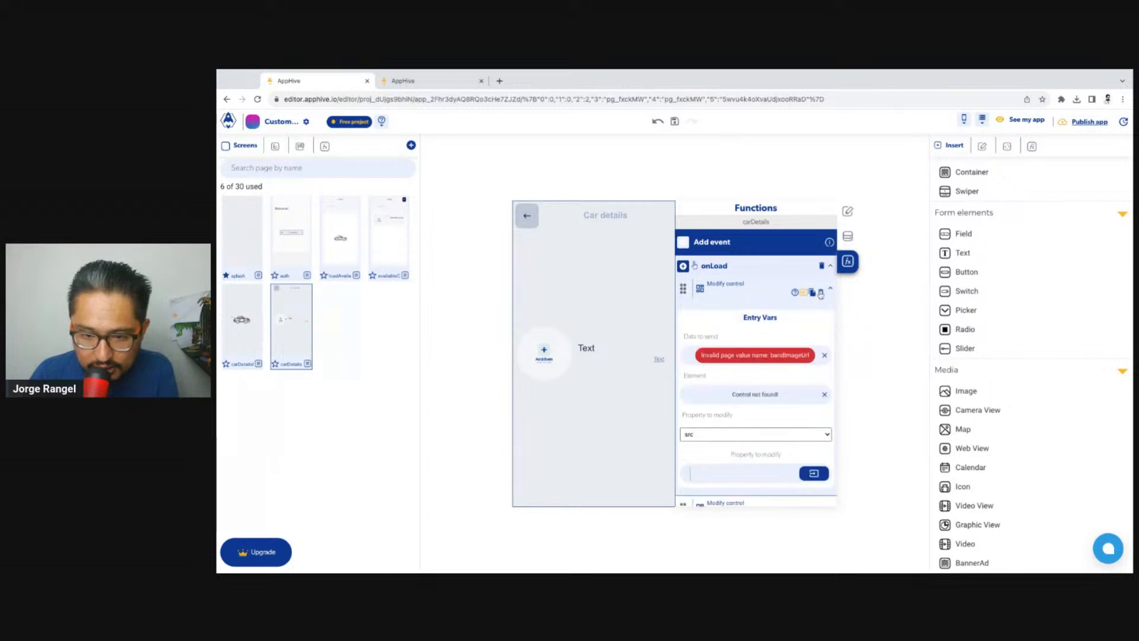
{"action": "left_click", "coordinate": [821, 294]}
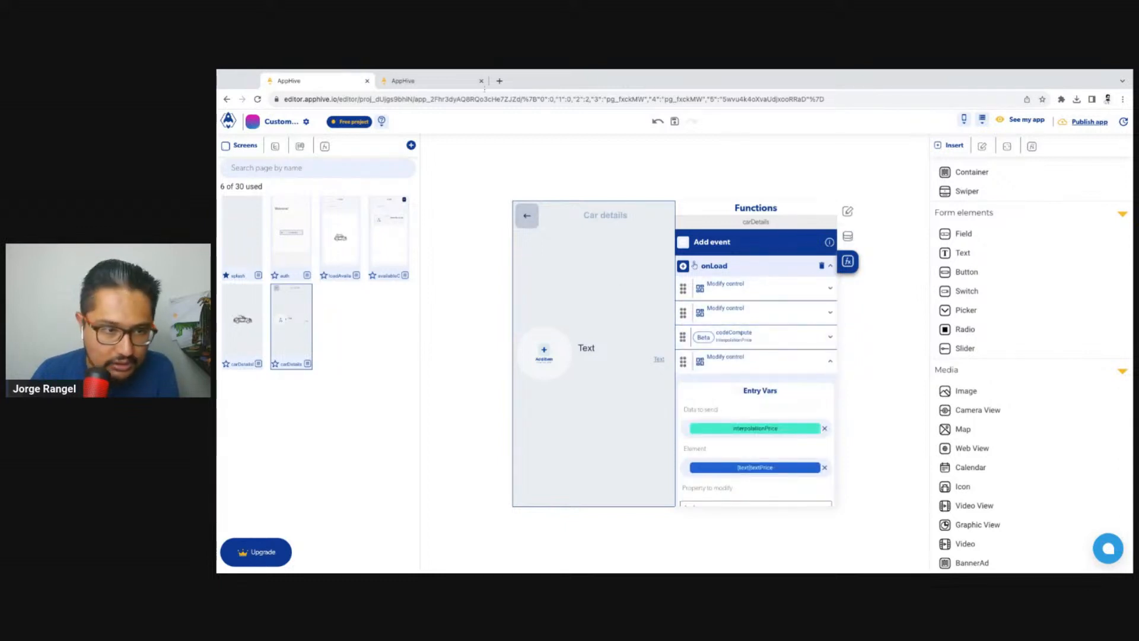
Step: Reopen the Arteon's details in the app preview to check the page without the brand image
{"action": "left_click", "coordinate": [427, 81]}
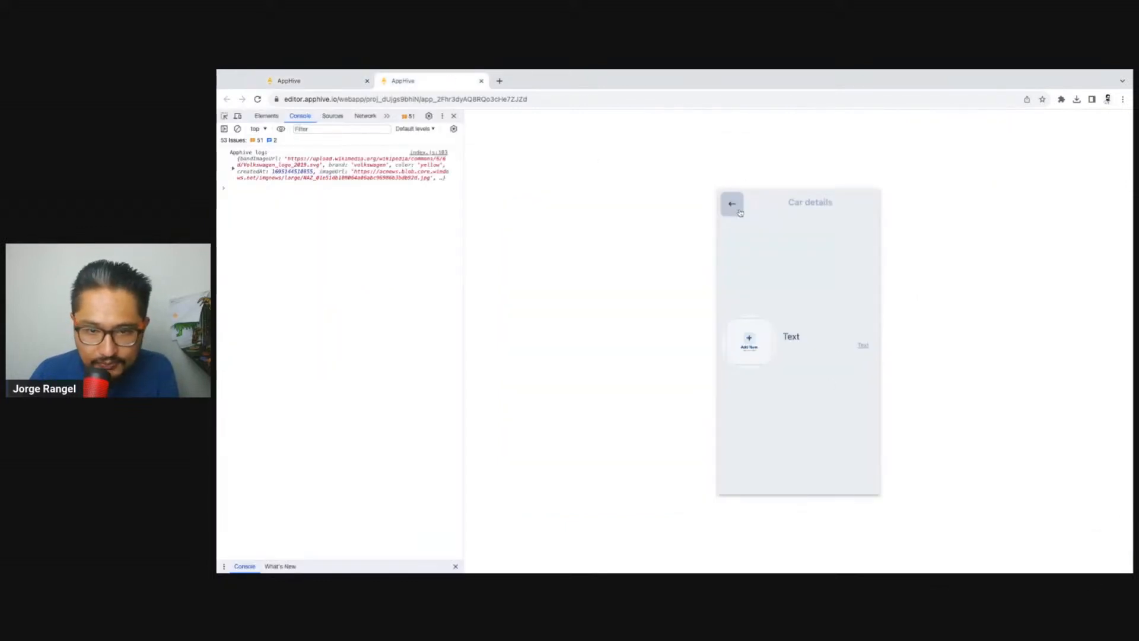
{"action": "left_click", "coordinate": [739, 213]}
{"action": "left_click", "coordinate": [841, 287]}
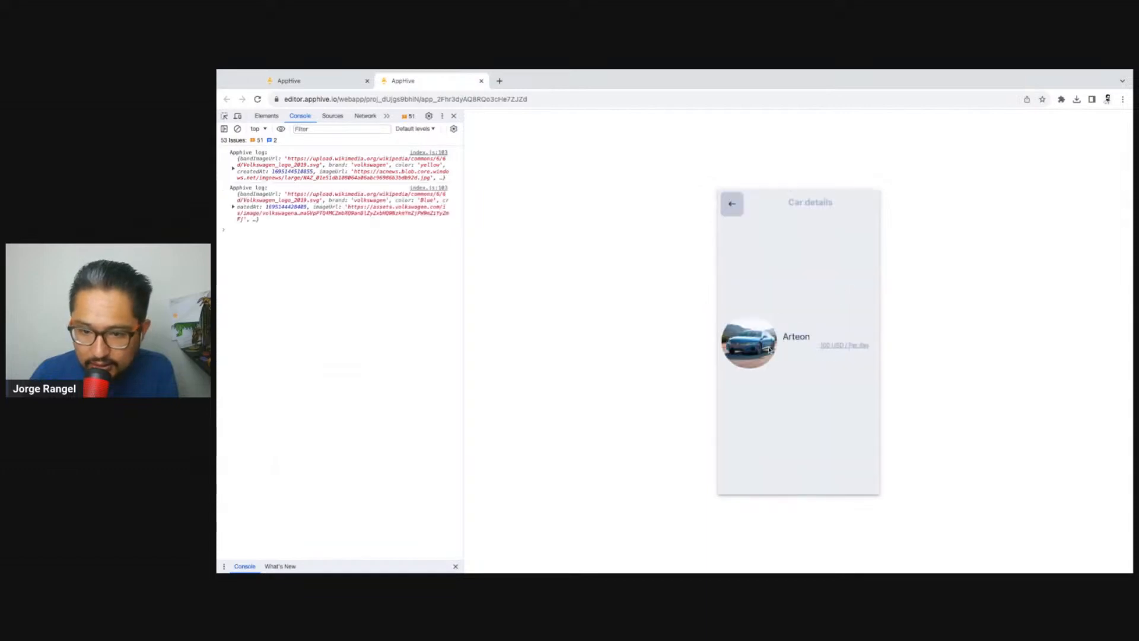
Step: In the editor, add a button below the car information and label it "Schedule a rent"
{"action": "left_click", "coordinate": [273, 84]}
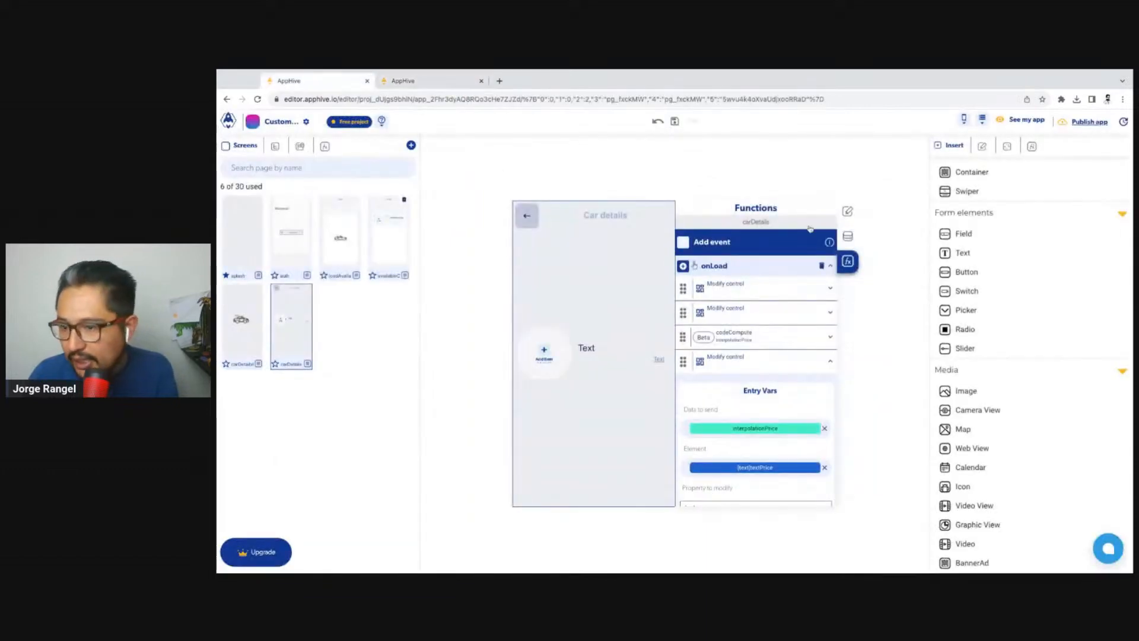
{"action": "left_click_drag", "start_coordinate": [988, 272], "coordinate": [600, 385]}
{"action": "type", "text": "Book"}
{"action": "key", "text": "BackSpace"}
{"action": "key", "text": "BackSpace"}
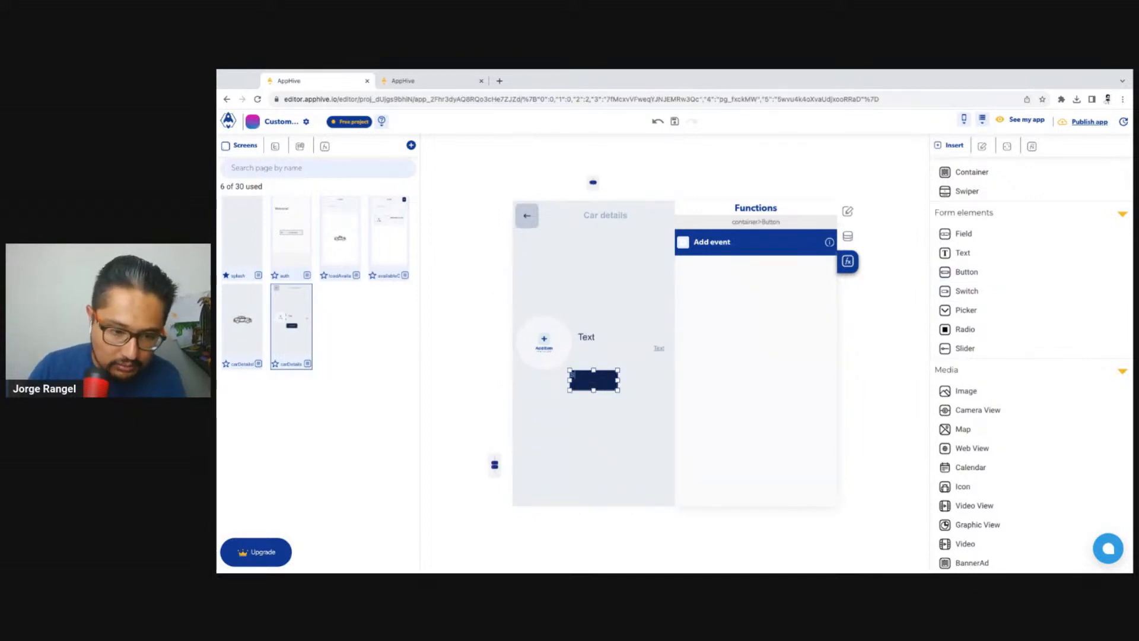
{"action": "type", "text": "dule a rent"}
{"action": "key", "text": "Return"}
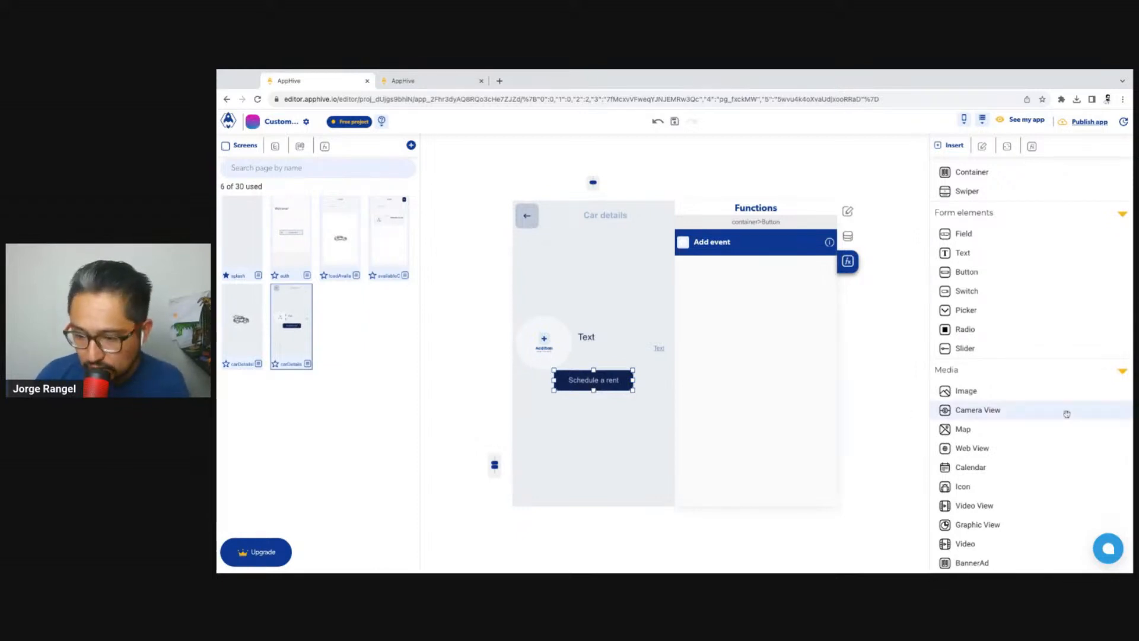
Step: Insert a Calendar above the Schedule a rent button and try its month view in the preview
{"action": "scroll", "coordinate": [1056, 418], "scroll_direction": "up", "scroll_amount": 1}
{"action": "mouse_move", "coordinate": [988, 477]}
{"action": "left_mouse_down"}
{"action": "mouse_move", "coordinate": [628, 389]}
{"action": "mouse_move", "coordinate": [622, 354]}
{"action": "mouse_move", "coordinate": [623, 369]}
{"action": "left_mouse_up"}
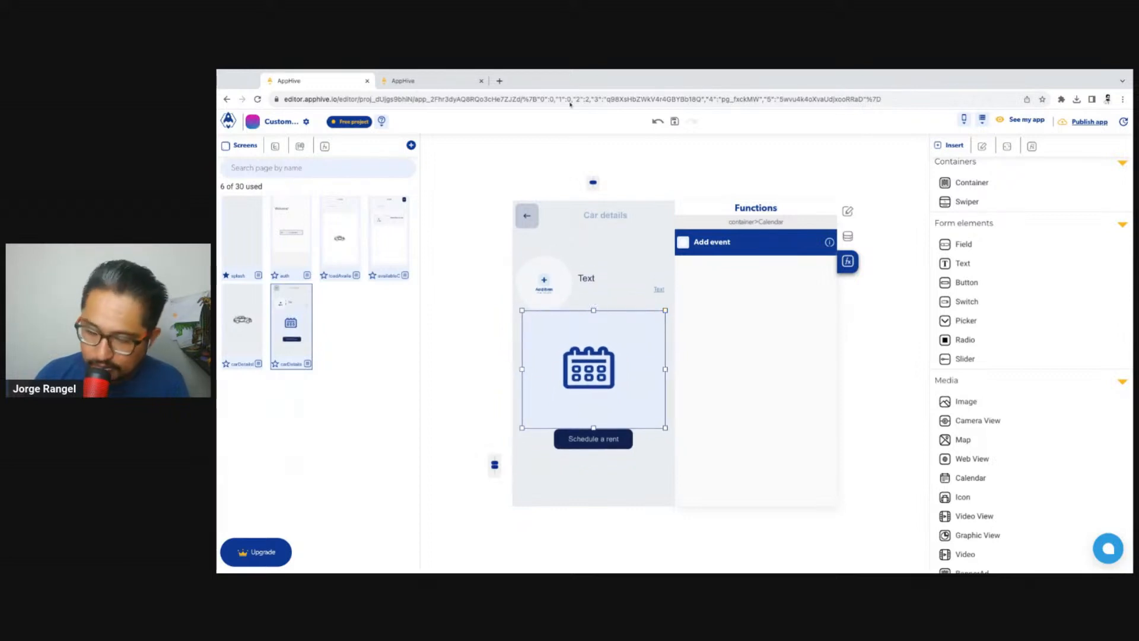
{"action": "left_click", "coordinate": [409, 80]}
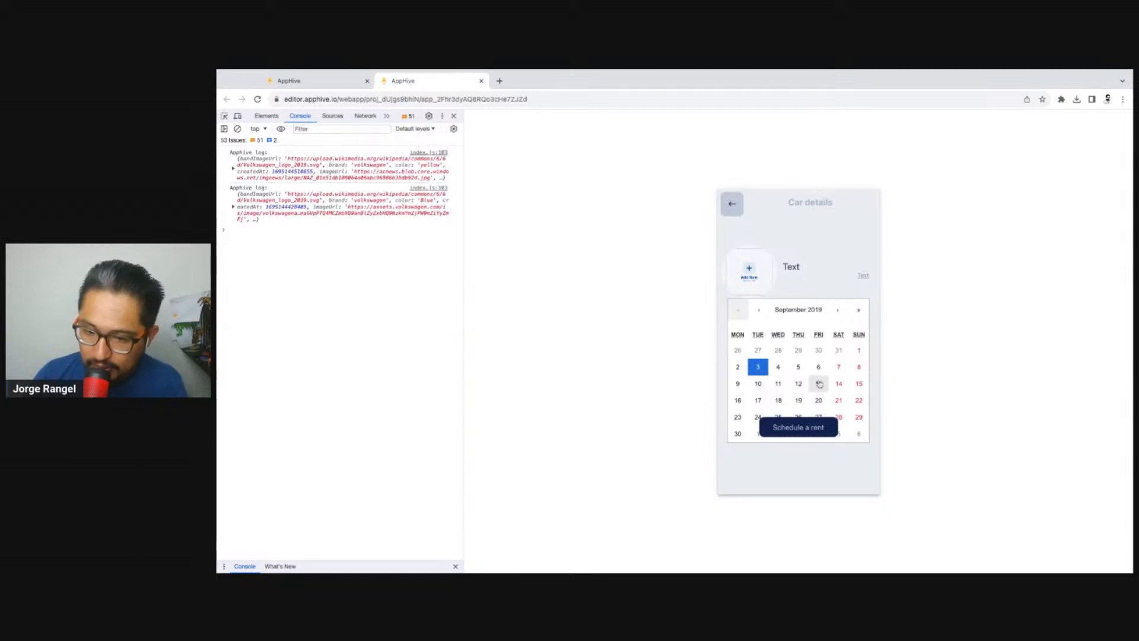
{"action": "left_click", "coordinate": [298, 84]}
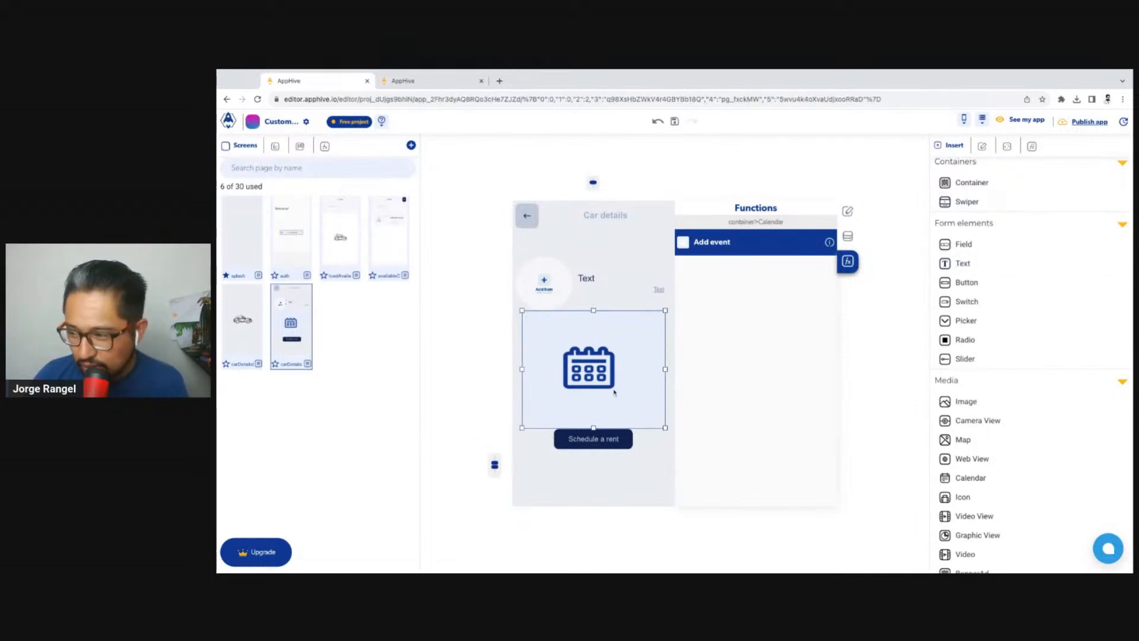
{"action": "key", "text": "ctrl+Tab"}
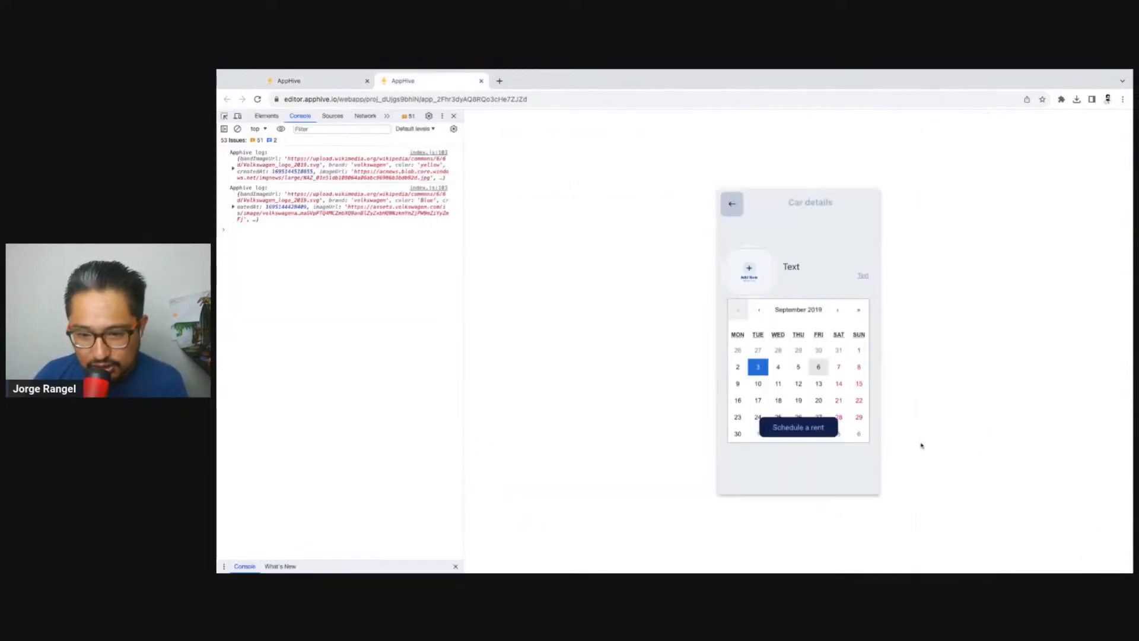
{"action": "left_click", "coordinate": [798, 309]}
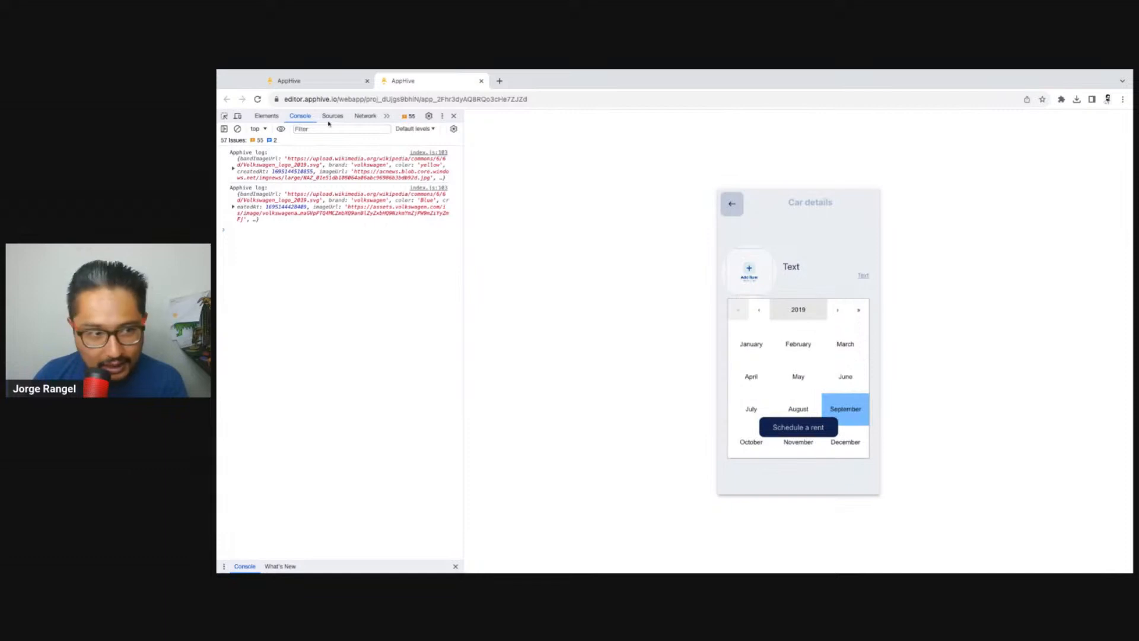
Step: Add a container between the car information and the Schedule a rent button and move the calendar into it
{"action": "left_click", "coordinate": [289, 76]}
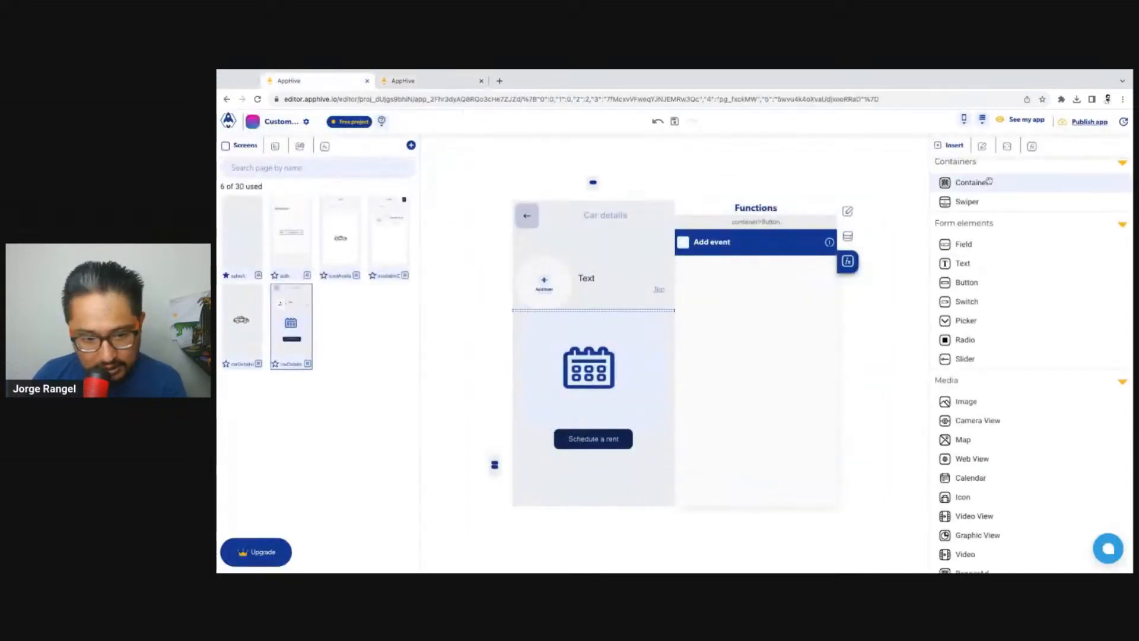
{"action": "left_click_drag", "start_coordinate": [972, 182], "coordinate": [594, 414]}
{"action": "left_click_drag", "start_coordinate": [612, 297], "coordinate": [644, 354]}
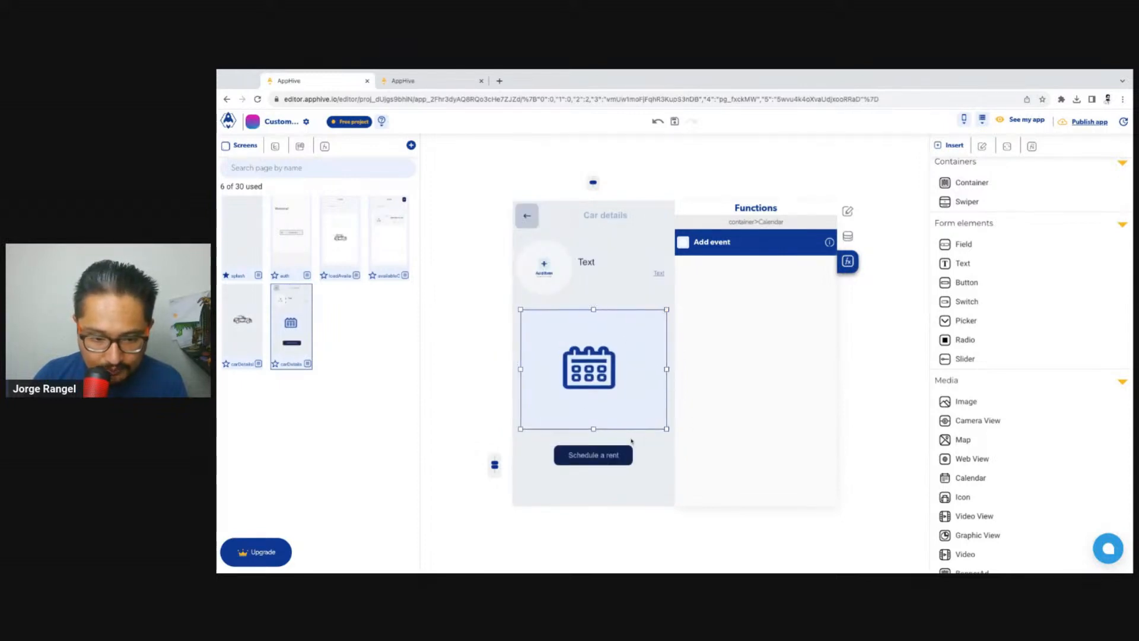
Step: Reopen the Arteon's details in the preview to check the layout of the calendar and the button
{"action": "left_click", "coordinate": [424, 81]}
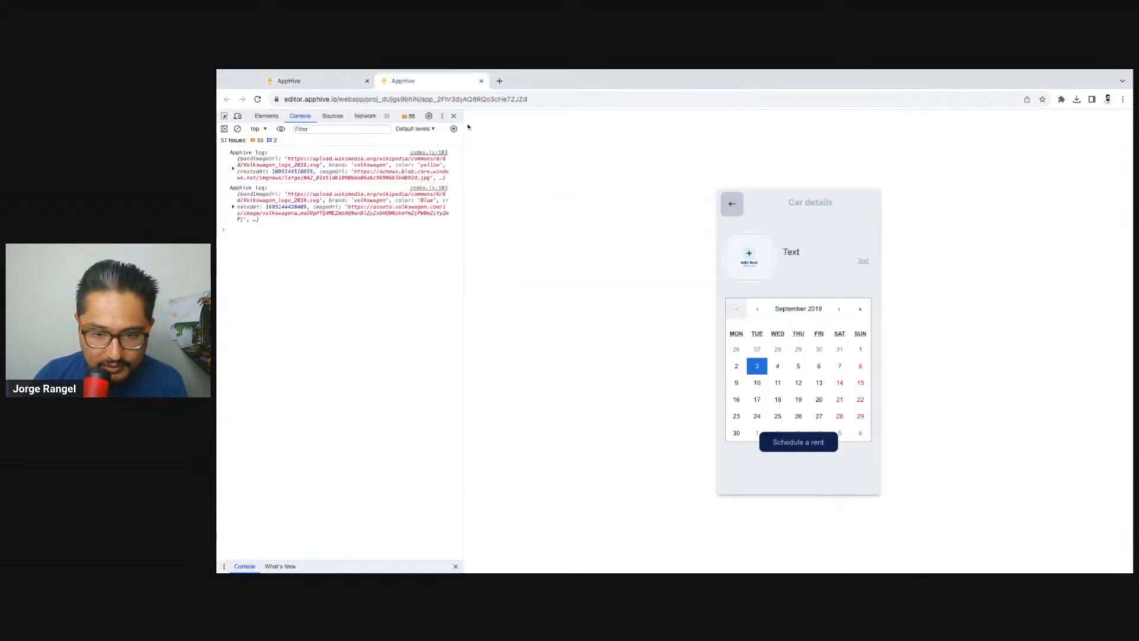
{"action": "left_click", "coordinate": [734, 207]}
{"action": "left_click", "coordinate": [827, 306]}
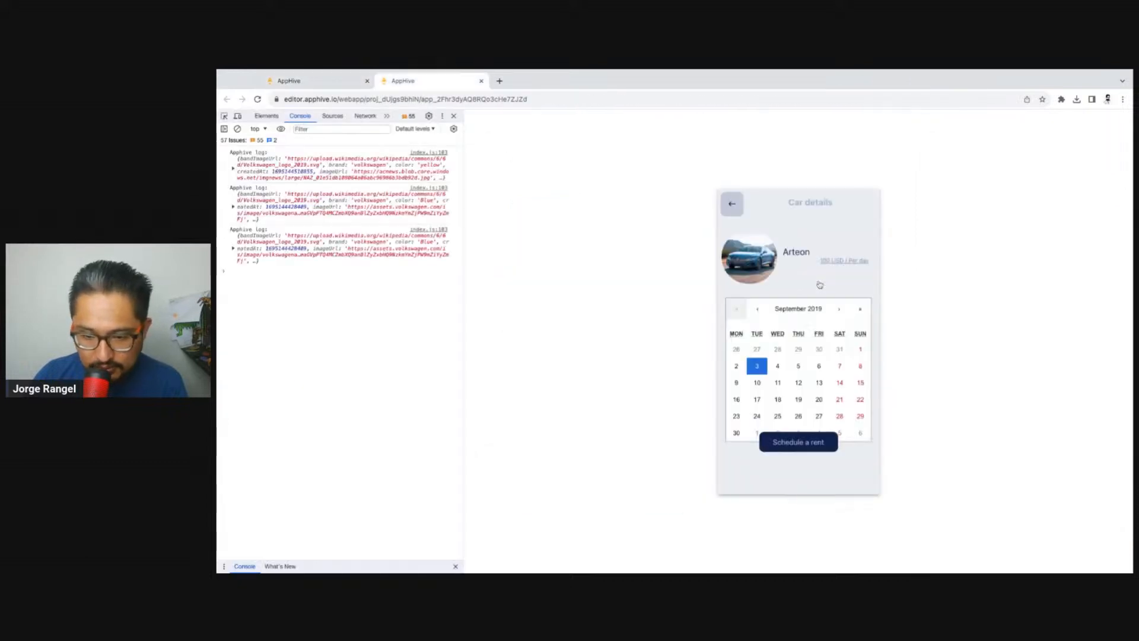
Step: Slightly increase the calendar's height in the editor and check its spacing from the Schedule a rent button in the preview
{"action": "left_click", "coordinate": [279, 81]}
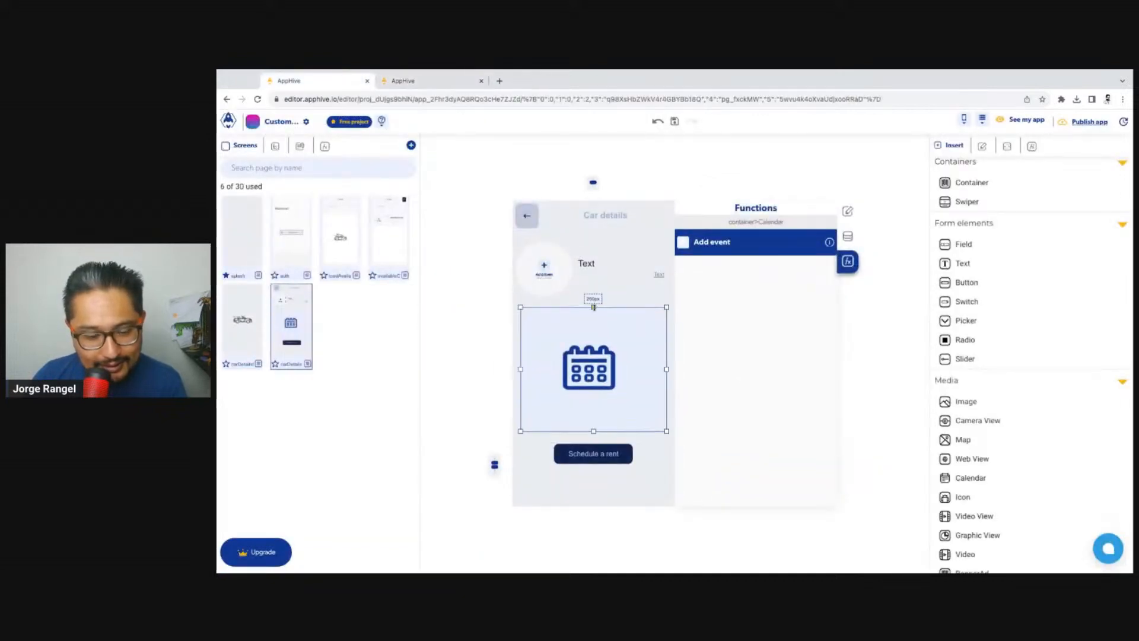
{"action": "left_click", "coordinate": [672, 361]}
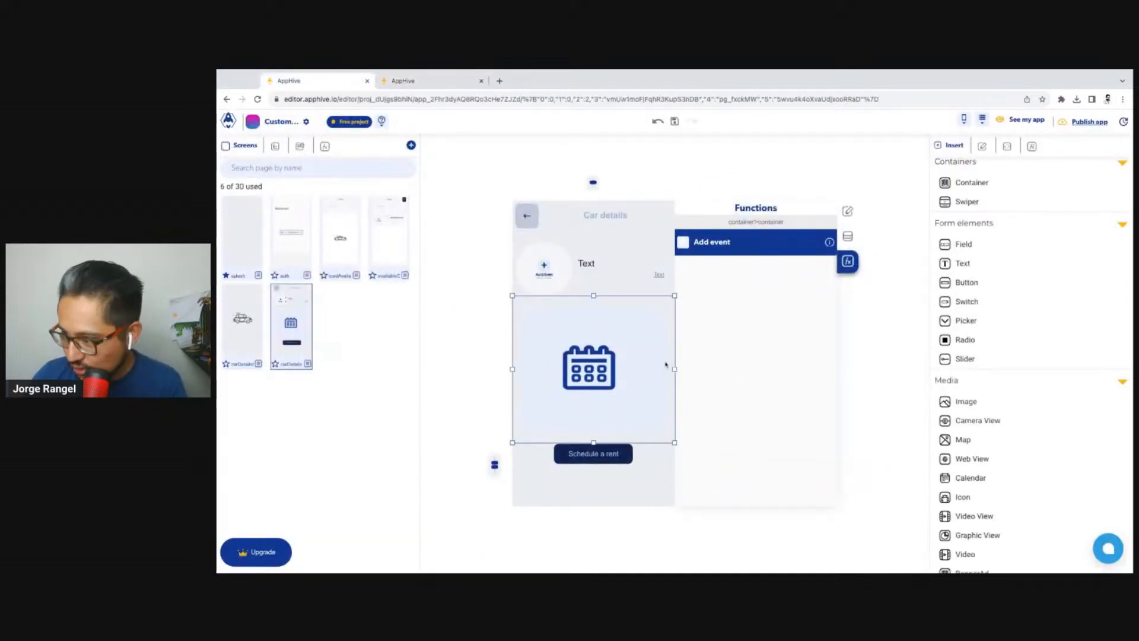
{"action": "left_click", "coordinate": [611, 459]}
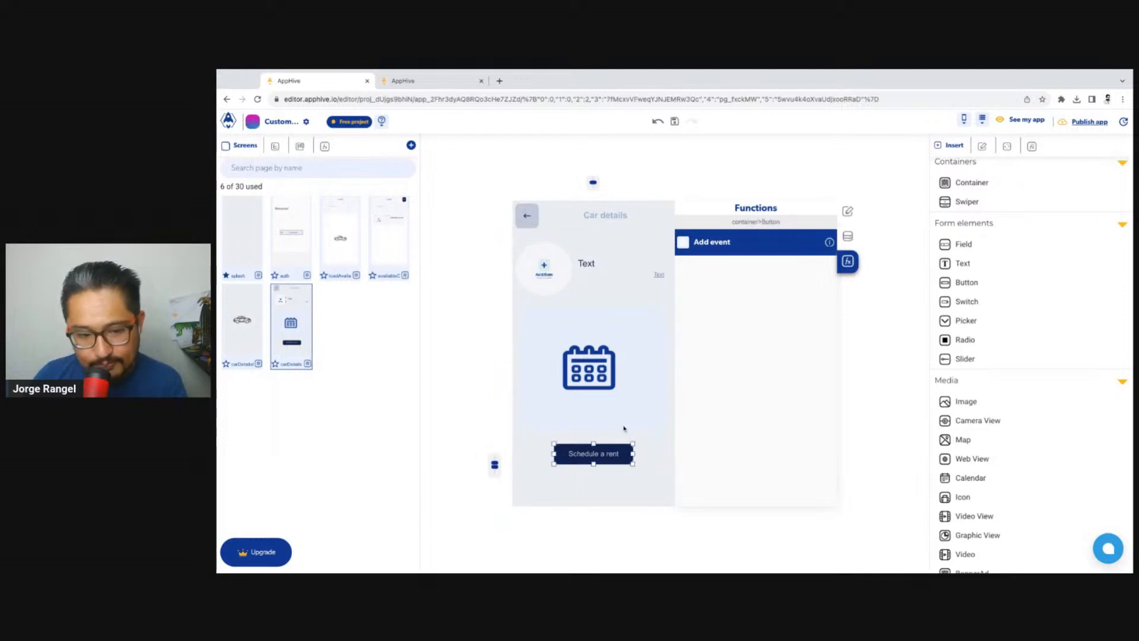
{"action": "left_click", "coordinate": [430, 81]}
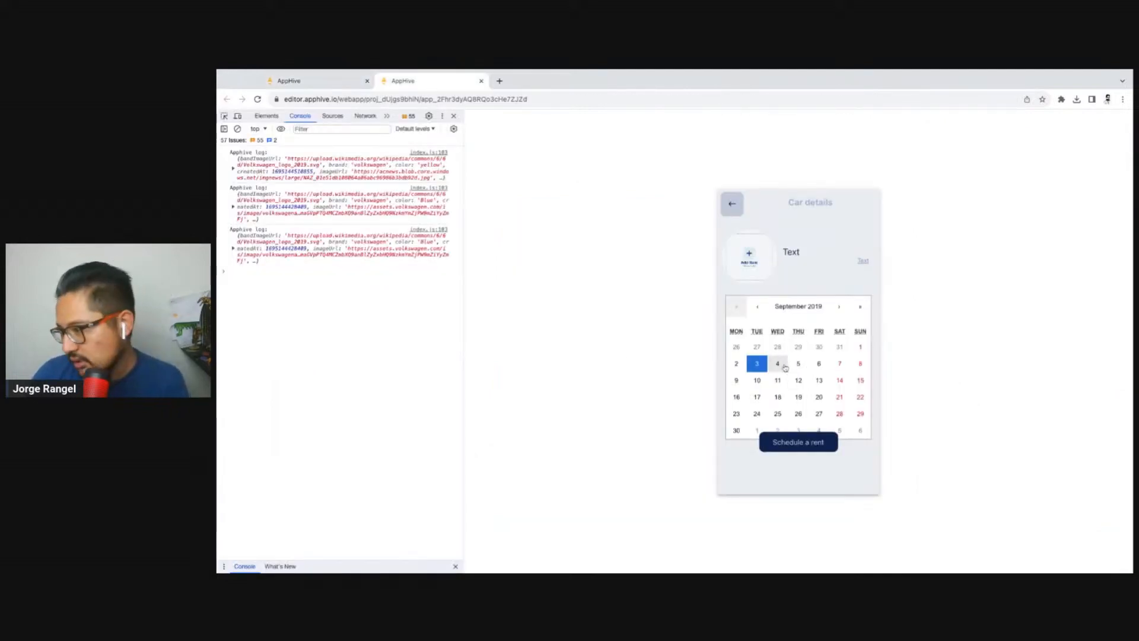
Step: Examine the calendar's data settings in the editor and compare them with the calendar in the preview
{"action": "left_click", "coordinate": [317, 81]}
{"action": "left_click", "coordinate": [637, 341]}
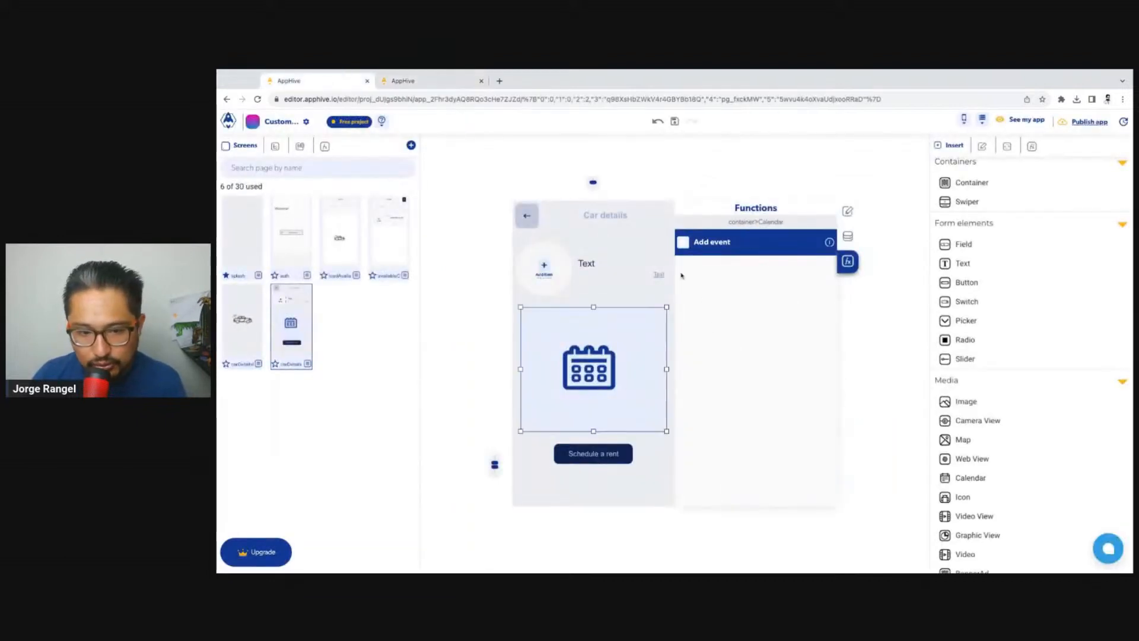
{"action": "left_click", "coordinate": [848, 238]}
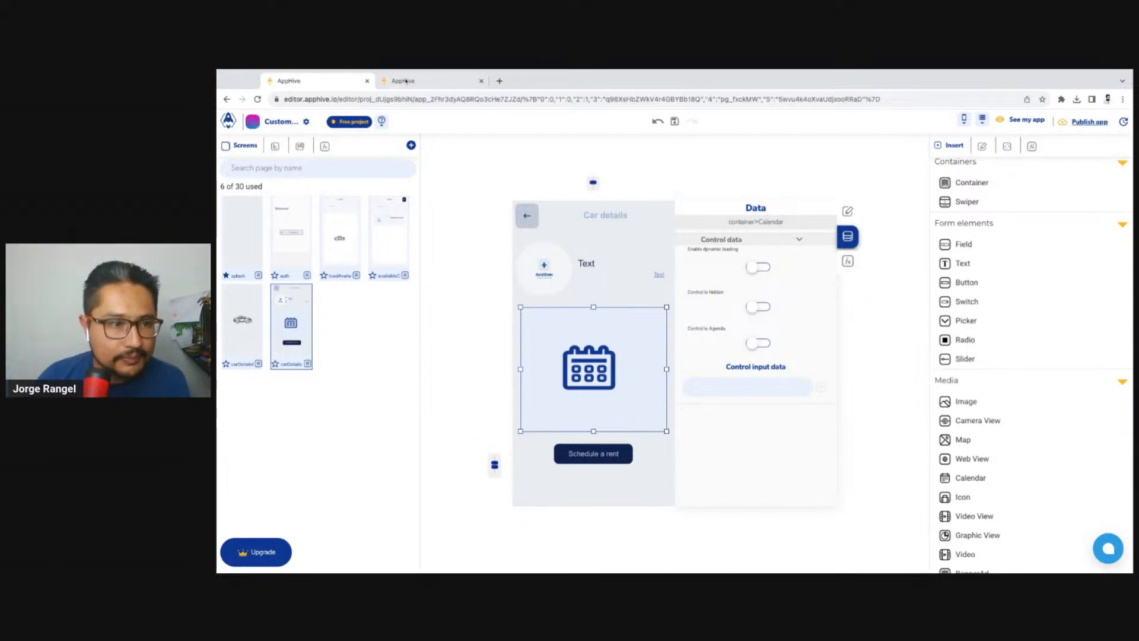
{"action": "left_click", "coordinate": [429, 81]}
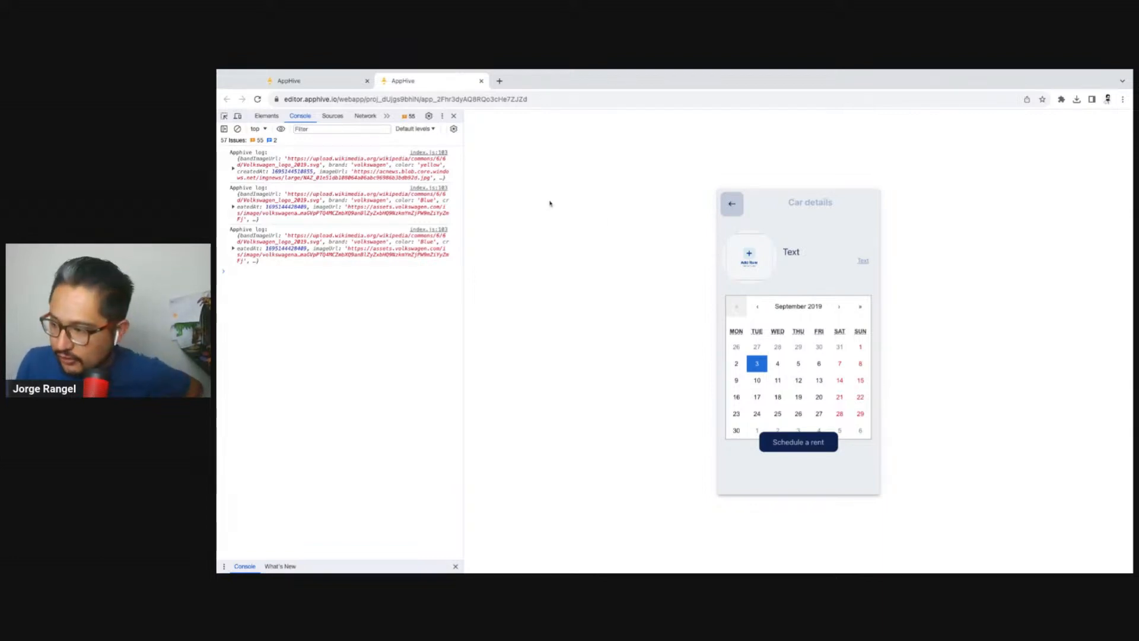
{"action": "left_click", "coordinate": [332, 86]}
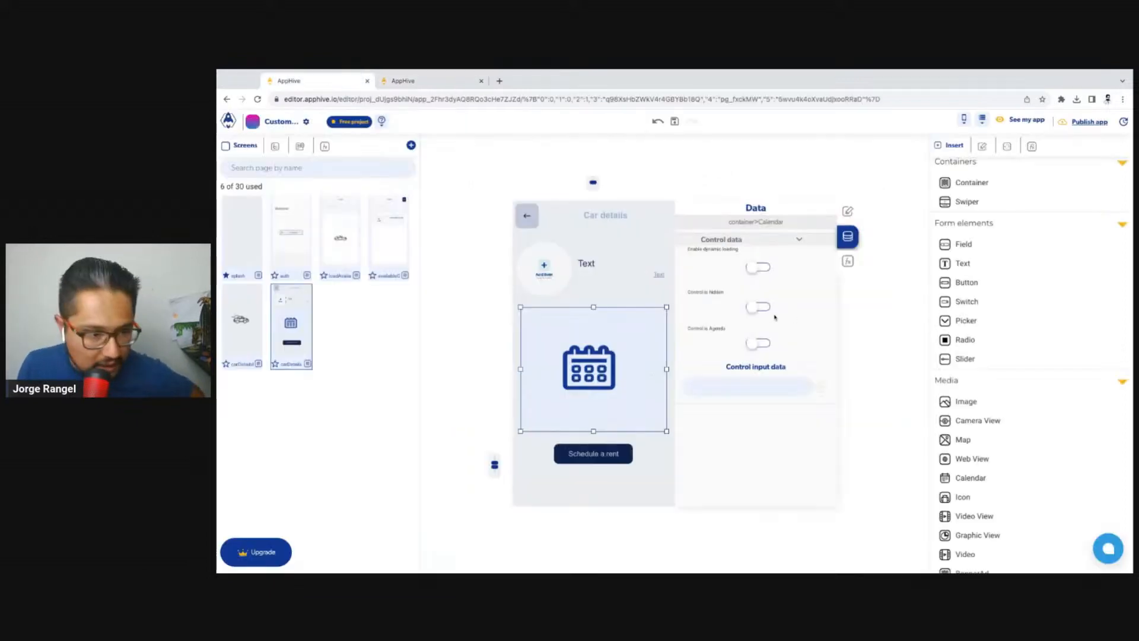
Step: Examine the codeCompute function in the carDetails page's onLoad event that formats pricePerDay as USD / Per day
{"action": "left_click", "coordinate": [230, 344]}
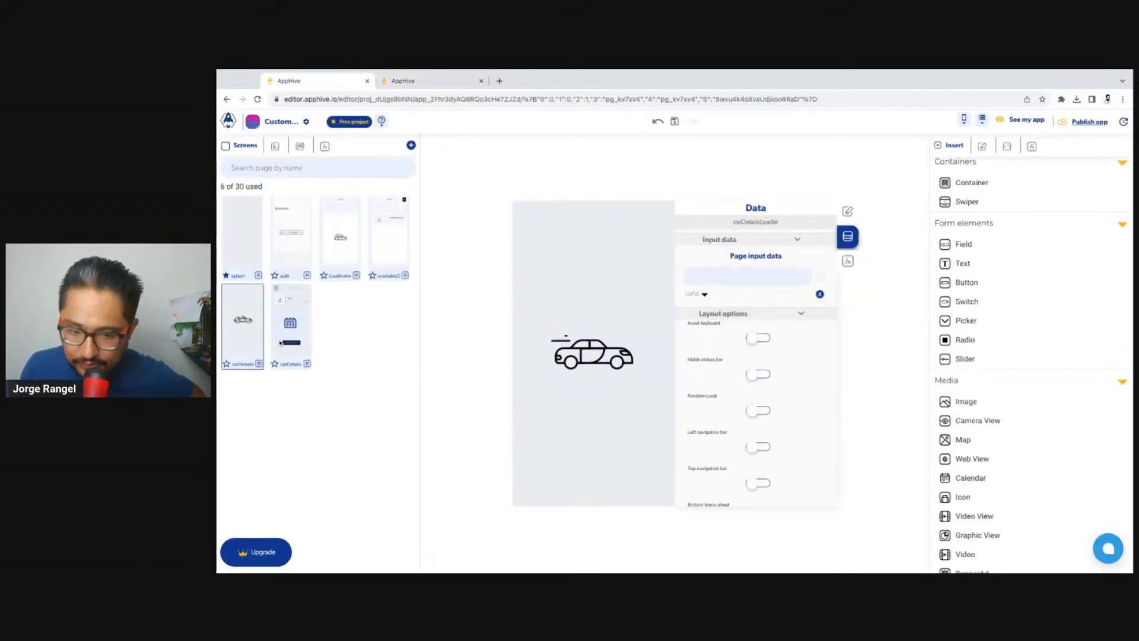
{"action": "left_click", "coordinate": [288, 340]}
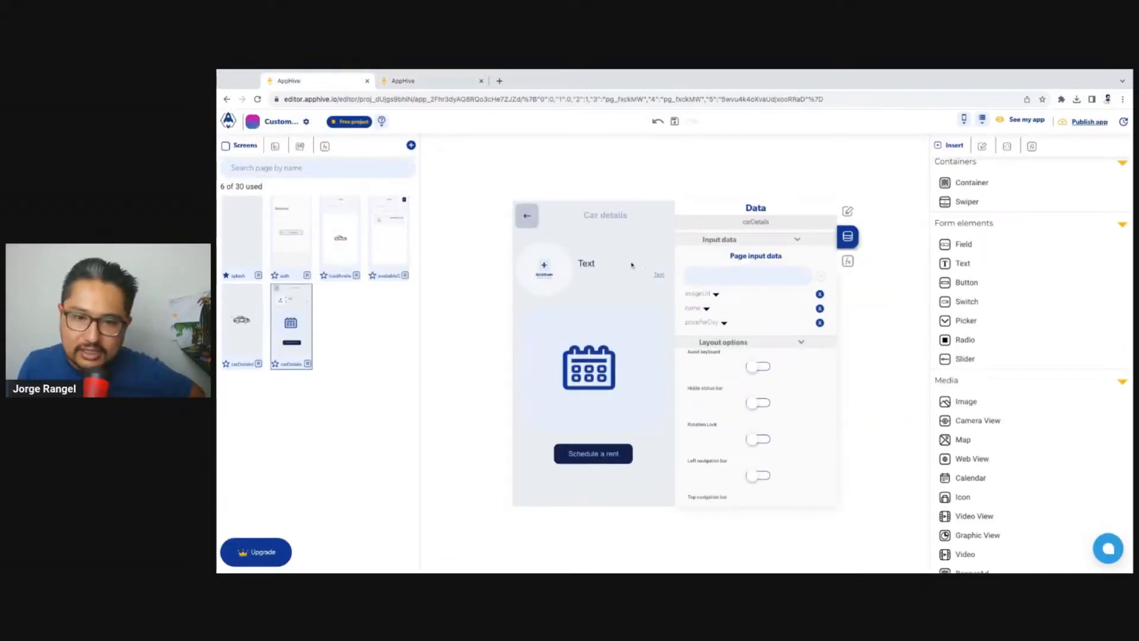
{"action": "left_click", "coordinate": [847, 261]}
{"action": "scroll", "coordinate": [779, 252], "scroll_direction": "down", "scroll_amount": 2}
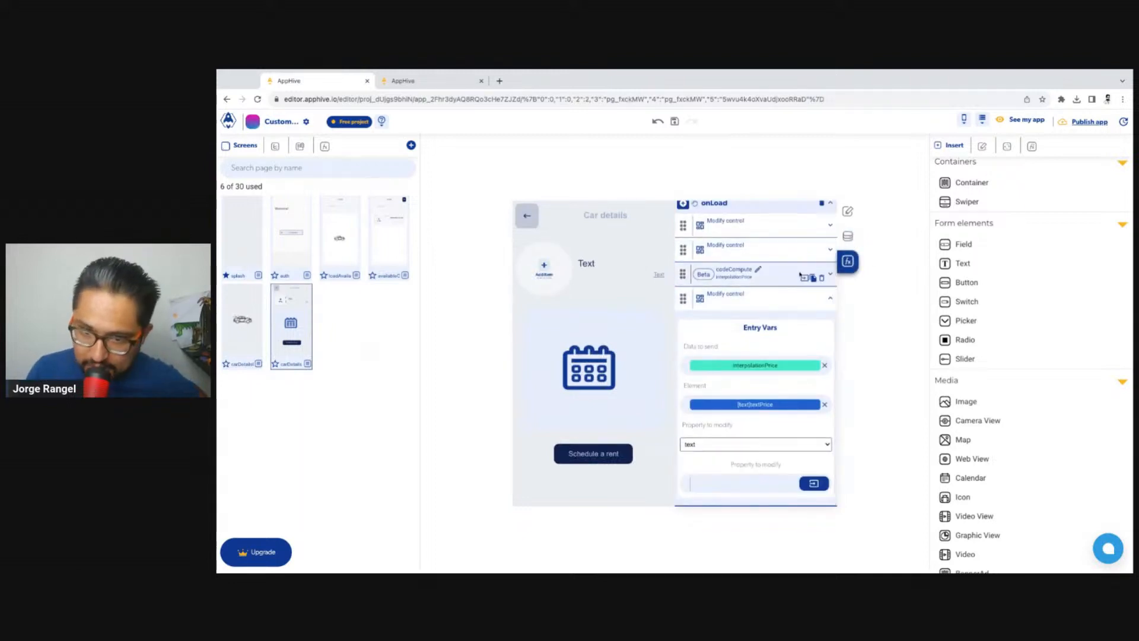
{"action": "left_click", "coordinate": [803, 278]}
{"action": "scroll", "coordinate": [754, 337], "scroll_direction": "down", "scroll_amount": 1}
{"action": "scroll", "coordinate": [750, 340], "scroll_direction": "down", "scroll_amount": 1}
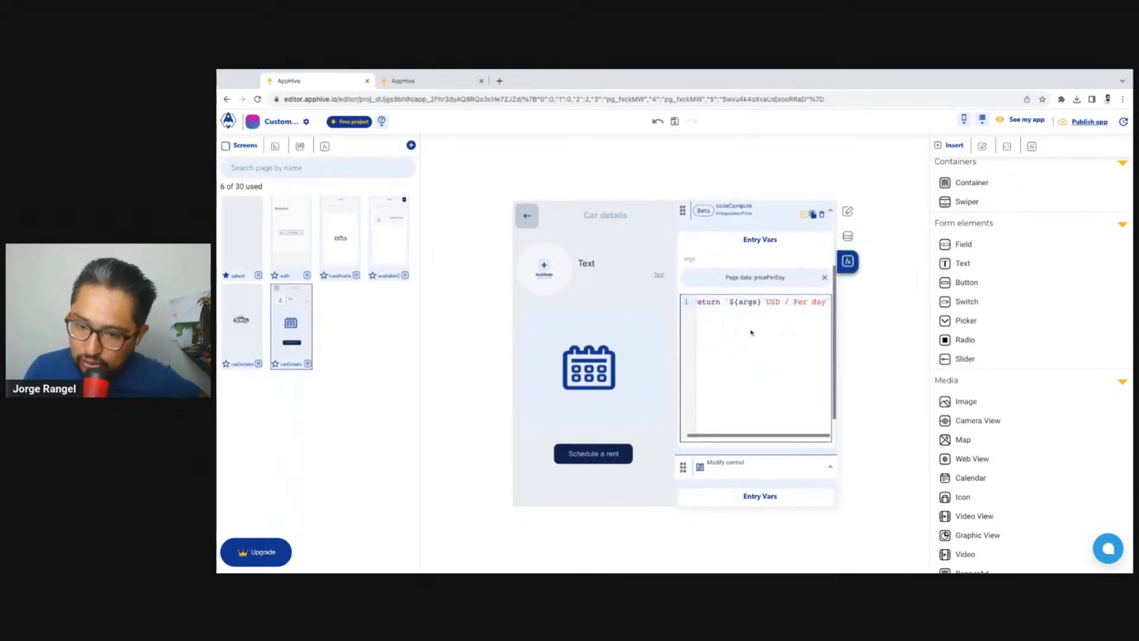
{"action": "scroll", "coordinate": [791, 301], "scroll_direction": "up", "scroll_amount": 1}
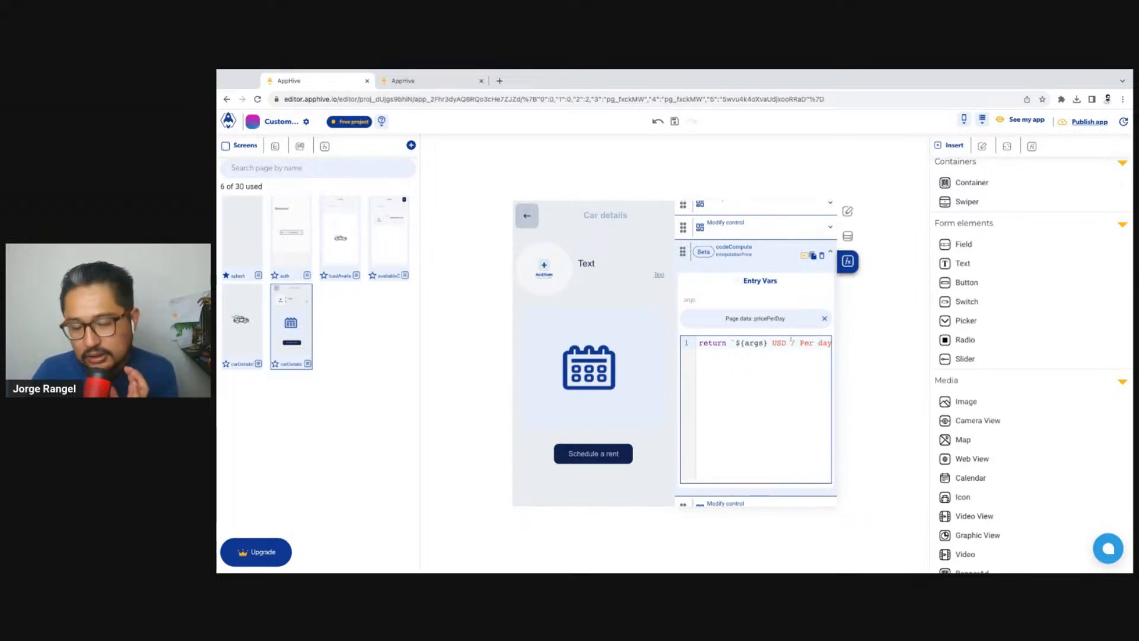
{"action": "scroll", "coordinate": [708, 291], "scroll_direction": "down", "scroll_amount": 1}
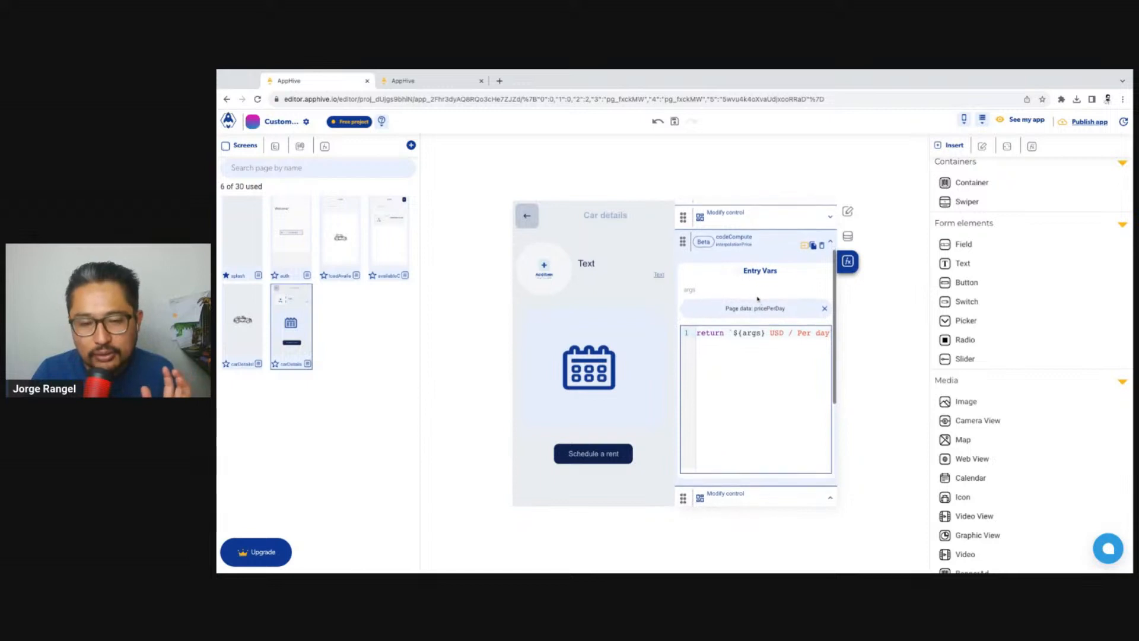
{"action": "scroll", "coordinate": [708, 291], "scroll_direction": "up", "scroll_amount": 1}
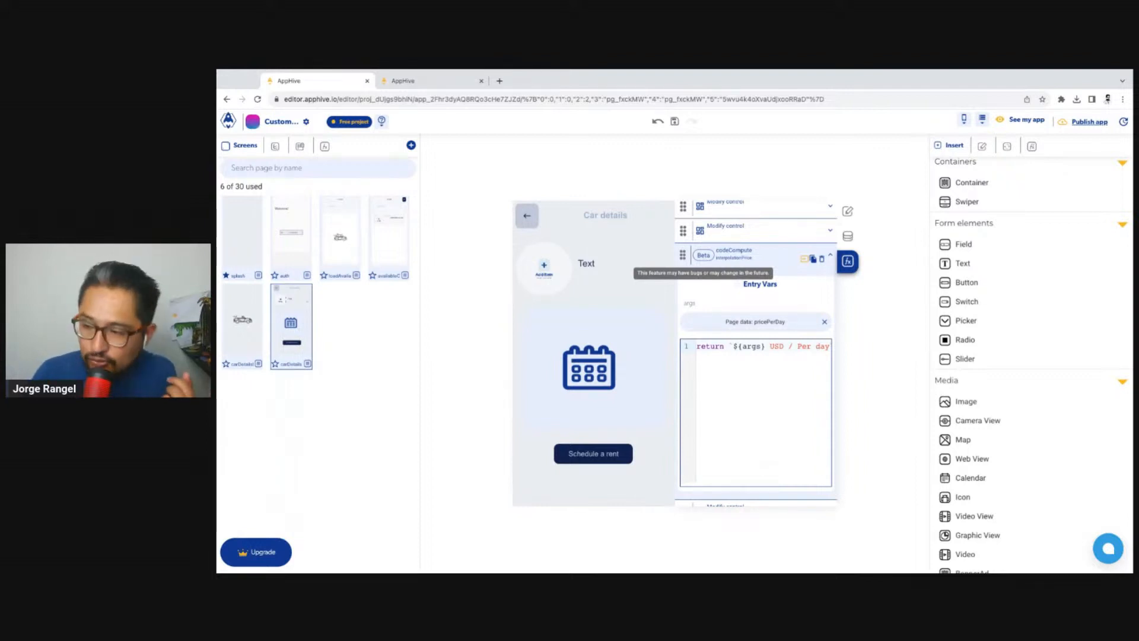
{"action": "scroll", "coordinate": [703, 257], "scroll_direction": "up", "scroll_amount": 1}
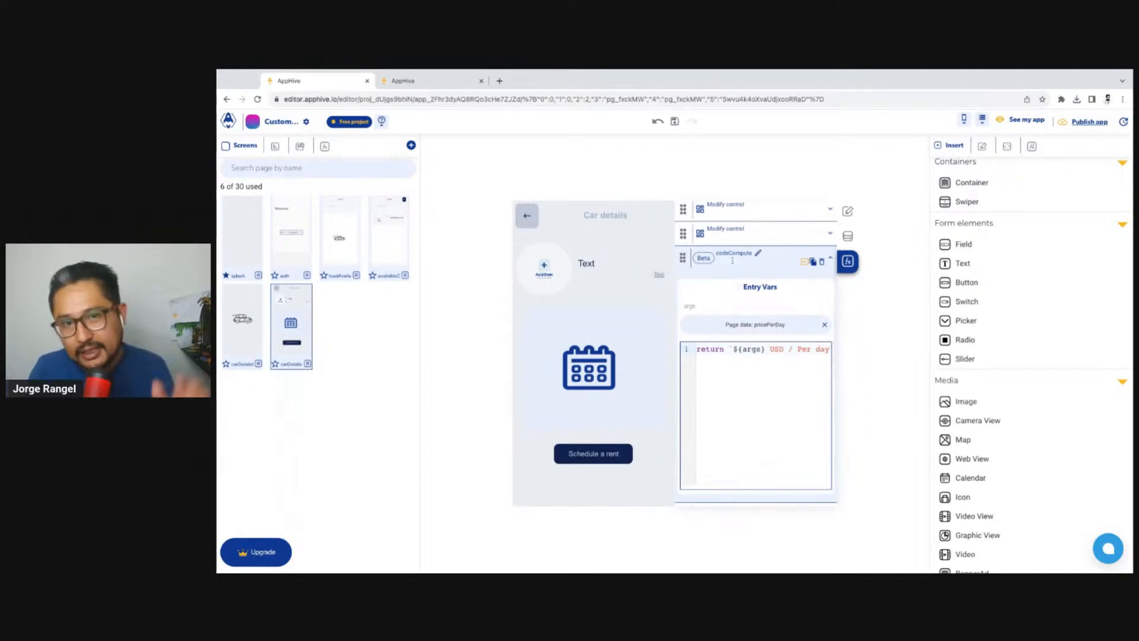